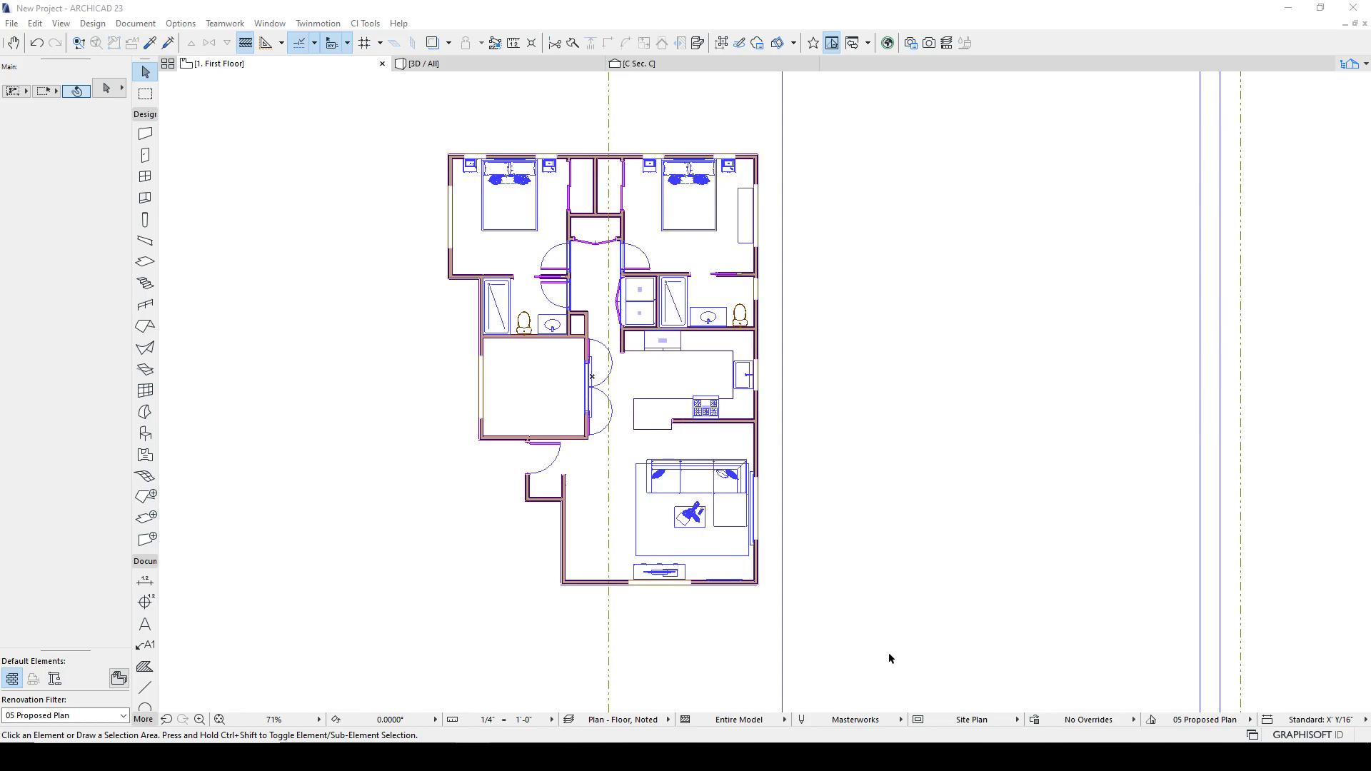
# Apply the Noted Plan model view options to the first floor plan.
pyautogui.click(920, 722)
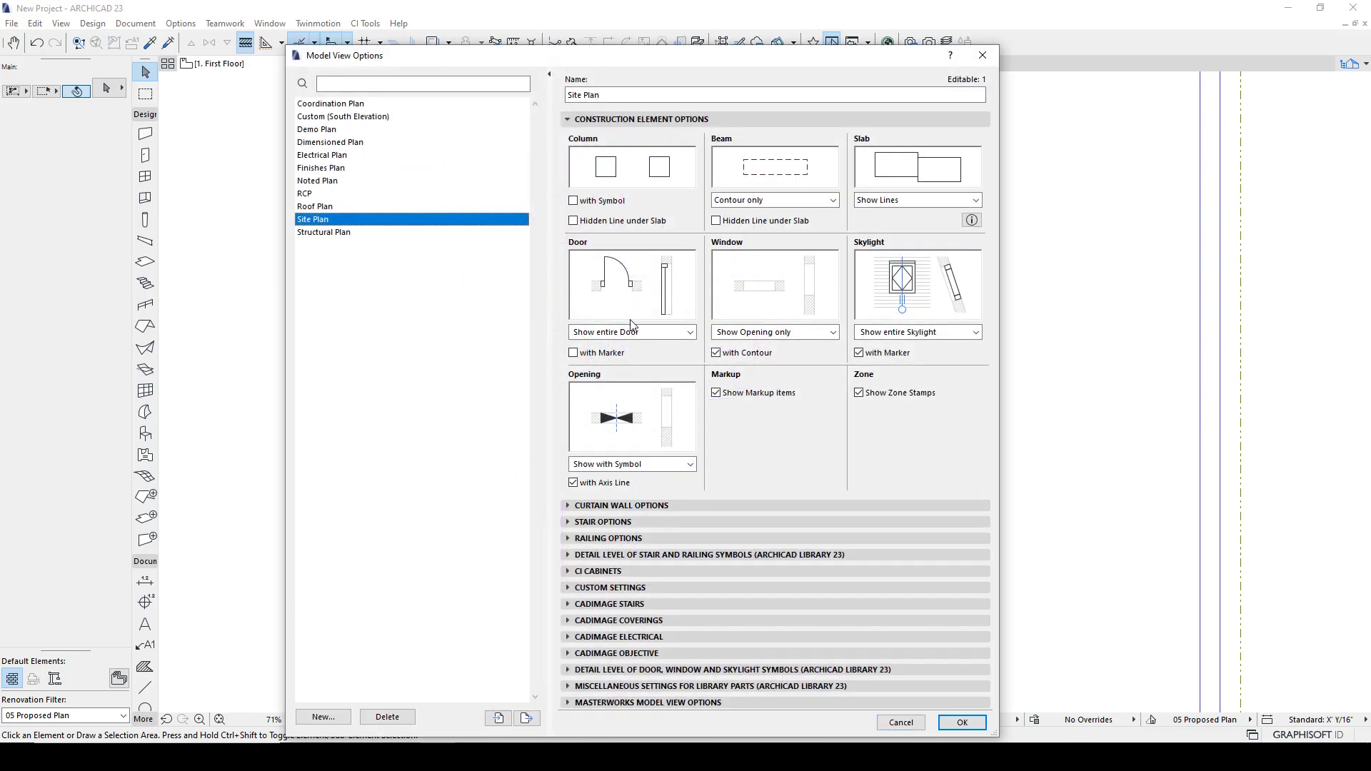
pyautogui.click(321, 181)
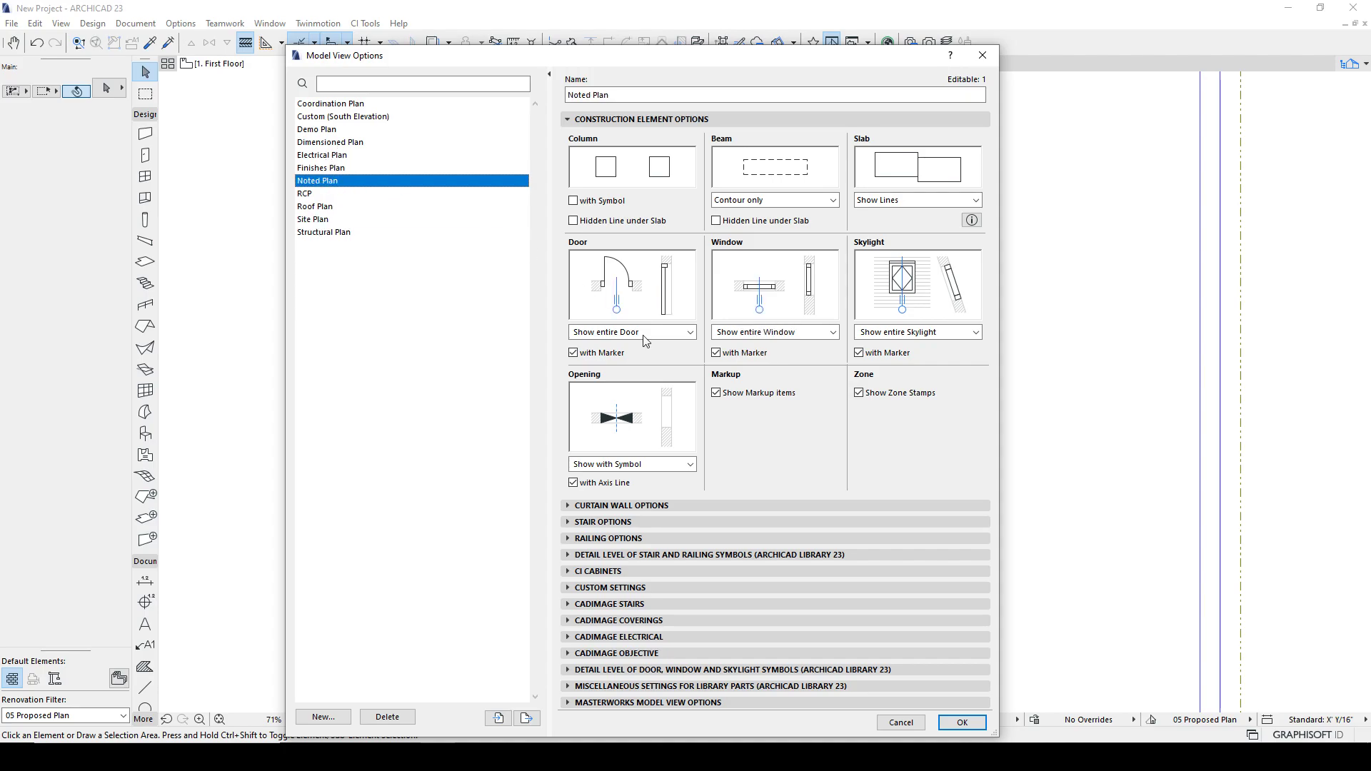
pyautogui.click(977, 721)
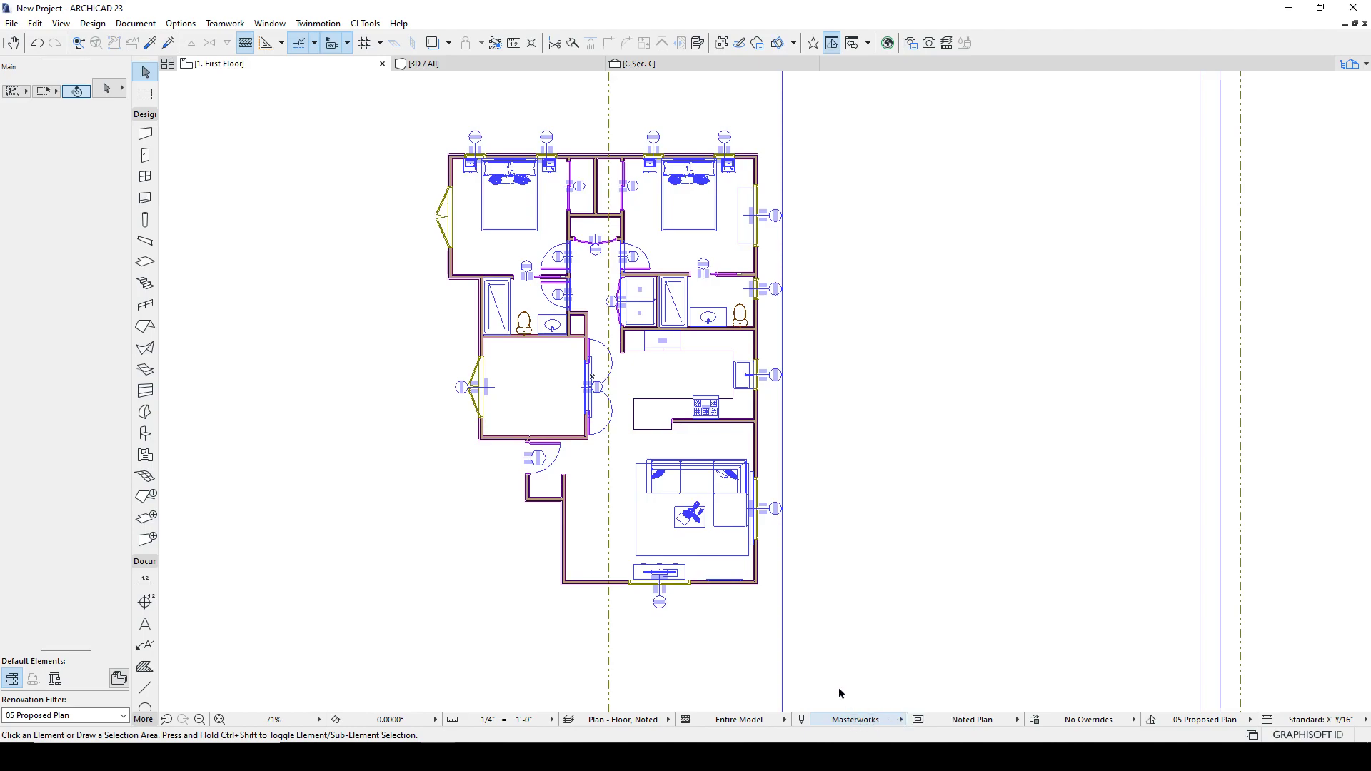
# Examine the skin structure of the Ext 2x4: StP4G composite used by the living room's left exterior wall.
pyautogui.click(740, 721)
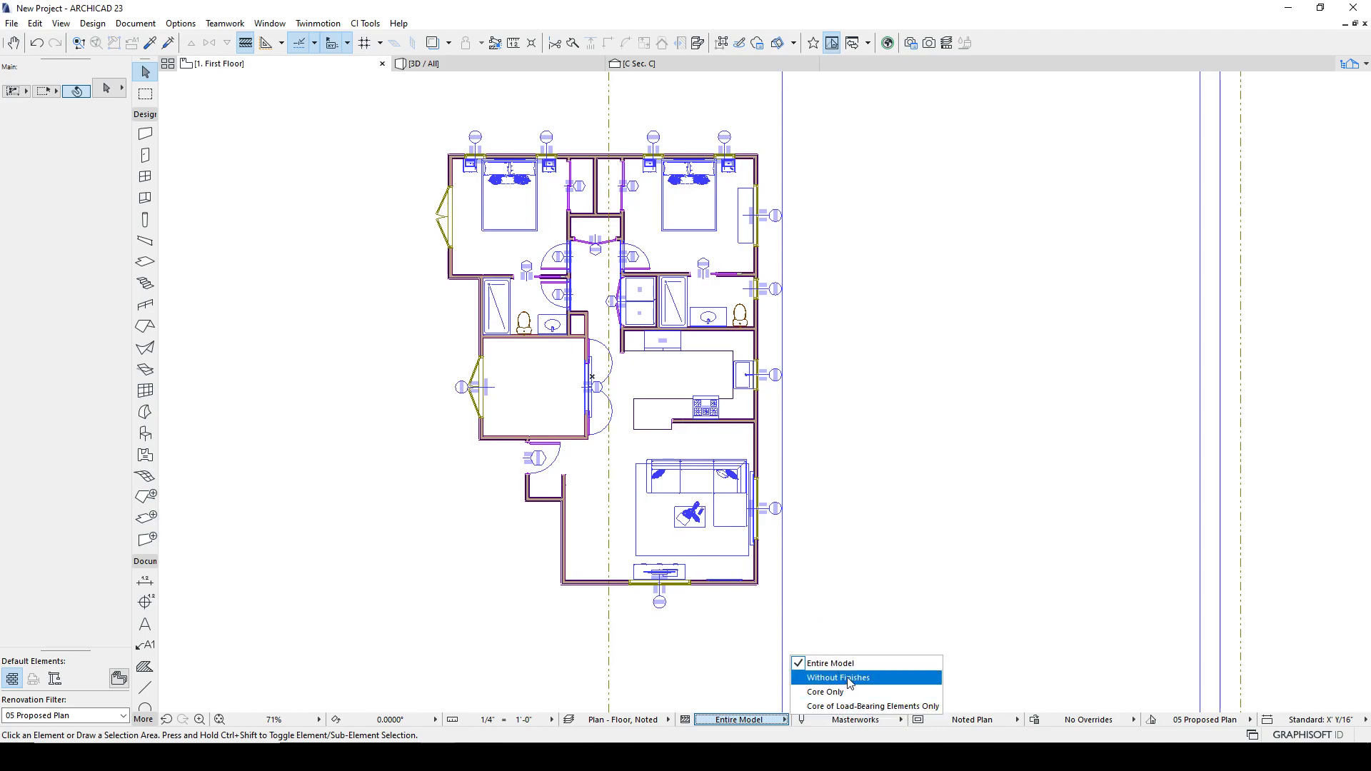
pyautogui.click(795, 584)
pyautogui.scroll(2, 571, 554)
pyautogui.scroll(2, 572, 554)
pyautogui.click(556, 494)
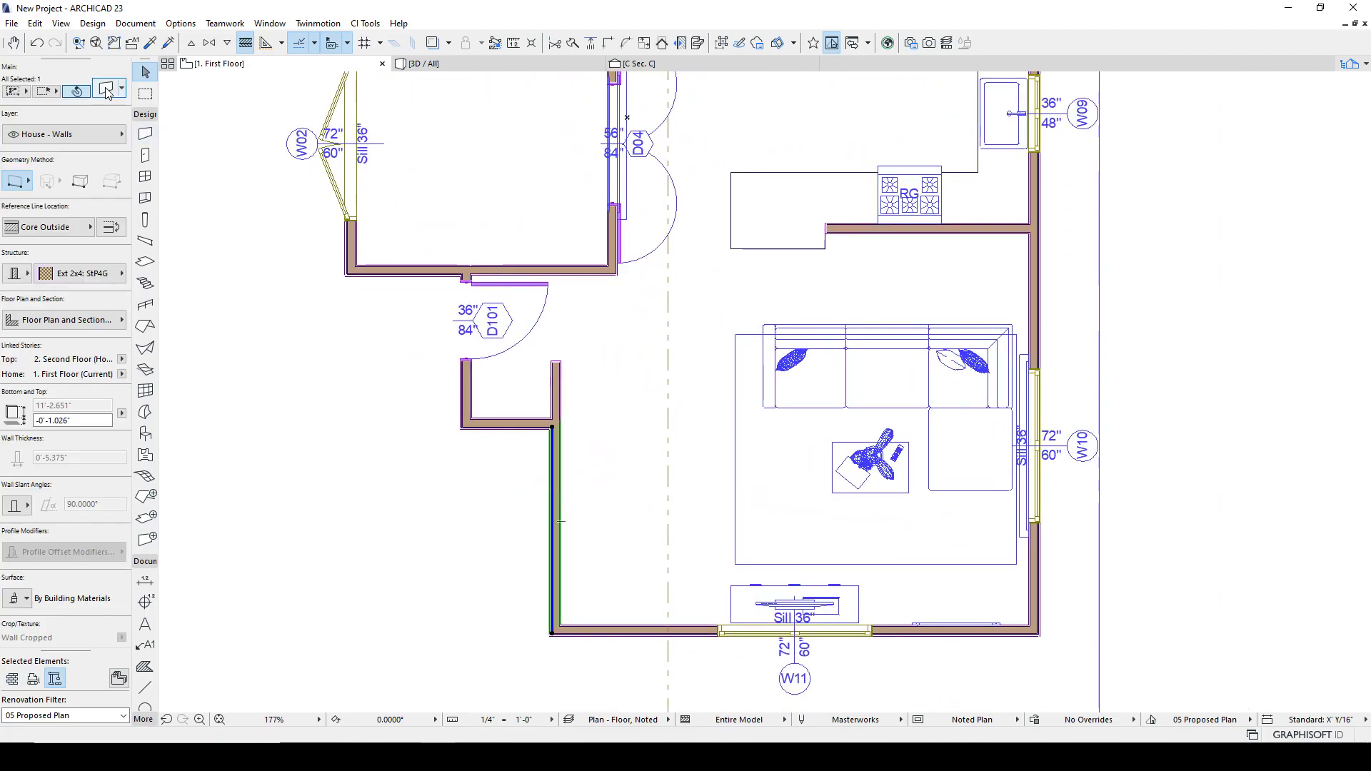
pyautogui.rightClick(560, 464)
pyautogui.click(646, 303)
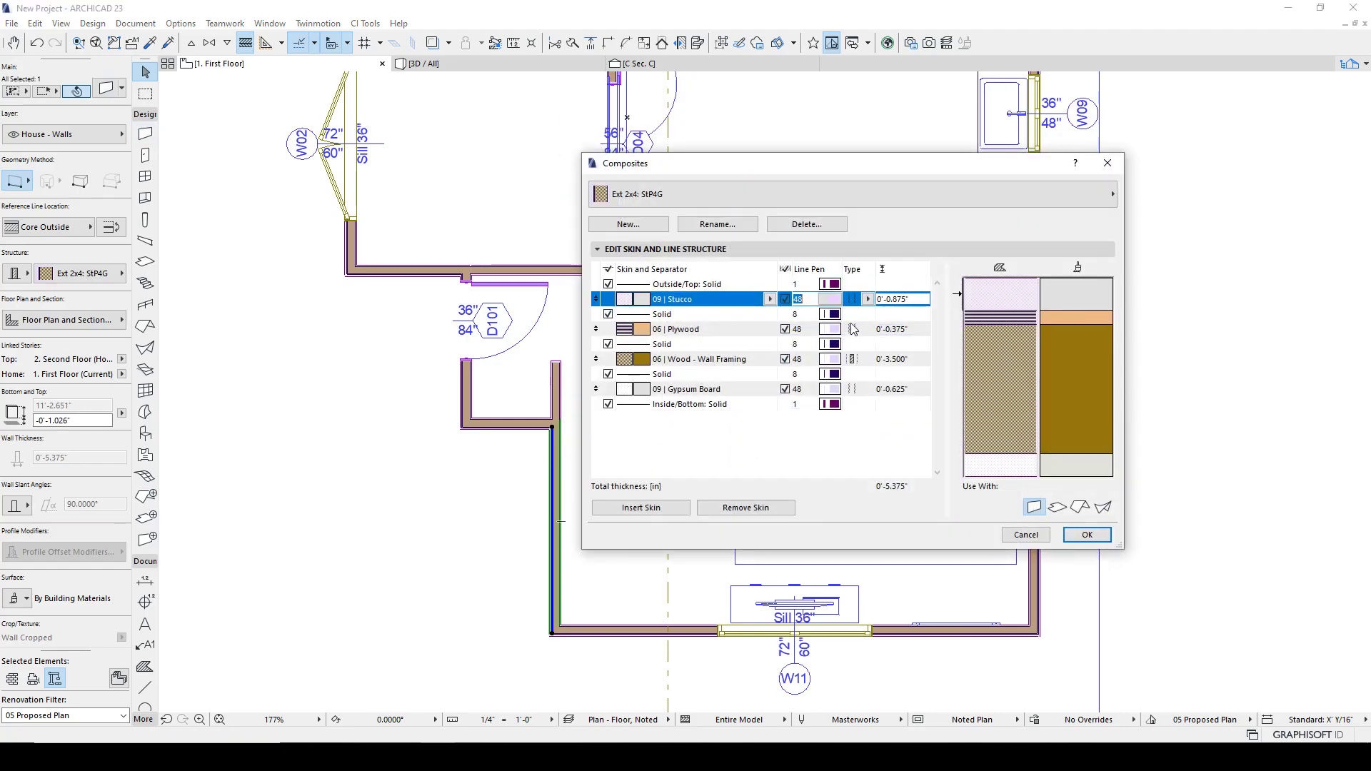
pyautogui.click(851, 359)
pyautogui.click(1024, 535)
pyautogui.press('Escape')
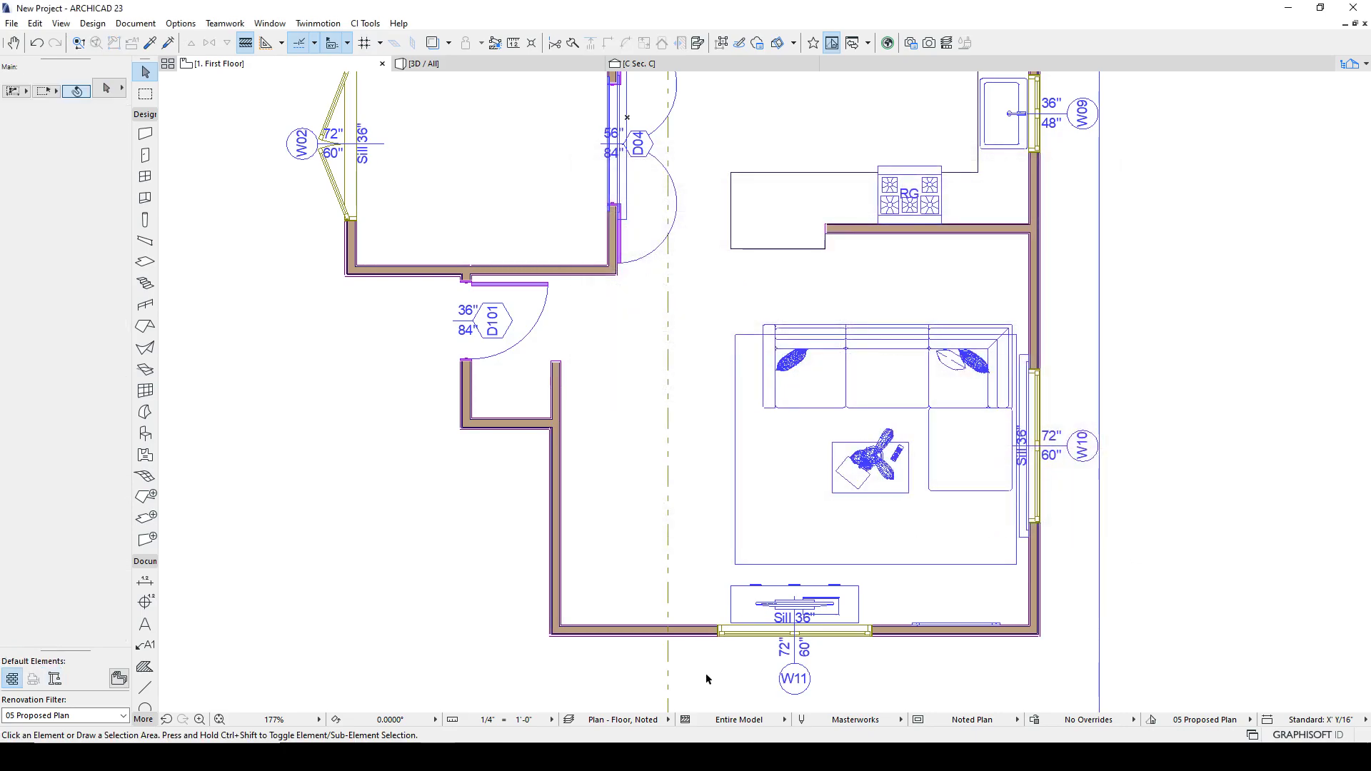
# Set the floor plan's partial structure display to Core Only.
pyautogui.moveTo(717, 706); pyautogui.dragTo(688, 625, button='middle')
pyautogui.click(696, 718)
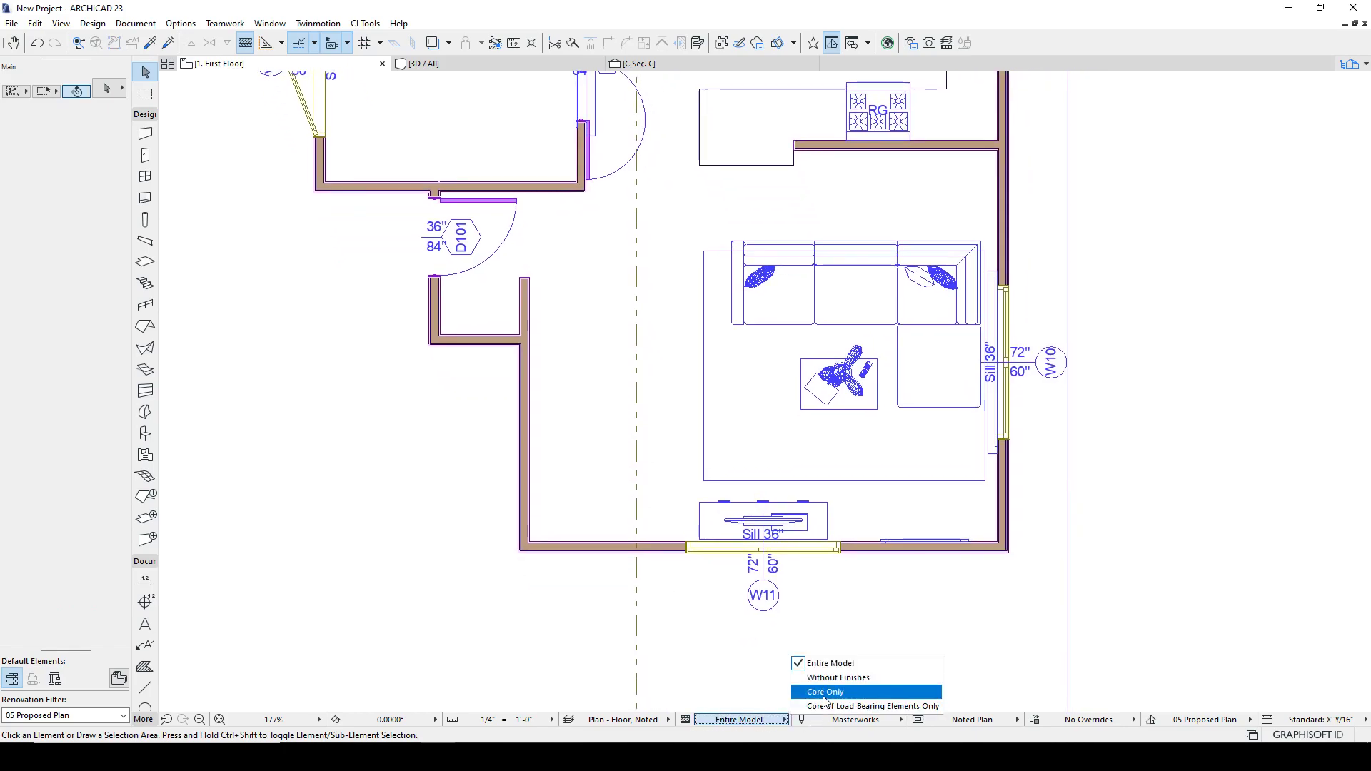
pyautogui.click(821, 696)
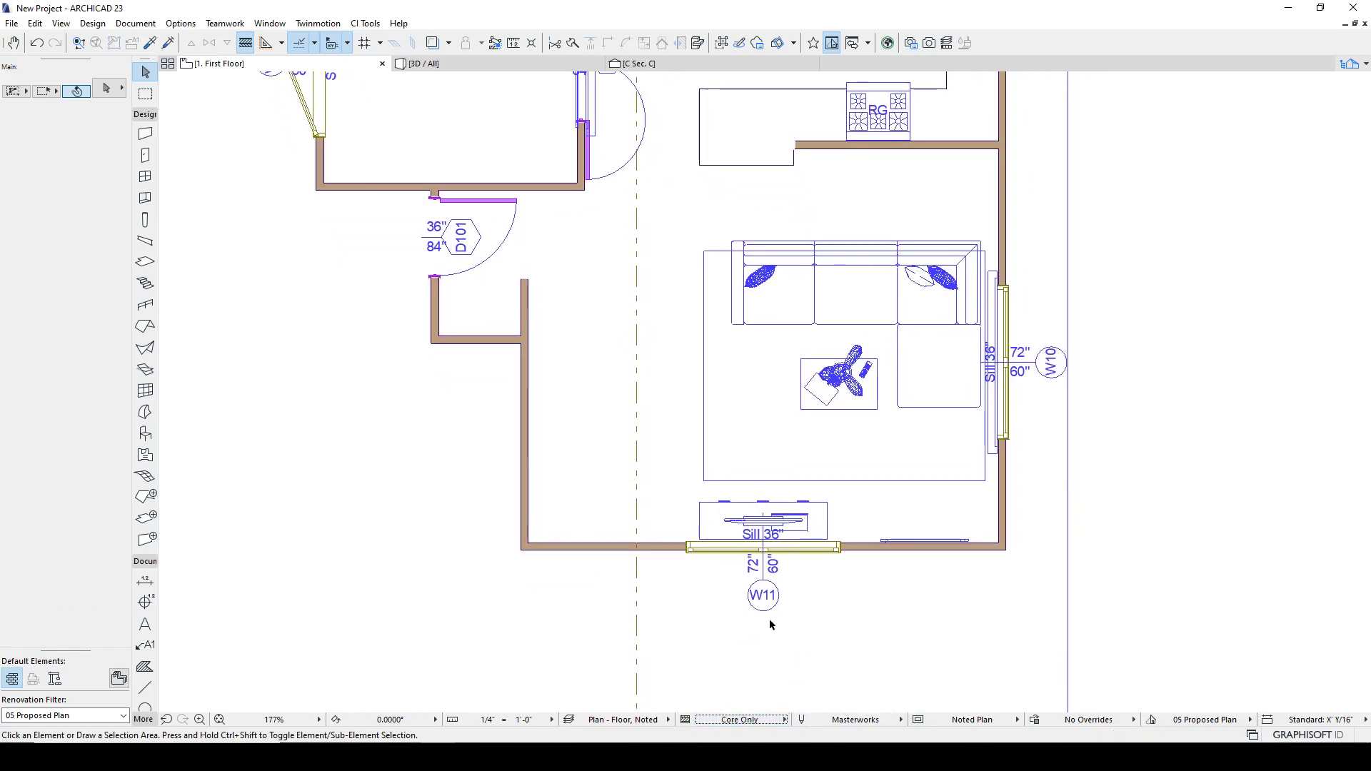
# Preview the plan with Core of Load-Bearing Elements Only and return the structure display to Core Only.
pyautogui.click(712, 719)
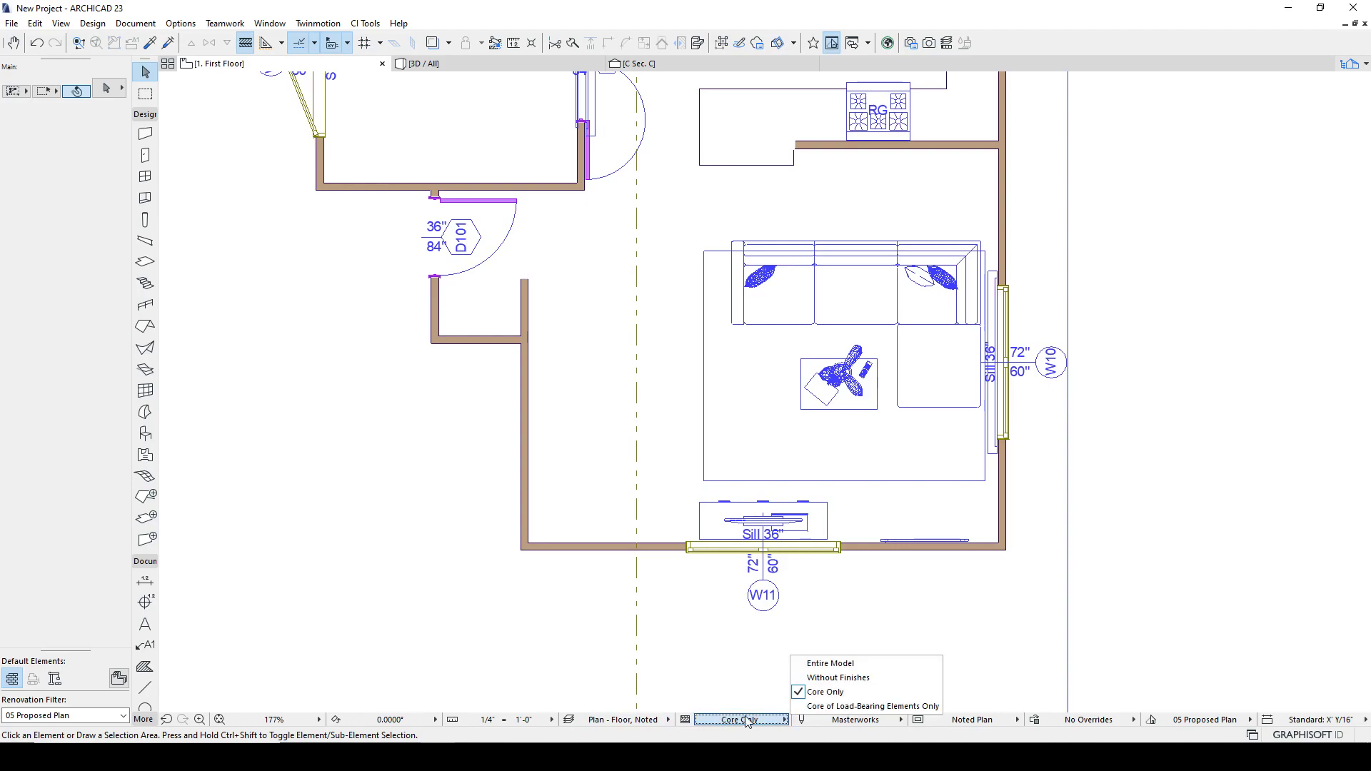
pyautogui.click(841, 701)
pyautogui.scroll(-5, 794, 661)
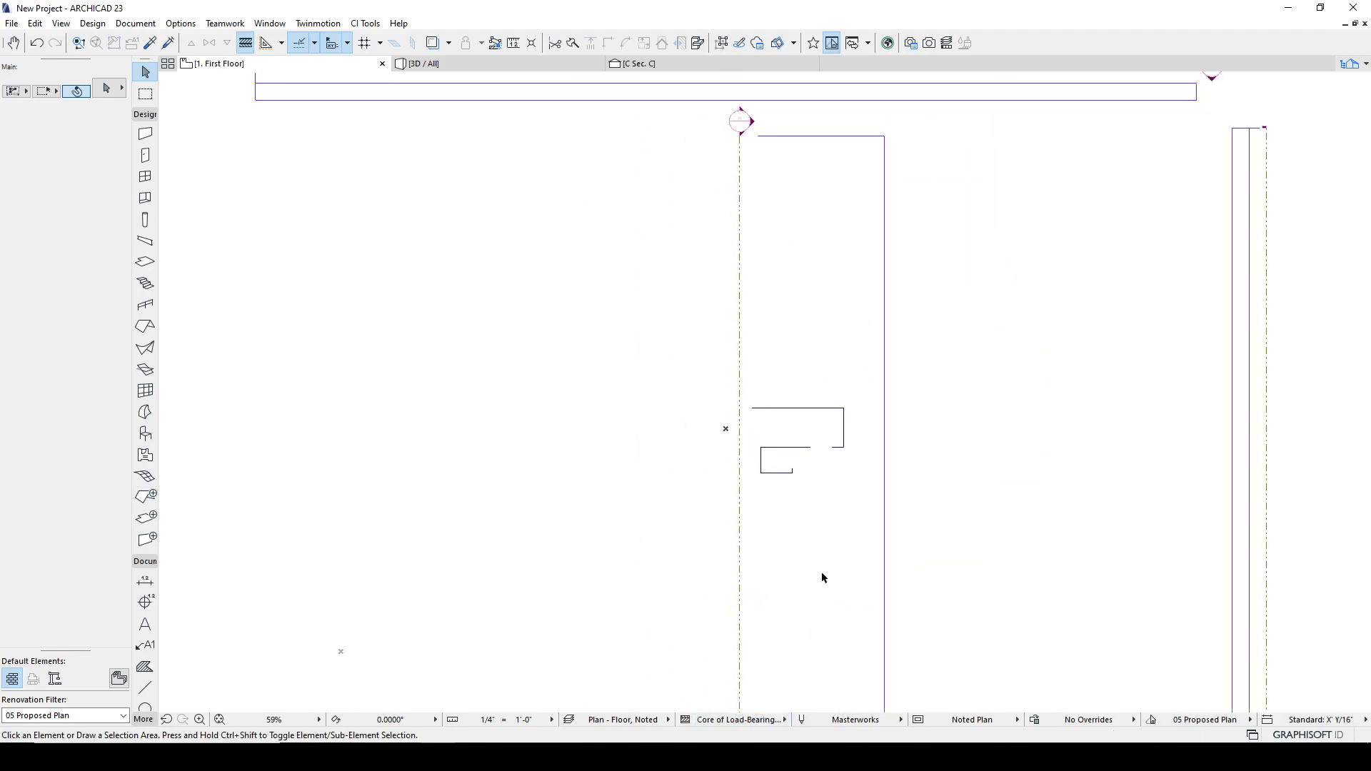
pyautogui.click(732, 719)
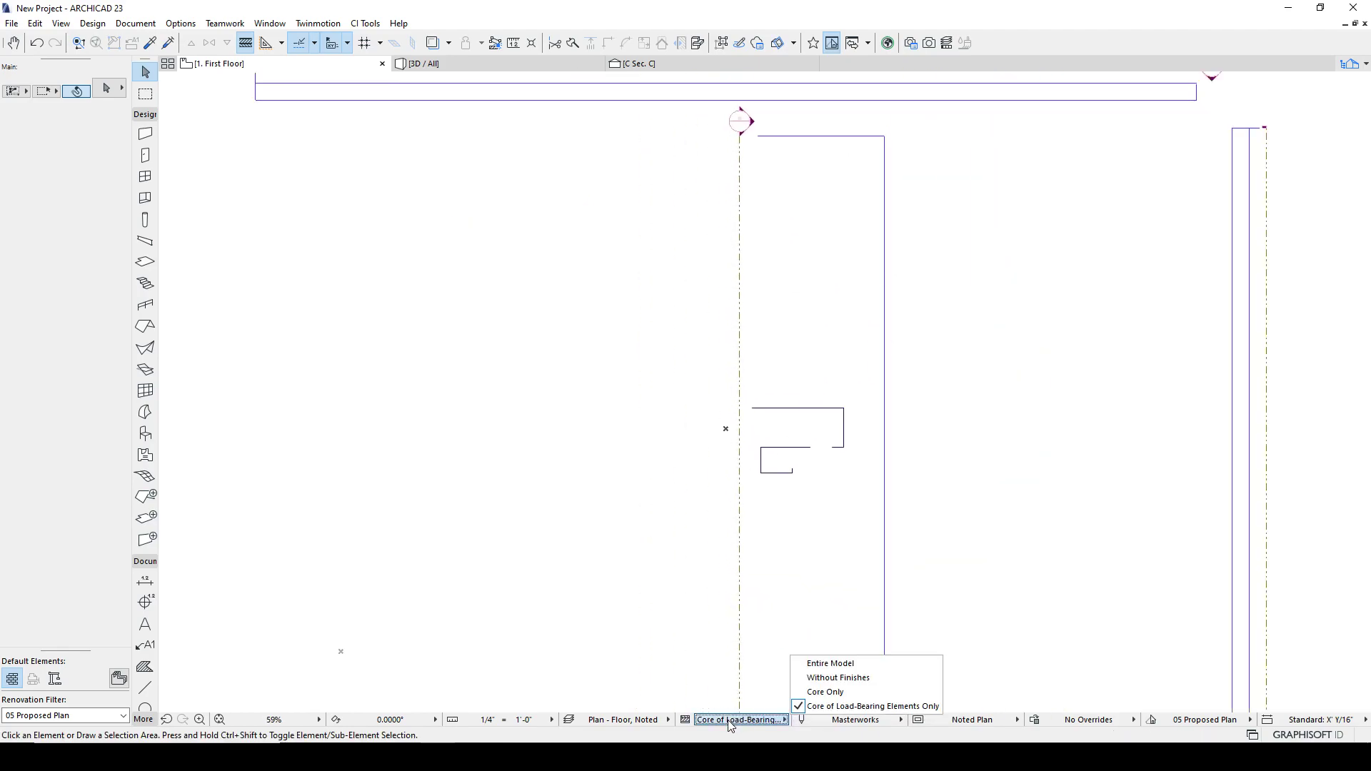
pyautogui.click(841, 691)
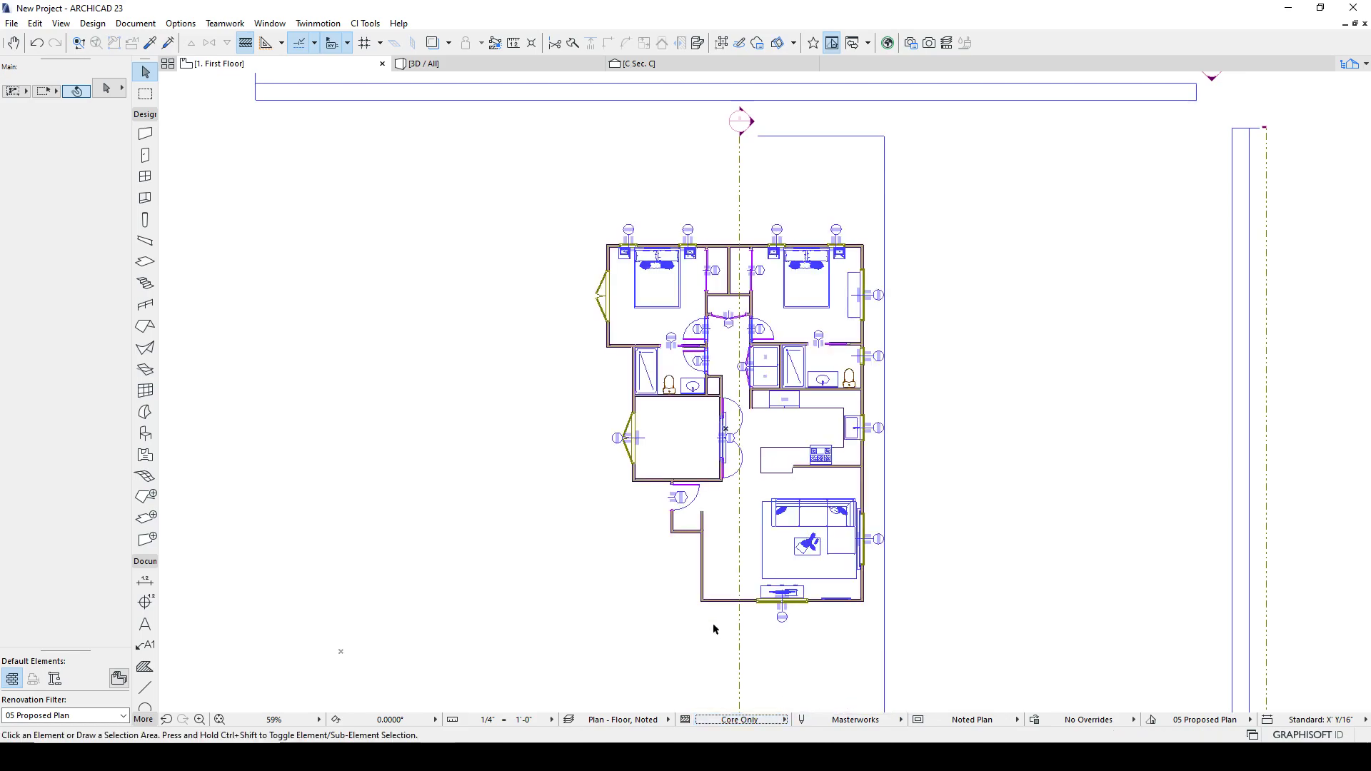
pyautogui.moveTo(749, 522); pyautogui.dragTo(681, 513, button='middle')
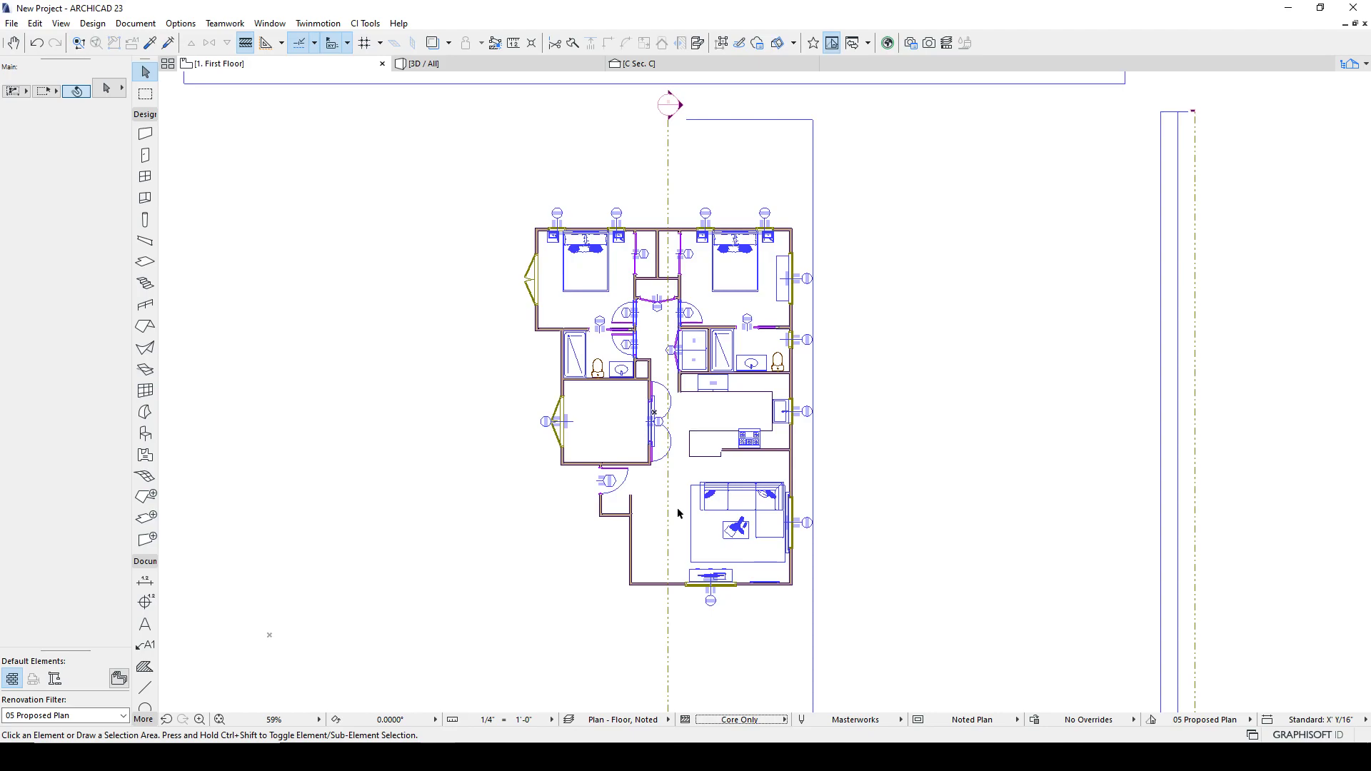
# Check the Structural Function options in the classification properties of the living room's left exterior wall.
pyautogui.click(743, 720)
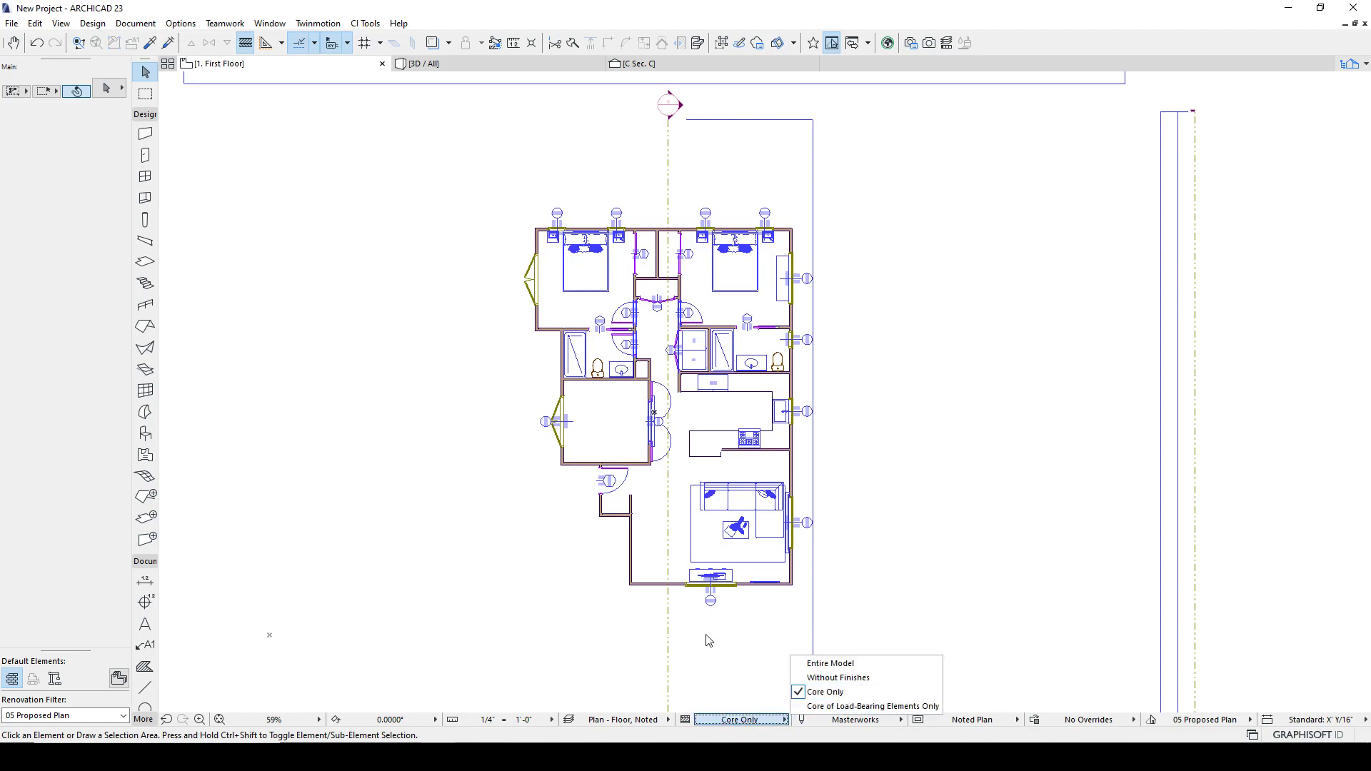
pyautogui.click(629, 550)
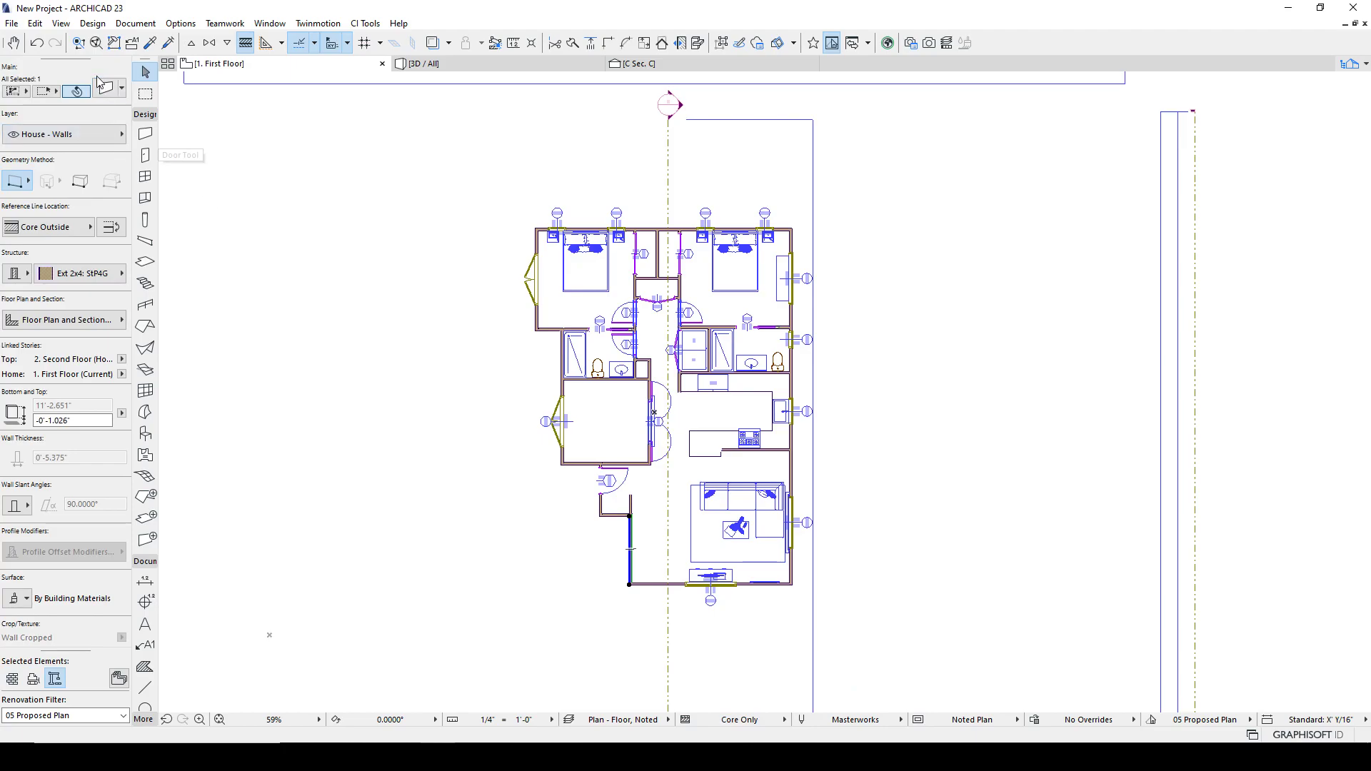
pyautogui.click(109, 93)
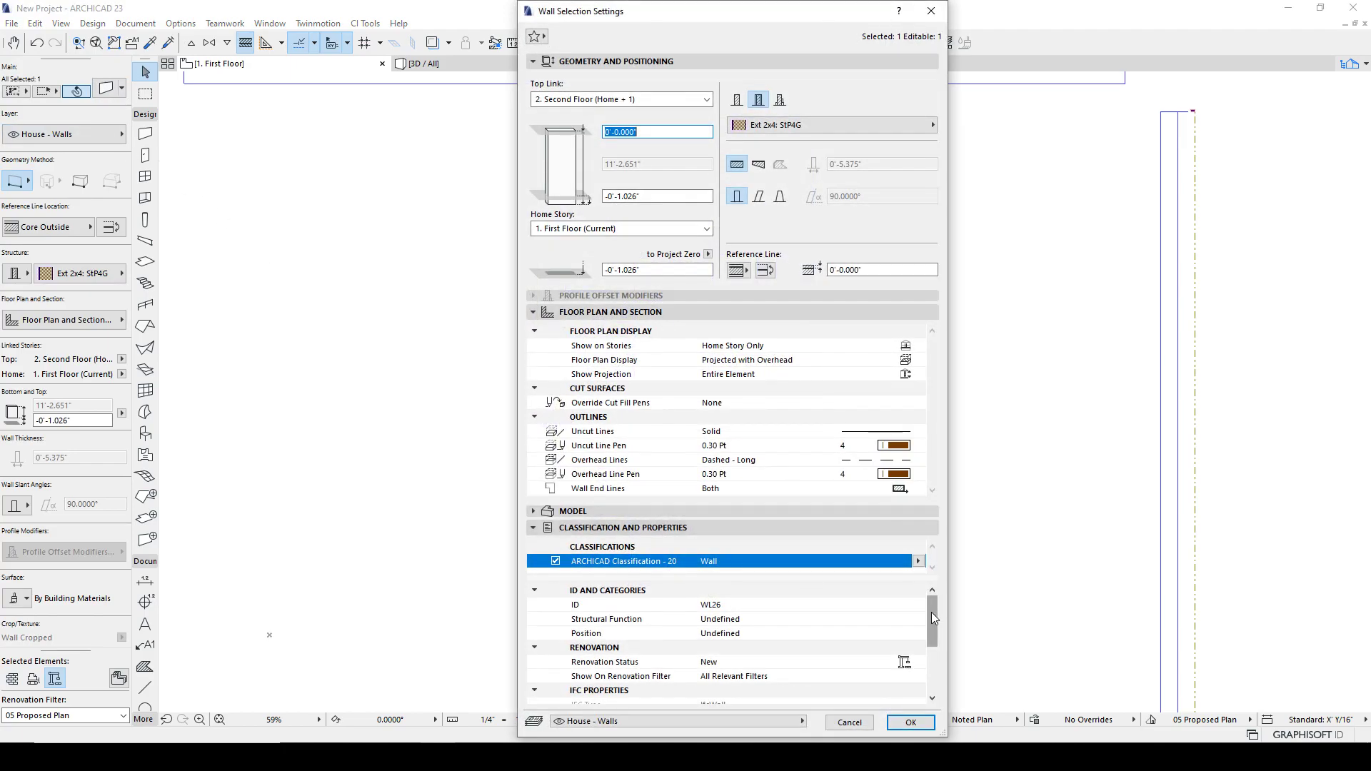
pyautogui.scroll(-1, 929, 622)
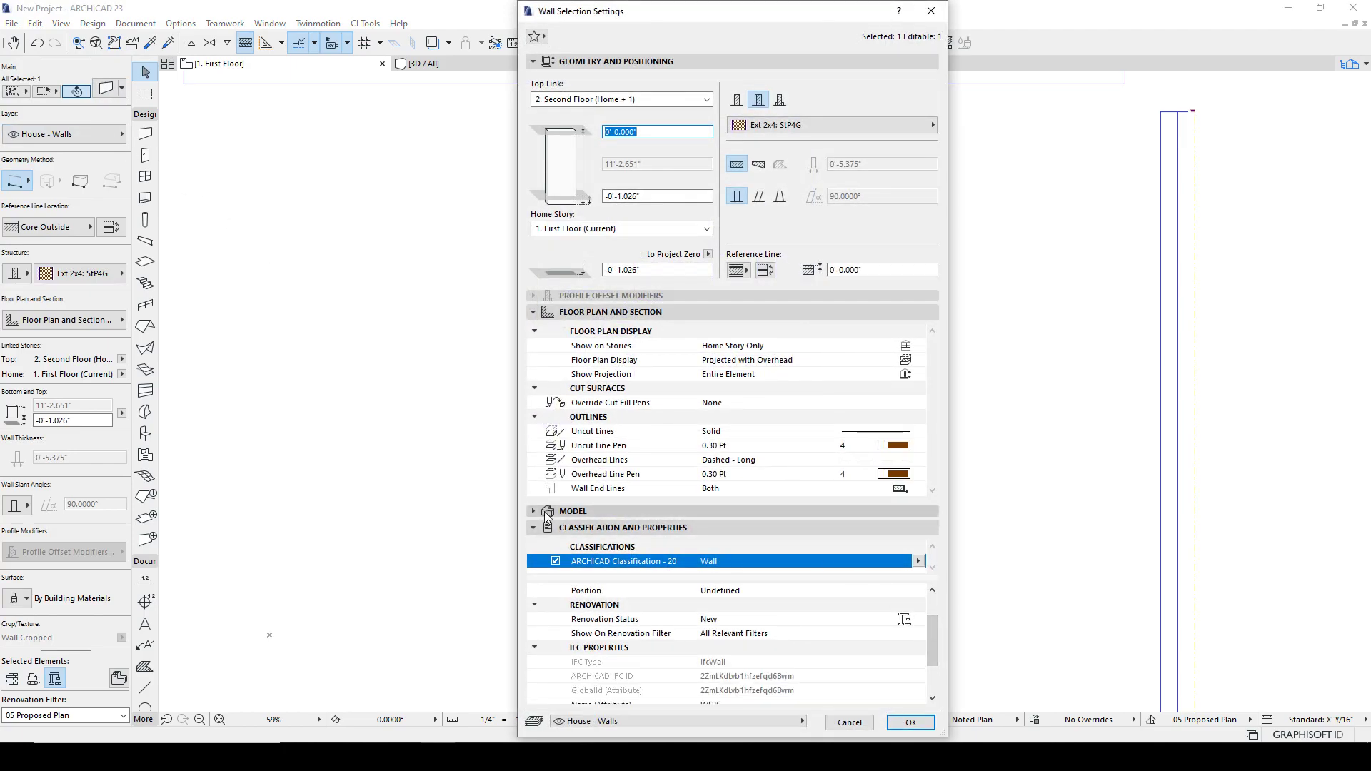
pyautogui.click(529, 314)
pyautogui.moveTo(944, 736); pyautogui.dragTo(991, 691)
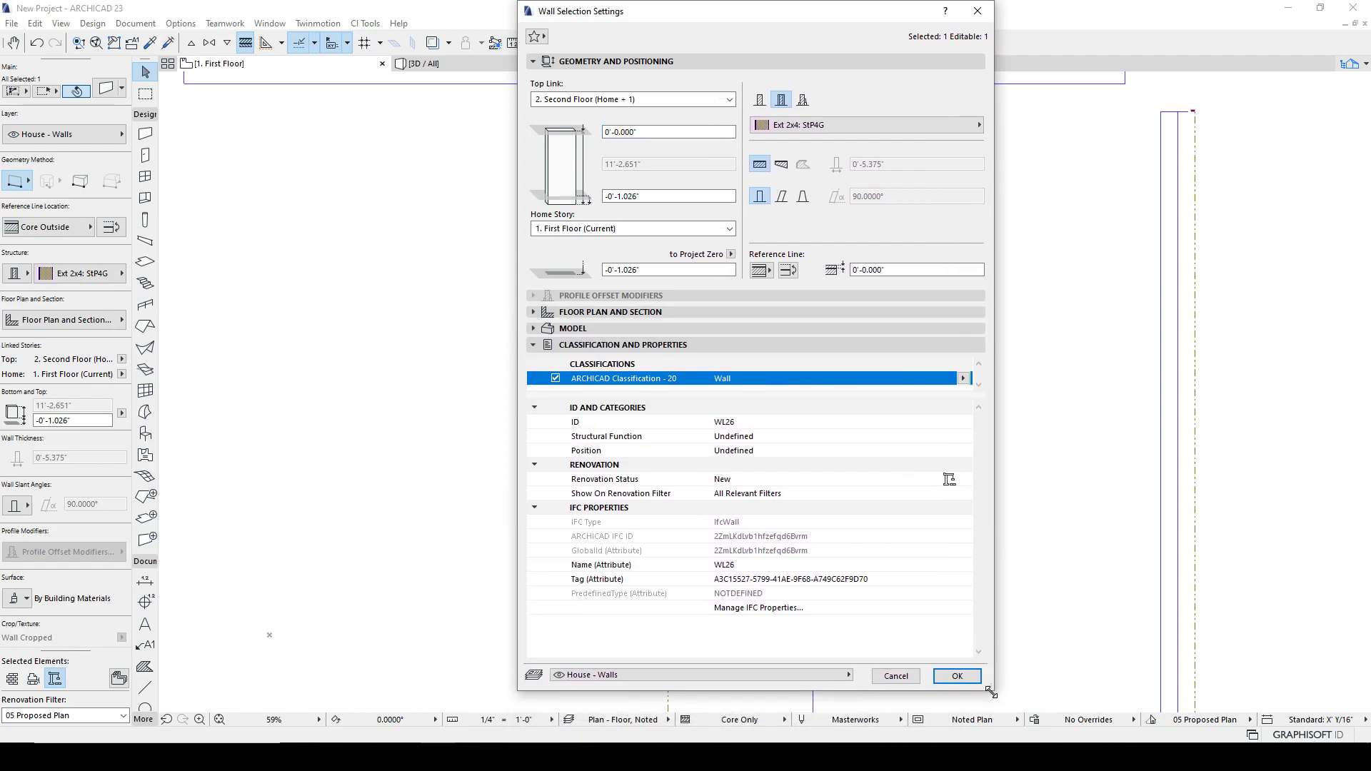
pyautogui.click(799, 437)
pyautogui.click(964, 436)
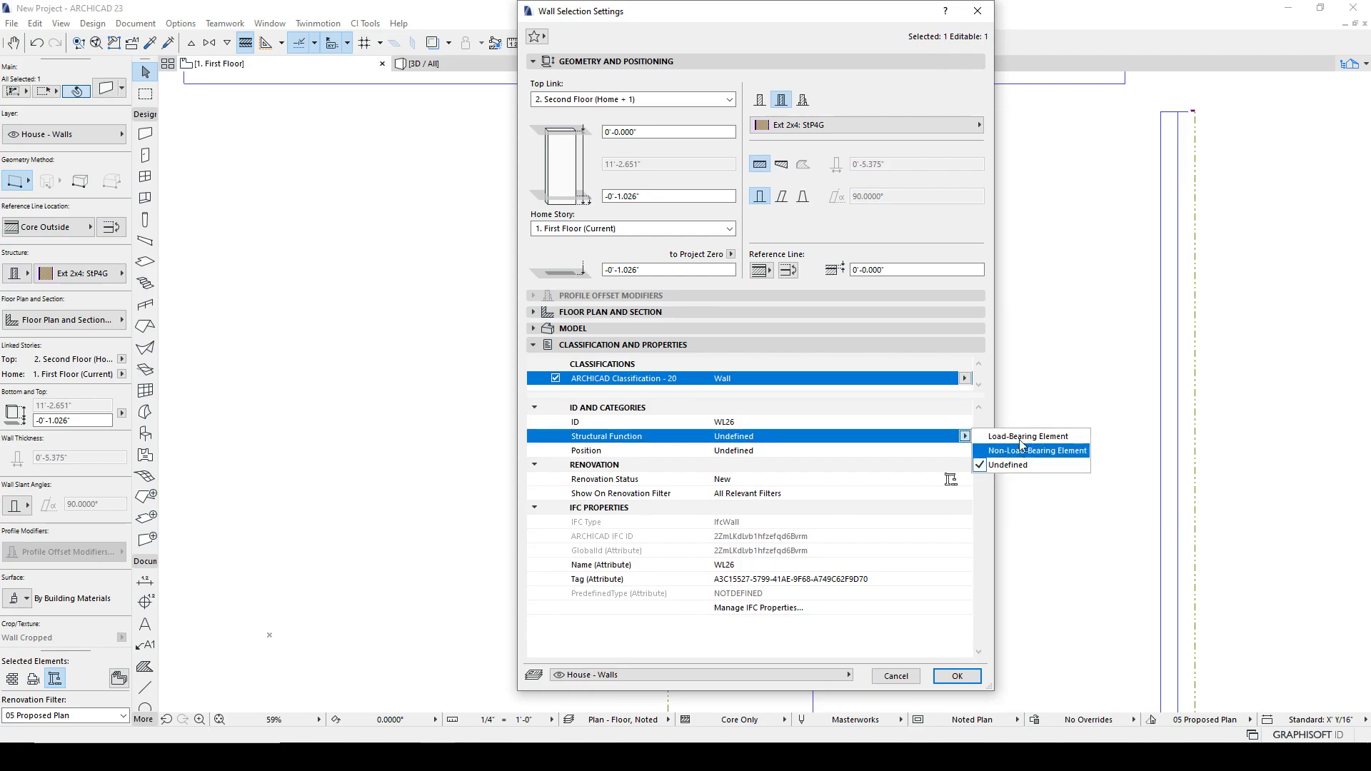
pyautogui.click(916, 682)
pyautogui.click(916, 682)
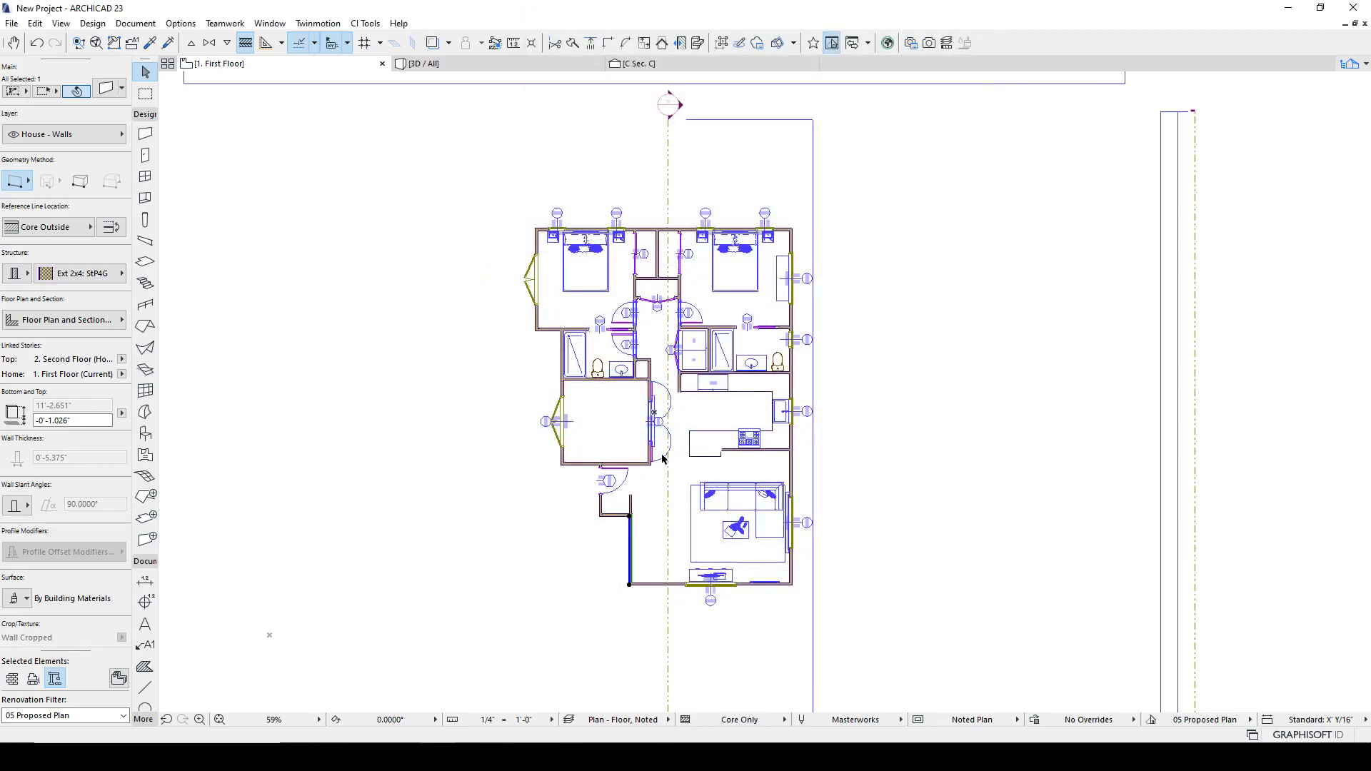
# Add the remaining exterior walls around the house perimeter to the wall selection.
pyautogui.scroll(3, 646, 378)
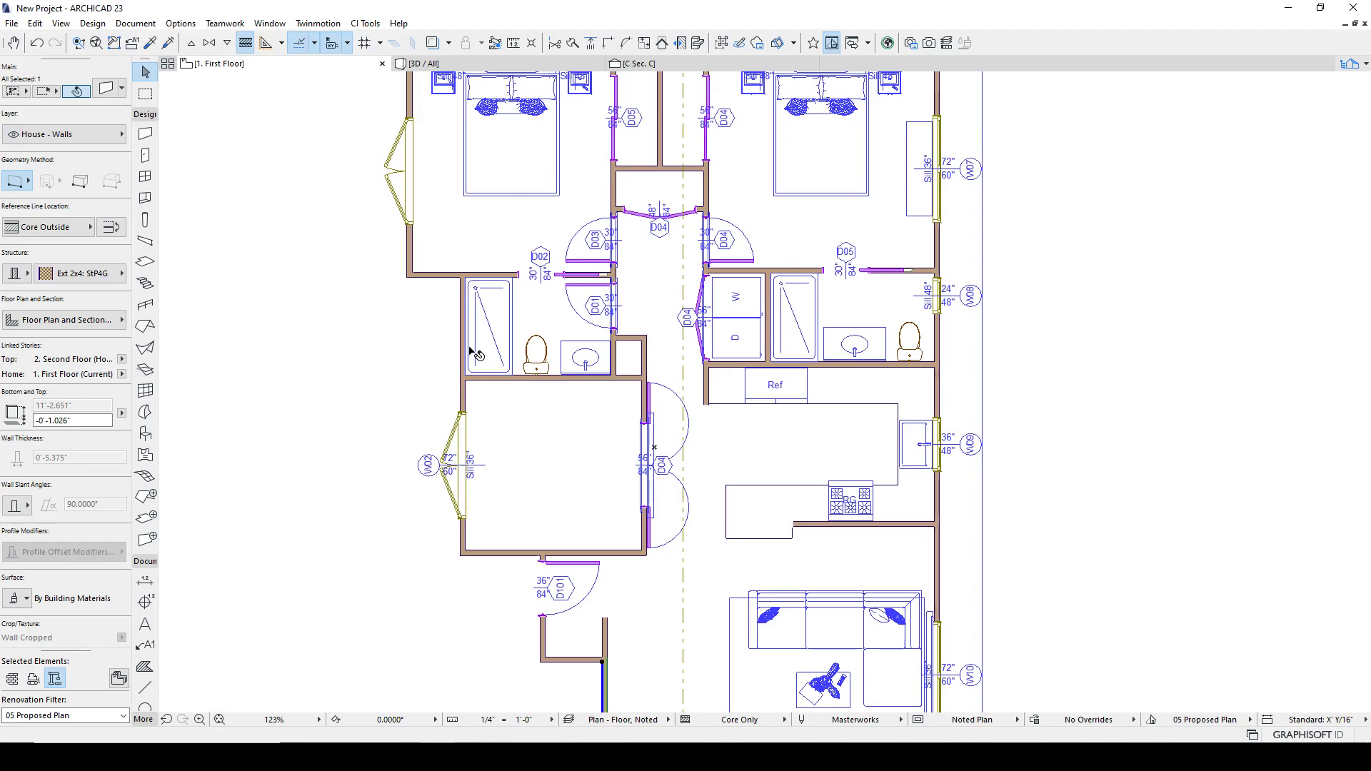
pyautogui.scroll(-3, 474, 345)
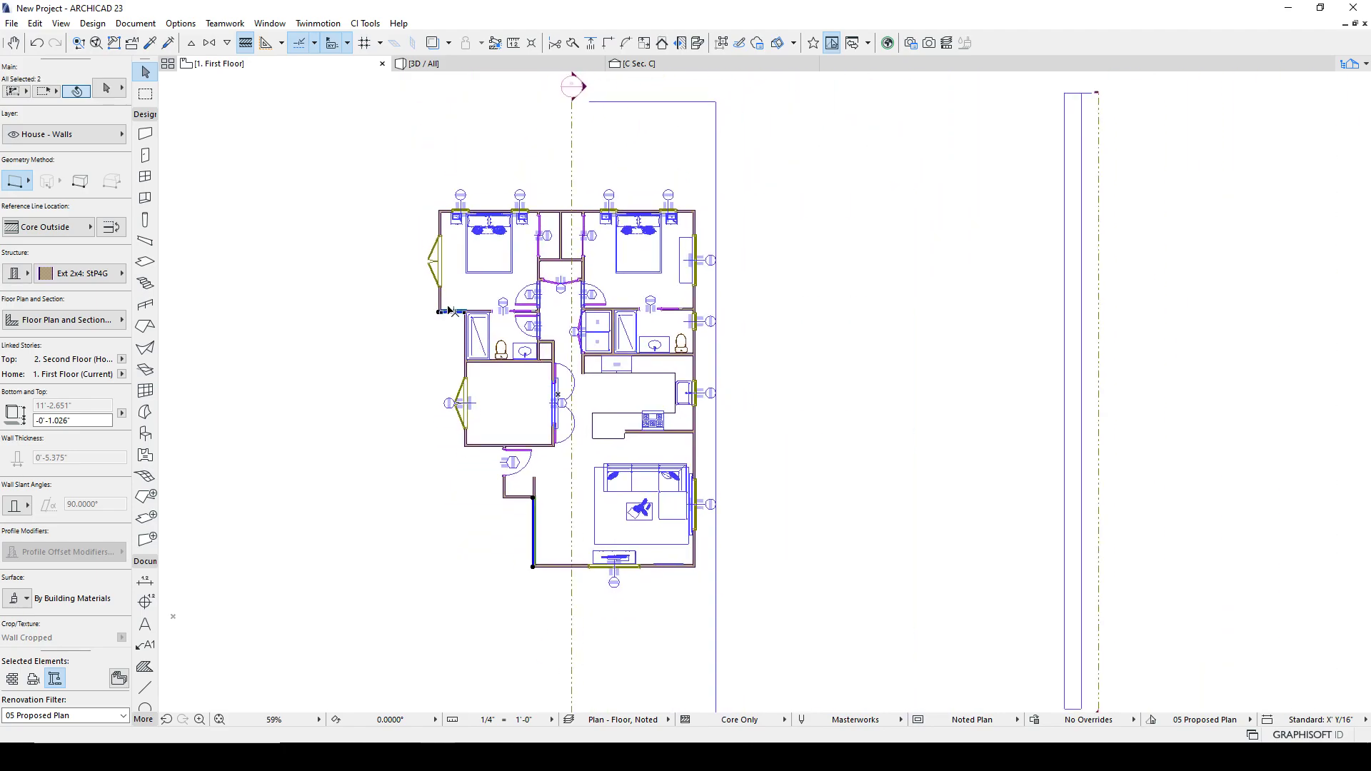
pyautogui.keyDown('shift'); pyautogui.click(440, 310); pyautogui.keyUp('shift')
pyautogui.keyDown('shift'); pyautogui.click(548, 211); pyautogui.keyUp('shift')
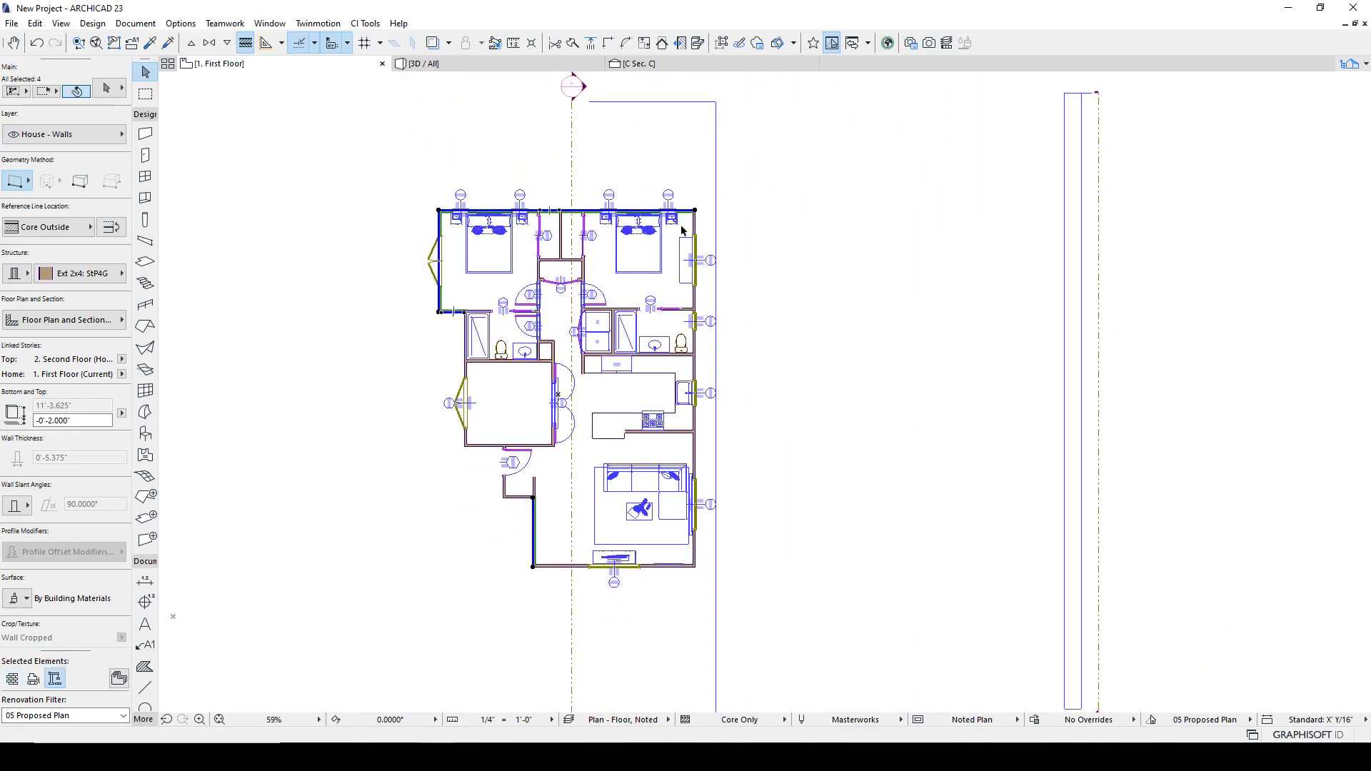
pyautogui.keyDown('shift'); pyautogui.click(698, 228); pyautogui.keyUp('shift')
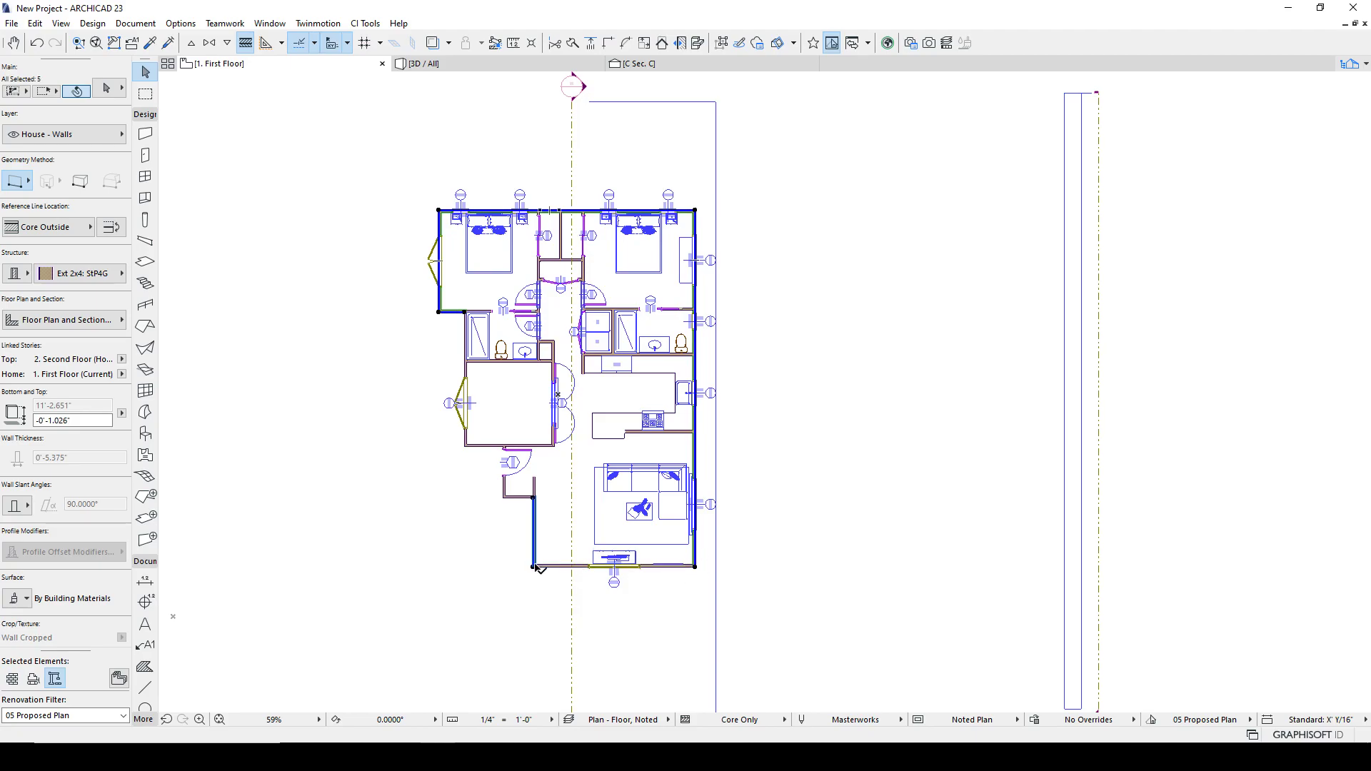
pyautogui.keyDown('shift'); pyautogui.click(555, 567); pyautogui.keyUp('shift')
pyautogui.keyDown('shift'); pyautogui.click(505, 494); pyautogui.keyUp('shift')
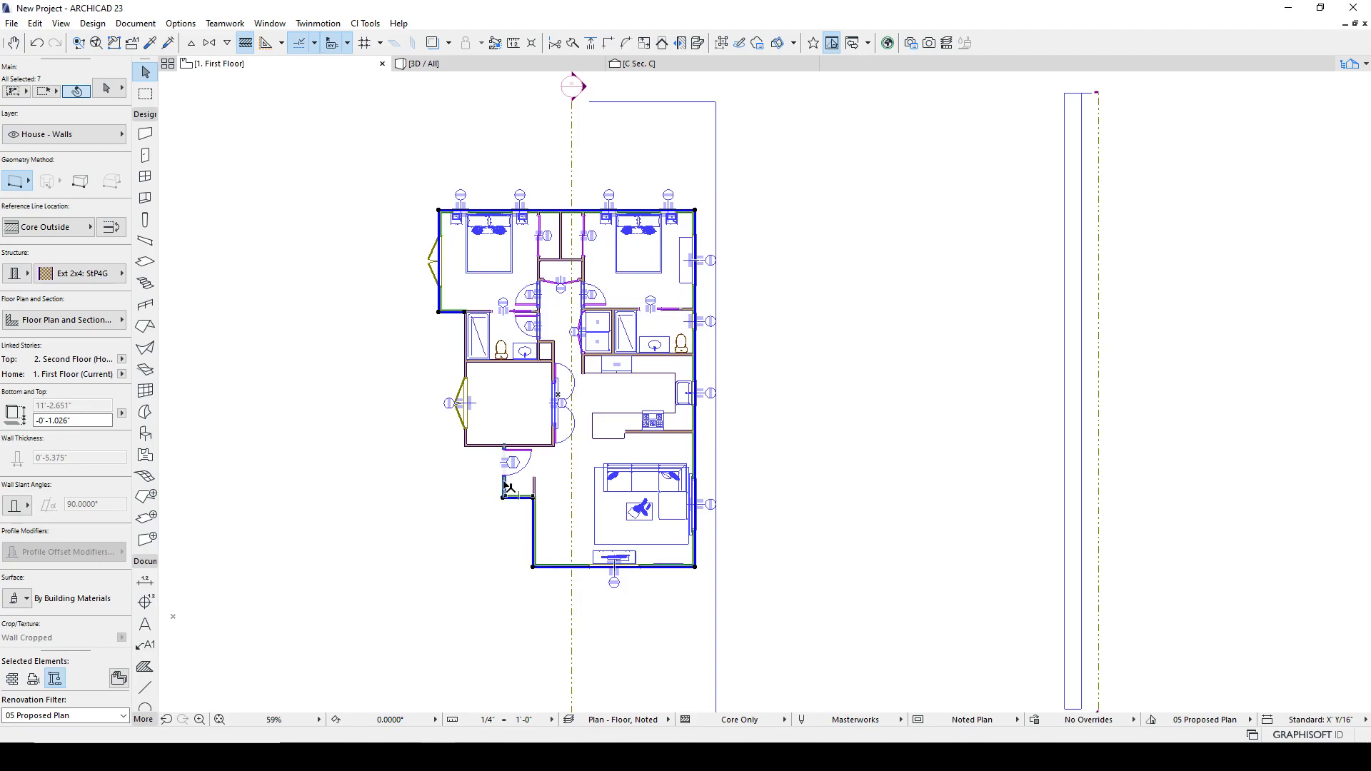
pyautogui.keyDown('shift'); pyautogui.click(504, 471); pyautogui.keyUp('shift')
pyautogui.keyDown('shift'); pyautogui.click(481, 448); pyautogui.keyUp('shift')
pyautogui.scroll(5, 471, 418)
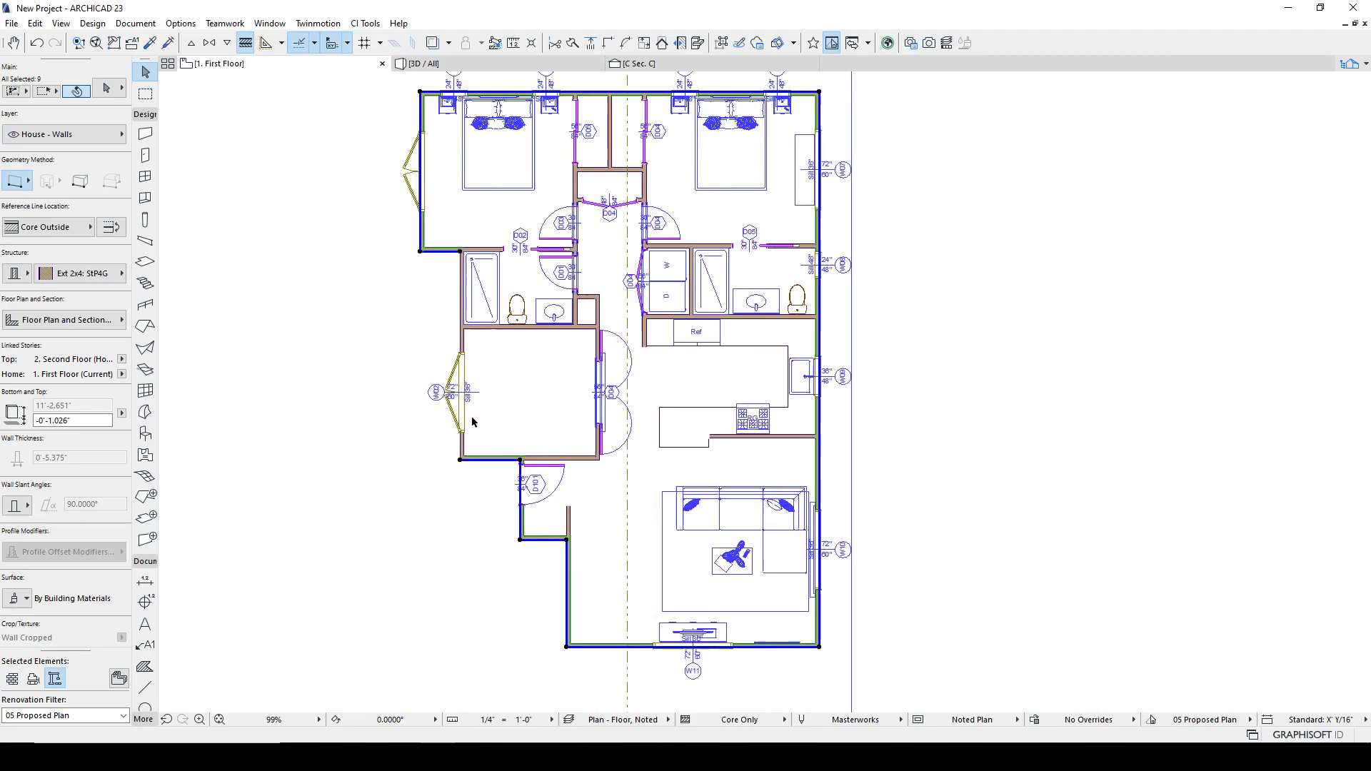
pyautogui.keyDown('shift'); pyautogui.click(450, 468); pyautogui.keyUp('shift')
pyautogui.scroll(-3, 509, 456)
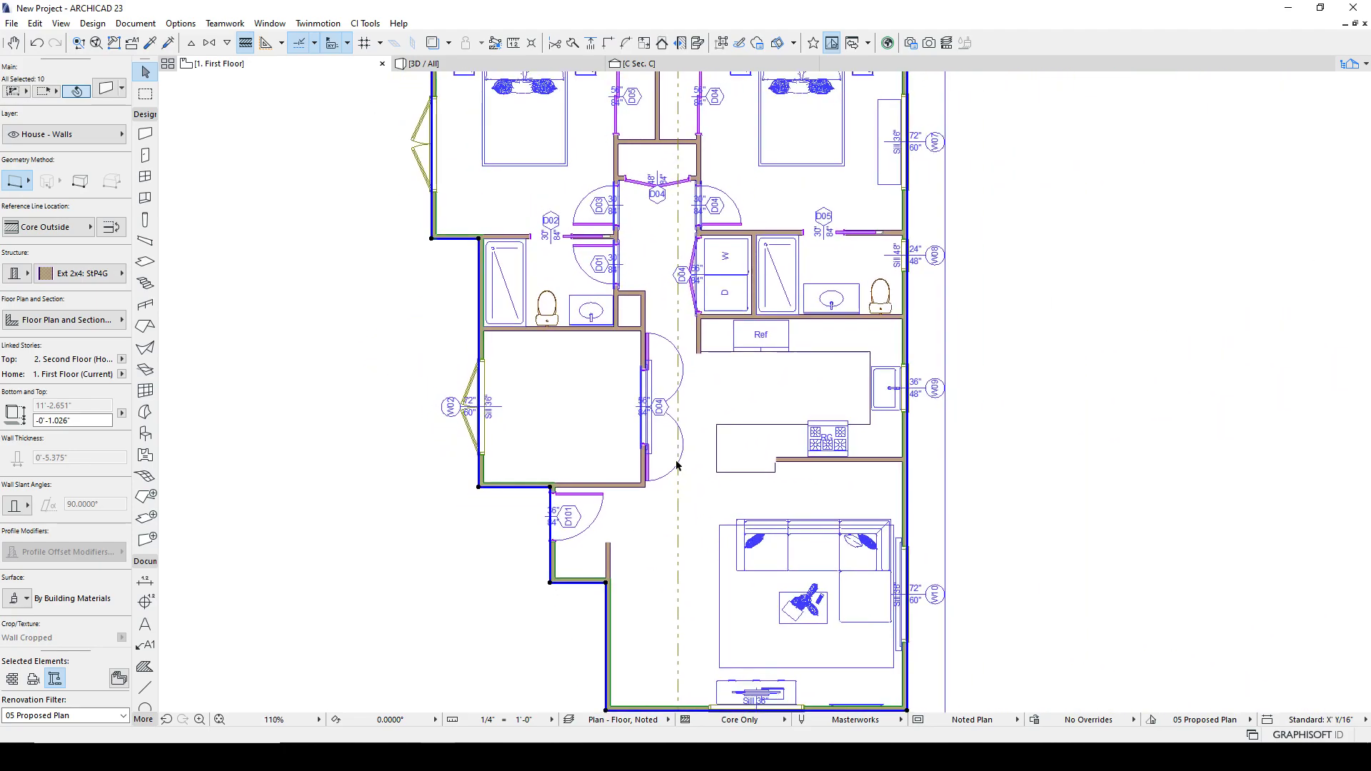
# Classify the selected exterior walls with structural function Load-Bearing Element and position Exterior, and clear the selection.
pyautogui.hotkey('ctrl', 't')
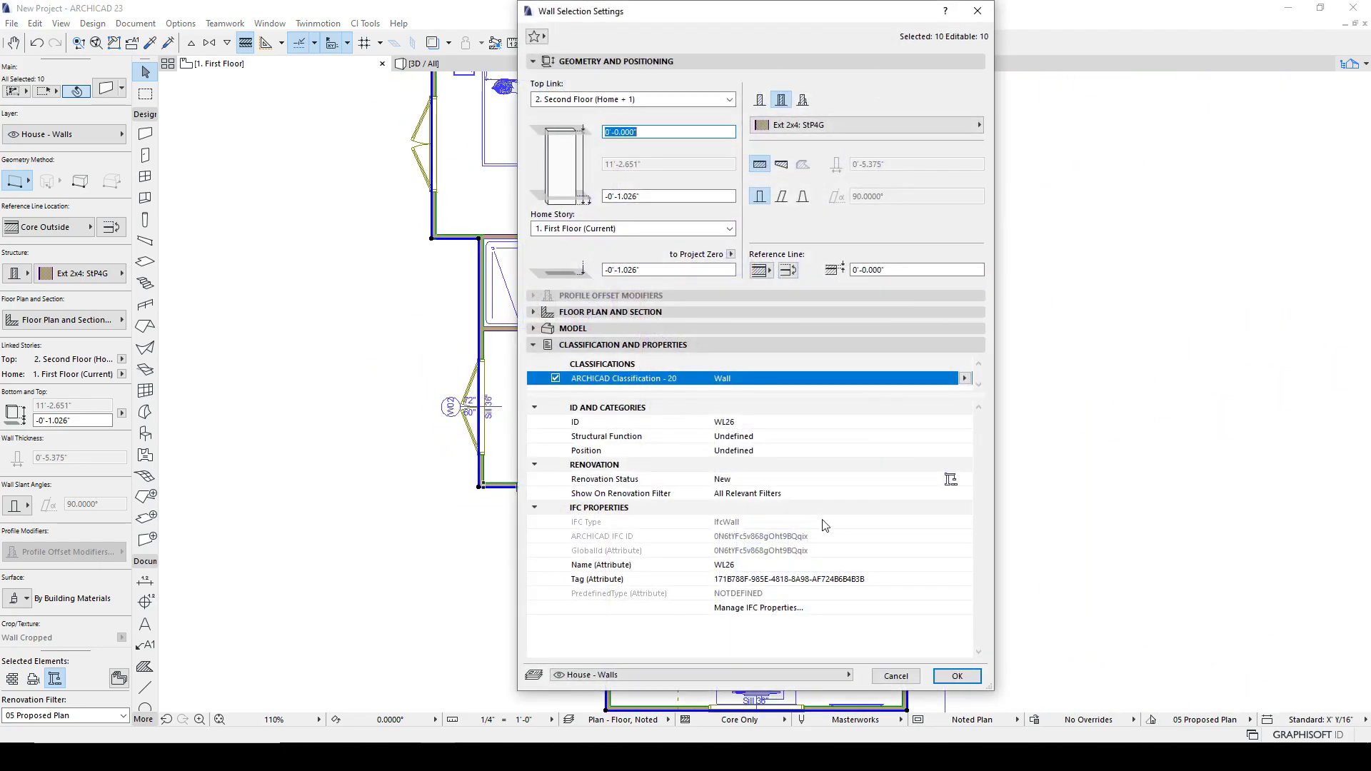
pyautogui.click(821, 441)
pyautogui.click(964, 436)
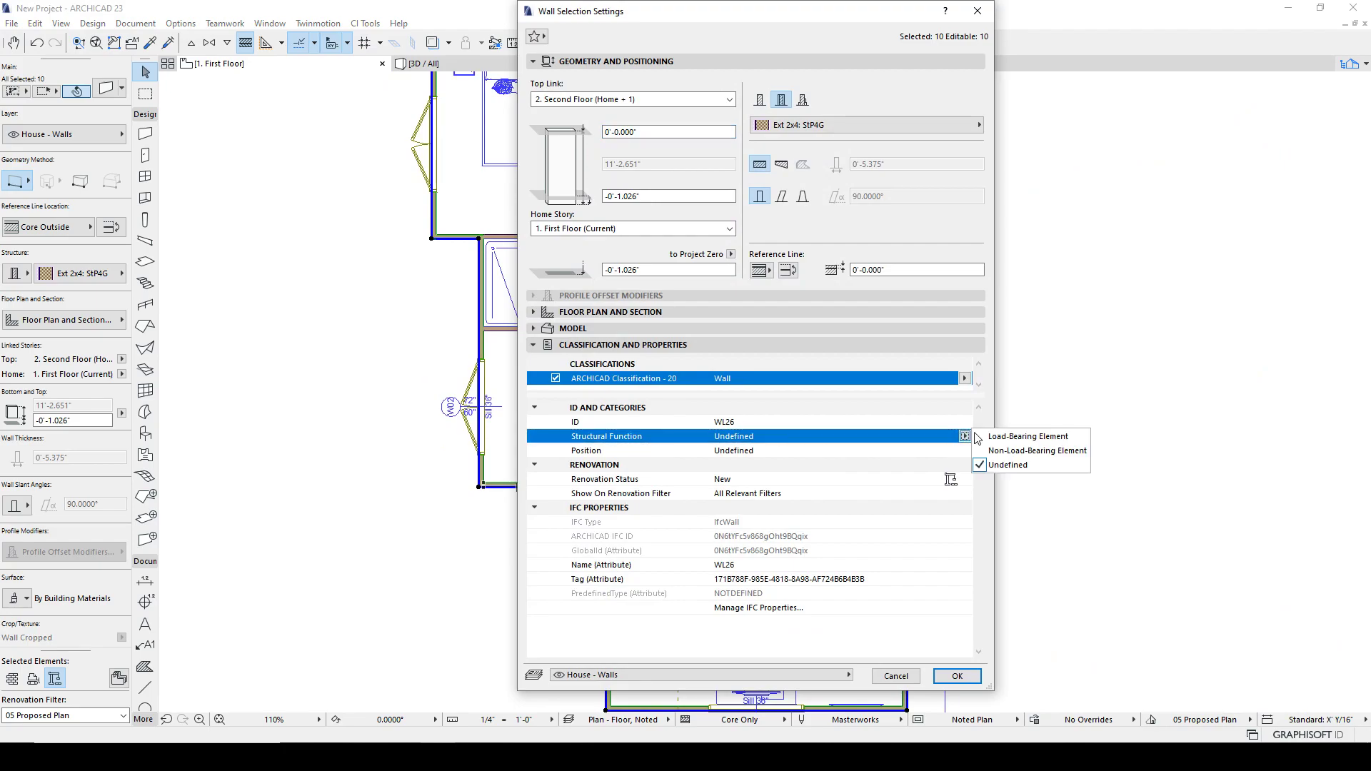
pyautogui.click(1008, 438)
pyautogui.click(964, 451)
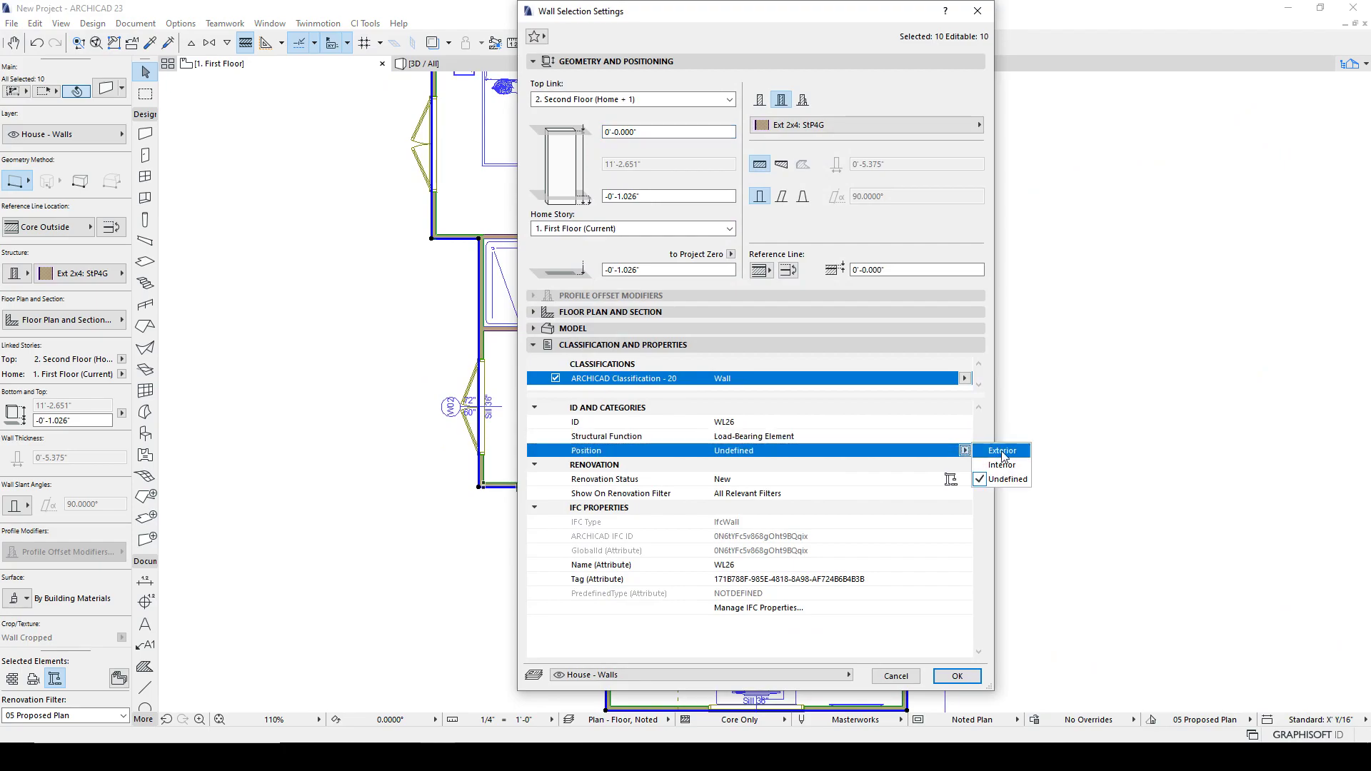
pyautogui.click(1001, 448)
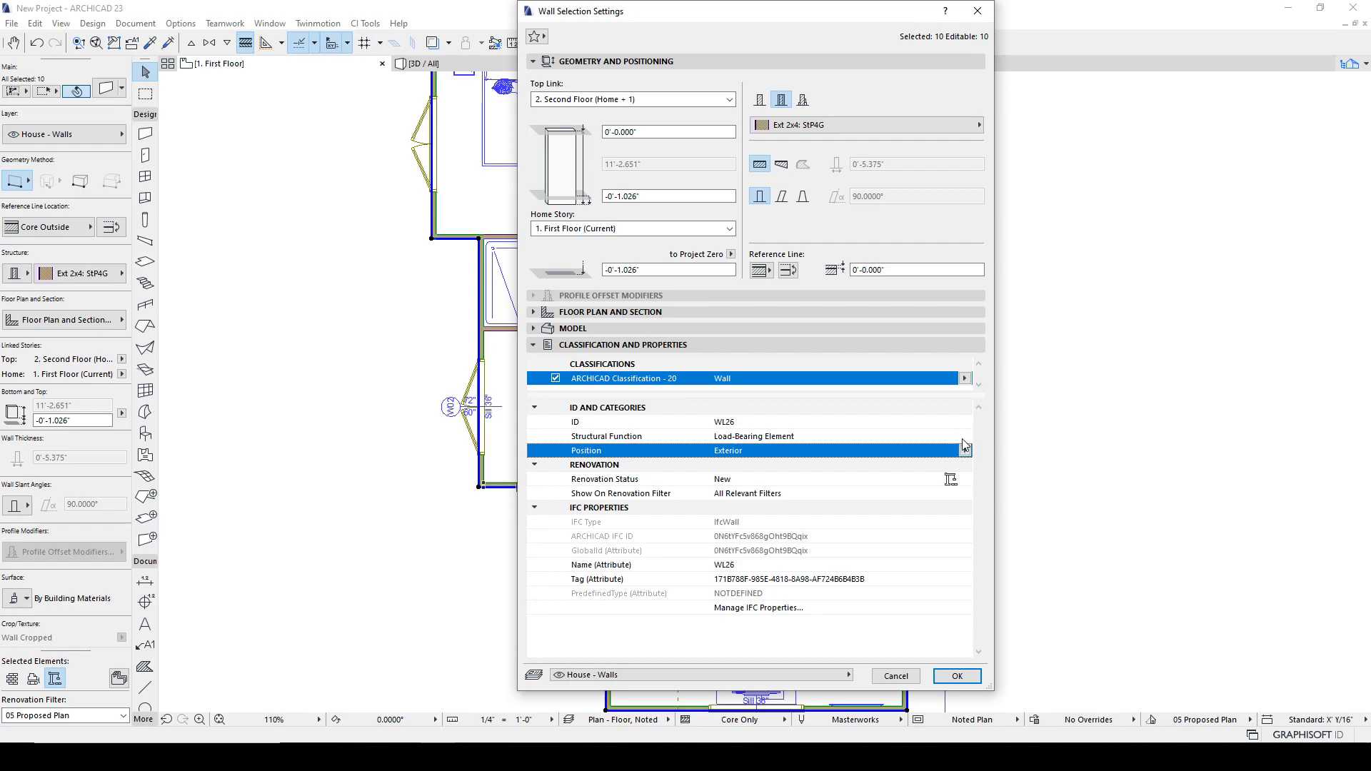
pyautogui.click(953, 676)
pyautogui.click(704, 465)
pyautogui.keyDown('shift'); pyautogui.scroll(3, 704, 465); pyautogui.keyUp('shift')
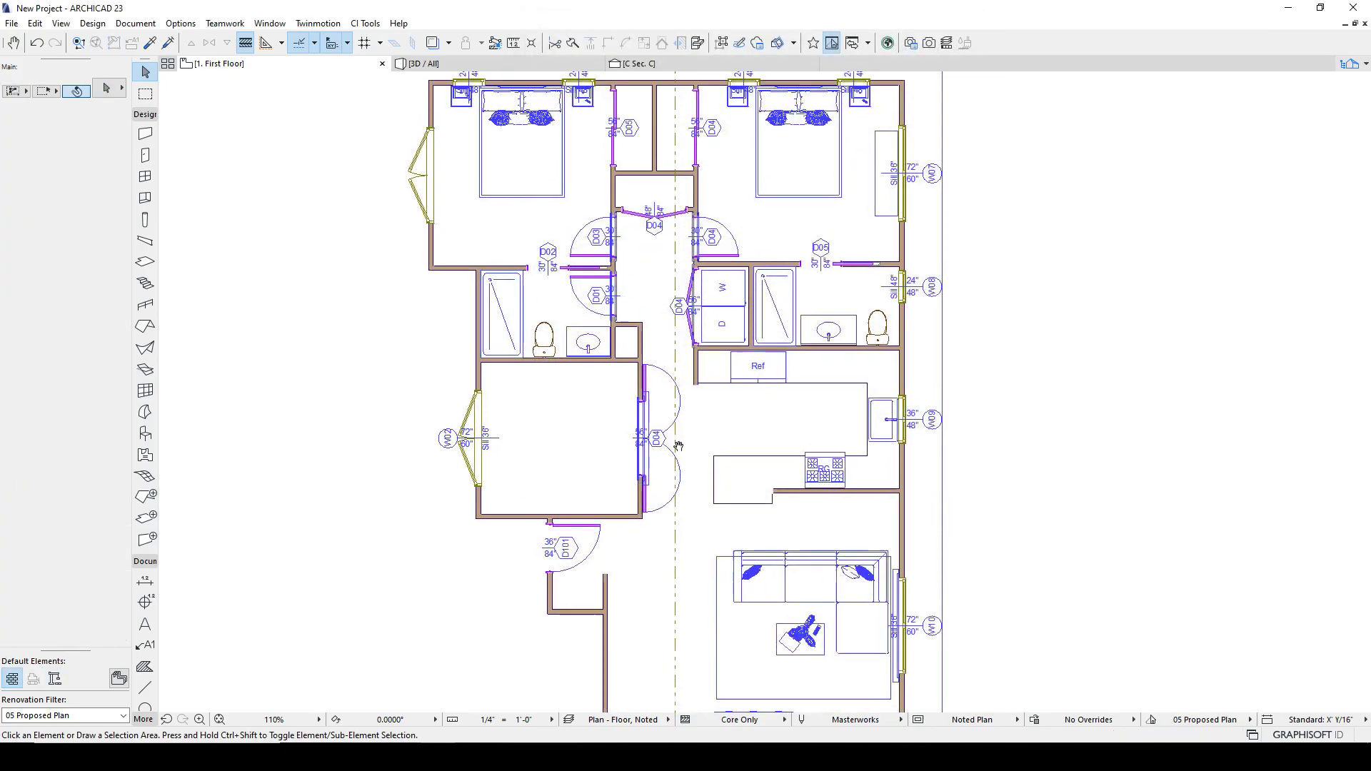
pyautogui.click(631, 396)
pyautogui.keyDown('shift'); pyautogui.click(605, 247); pyautogui.keyUp('shift')
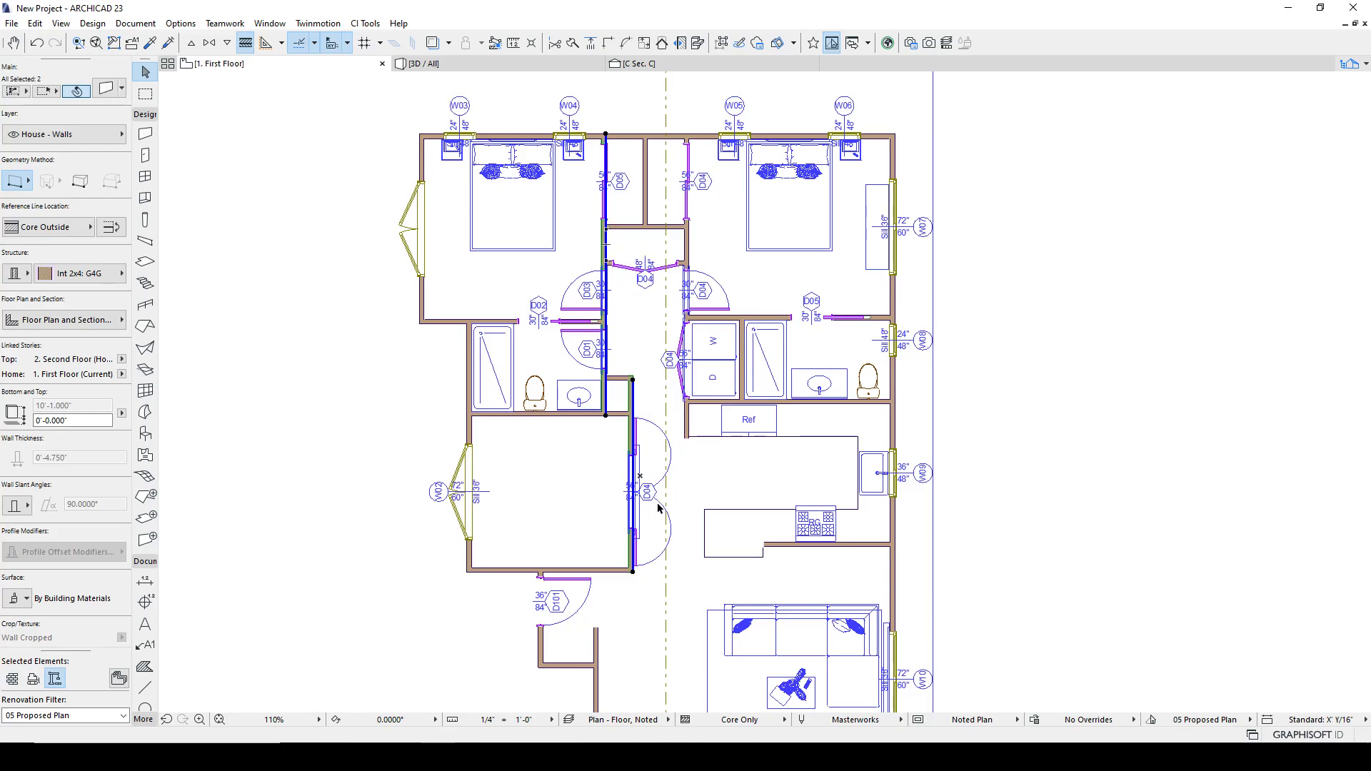
pyautogui.hotkey('ctrl', 't')
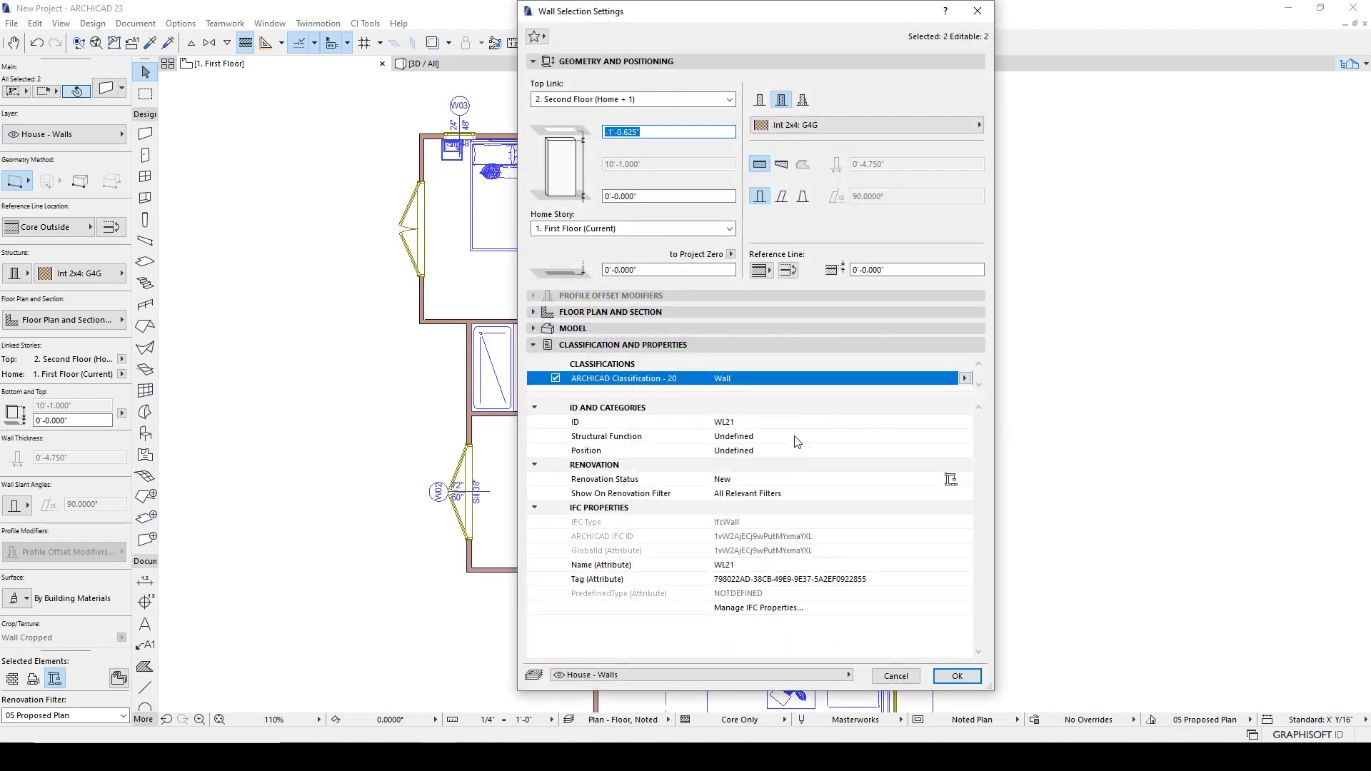
pyautogui.click(819, 437)
pyautogui.click(966, 436)
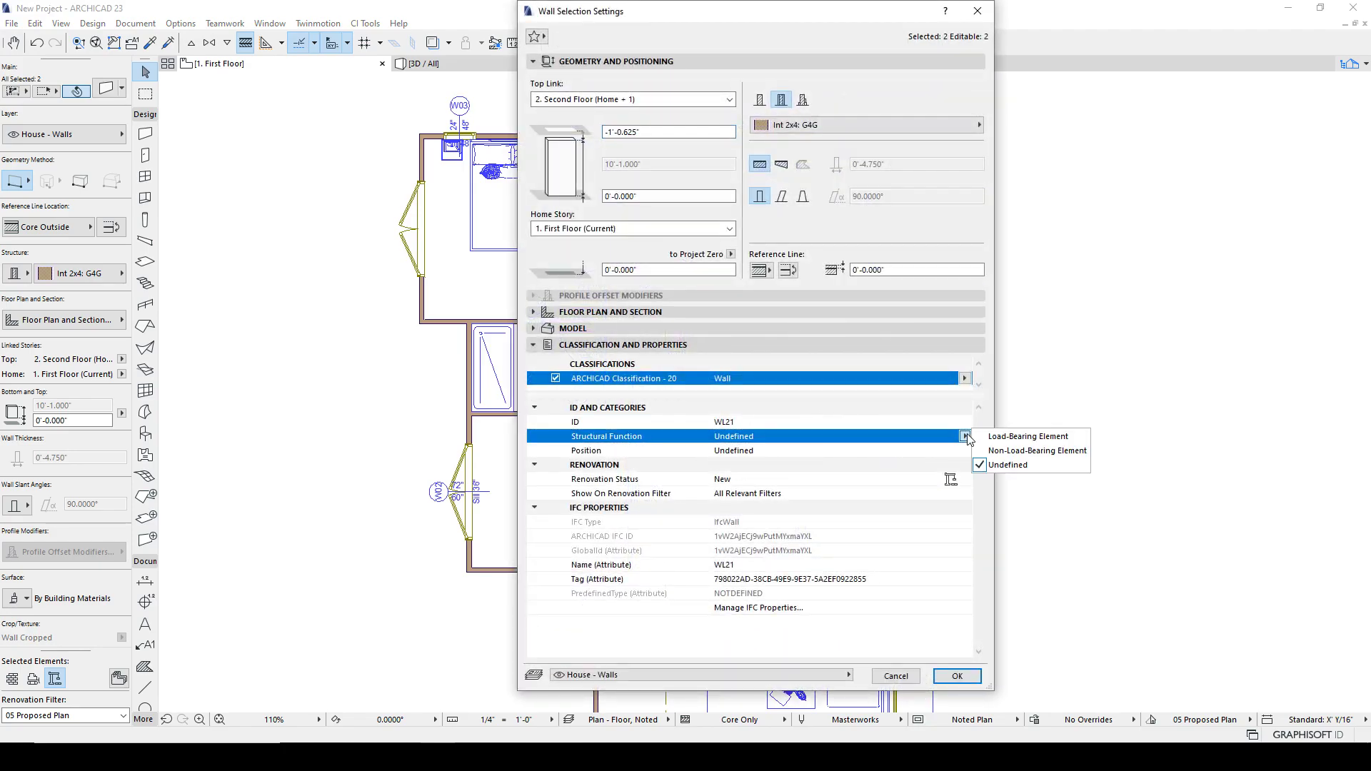
pyautogui.click(1017, 437)
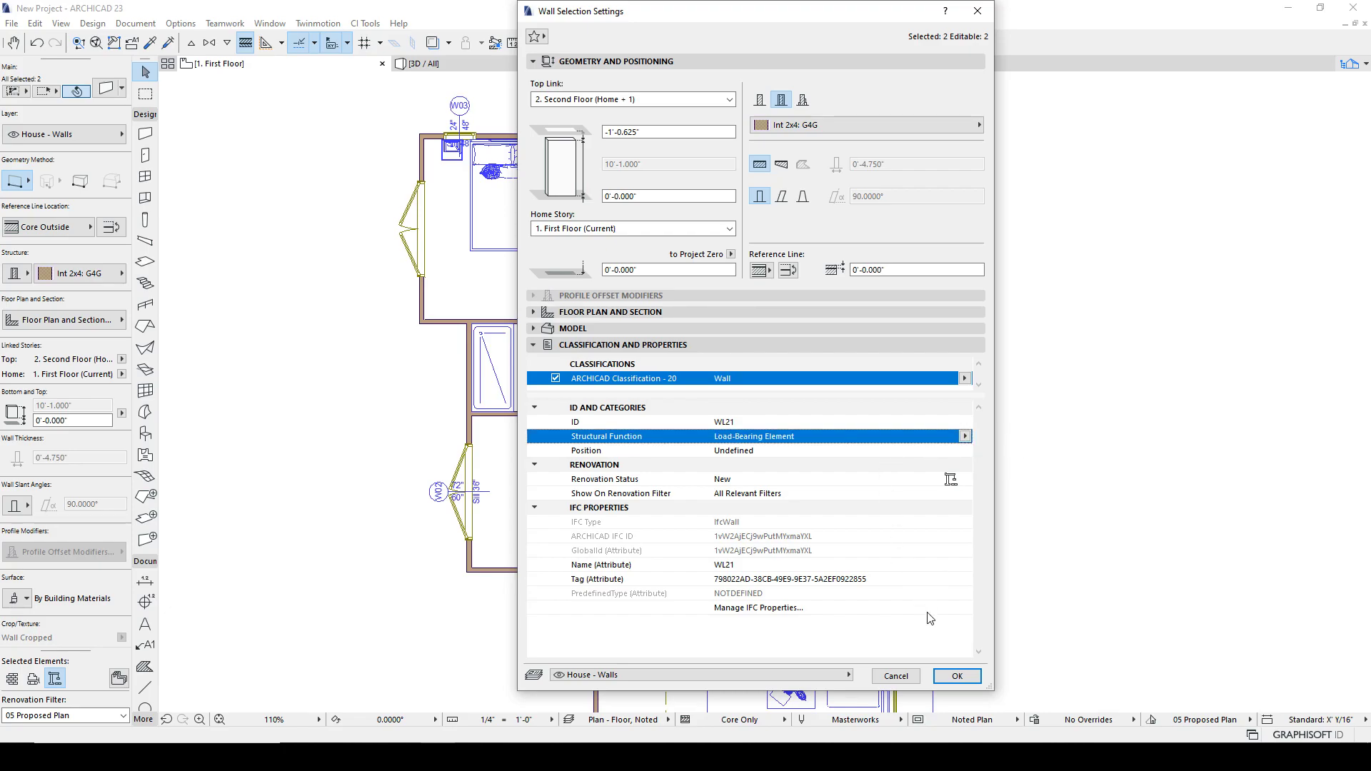
pyautogui.click(893, 676)
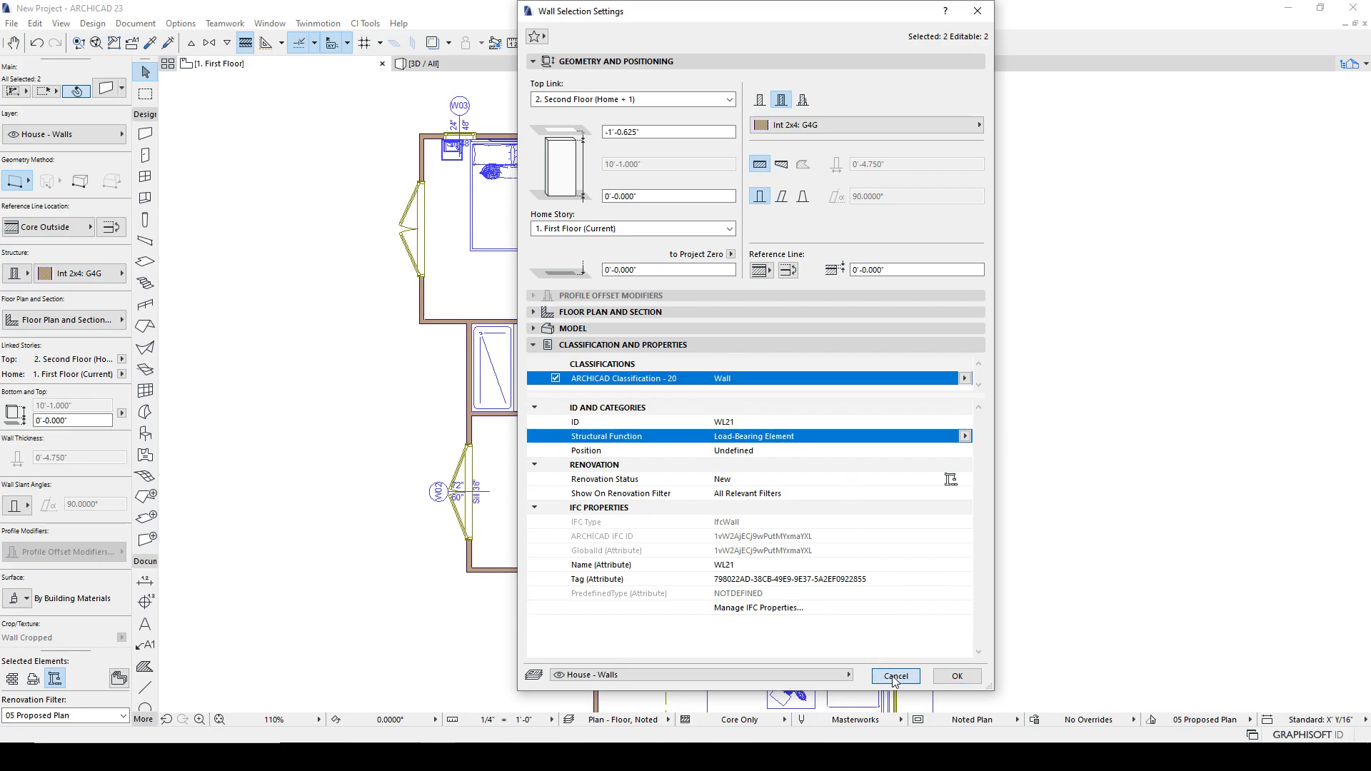
pyautogui.press('Escape')
# Start a Find & Select search on the first floor plan and set its Element Type criterion to Wall.
pyautogui.scroll(-3, 600, 478)
pyautogui.moveTo(615, 472); pyautogui.dragTo(584, 365, button='middle')
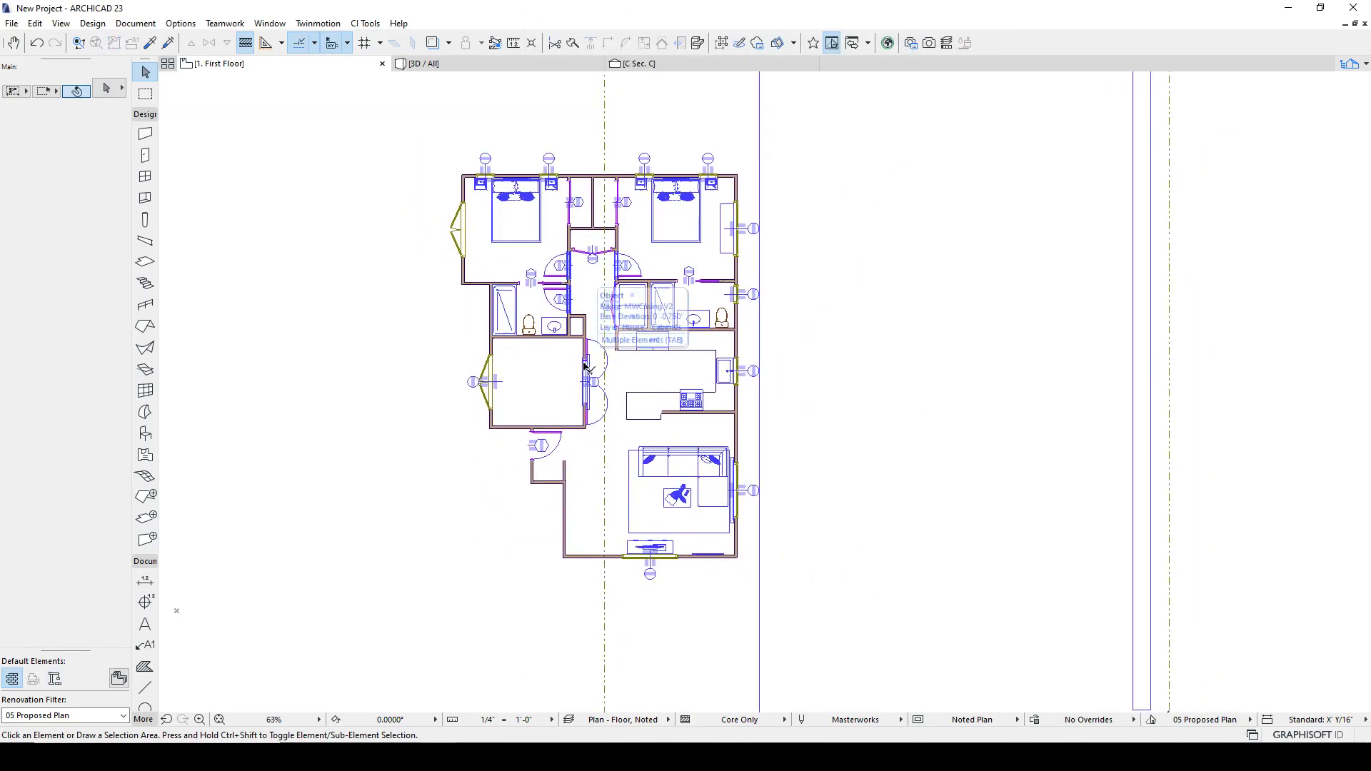
pyautogui.hotkey('ctrl', 'f')
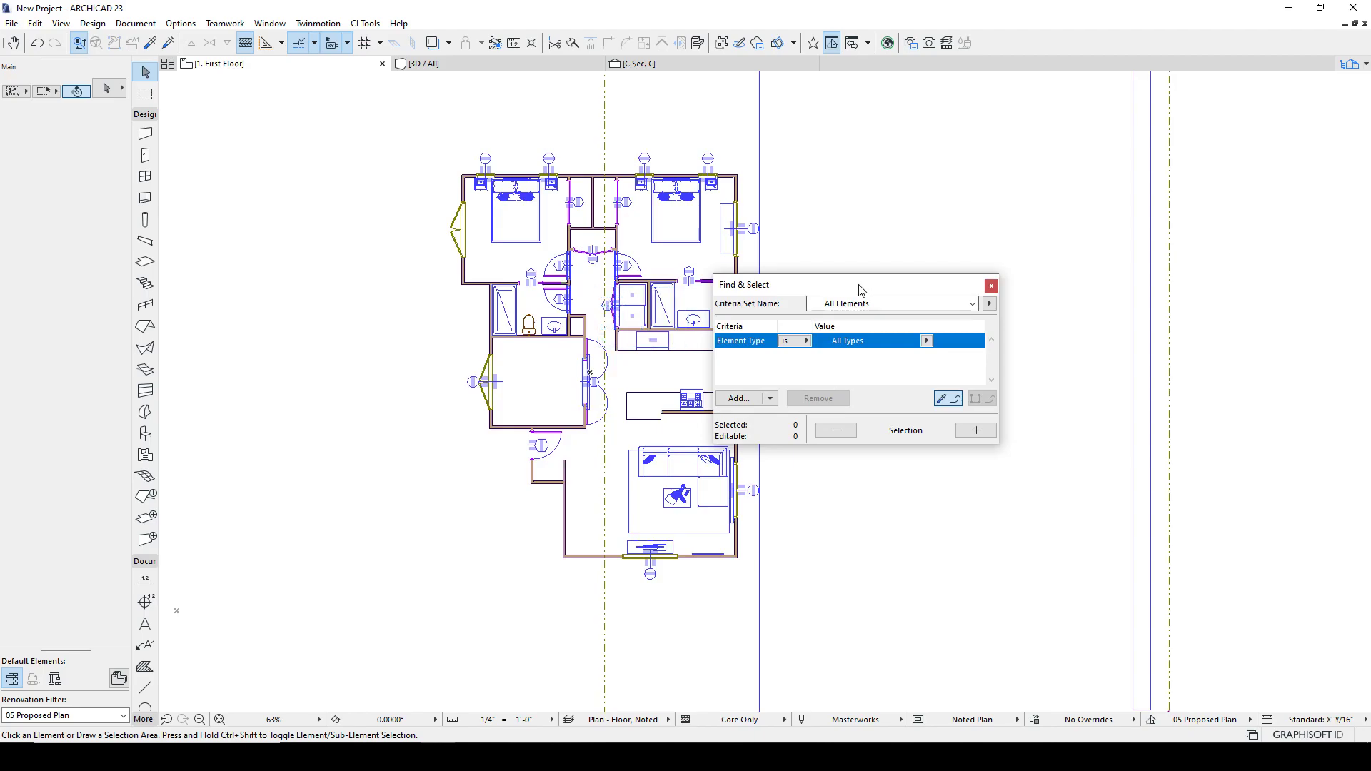
pyautogui.moveTo(861, 287); pyautogui.dragTo(949, 257)
pyautogui.moveTo(953, 418); pyautogui.dragTo(955, 514)
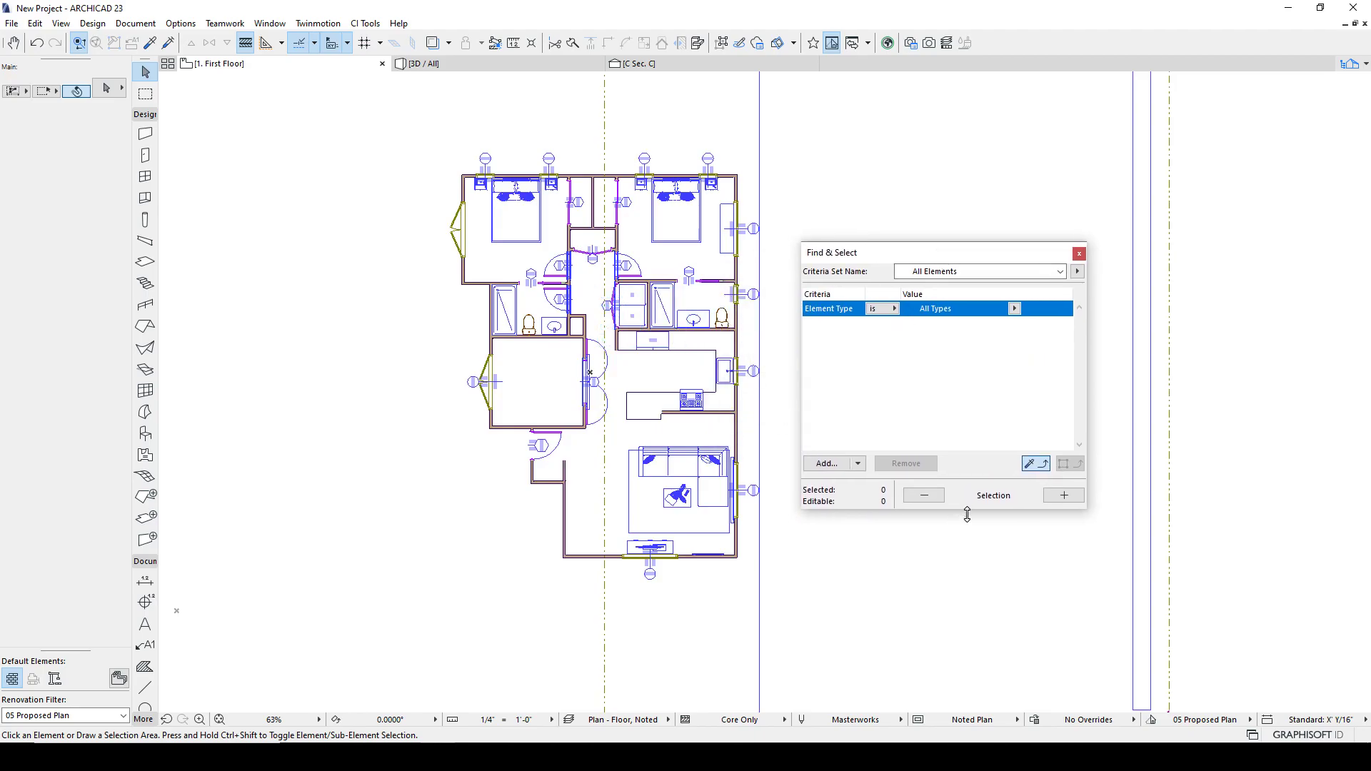
pyautogui.click(1013, 308)
pyautogui.click(1051, 69)
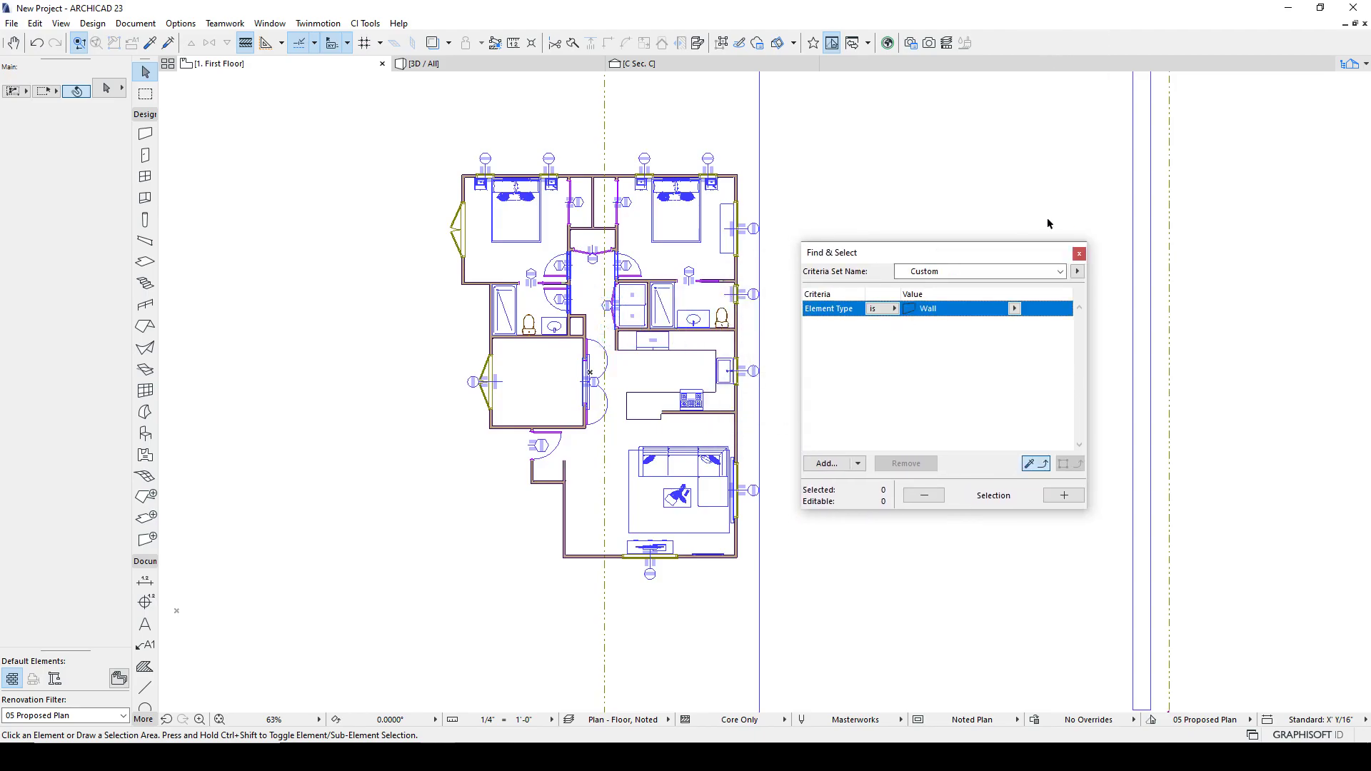
# Look through the available search criteria, including ID and Categories, IFC, Classifications and Properties, for one that distinguishes exterior walls.
pyautogui.click(835, 464)
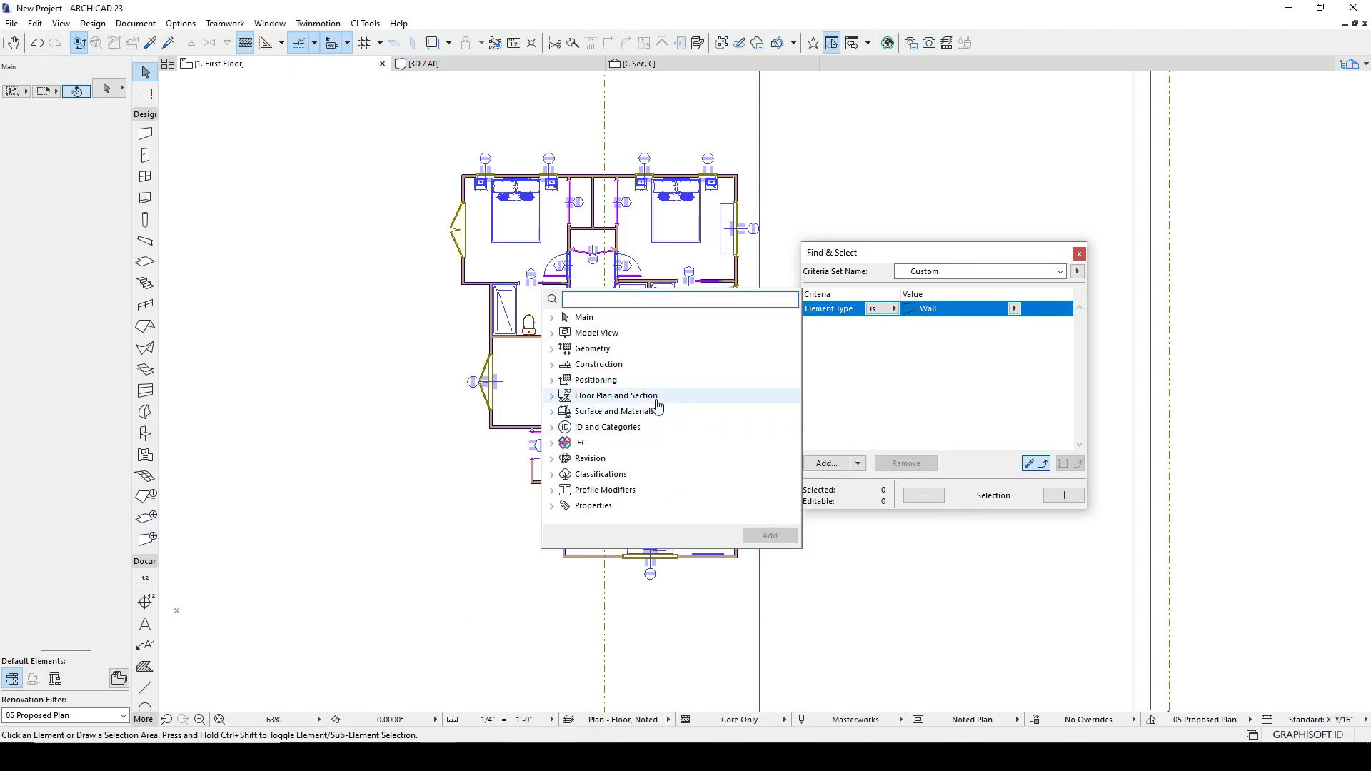
pyautogui.click(552, 506)
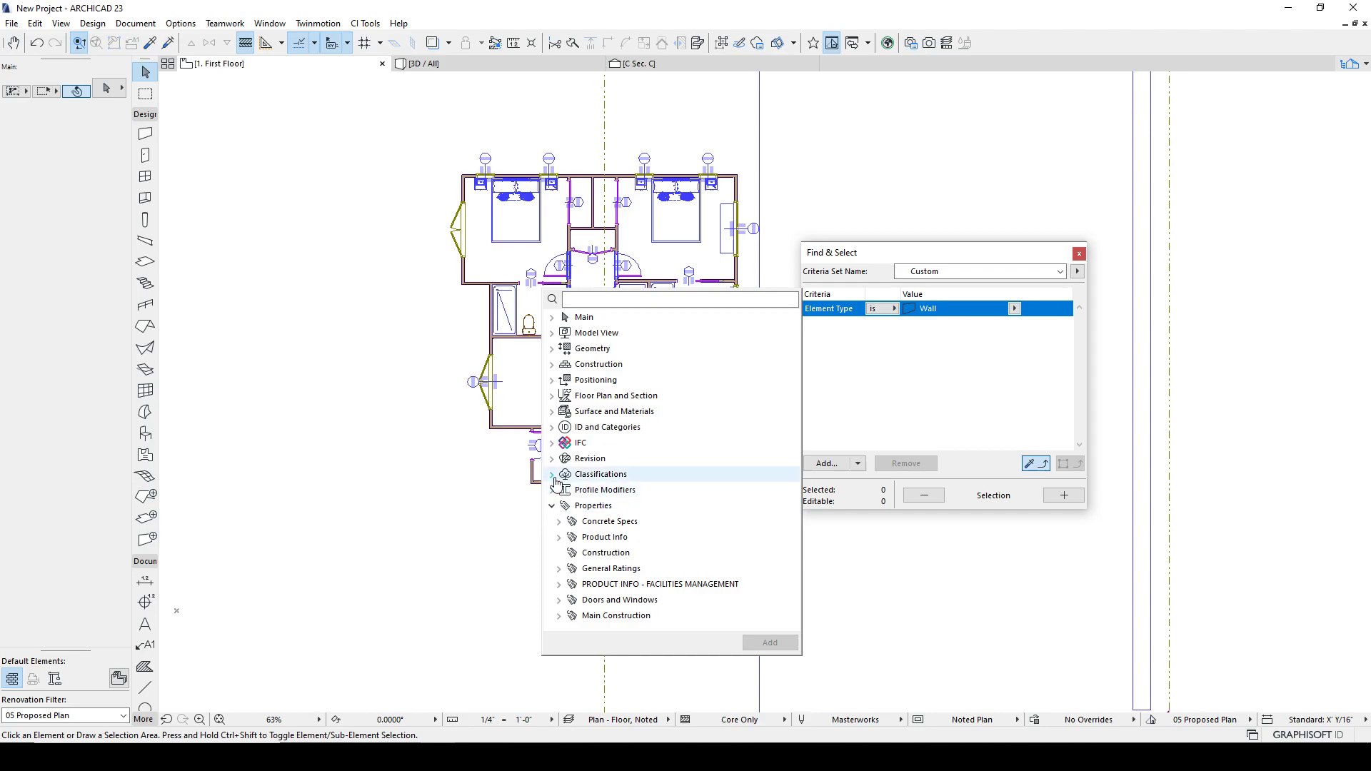
pyautogui.click(553, 476)
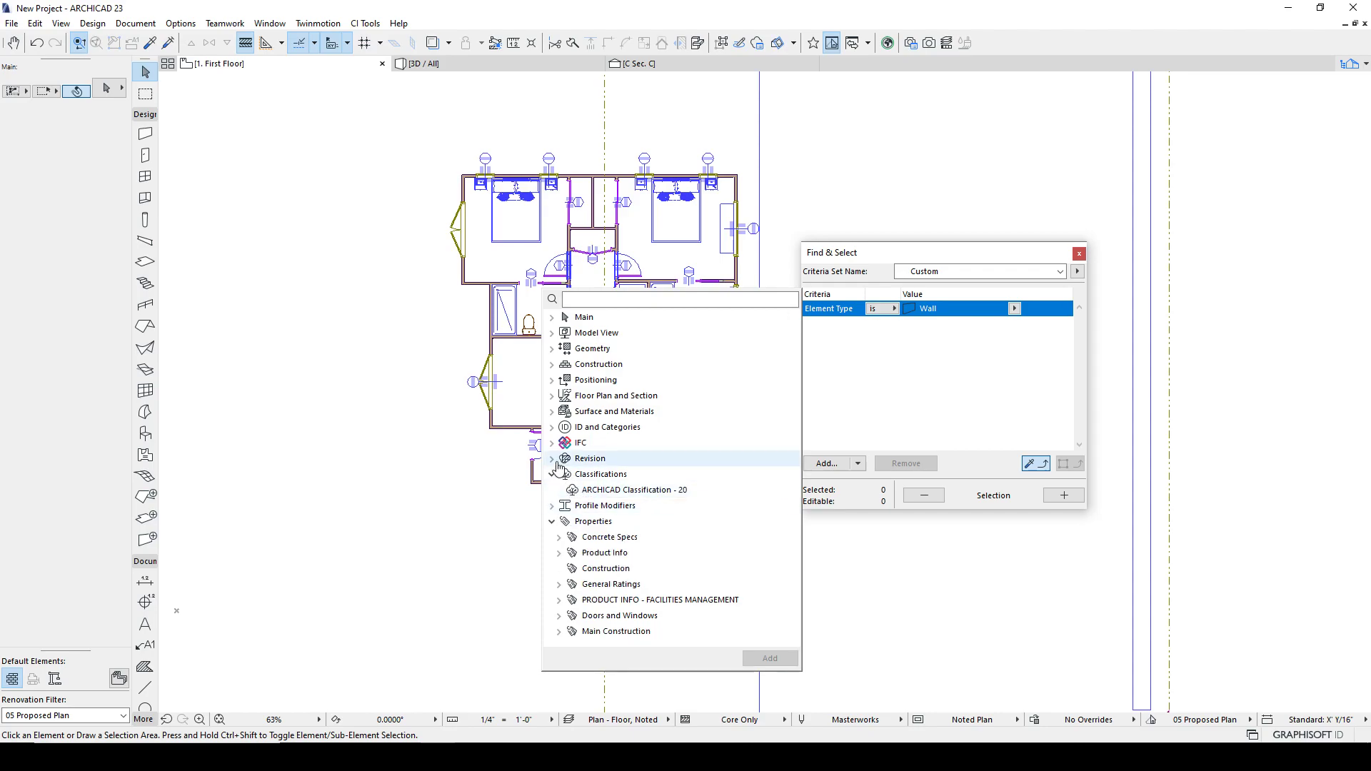
pyautogui.click(554, 444)
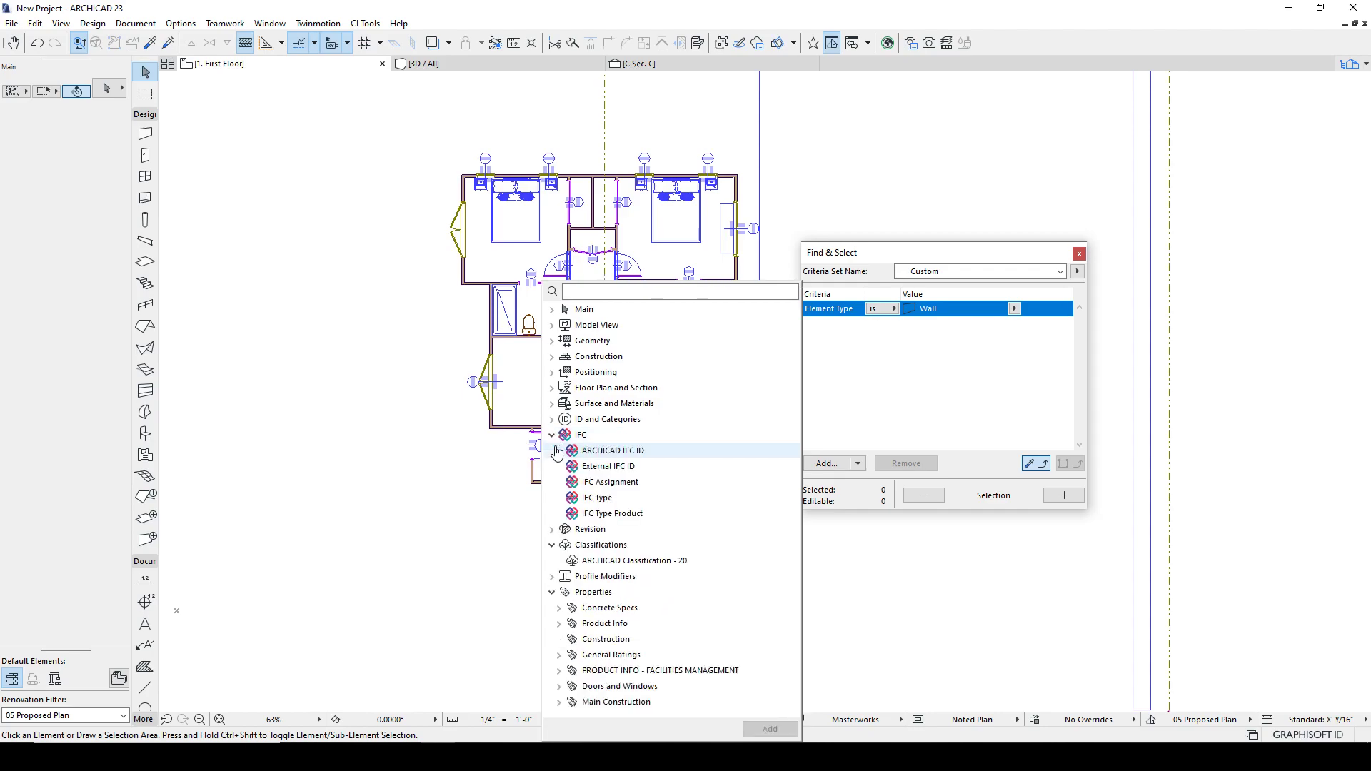
pyautogui.click(600, 450)
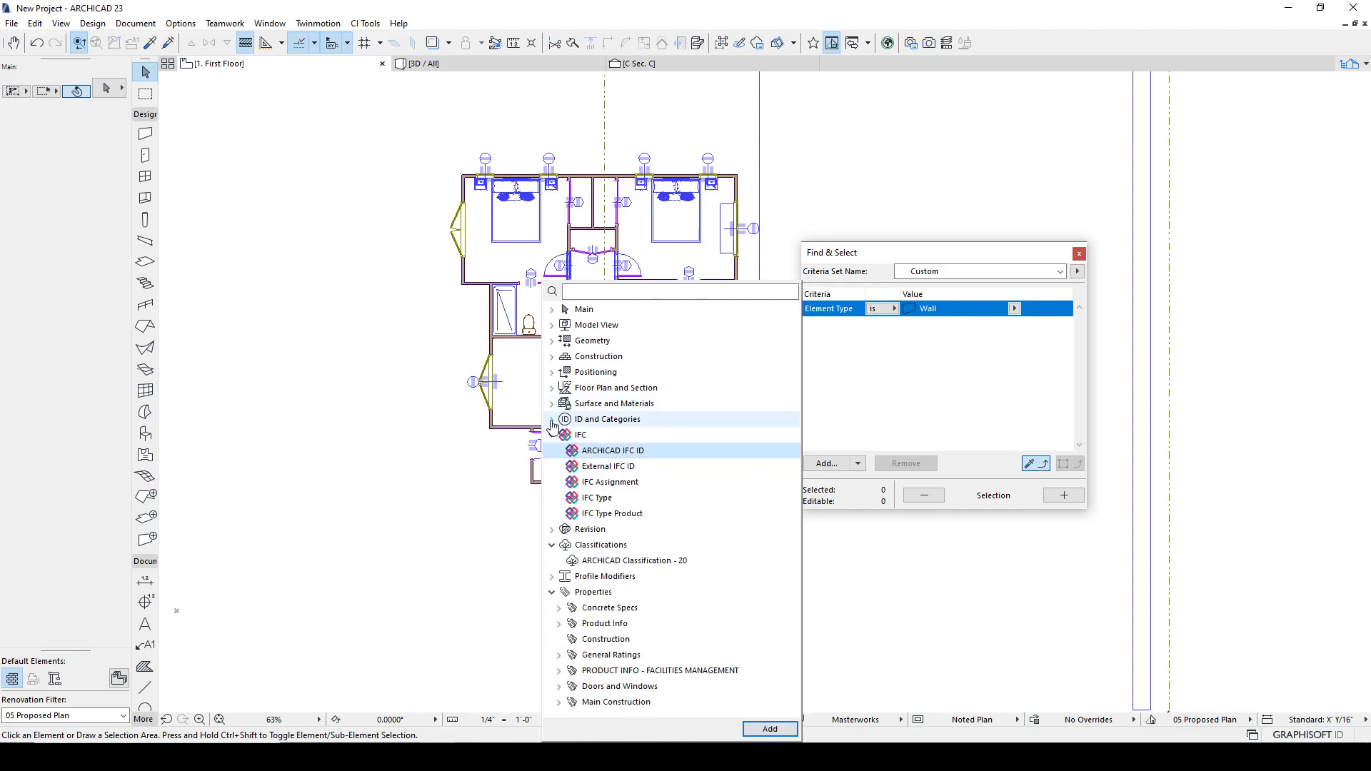
pyautogui.click(553, 420)
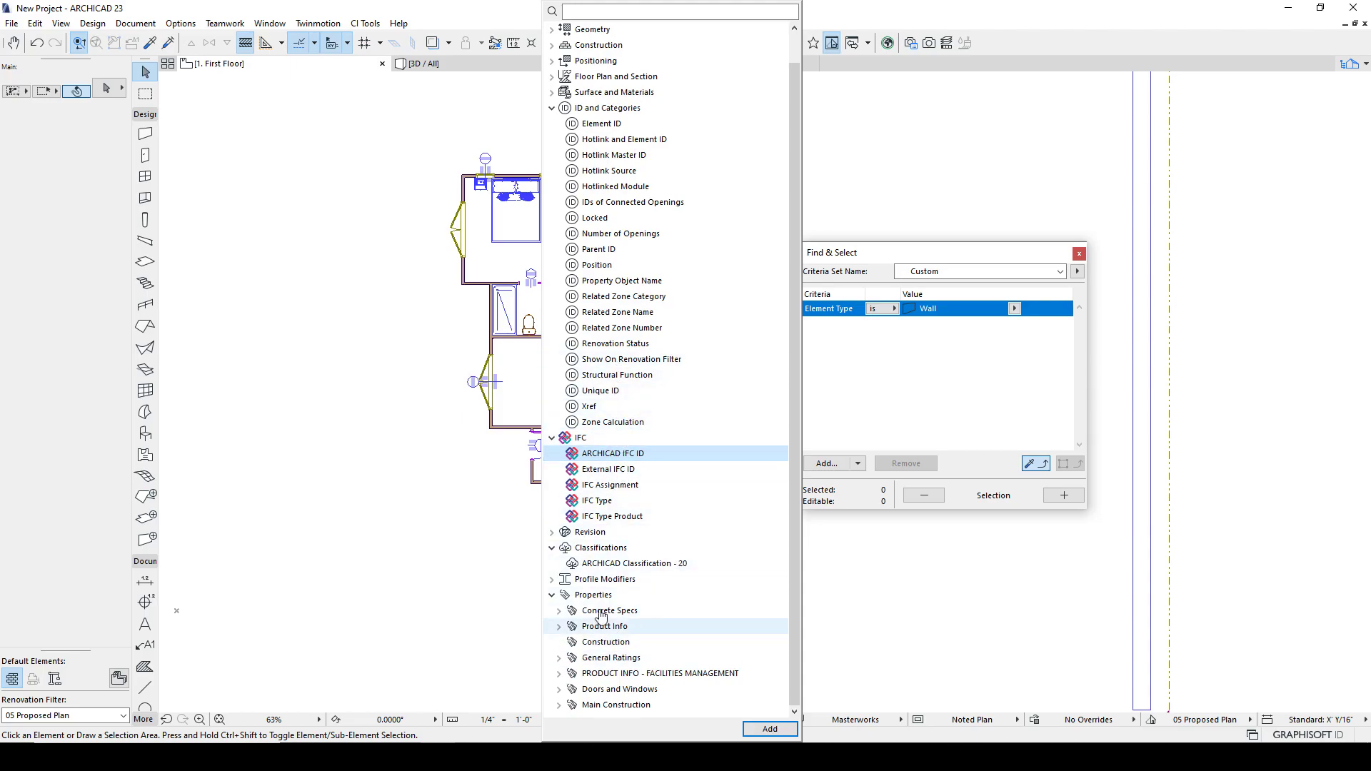
pyautogui.click(560, 658)
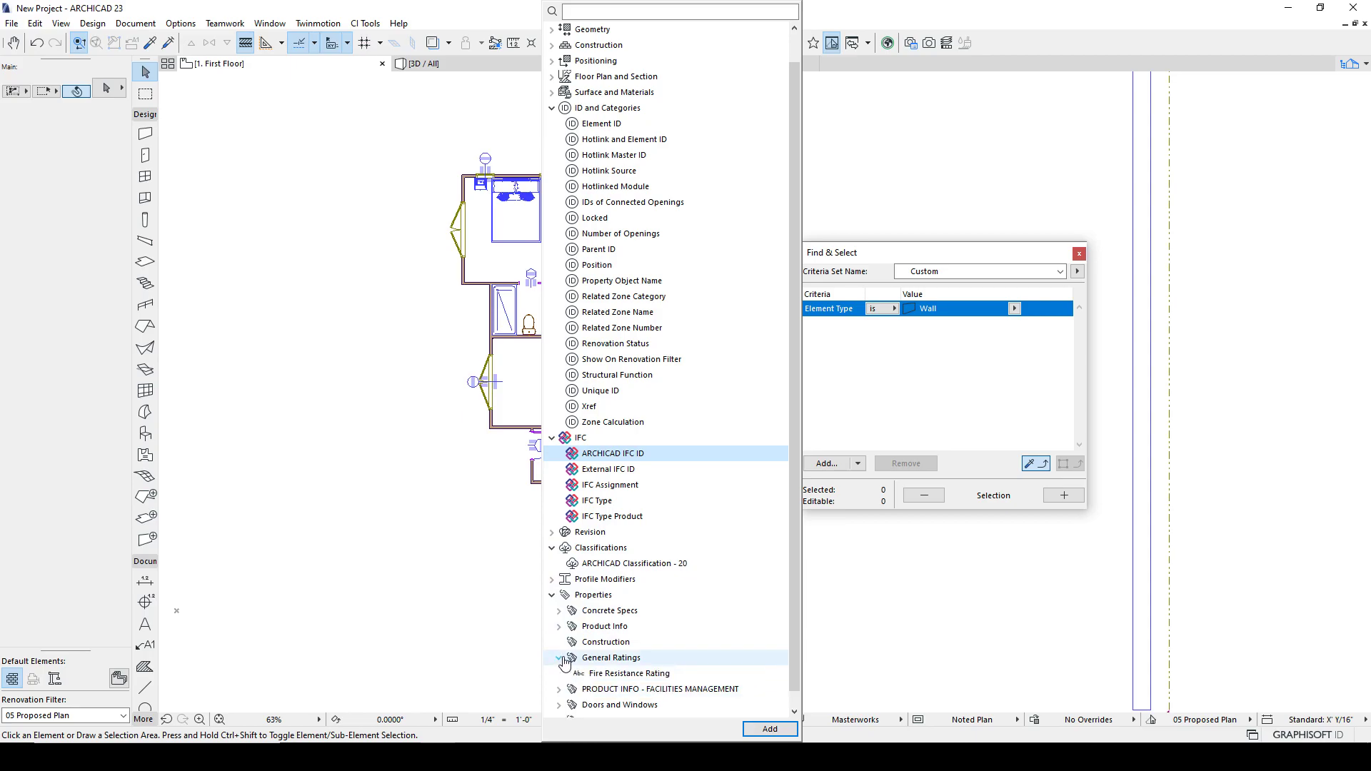
pyautogui.click(559, 611)
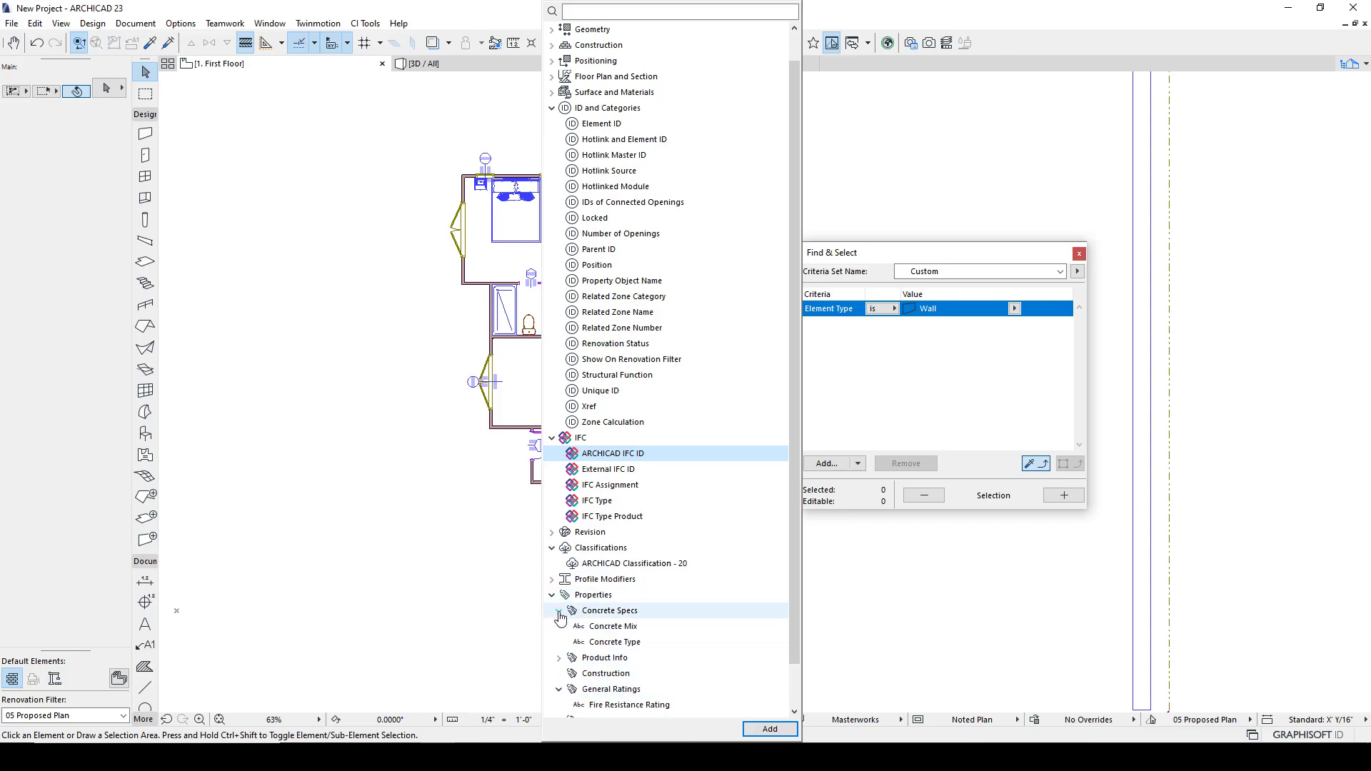
pyautogui.click(561, 658)
pyautogui.scroll(-4, 649, 631)
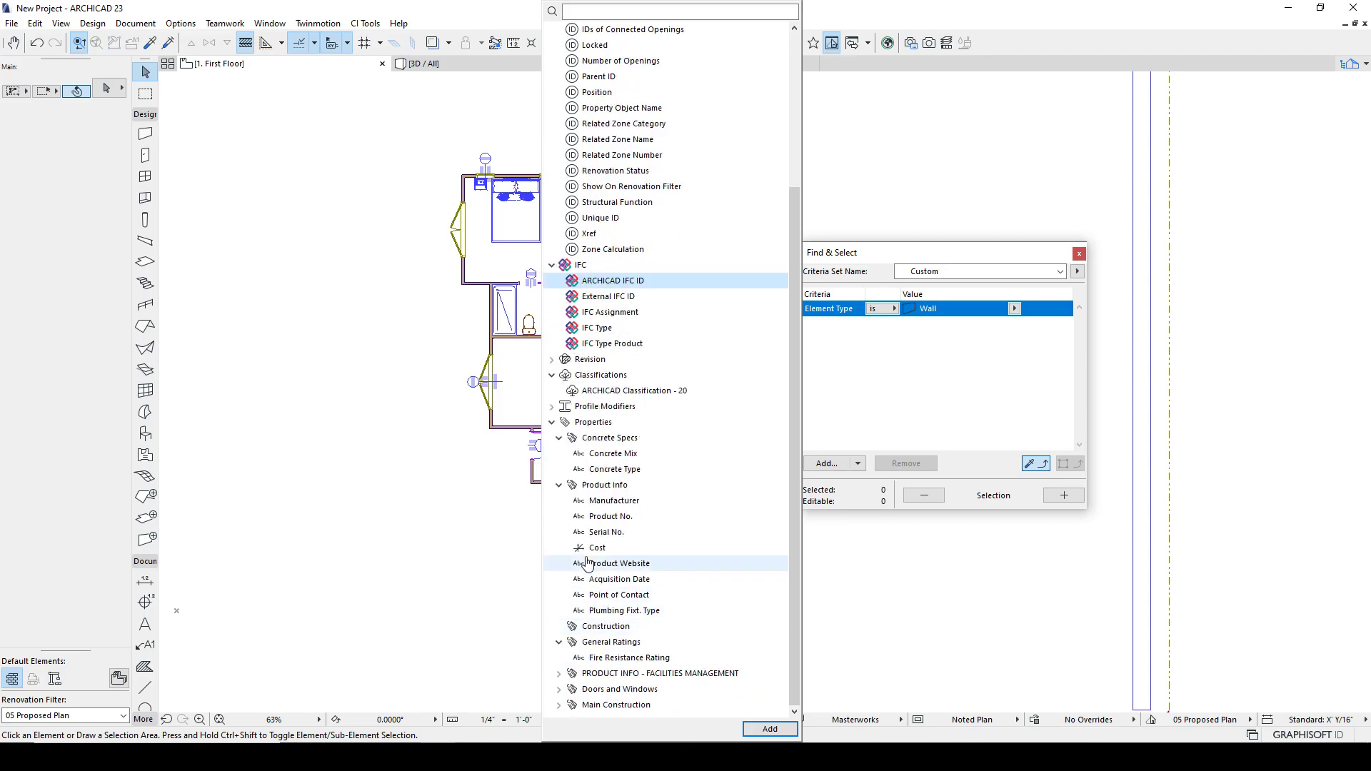
pyautogui.click(559, 485)
pyautogui.click(559, 564)
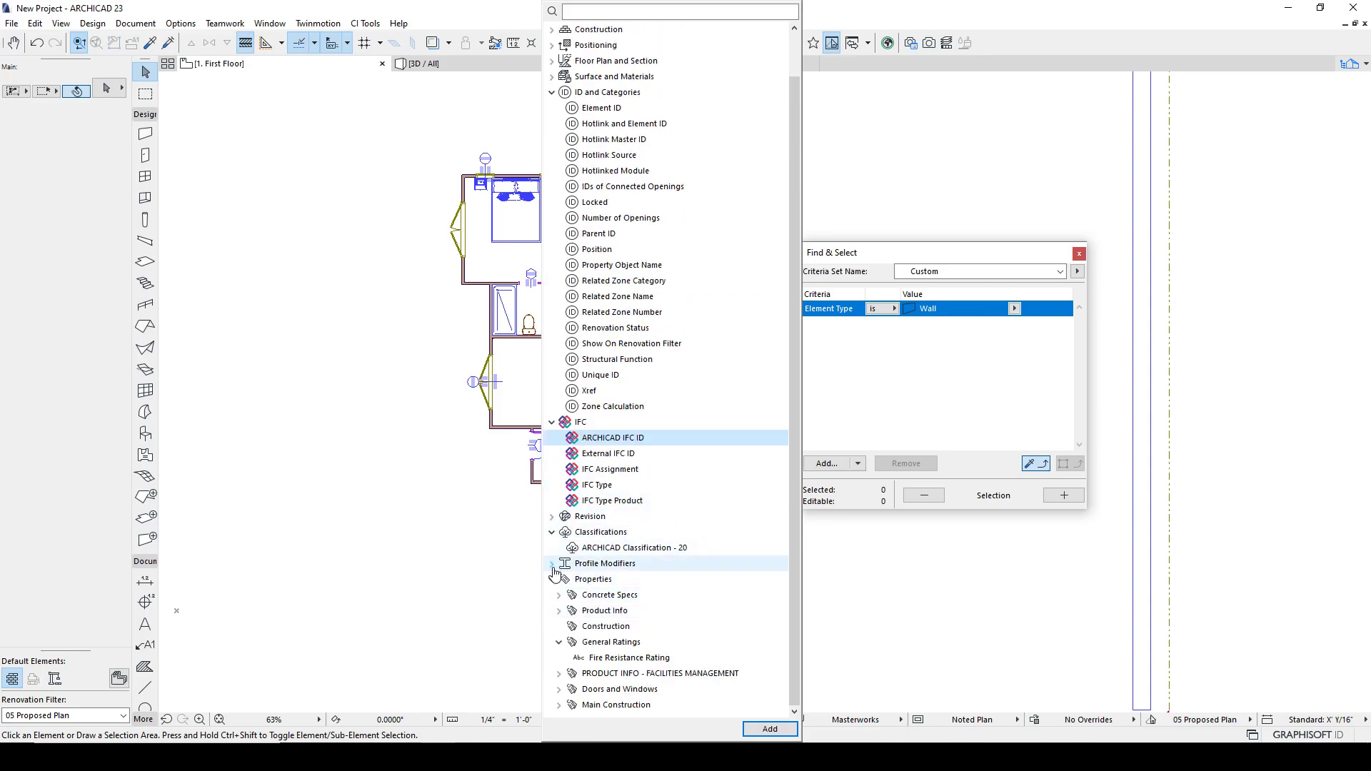
pyautogui.click(553, 564)
pyautogui.click(553, 567)
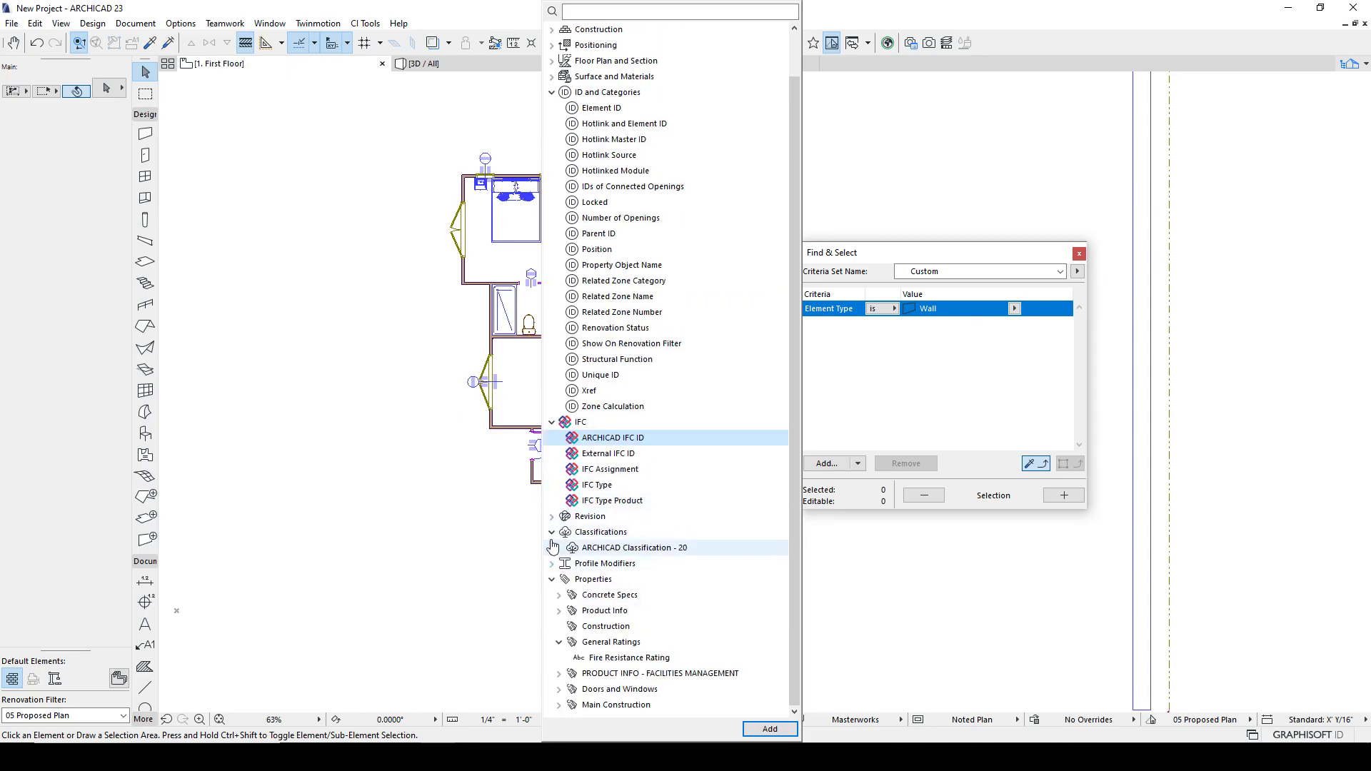
pyautogui.click(554, 522)
pyautogui.click(554, 522)
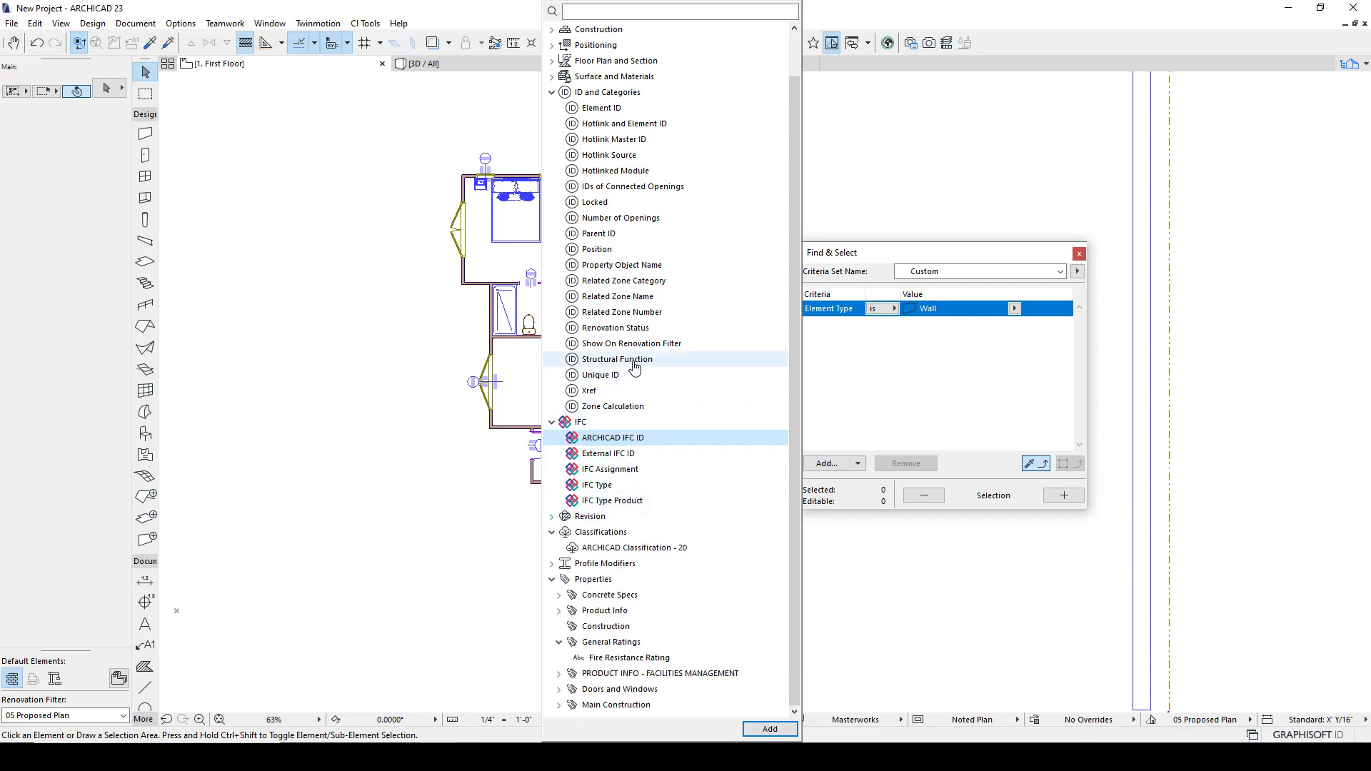
# Add the criterion Position is Exterior, test it by selecting the matching walls, and clear the selection.
pyautogui.click(631, 250)
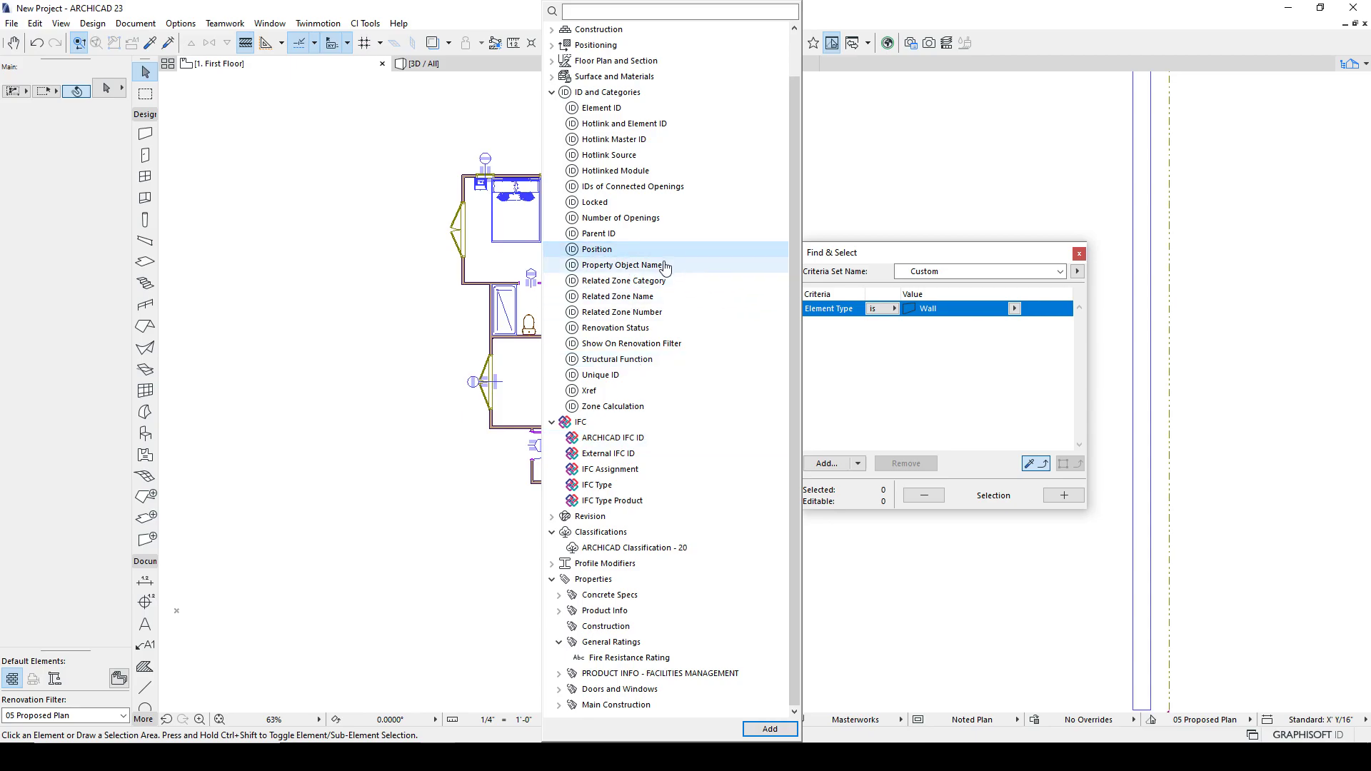
pyautogui.doubleClick(631, 250)
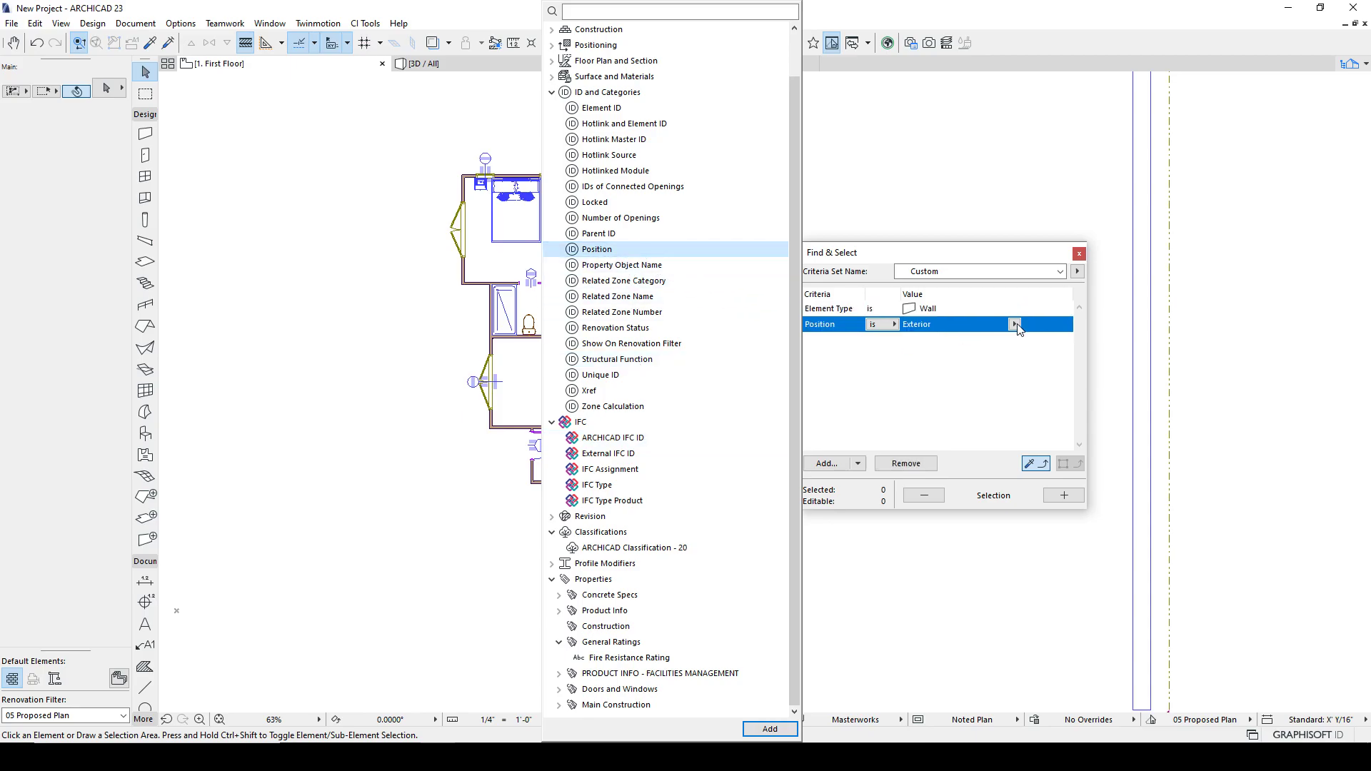
pyautogui.click(1018, 328)
pyautogui.click(1063, 496)
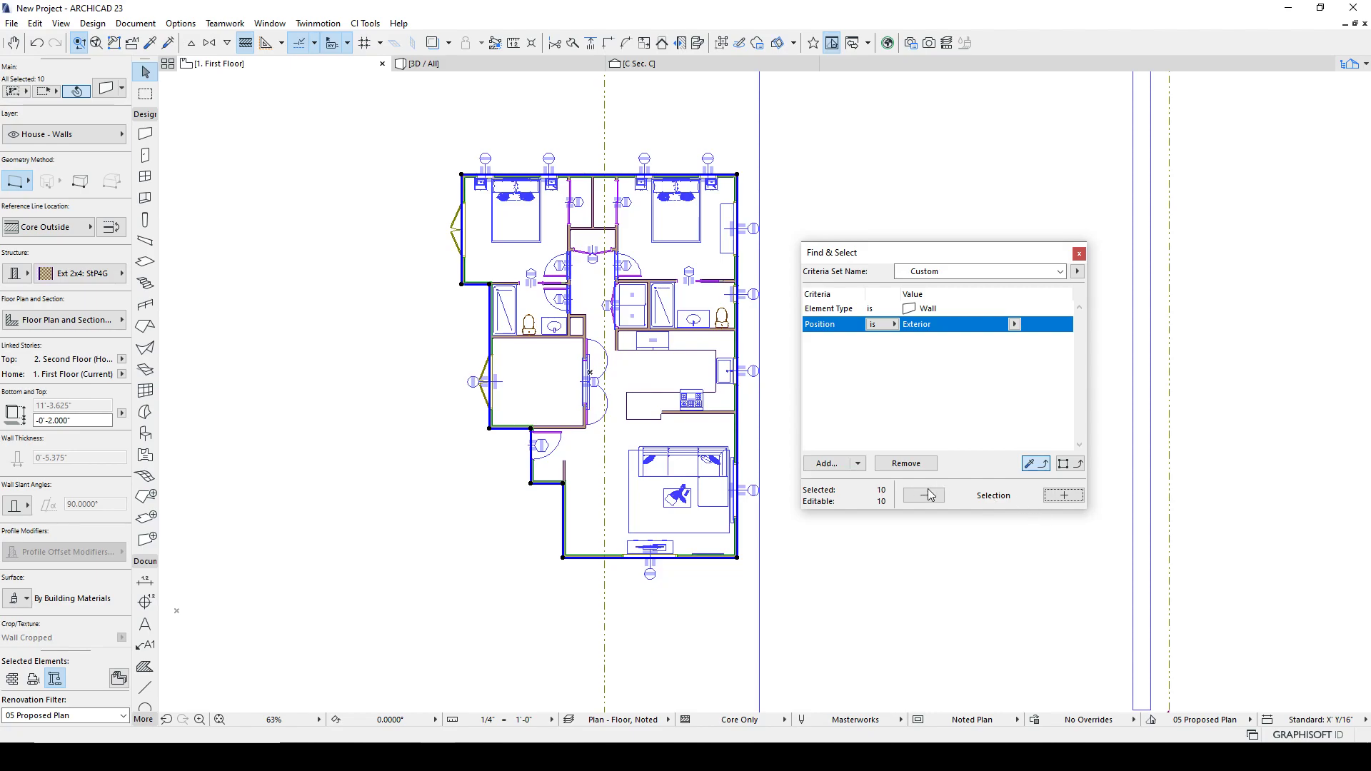
pyautogui.click(437, 431)
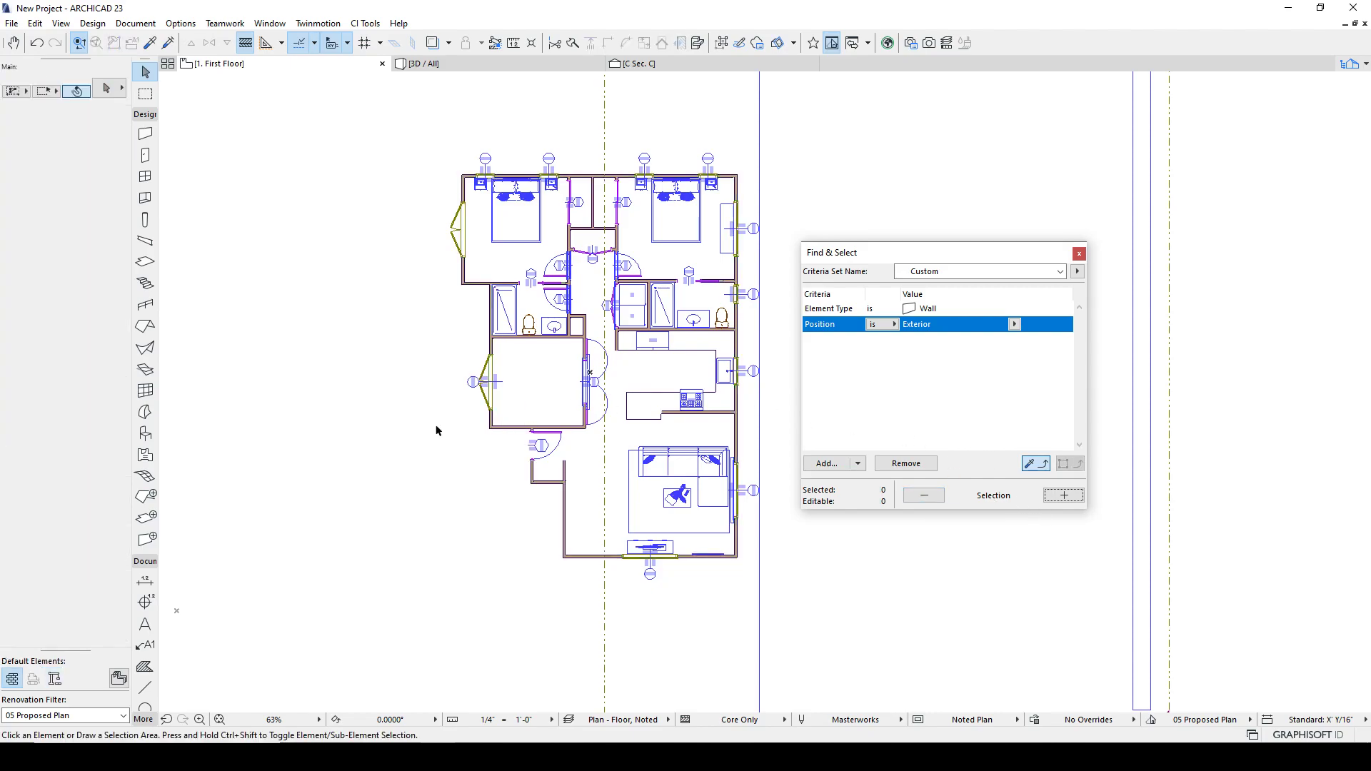
# Select all walls on the floor plan and subtract the exterior ones from the selection with the Find & Select criteria.
pyautogui.press('w')
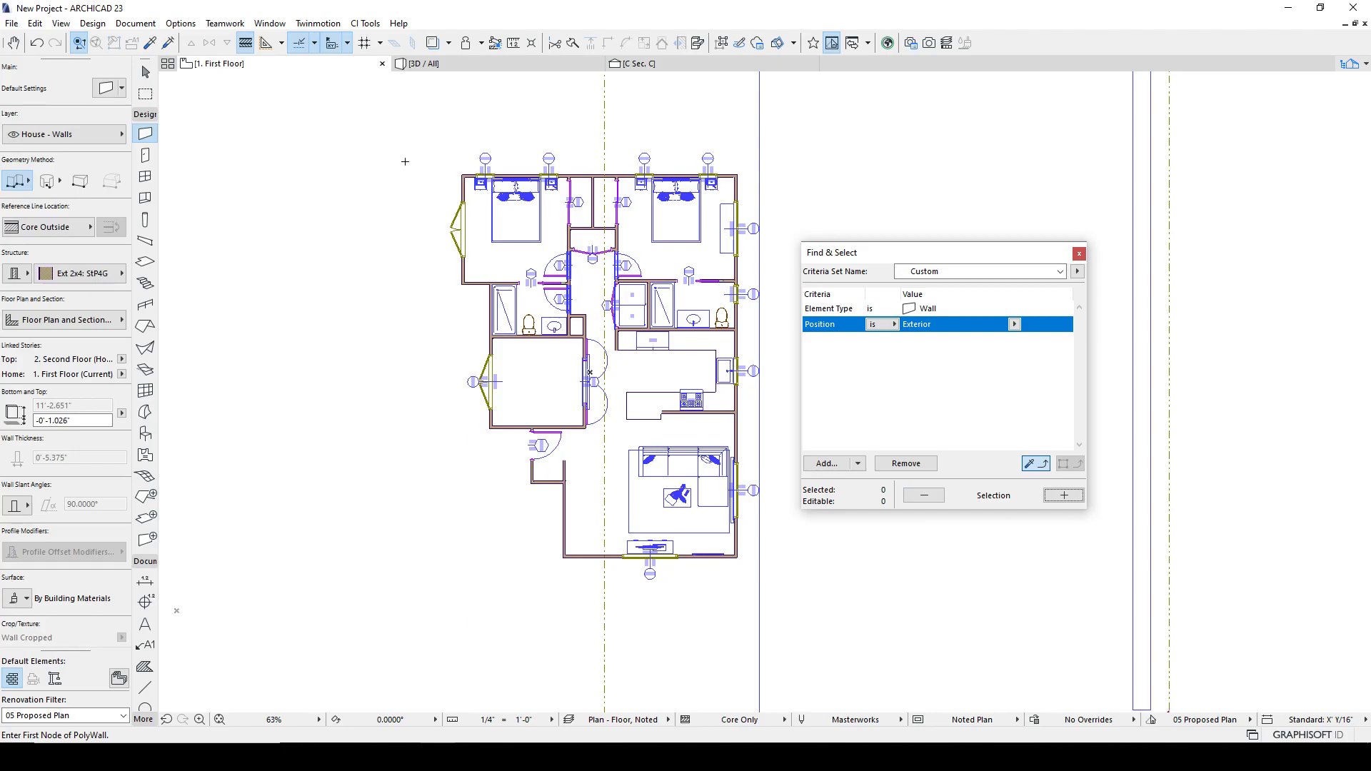
pyautogui.hotkey('ctrl', 'a')
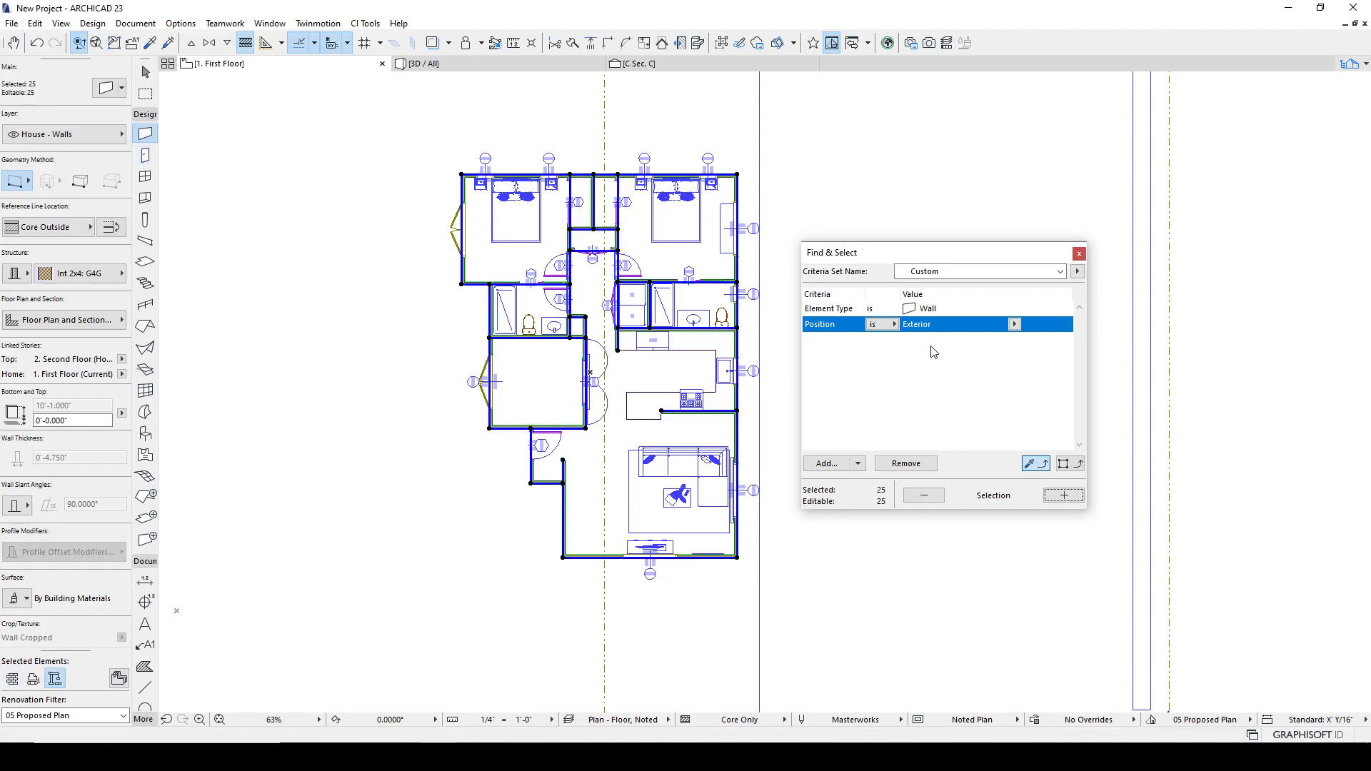
pyautogui.click(924, 495)
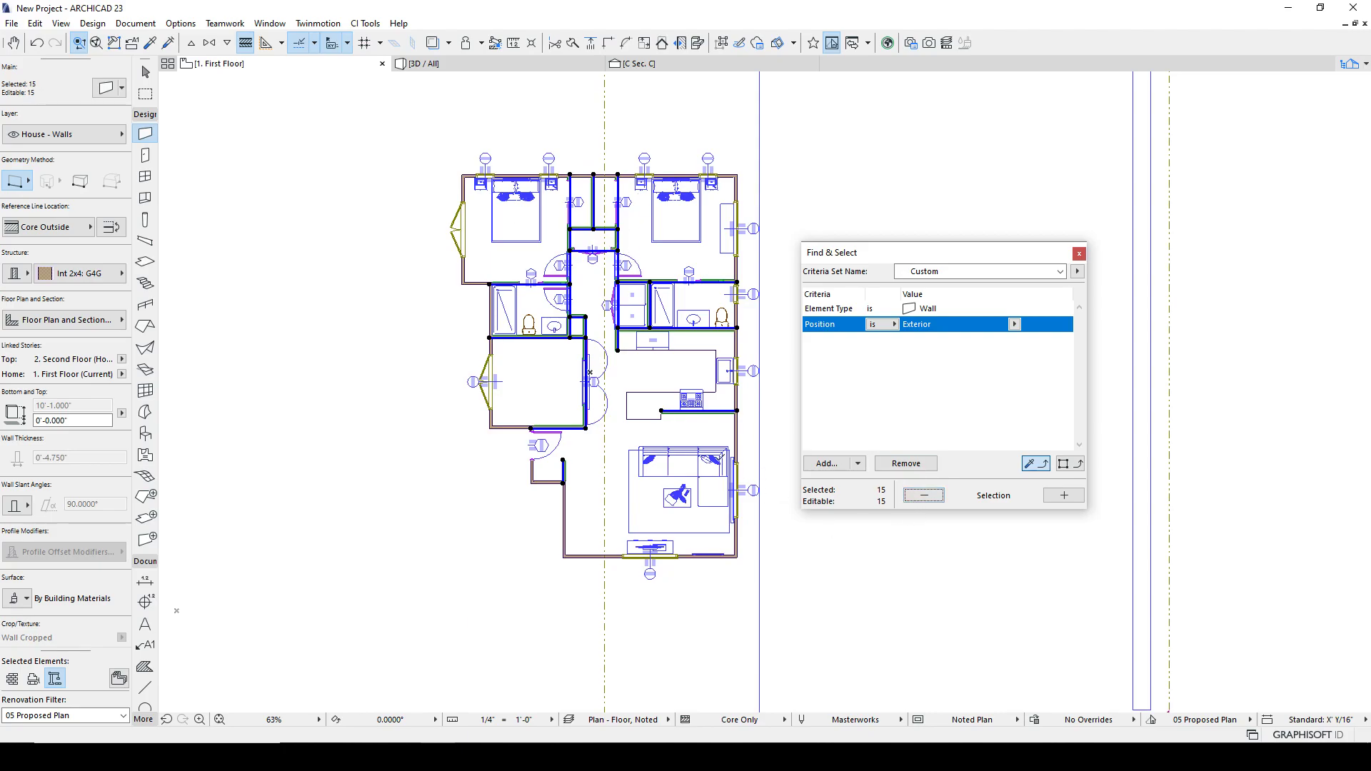
# Classify the selected interior walls with position Interior, close Find & Select, and clear the selection.
pyautogui.hotkey('ctrl', 't')
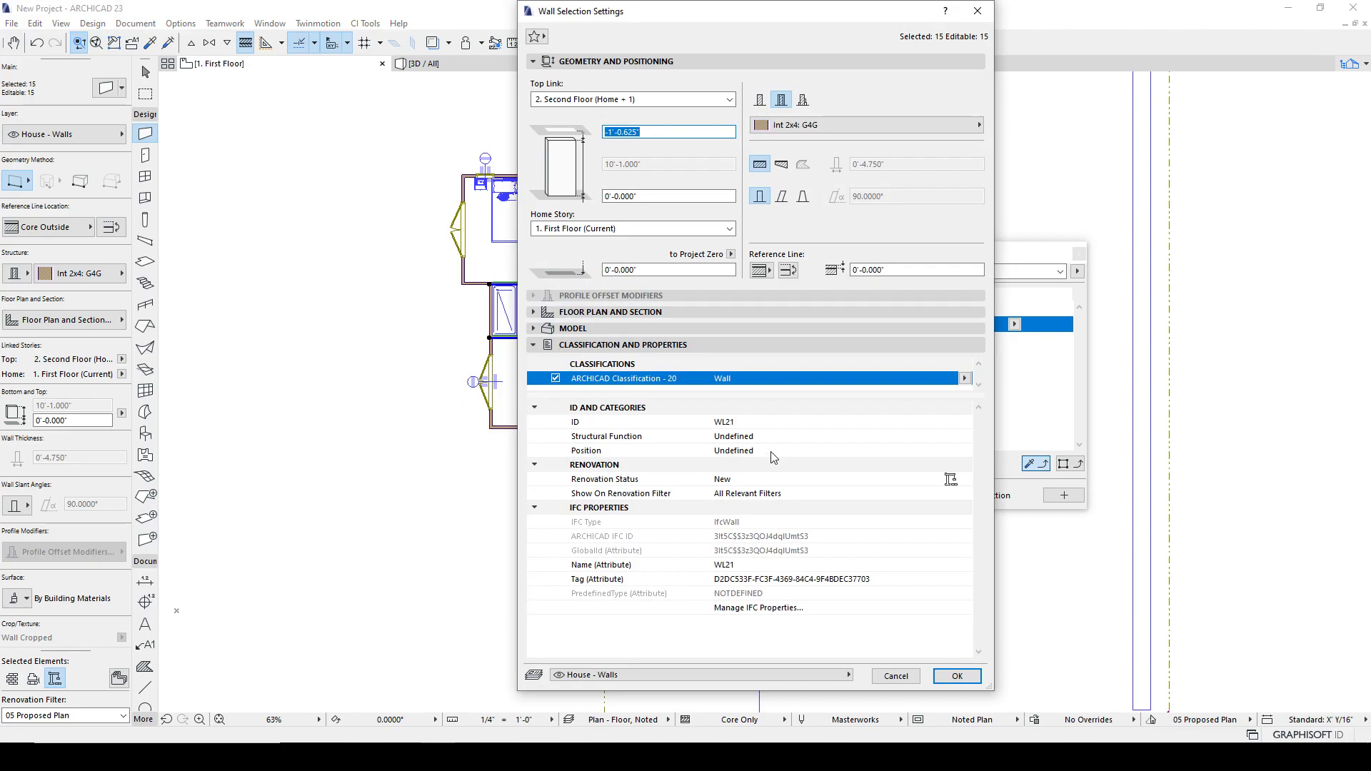
pyautogui.click(774, 451)
pyautogui.click(965, 450)
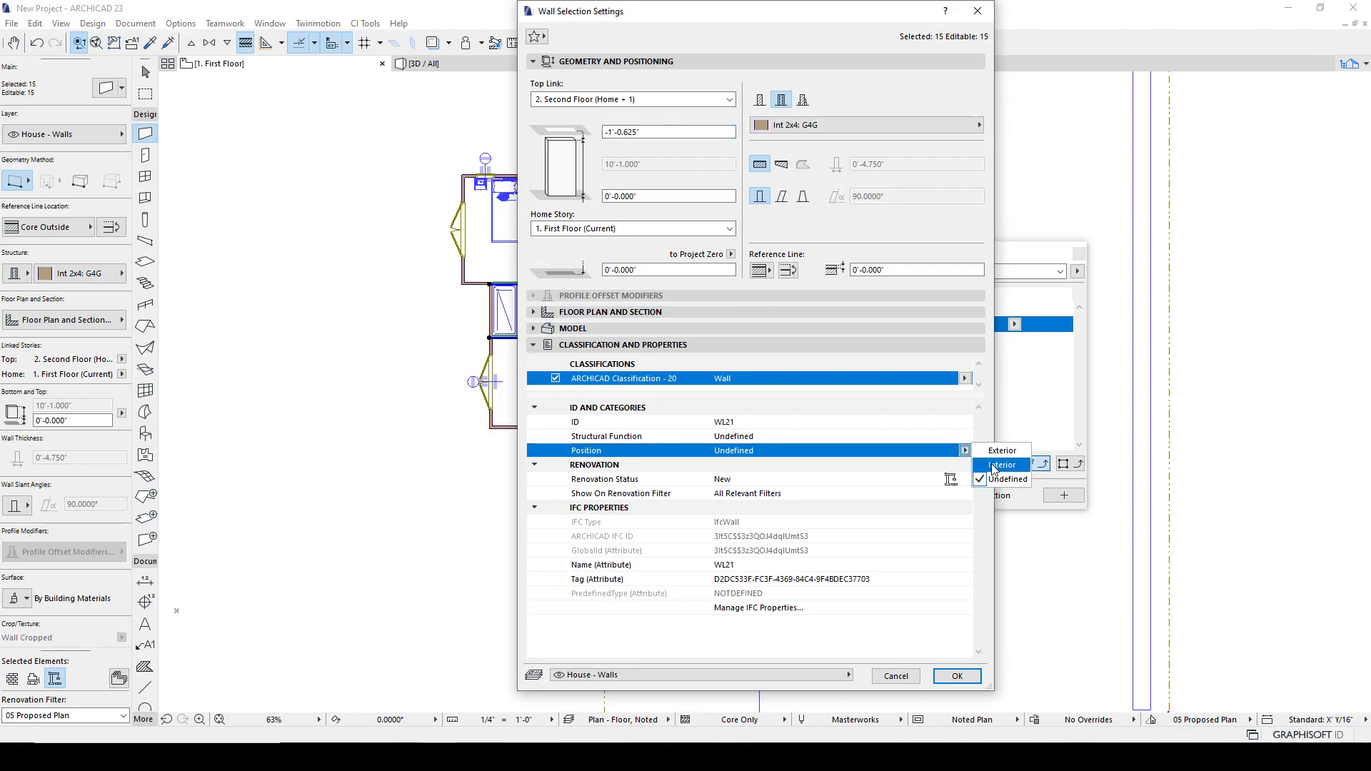
pyautogui.click(998, 464)
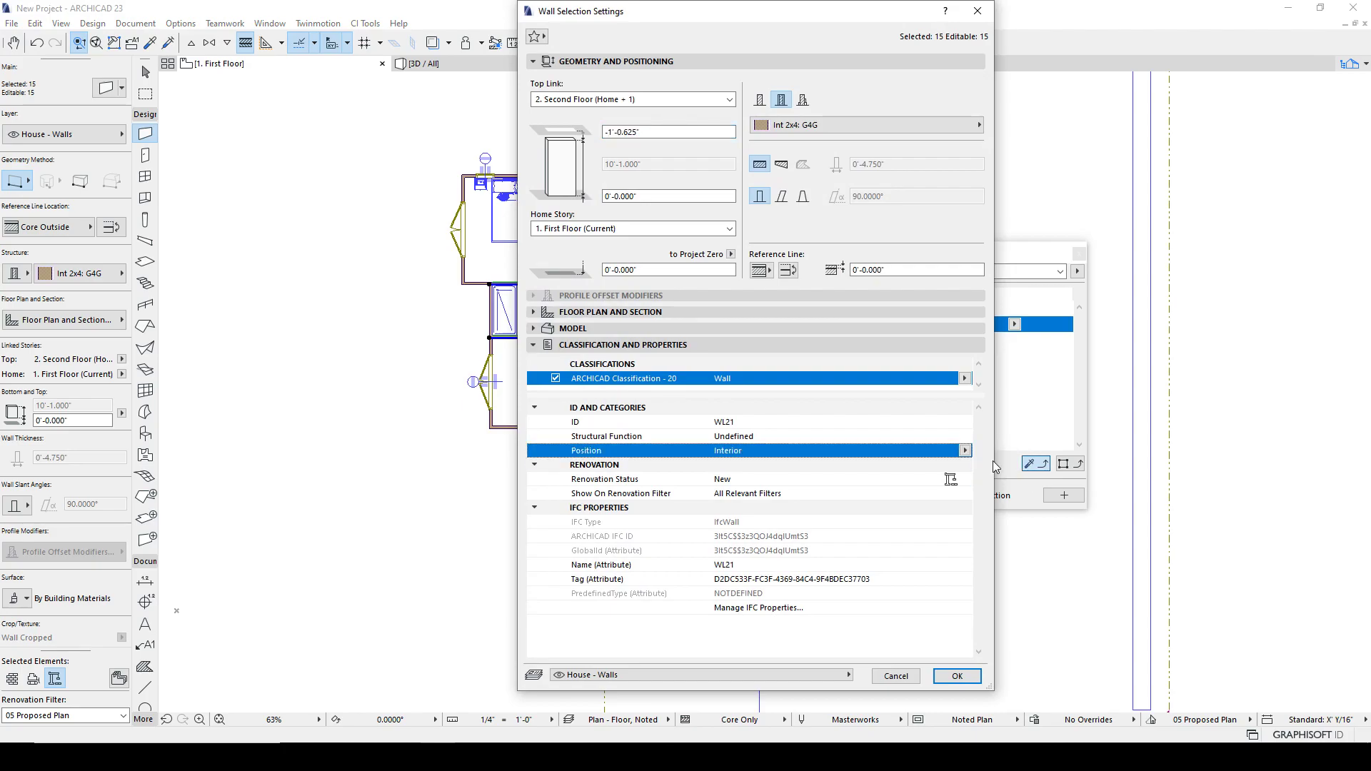
pyautogui.click(957, 676)
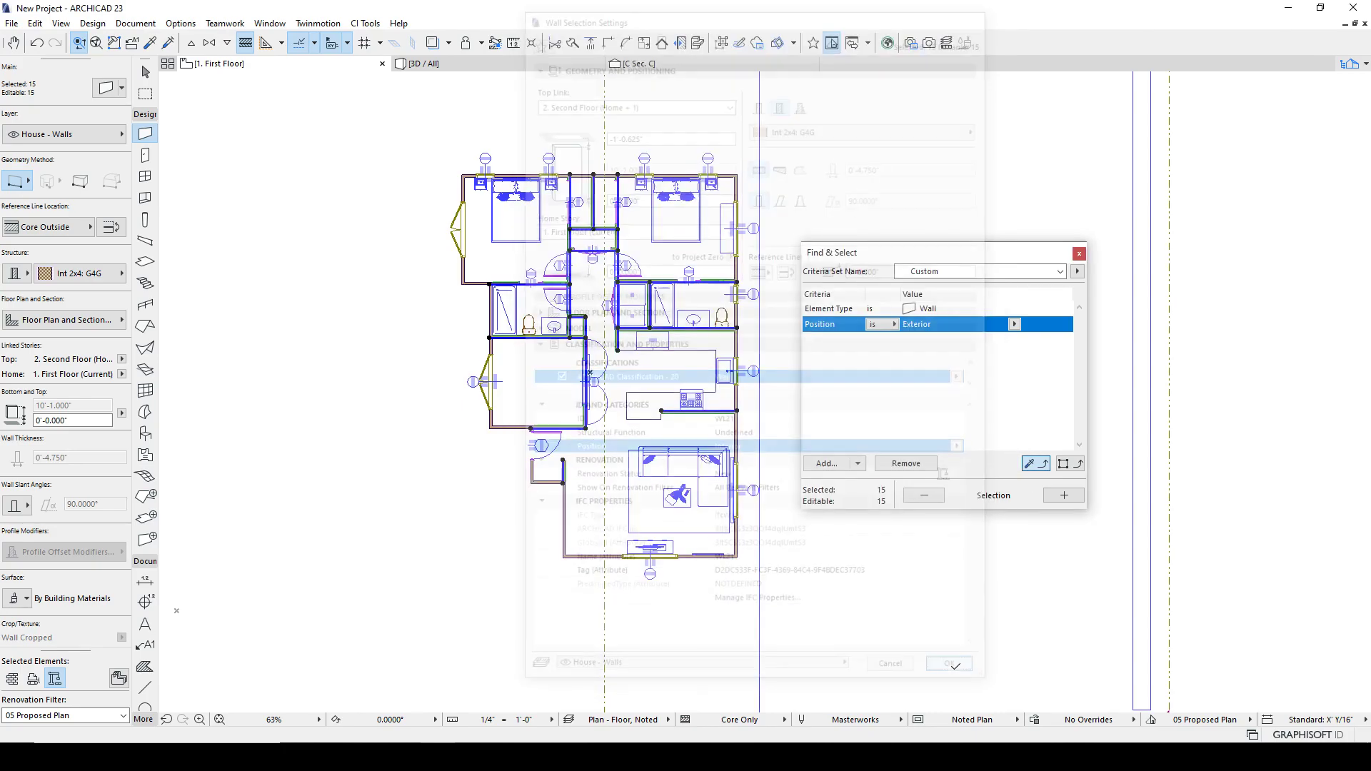
pyautogui.click(1079, 253)
pyautogui.click(620, 409)
pyautogui.moveTo(635, 419); pyautogui.dragTo(666, 448, button='middle')
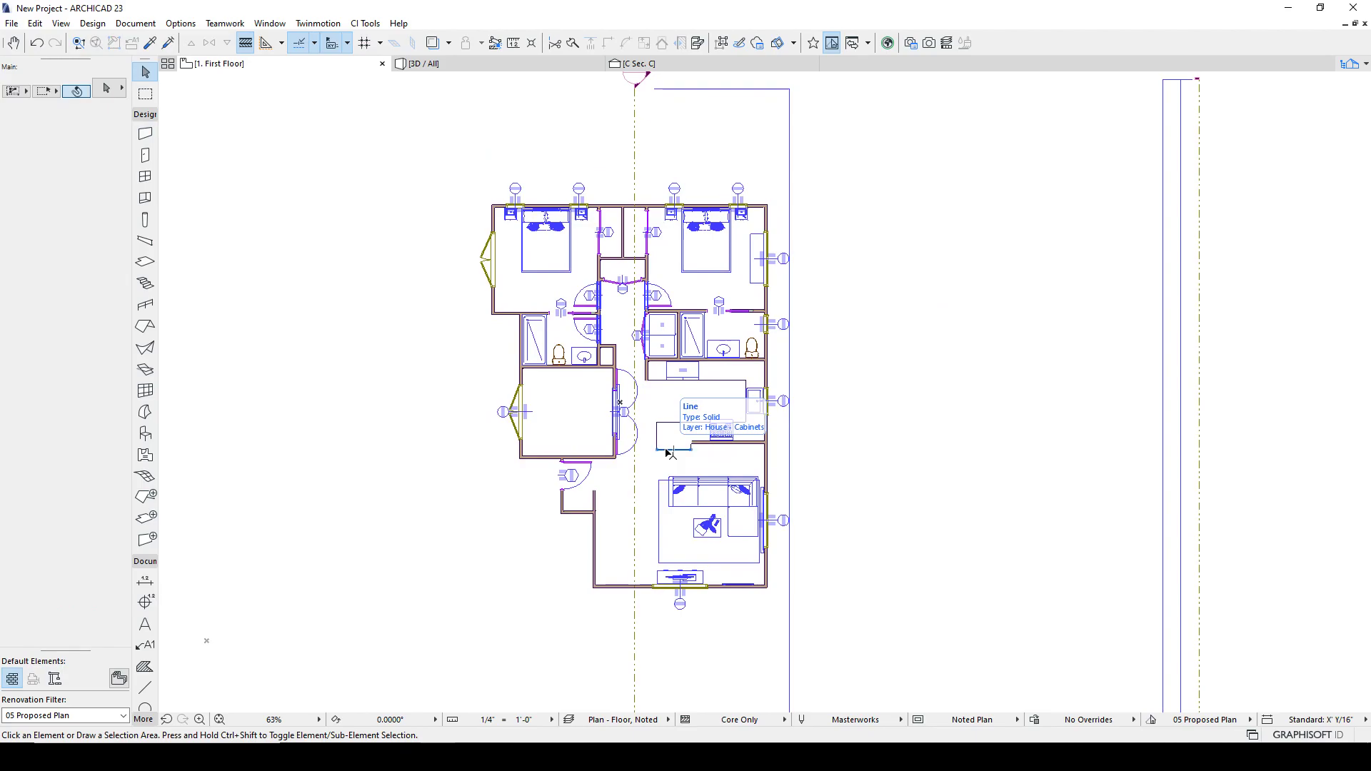
pyautogui.scroll(4, 666, 449)
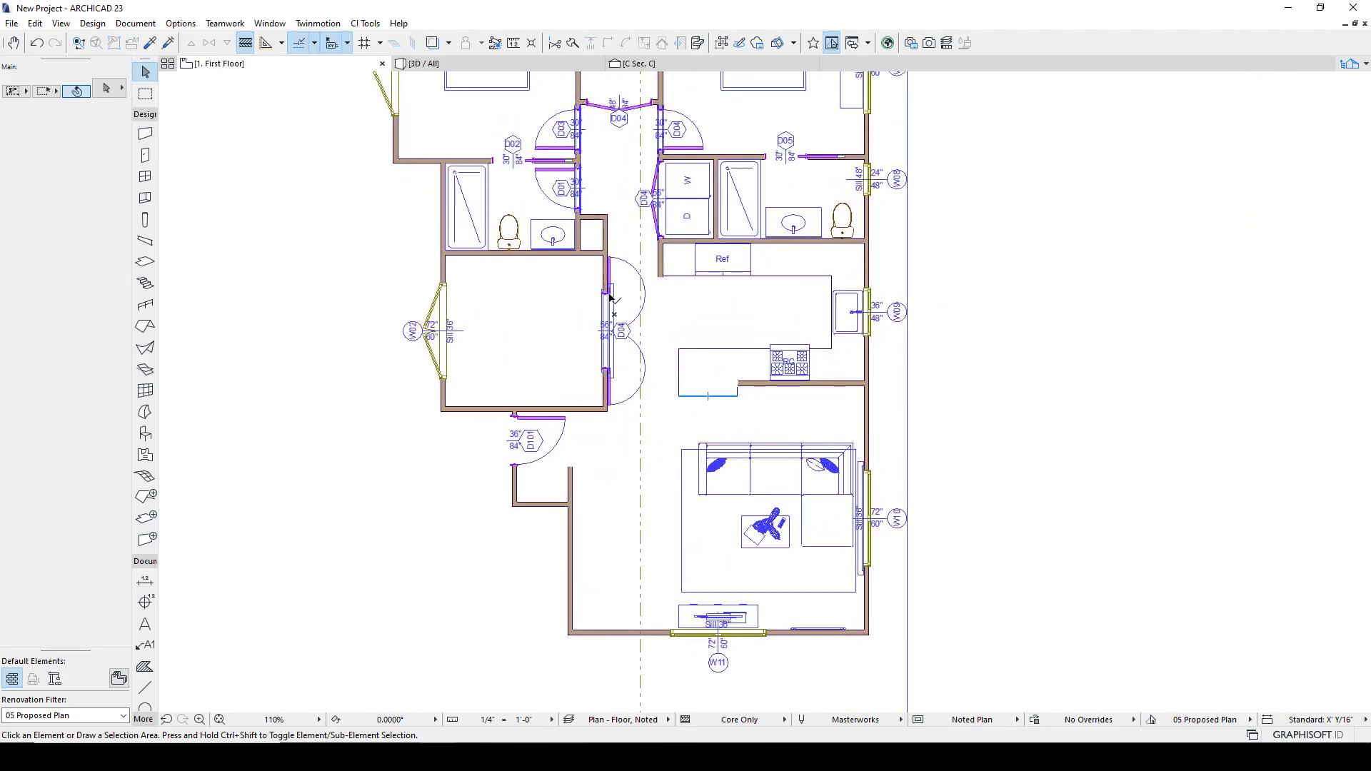
# Check the floor plan with only the core of load-bearing elements displayed, and restore the Entire Model display.
pyautogui.scroll(2, 748, 332)
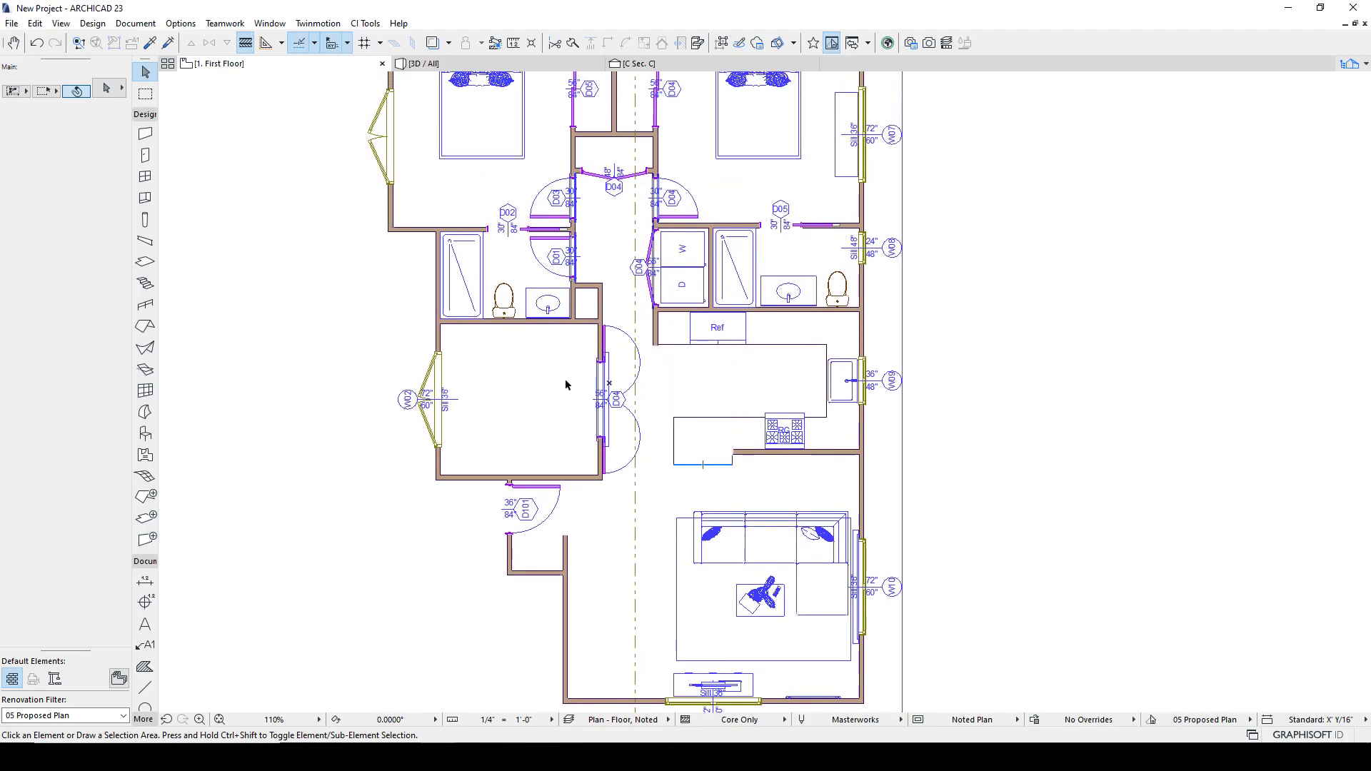
pyautogui.click(710, 720)
pyautogui.click(828, 706)
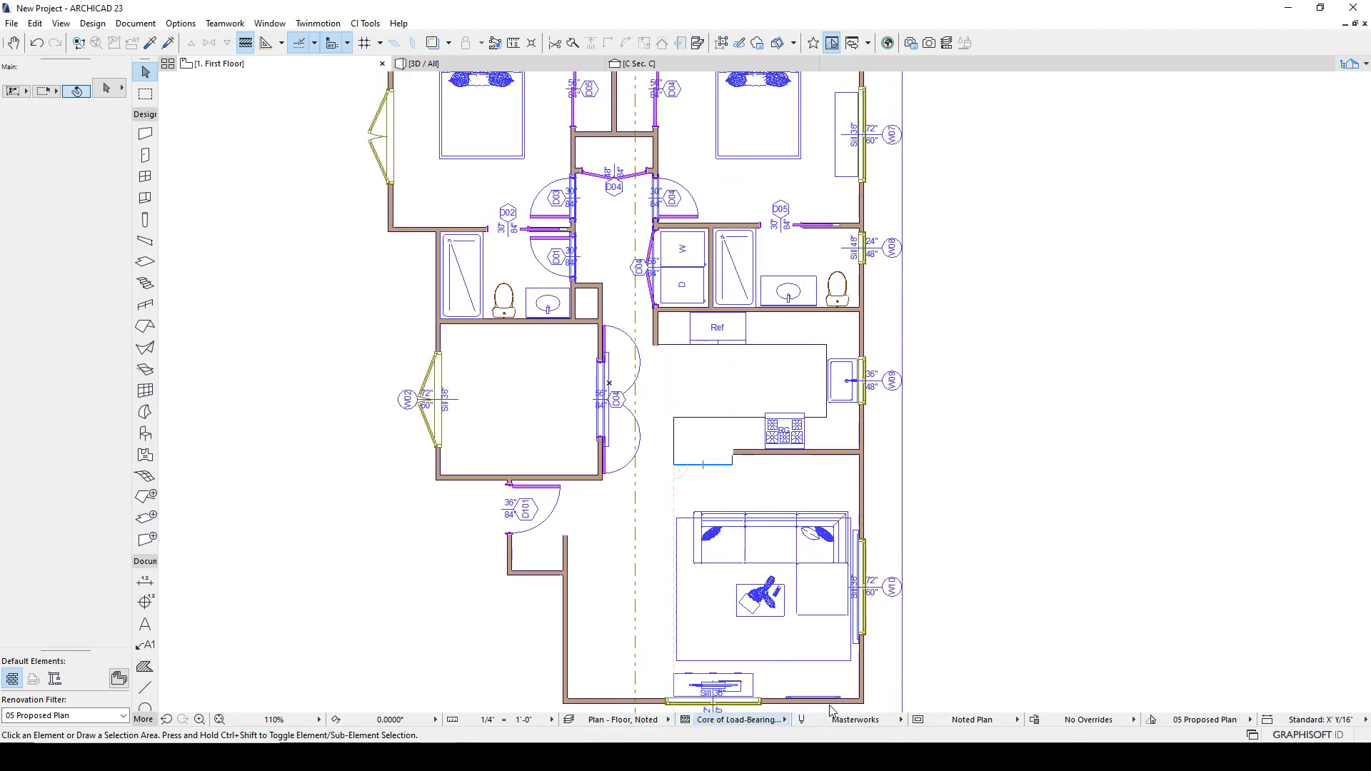
pyautogui.scroll(-1, 675, 614)
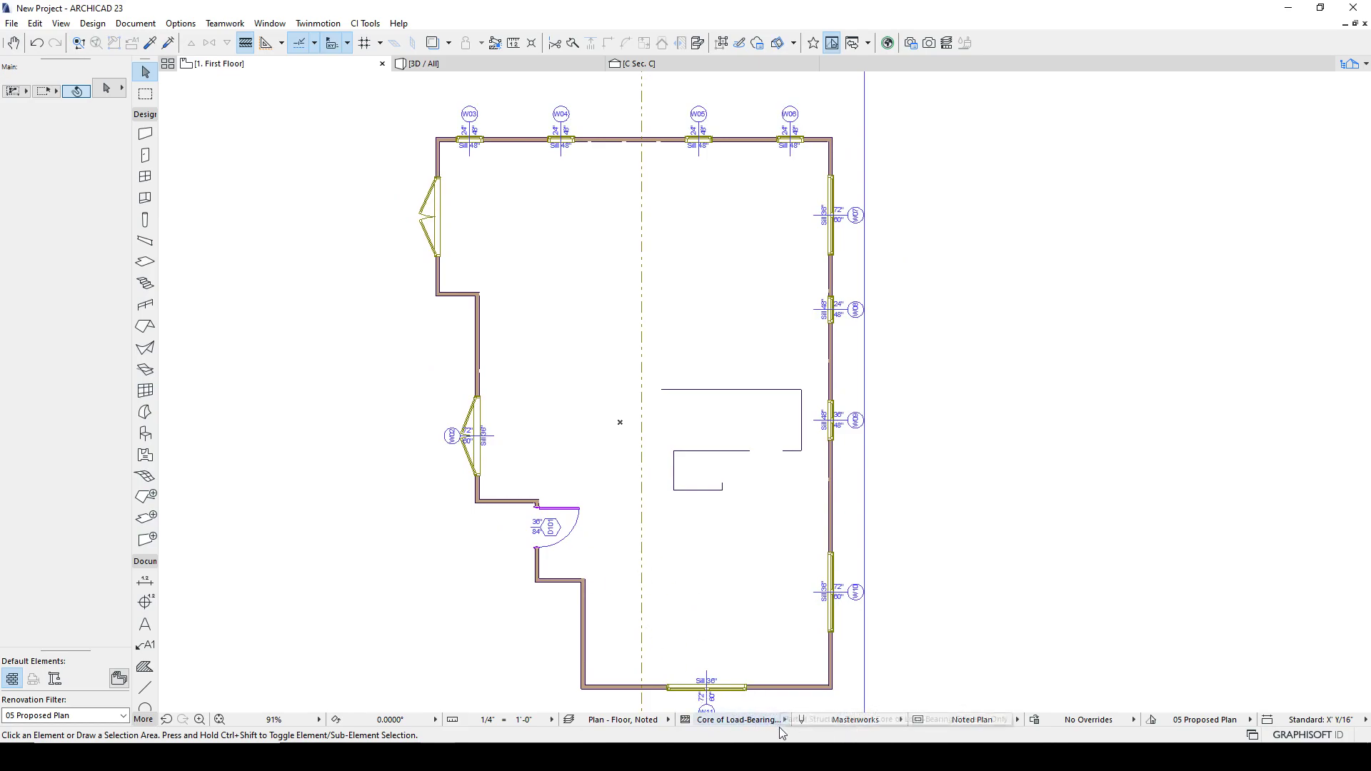
pyautogui.click(723, 721)
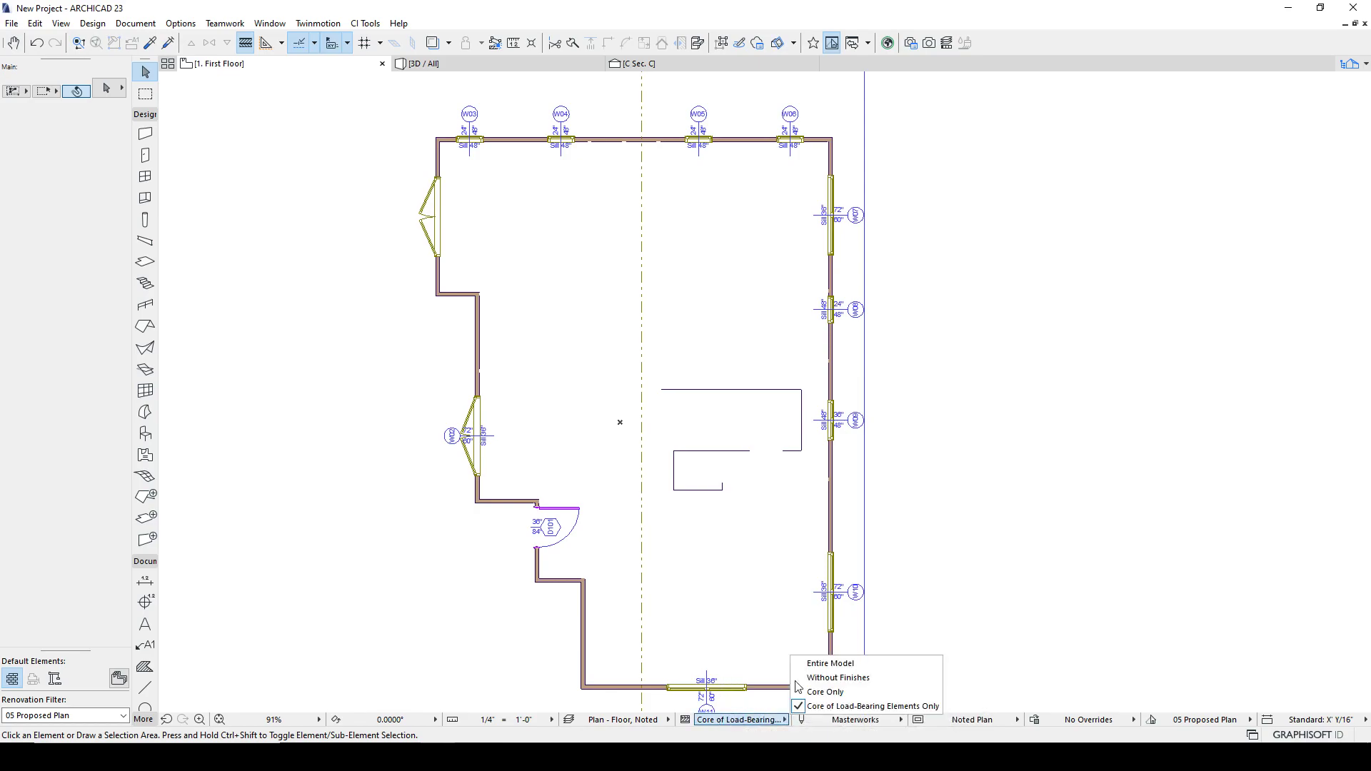
pyautogui.click(830, 664)
# Classify the two interior walls along the hallway's closet and double-door side as Load-Bearing Element, and clear the selection.
pyautogui.click(614, 386)
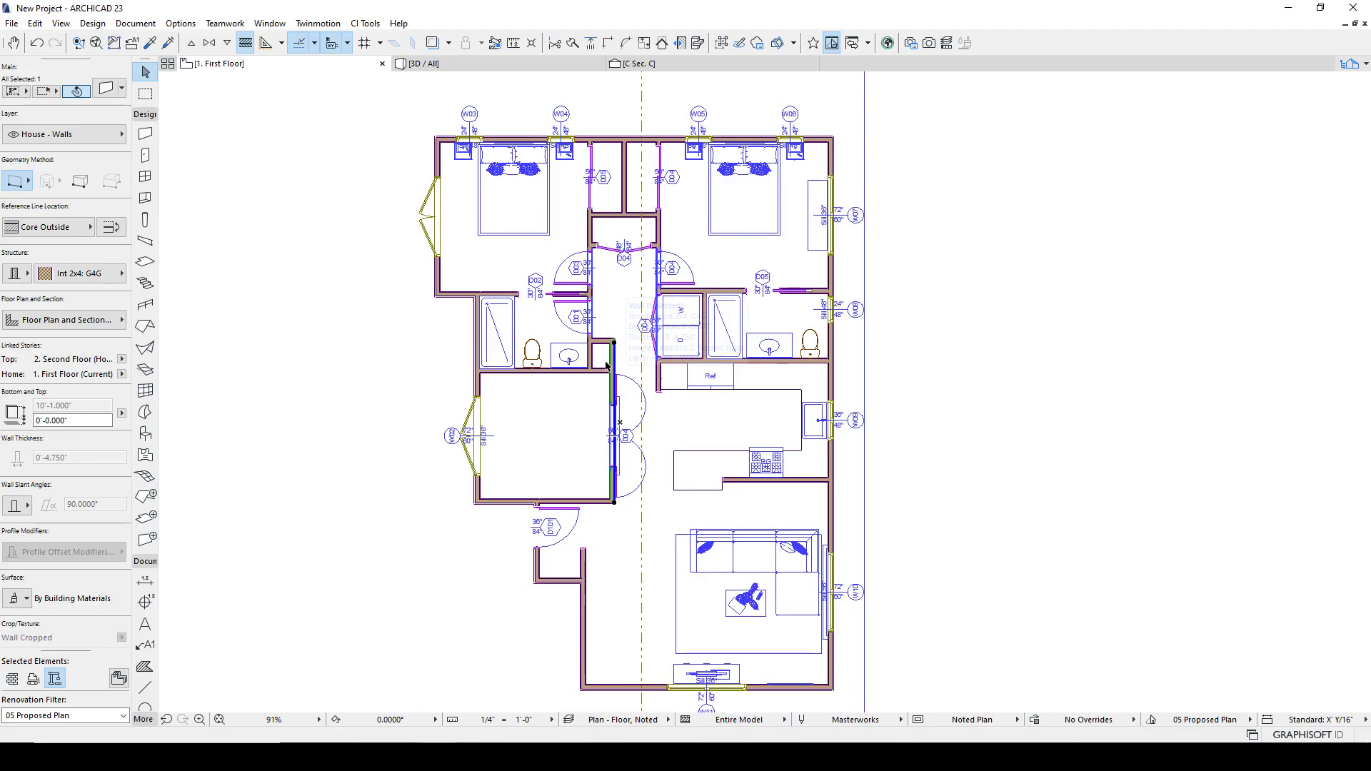
pyautogui.keyDown('shift'); pyautogui.click(590, 350); pyautogui.keyUp('shift')
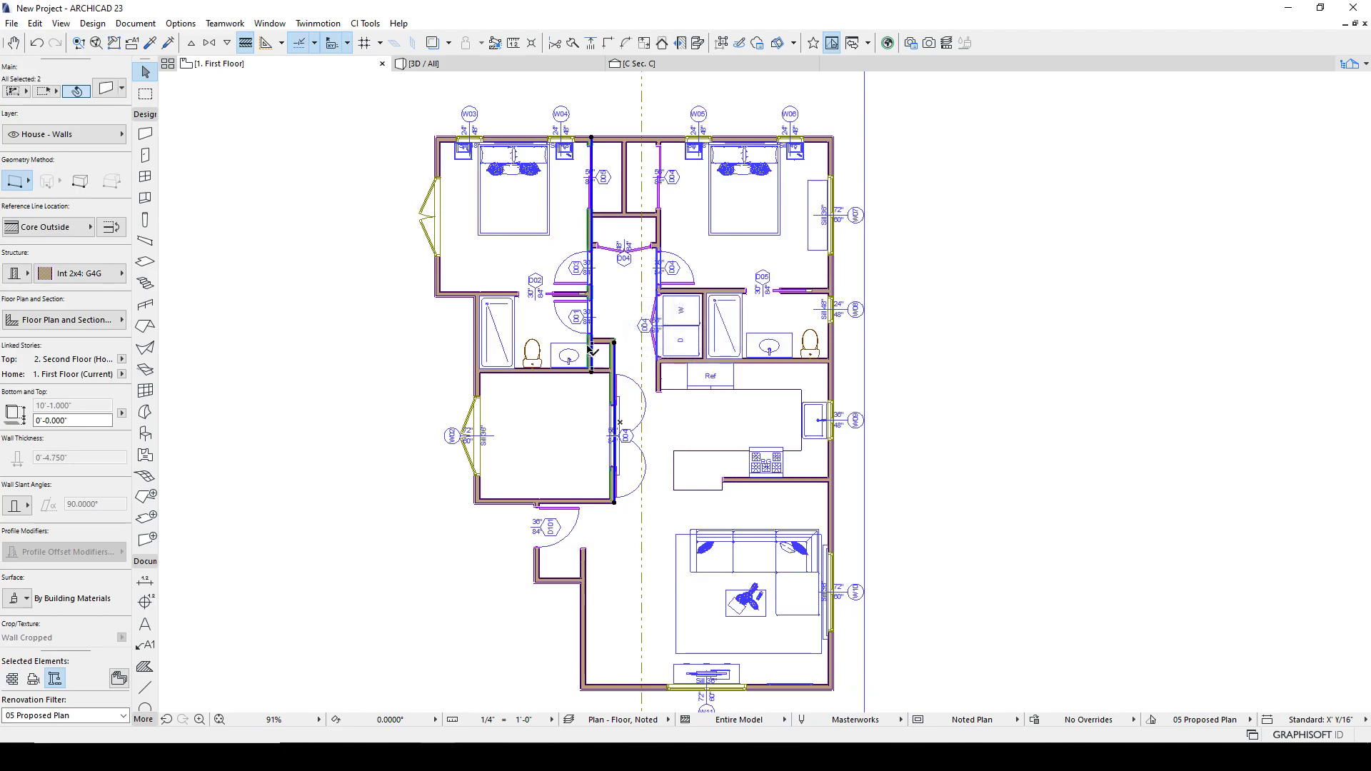
pyautogui.click(107, 89)
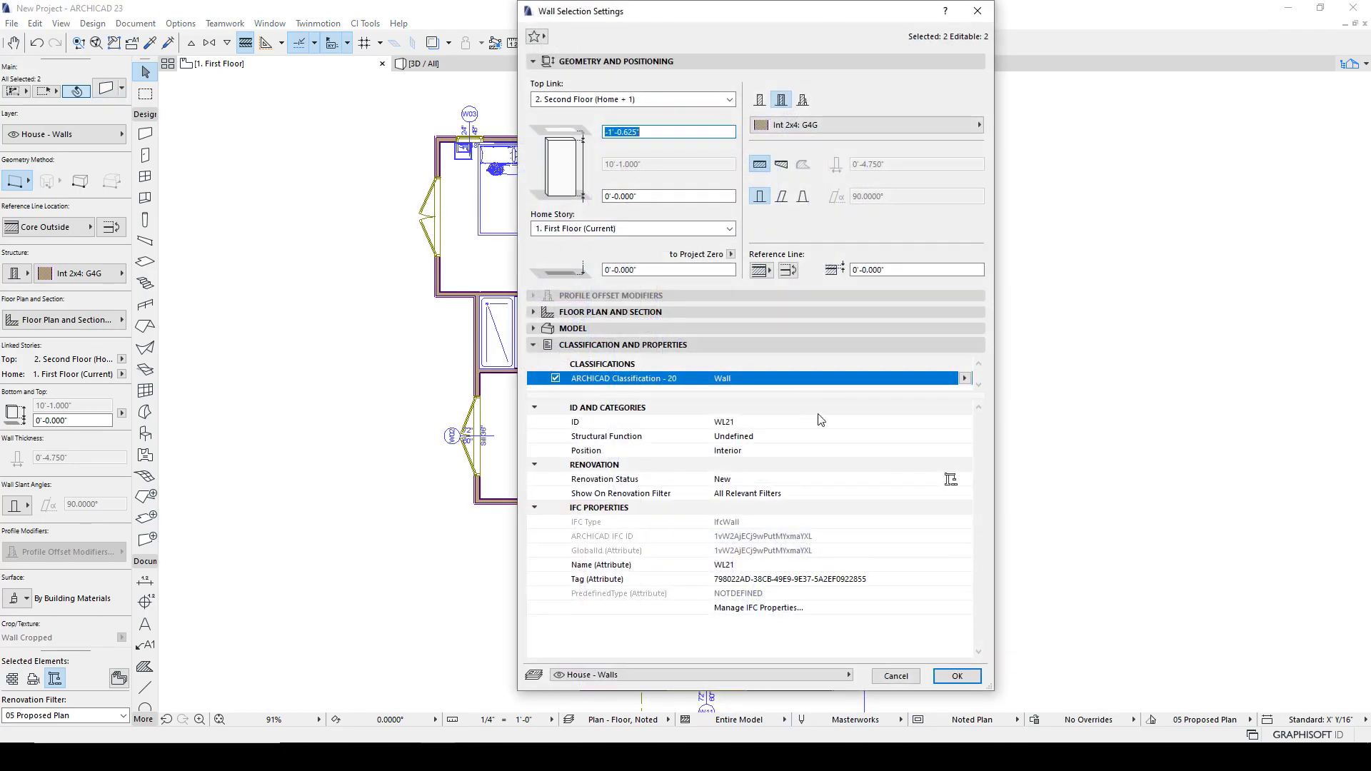
pyautogui.click(761, 437)
pyautogui.click(965, 436)
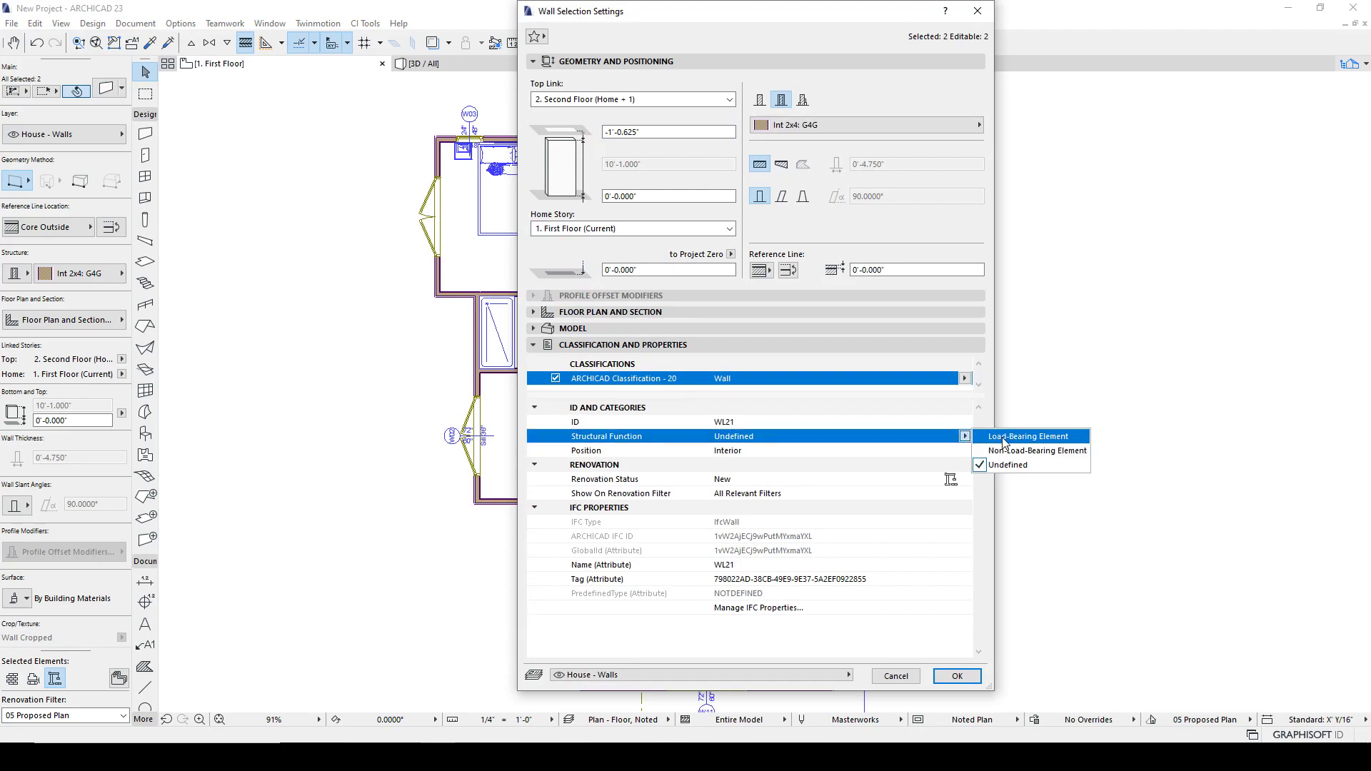
pyautogui.click(1028, 436)
pyautogui.click(956, 675)
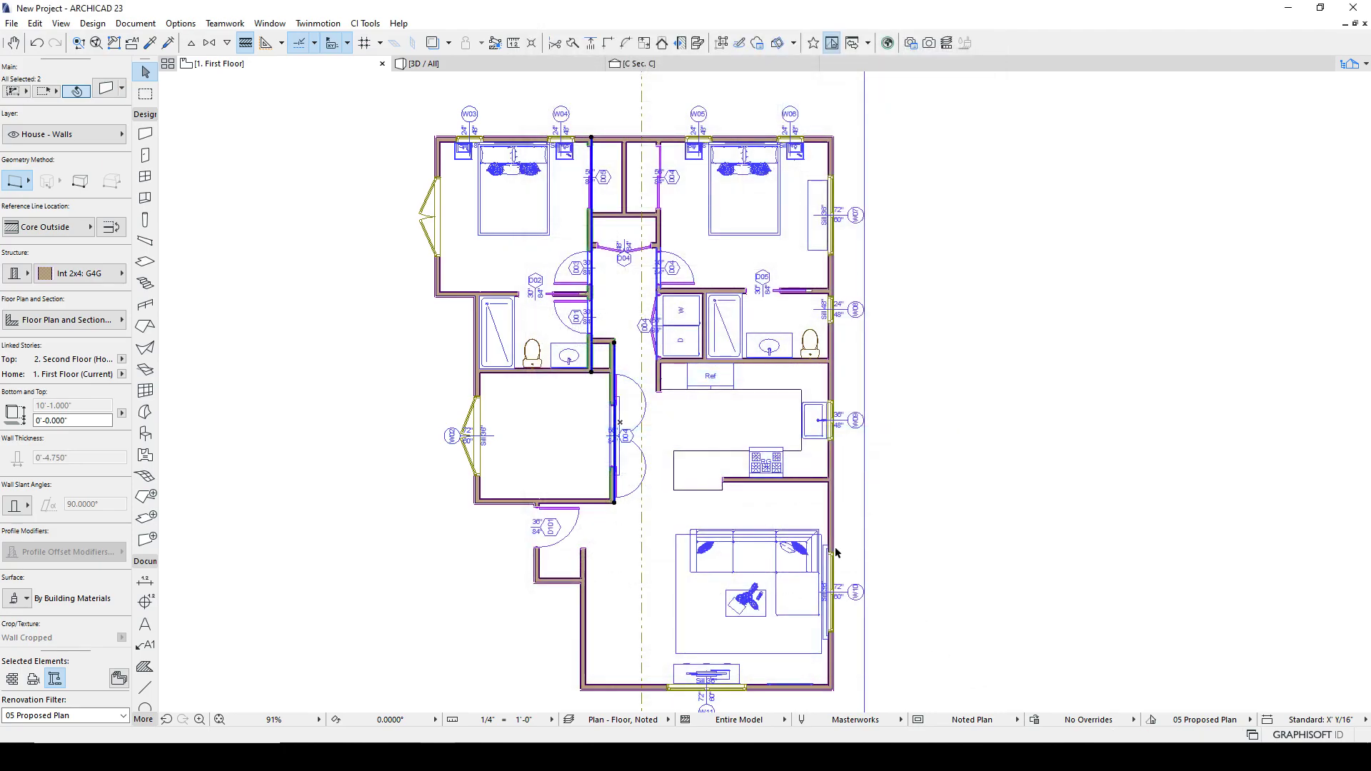
pyautogui.click(845, 554)
# Check the plan with the Core of Load-Bearing Elements Only display and switch it to Core Only.
pyautogui.click(739, 719)
pyautogui.click(823, 709)
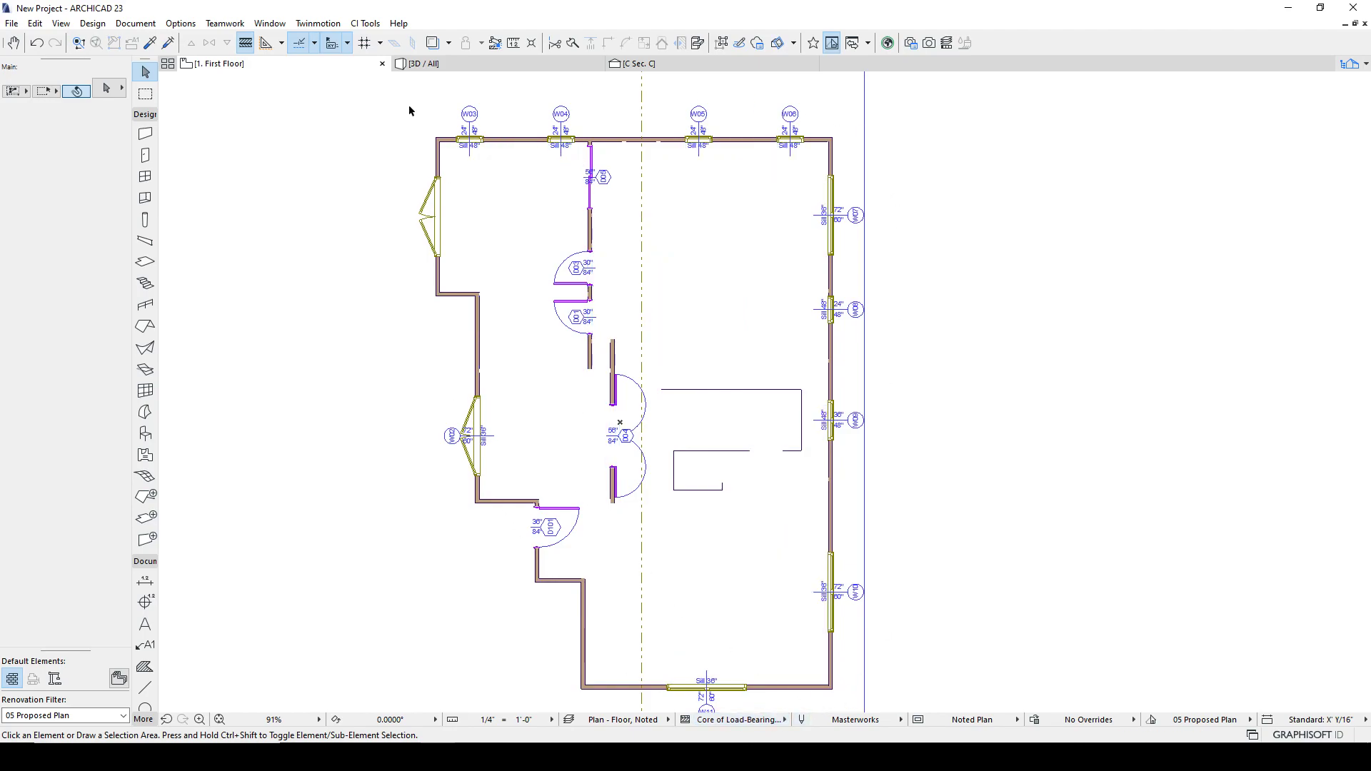
pyautogui.click(739, 719)
pyautogui.click(819, 691)
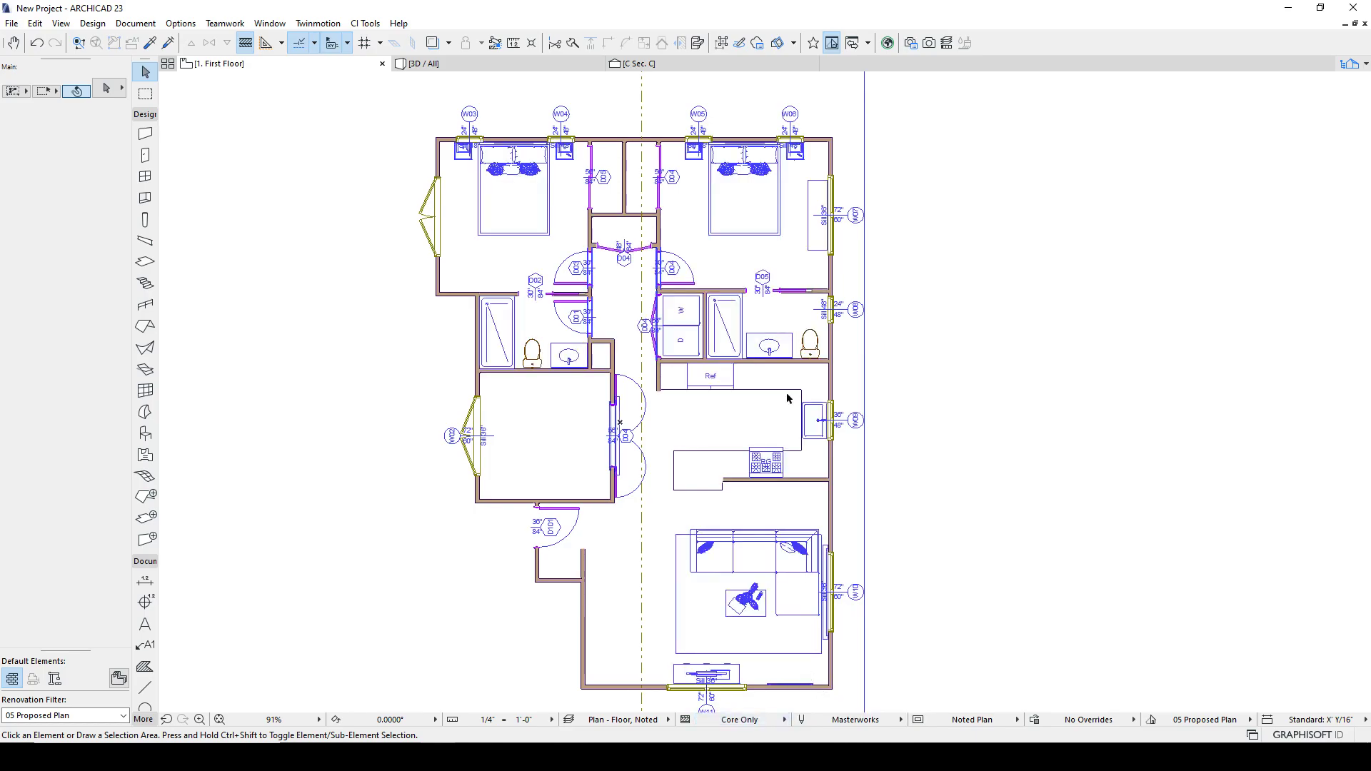
# Compare the Without Finishes and Entire Model displays on the walls near door D101, ending on Entire Model.
pyautogui.click(741, 720)
pyautogui.click(828, 682)
pyautogui.scroll(5, 645, 643)
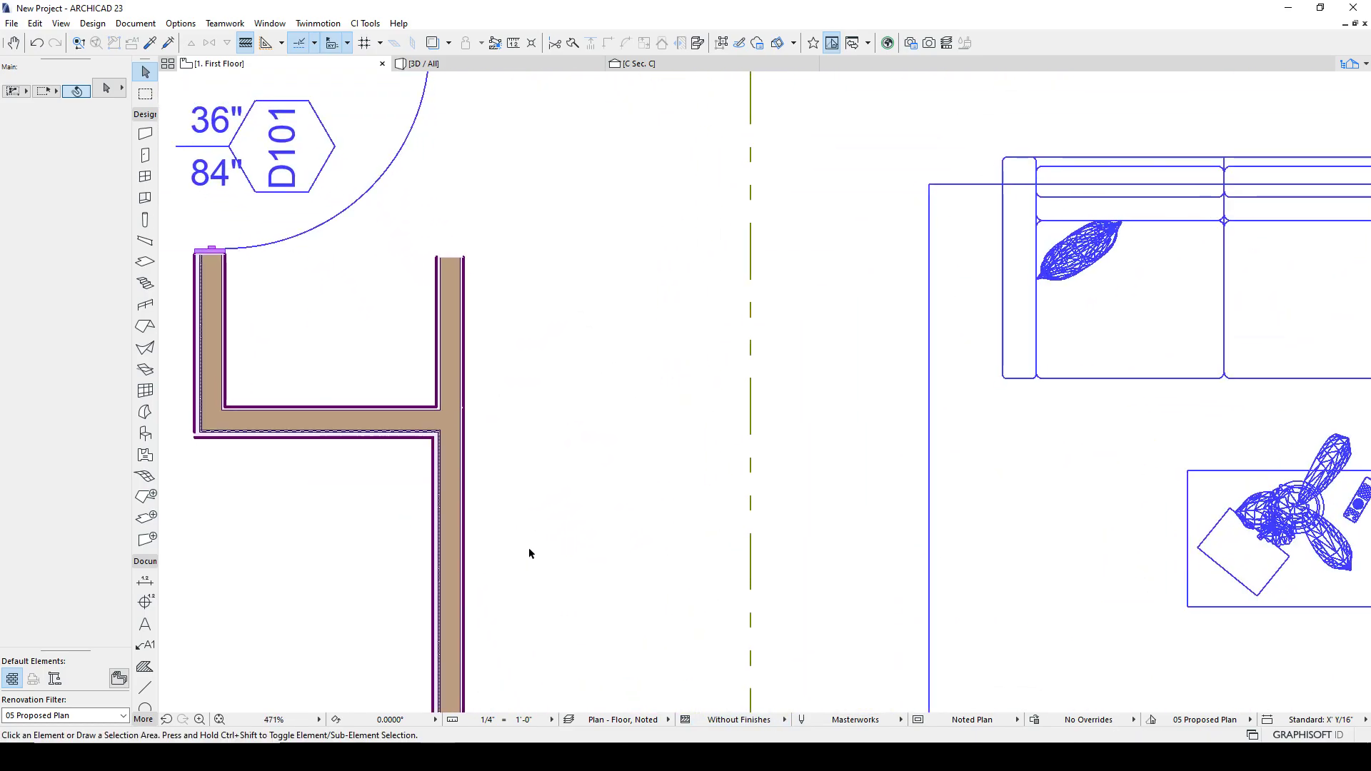
pyautogui.click(744, 721)
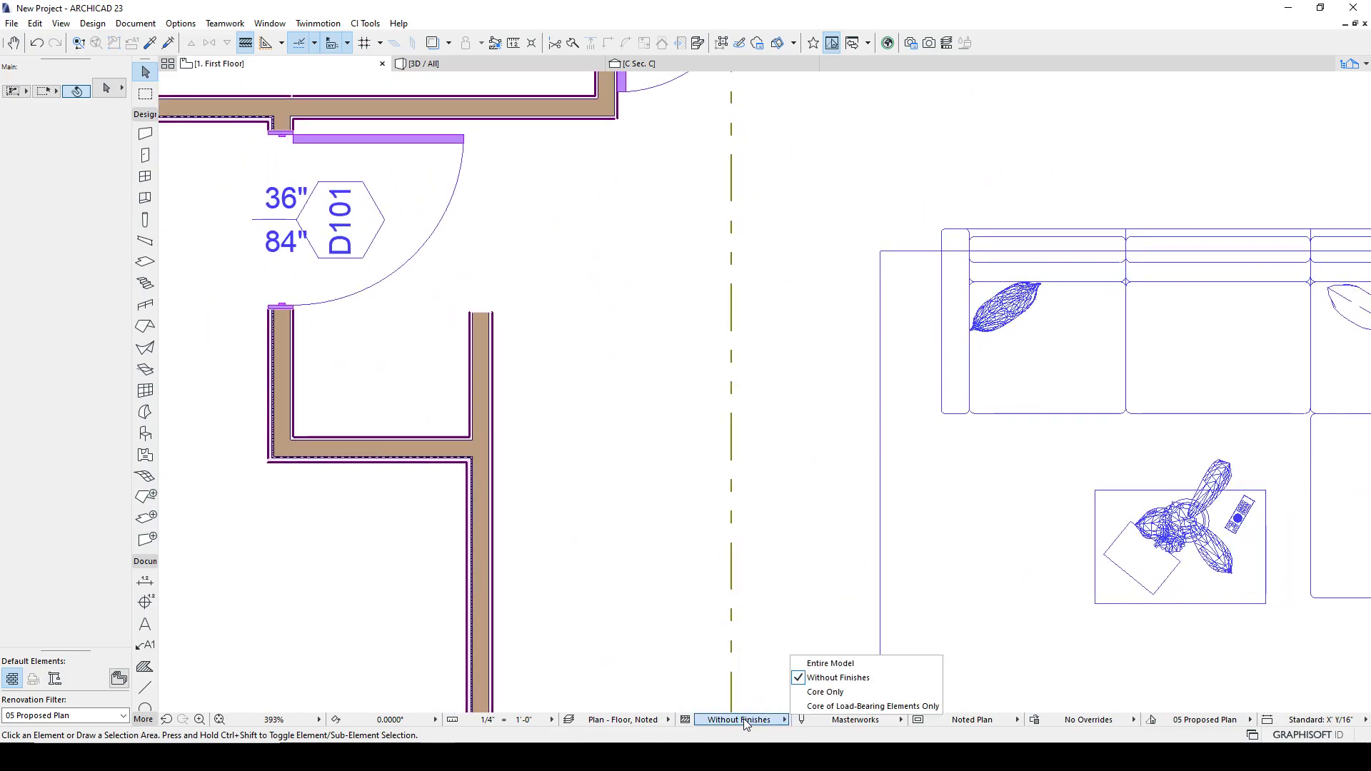
pyautogui.click(832, 665)
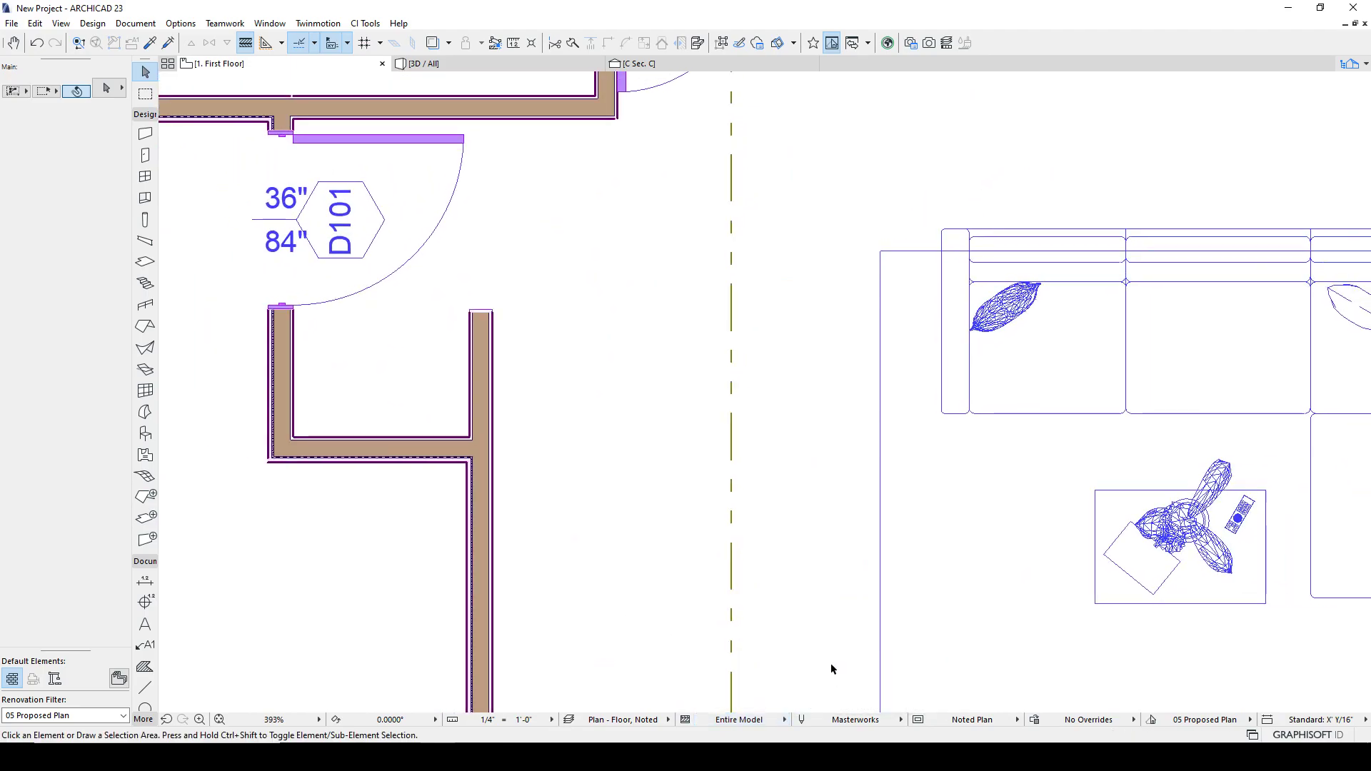
pyautogui.click(768, 718)
pyautogui.click(825, 679)
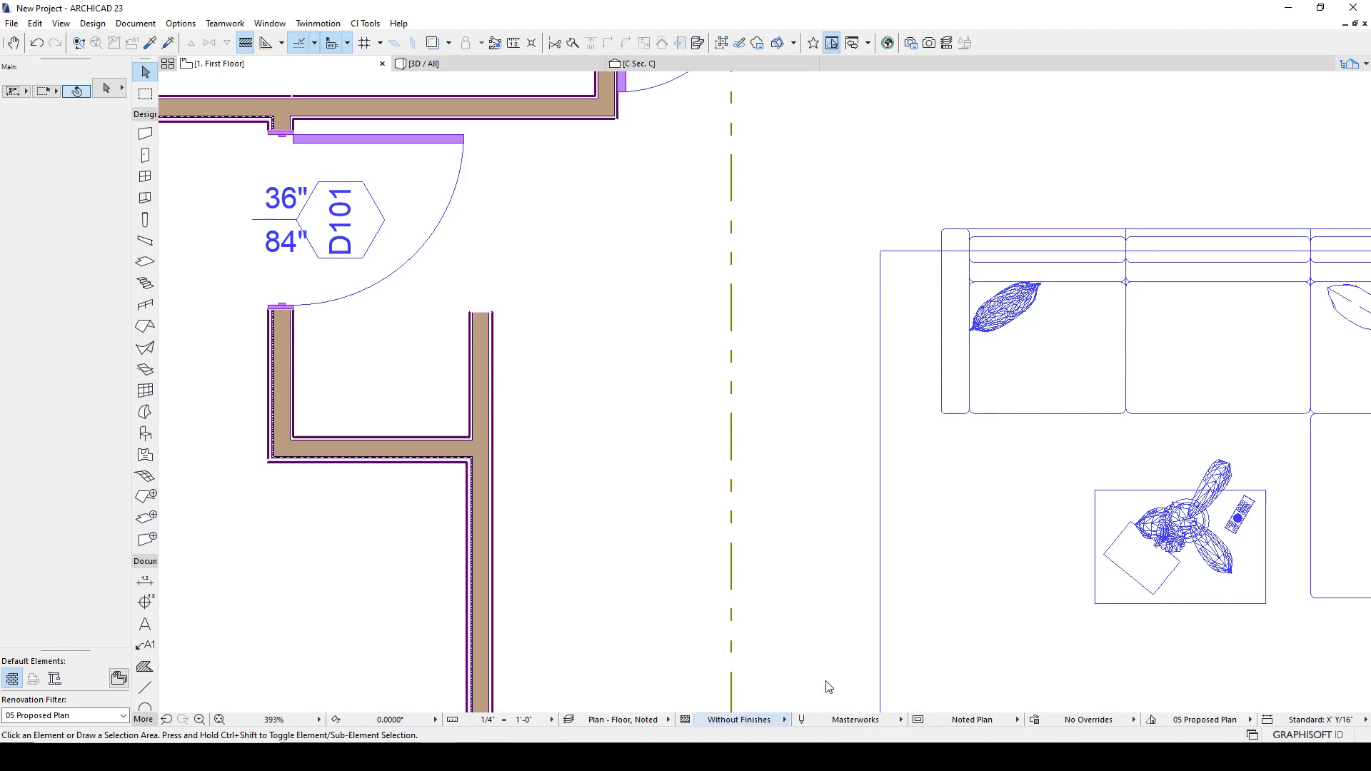
pyautogui.click(759, 718)
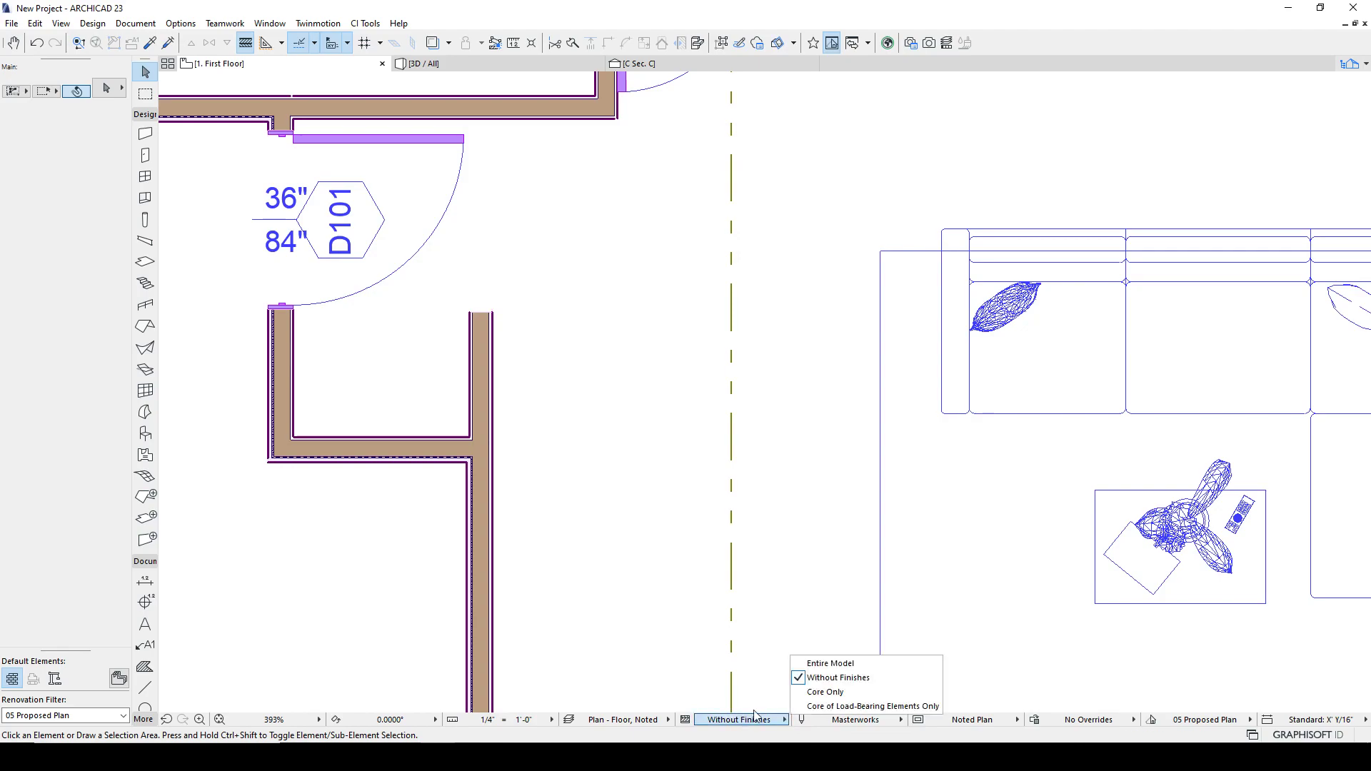
pyautogui.click(842, 665)
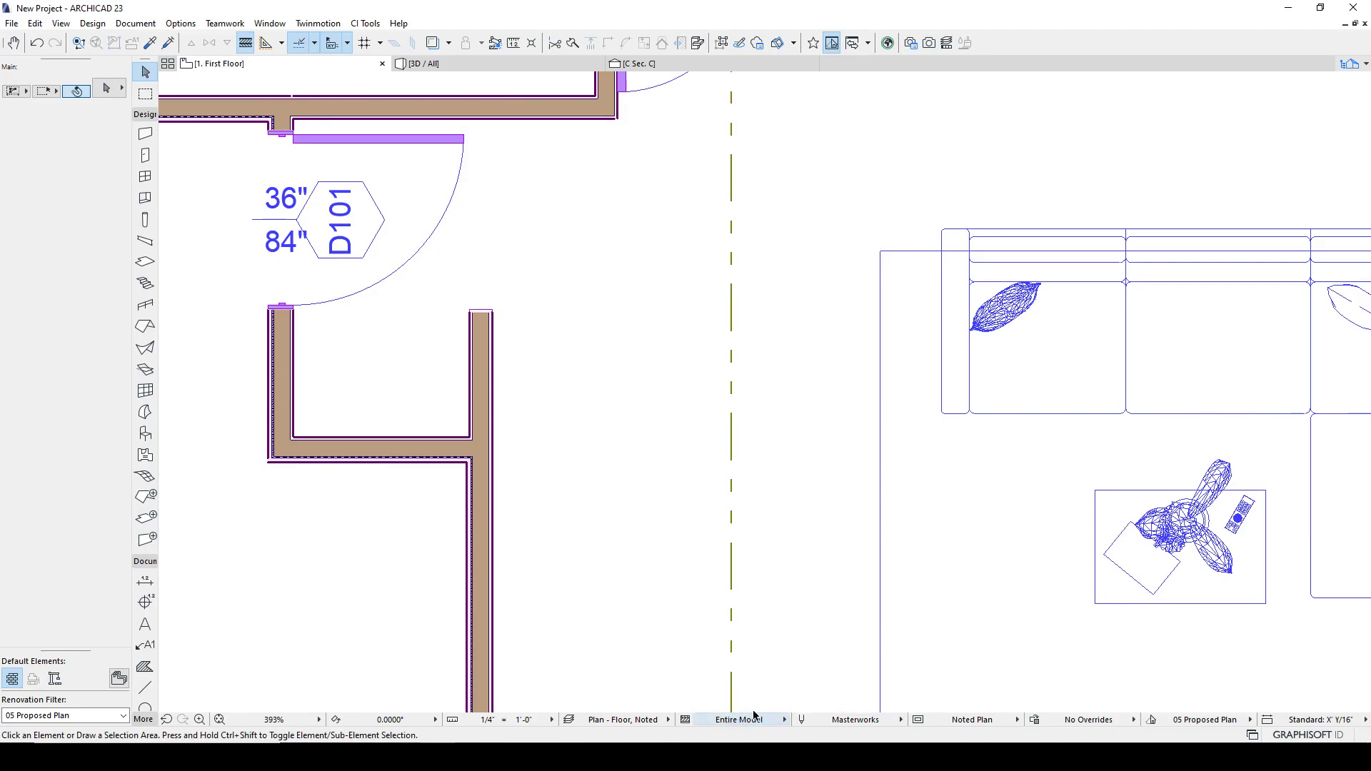
pyautogui.scroll(-10, 649, 500)
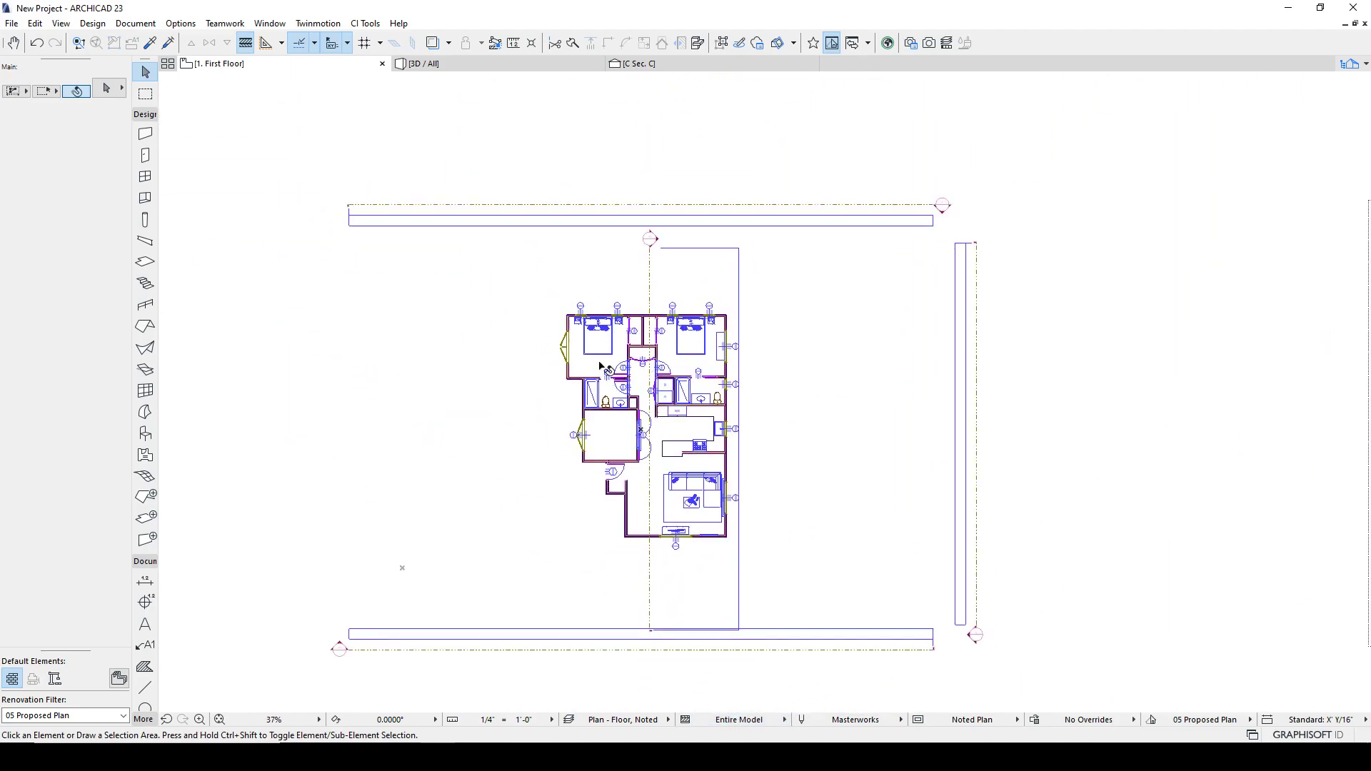
pyautogui.moveTo(705, 506)
pyautogui.scroll(5, 703, 554)
pyautogui.scroll(-1, 663, 572)
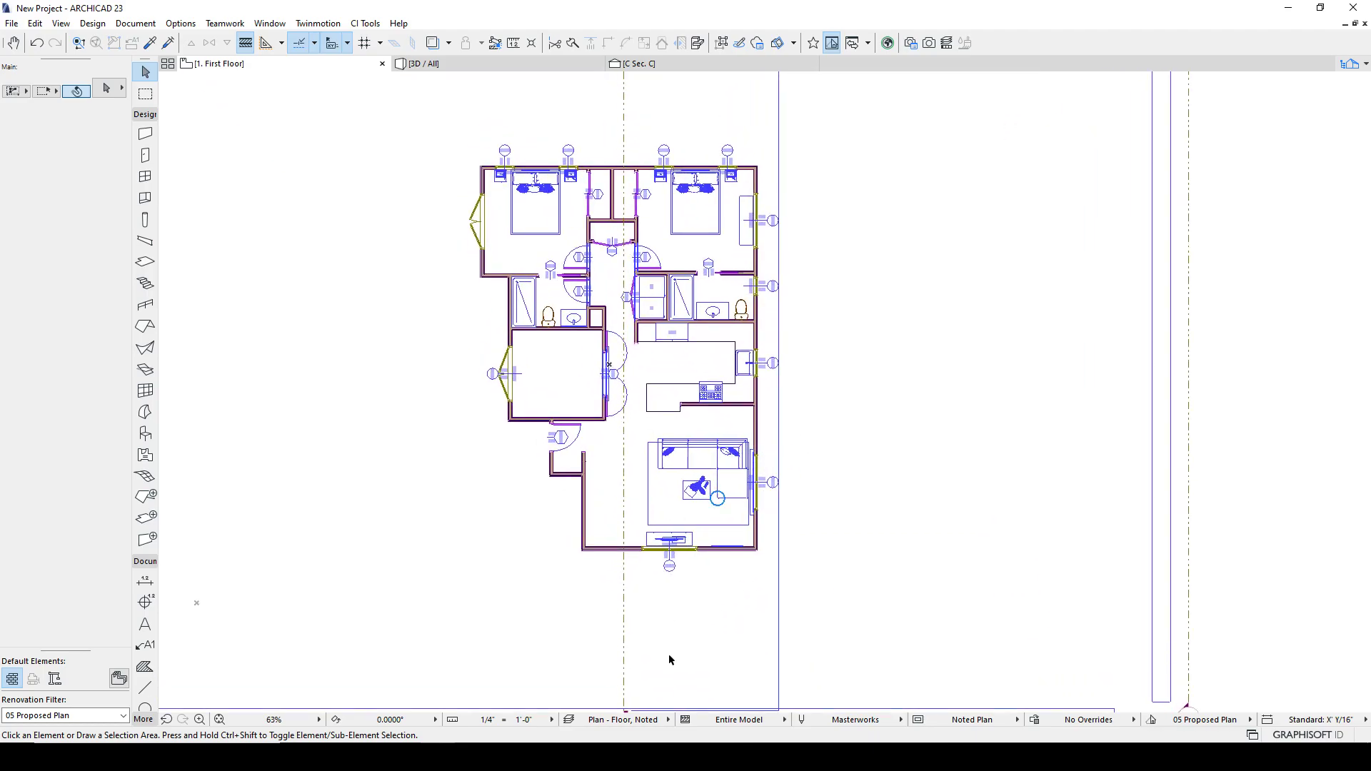
pyautogui.moveTo(824, 604); pyautogui.dragTo(863, 608, button='middle')
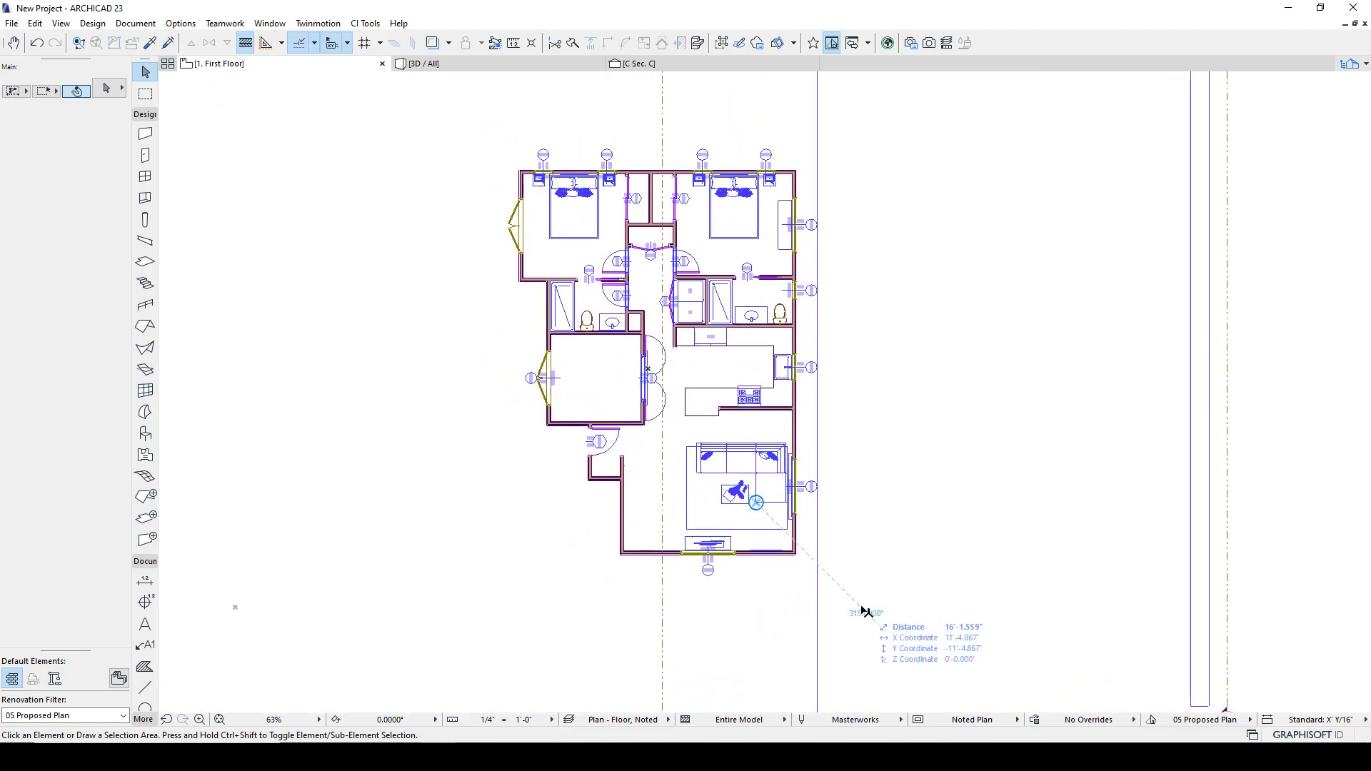
# Review the available pen sets and the pens of the Custom and Masterworks sets, keeping Masterworks active.
pyautogui.click(829, 723)
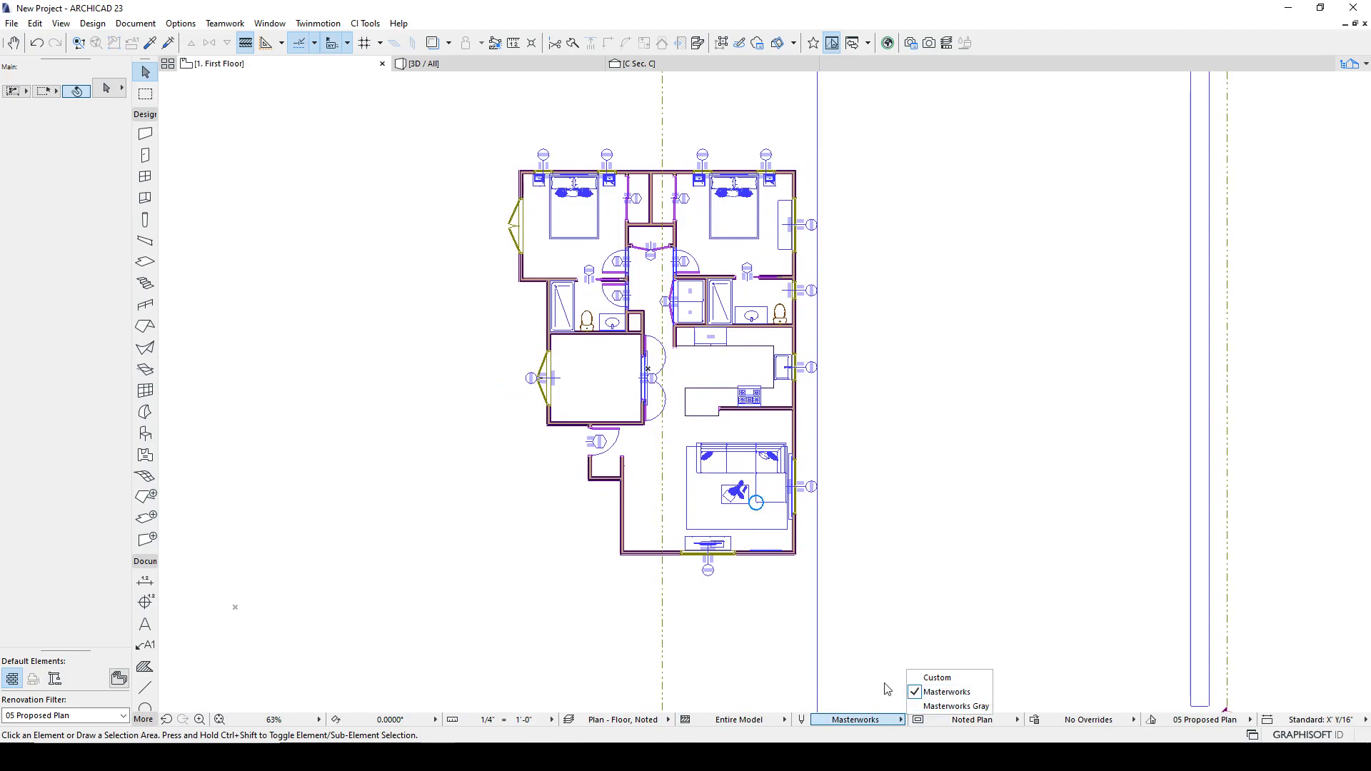
pyautogui.click(802, 719)
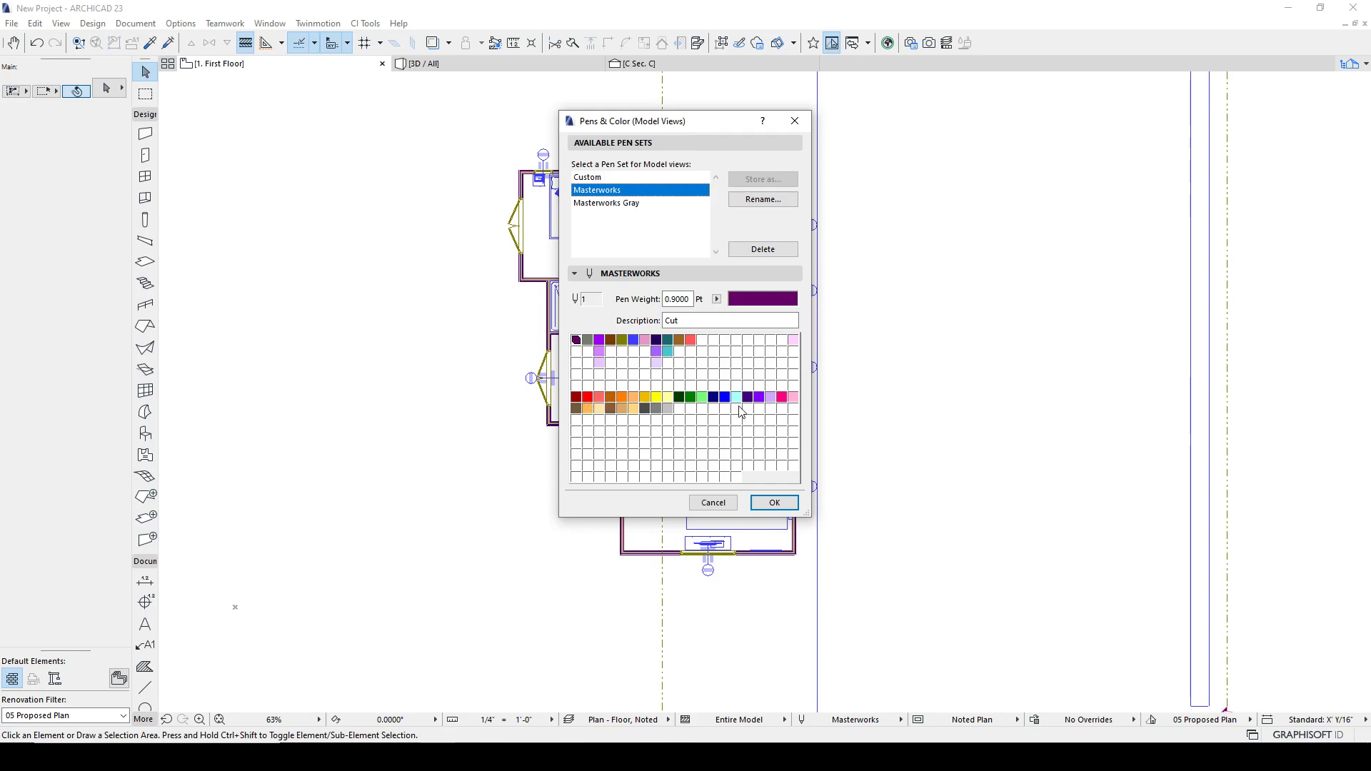
pyautogui.click(596, 177)
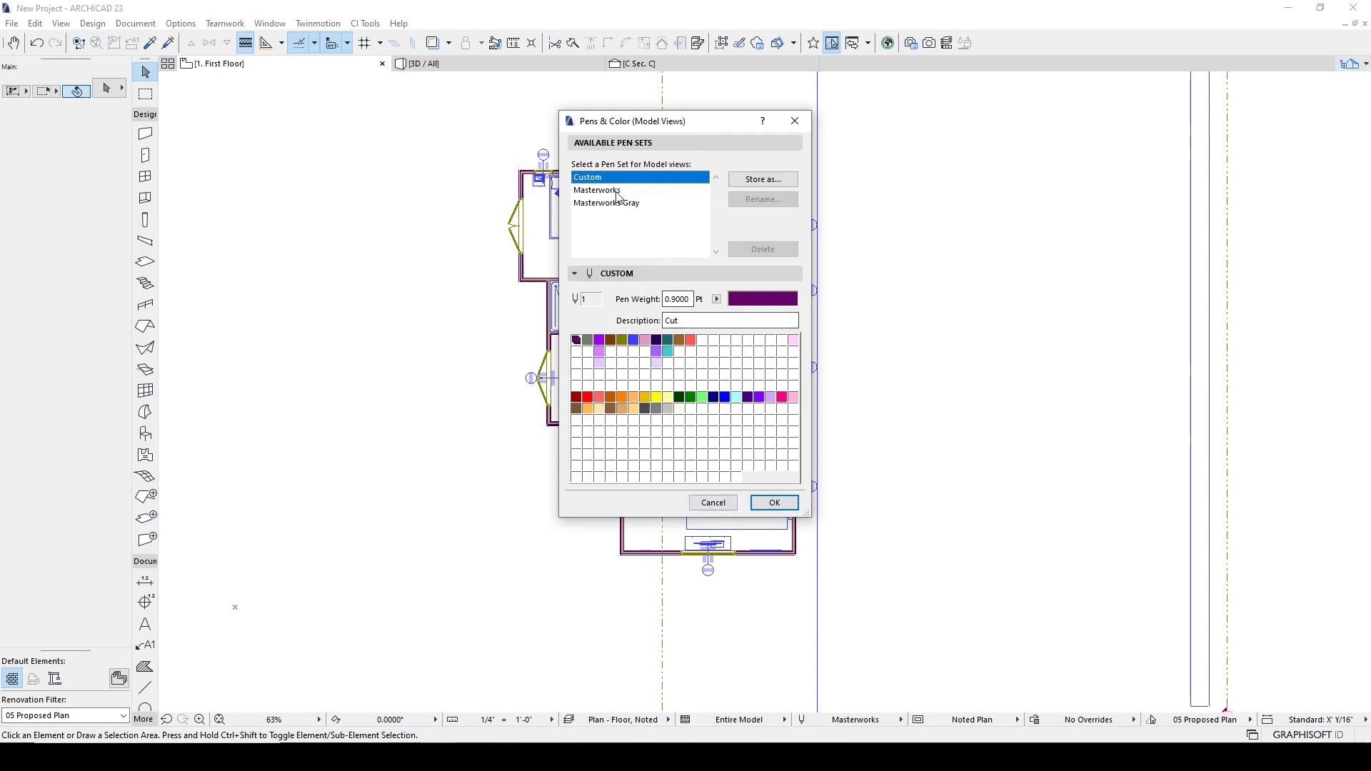
pyautogui.press('Down')
pyautogui.click(781, 506)
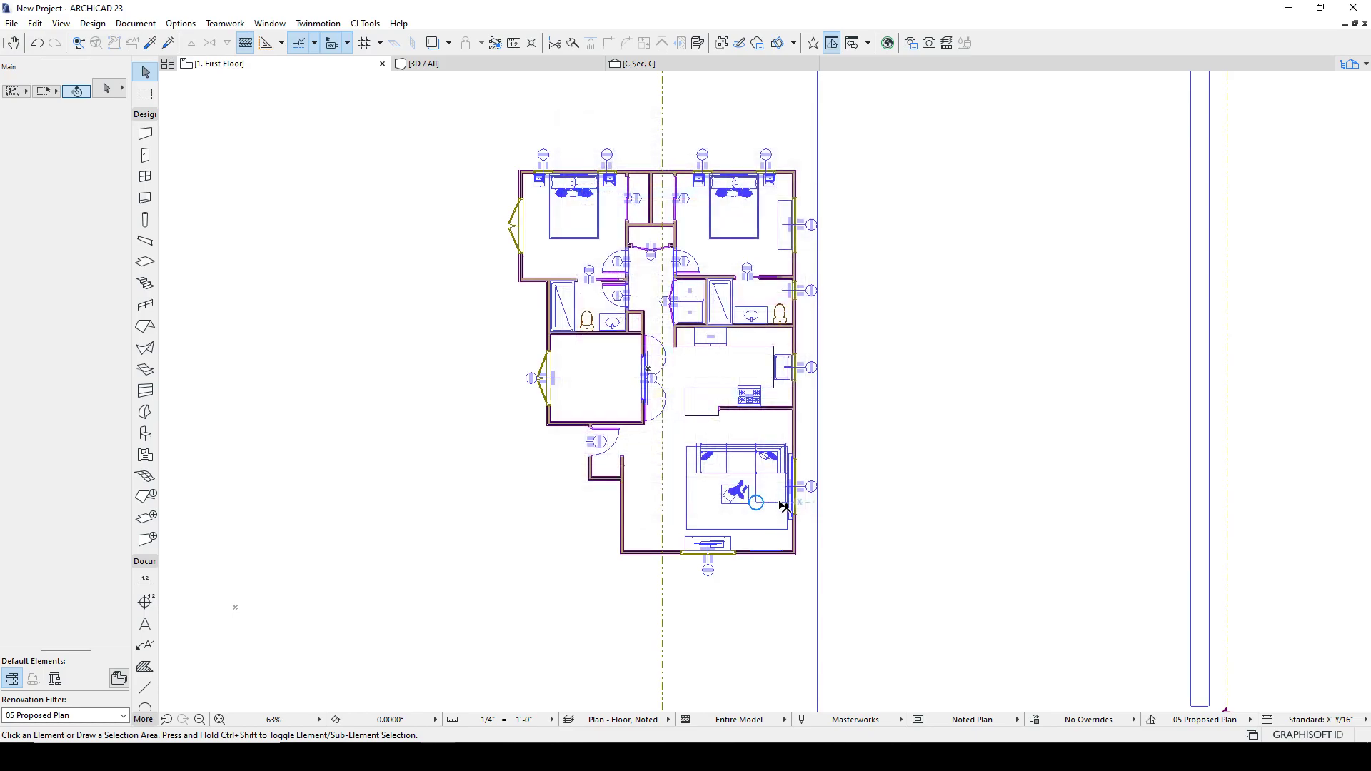
pyautogui.click(843, 720)
pyautogui.click(842, 720)
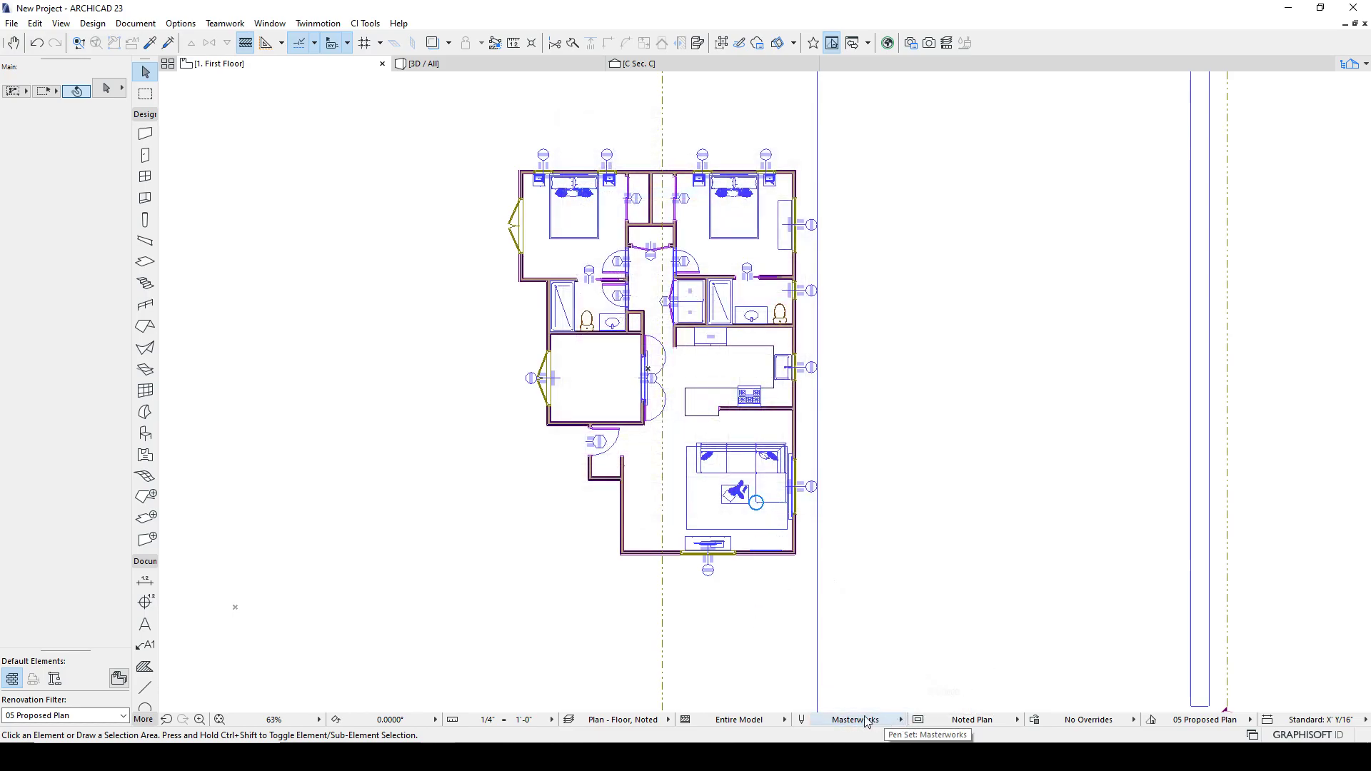
# Look at the Noted Plan settings in Model View Options and close them without changes.
pyautogui.moveTo(889, 636); pyautogui.dragTo(851, 673, button='middle')
pyautogui.click(919, 721)
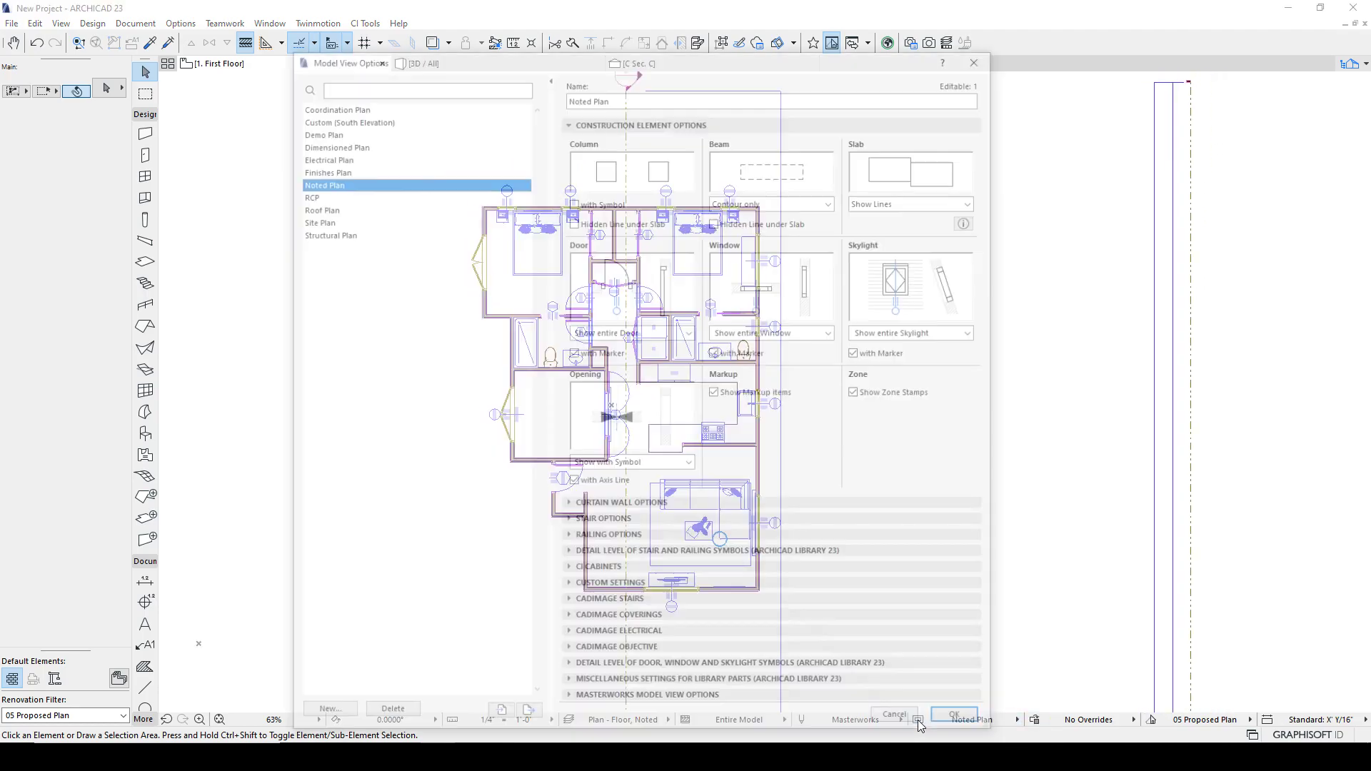
pyautogui.press('Escape')
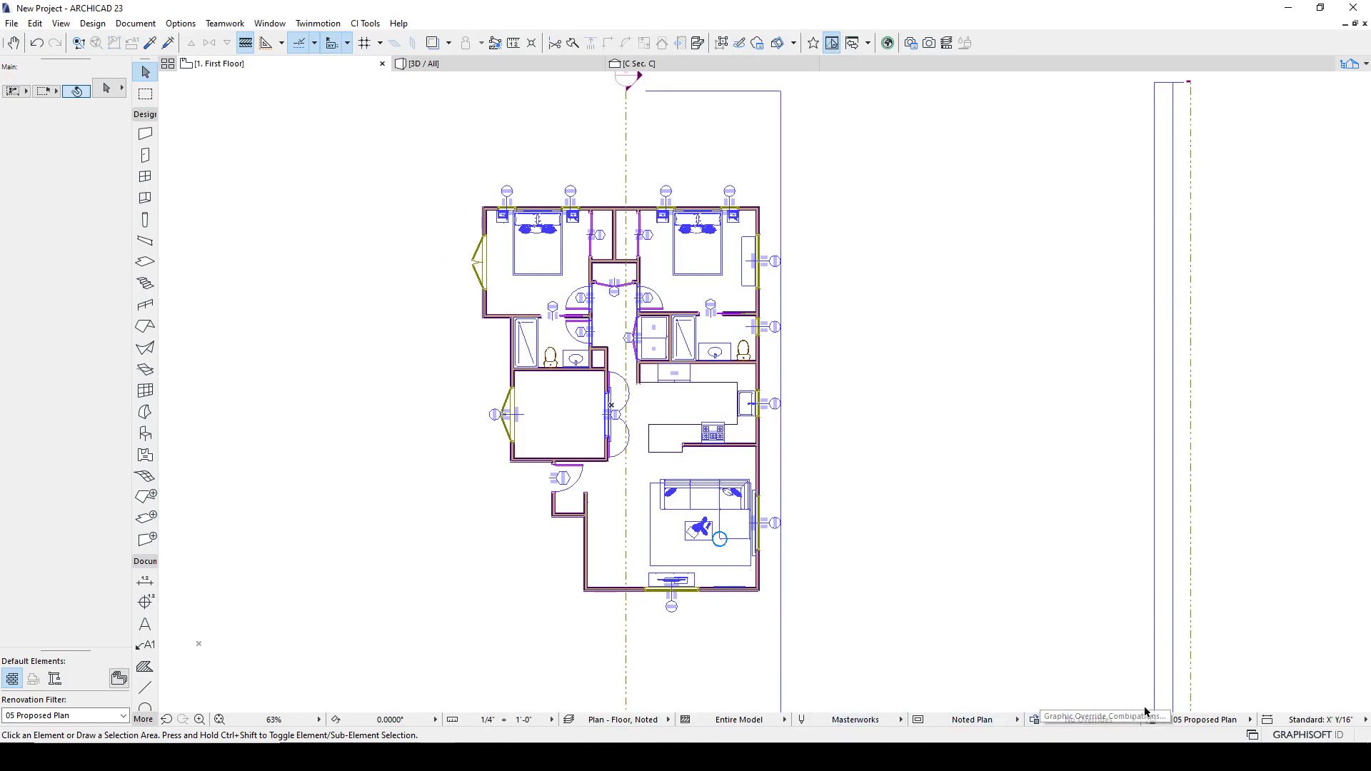
# Examine each dimension type's units in the Standard: X' Y/16" dimension preferences, from linear to area, and cancel without changes.
pyautogui.click(1270, 722)
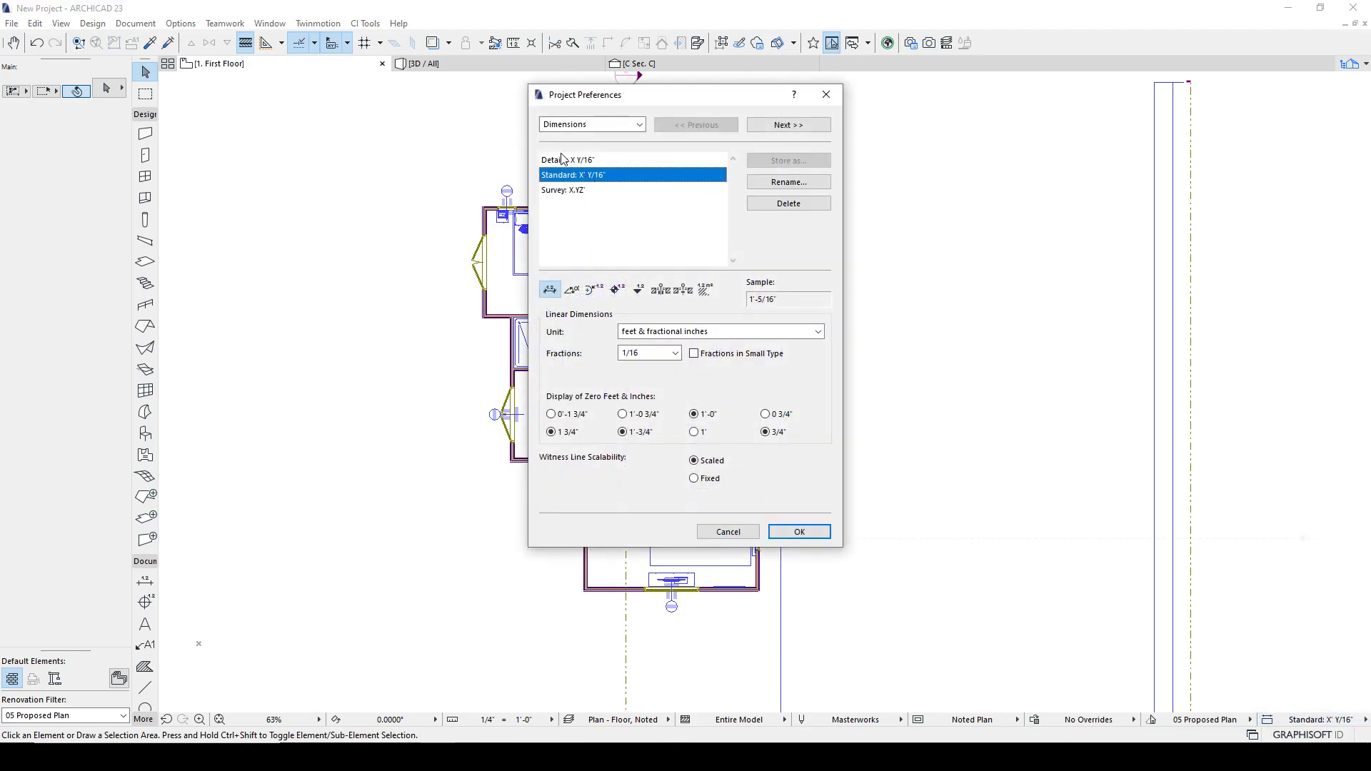
pyautogui.click(571, 289)
pyautogui.click(594, 289)
pyautogui.click(617, 289)
pyautogui.click(639, 290)
pyautogui.click(661, 289)
pyautogui.click(682, 289)
pyautogui.click(704, 289)
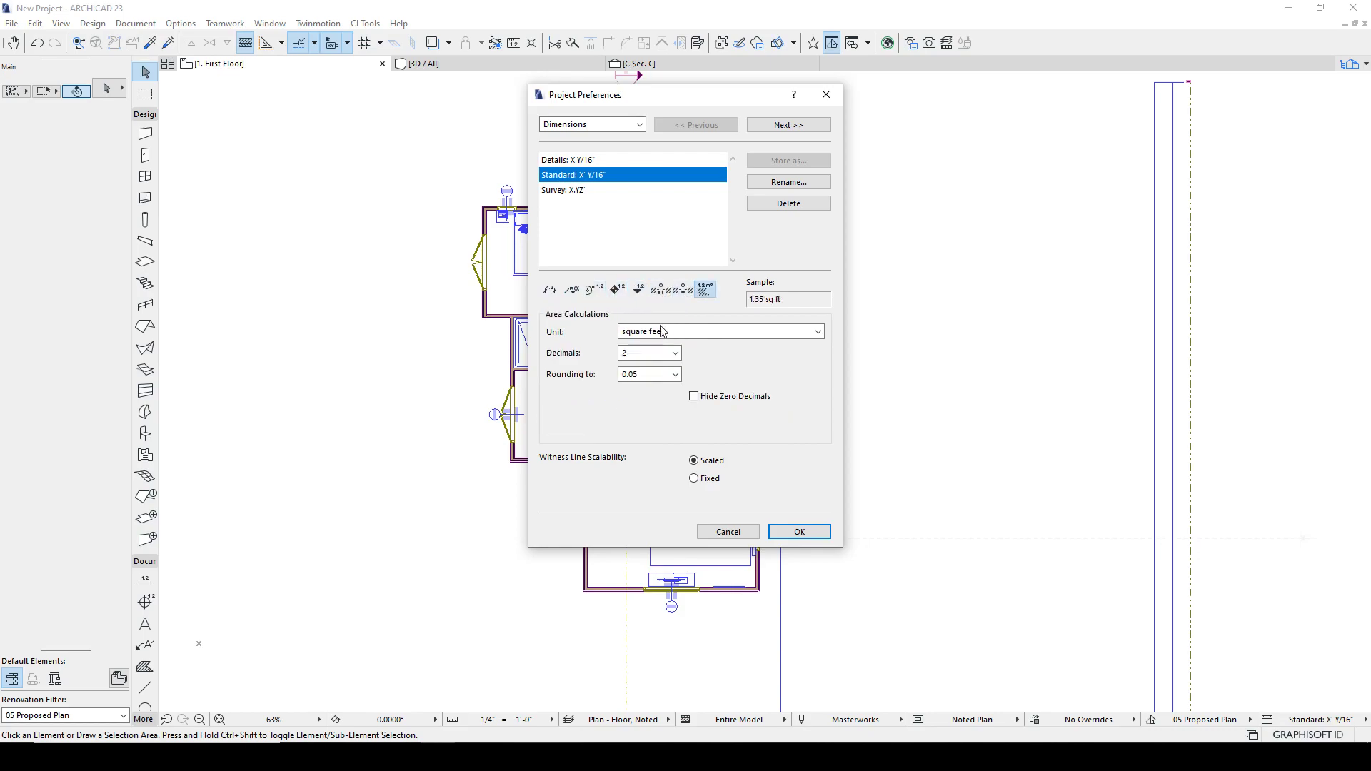
pyautogui.click(549, 290)
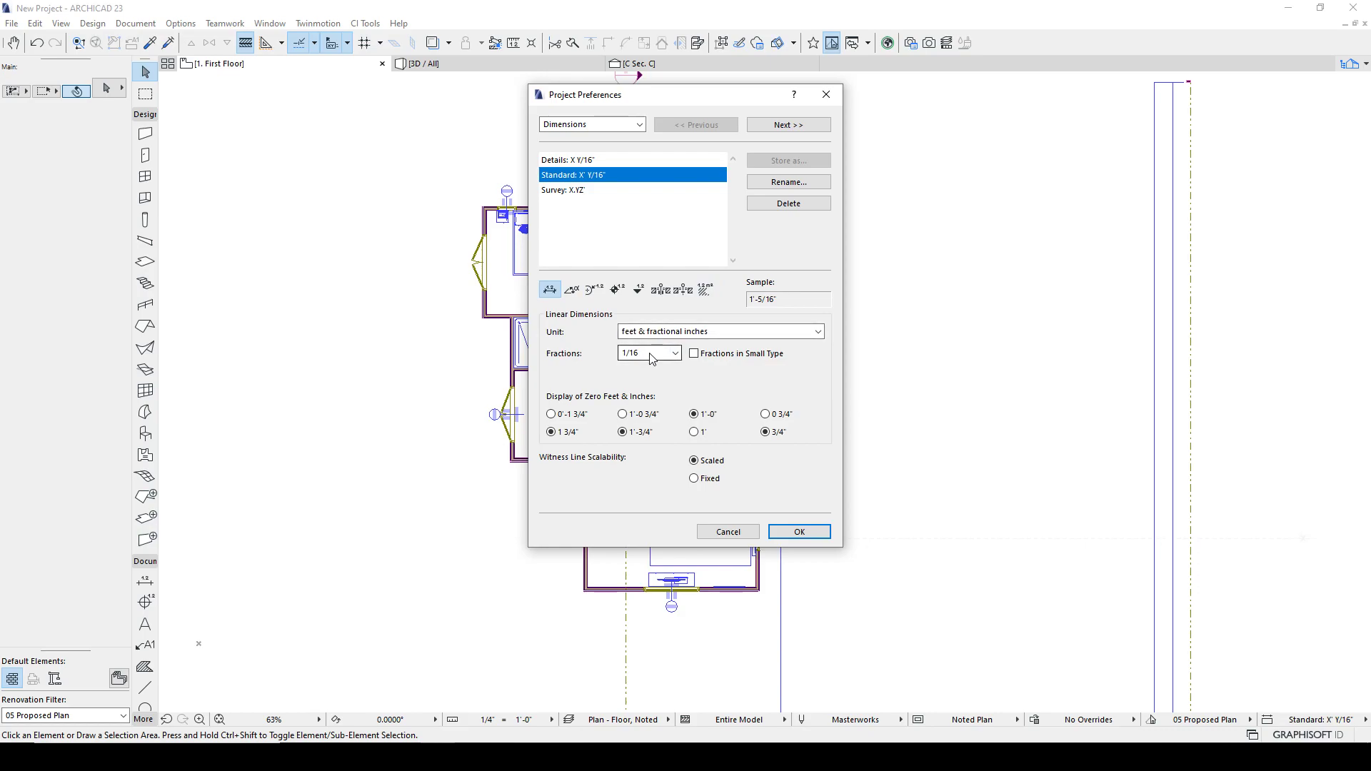
pyautogui.click(592, 291)
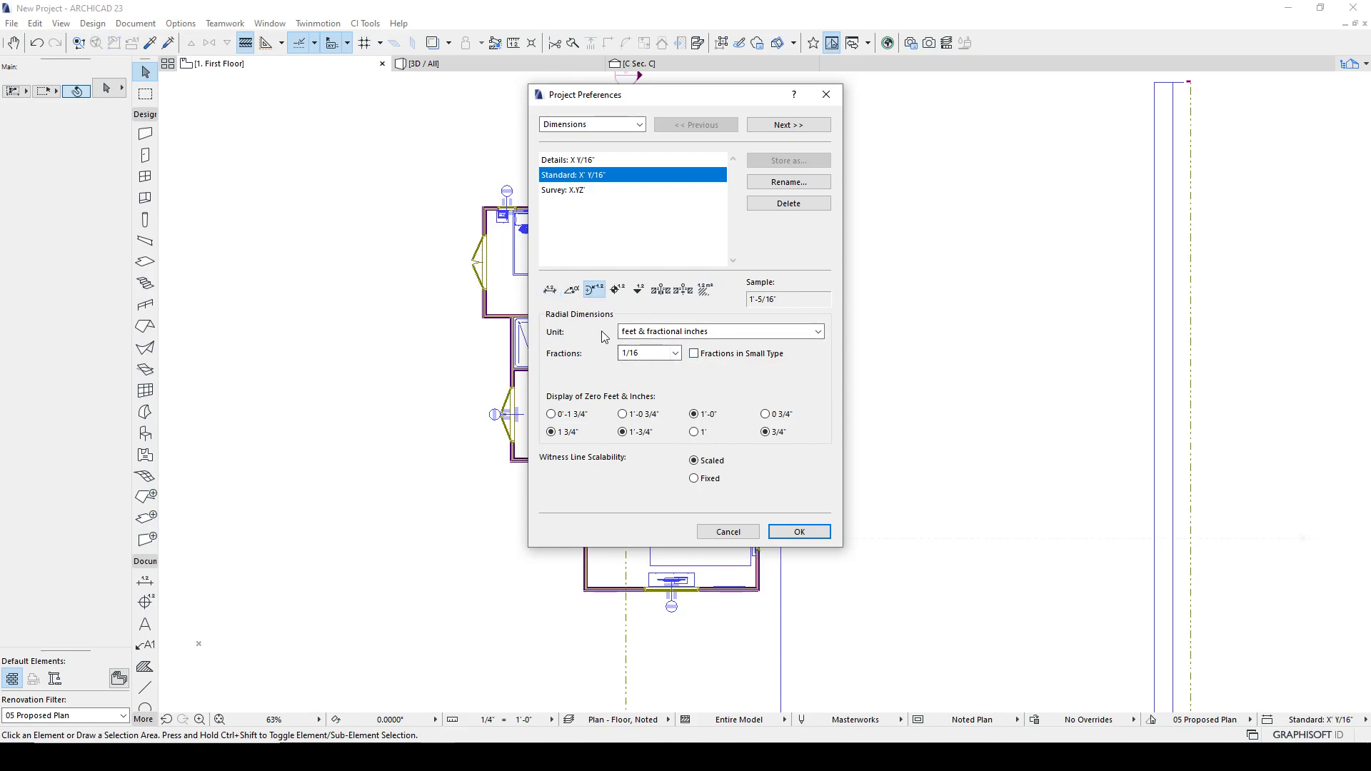
pyautogui.click(573, 290)
pyautogui.click(638, 289)
pyautogui.click(593, 289)
pyautogui.click(550, 289)
pyautogui.click(725, 533)
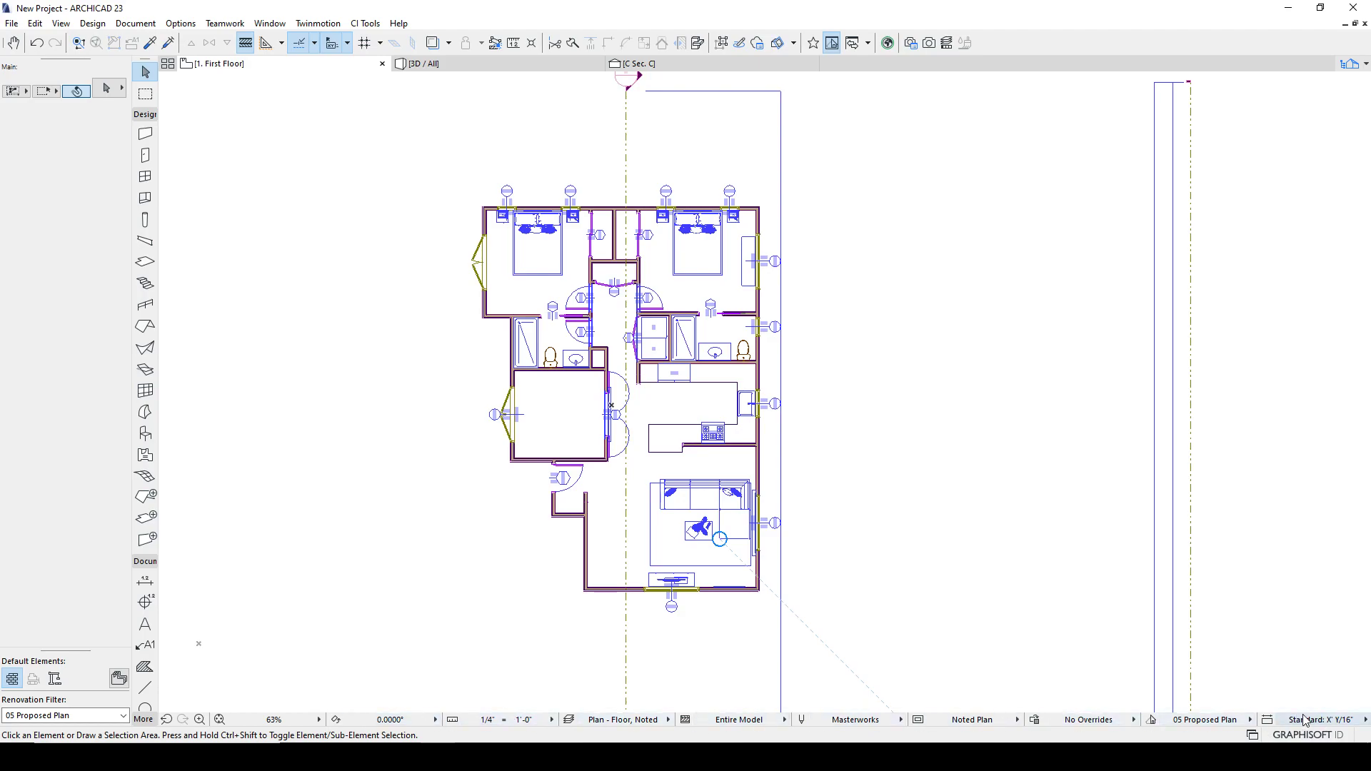
# Open the Organizer and reposition its window over the floor plan.
pyautogui.click(1353, 66)
pyautogui.click(1195, 87)
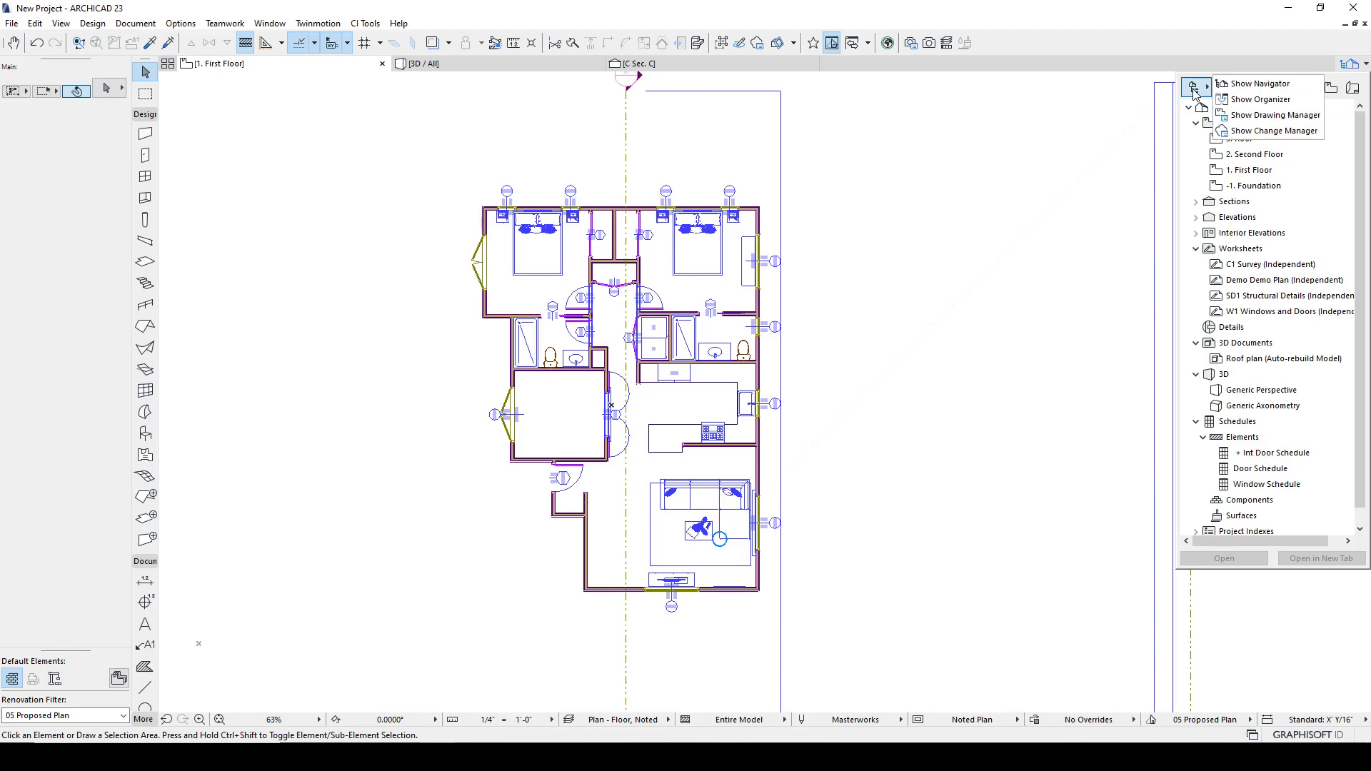
pyautogui.click(1248, 105)
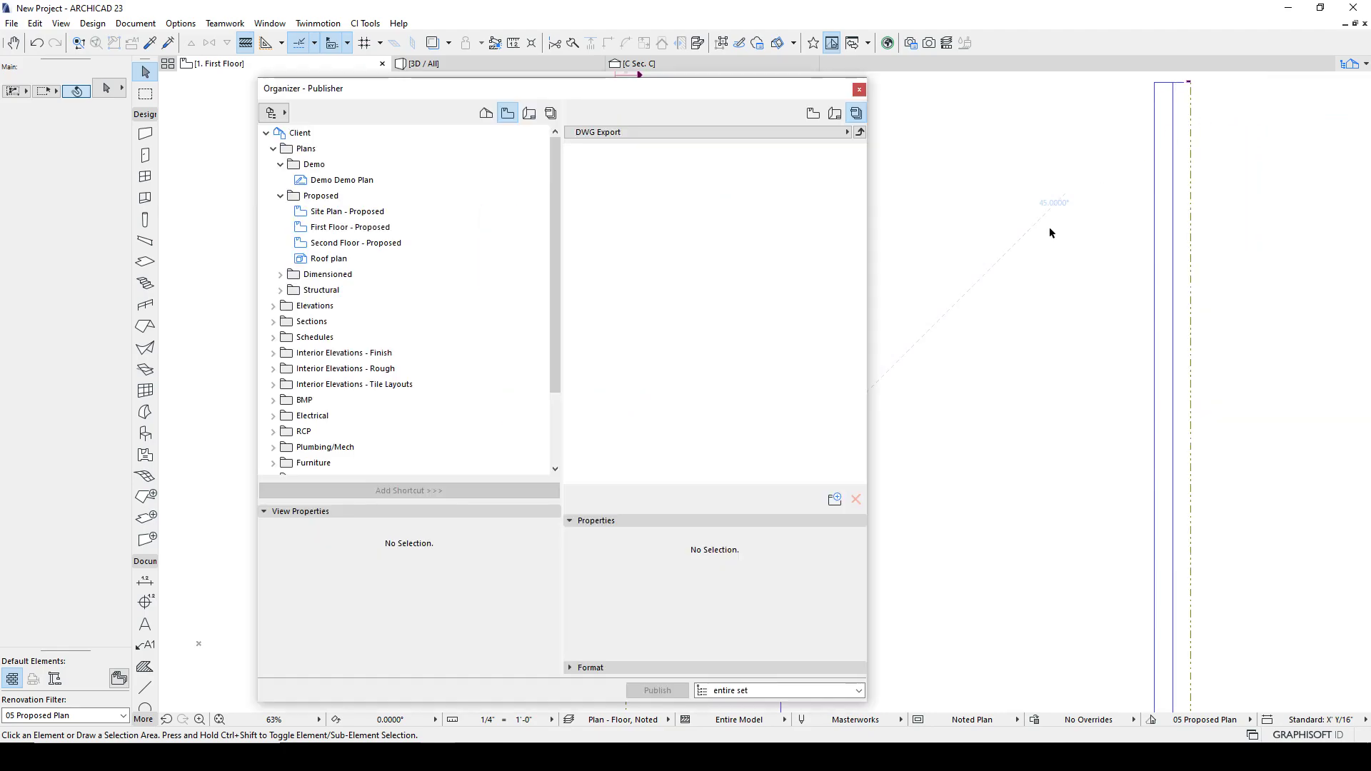
pyautogui.moveTo(616, 87); pyautogui.dragTo(650, 77)
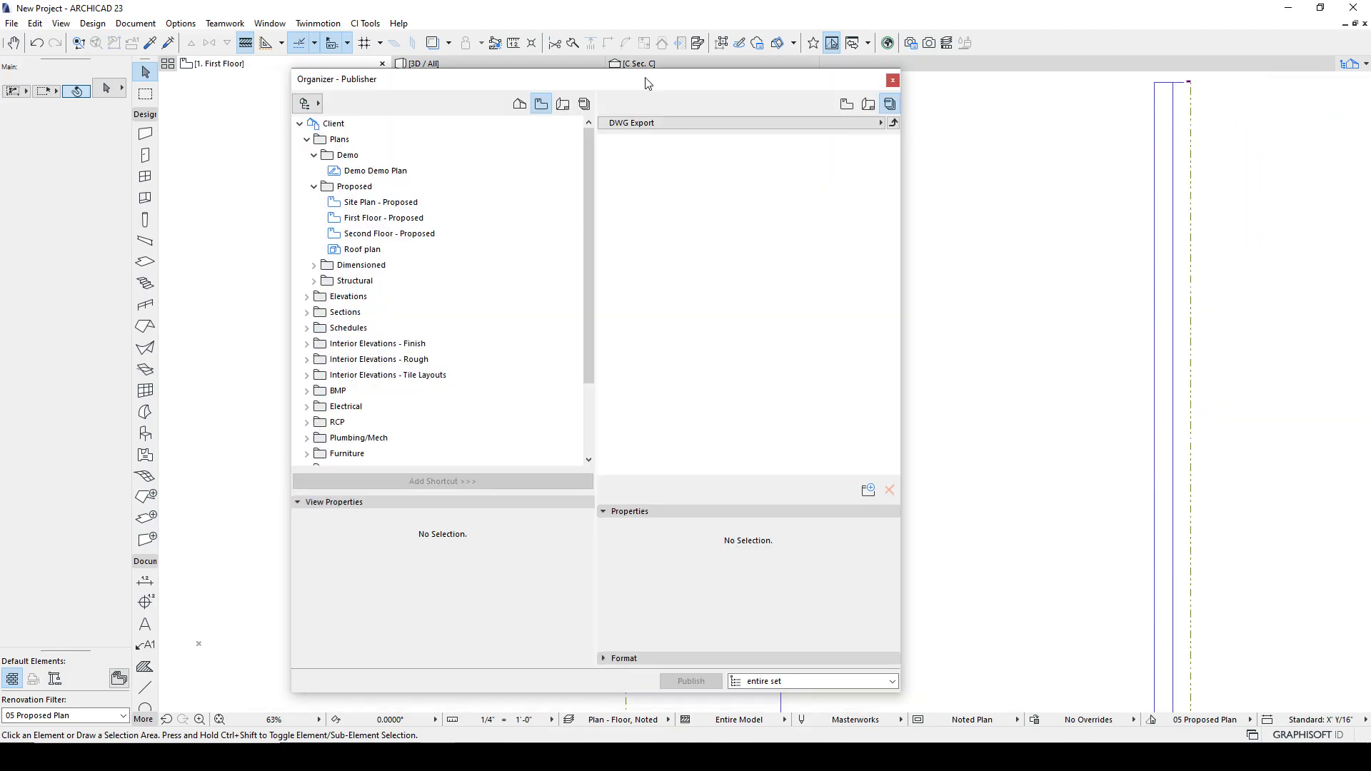
# Widen the Organizer, show the Project Map beside the View Map, and collapse all of the Project Map's branches.
pyautogui.moveTo(901, 350); pyautogui.dragTo(1101, 352)
pyautogui.click(619, 103)
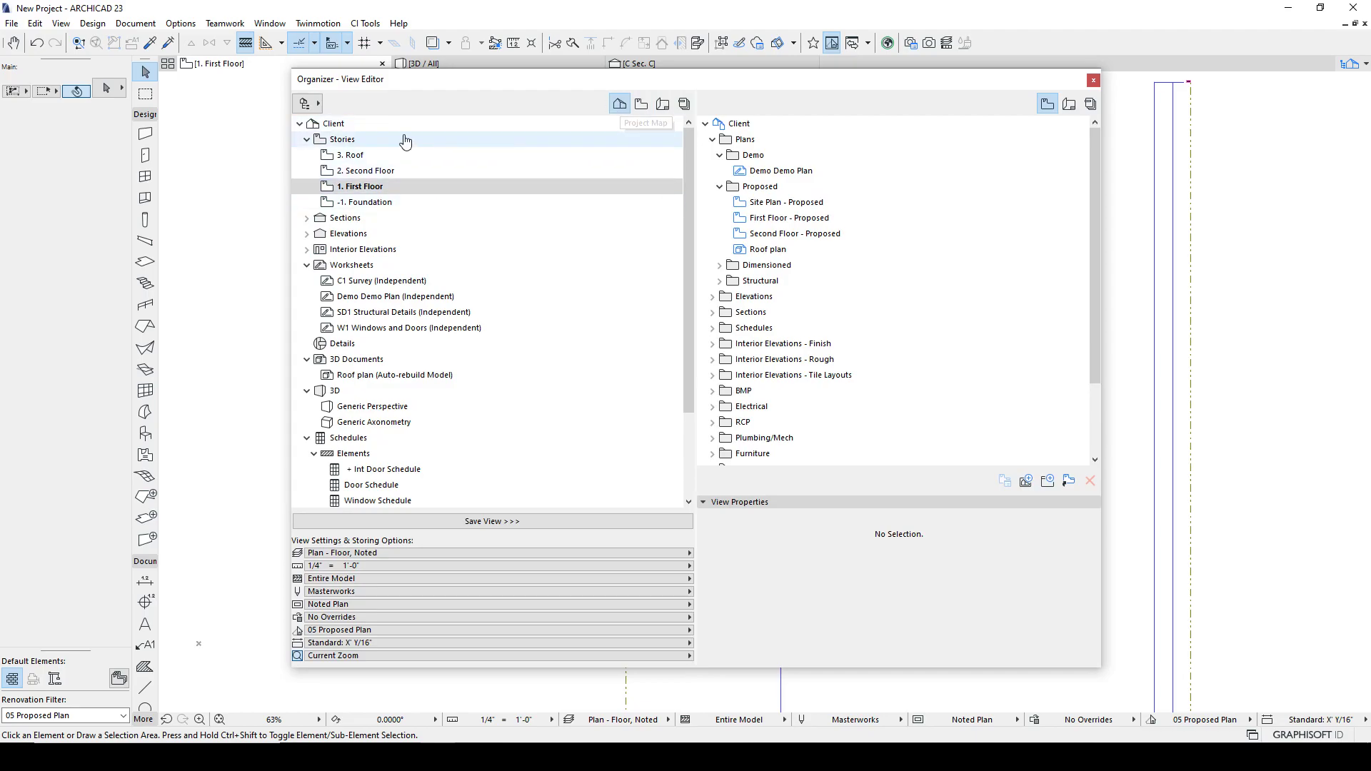
pyautogui.click(306, 140)
pyautogui.click(306, 202)
pyautogui.click(307, 233)
pyautogui.click(307, 249)
pyautogui.click(306, 265)
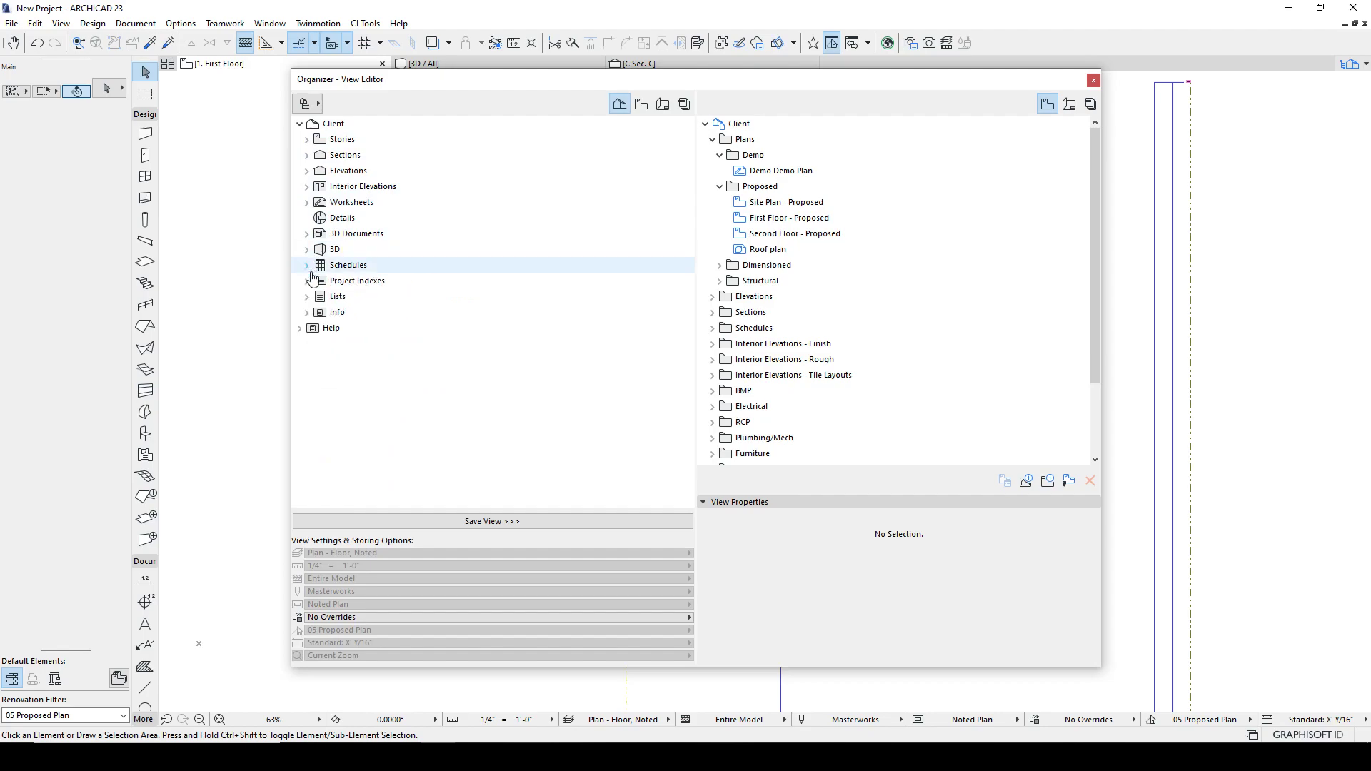
pyautogui.click(300, 329)
pyautogui.click(299, 329)
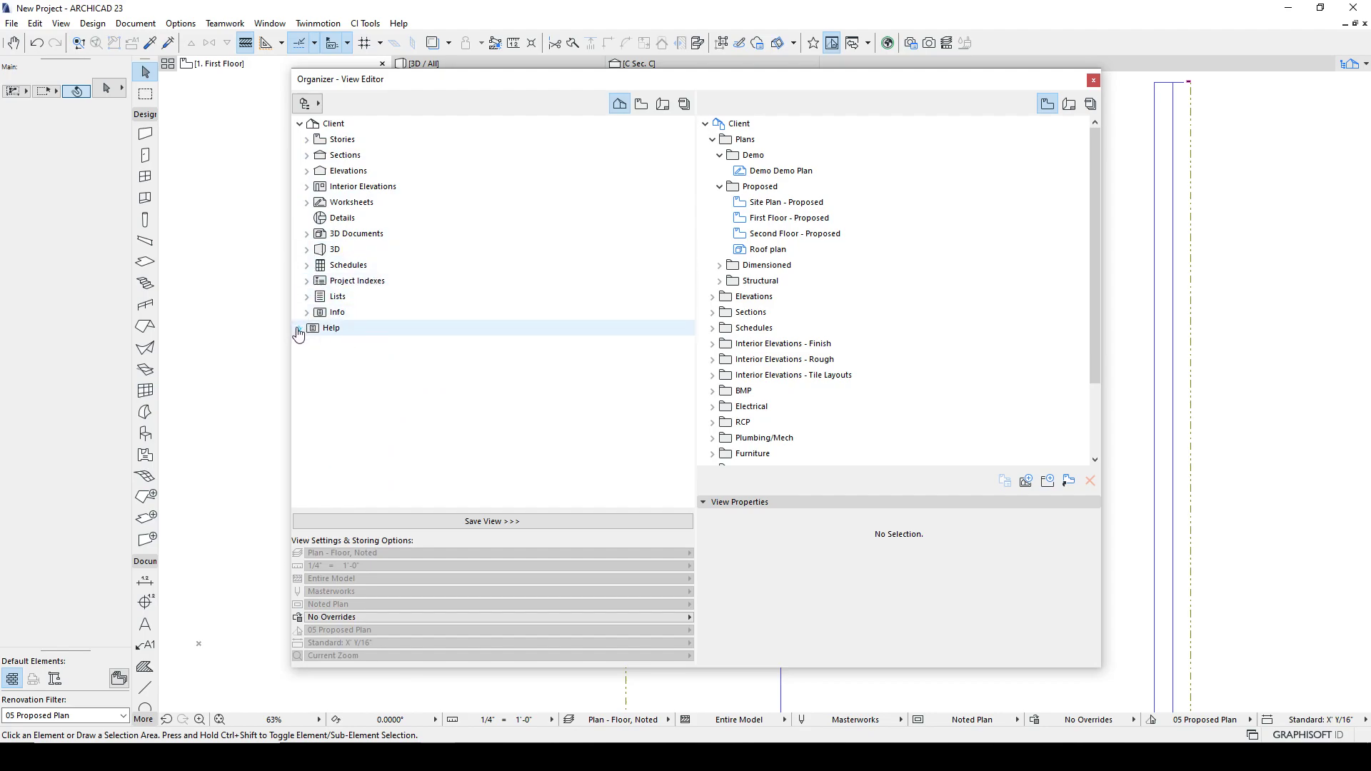
# Examine the Project Map's stories, sections, elevations, interior elevations and worksheets, ending with the First Floor story selected.
pyautogui.doubleClick(331, 142)
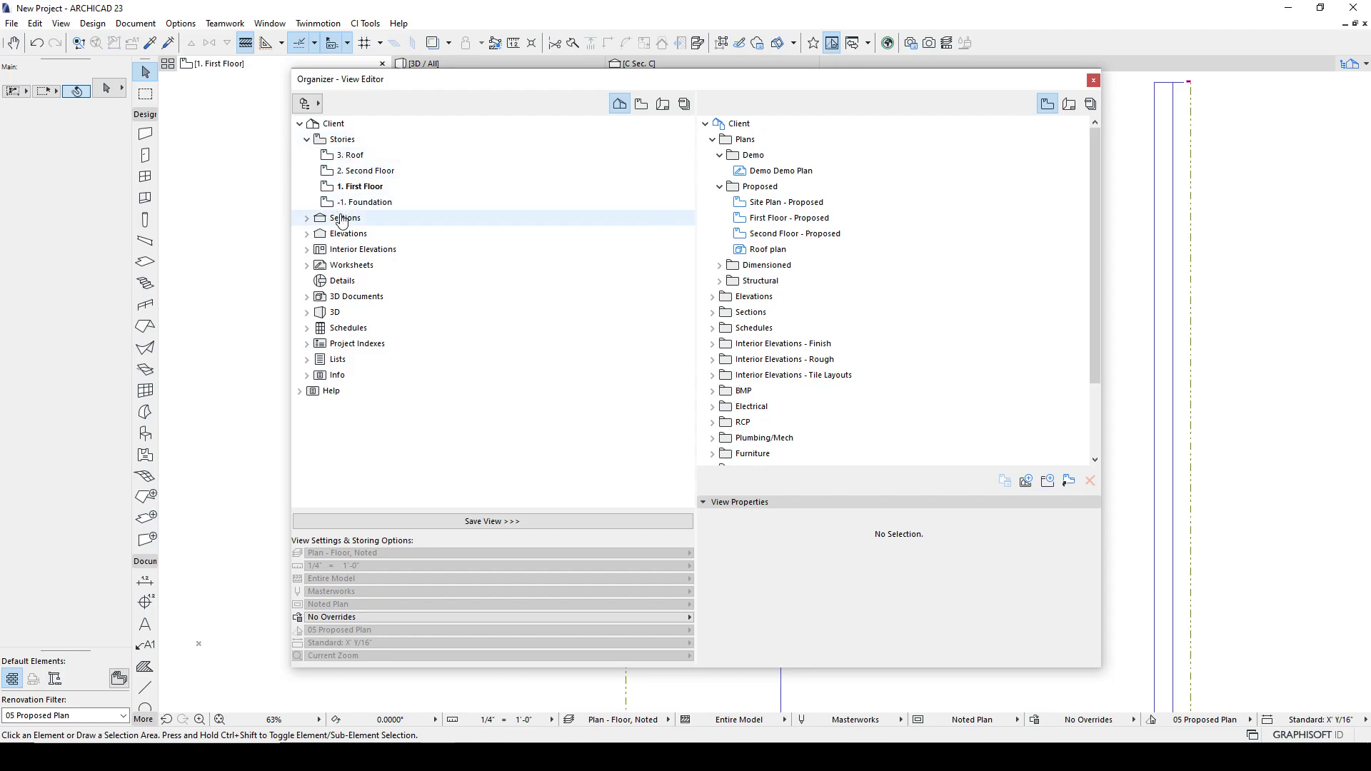
pyautogui.click(306, 223)
pyautogui.click(306, 217)
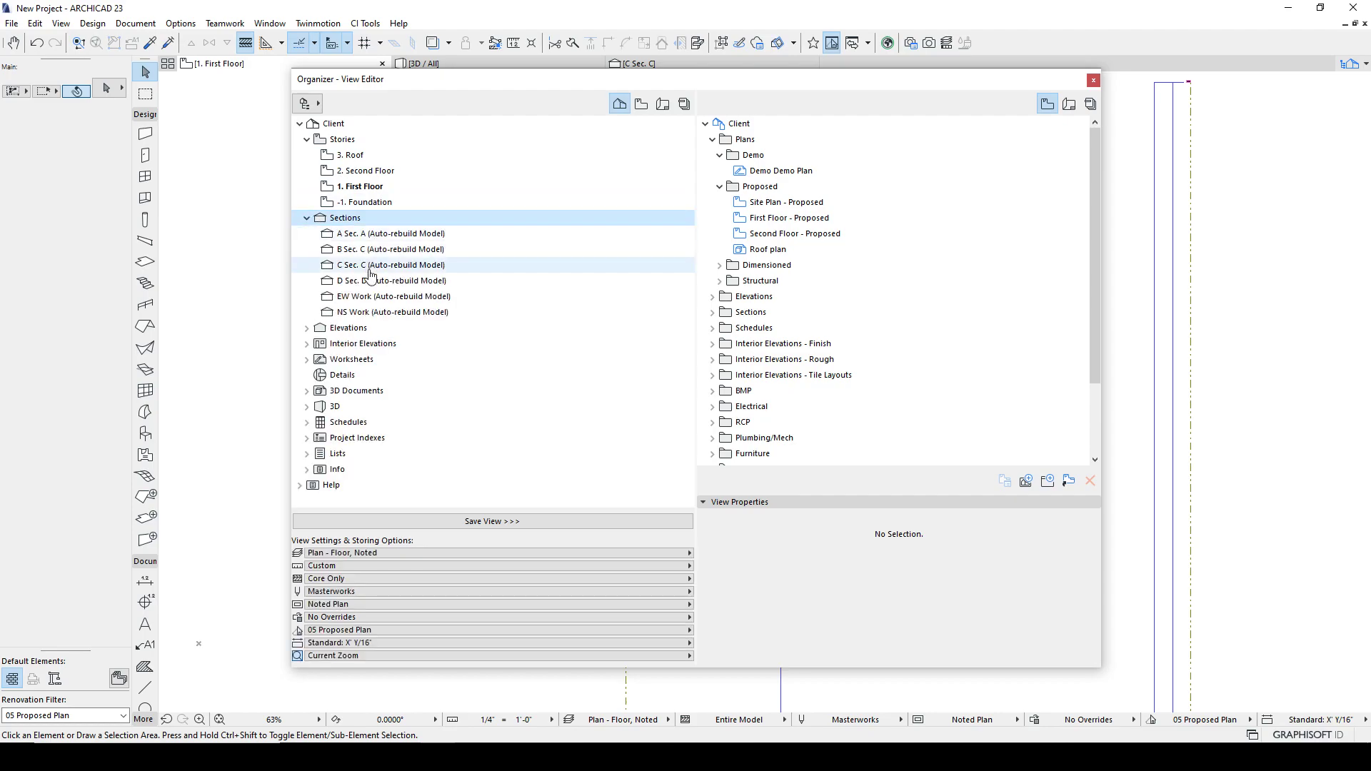
pyautogui.doubleClick(347, 328)
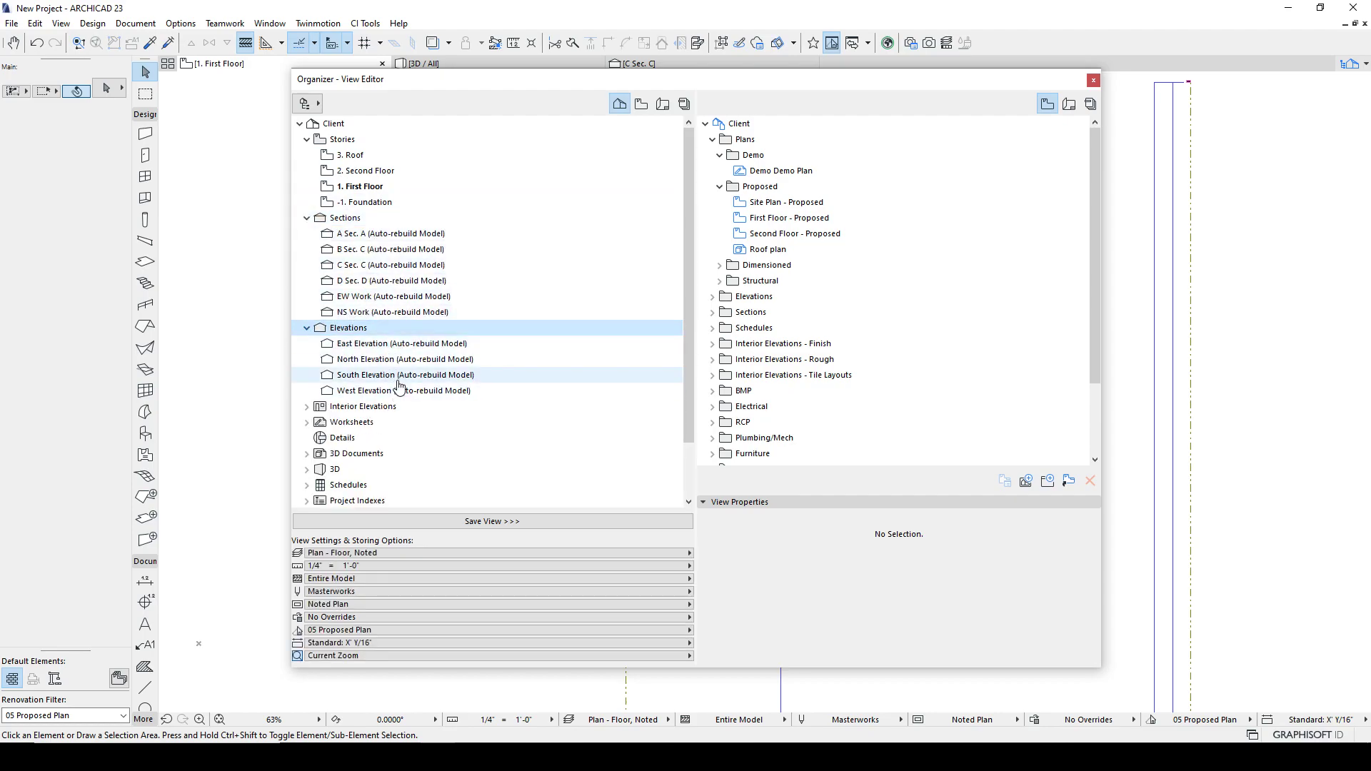
pyautogui.click(307, 406)
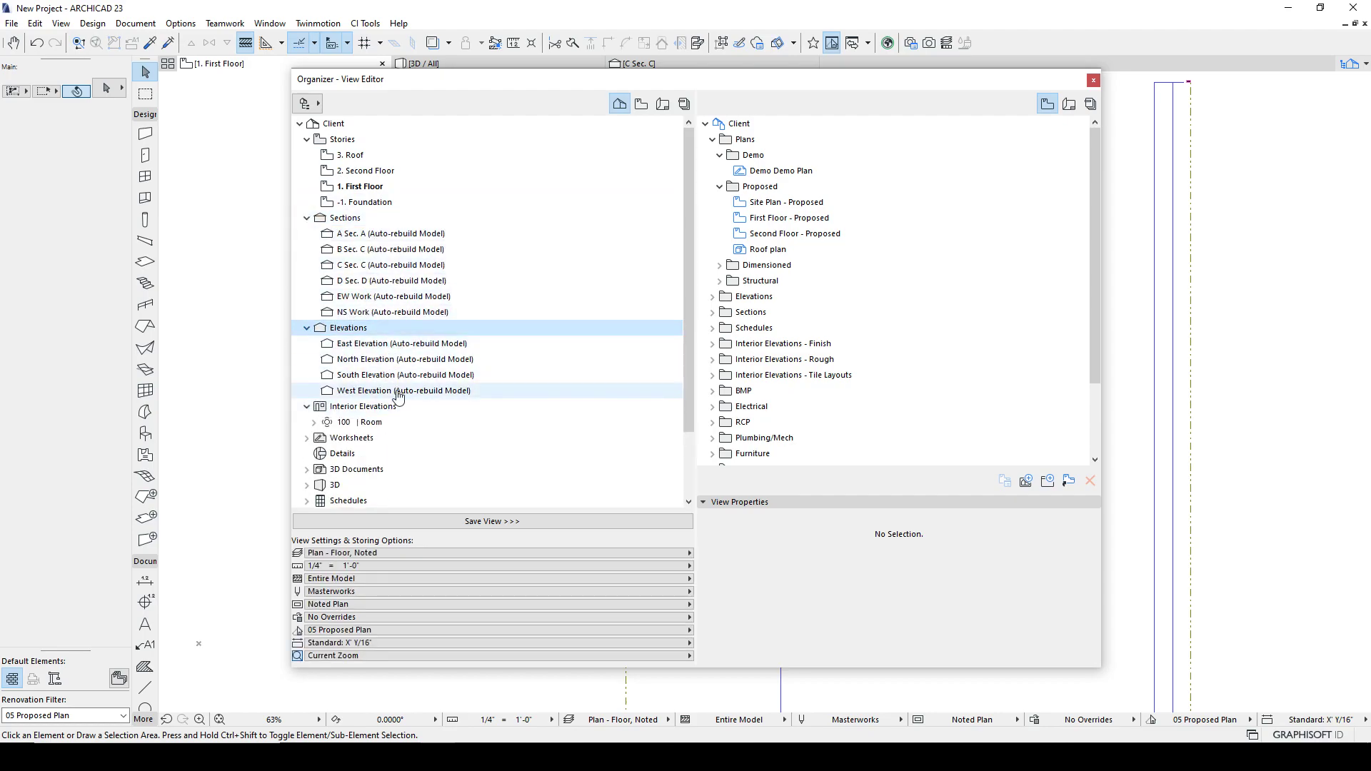
pyautogui.click(307, 438)
pyautogui.scroll(-3, 322, 436)
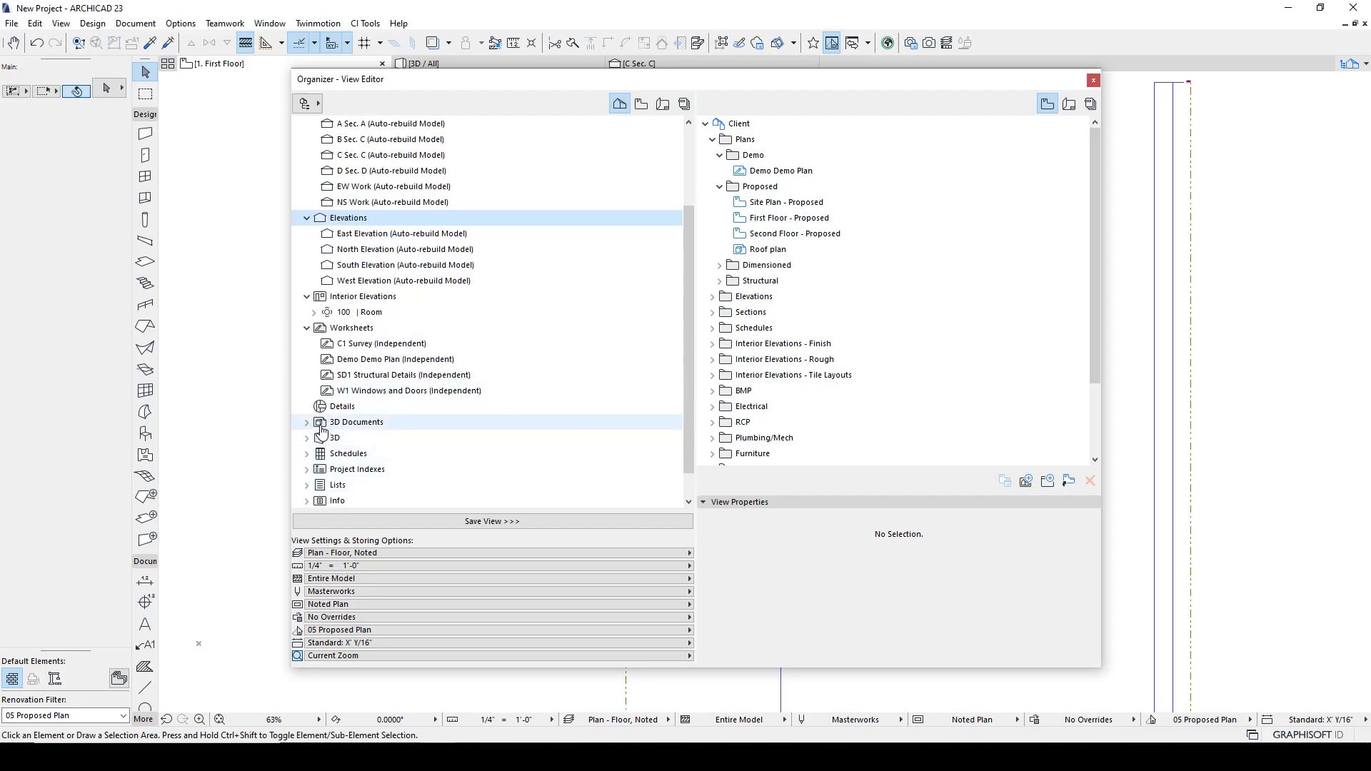
pyautogui.scroll(-1, 348, 440)
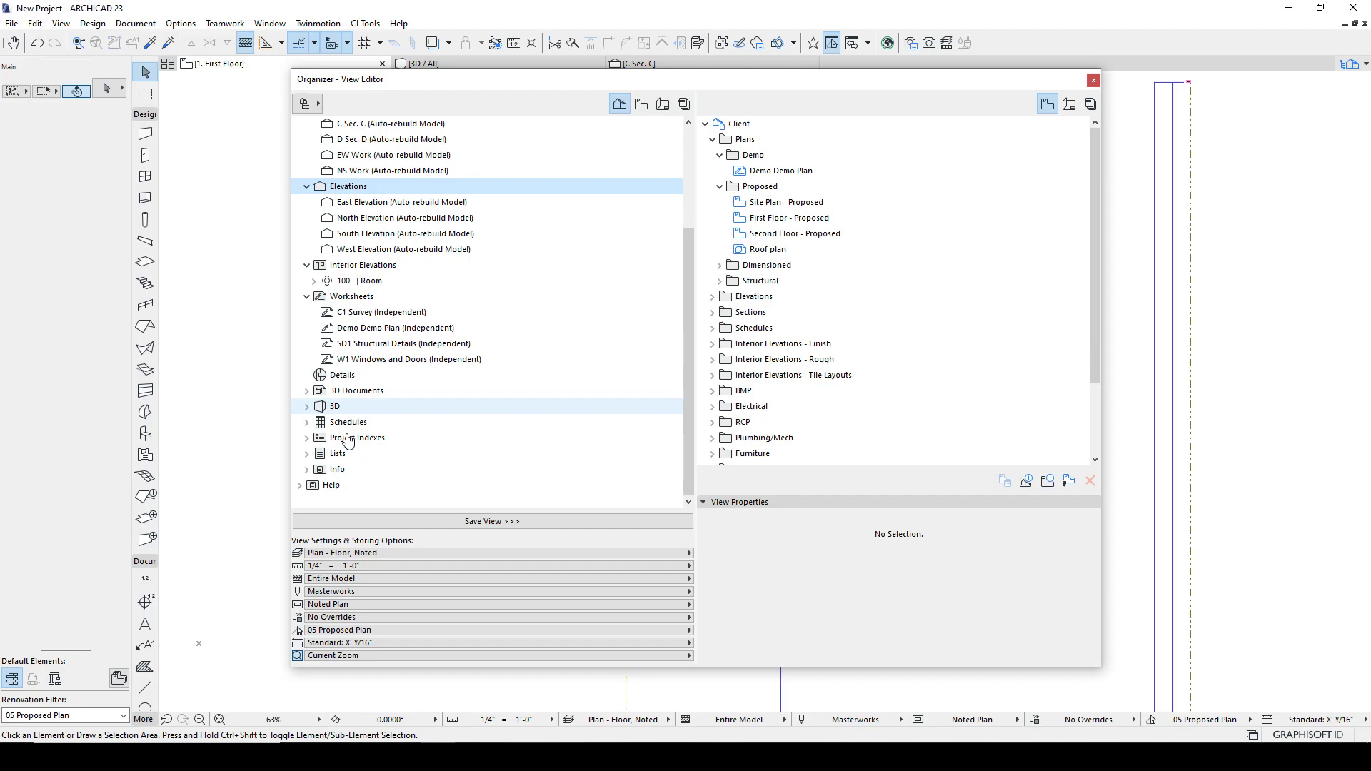
pyautogui.scroll(3, 560, 275)
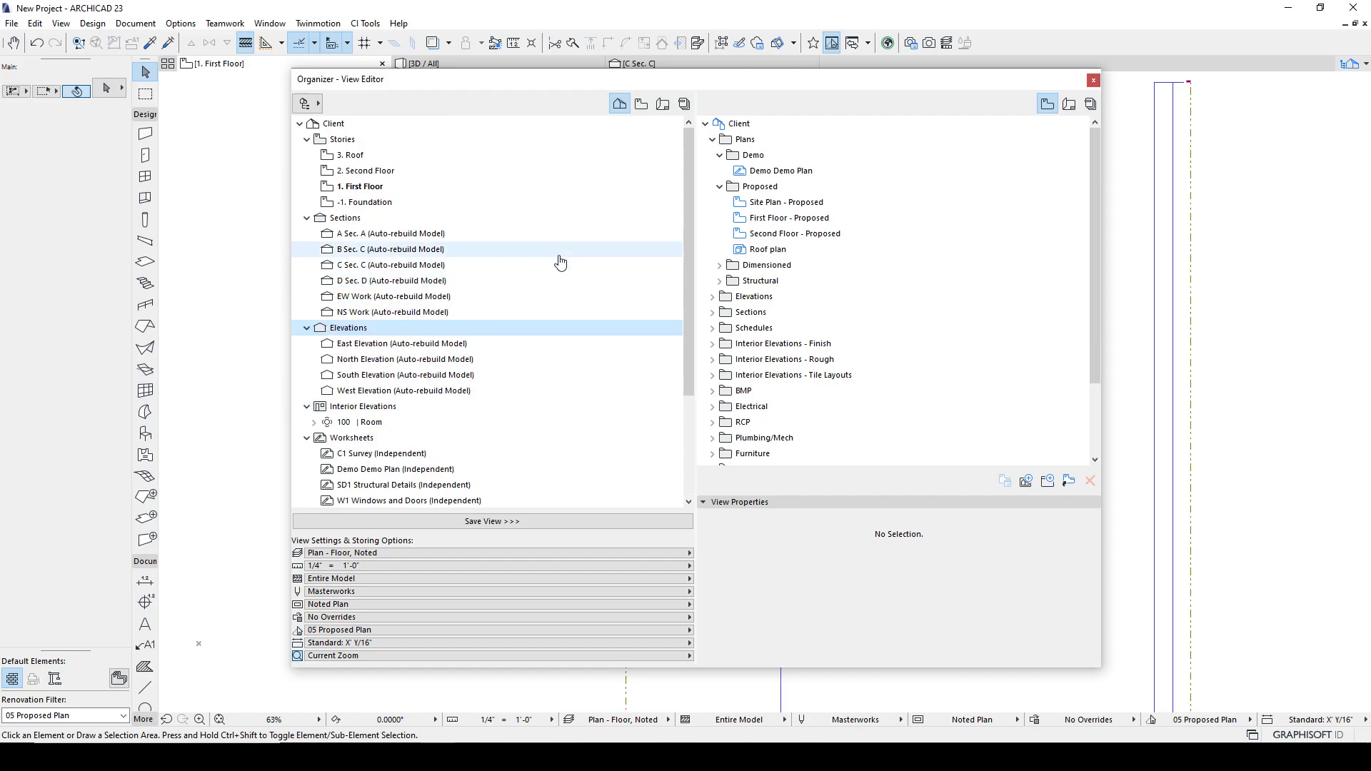
pyautogui.click(378, 189)
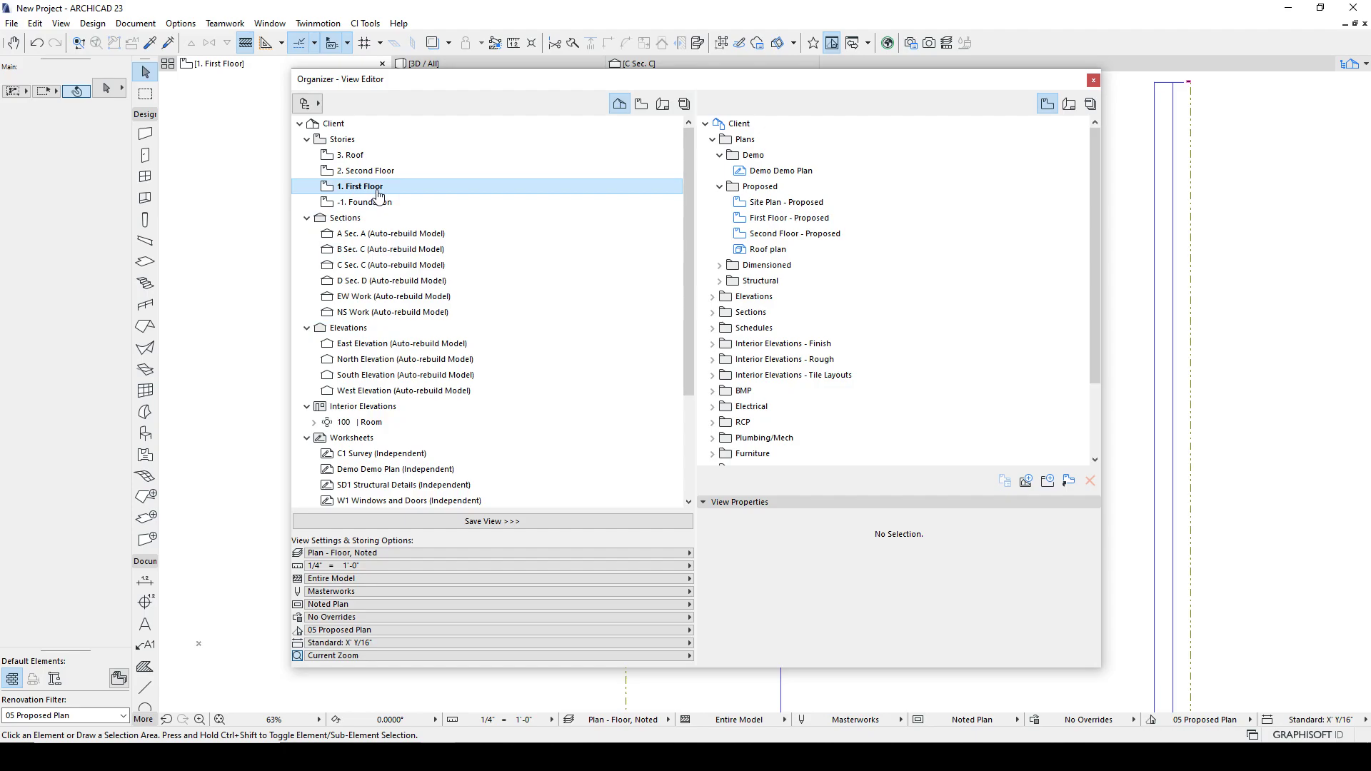
# Set the floor plan scale to 1/8" = 1'-0" and compare the plan with the First Floor's settings in the Organizer.
pyautogui.moveTo(566, 79); pyautogui.dragTo(210, 107)
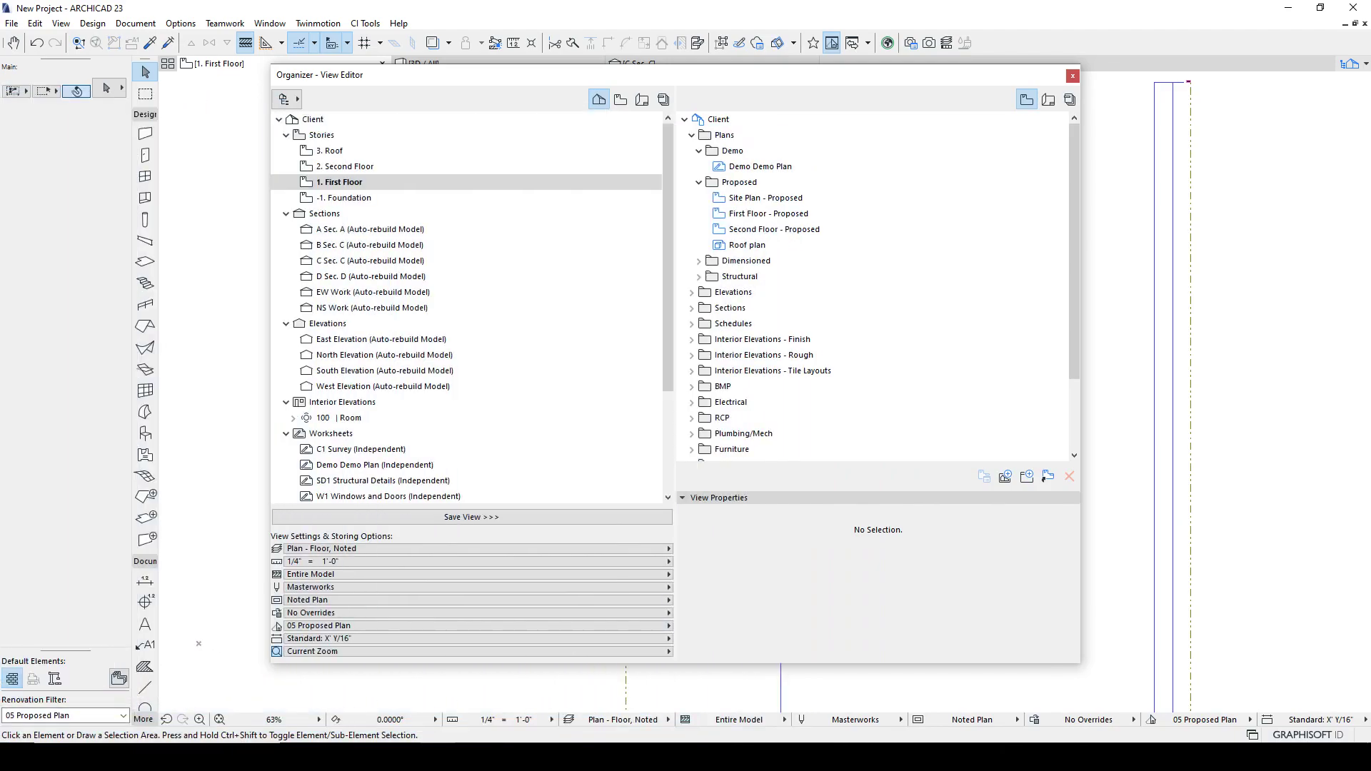
pyautogui.press('Escape')
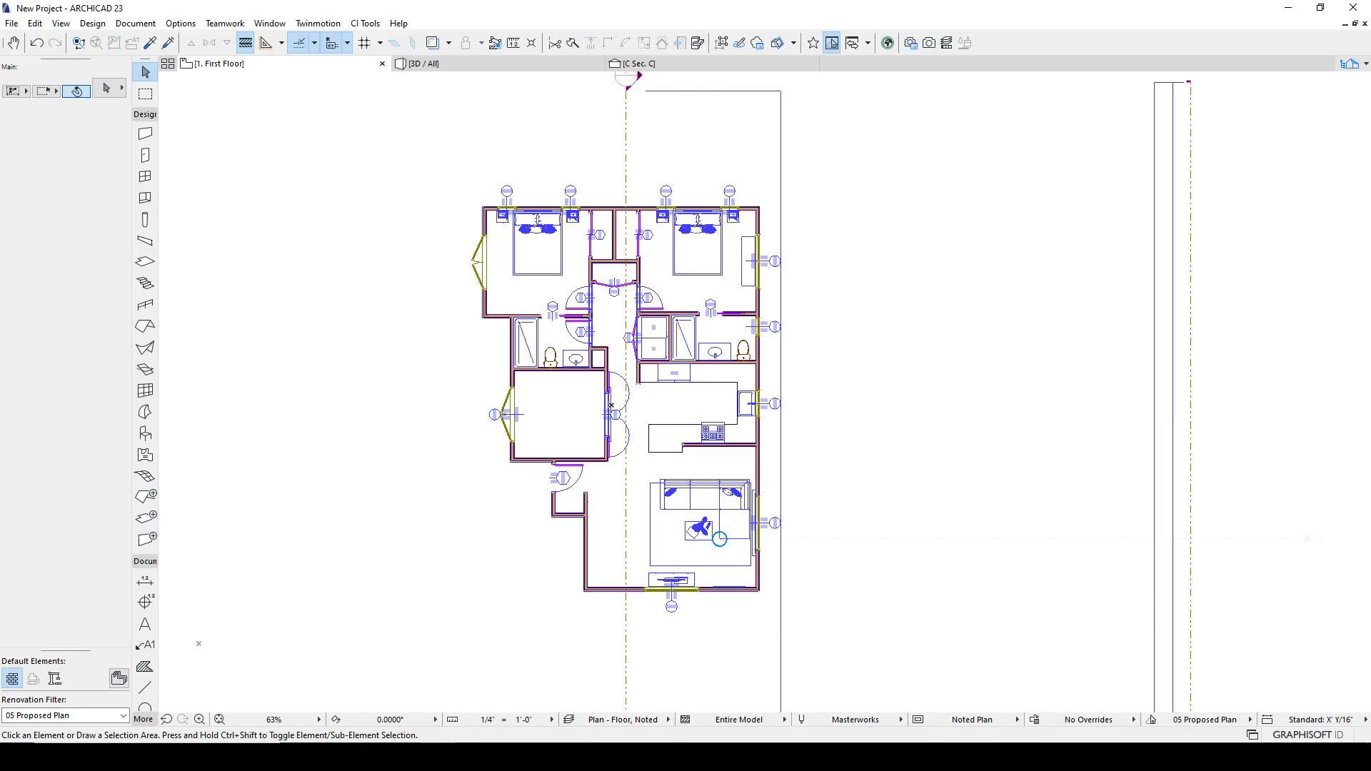
pyautogui.click(499, 719)
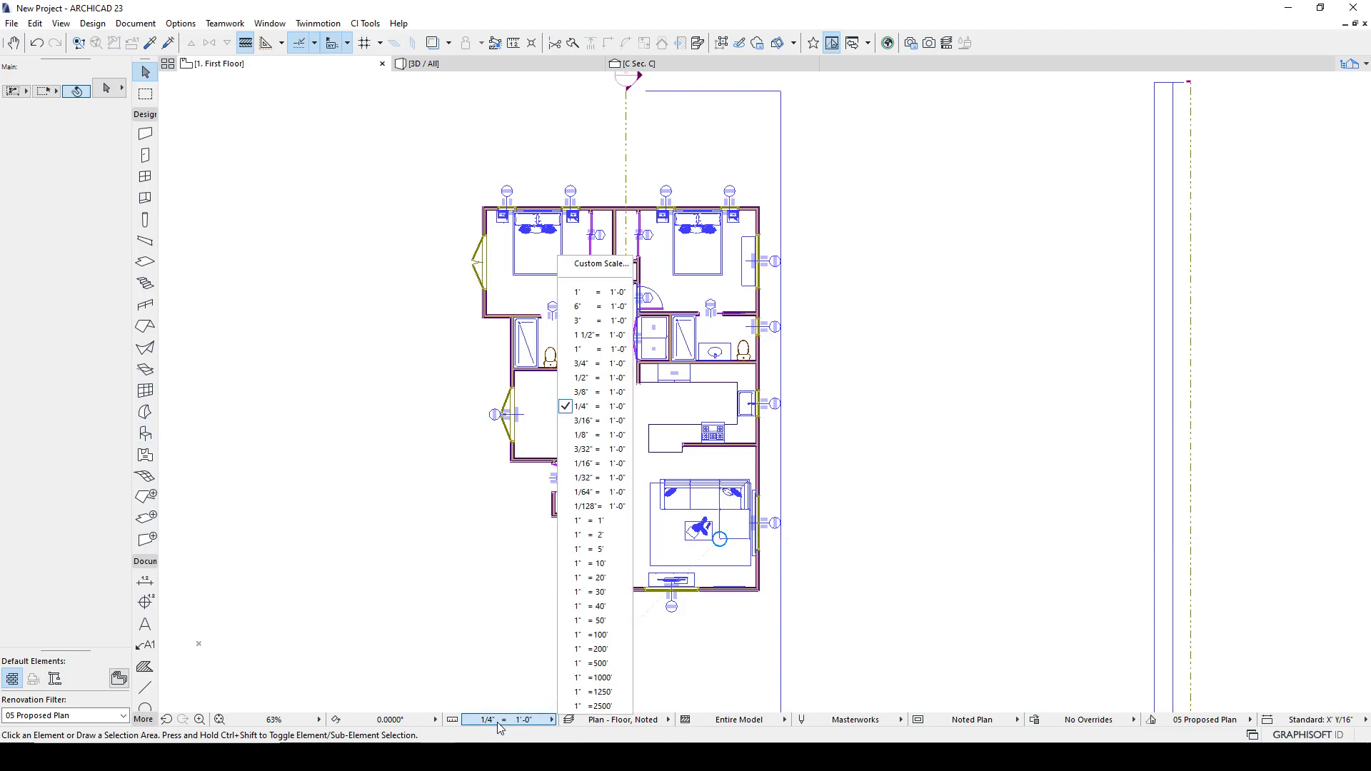
pyautogui.click(599, 437)
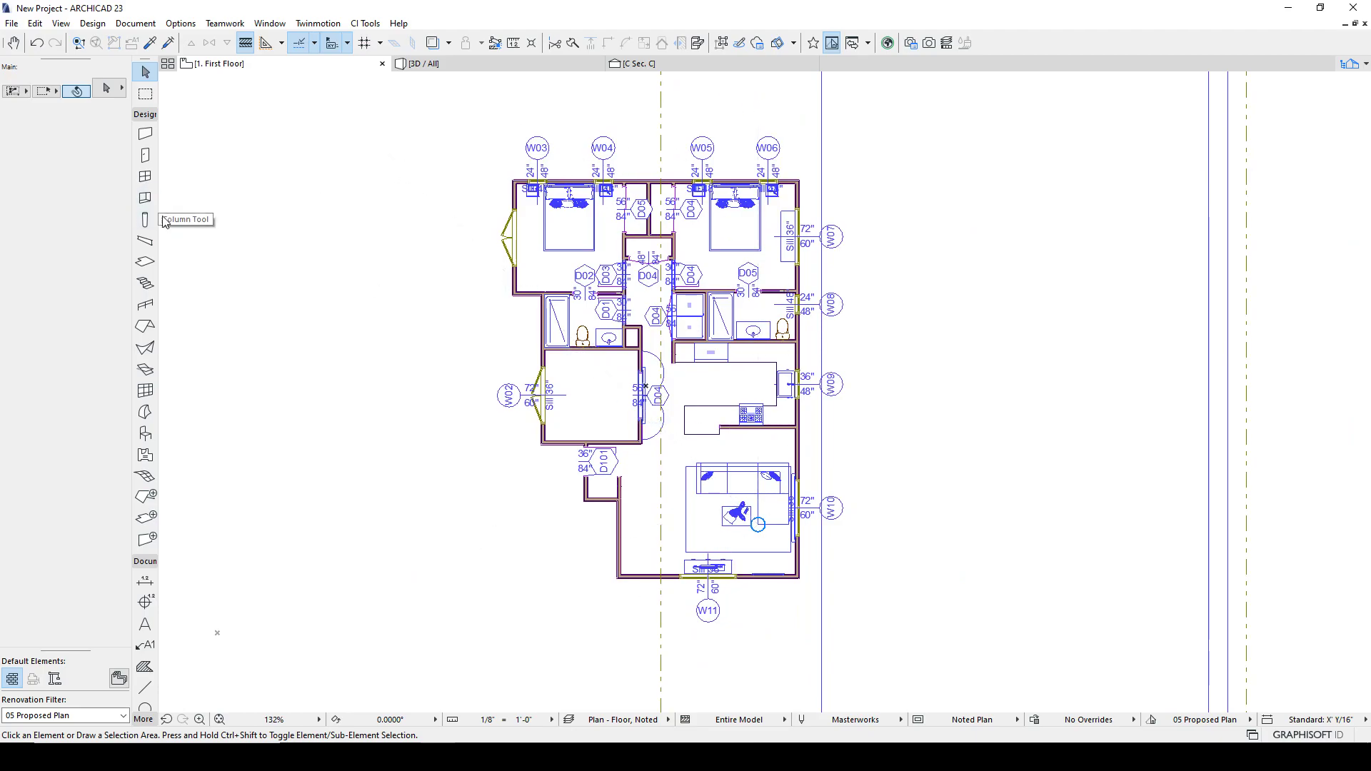
pyautogui.moveTo(0, 109); pyautogui.dragTo(798, 109)
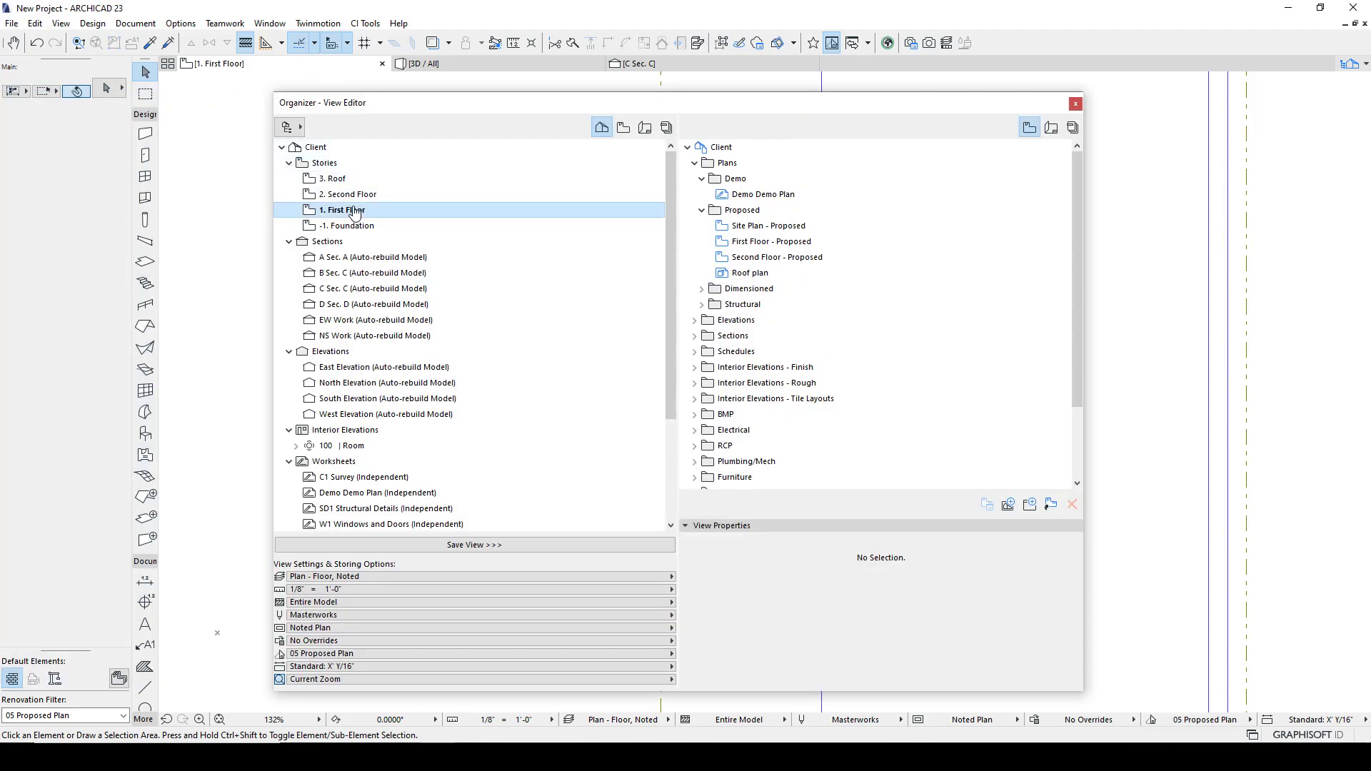
pyautogui.moveTo(437, 104); pyautogui.dragTo(484, 454)
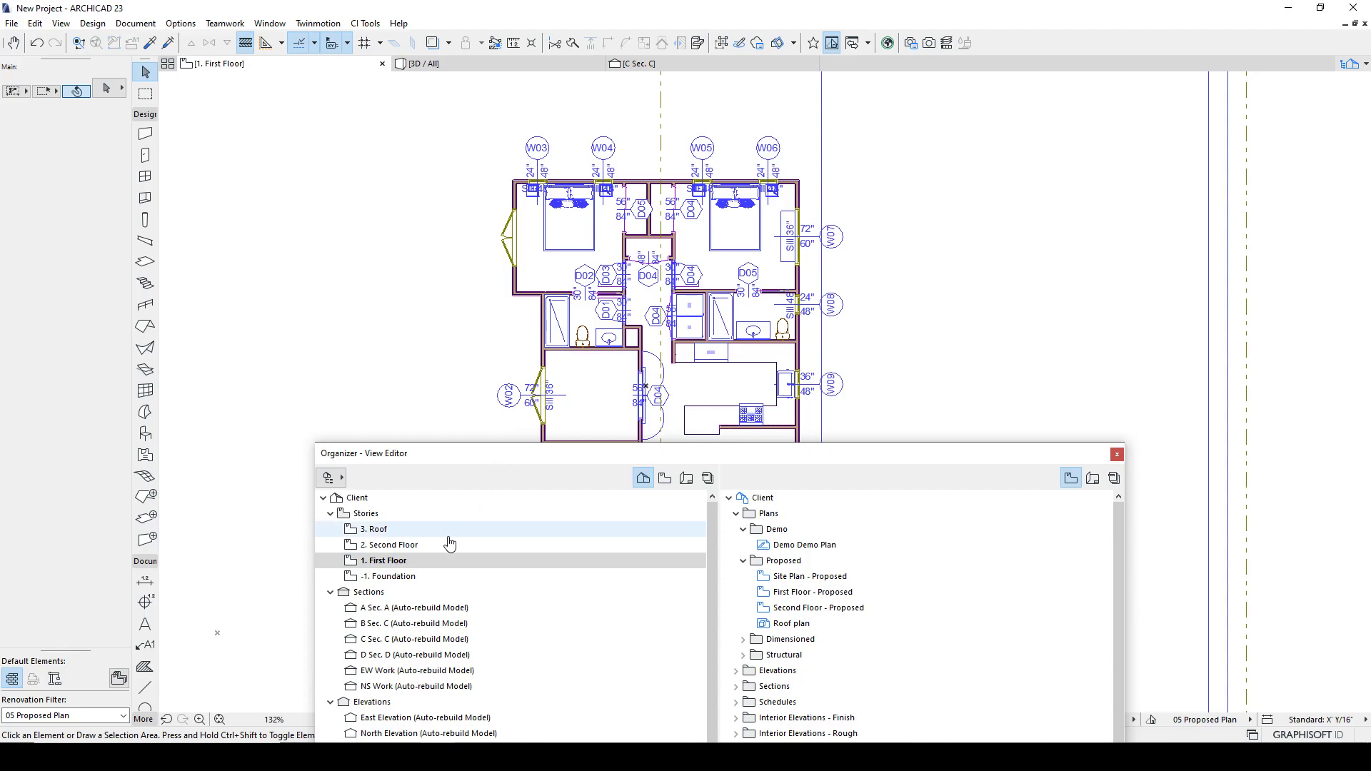
pyautogui.moveTo(477, 453); pyautogui.dragTo(416, 110)
# Set the floor plan scale to 1/4" = 1'-0" and shift the Organizer so part of the plan shows.
pyautogui.click(486, 719)
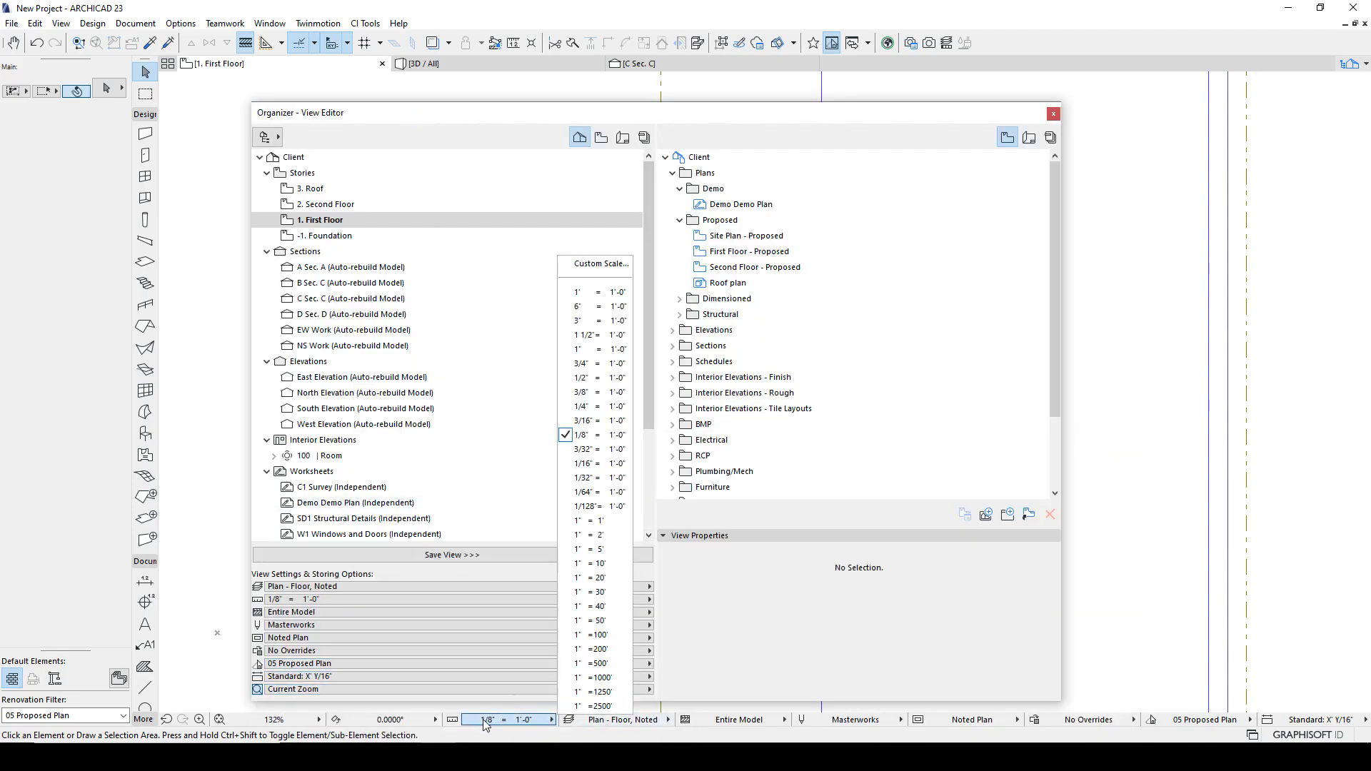
pyautogui.click(598, 409)
pyautogui.moveTo(602, 114); pyautogui.dragTo(655, 187)
pyautogui.scroll(-3, 720, 202)
pyautogui.scroll(1, 720, 202)
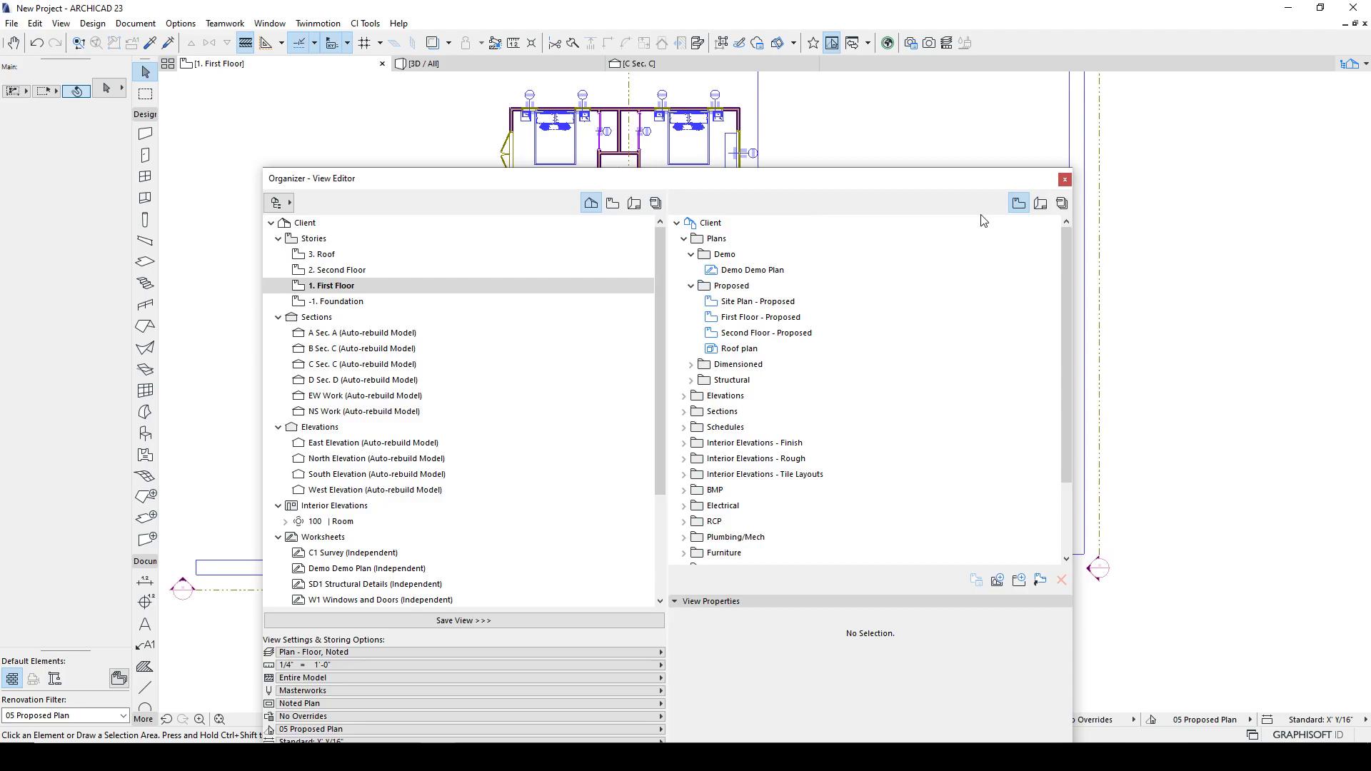
# Compare the Project Map and View Map in the Organizer, leaving the View Map shown on both sides.
pyautogui.click(612, 203)
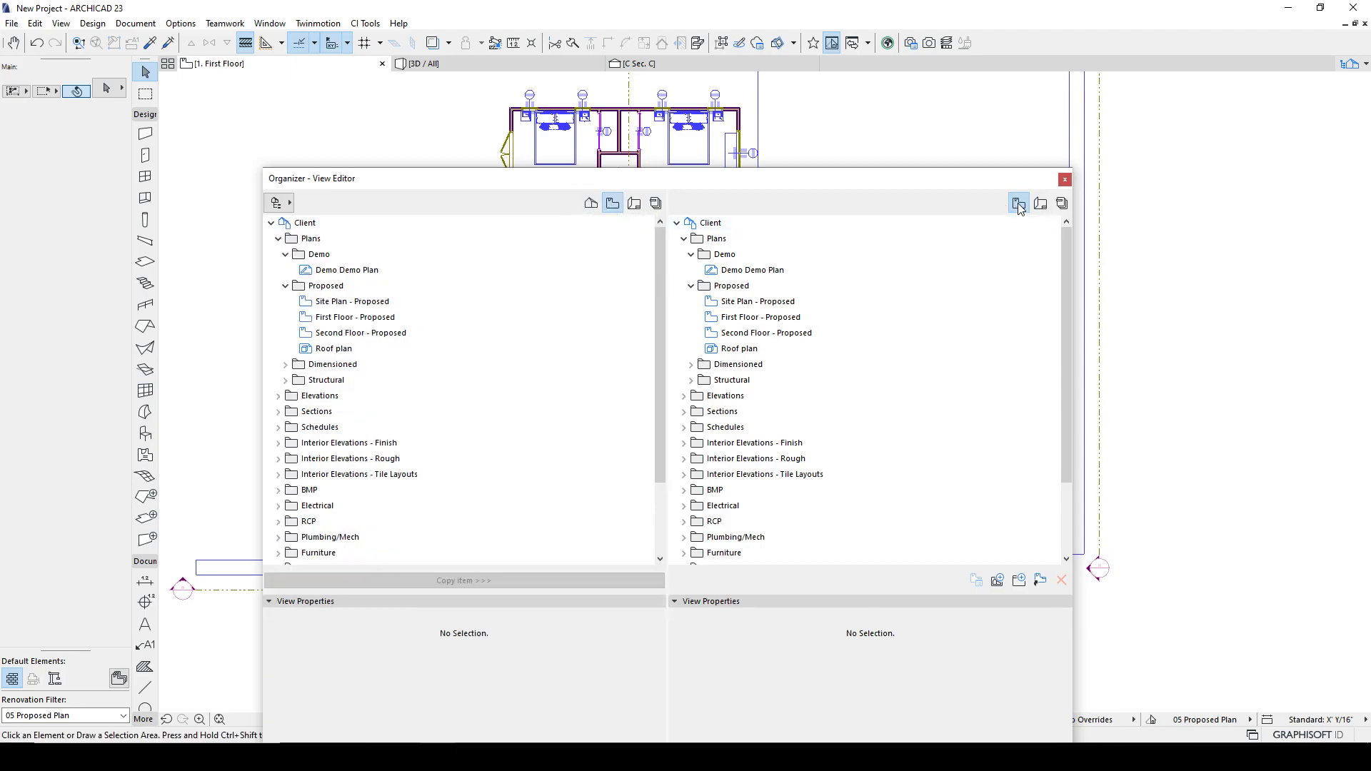
pyautogui.click(590, 204)
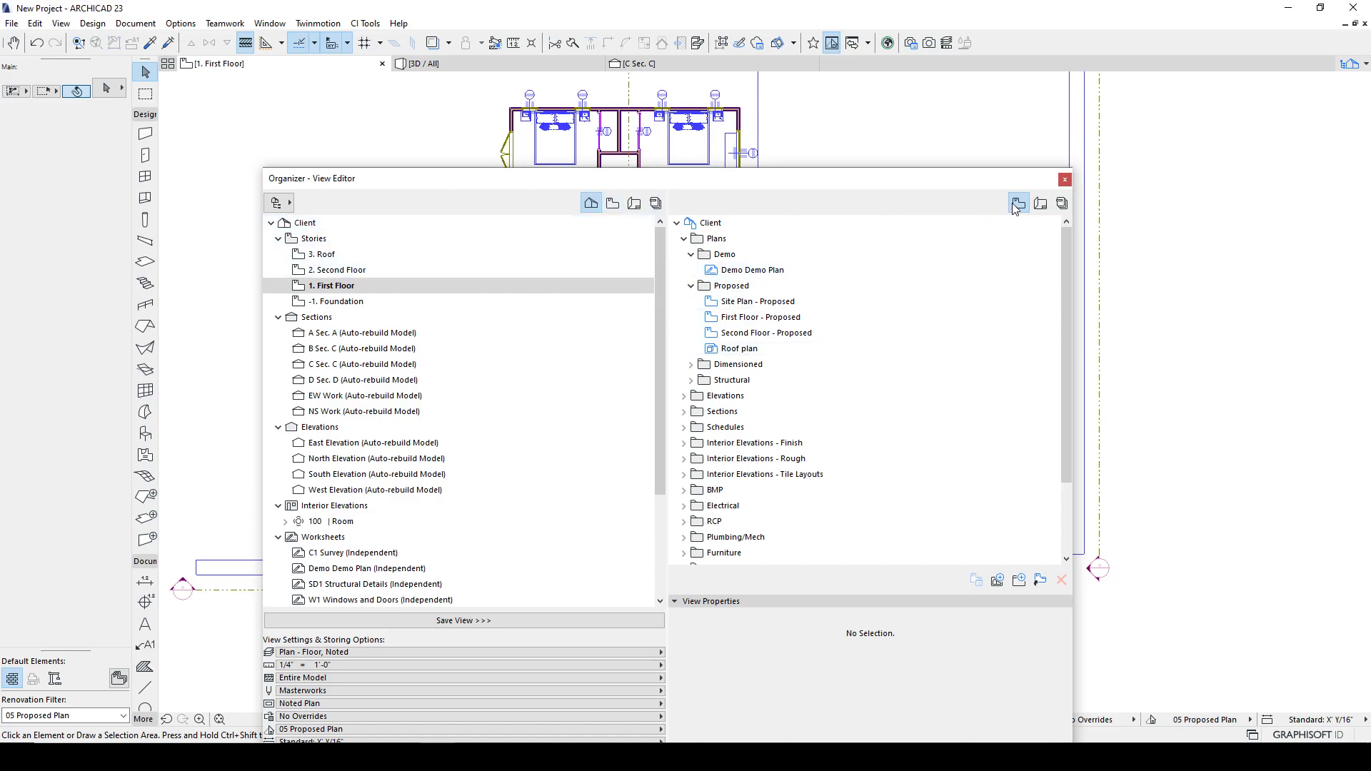
pyautogui.click(612, 204)
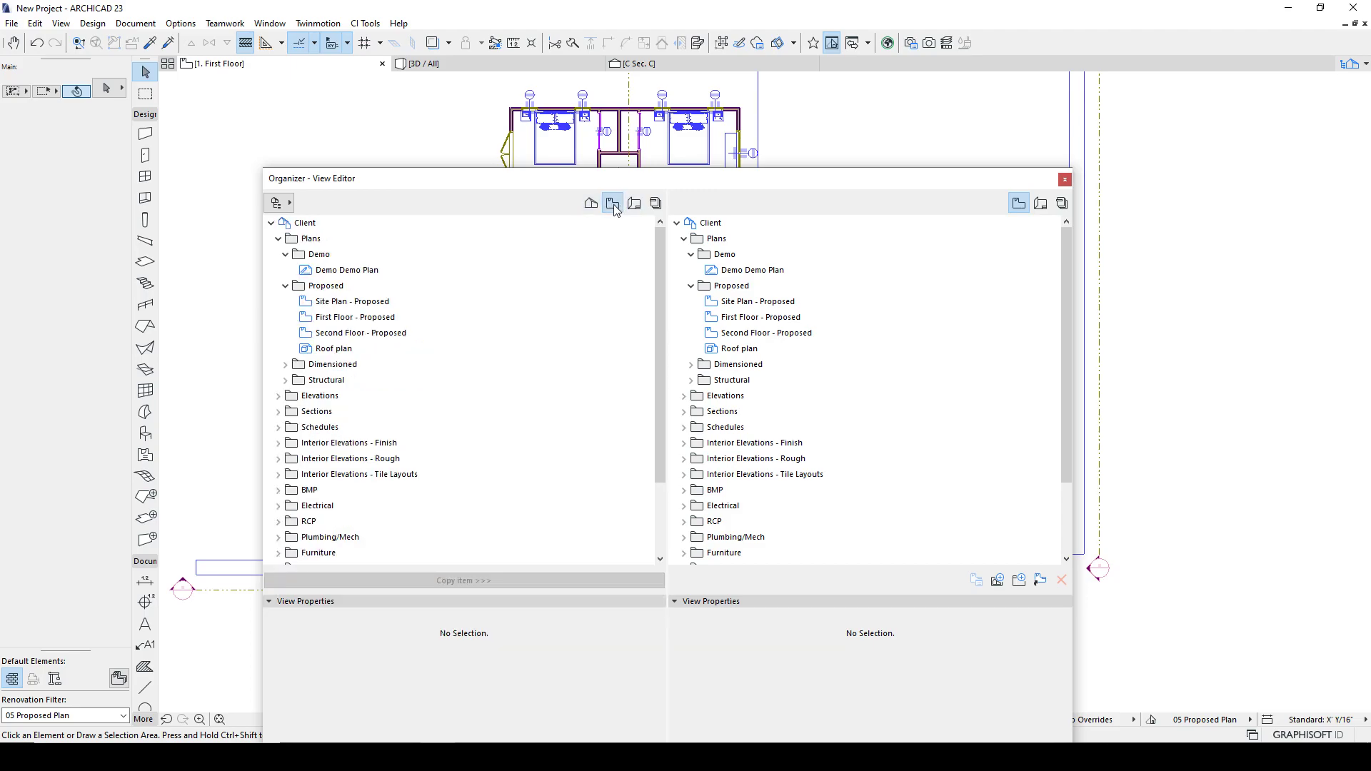
pyautogui.moveTo(555, 185); pyautogui.dragTo(590, 134)
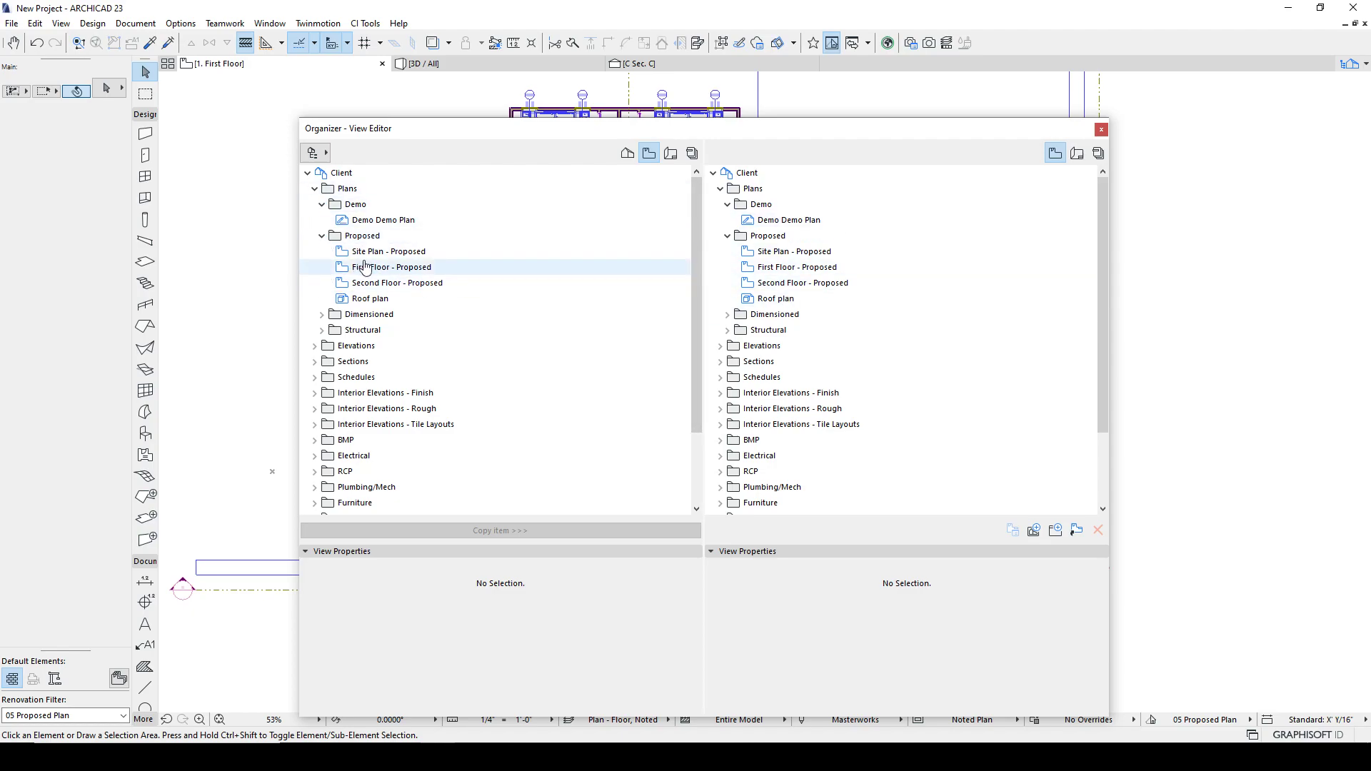
# Review the view properties of the site, first floor, second floor and roof plans in the Proposed folder.
pyautogui.click(363, 266)
pyautogui.moveTo(425, 135); pyautogui.dragTo(430, 100)
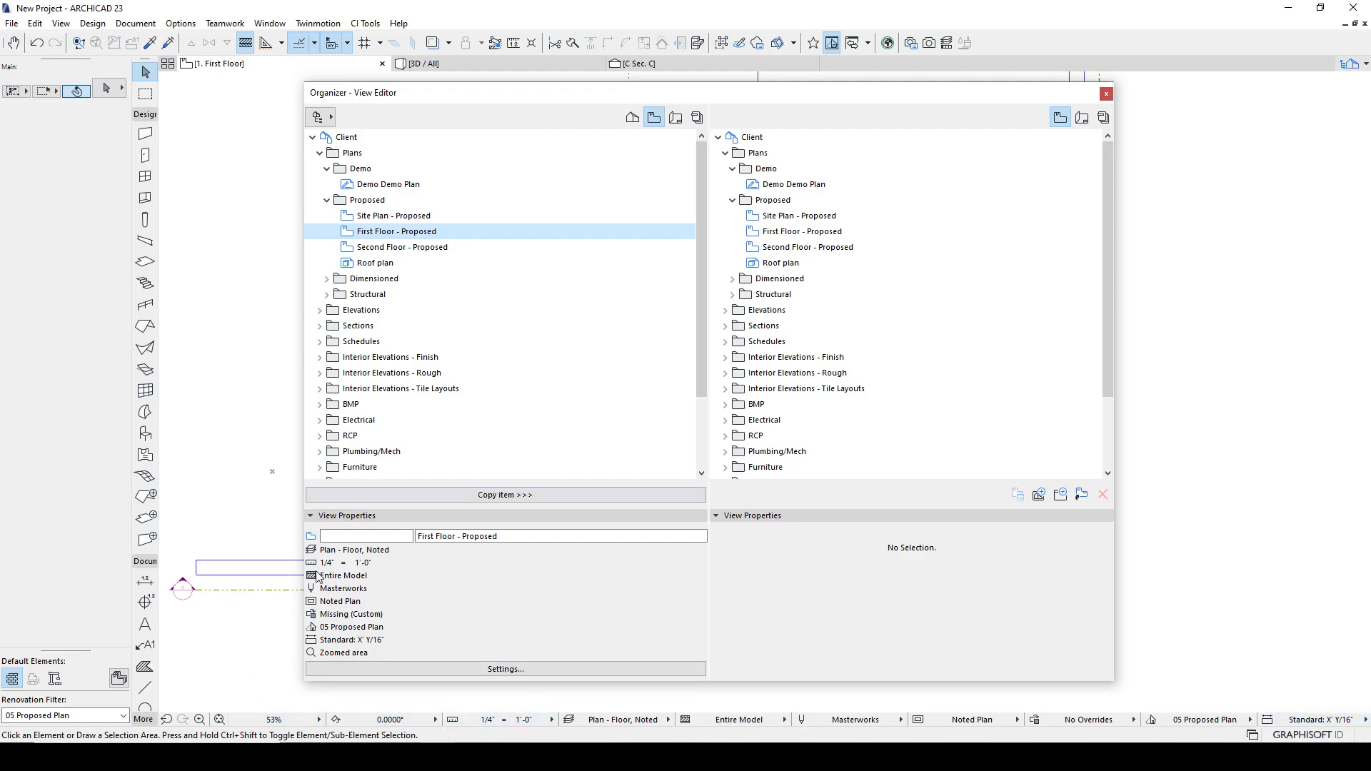
pyautogui.click(371, 217)
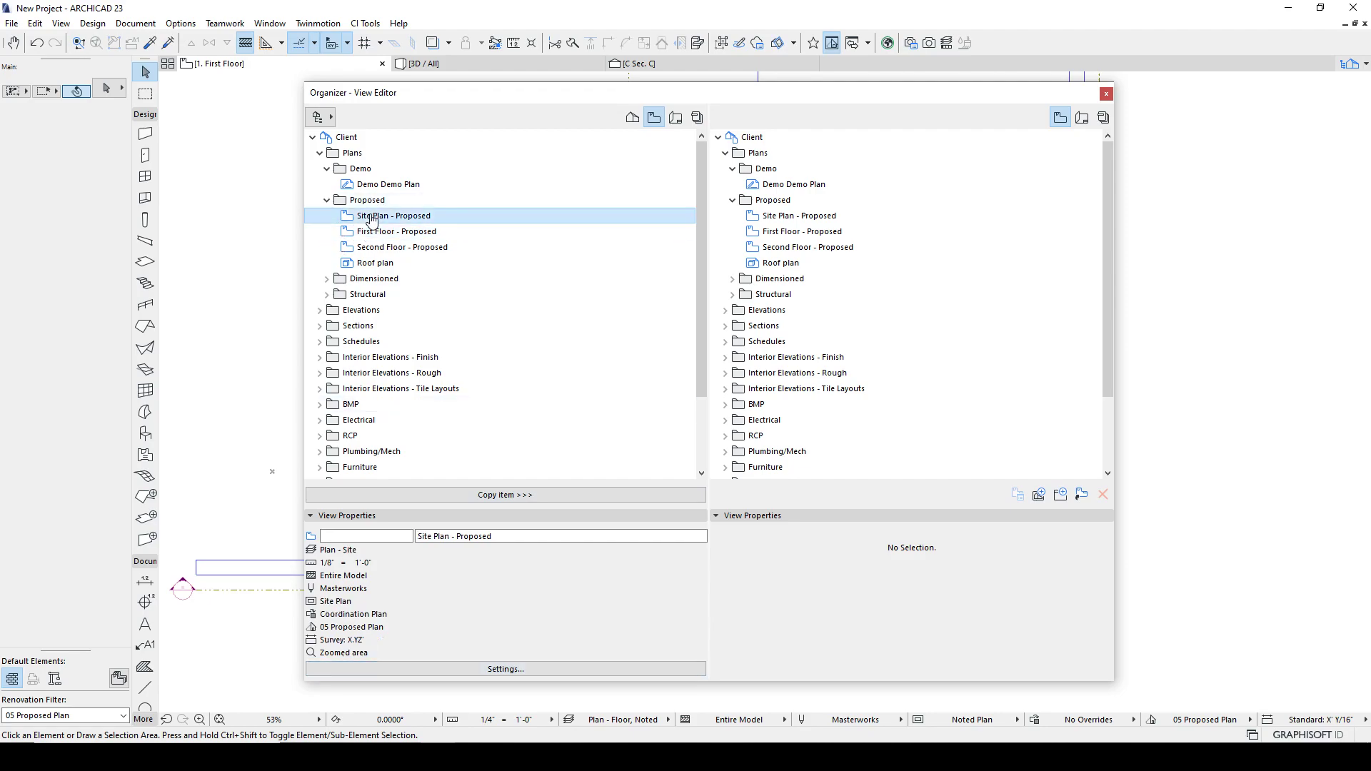
pyautogui.press('Down')
pyautogui.press('Down')
pyautogui.press('Down')
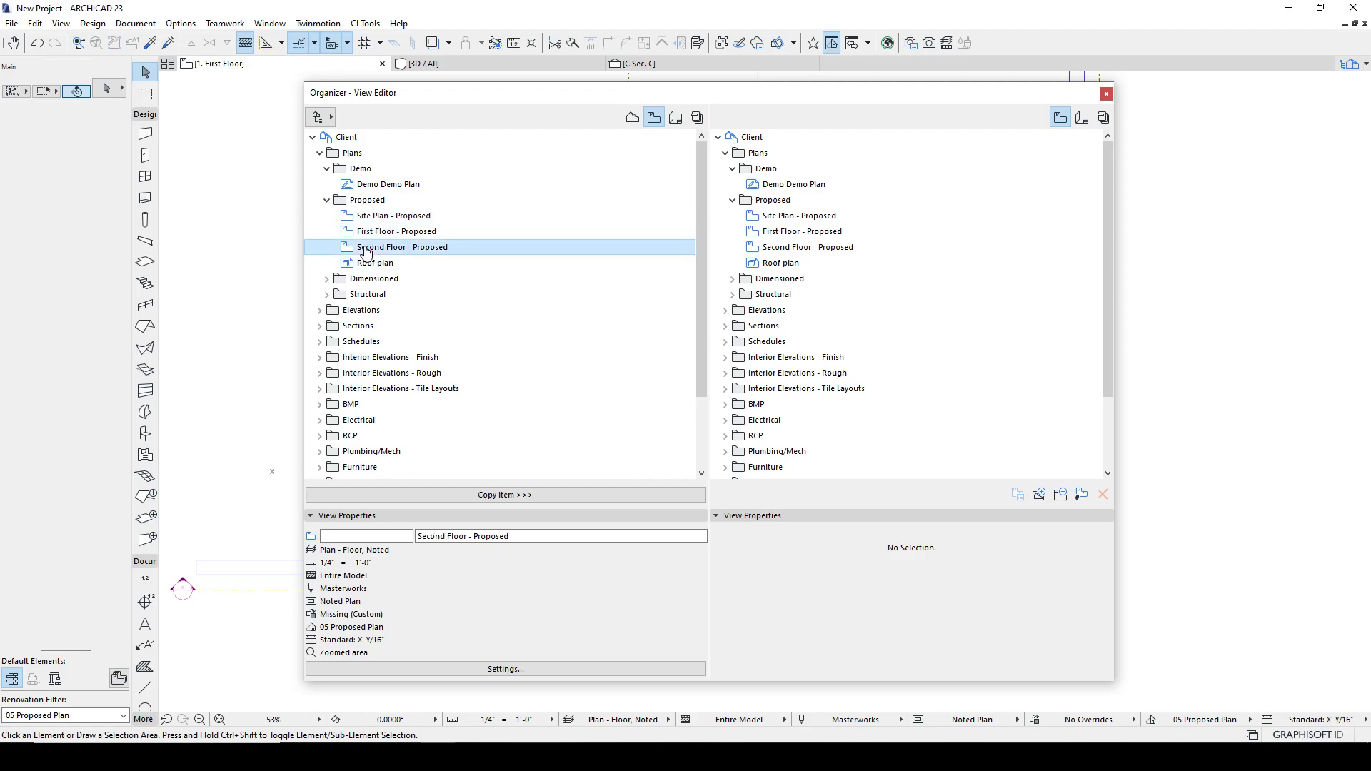
pyautogui.press('Up')
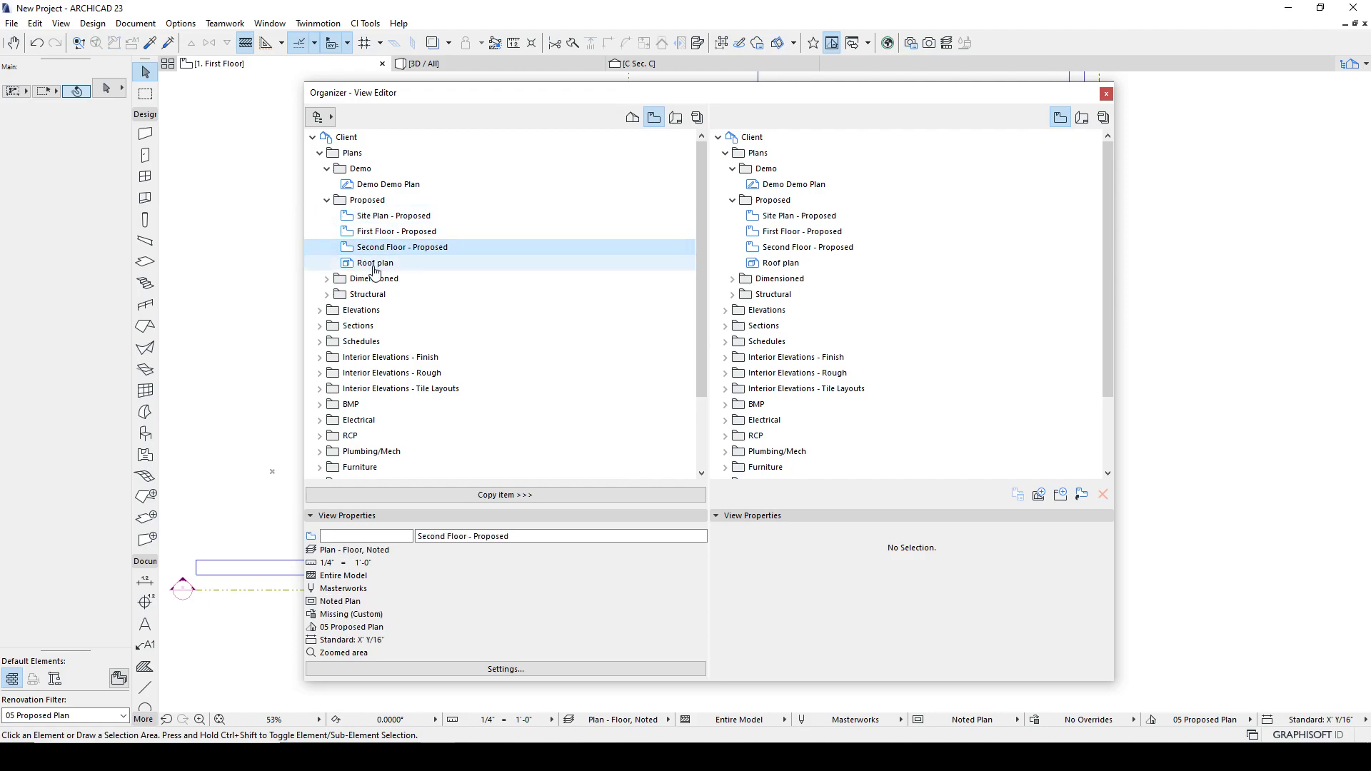
pyautogui.click(378, 264)
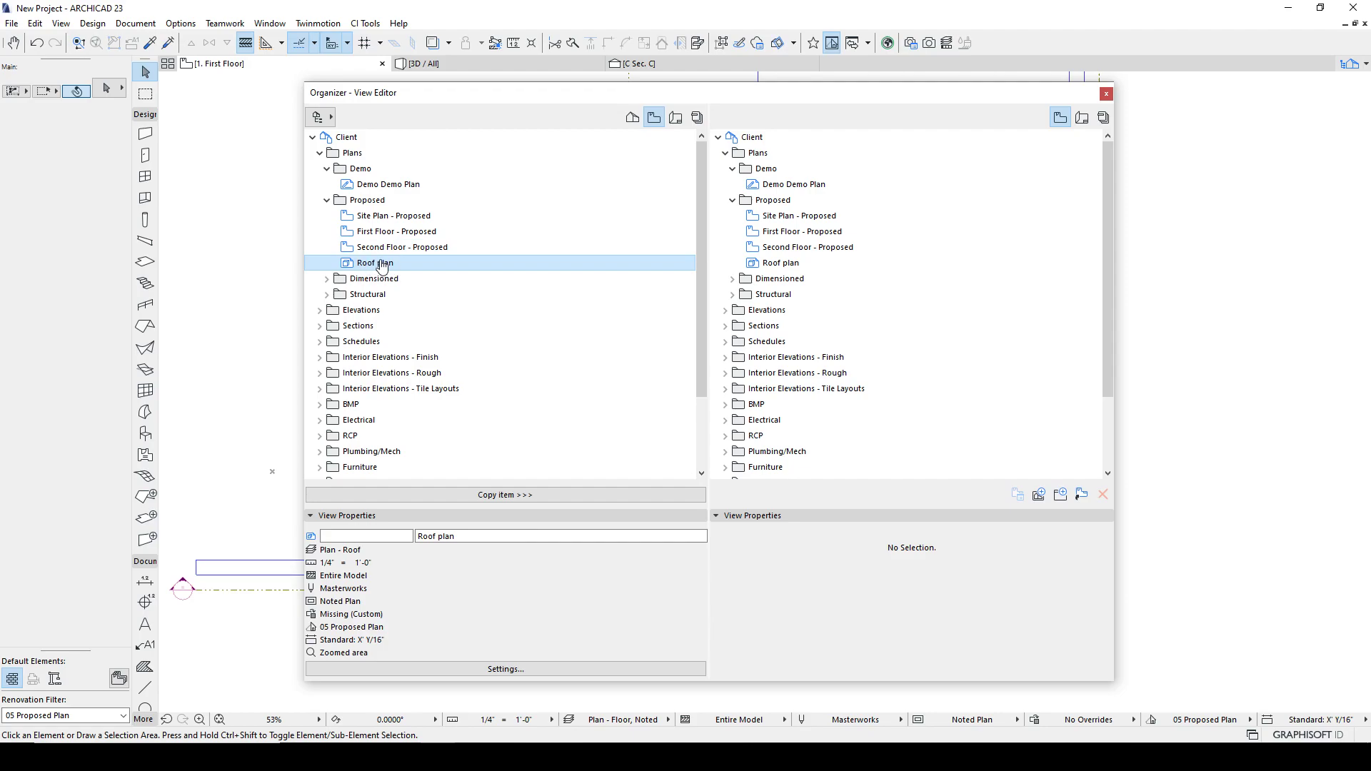
pyautogui.click(381, 217)
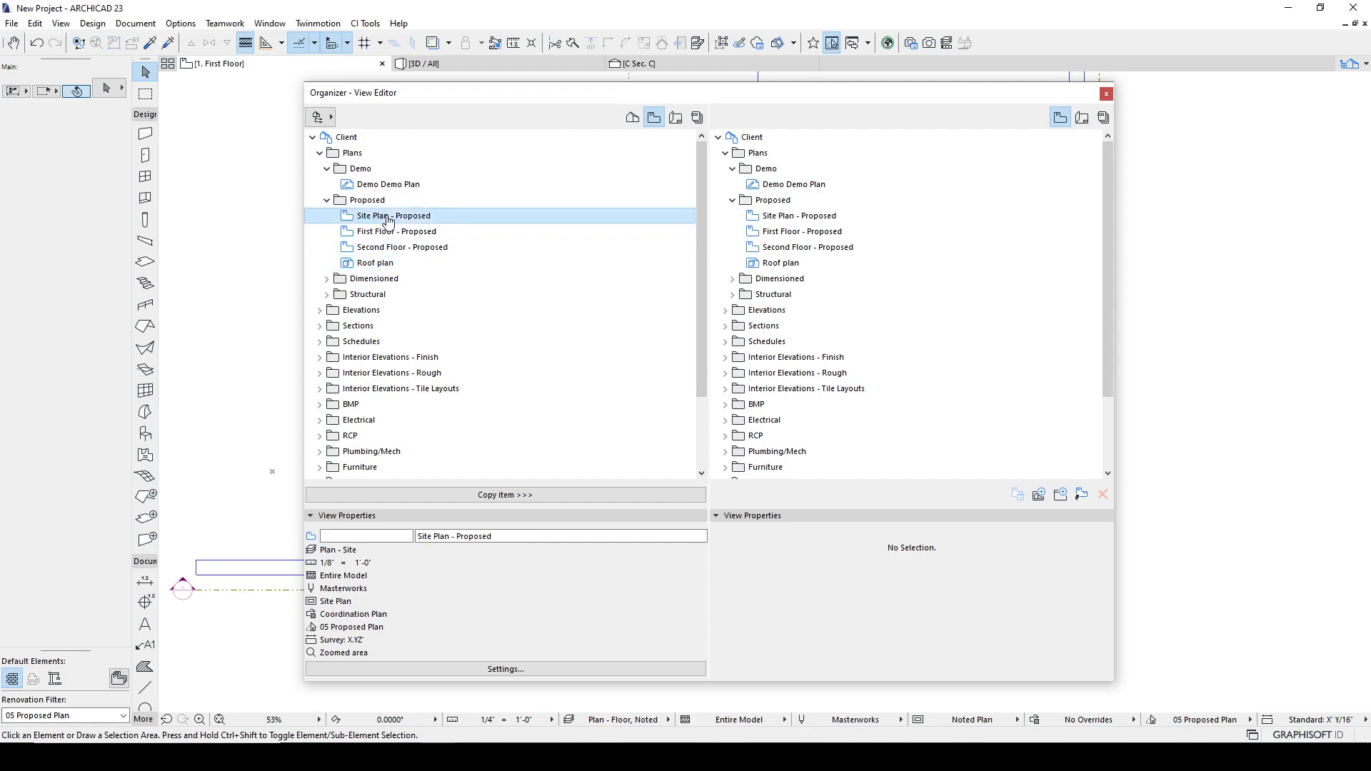
pyautogui.click(355, 537)
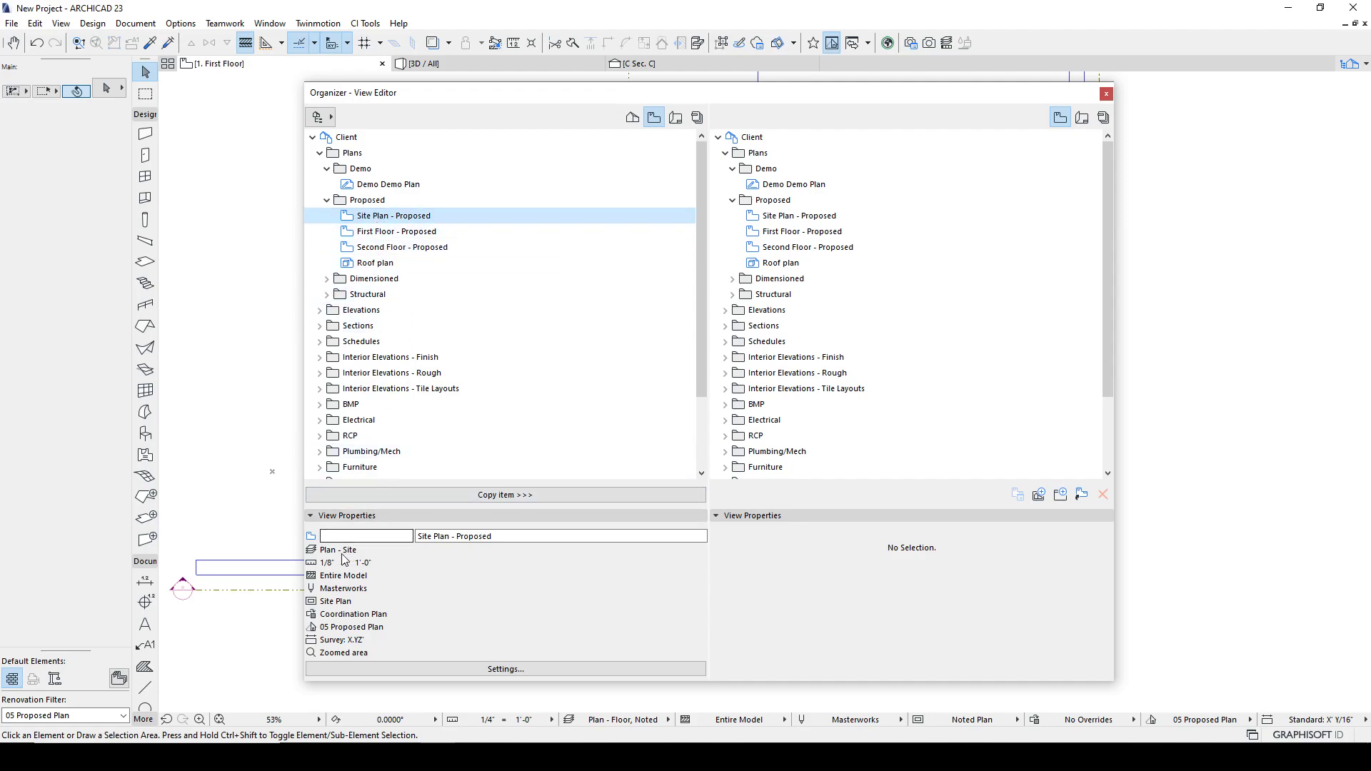
# Inspect the View Settings of the First Floor - Proposed view and accept them without changes.
pyautogui.click(397, 231)
pyautogui.click(382, 668)
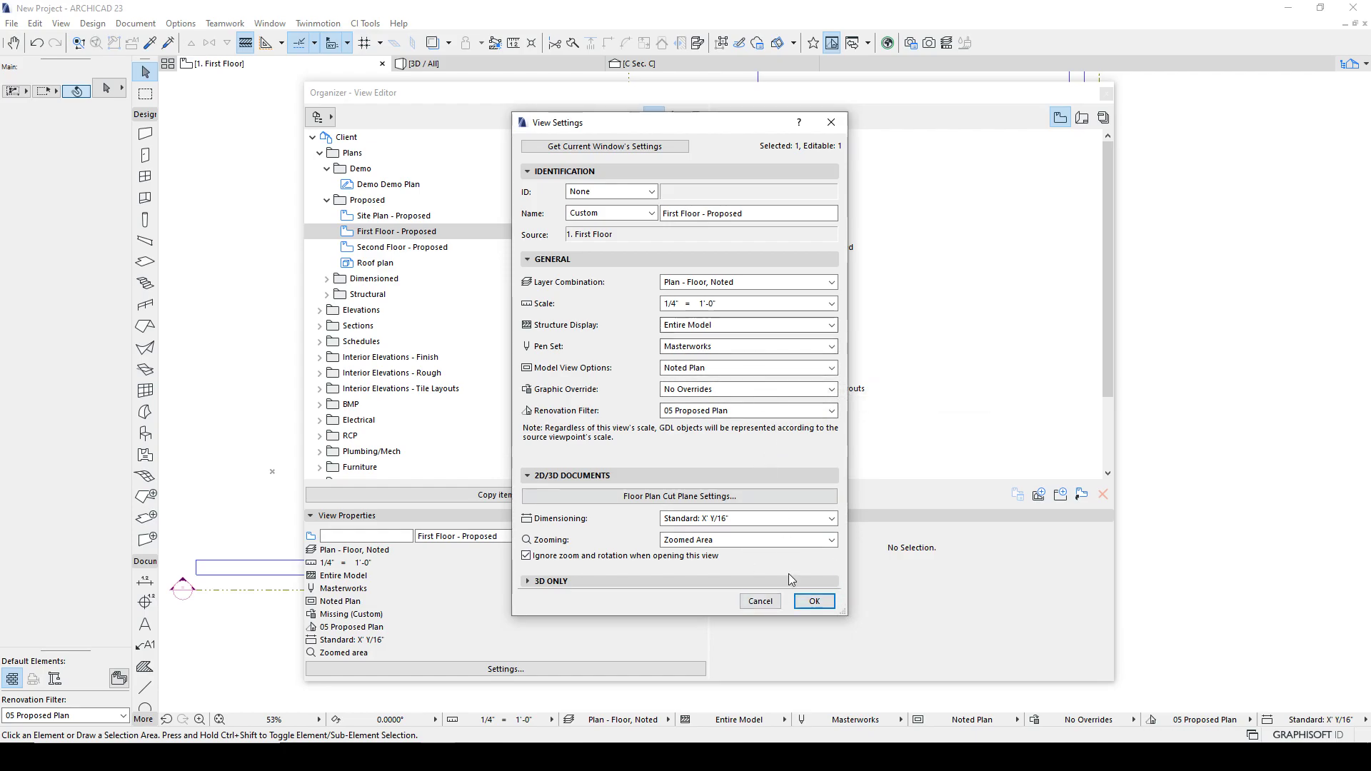
pyautogui.click(814, 601)
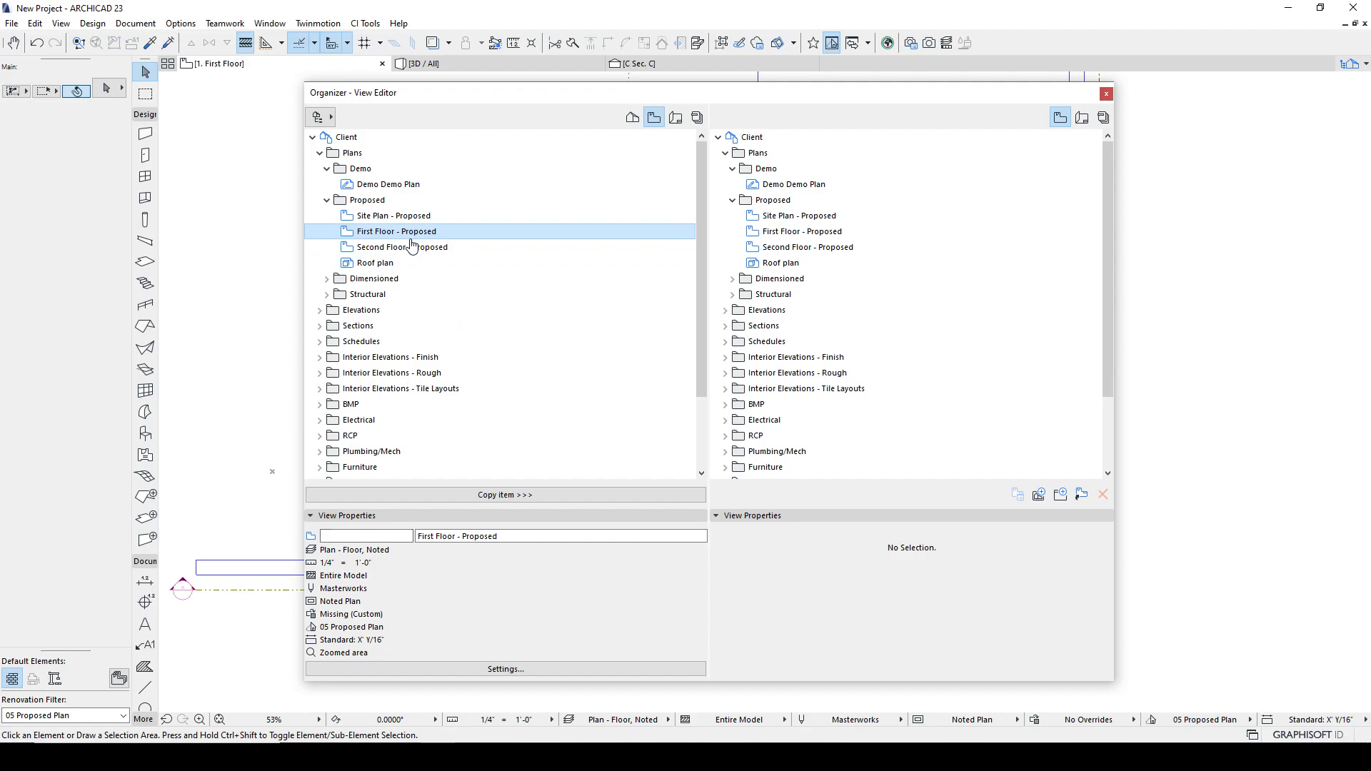
pyautogui.click(392, 216)
pyautogui.click(389, 231)
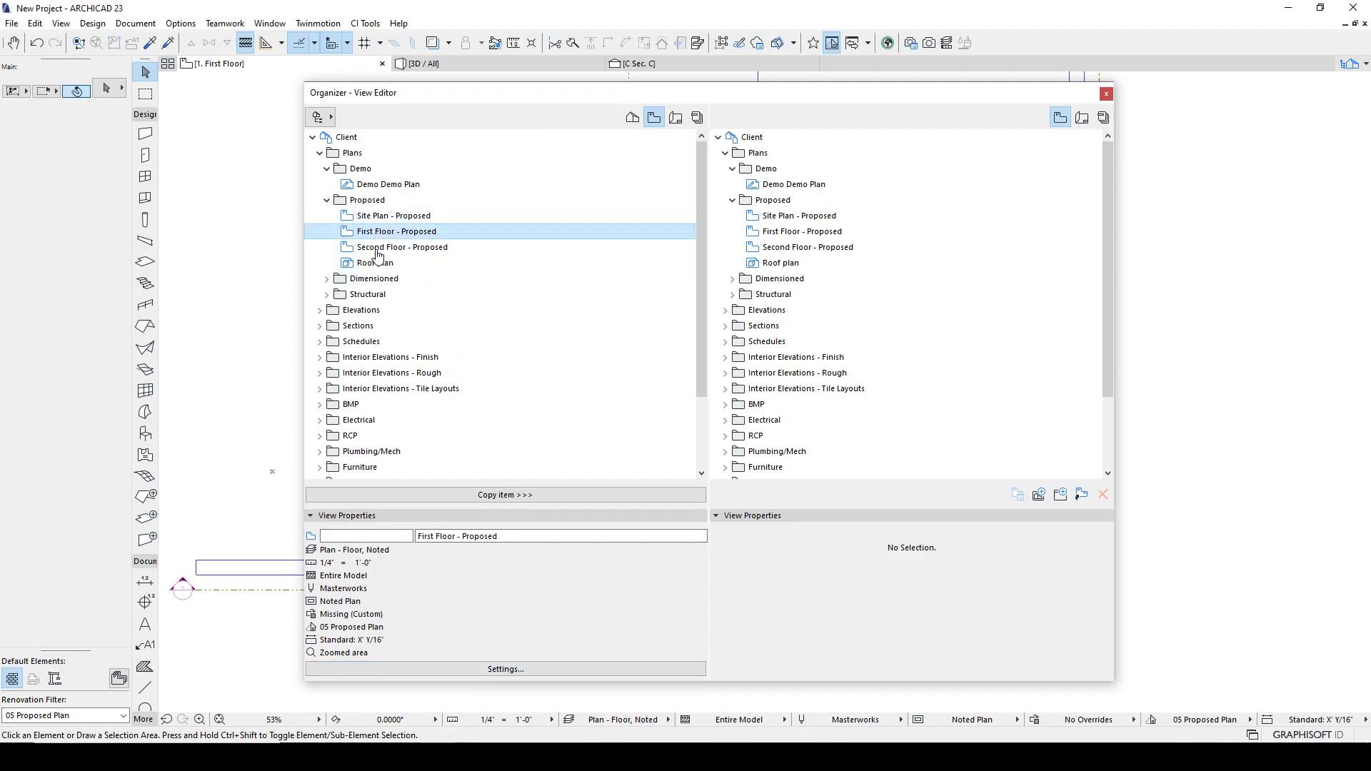
pyautogui.click(459, 669)
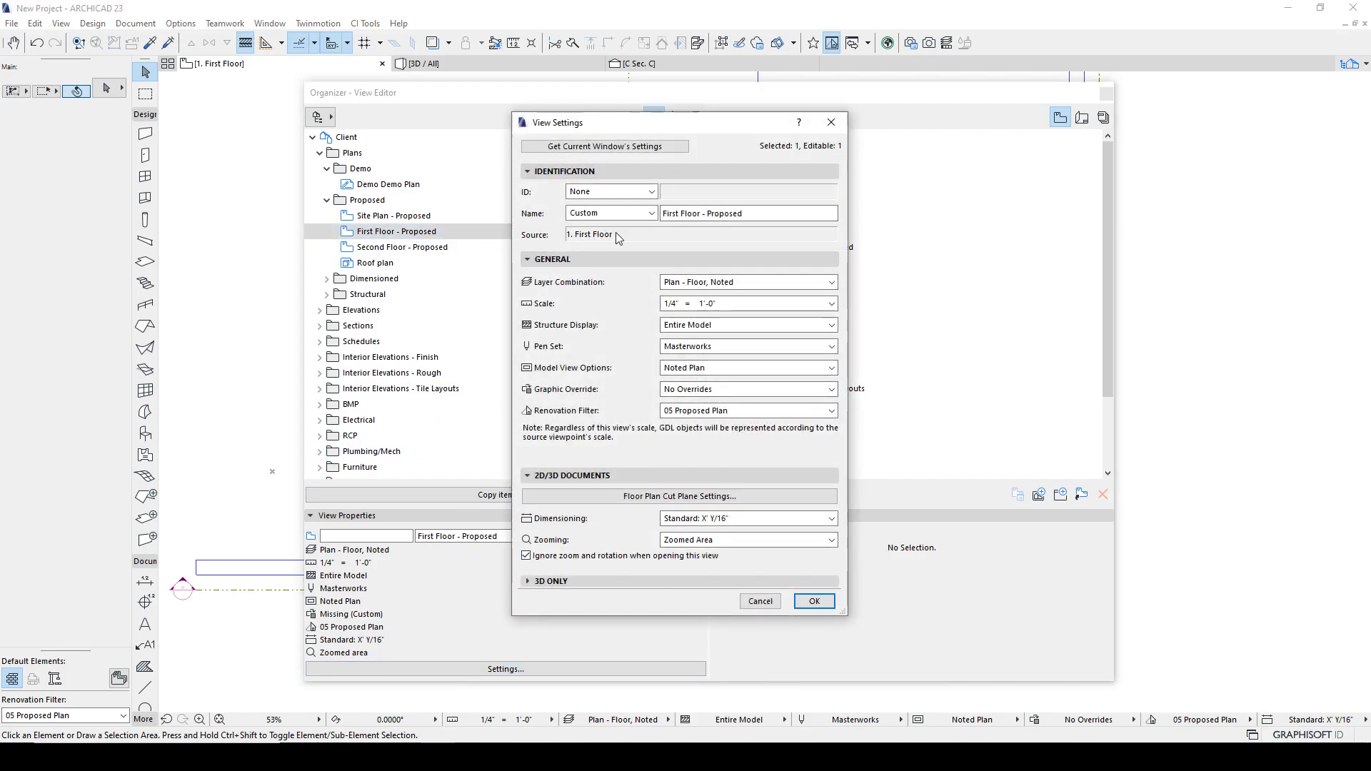
pyautogui.click(804, 602)
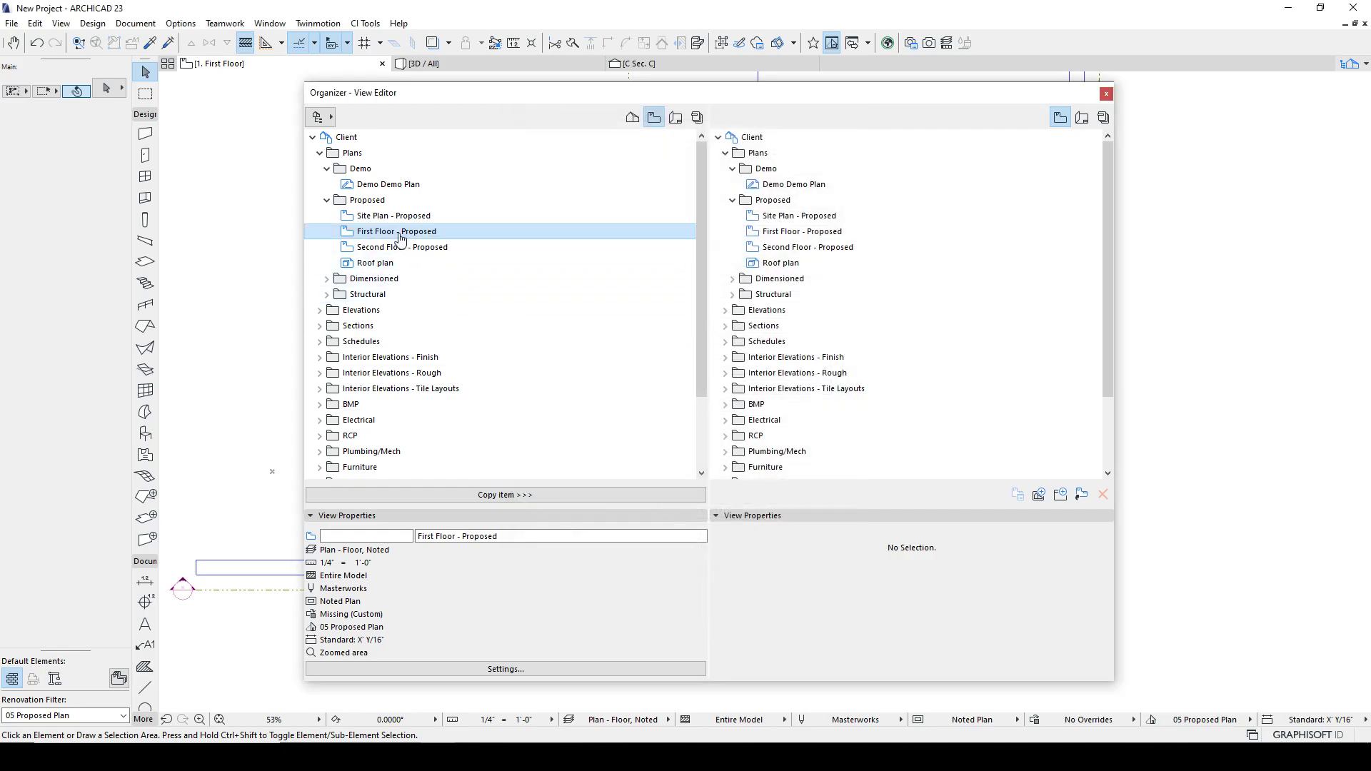
# Inspect the View Settings of the Site Plan - Proposed and Roof plan views, cancelling each without changes.
pyautogui.click(380, 217)
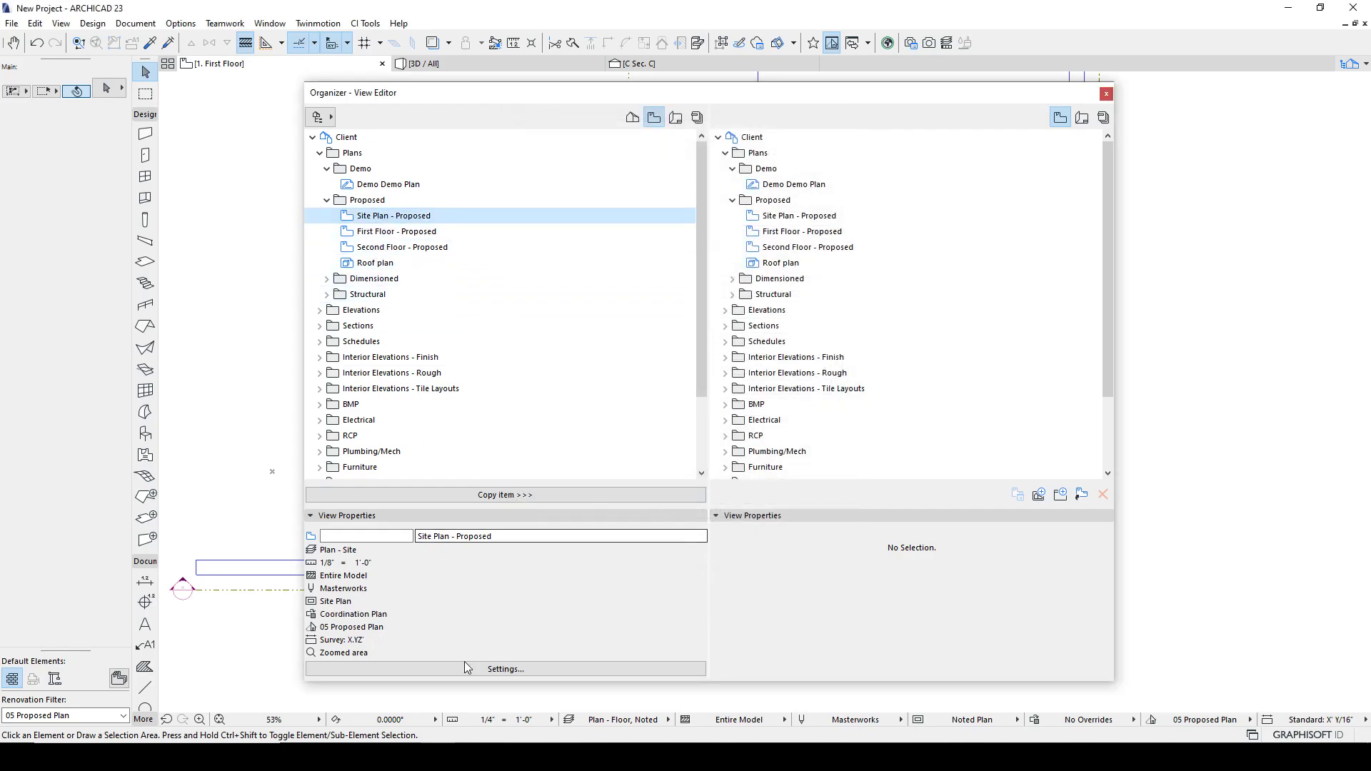
pyautogui.click(506, 669)
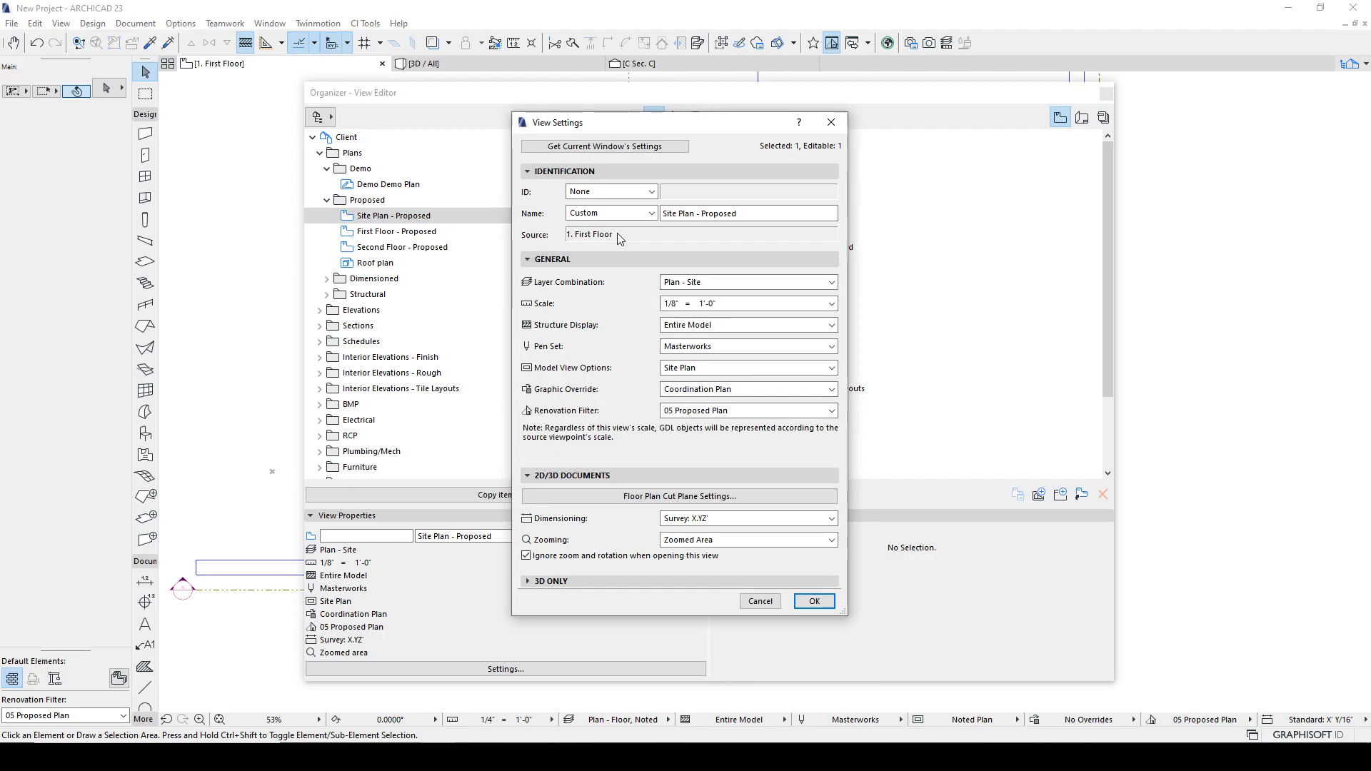
pyautogui.click(758, 601)
pyautogui.click(364, 263)
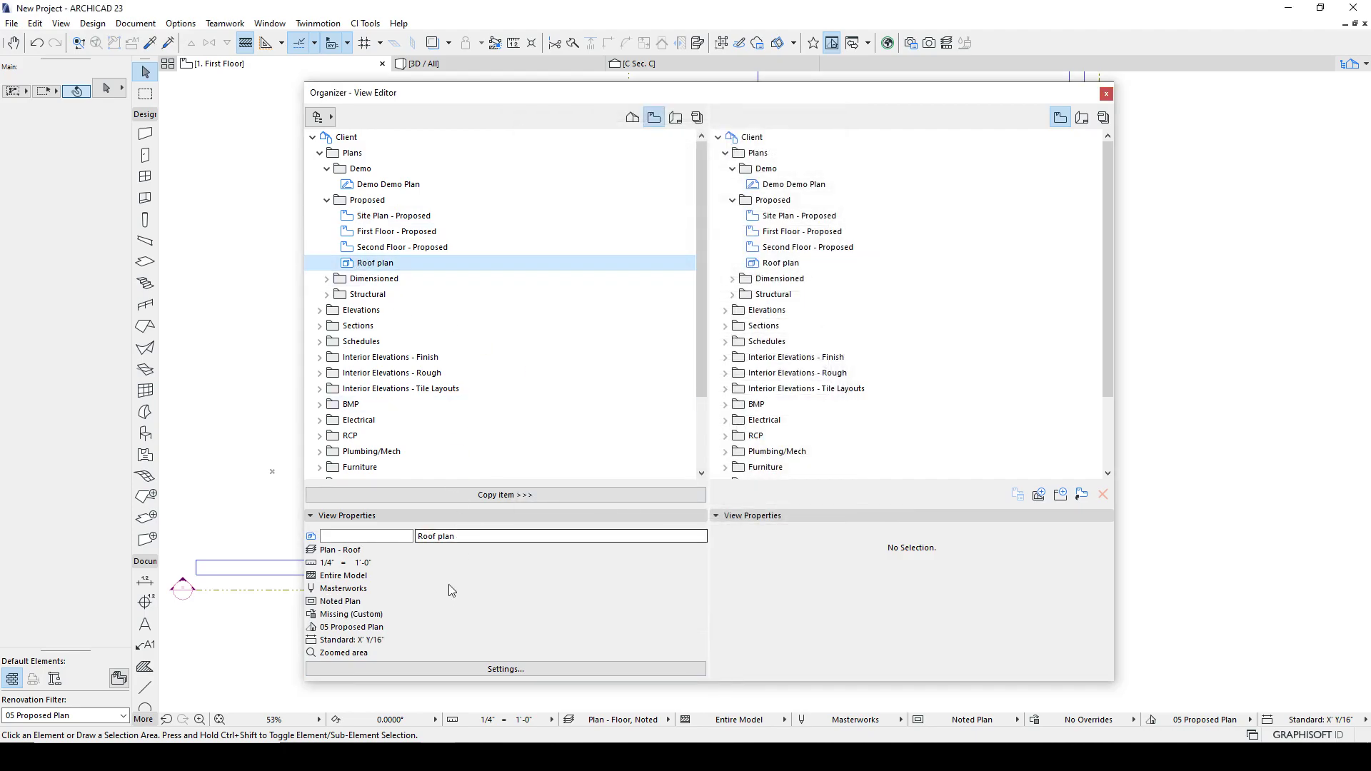
pyautogui.click(442, 668)
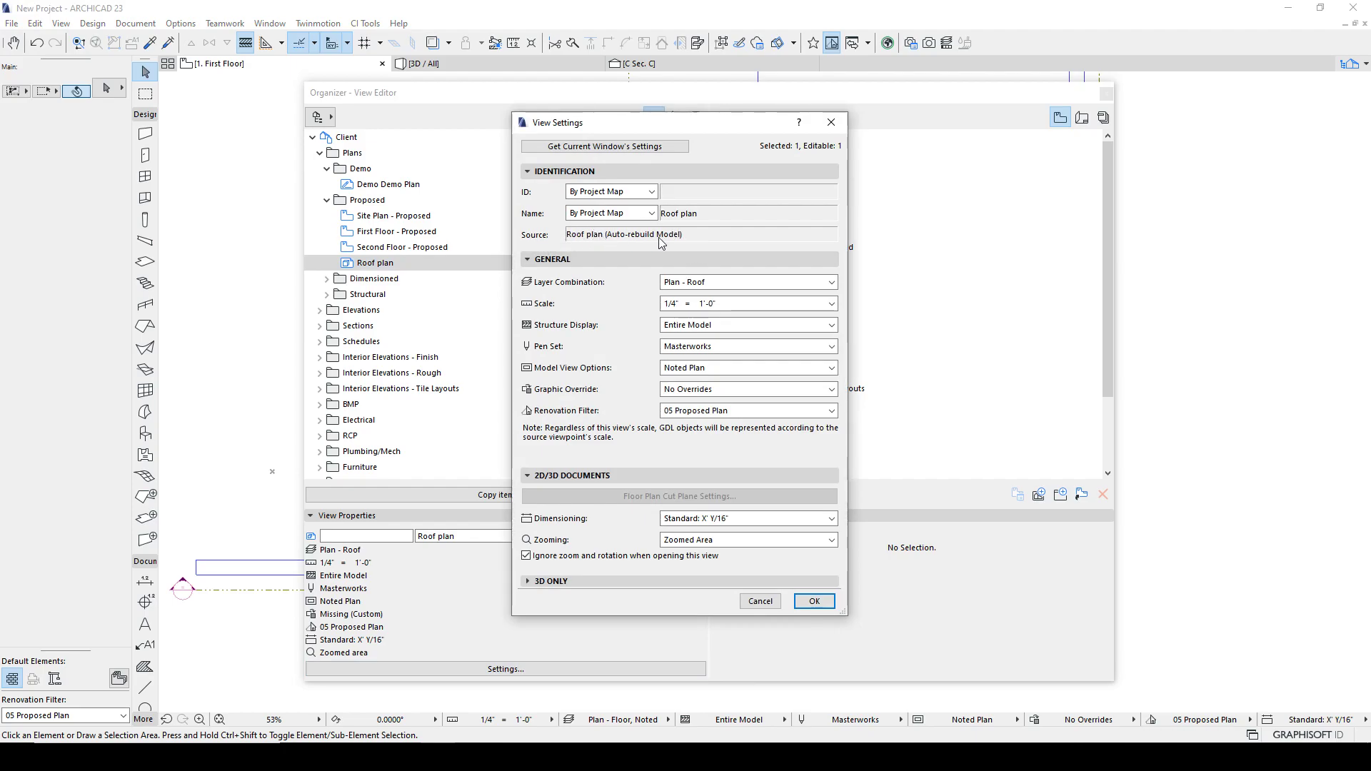
pyautogui.click(760, 601)
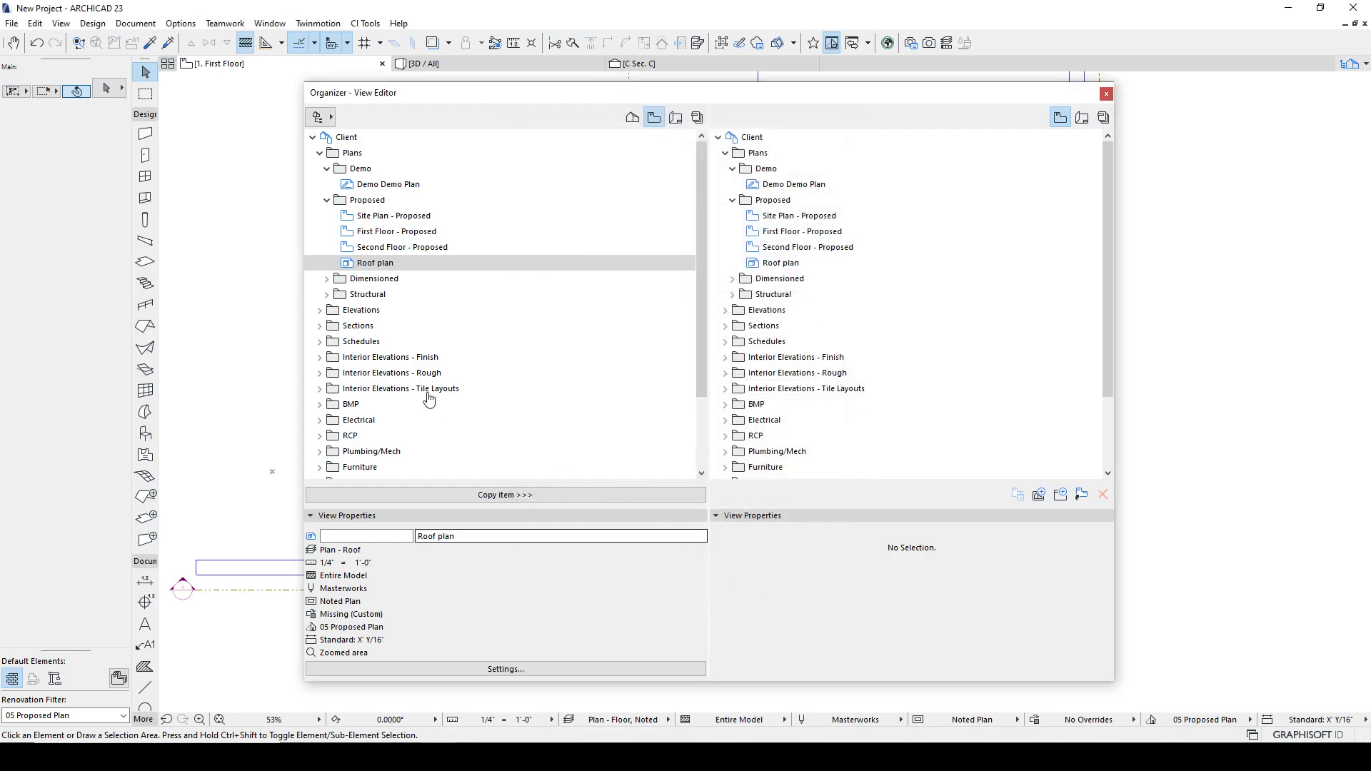
# Open the First Floor - Proposed view and shift the Organizer down to expose the whole plan.
pyautogui.click(365, 215)
pyautogui.click(371, 232)
pyautogui.click(379, 247)
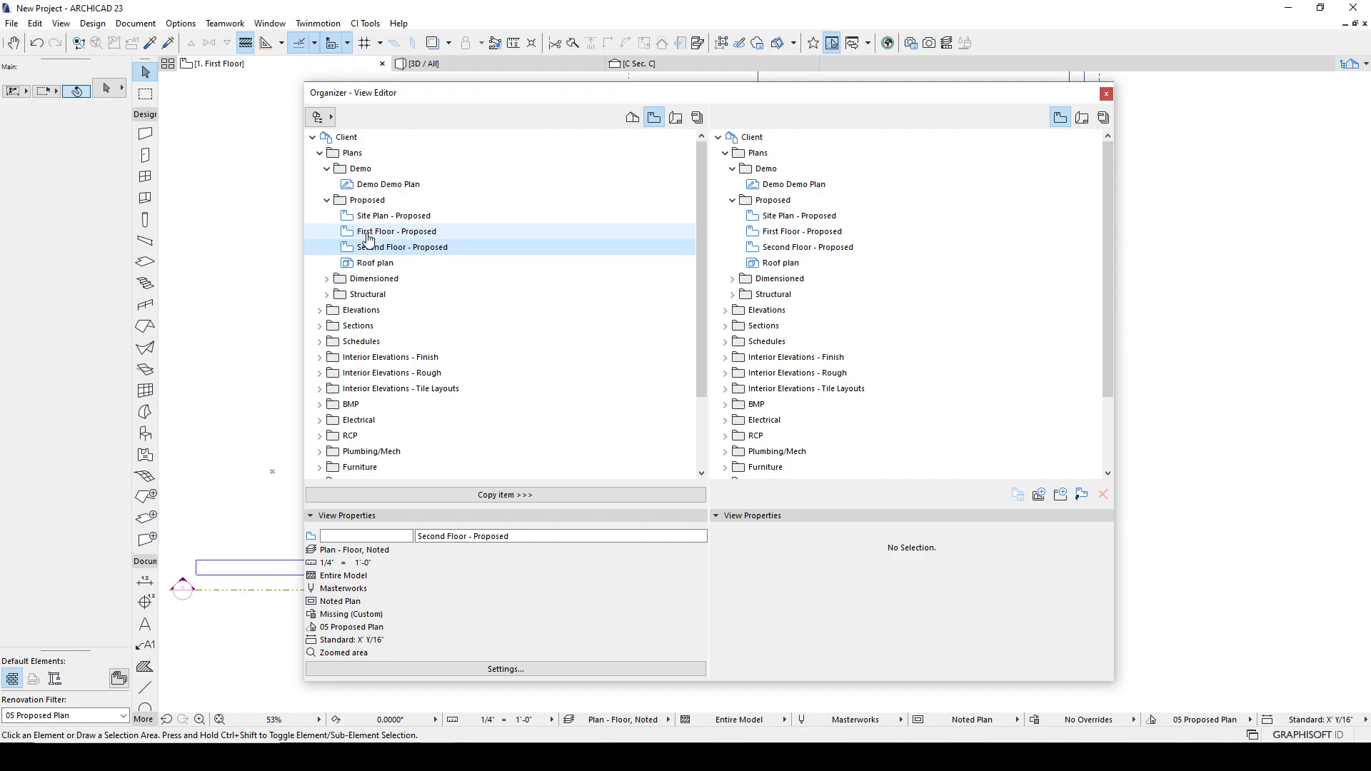
pyautogui.doubleClick(368, 232)
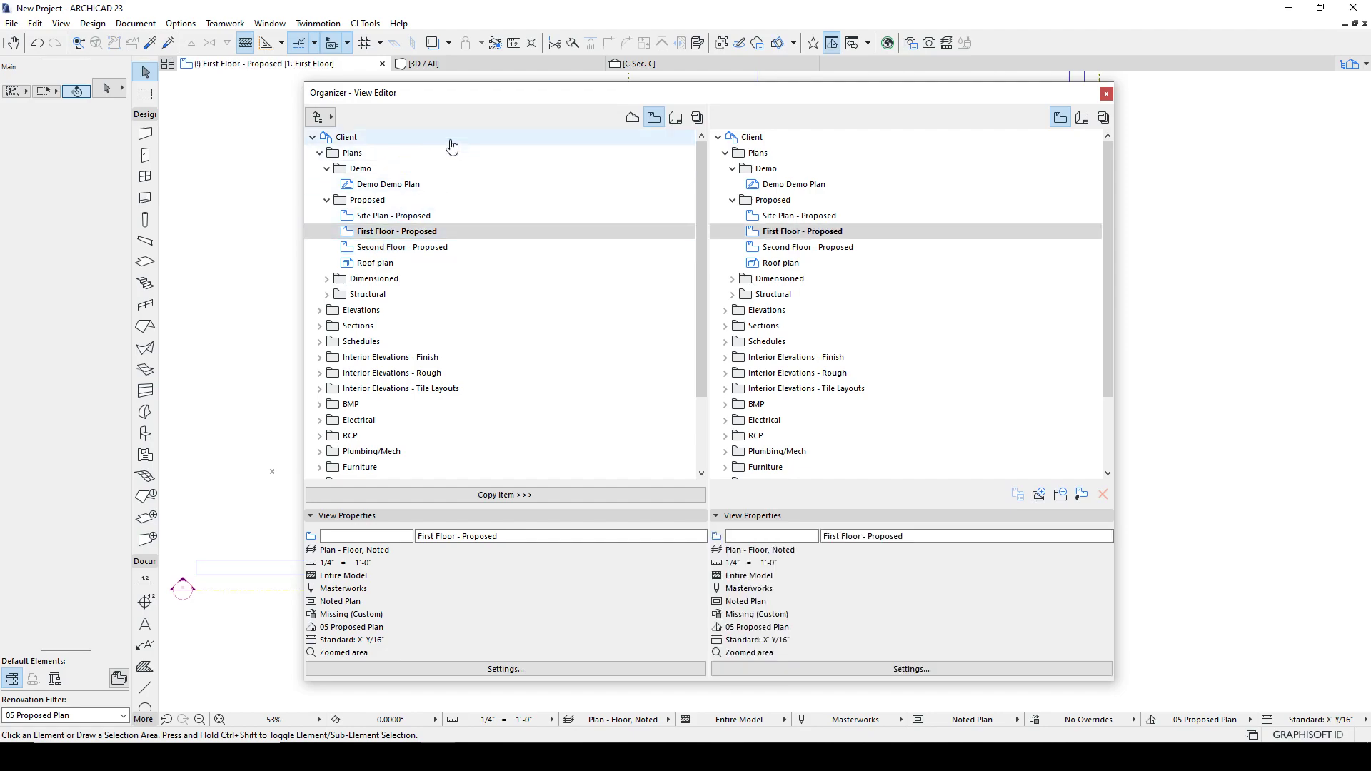
pyautogui.moveTo(464, 93); pyautogui.dragTo(521, 530)
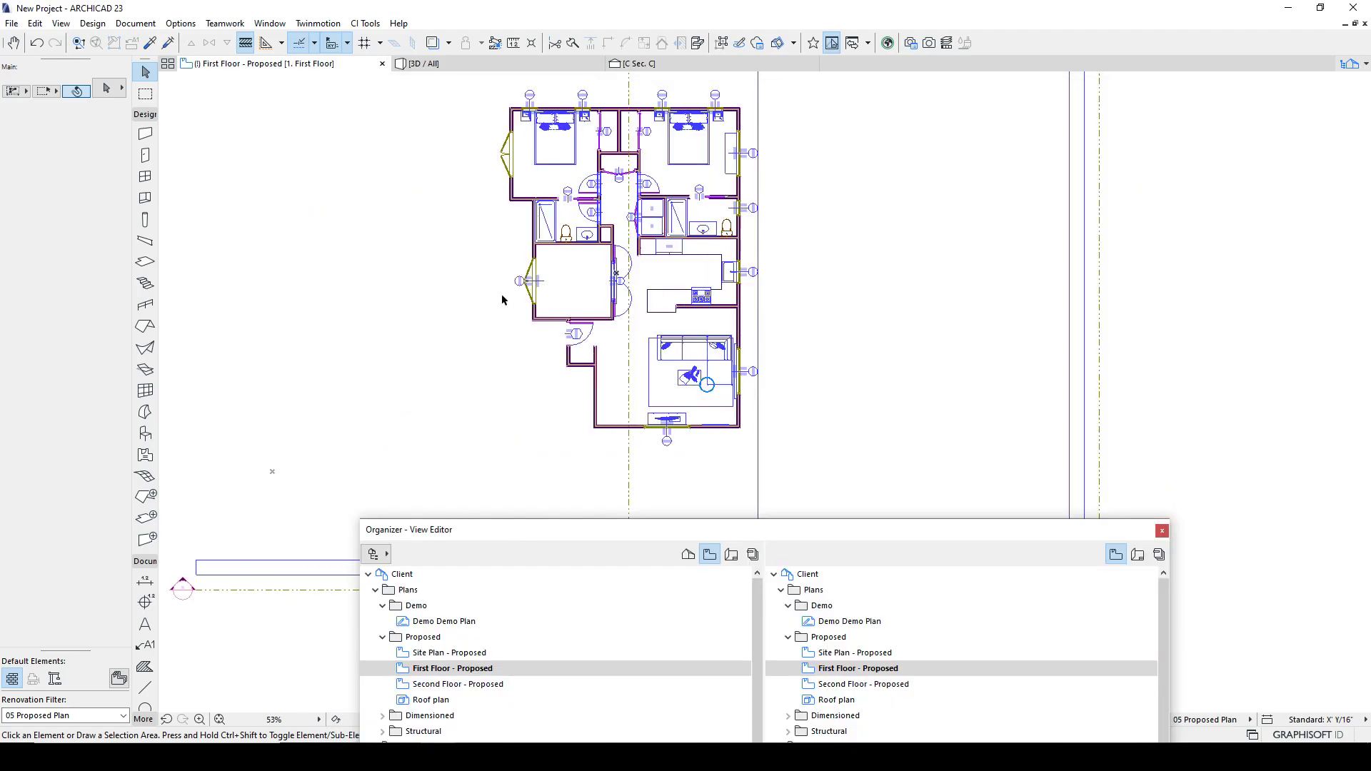
pyautogui.scroll(-4, 698, 331)
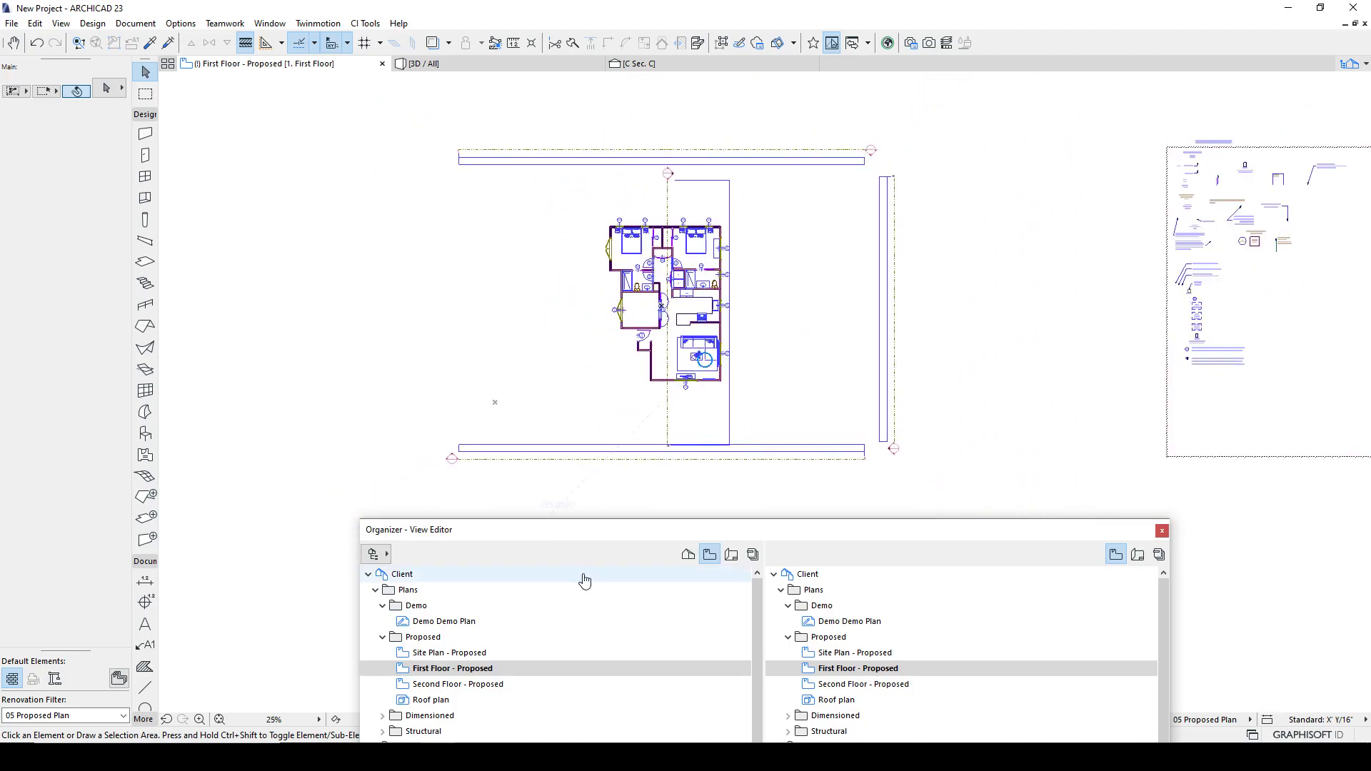
# Open the Site Plan - Proposed view and move the Organizer back up to show its view properties.
pyautogui.click(420, 544)
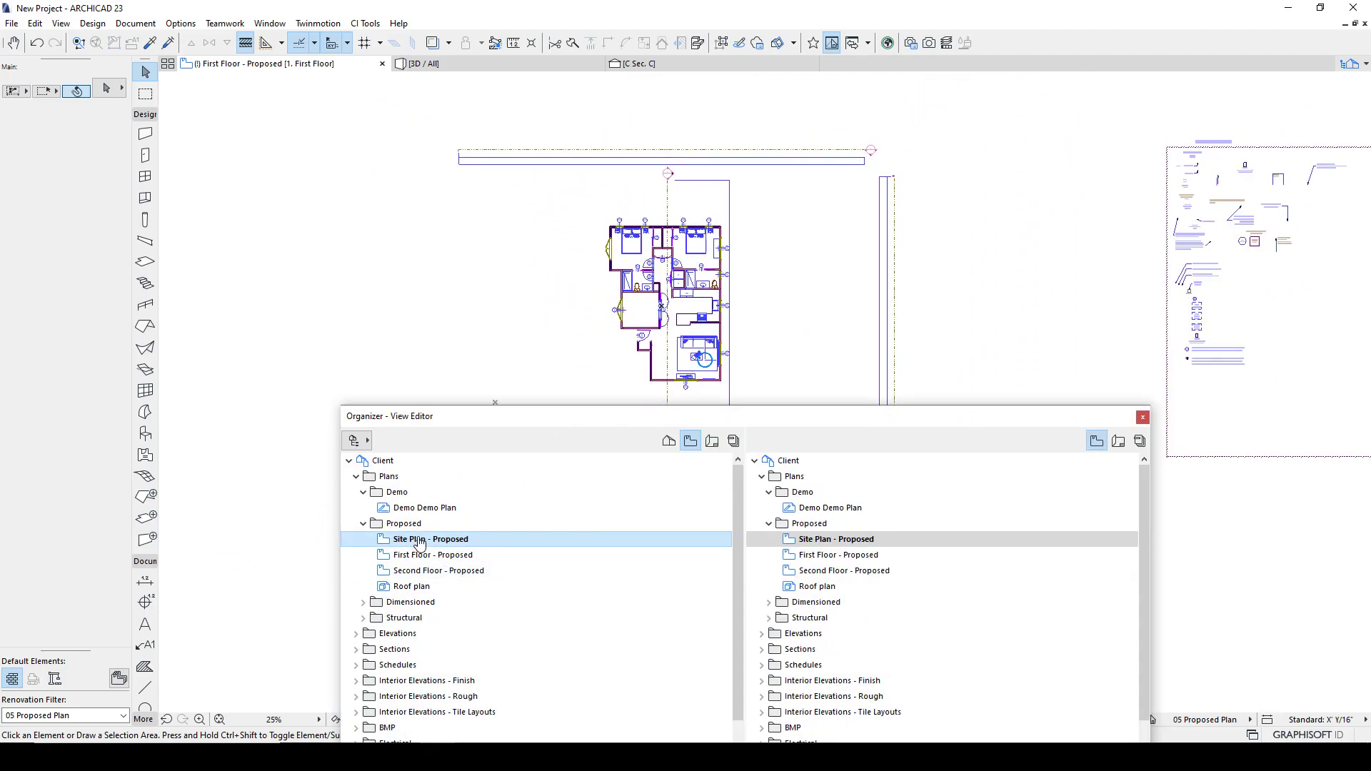
pyautogui.doubleClick(420, 544)
pyautogui.moveTo(618, 425); pyautogui.dragTo(607, 167)
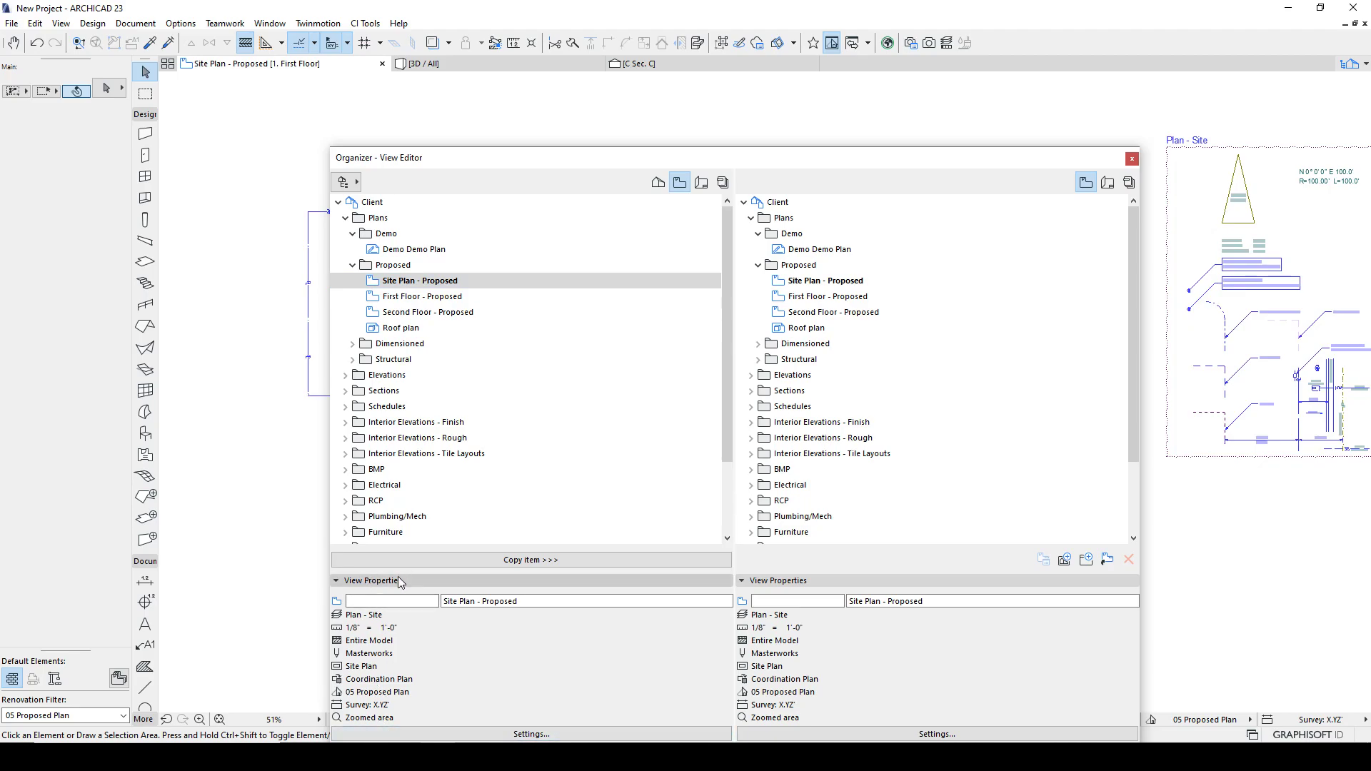
# Compare the view properties of the site, first floor and second floor plans in the Proposed folder.
pyautogui.click(430, 312)
pyautogui.click(424, 297)
pyautogui.click(418, 282)
pyautogui.click(412, 295)
pyautogui.click(404, 312)
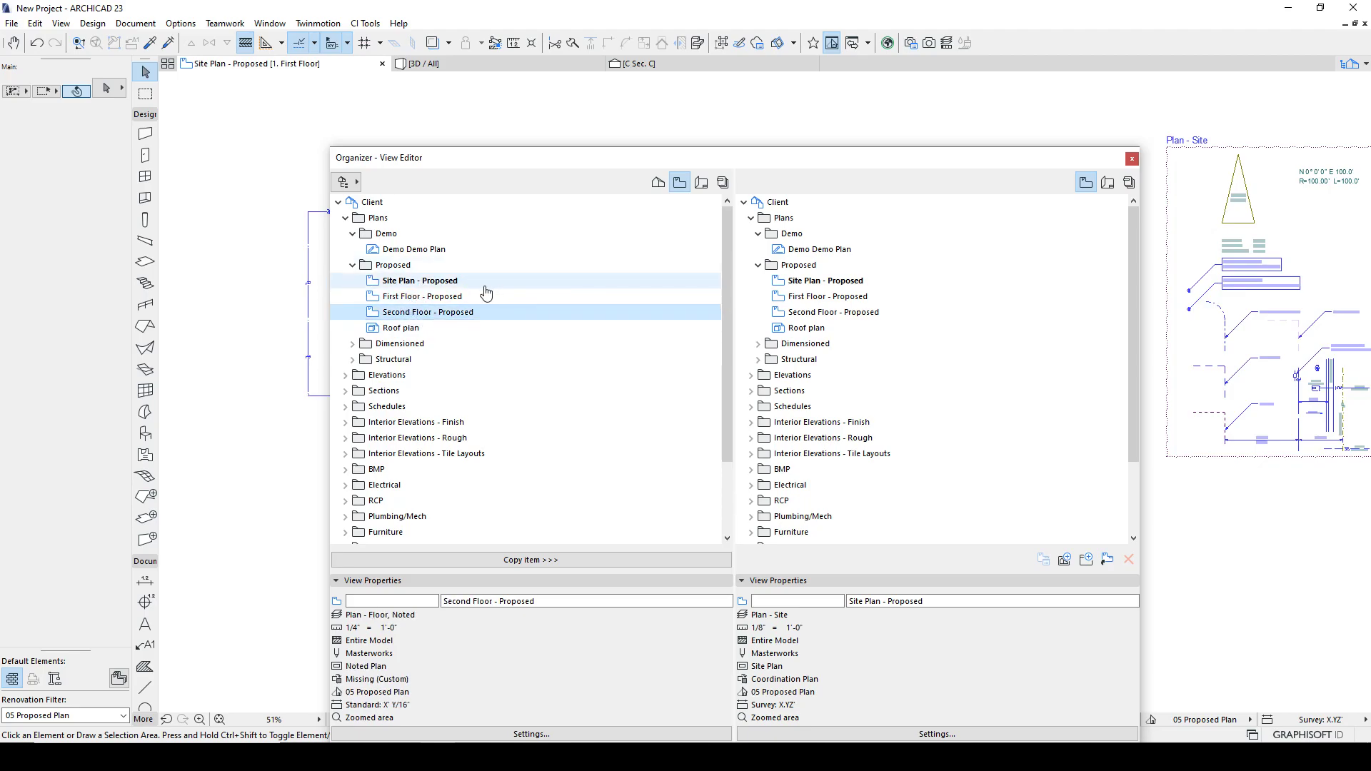
# Expand the Sections folder and review the view properties of its section views.
pyautogui.click(346, 390)
pyautogui.click(398, 408)
pyautogui.click(389, 437)
pyautogui.click(389, 407)
pyautogui.click(389, 422)
pyautogui.click(386, 438)
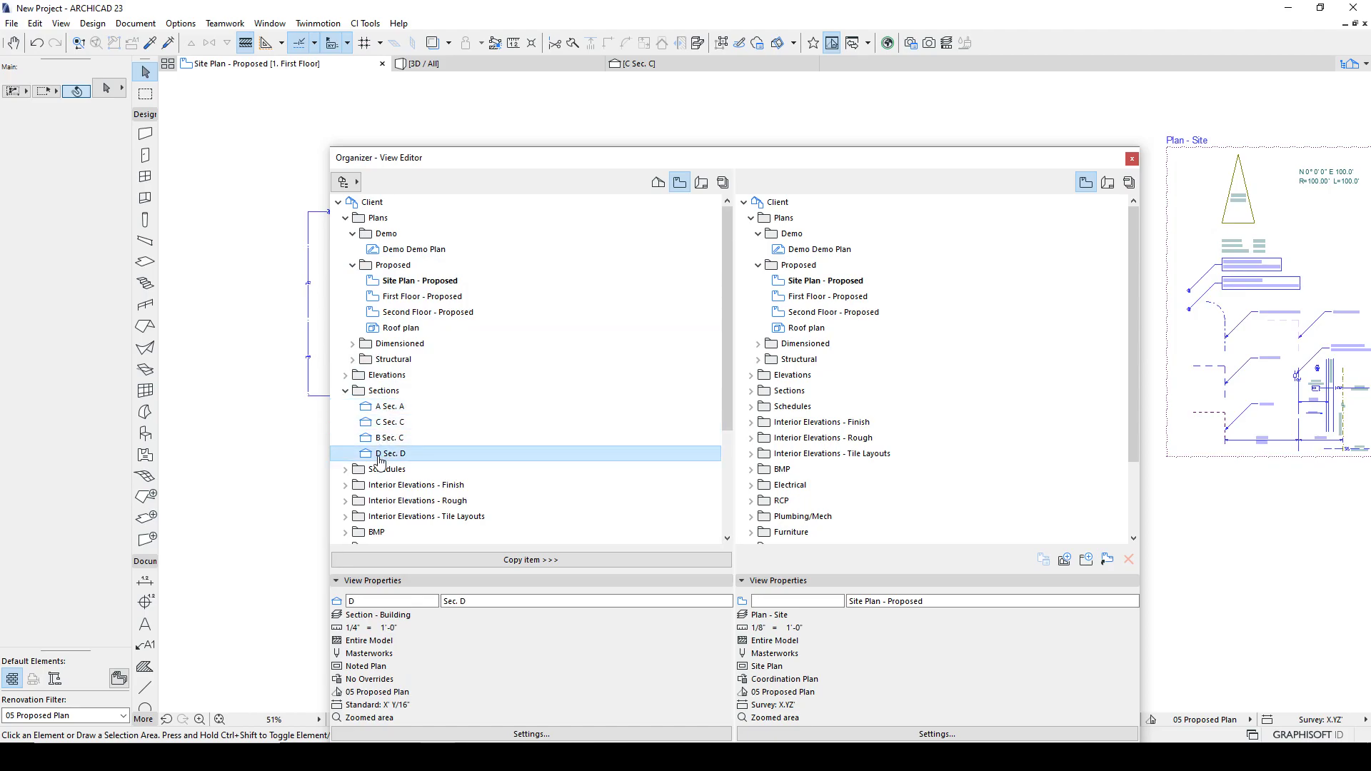
pyautogui.click(389, 422)
pyautogui.click(390, 406)
# Move the Organizer clear of the quick options and reopen the First Floor - Proposed view.
pyautogui.moveTo(437, 160); pyautogui.dragTo(434, 120)
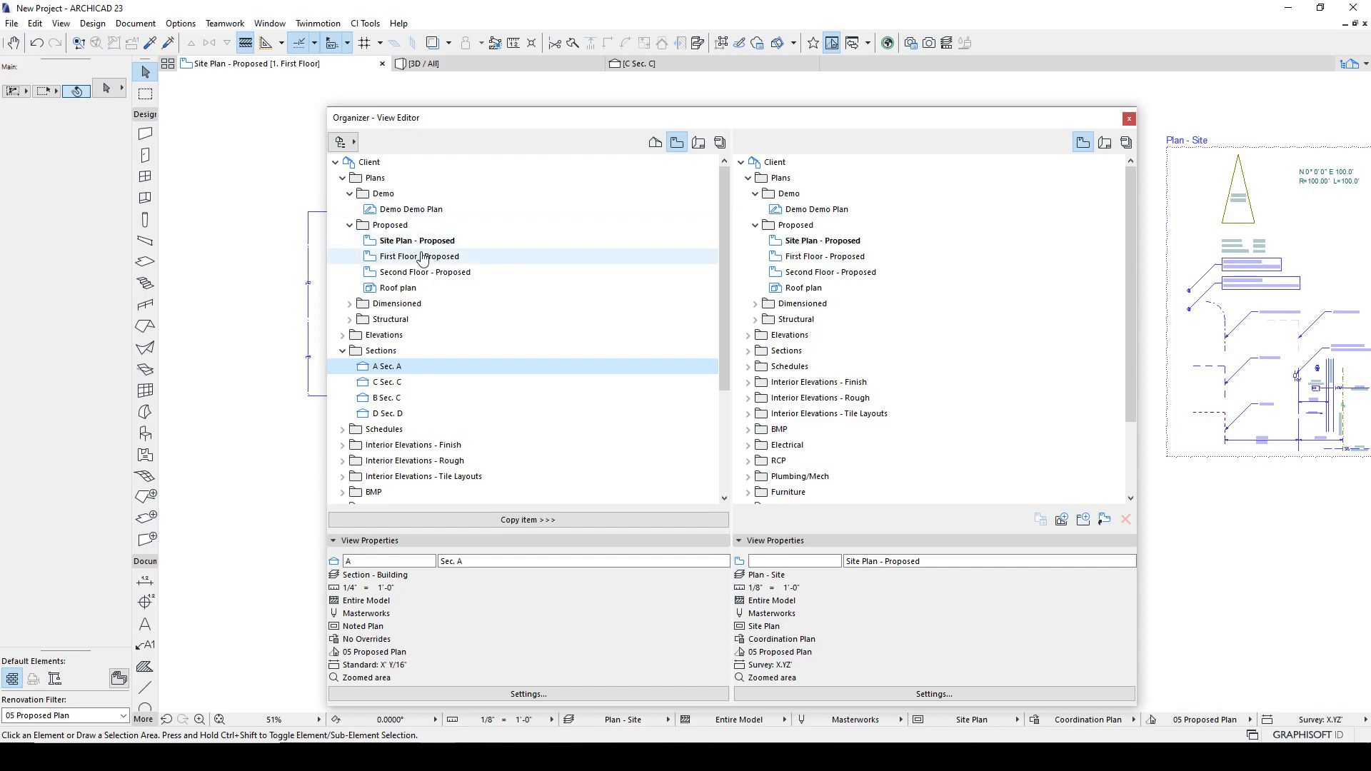
pyautogui.doubleClick(416, 259)
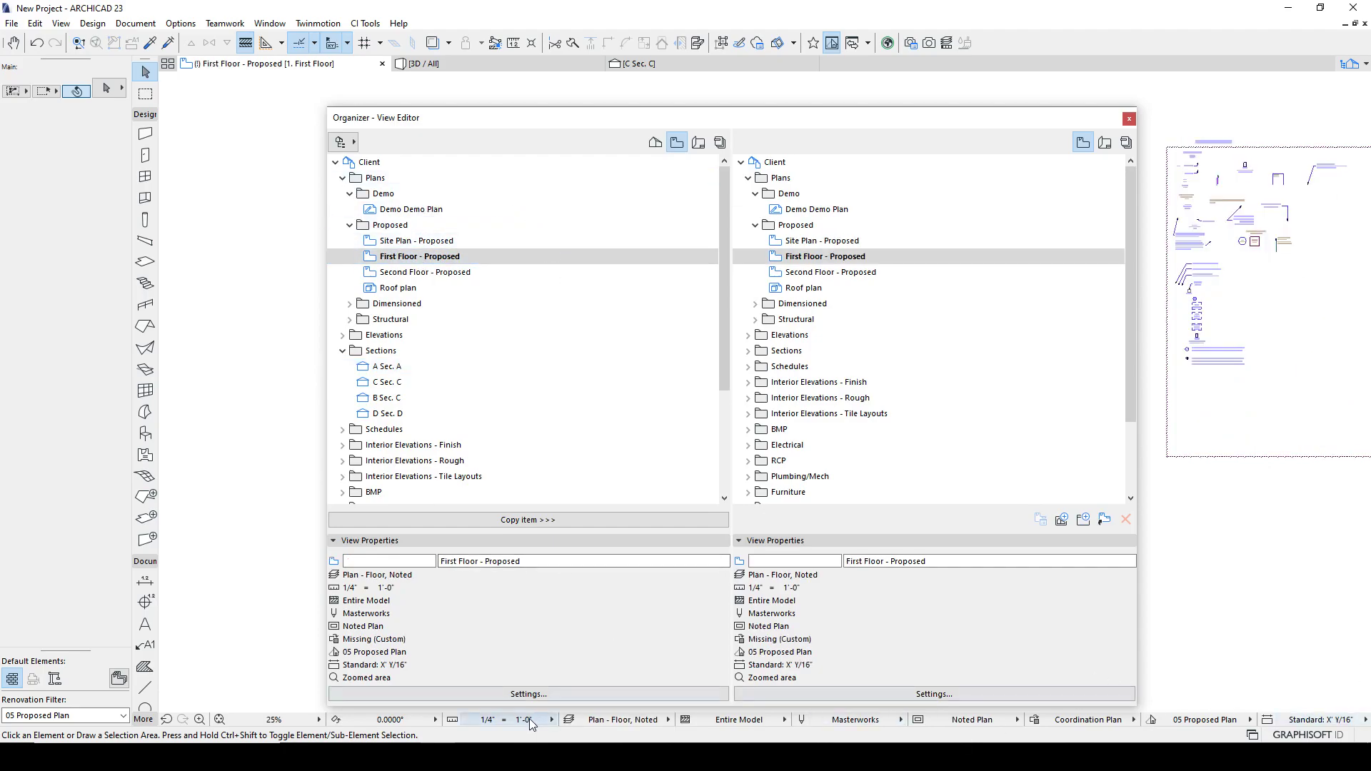
pyautogui.click(443, 261)
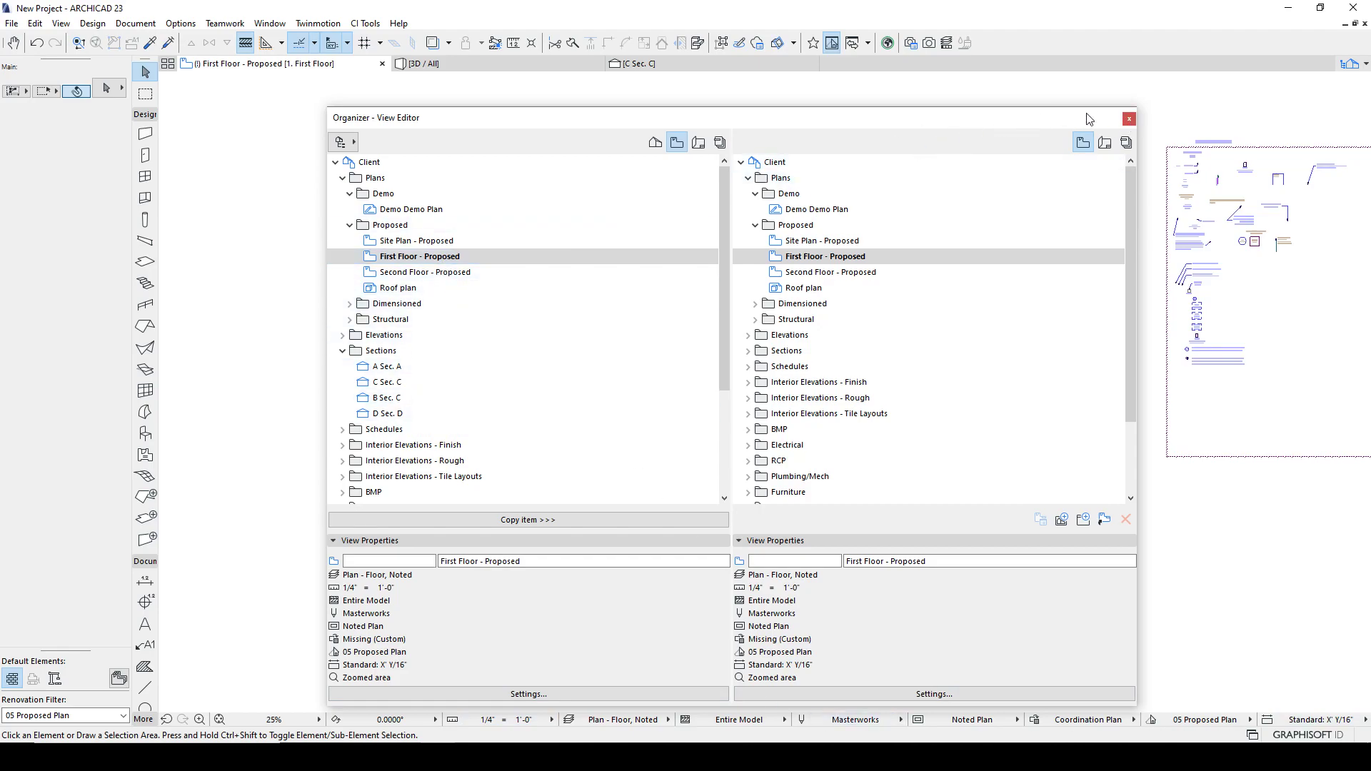
# Open the First Floor - Proposed view from the View Map of the pop-up Navigator.
pyautogui.click(1350, 66)
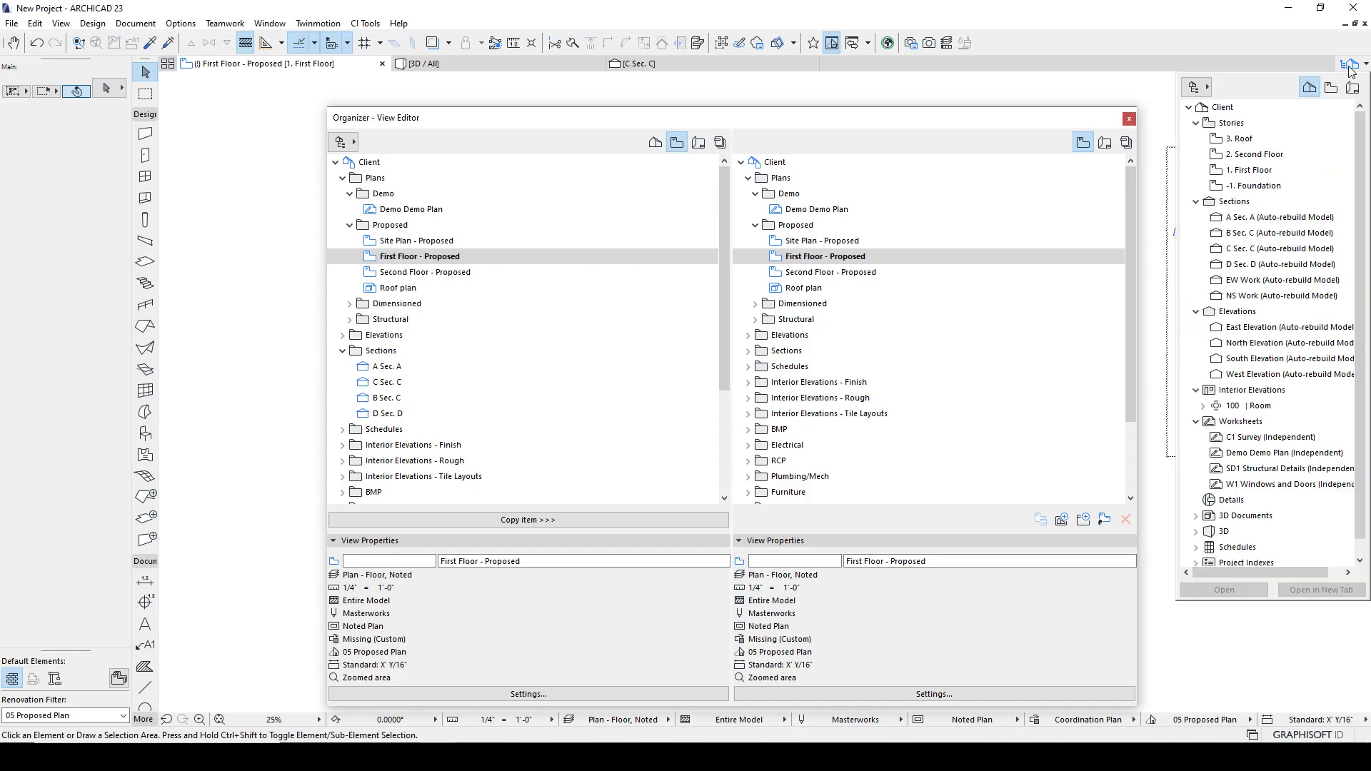
pyautogui.click(1331, 87)
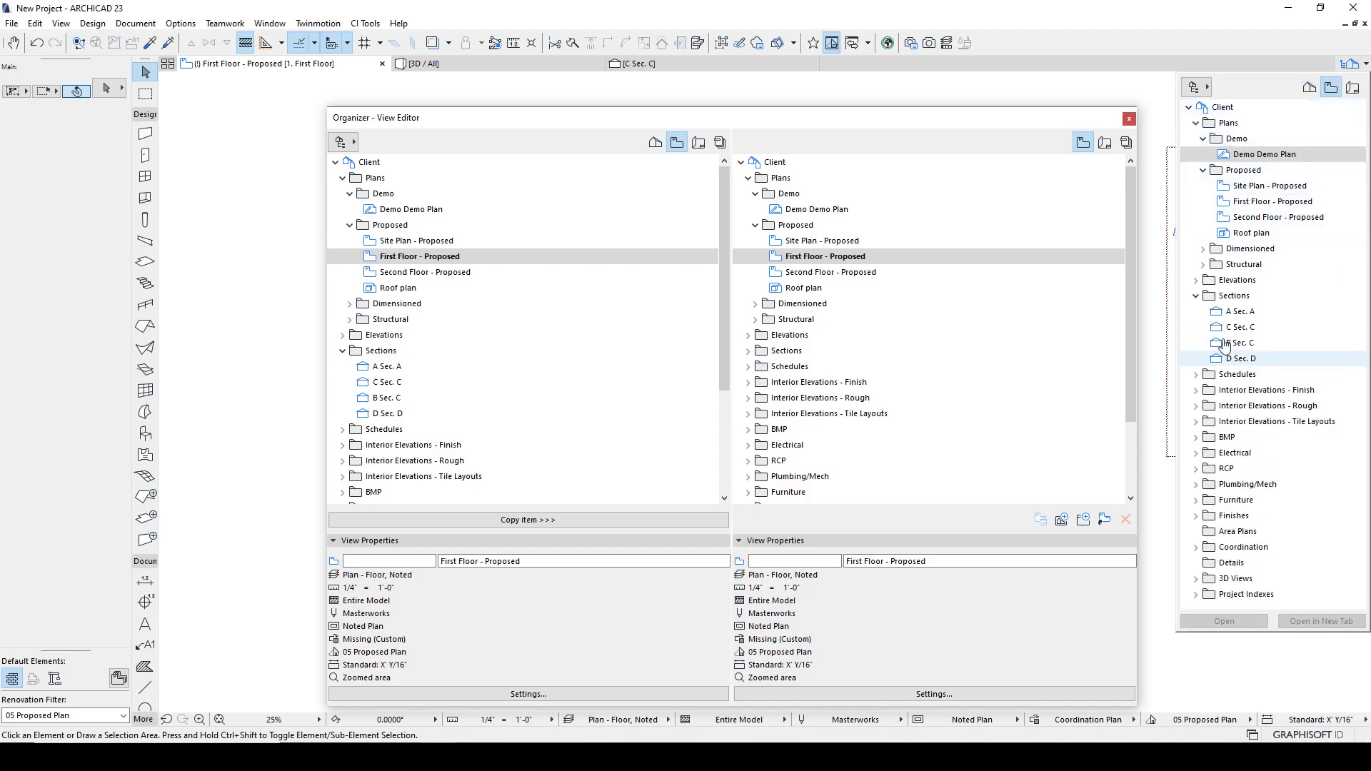
pyautogui.doubleClick(1248, 203)
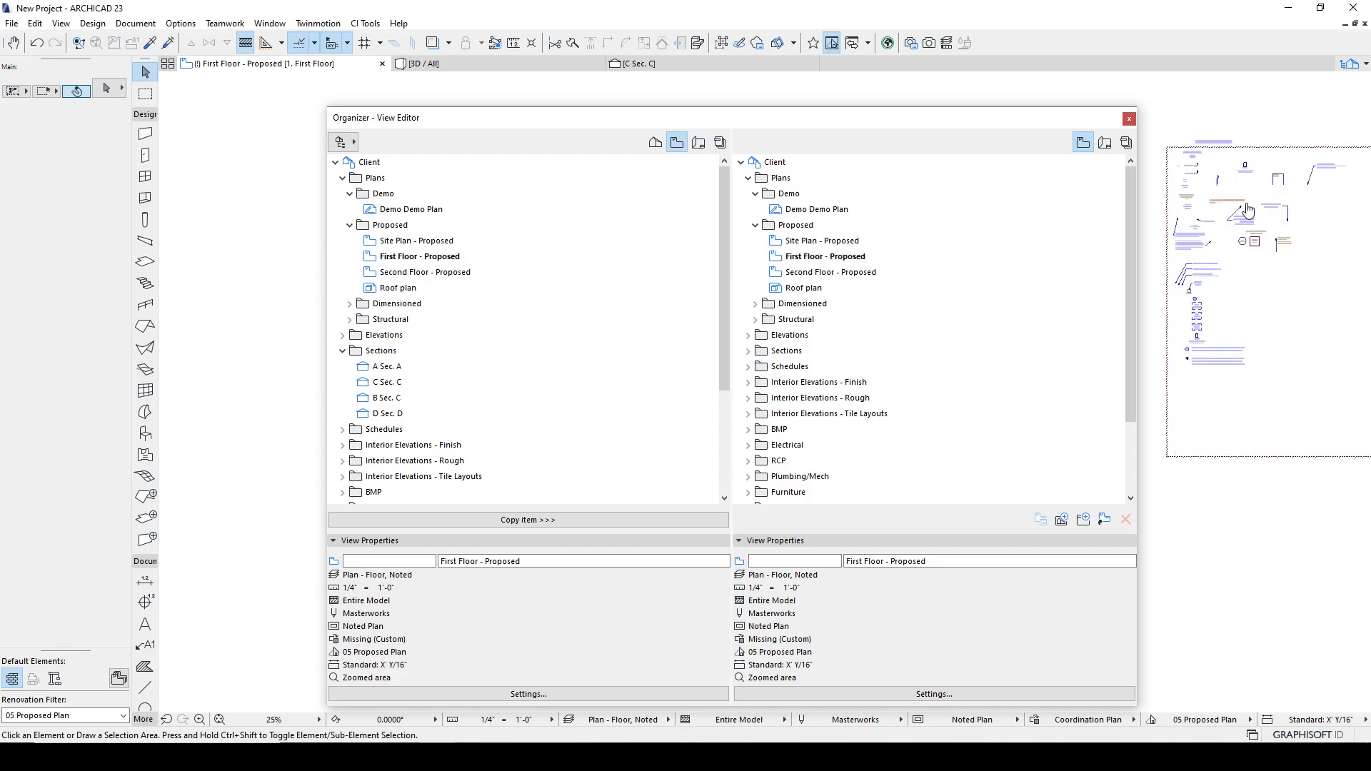
# Close the Organizer and examine the tags, fixtures and furniture on the first floor plan up close.
pyautogui.click(1128, 119)
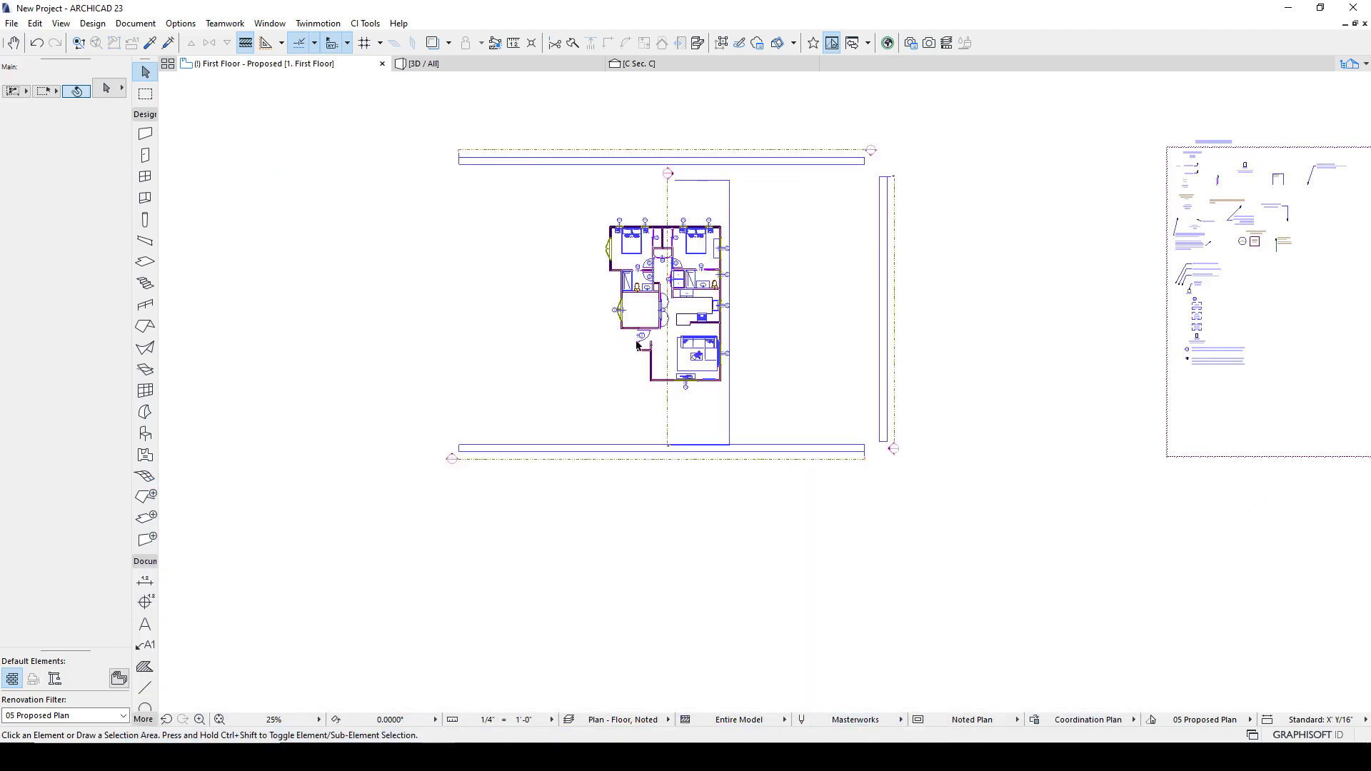
pyautogui.scroll(5, 714, 300)
pyautogui.scroll(4, 731, 374)
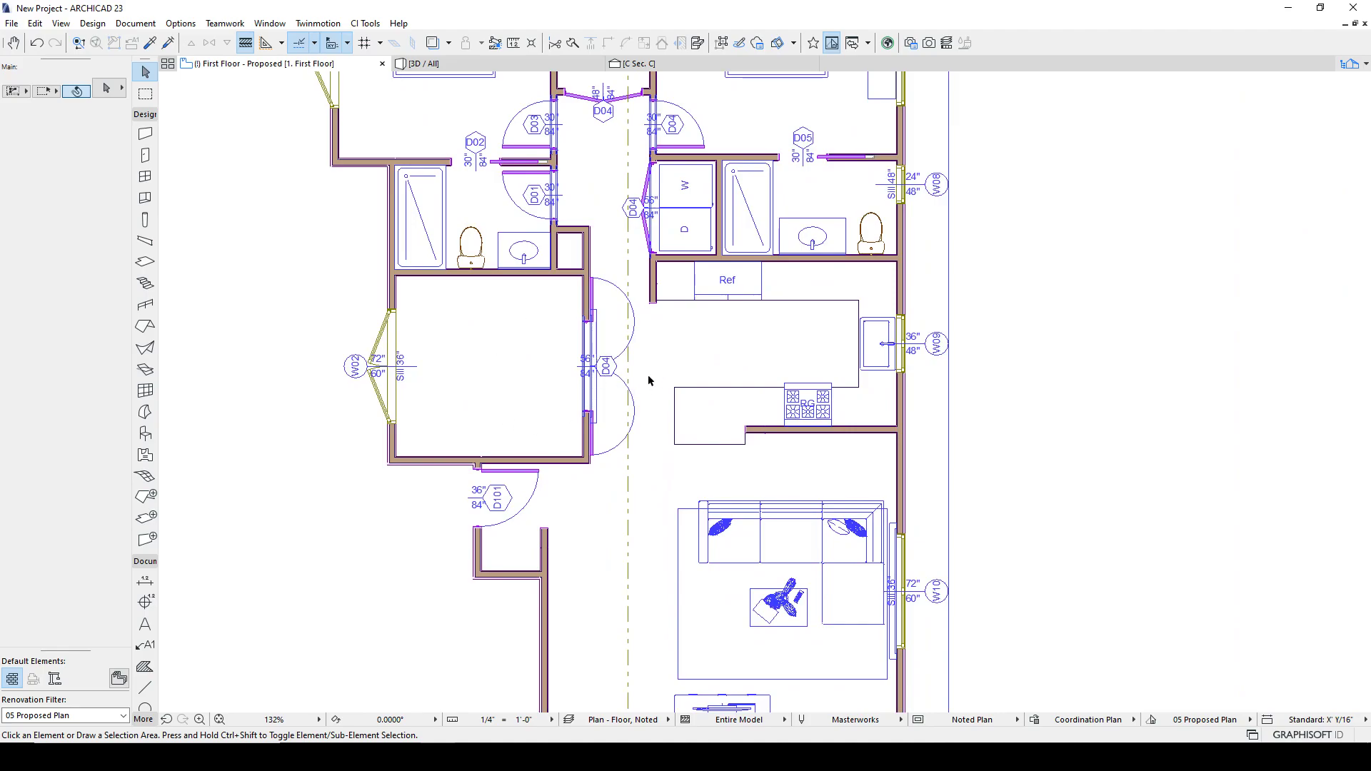
pyautogui.scroll(-5, 648, 379)
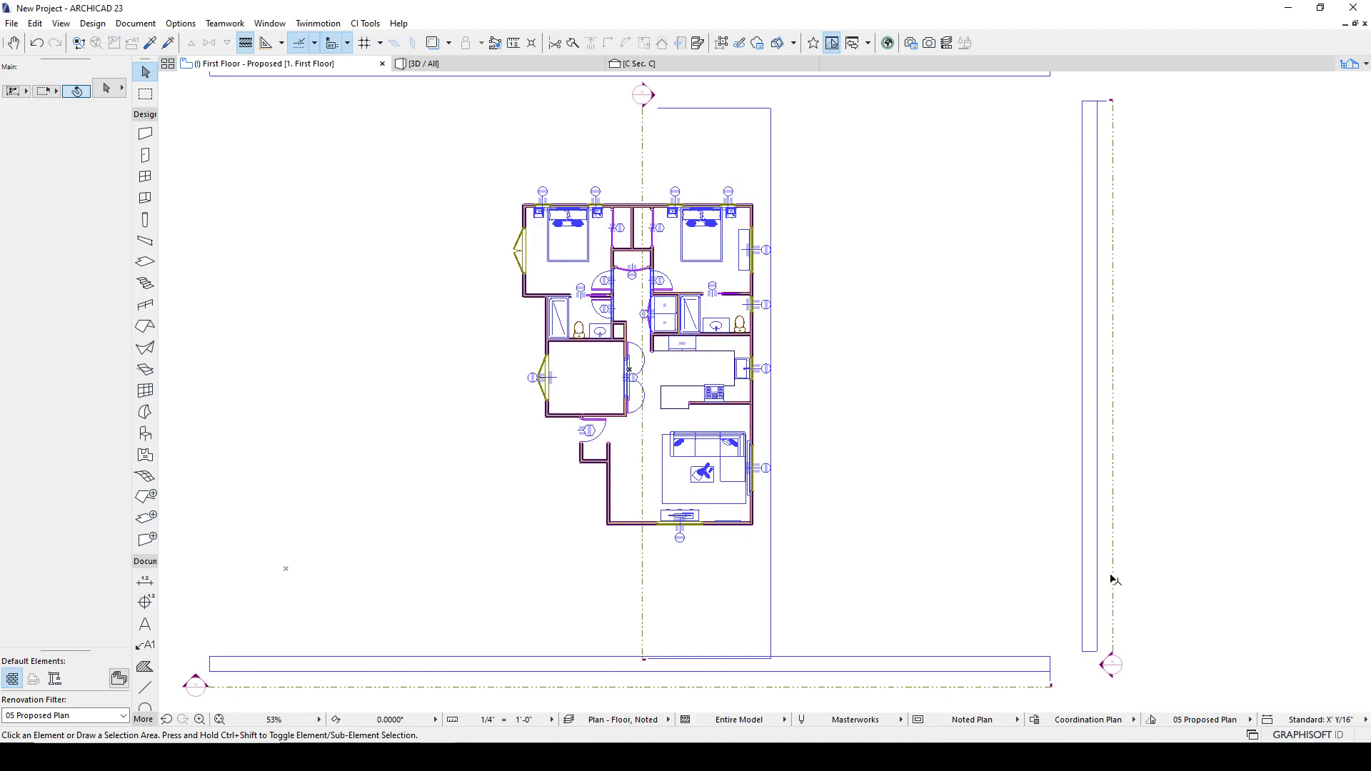
# Show the Organizer again from the pop-up Navigator and reposition it over the plan.
pyautogui.click(1347, 66)
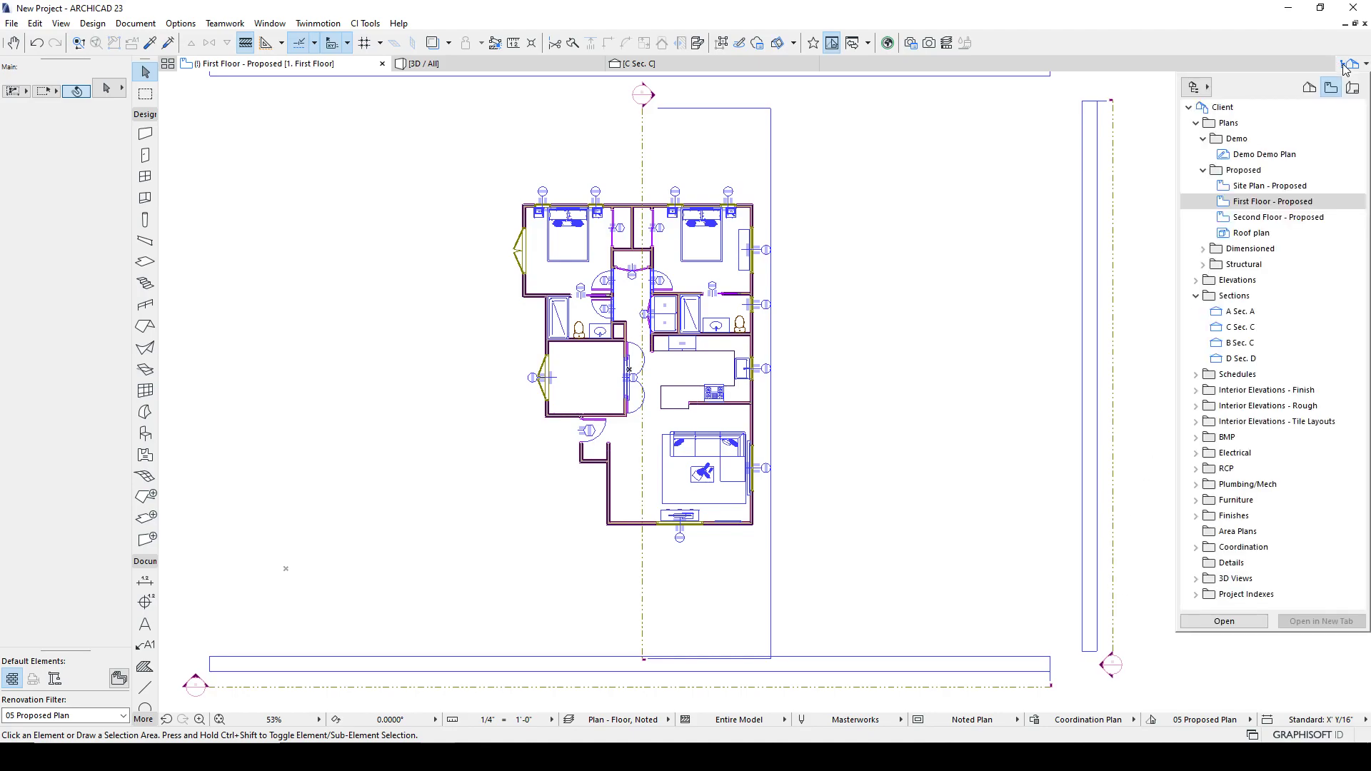
pyautogui.click(1194, 87)
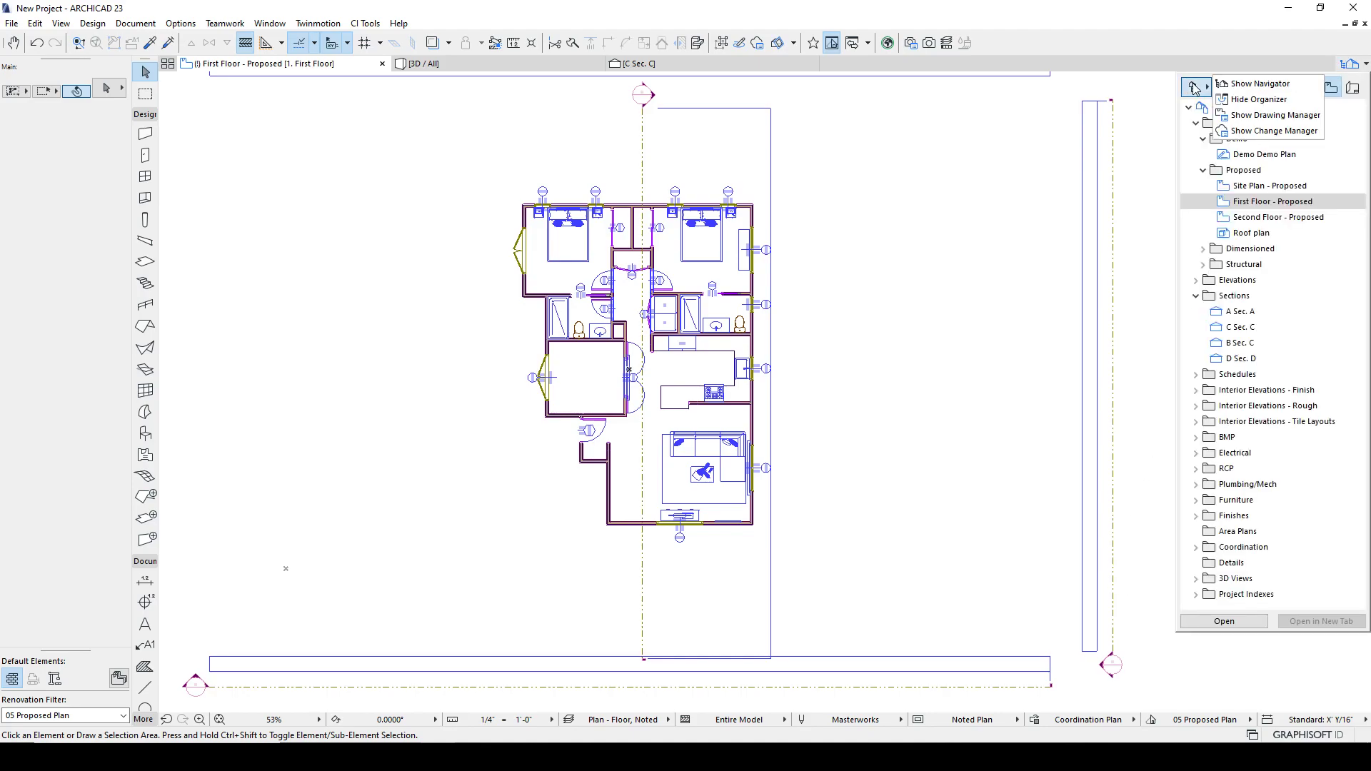
pyautogui.click(1250, 98)
pyautogui.click(1346, 64)
pyautogui.click(1194, 87)
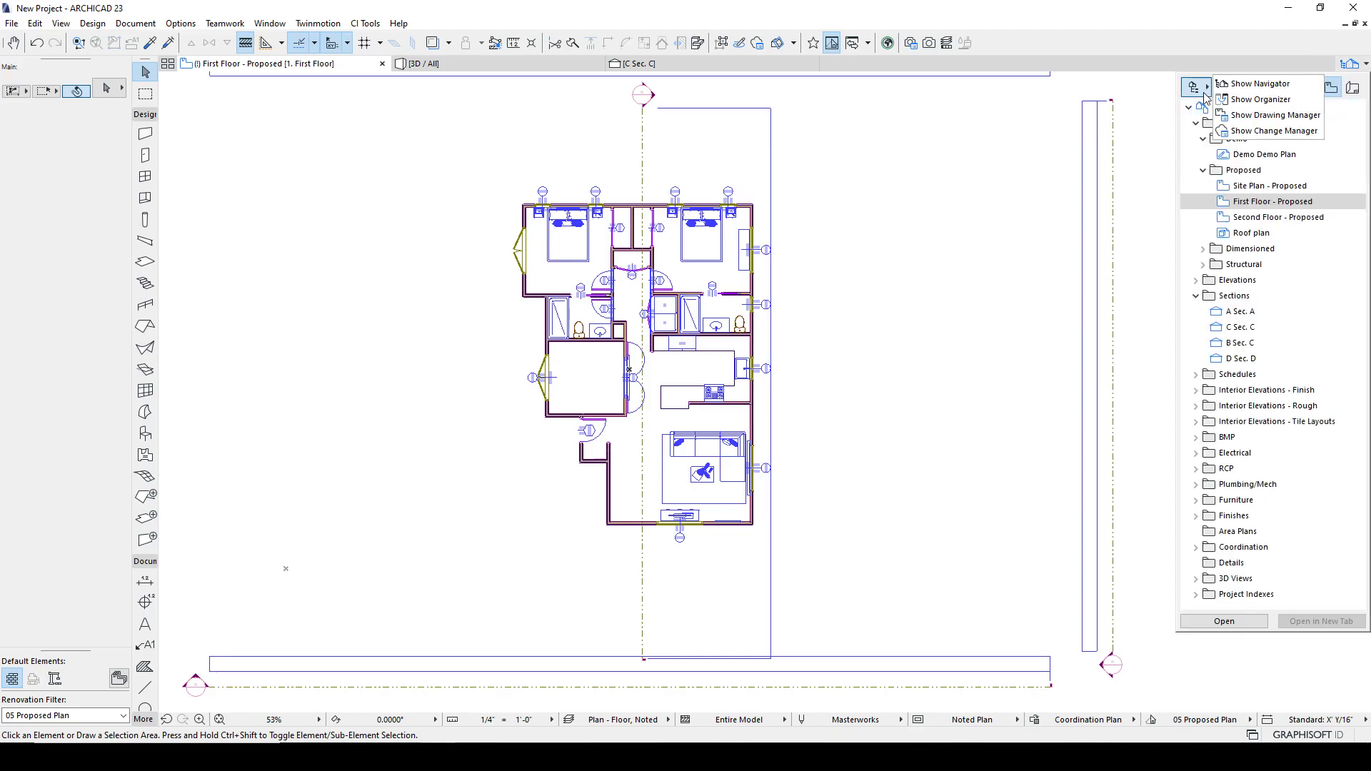
pyautogui.click(1245, 102)
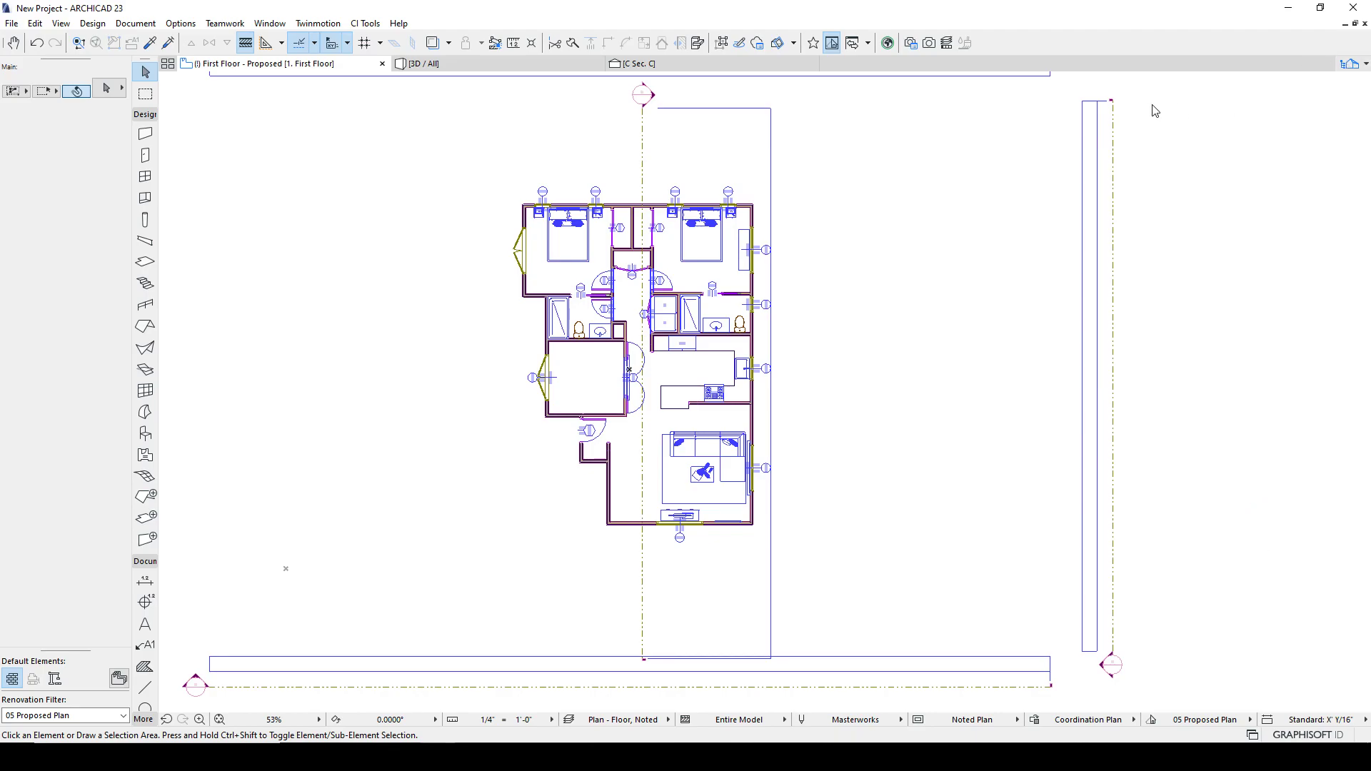
pyautogui.moveTo(731, 157); pyautogui.dragTo(851, 103)
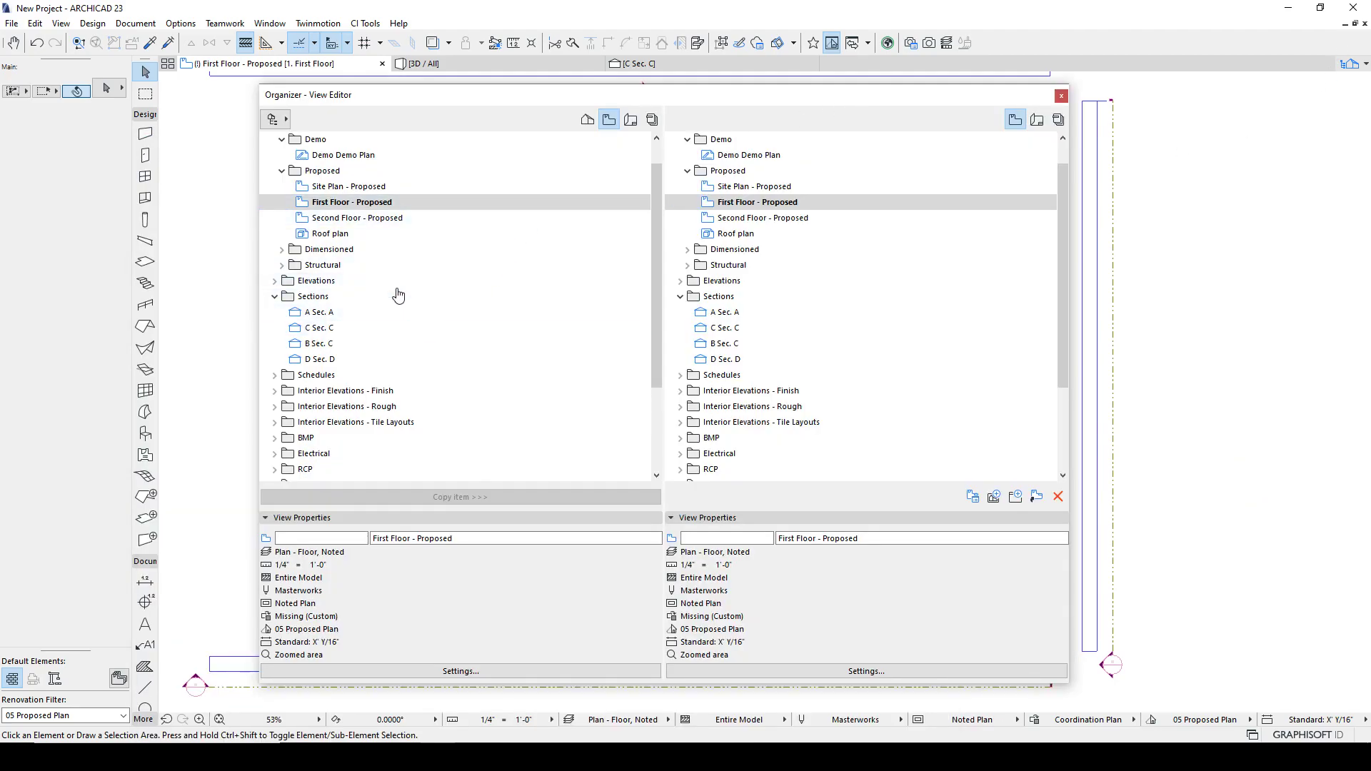
# Show the Layout Book opposite the View Map and review the two layouts in the A-1 First Floor subset.
pyautogui.click(1037, 123)
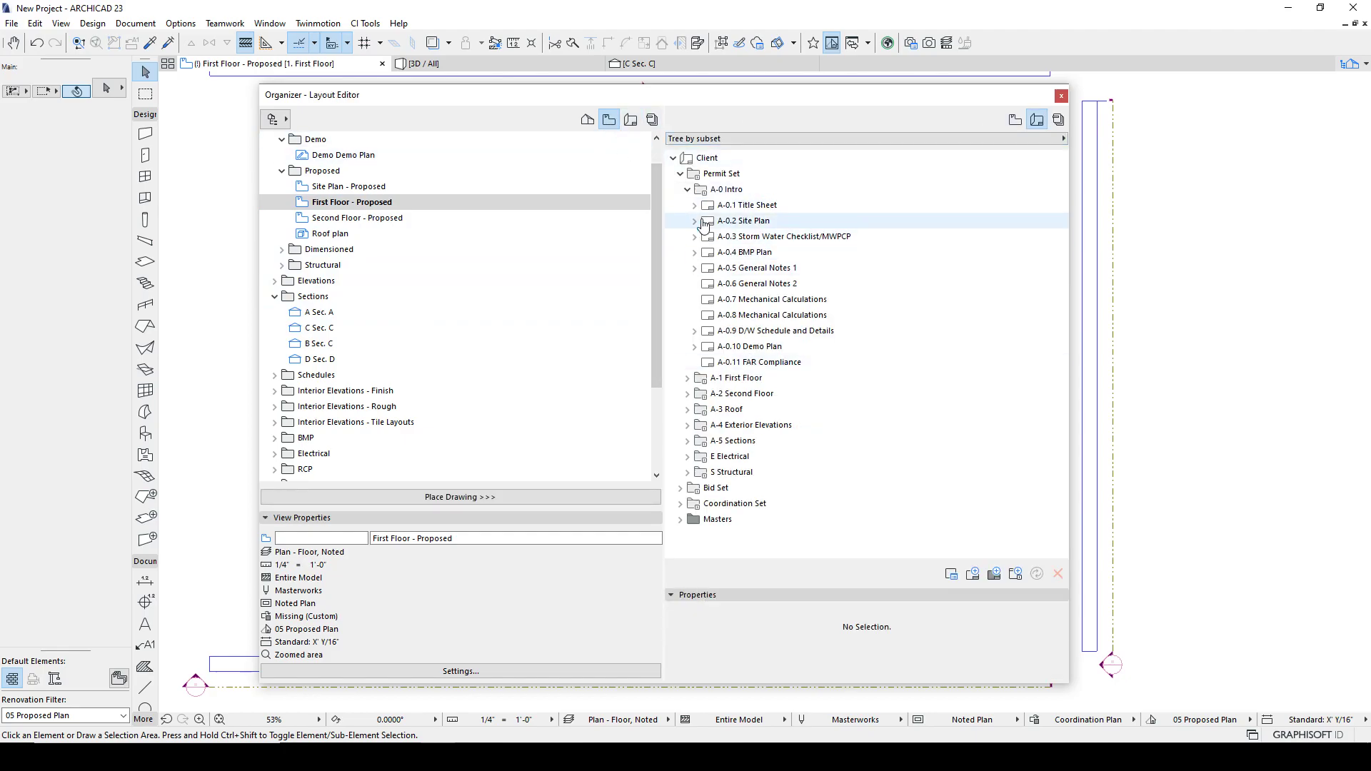
pyautogui.click(688, 378)
pyautogui.click(763, 398)
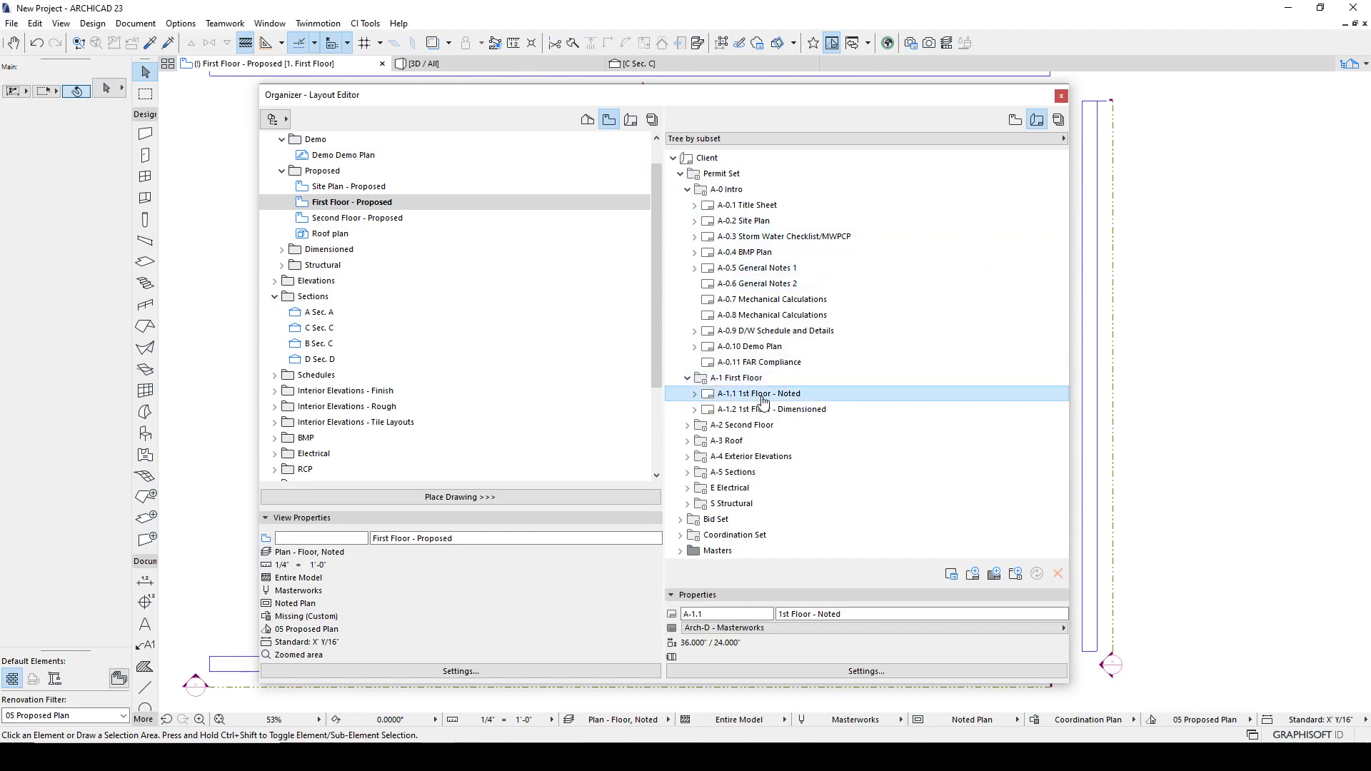
pyautogui.click(750, 412)
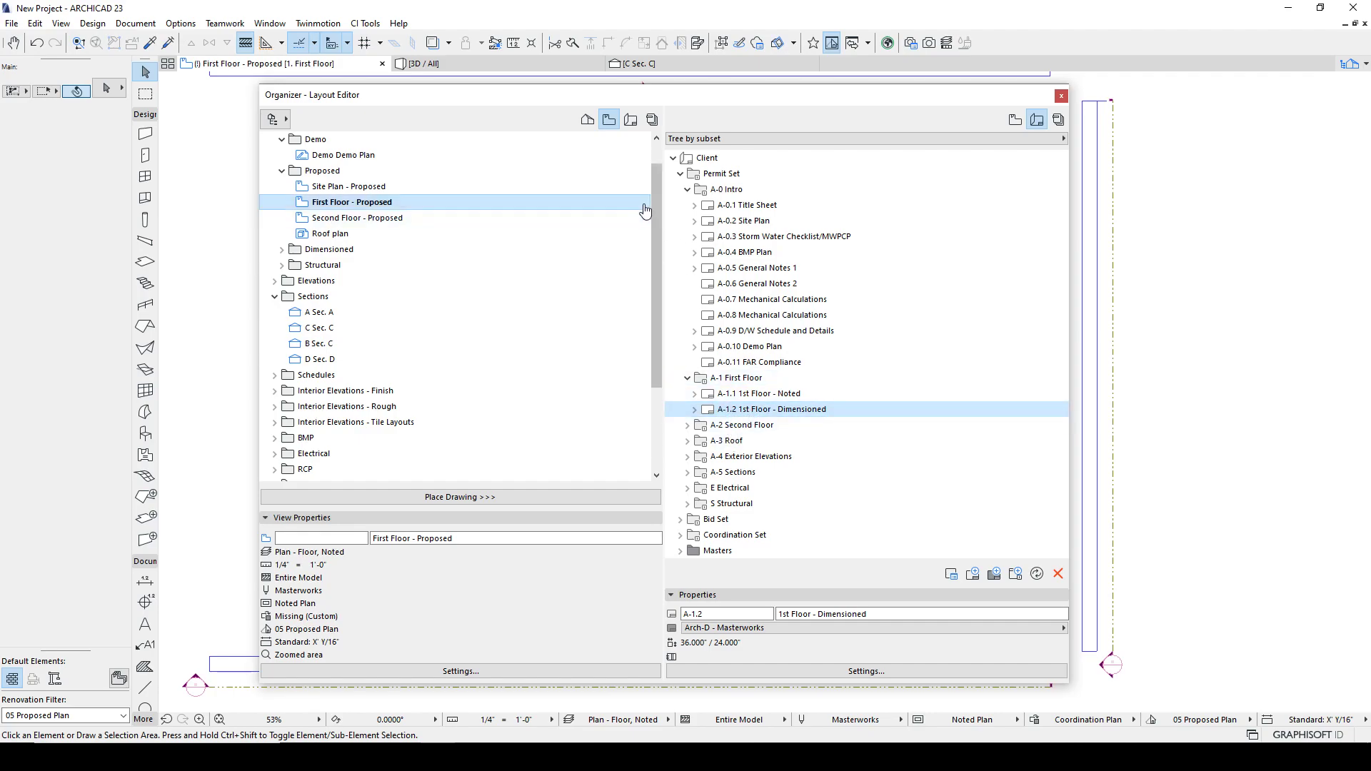
# Expand layouts A-1.1 and A-1.2 and select the First Floor - Dimensioned drawing to view its properties.
pyautogui.scroll(2, 517, 312)
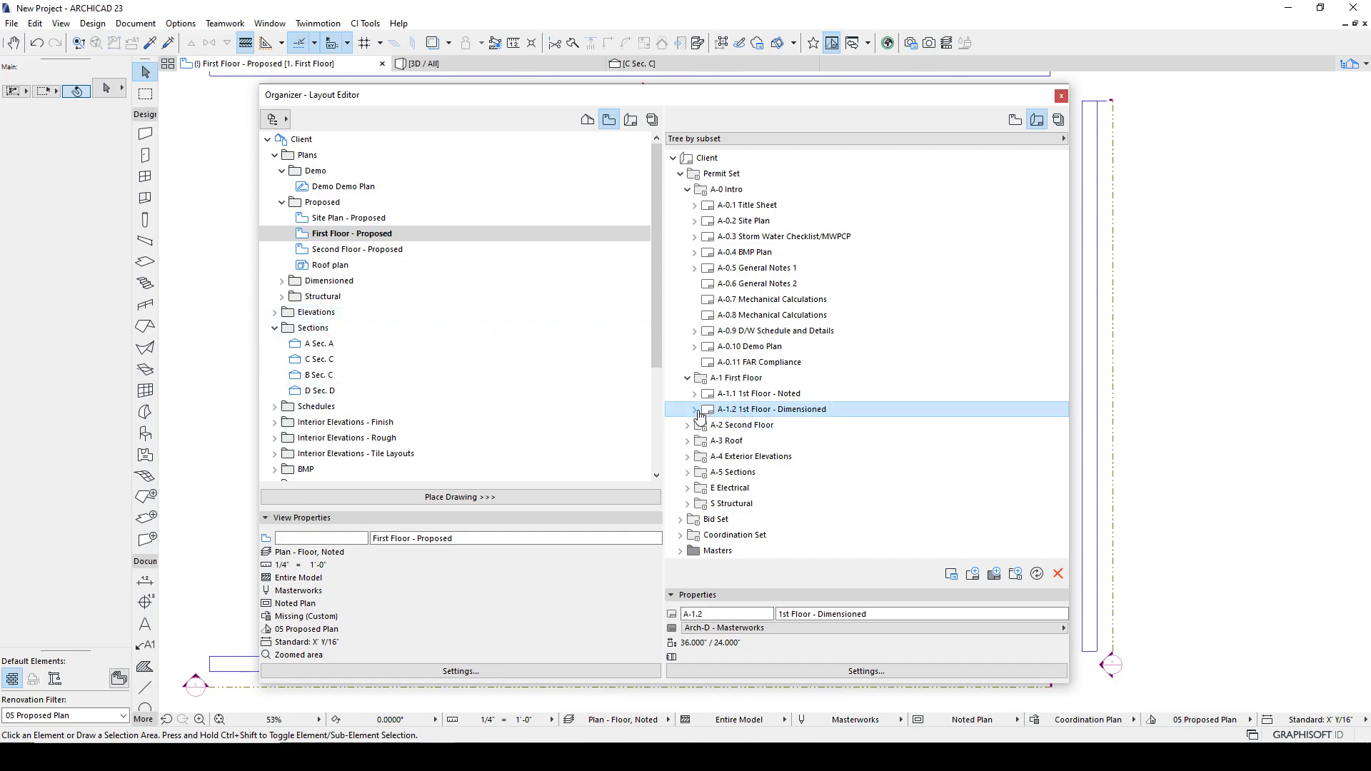
pyautogui.click(697, 413)
pyautogui.click(736, 425)
pyautogui.click(694, 425)
pyautogui.click(751, 441)
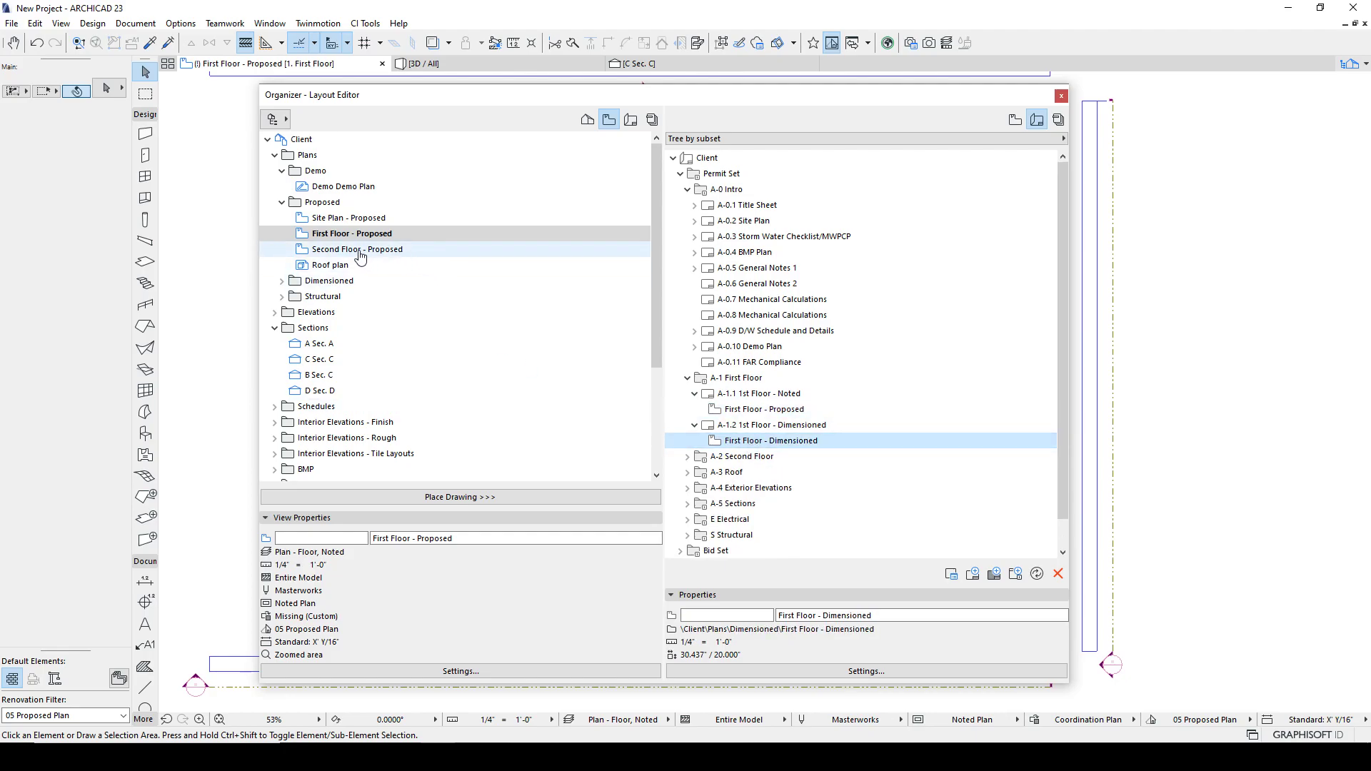
# Expand the Dimensioned views folder and compare it with the First Floor - Dimensioned drawing on layout A-1.2.
pyautogui.click(282, 281)
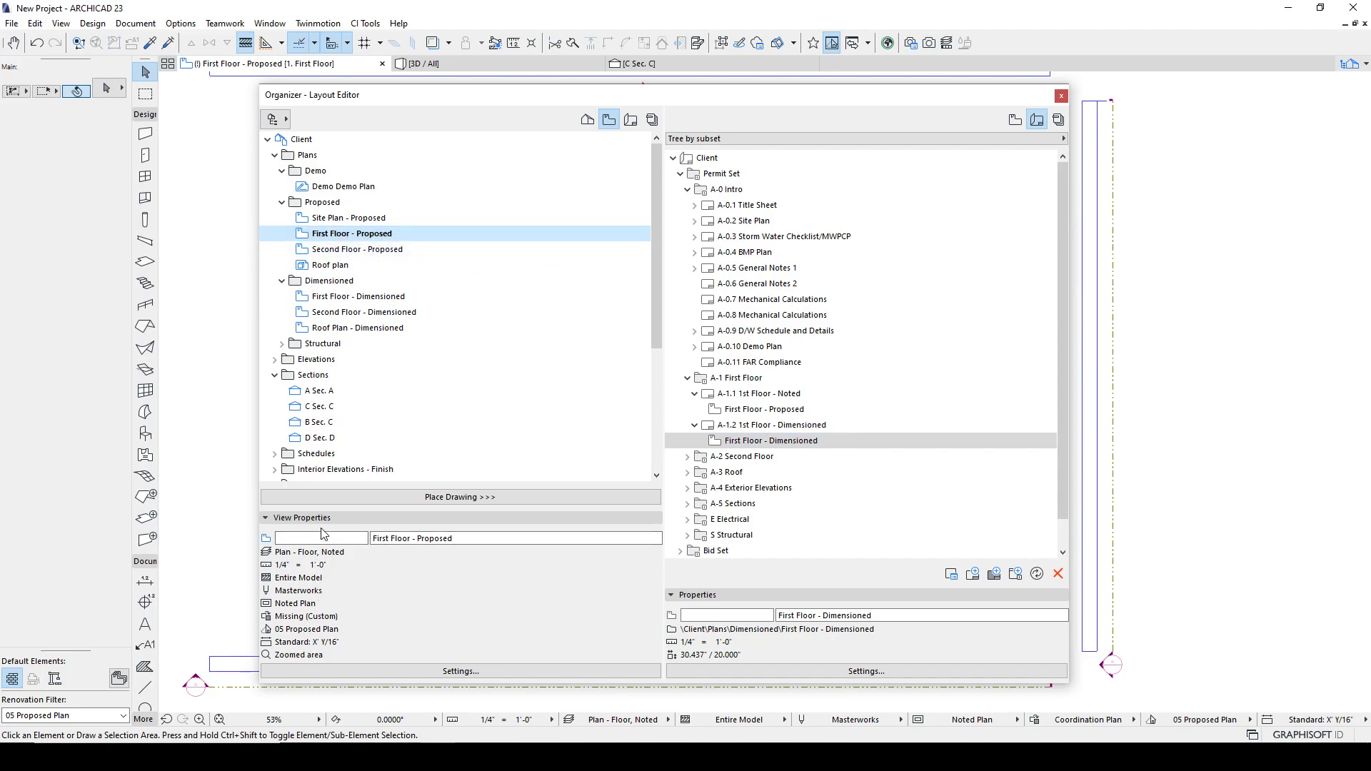
pyautogui.click(739, 448)
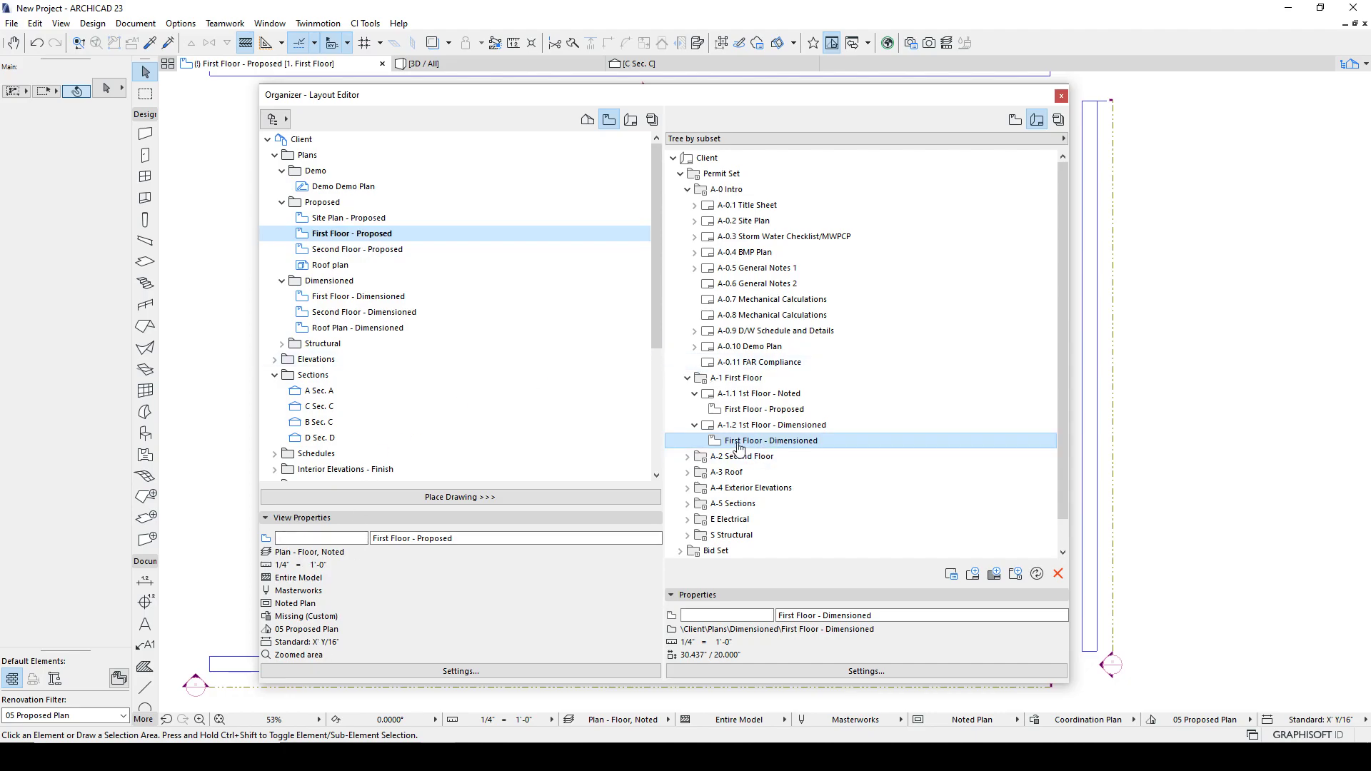
pyautogui.click(795, 438)
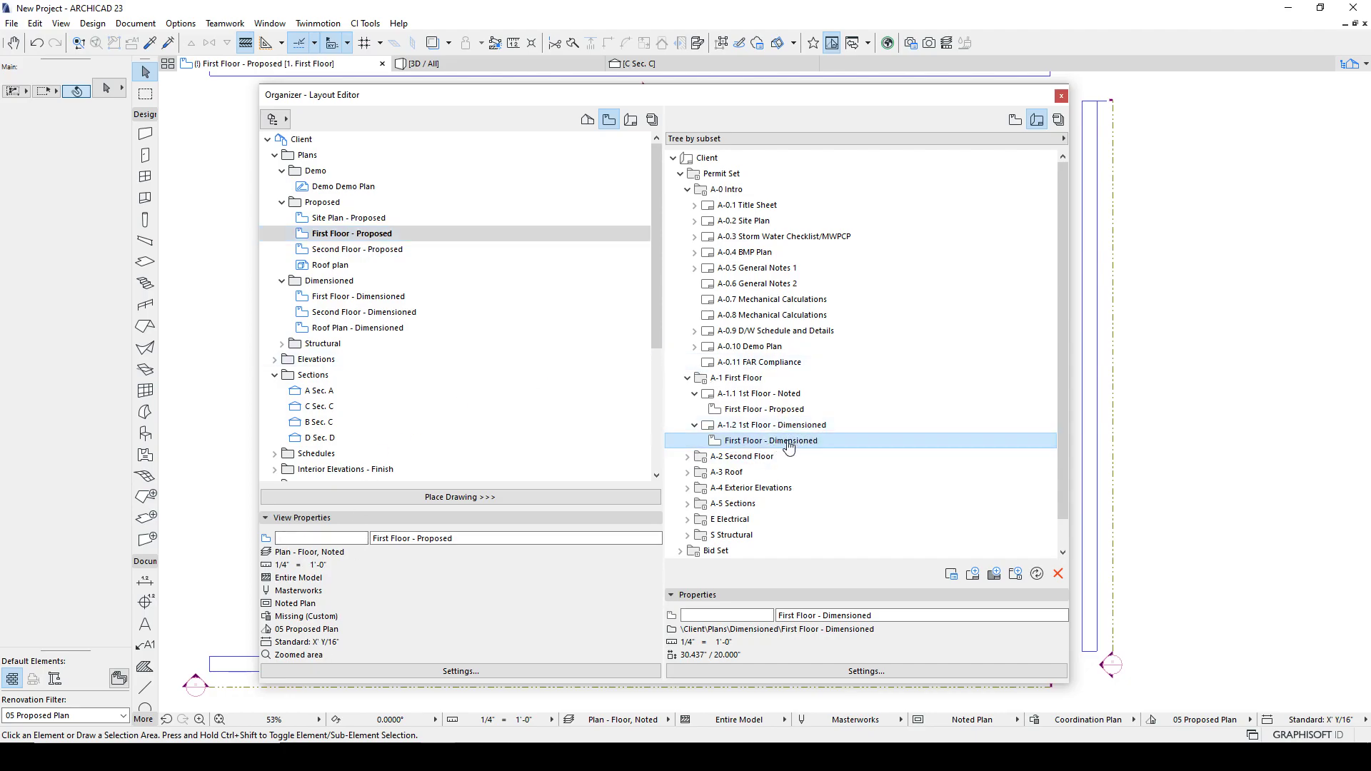
# Open layout A-1.2 1st Floor - Dimensioned and narrow the Organizer beside it to examine the plan drawing on the sheet.
pyautogui.doubleClick(767, 425)
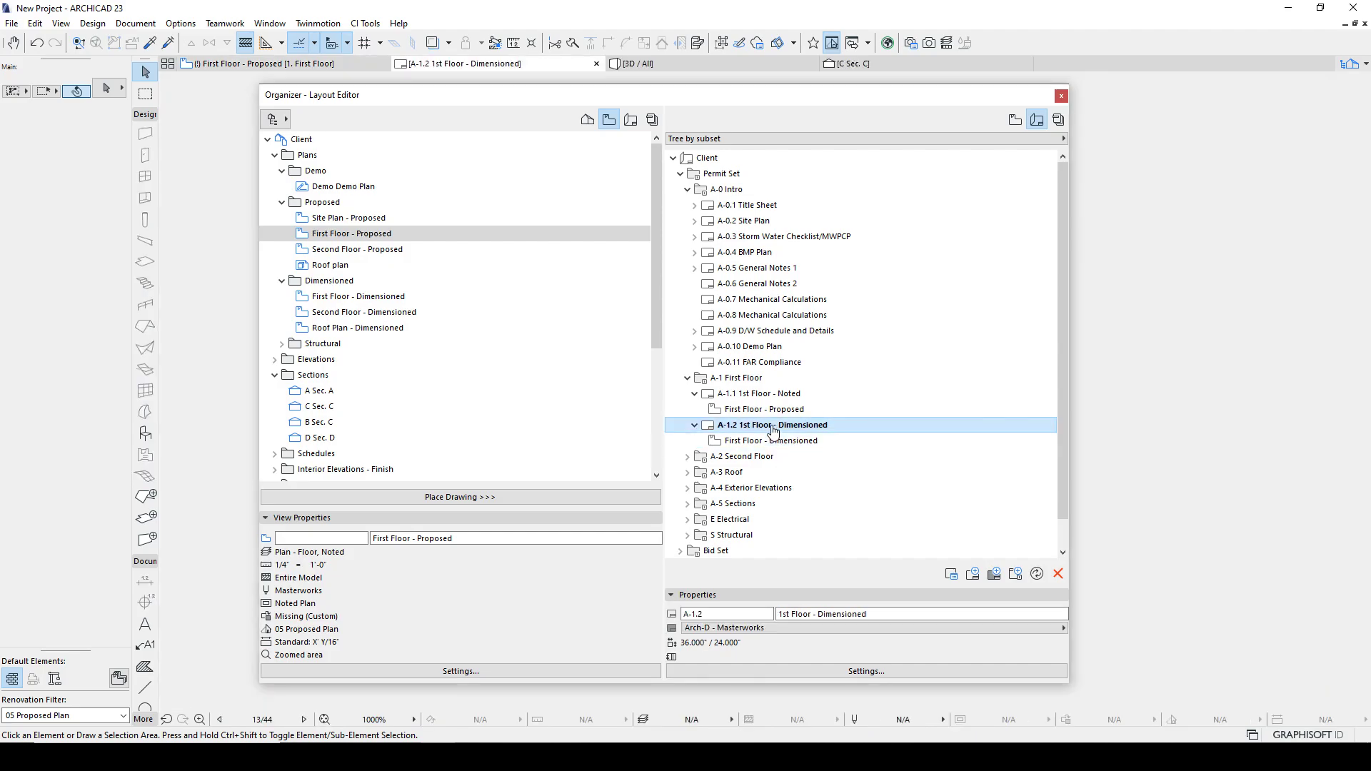
pyautogui.moveTo(672, 100); pyautogui.dragTo(682, 576)
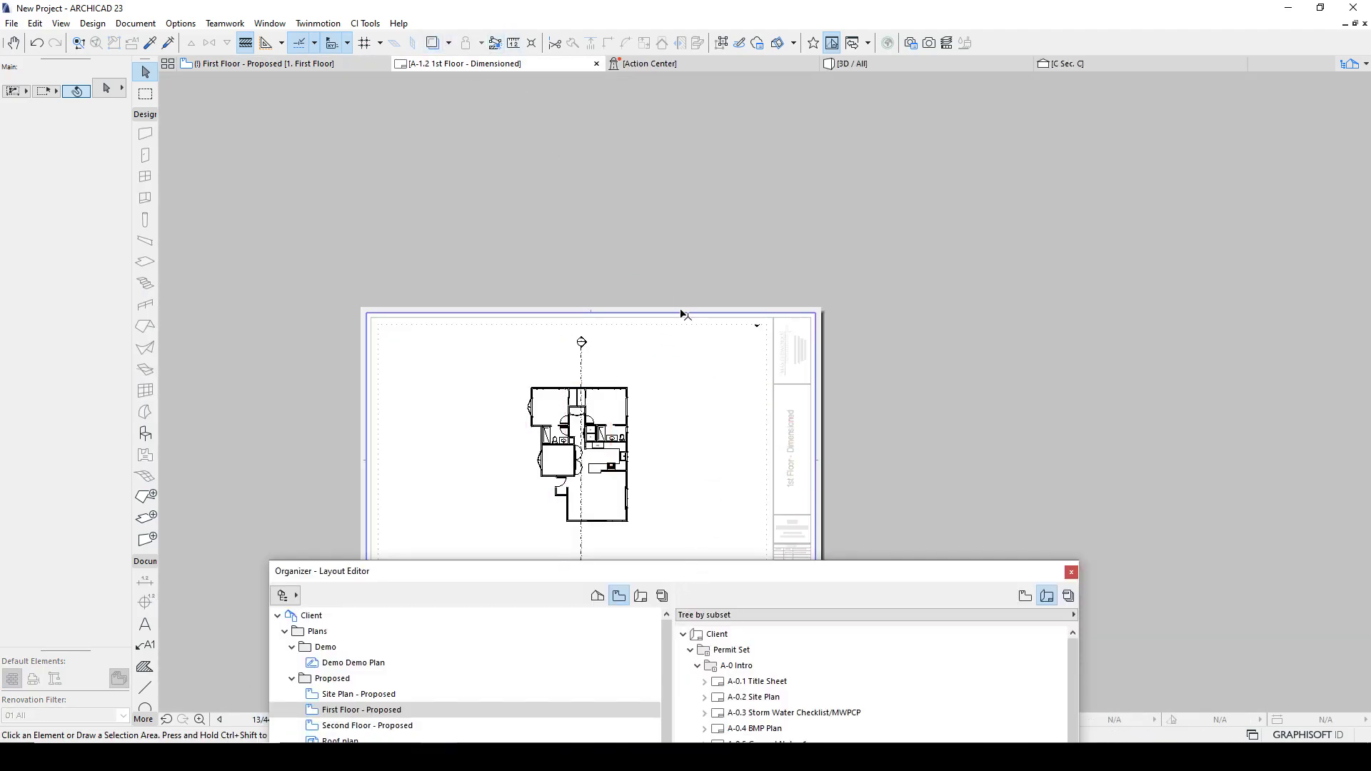
pyautogui.moveTo(821, 571); pyautogui.dragTo(368, 121)
pyautogui.moveTo(884, 195); pyautogui.dragTo(1258, 182, button='middle')
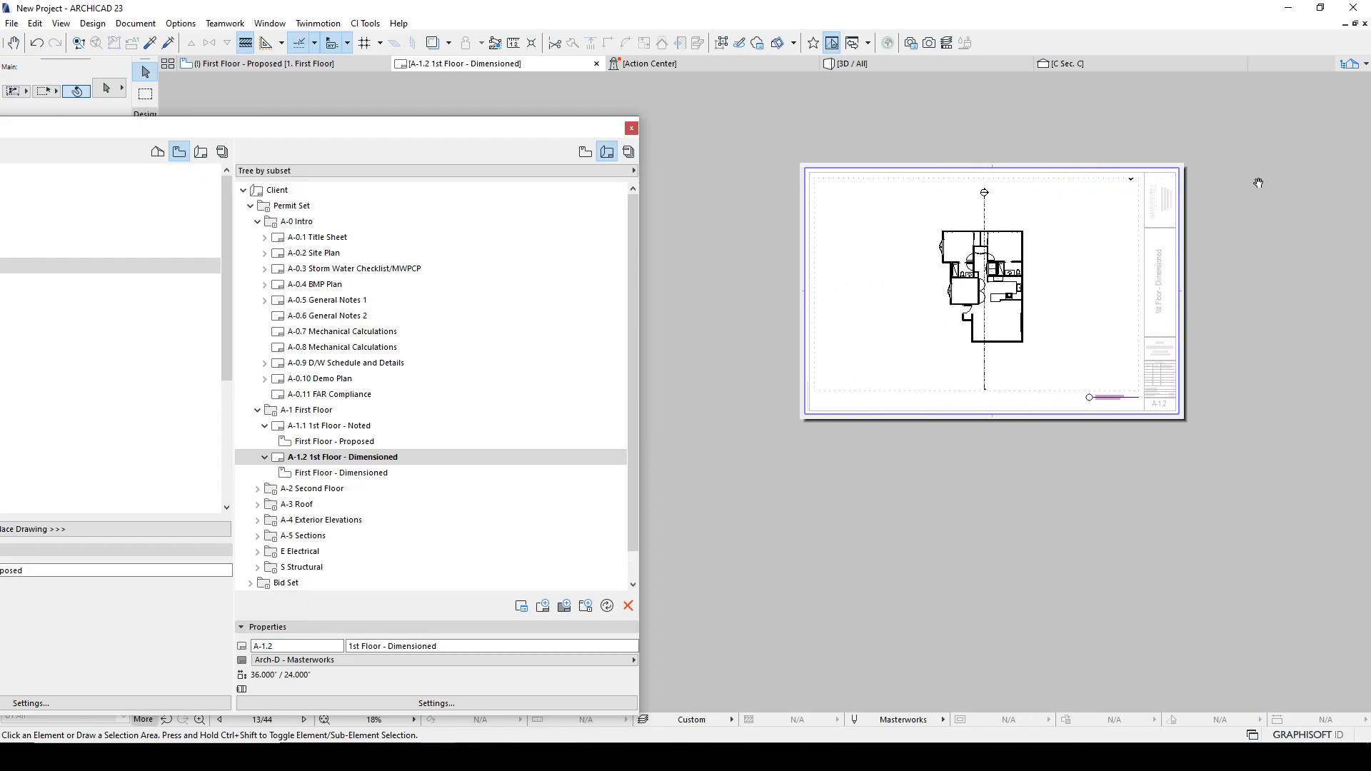
pyautogui.moveTo(531, 133); pyautogui.dragTo(757, 100)
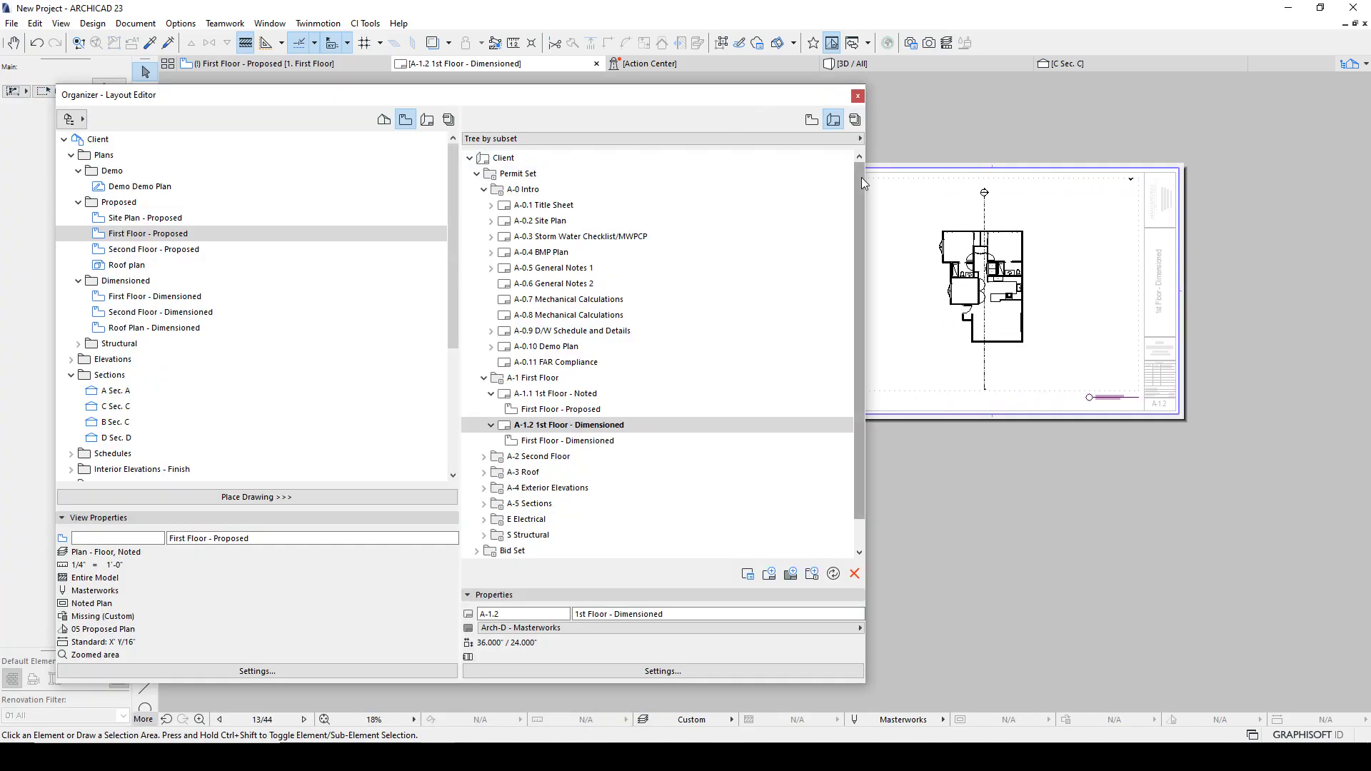
pyautogui.moveTo(854, 180); pyautogui.dragTo(615, 184)
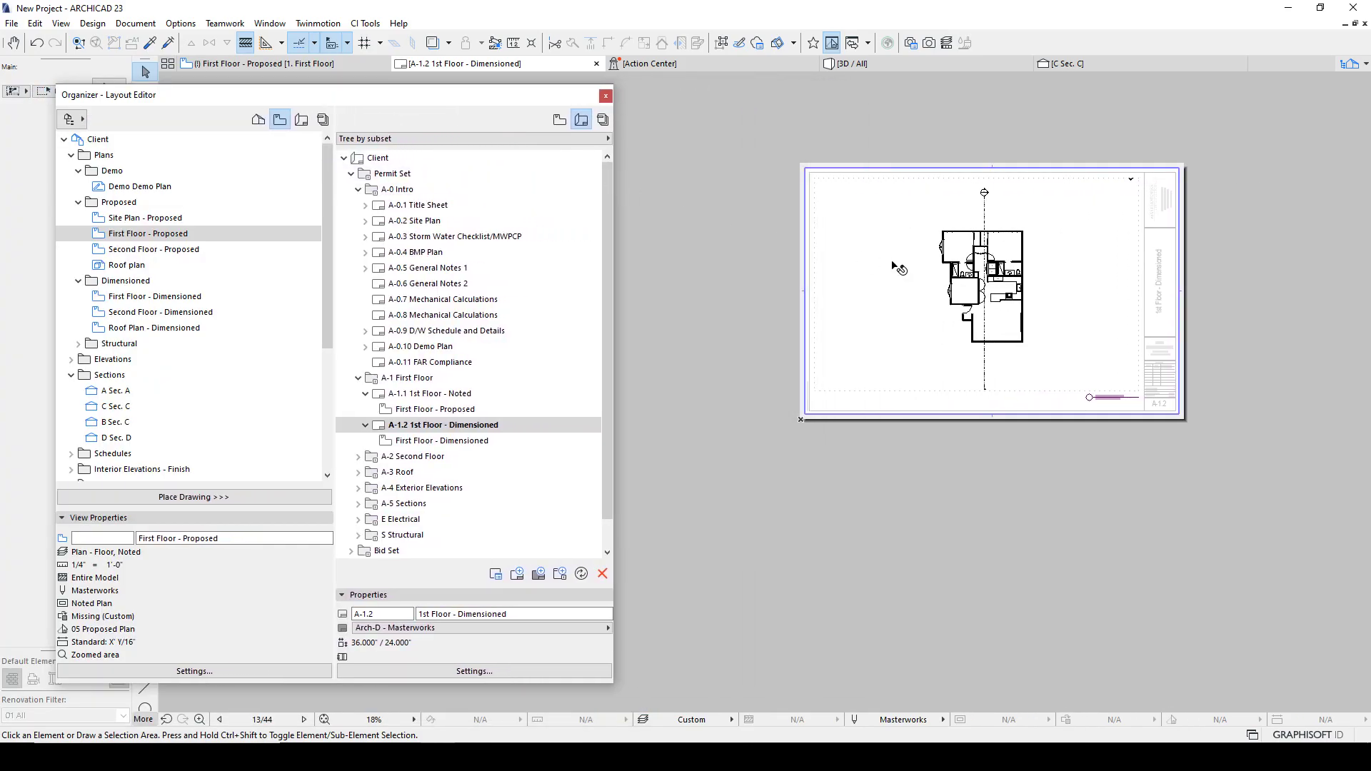
pyautogui.scroll(4, 885, 265)
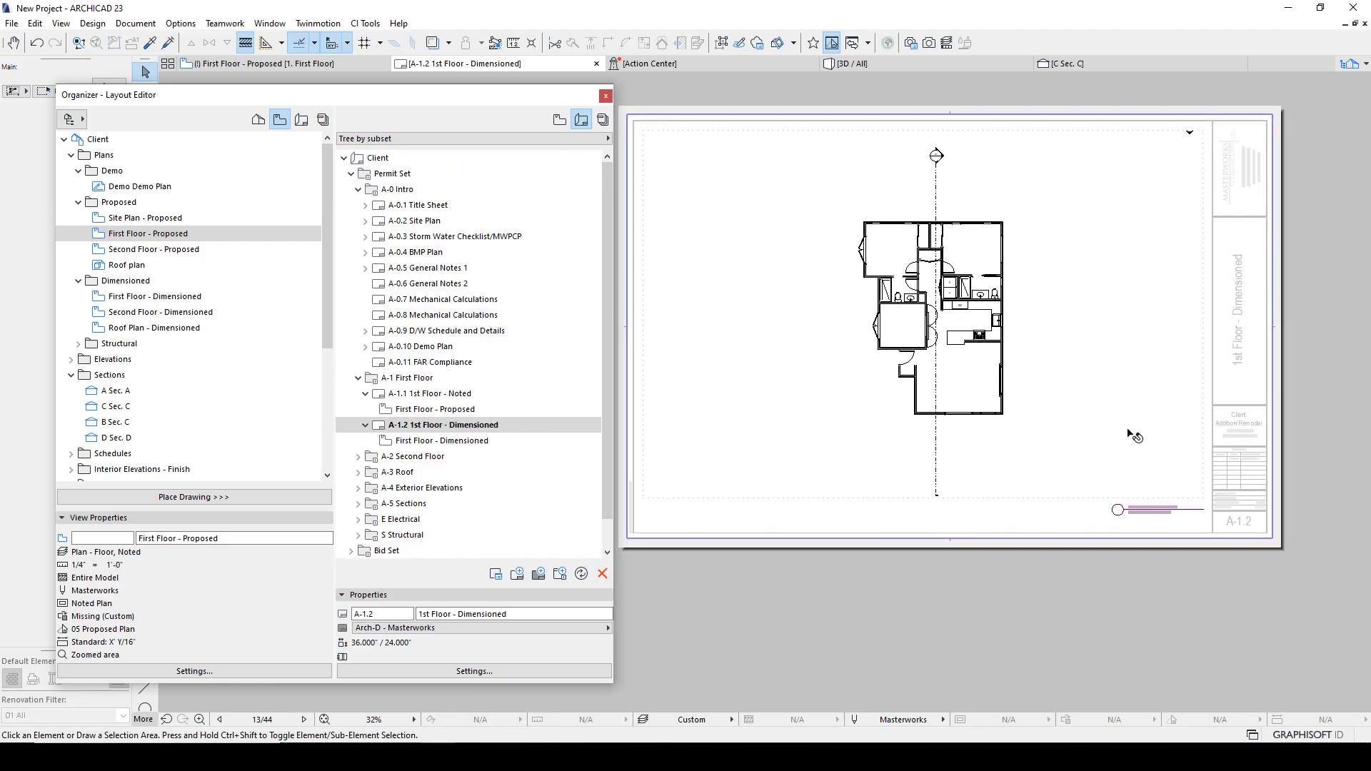
pyautogui.scroll(4, 1126, 437)
pyautogui.scroll(-2, 1151, 433)
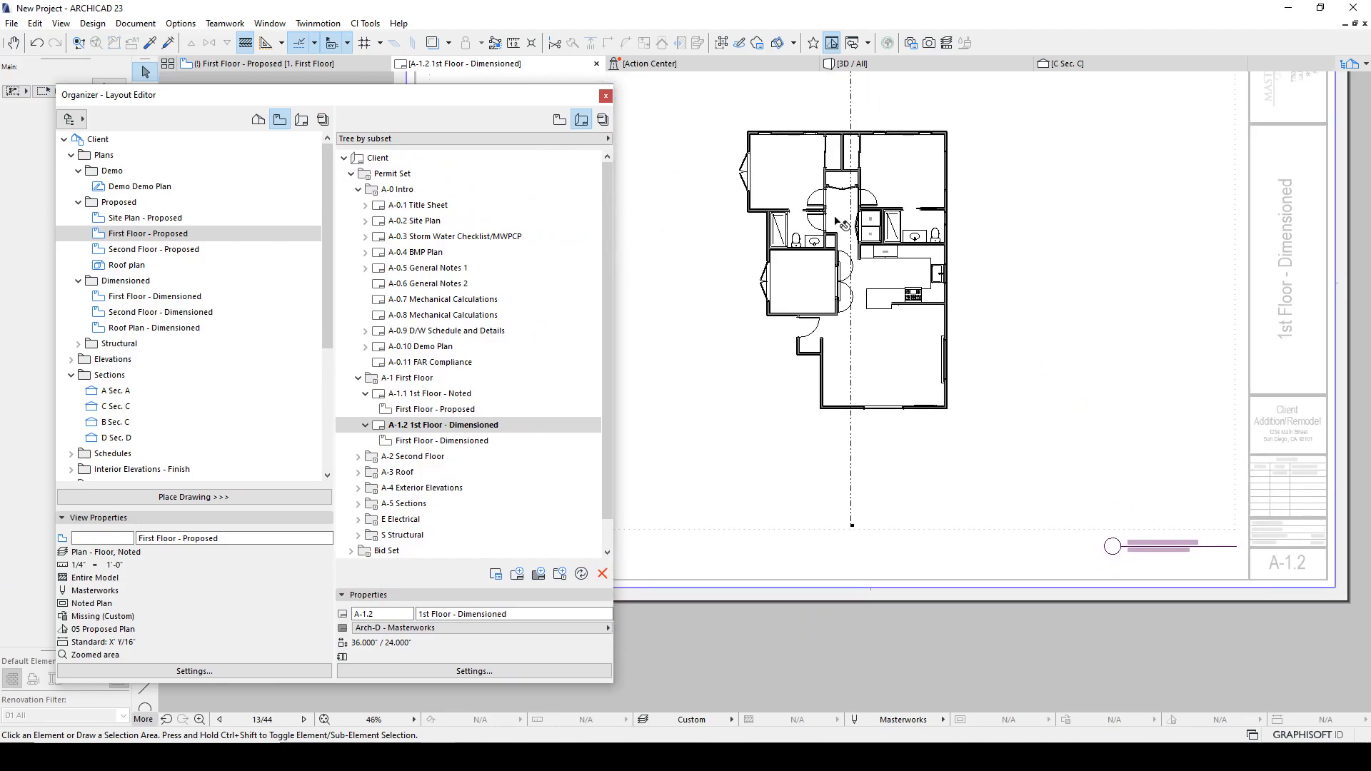
# Open layout A-1.1 1st Floor - Noted, examine its plan, and select its First Floor - Proposed drawing to view the properties.
pyautogui.doubleClick(428, 394)
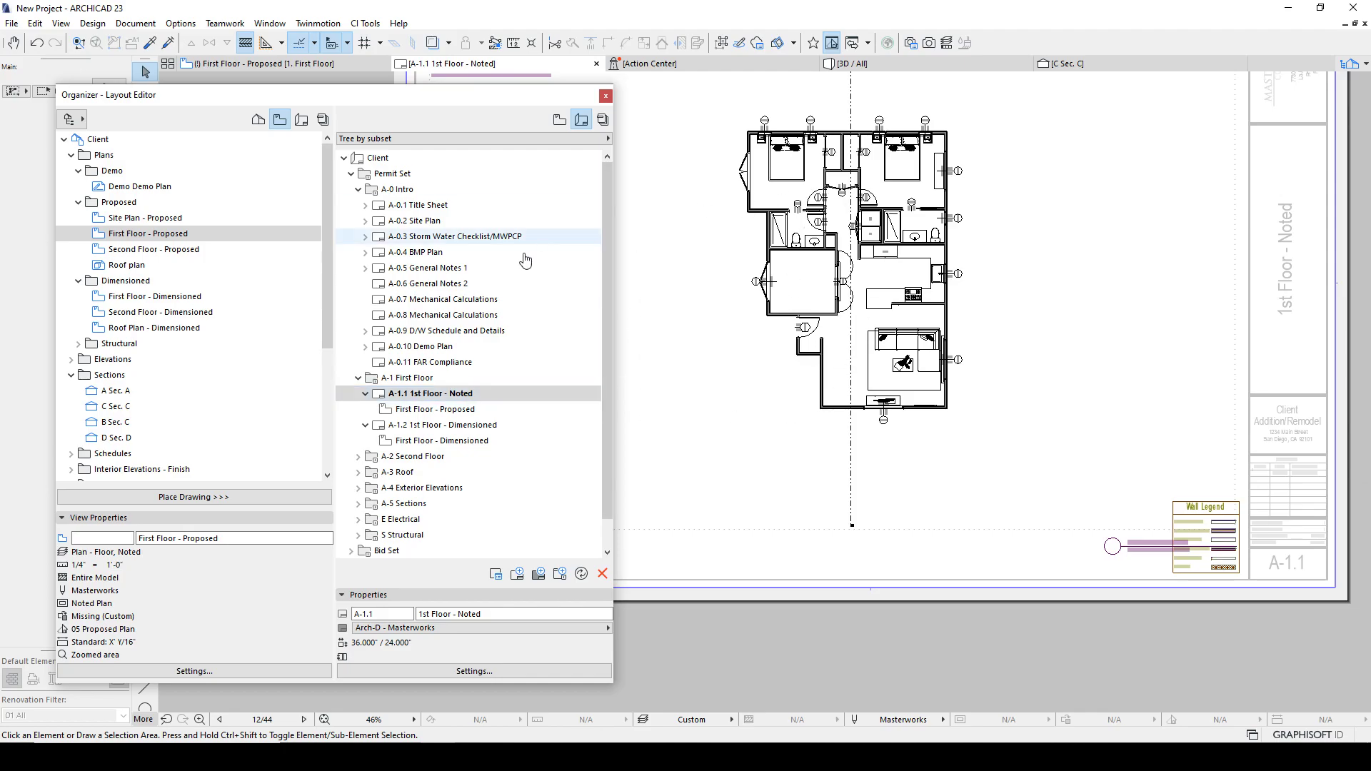
pyautogui.scroll(2, 885, 246)
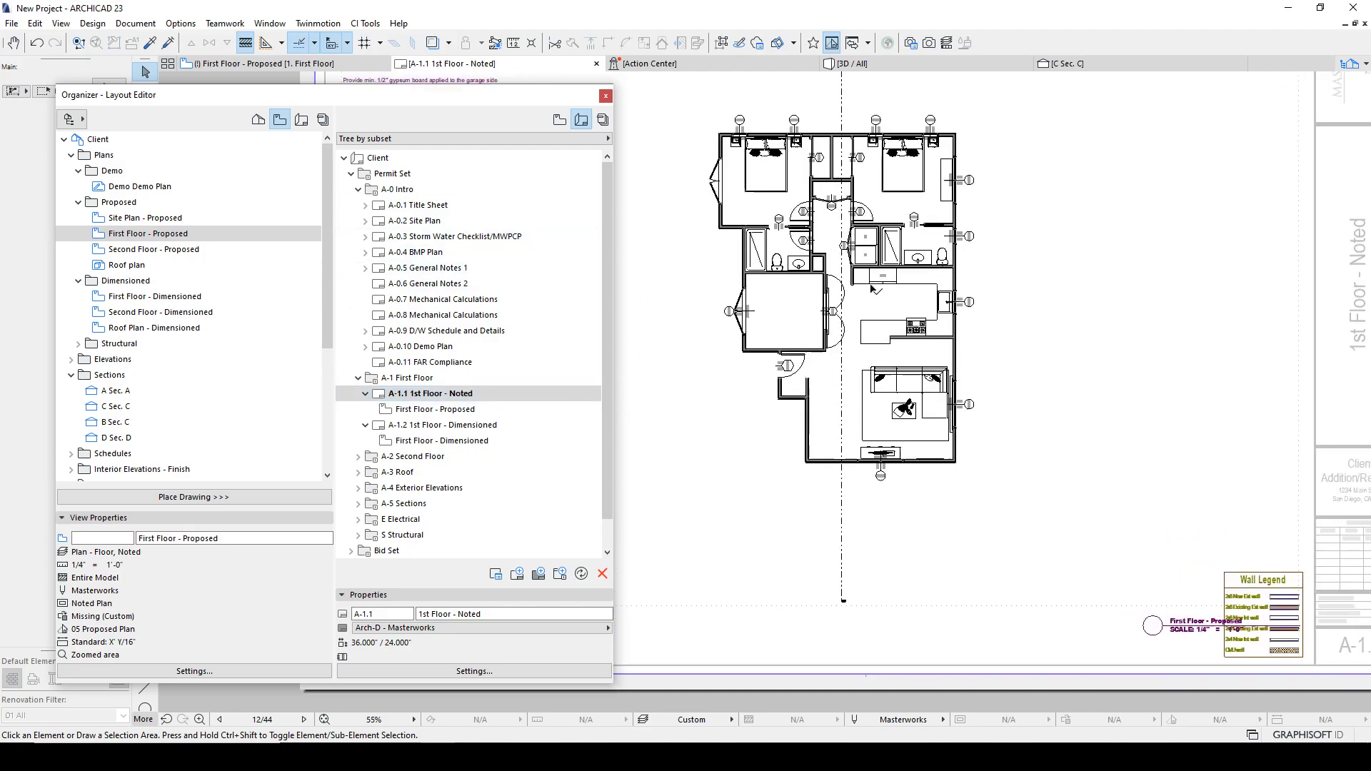
pyautogui.scroll(2, 879, 311)
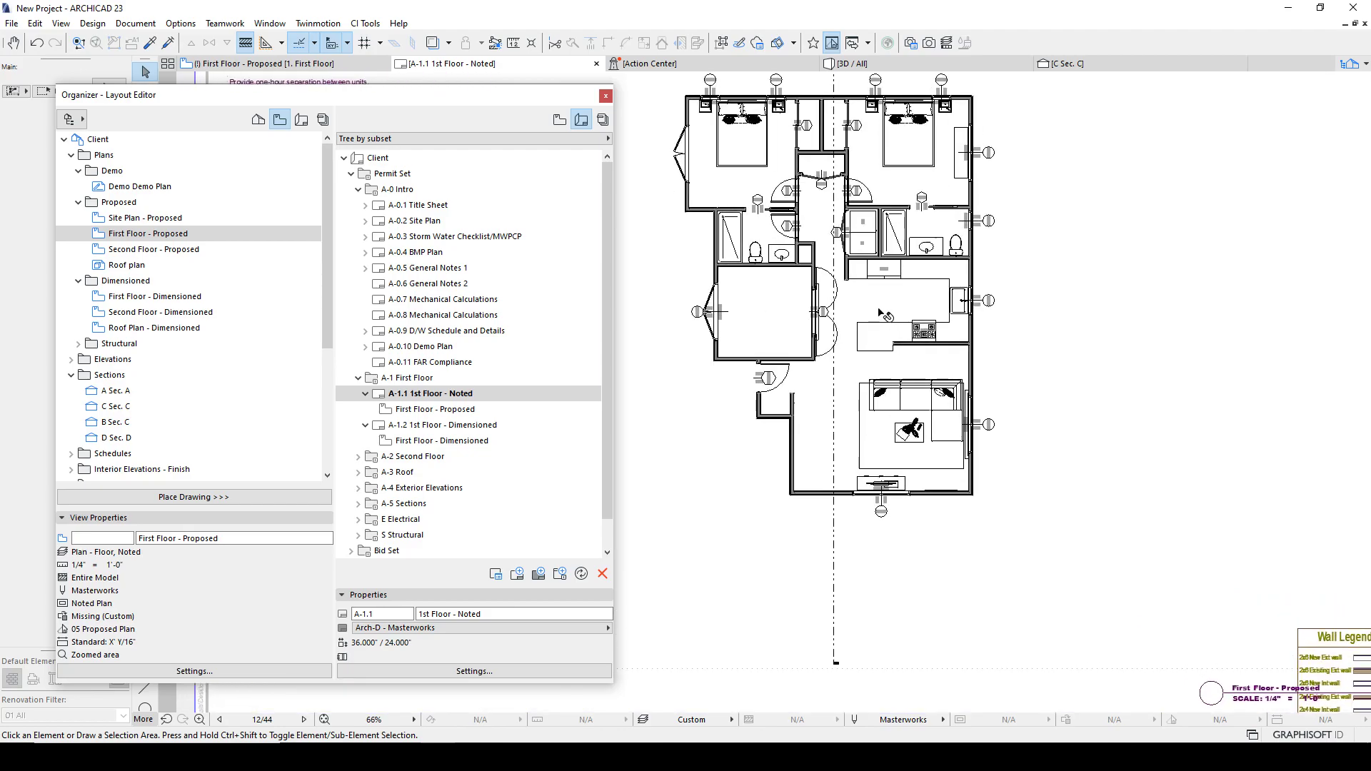
pyautogui.click(416, 413)
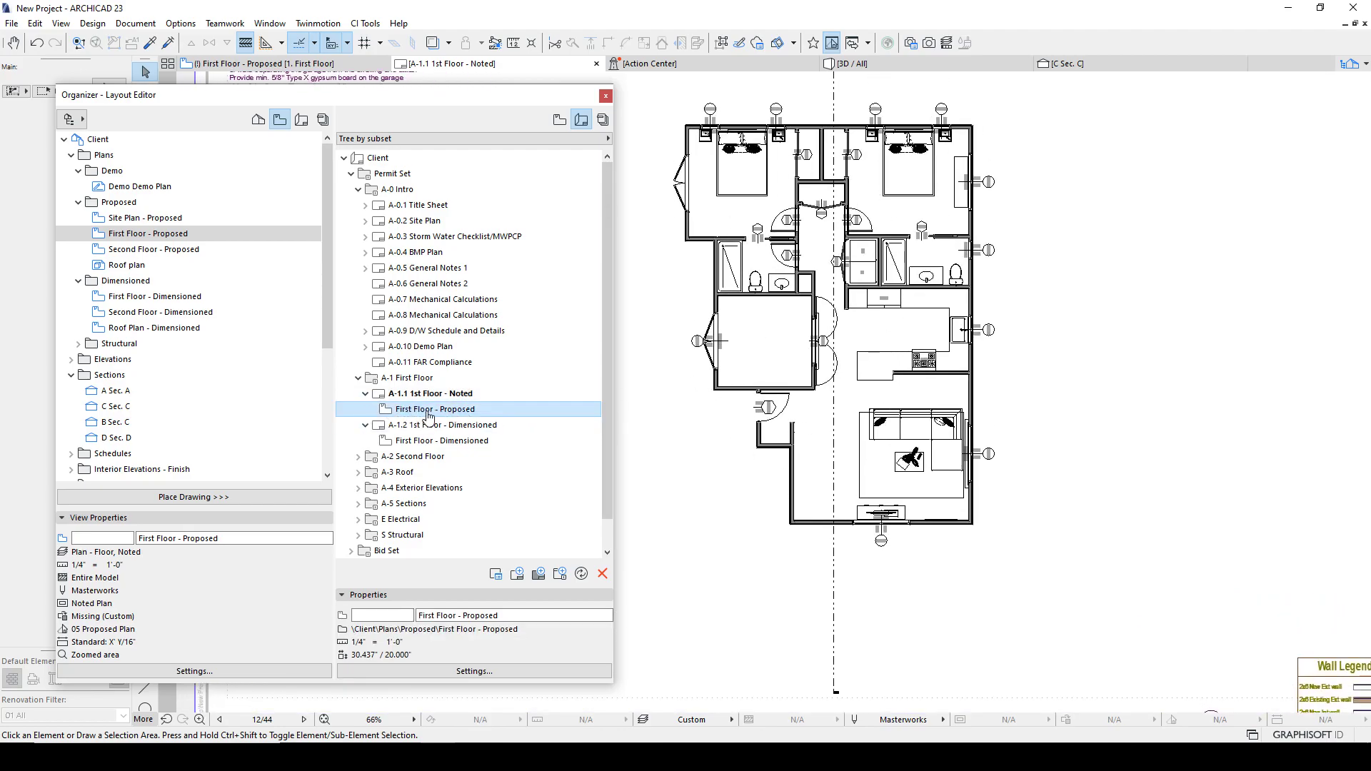
# Rename the First Floor - Proposed and Second Floor - Proposed views as First Floor - Noted and Second Floor - Noted.
pyautogui.click(126, 236)
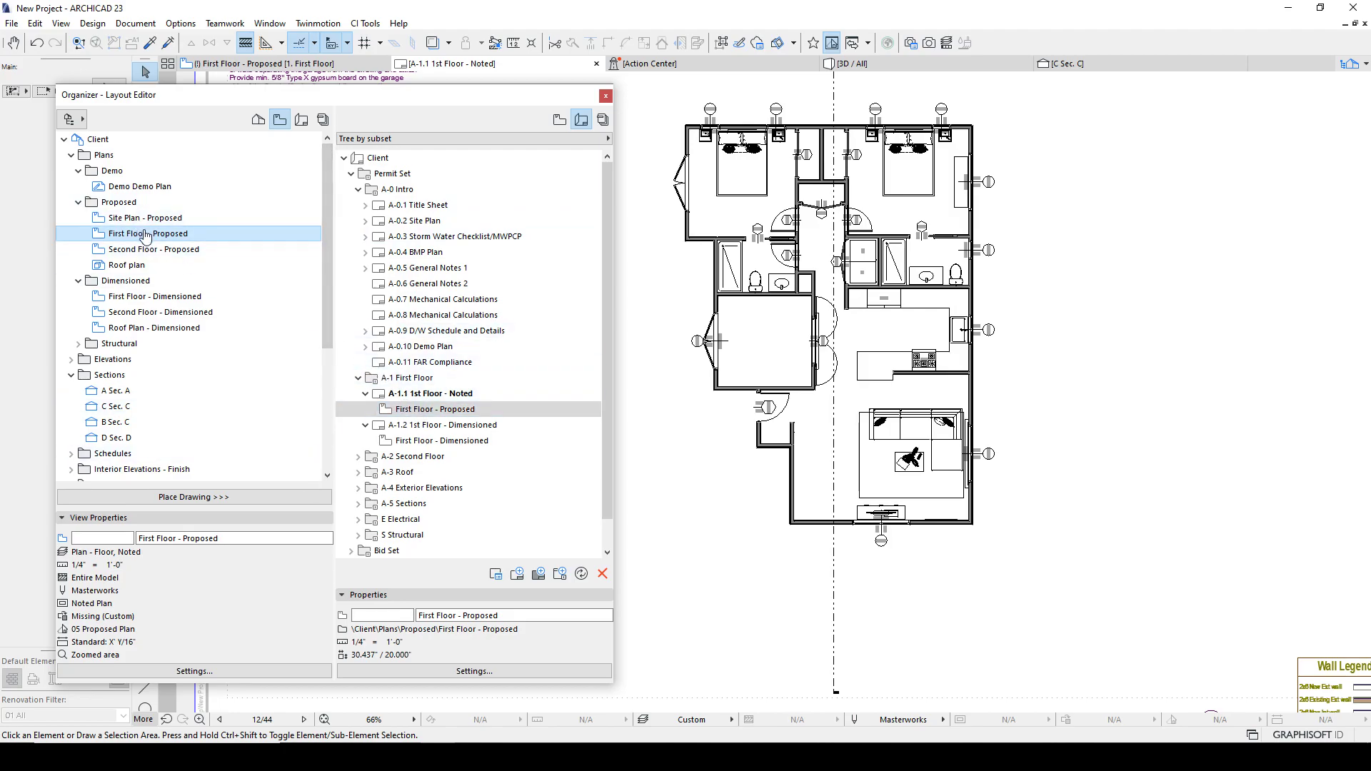
pyautogui.doubleClick(200, 537)
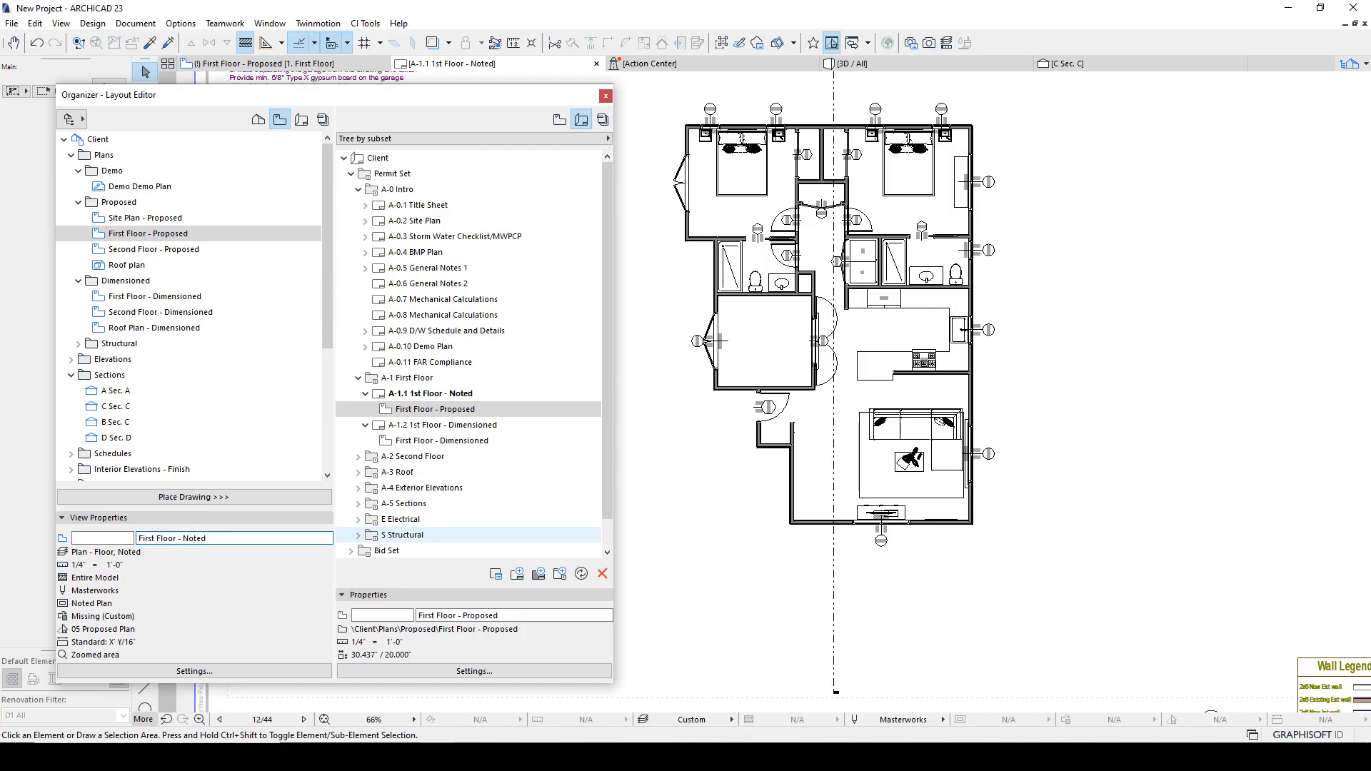
pyautogui.press('Return')
pyautogui.click(154, 249)
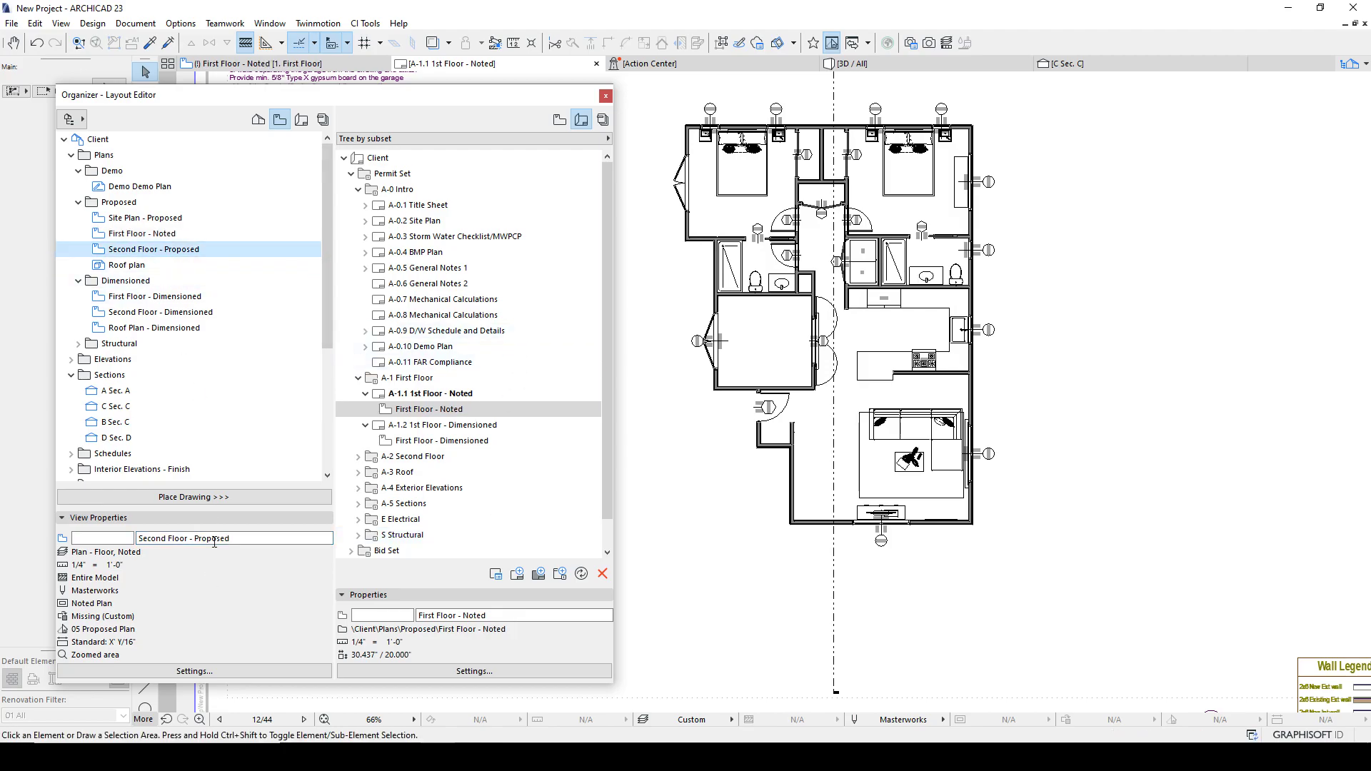
pyautogui.doubleClick(279, 538)
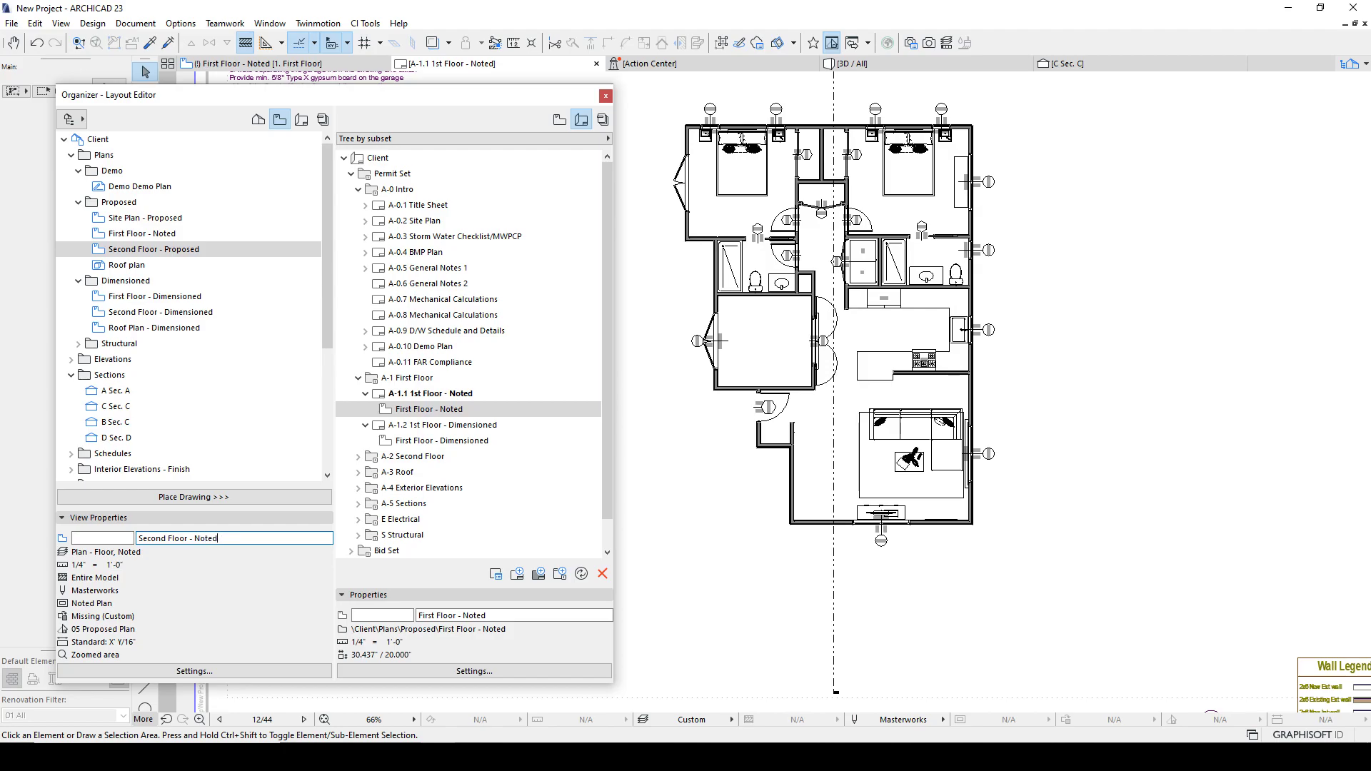
# Rename the Site Plan - Proposed view in the Proposed folder as Site Plan.
pyautogui.click(163, 218)
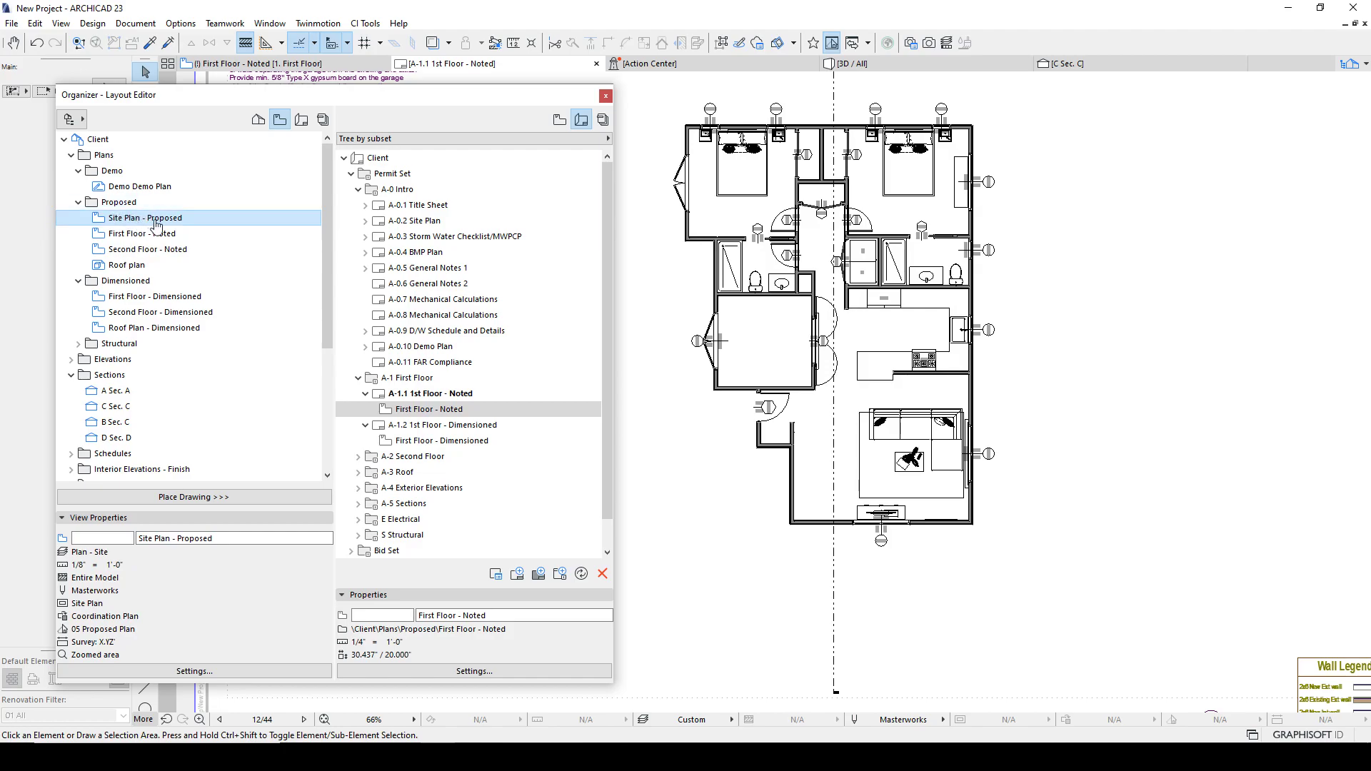
pyautogui.moveTo(171, 538); pyautogui.dragTo(317, 551)
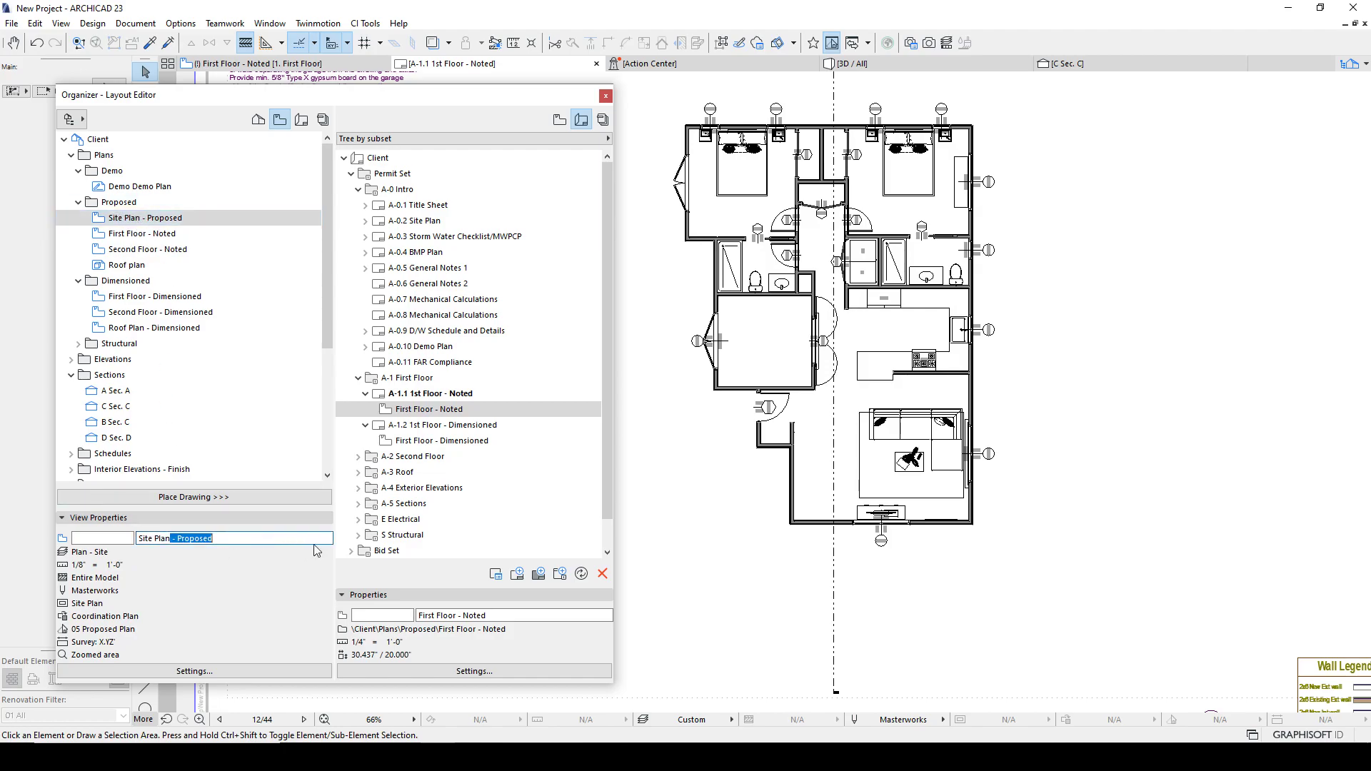
pyautogui.press('Return')
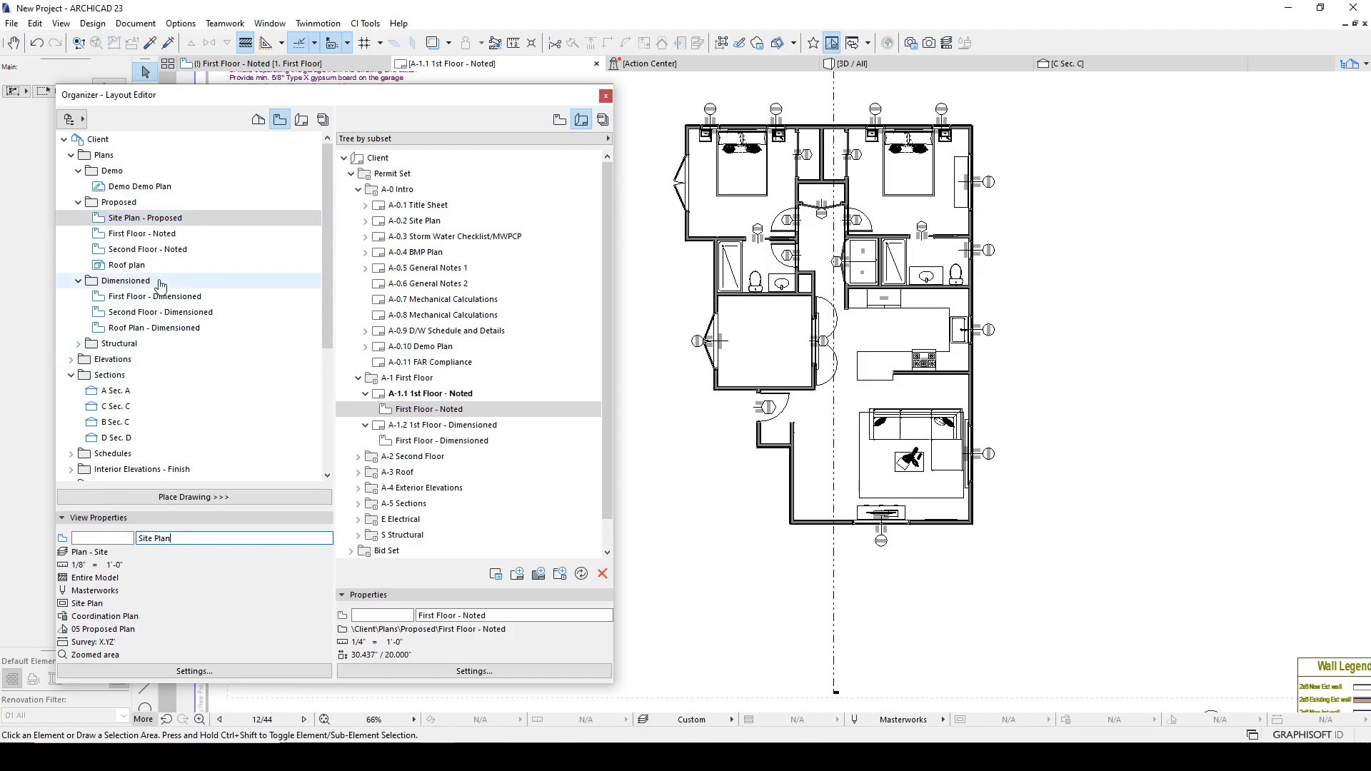
# Delete the Roof Plan - Dimensioned view from the Dimensioned folder of the View Map.
pyautogui.click(143, 328)
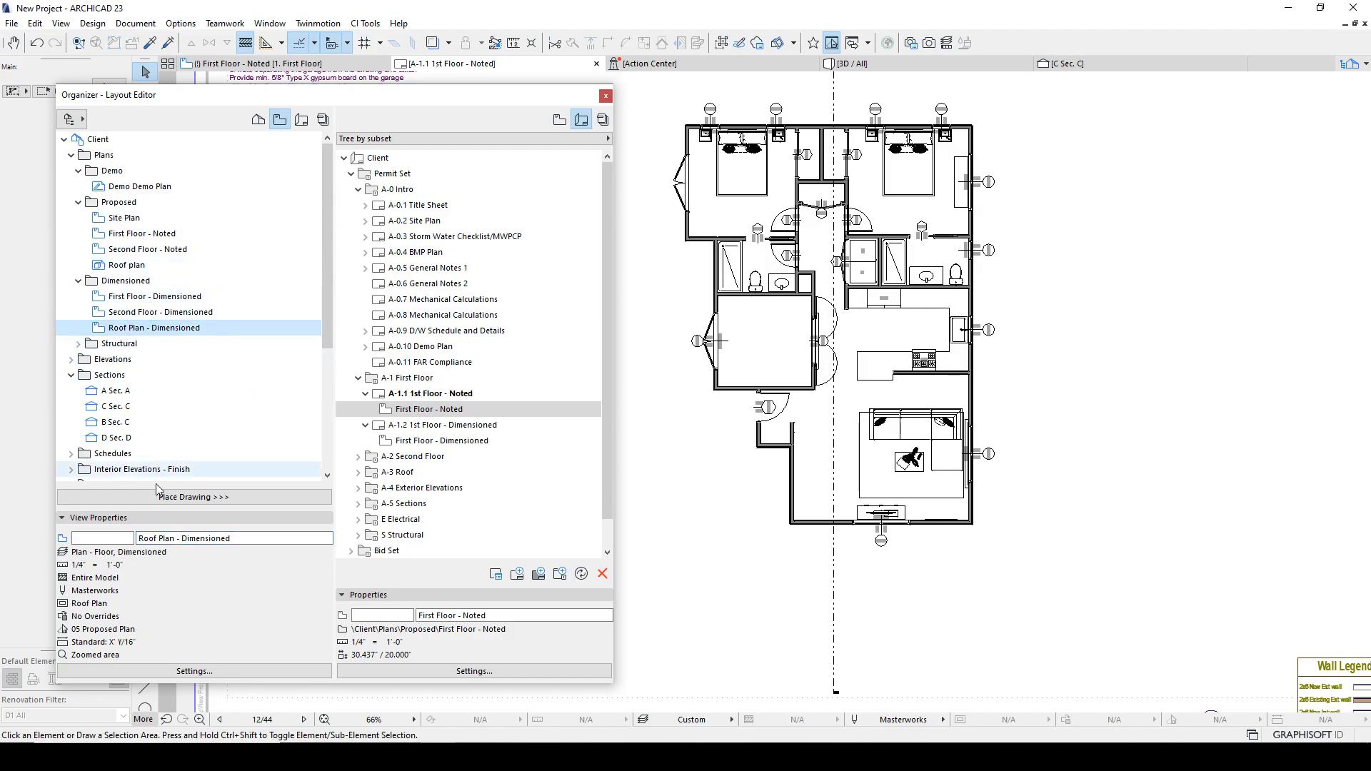
pyautogui.rightClick(141, 332)
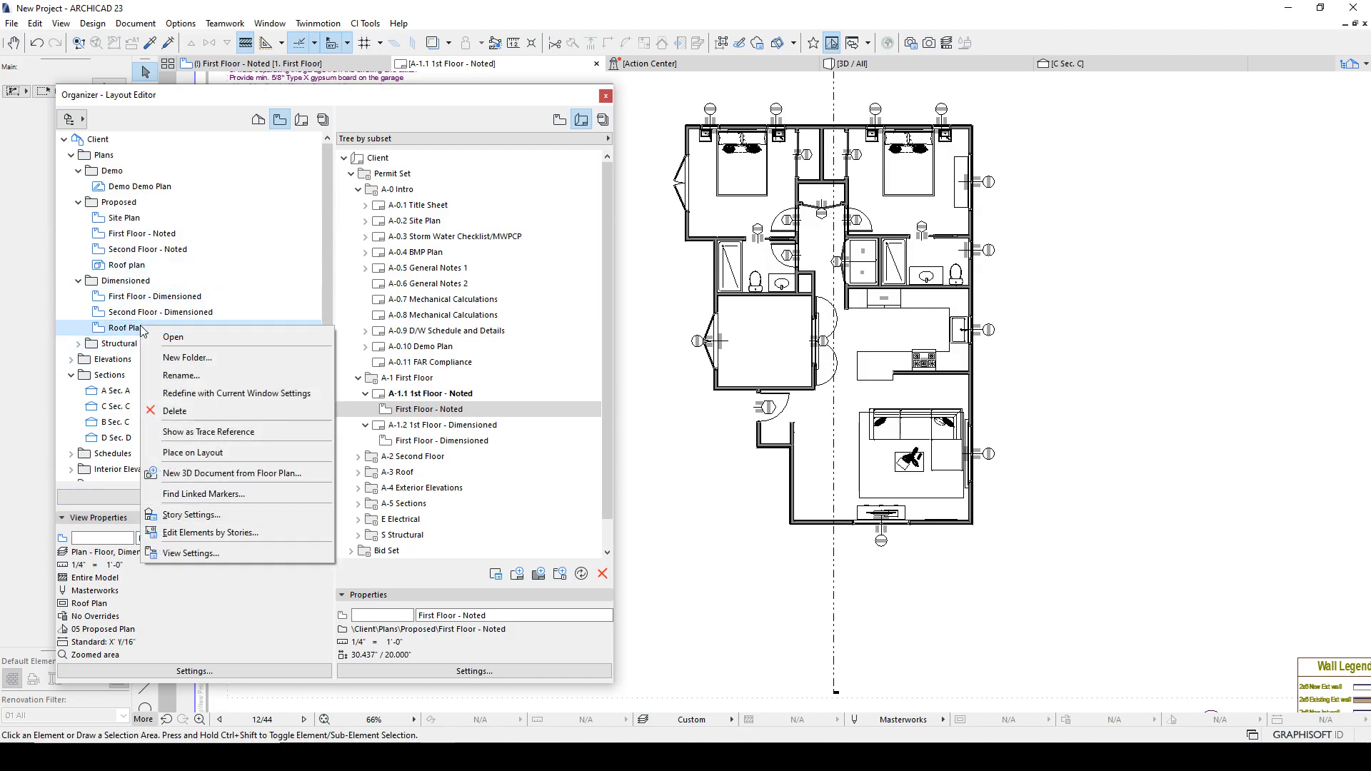
pyautogui.click(174, 411)
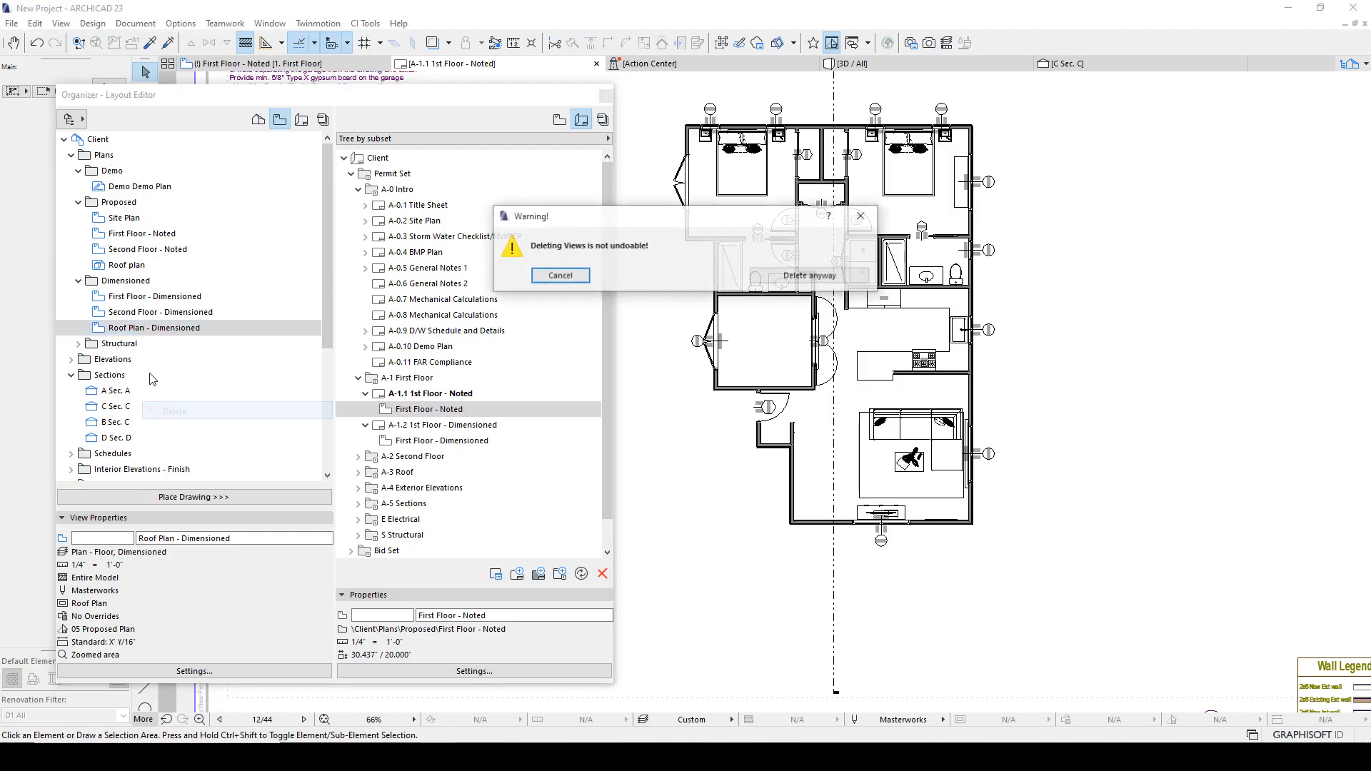
pyautogui.click(798, 277)
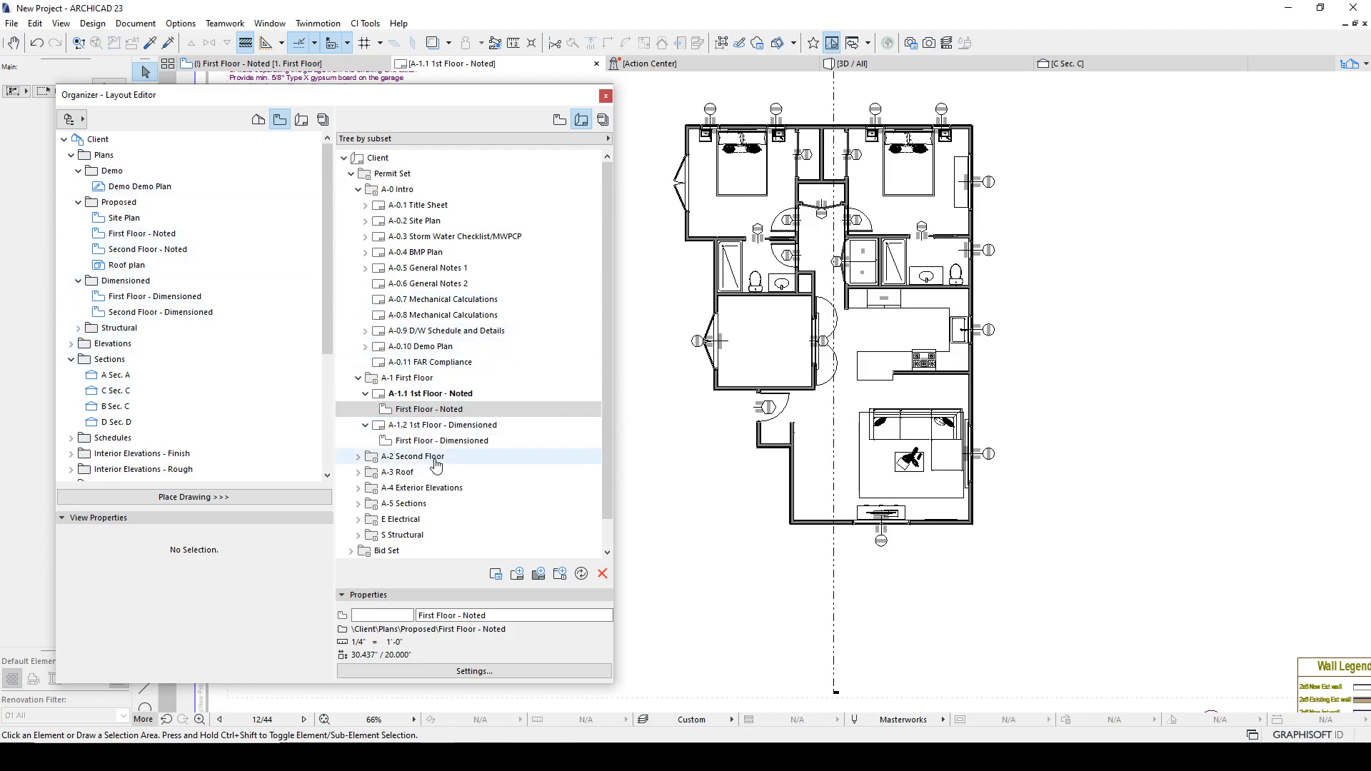
# Collapse the A-0 Intro subset and compare the View Map's section views with the Project Map's sections, highlighting EW Work and NS Work.
pyautogui.click(357, 189)
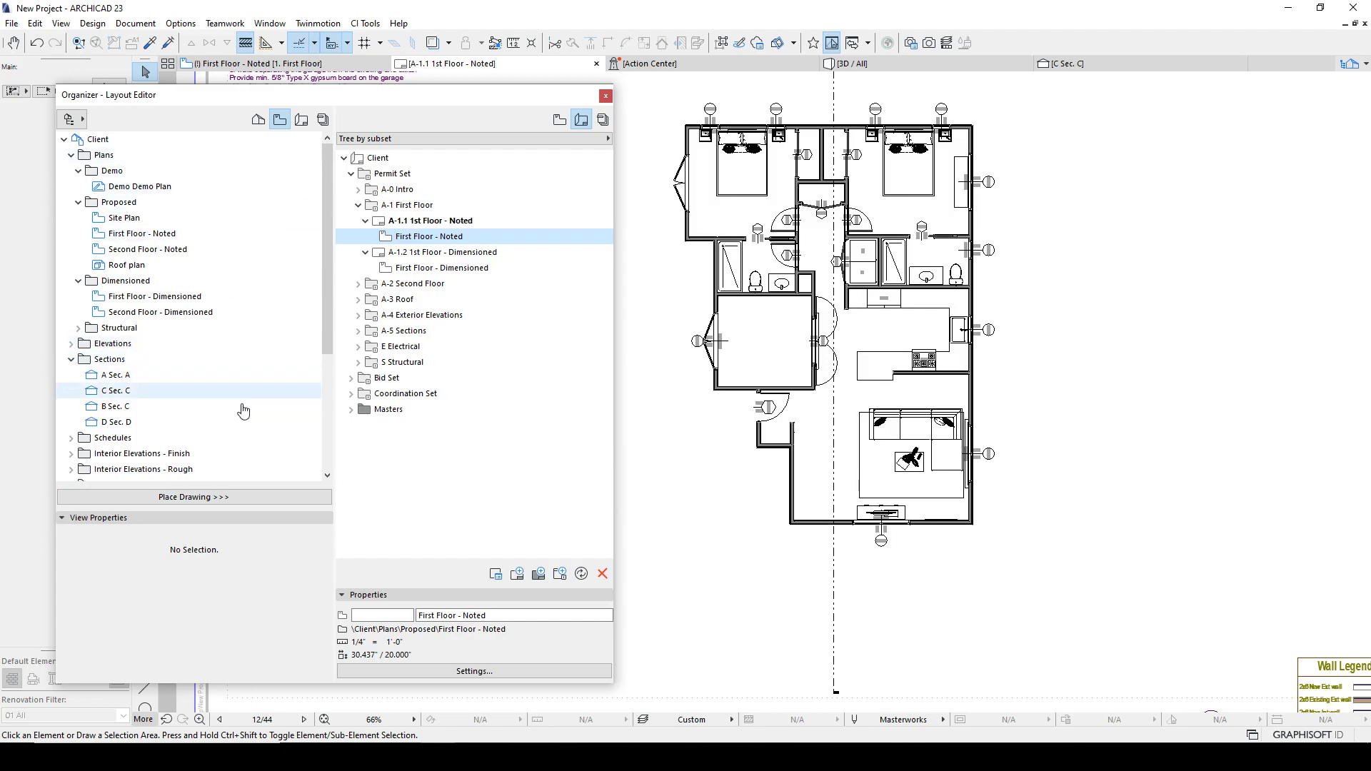
pyautogui.click(107, 379)
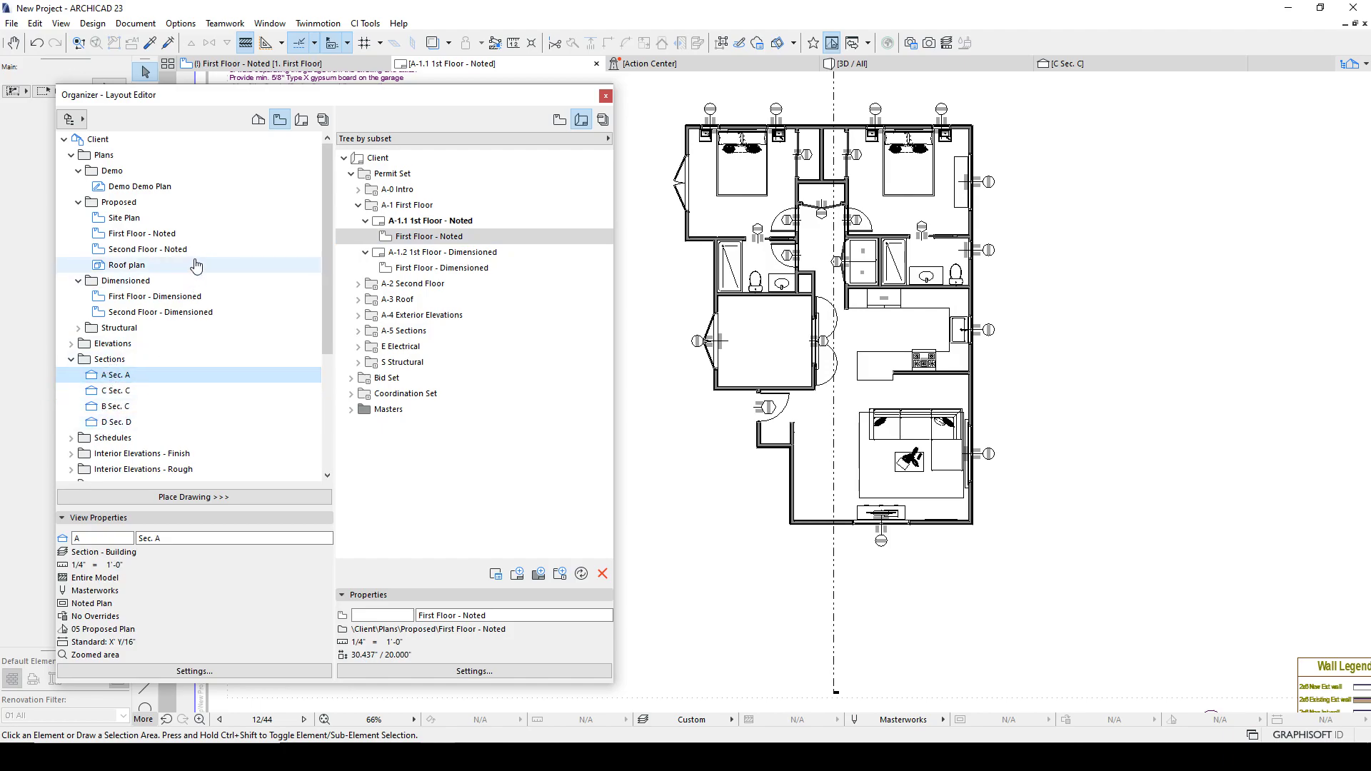
pyautogui.click(257, 120)
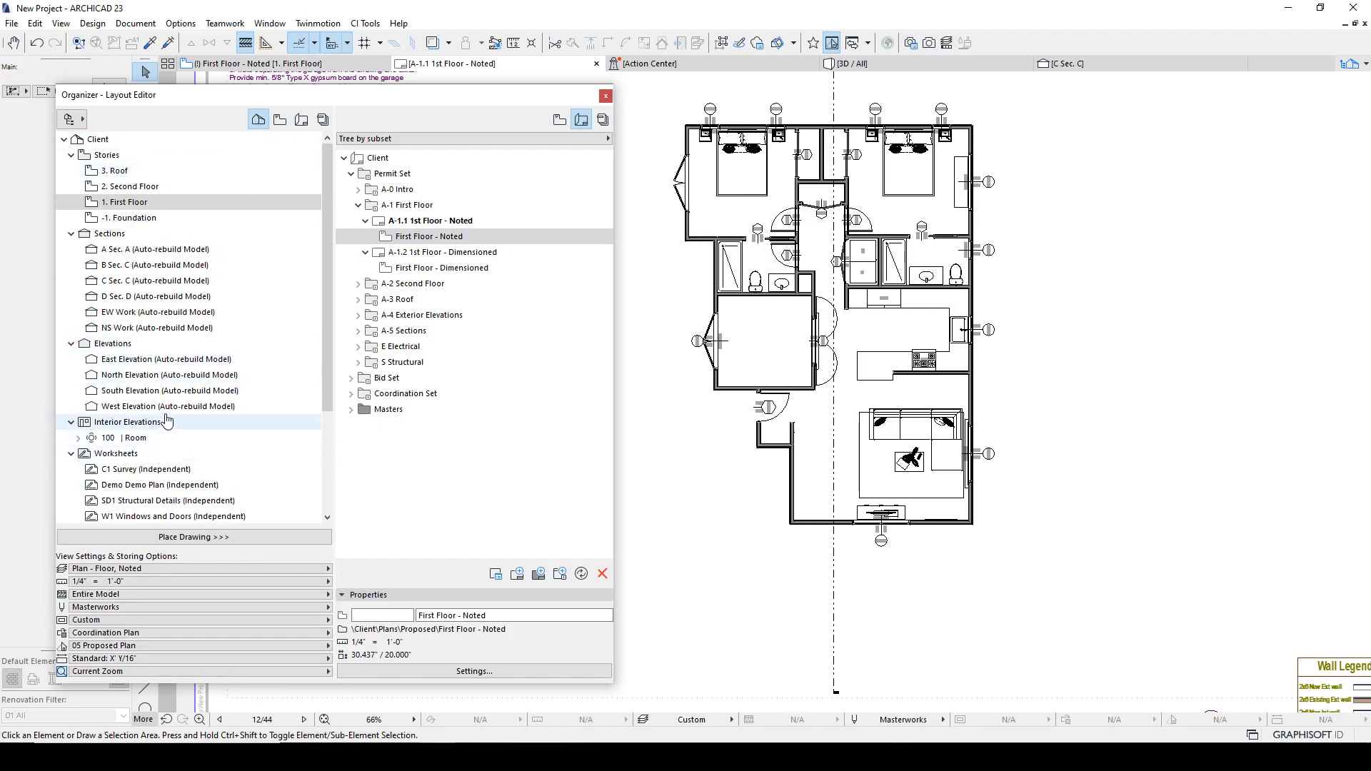
pyautogui.scroll(-3, 167, 420)
pyautogui.scroll(1, 175, 409)
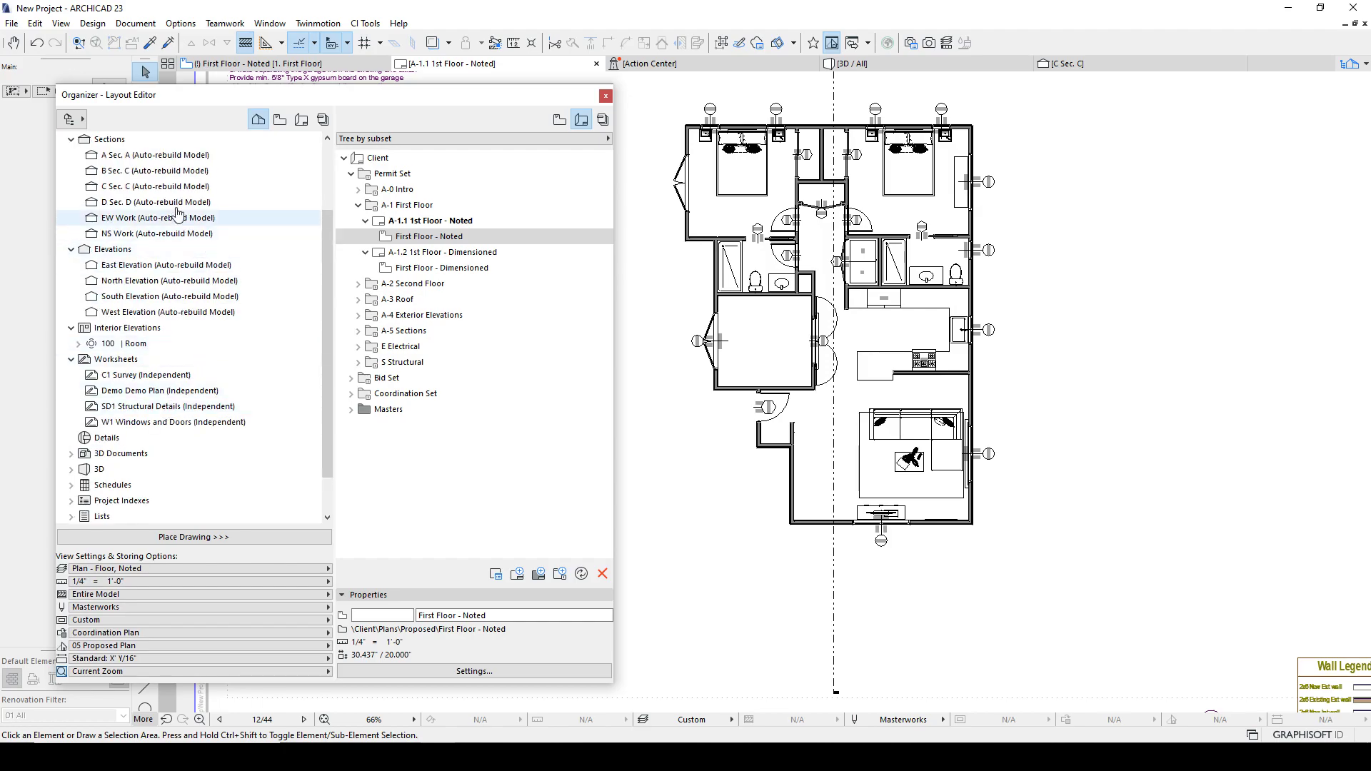
pyautogui.click(129, 218)
pyautogui.keyDown('shift'); pyautogui.click(129, 234); pyautogui.keyUp('shift')
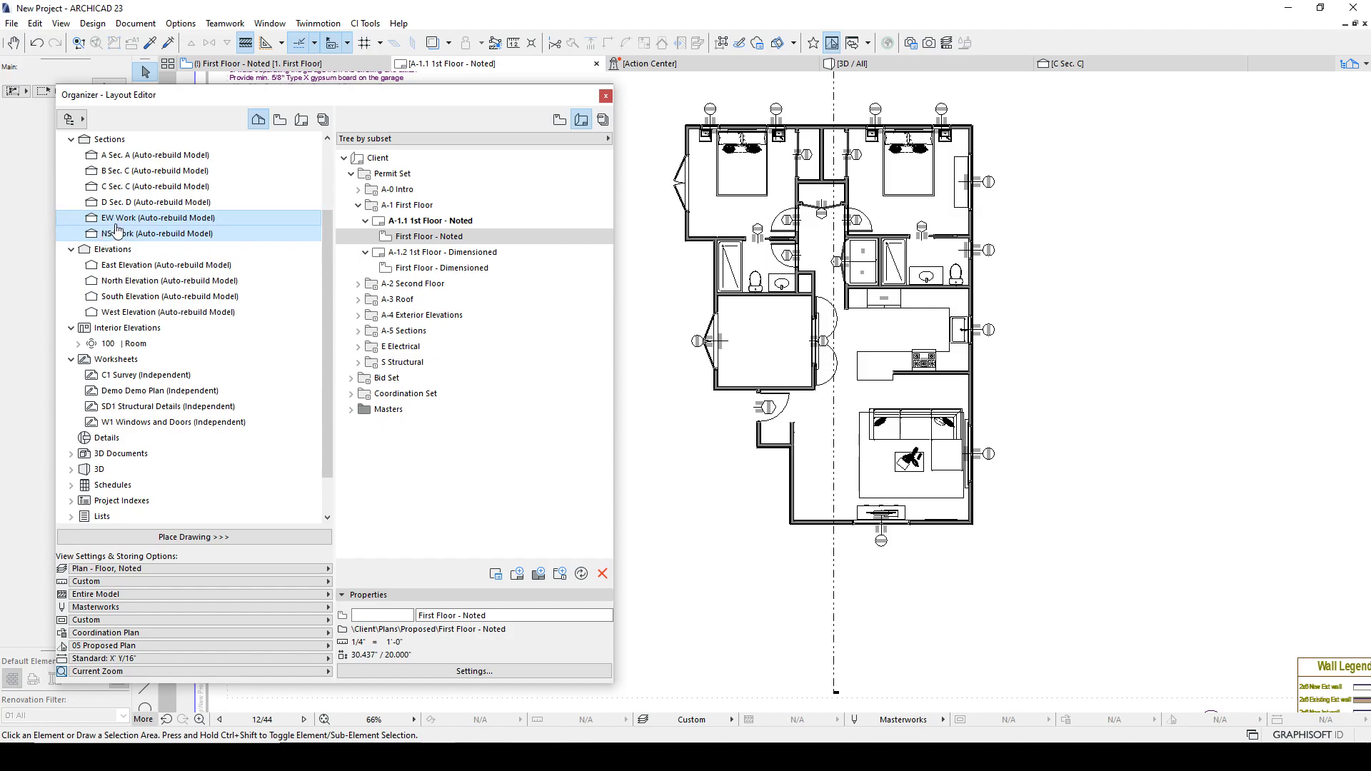
pyautogui.click(279, 119)
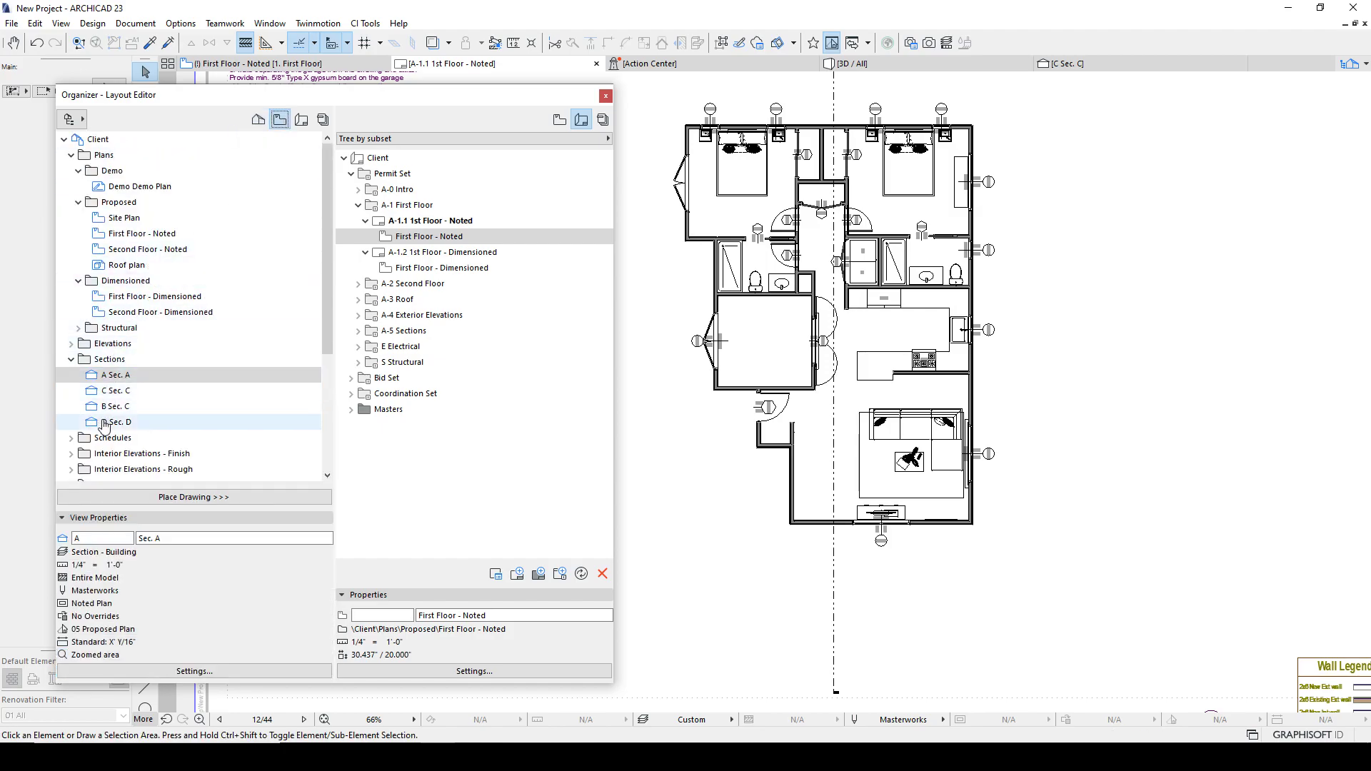
pyautogui.click(111, 379)
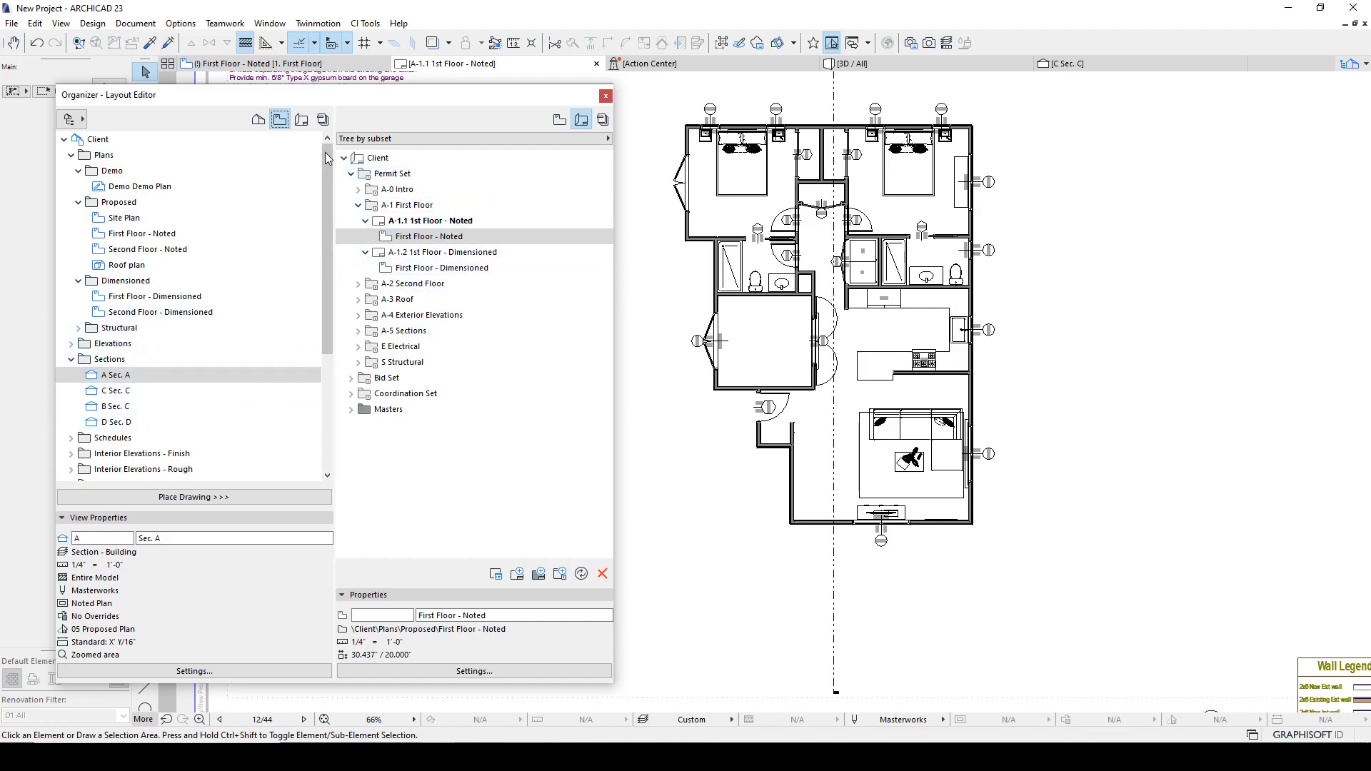
# Return to the Project Map and select the 1. First Floor story to view its settings.
pyautogui.click(258, 119)
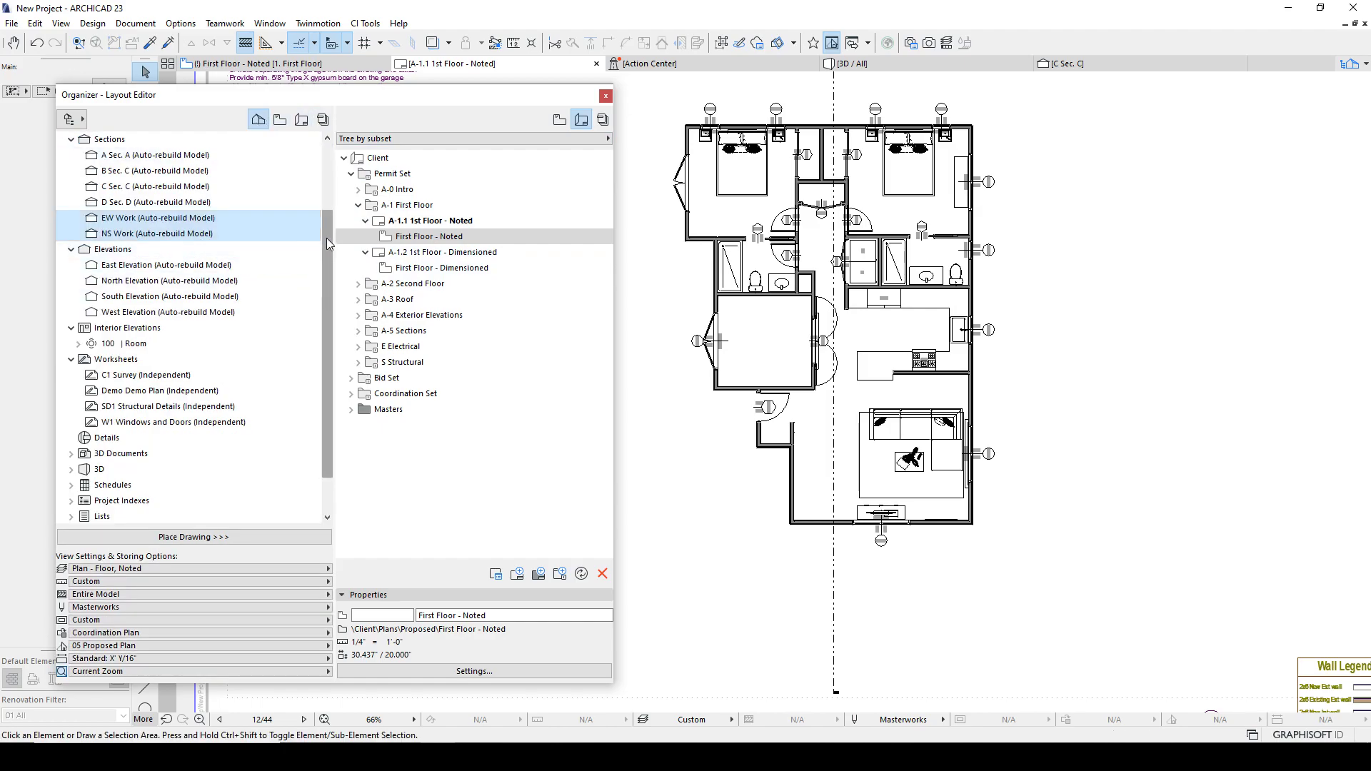
pyautogui.scroll(2, 327, 238)
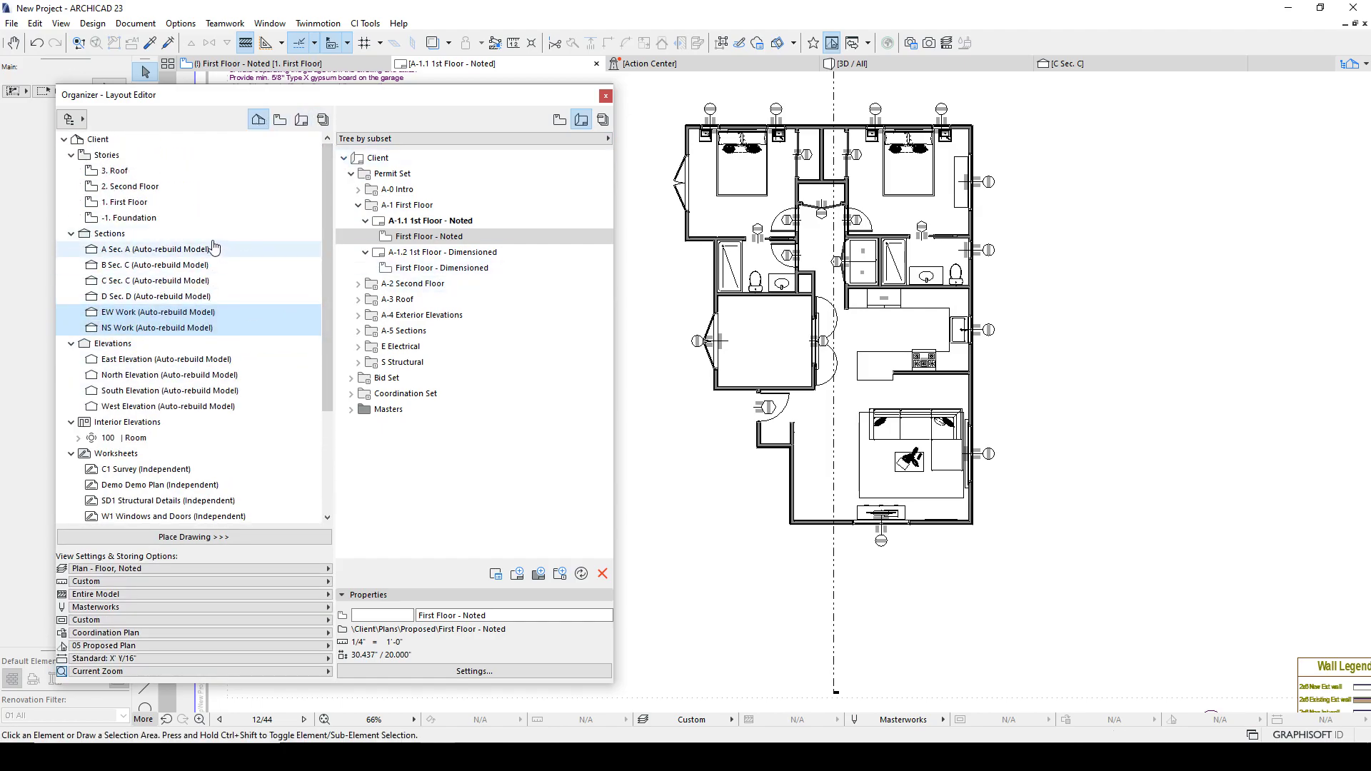
pyautogui.click(154, 202)
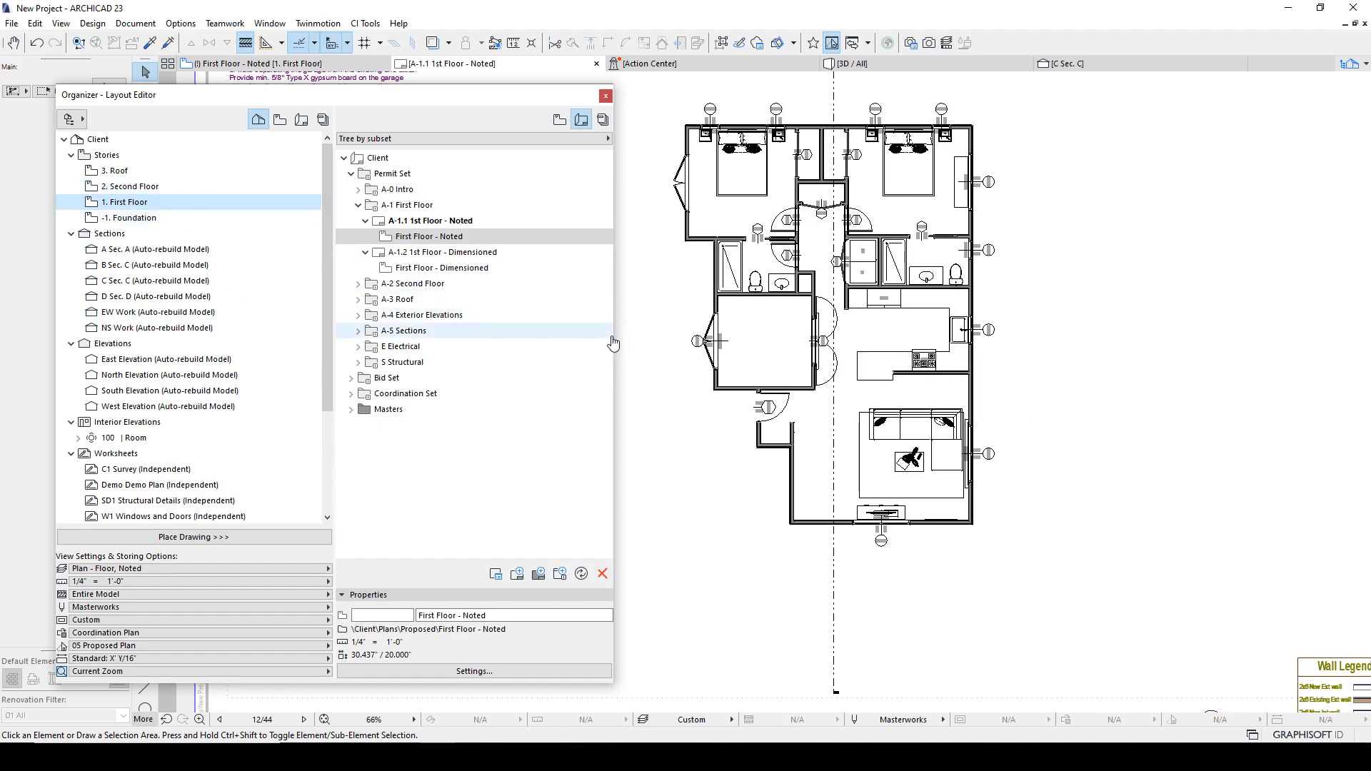
# Widen the Organizer, reselect the 1. First Floor story, and move the Organizer down to uncover the upper part of the sheet.
pyautogui.moveTo(613, 337); pyautogui.dragTo(897, 337)
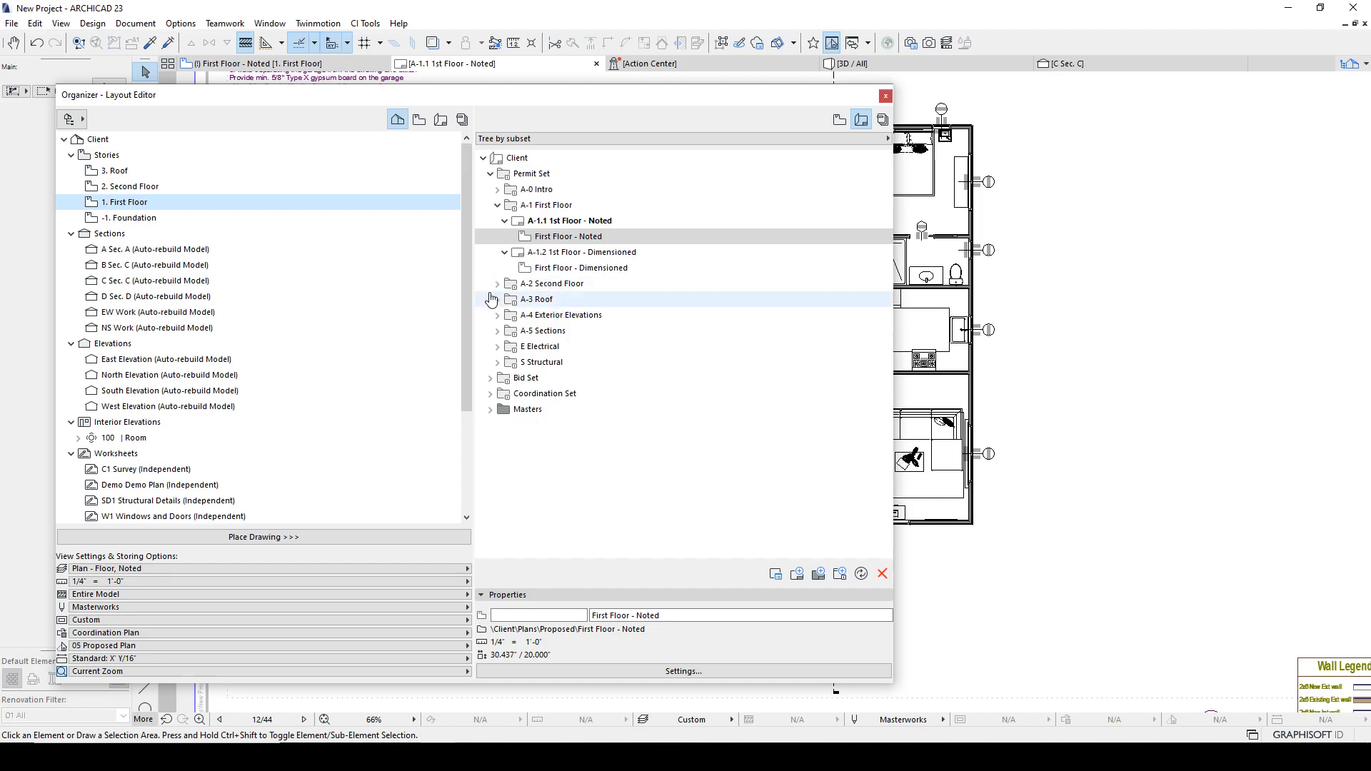
pyautogui.moveTo(472, 303); pyautogui.dragTo(464, 302)
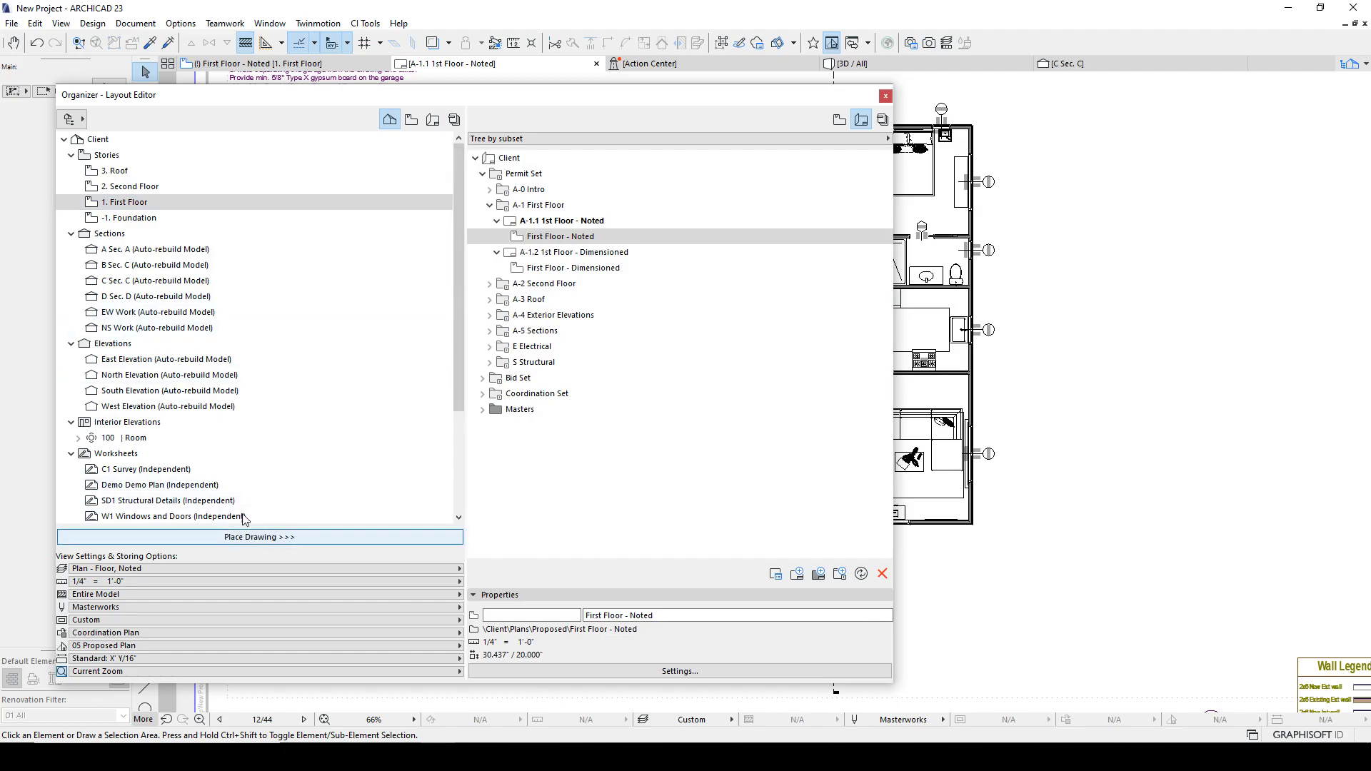
pyautogui.click(144, 205)
pyautogui.moveTo(490, 101); pyautogui.dragTo(572, 351)
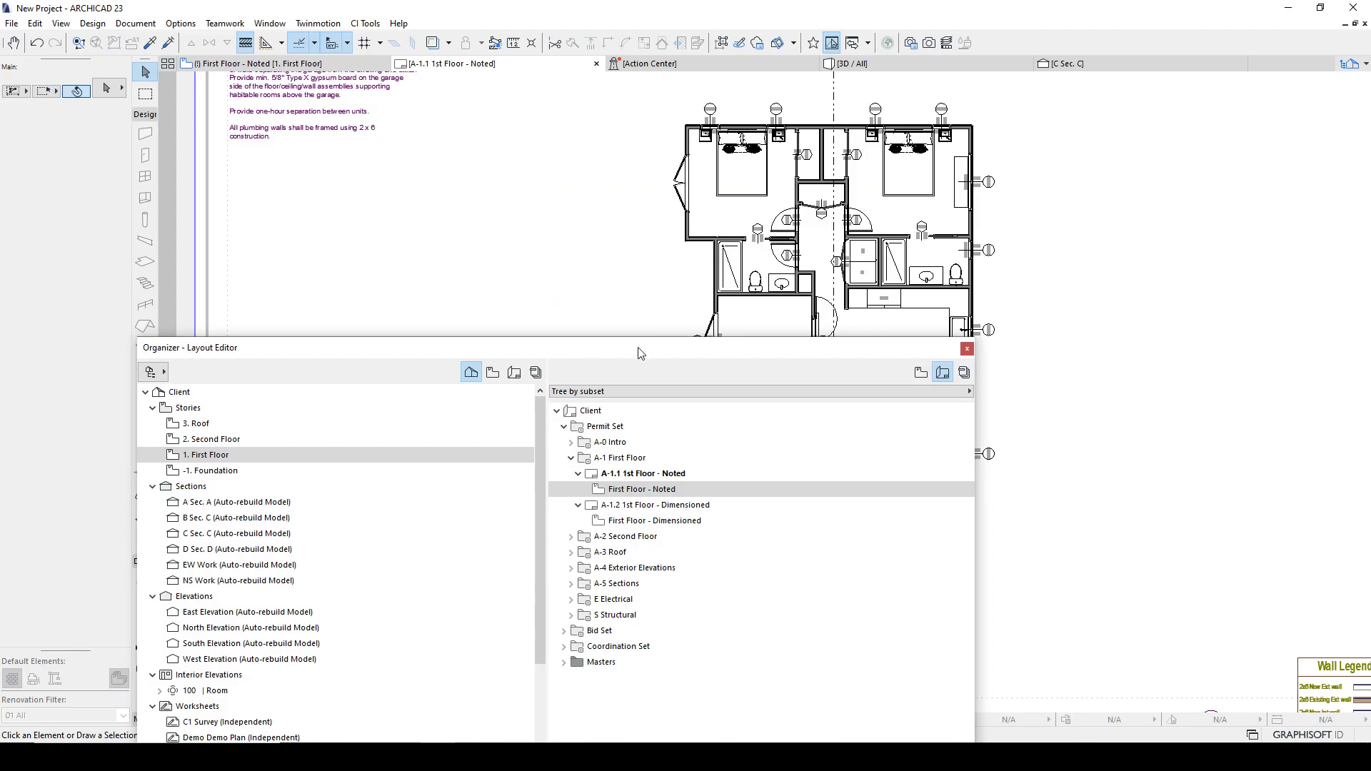
# Switch to the First Floor - Noted floor plan, then move and narrow the Organizer to uncover the plan.
pyautogui.click(319, 65)
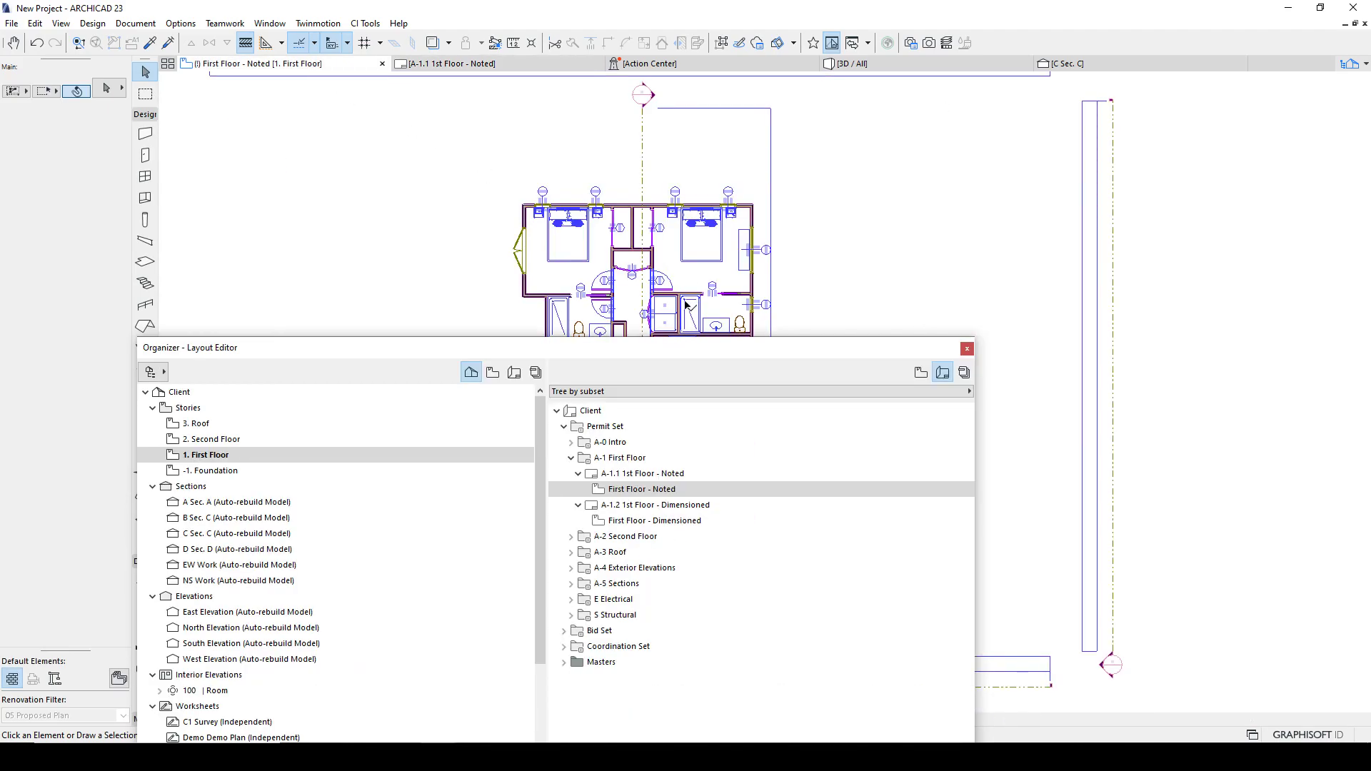
pyautogui.scroll(-2, 683, 288)
pyautogui.moveTo(731, 272); pyautogui.dragTo(847, 215, button='middle')
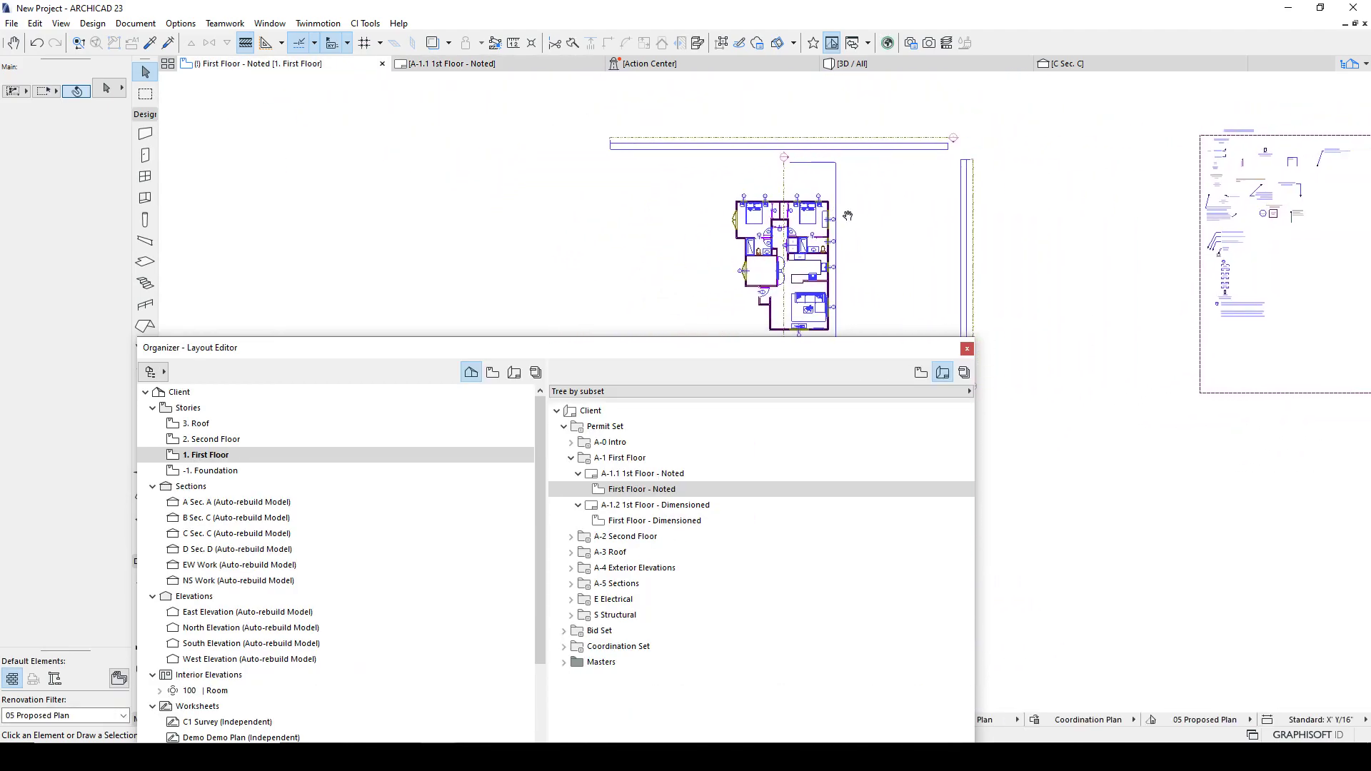
pyautogui.moveTo(673, 353); pyautogui.dragTo(668, 111)
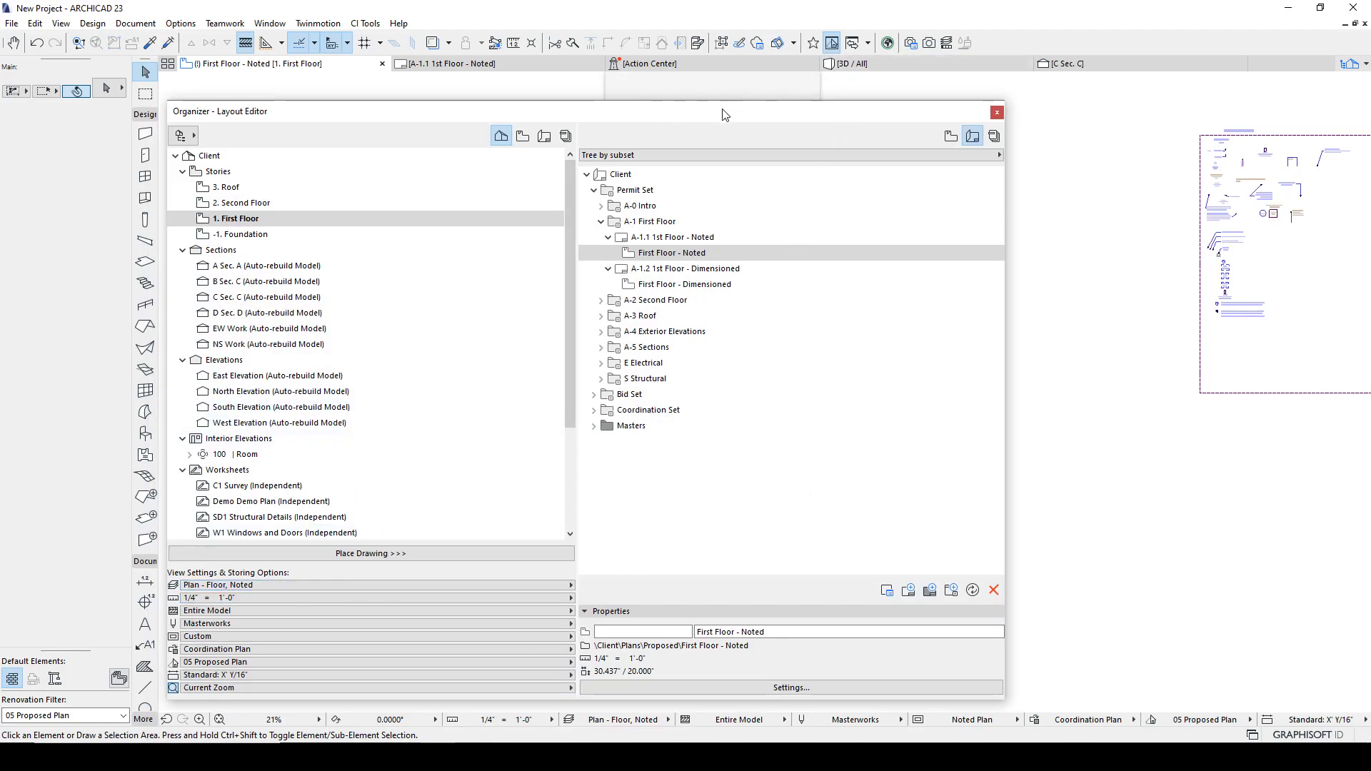
pyautogui.moveTo(1006, 178); pyautogui.dragTo(665, 206)
pyautogui.moveTo(834, 326); pyautogui.dragTo(904, 408, button='middle')
pyautogui.scroll(3, 904, 408)
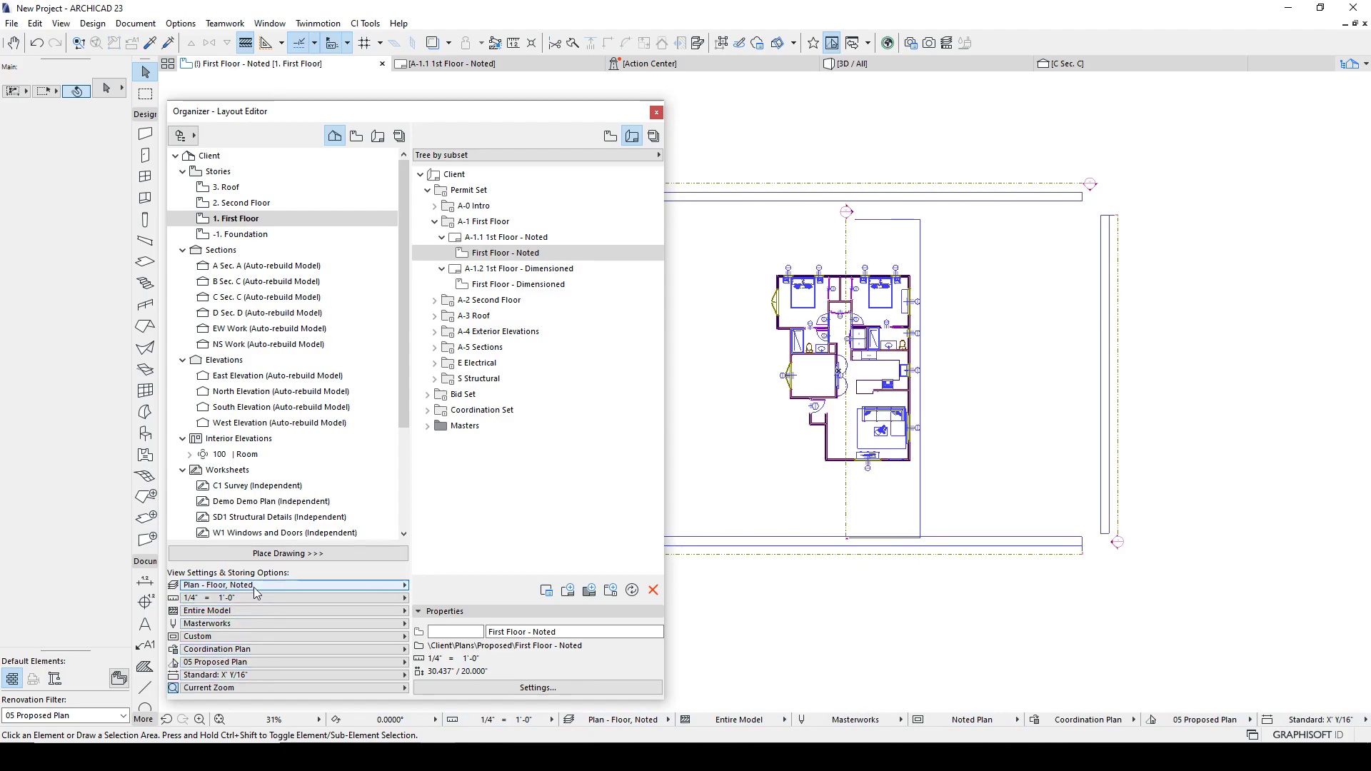
# In the 1. First Floor storing options, set the graphic override to No Overrides and the zoom to Fit in Window.
pyautogui.click(239, 649)
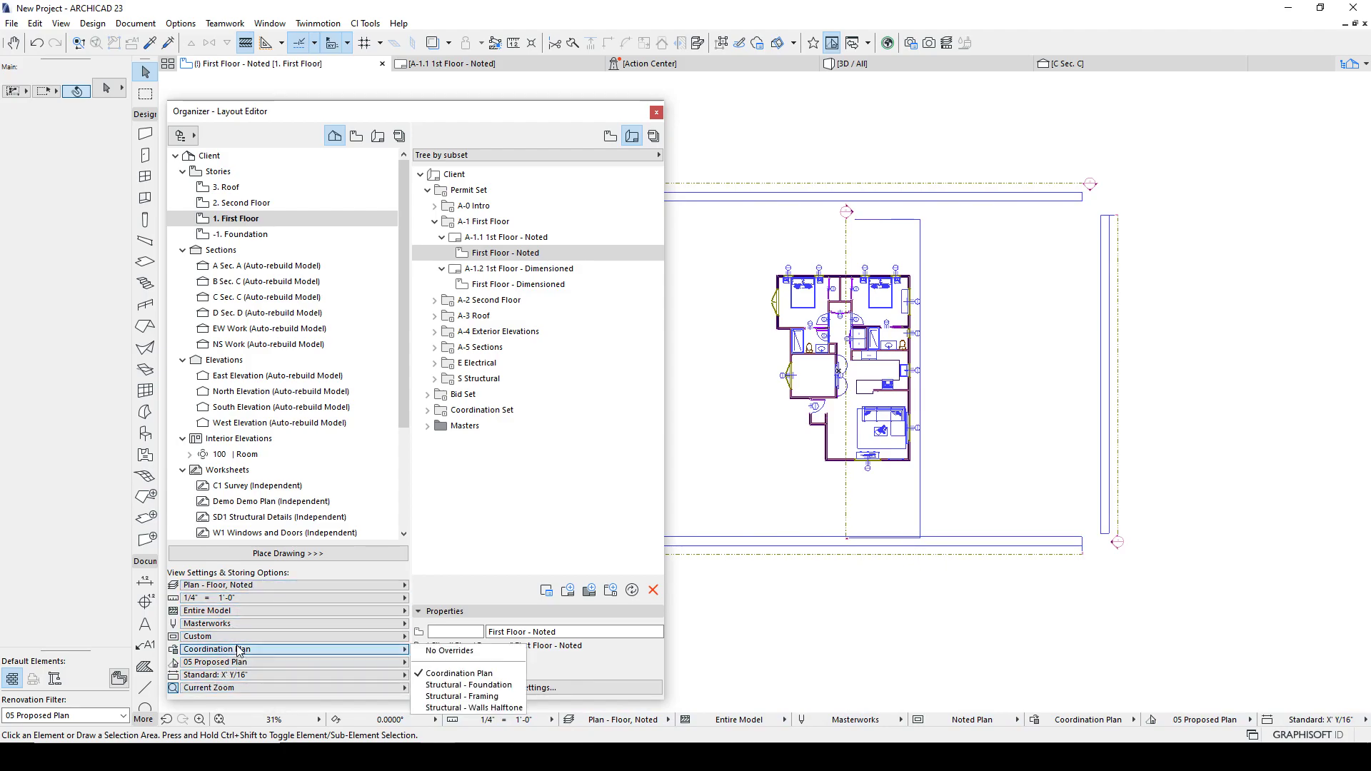
pyautogui.click(448, 650)
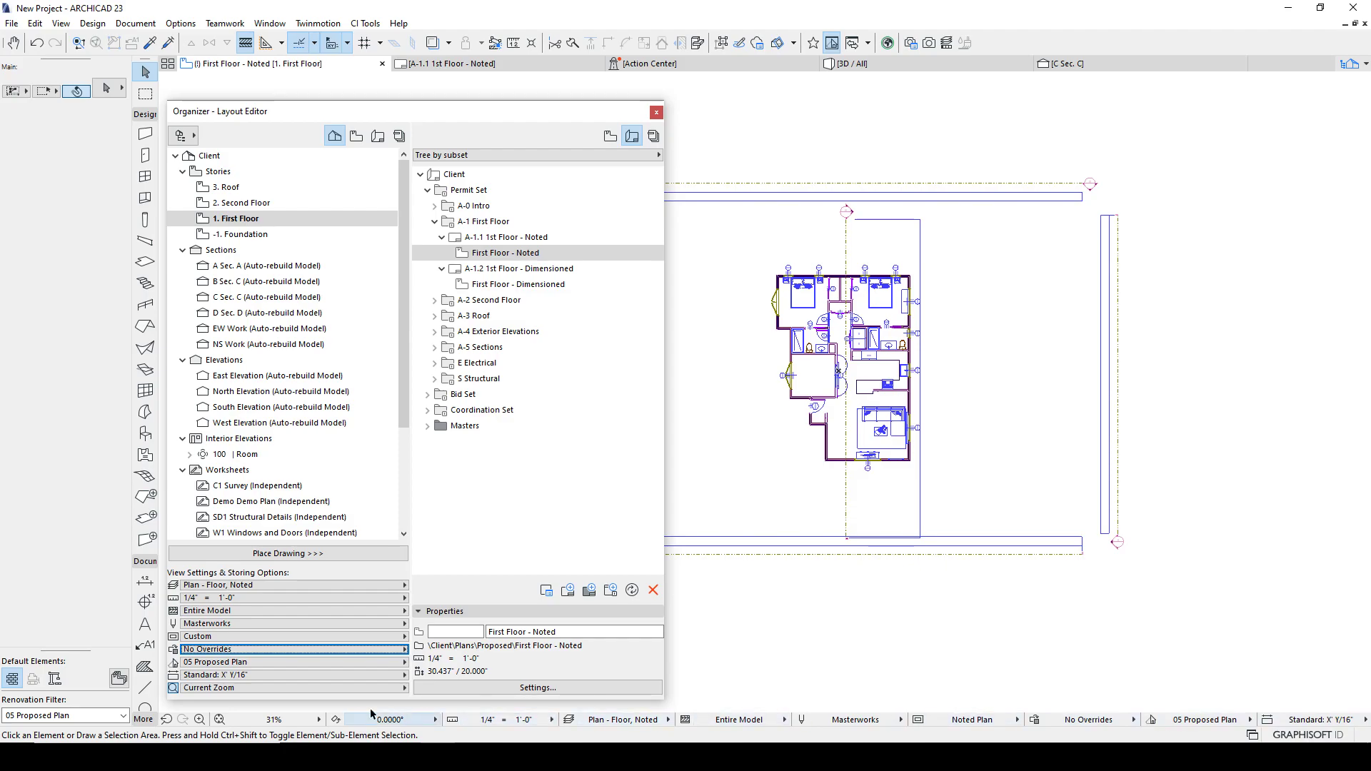
pyautogui.click(220, 688)
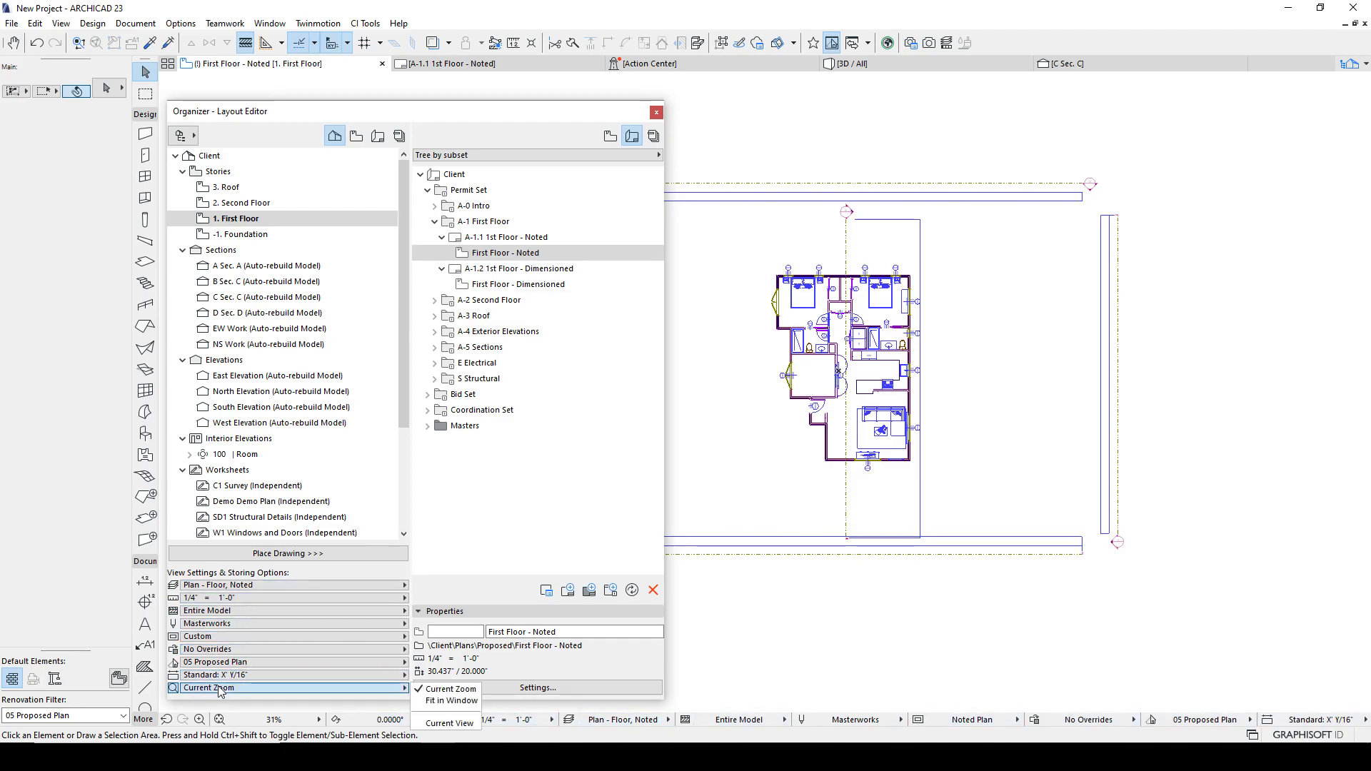
pyautogui.click(439, 702)
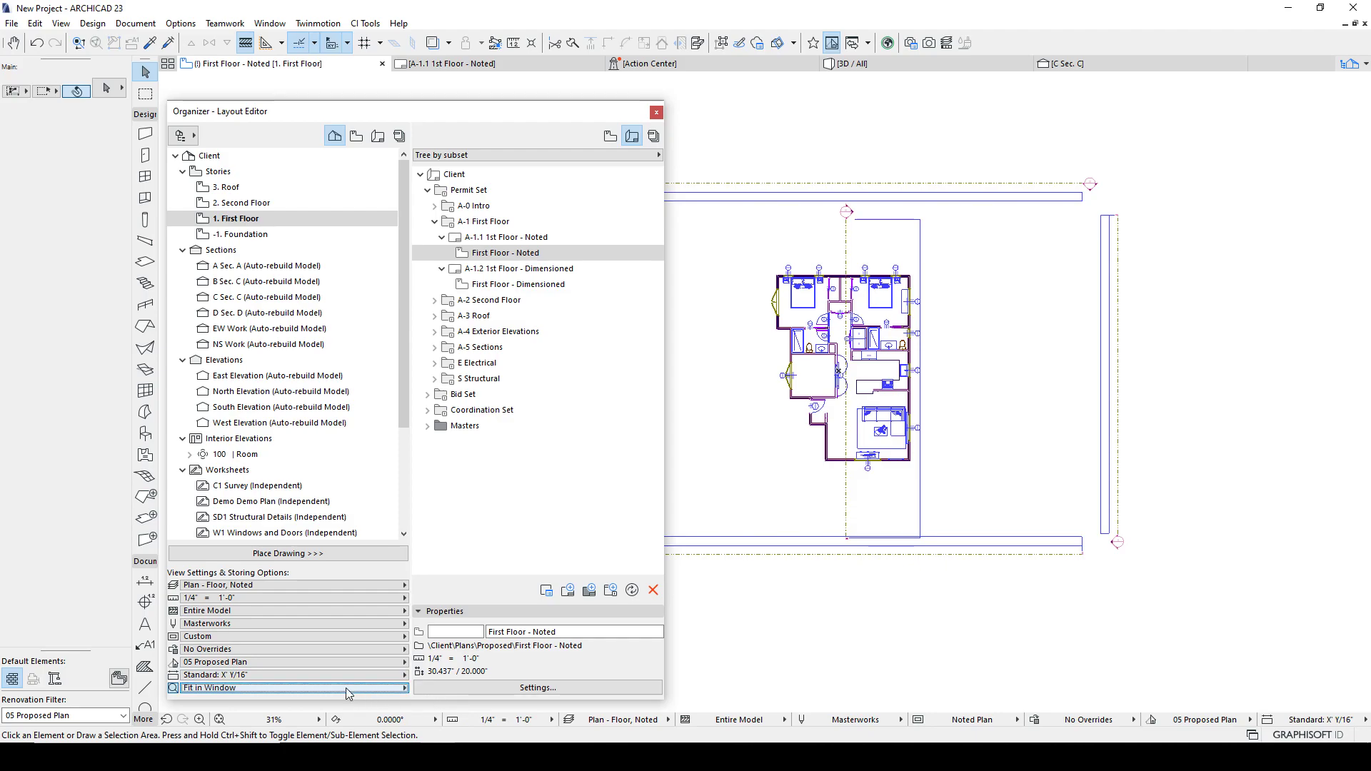
pyautogui.click(327, 675)
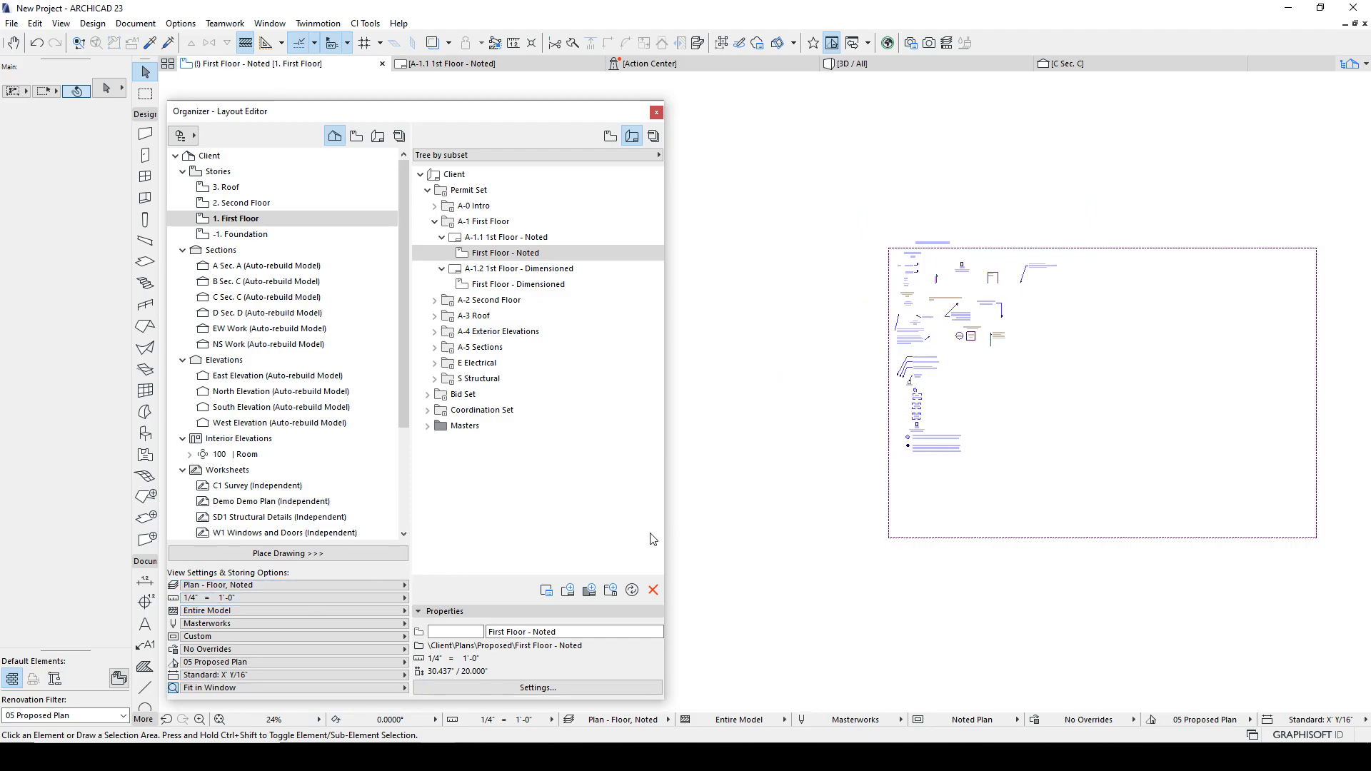
# Frame the enlarged floor plan and set the zoom storing option to Current Zoom.
pyautogui.scroll(4, 936, 479)
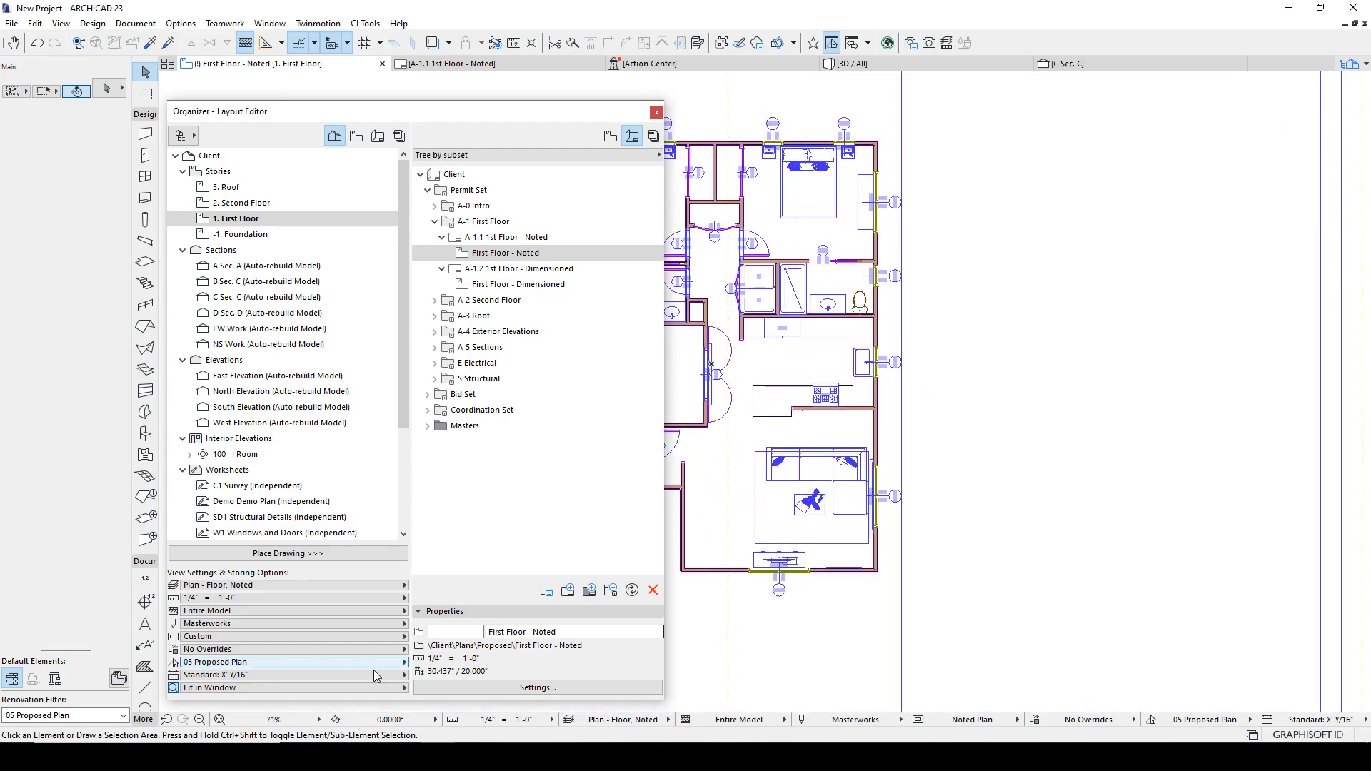
pyautogui.click(339, 689)
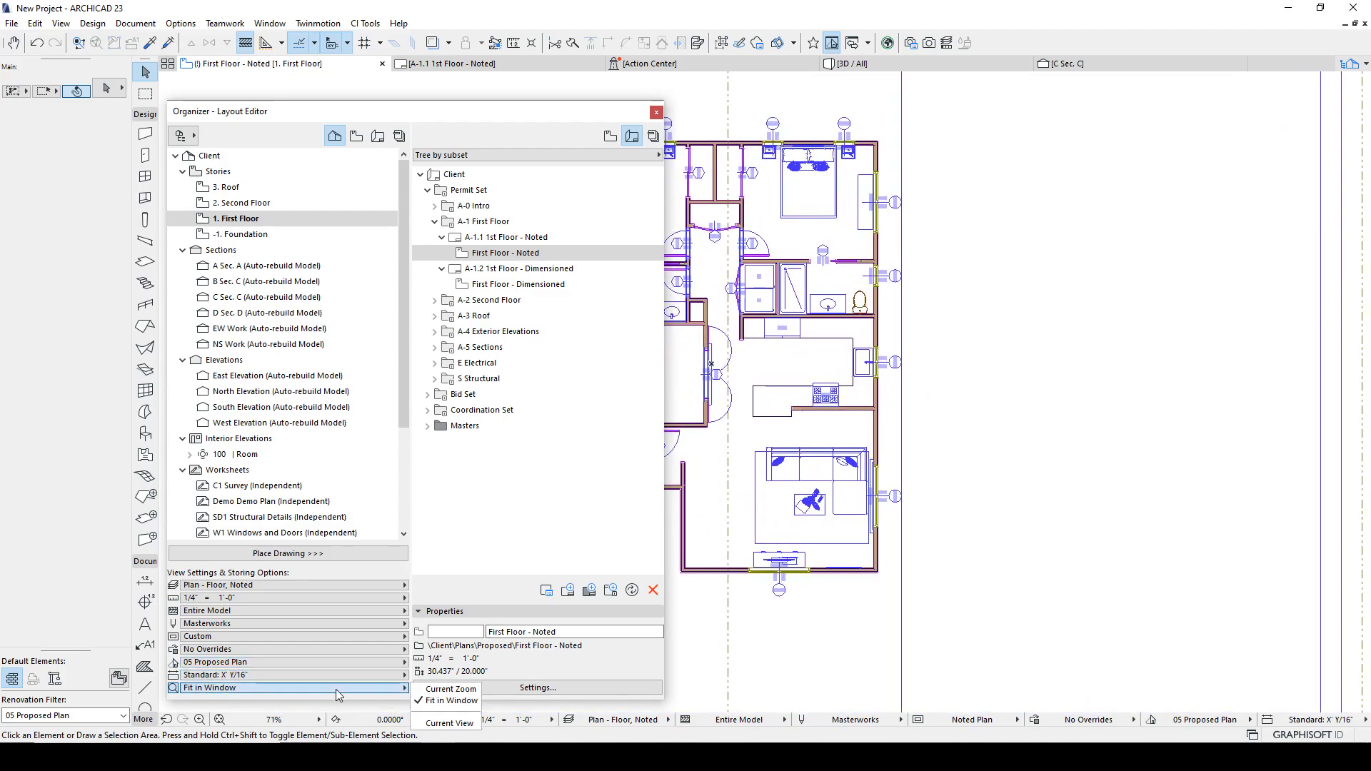
pyautogui.click(459, 691)
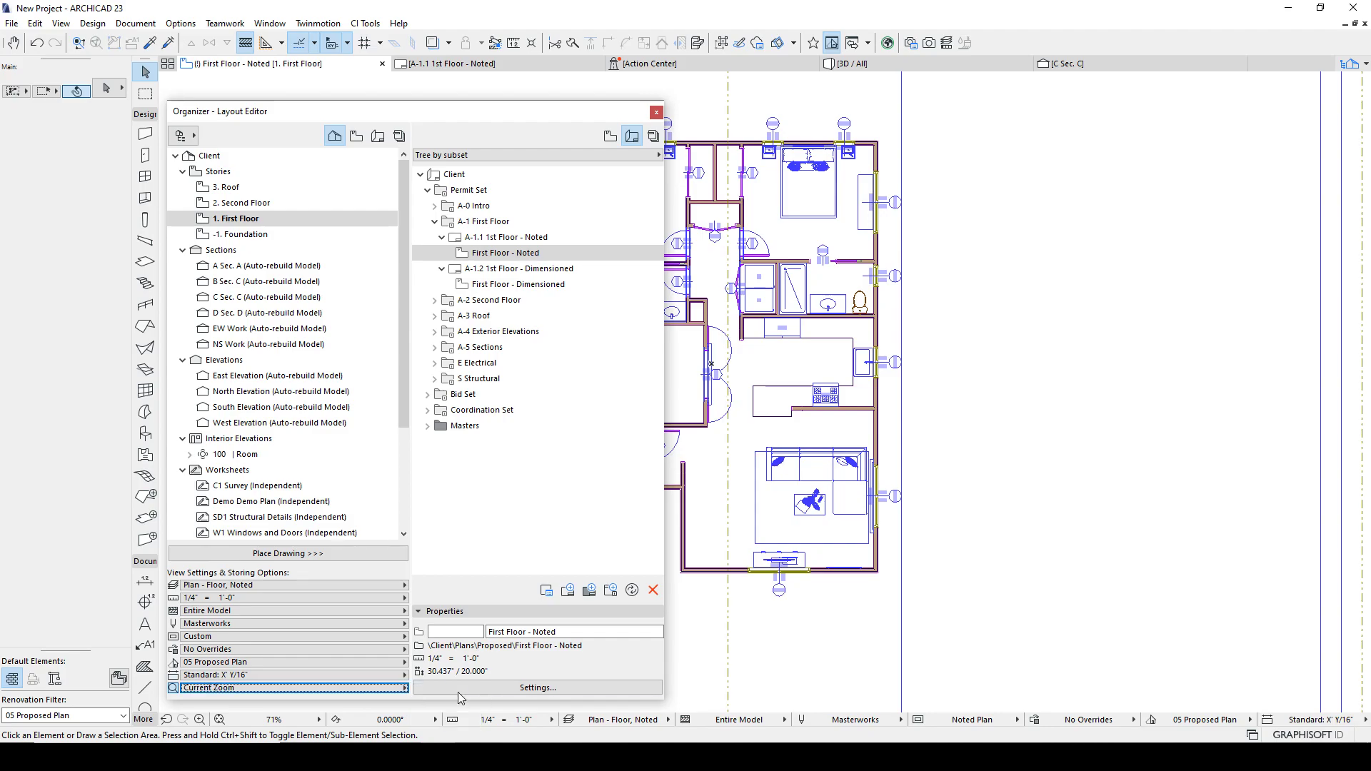
# Review the dimensioning and renovation filter options for the 1. First Floor story, keeping 05 Proposed Plan.
pyautogui.click(254, 682)
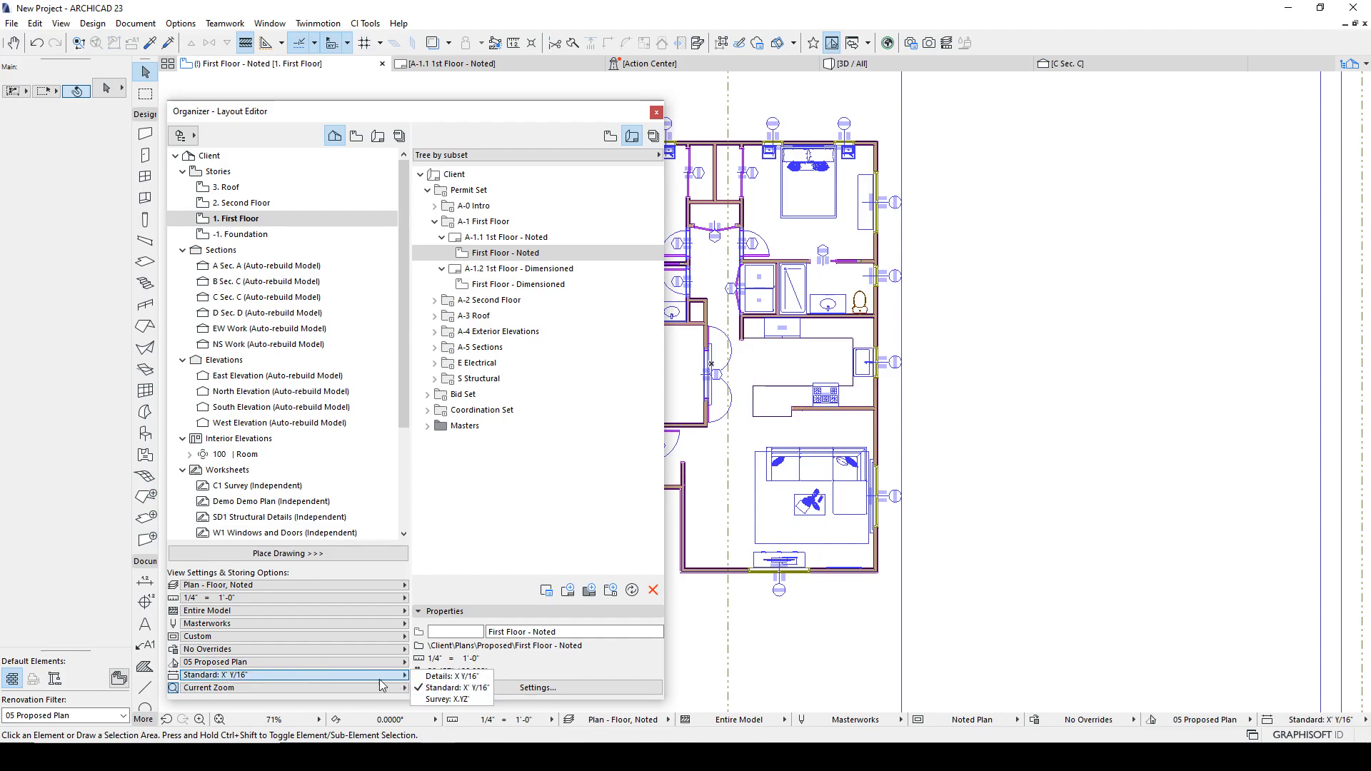
pyautogui.click(280, 662)
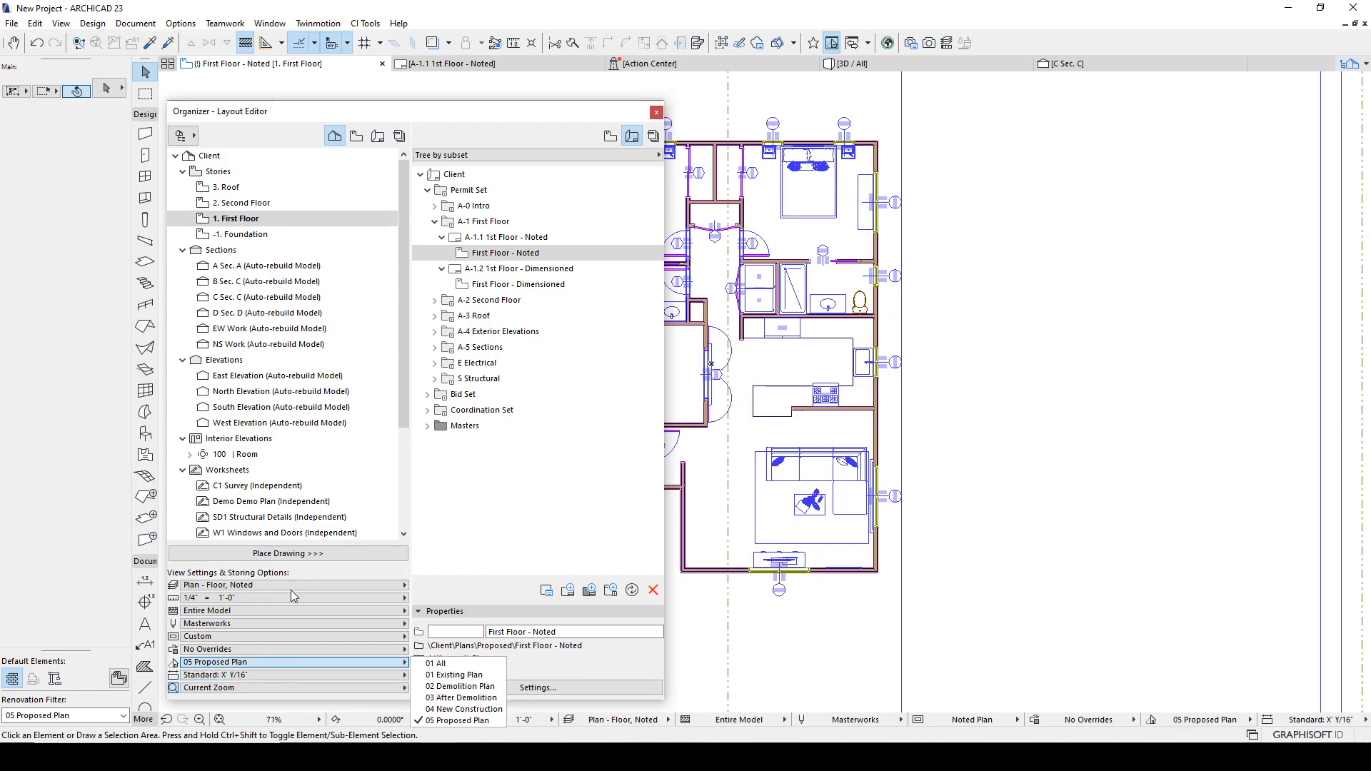
pyautogui.click(294, 662)
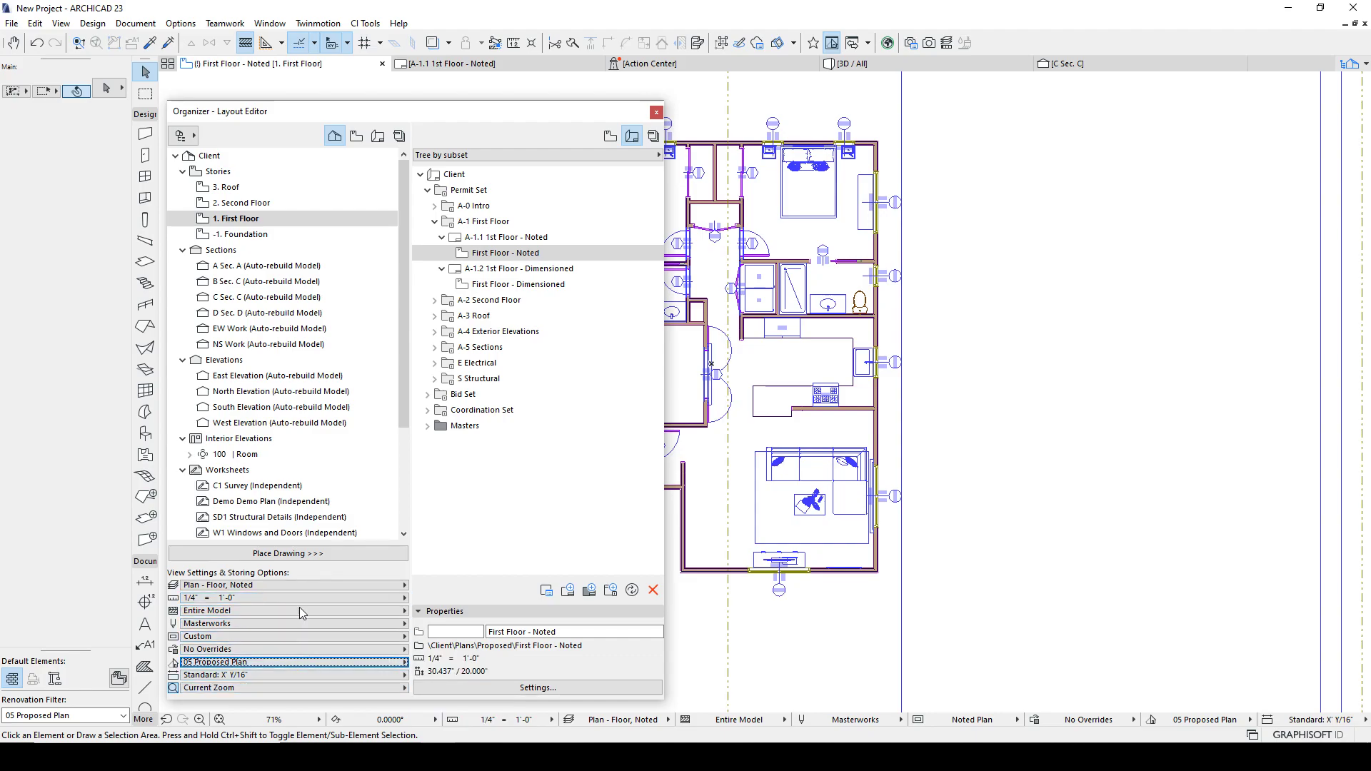
pyautogui.click(213, 219)
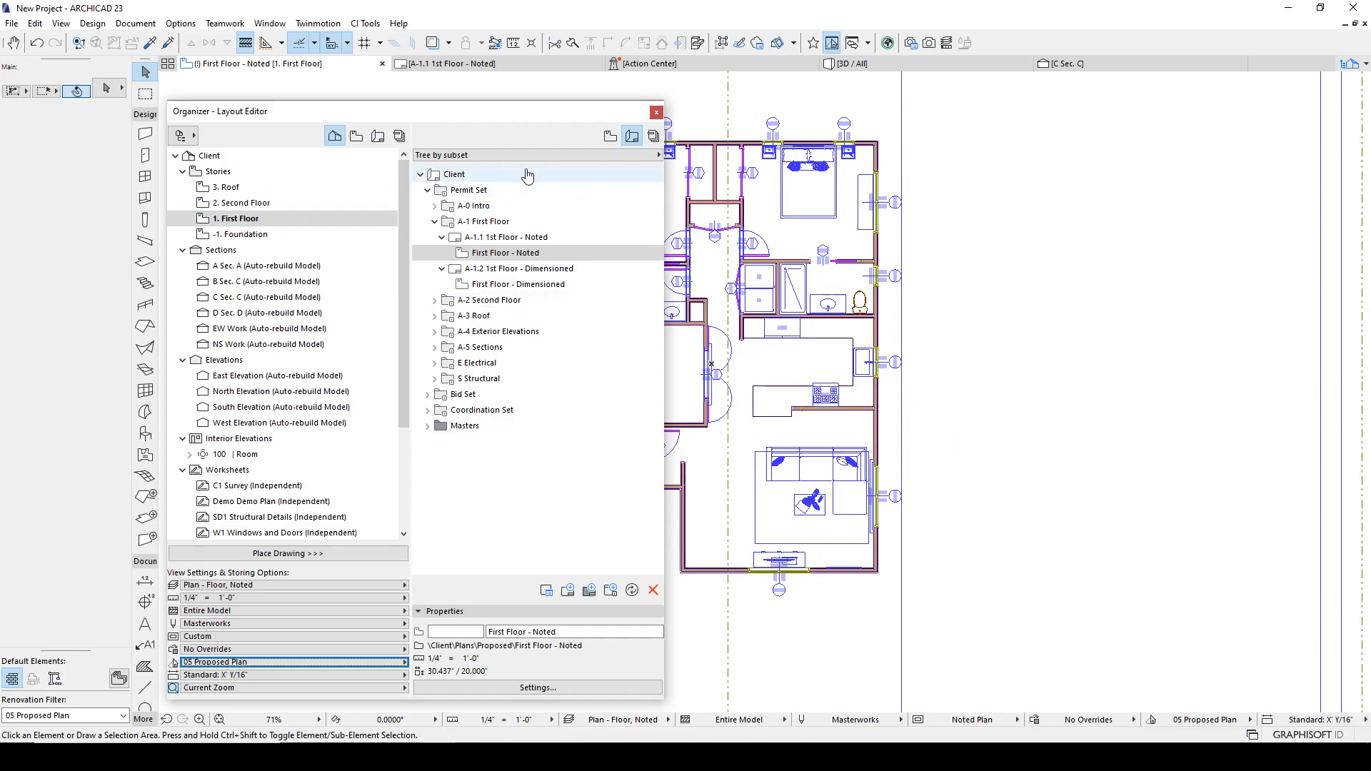
# Save the 1. First Floor story as a new view in the Proposed folder of the View Map, widening the Organizer.
pyautogui.click(610, 136)
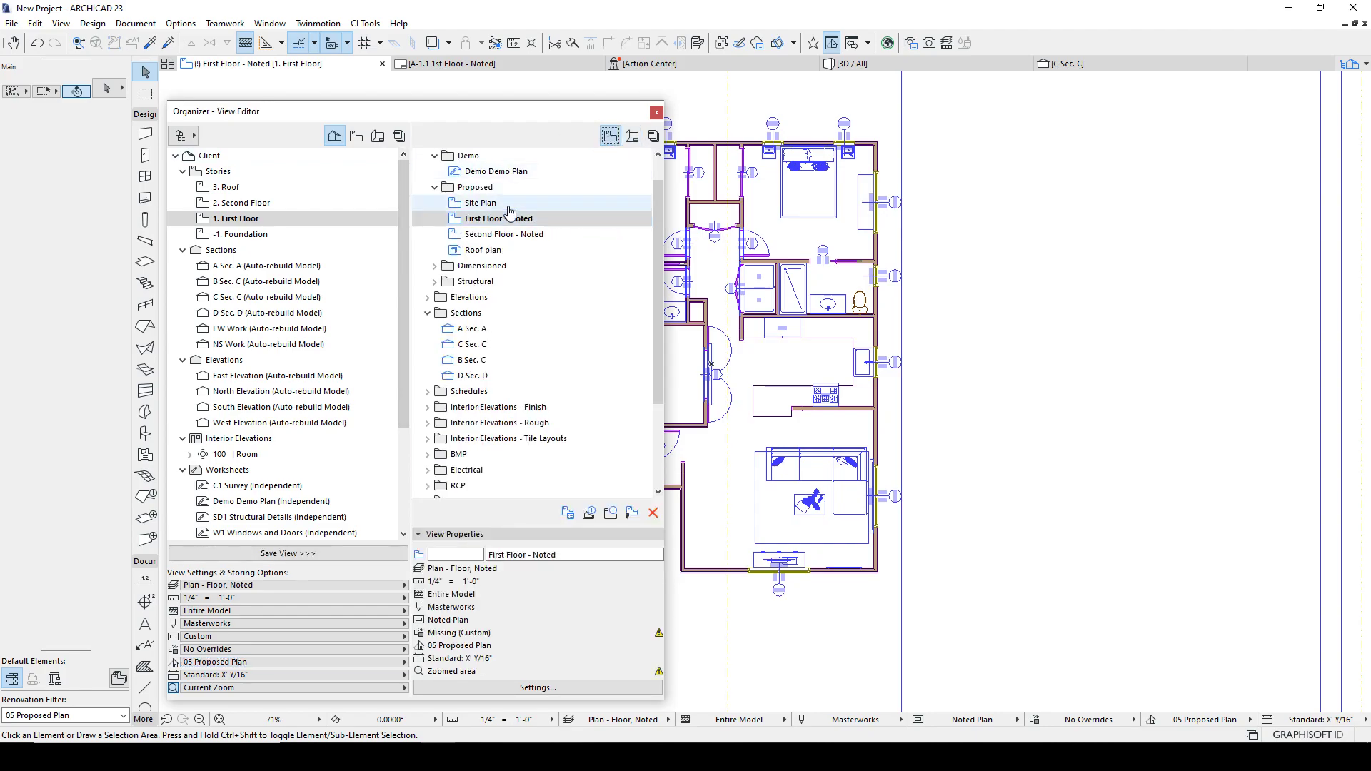
pyautogui.click(475, 187)
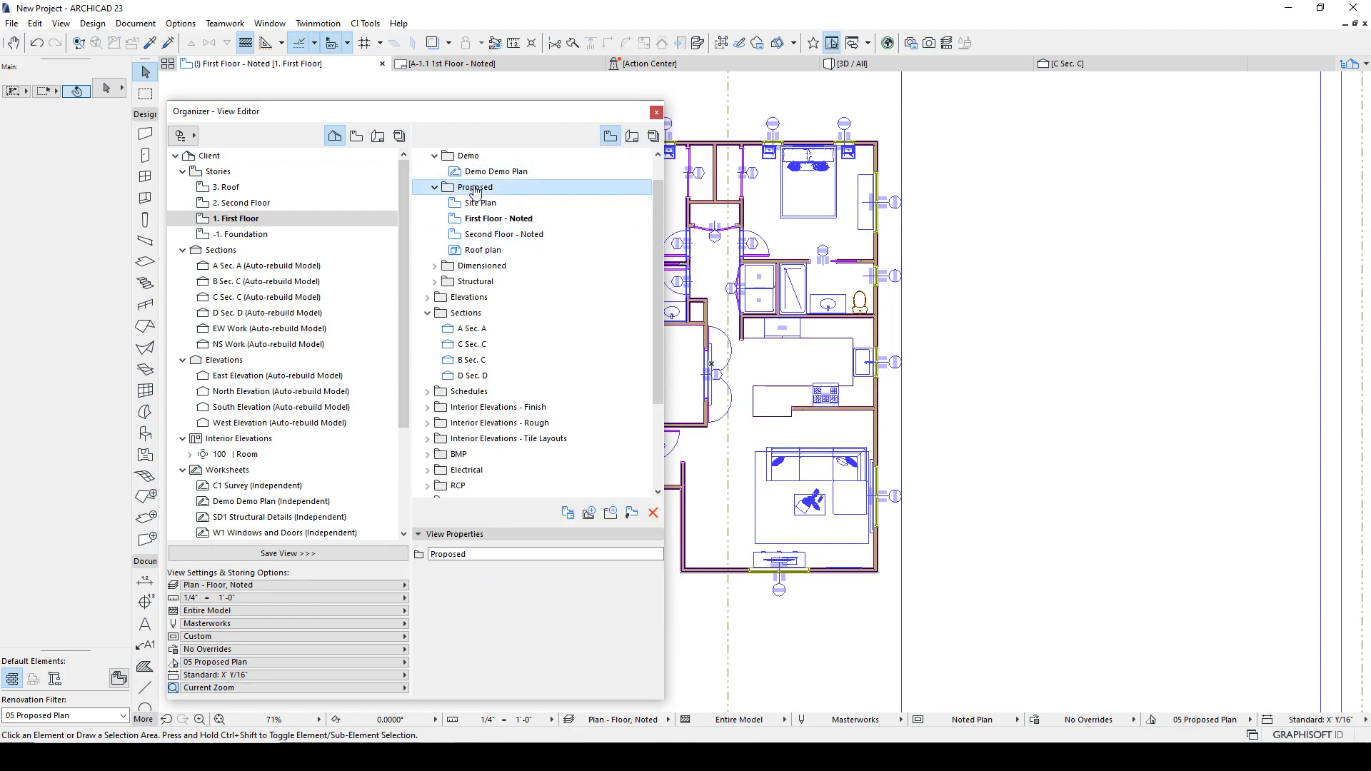
pyautogui.moveTo(665, 460); pyautogui.dragTo(778, 466)
pyautogui.click(305, 554)
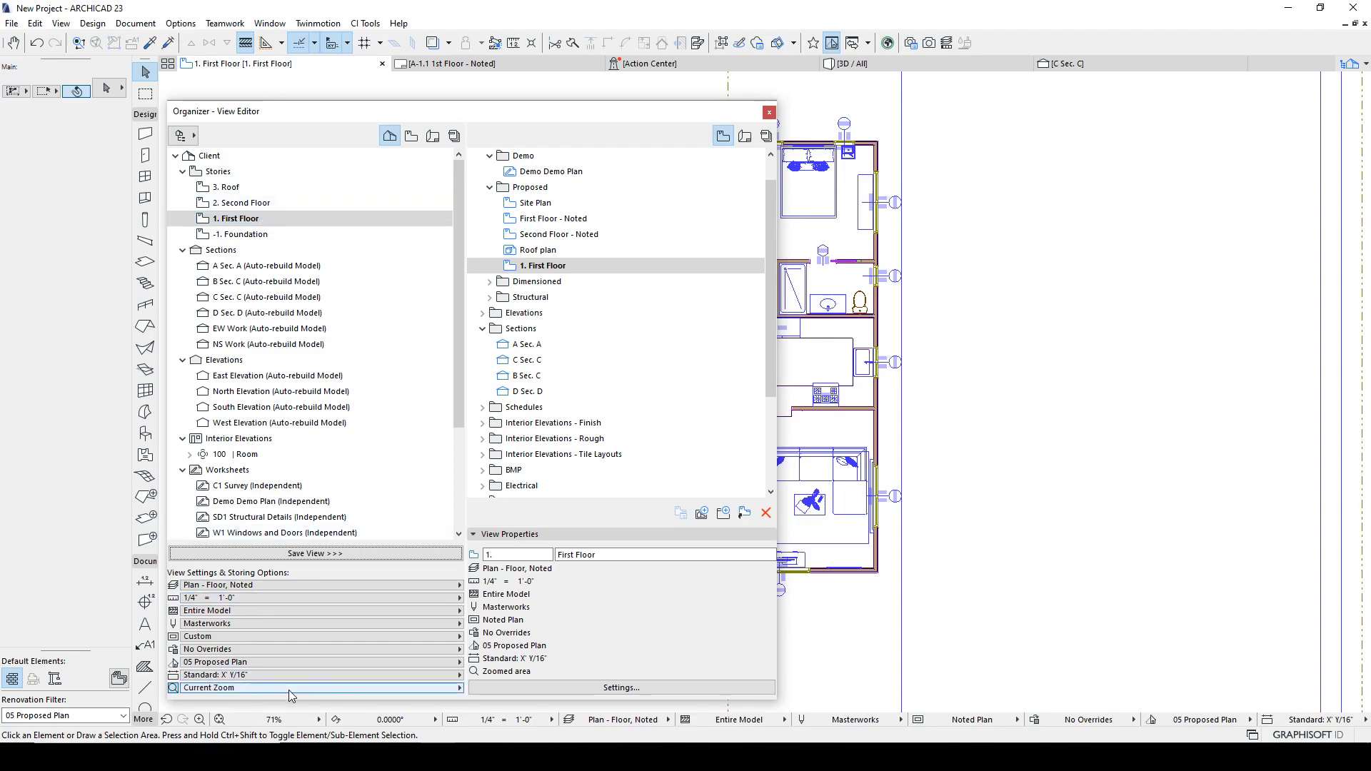
pyautogui.click(548, 267)
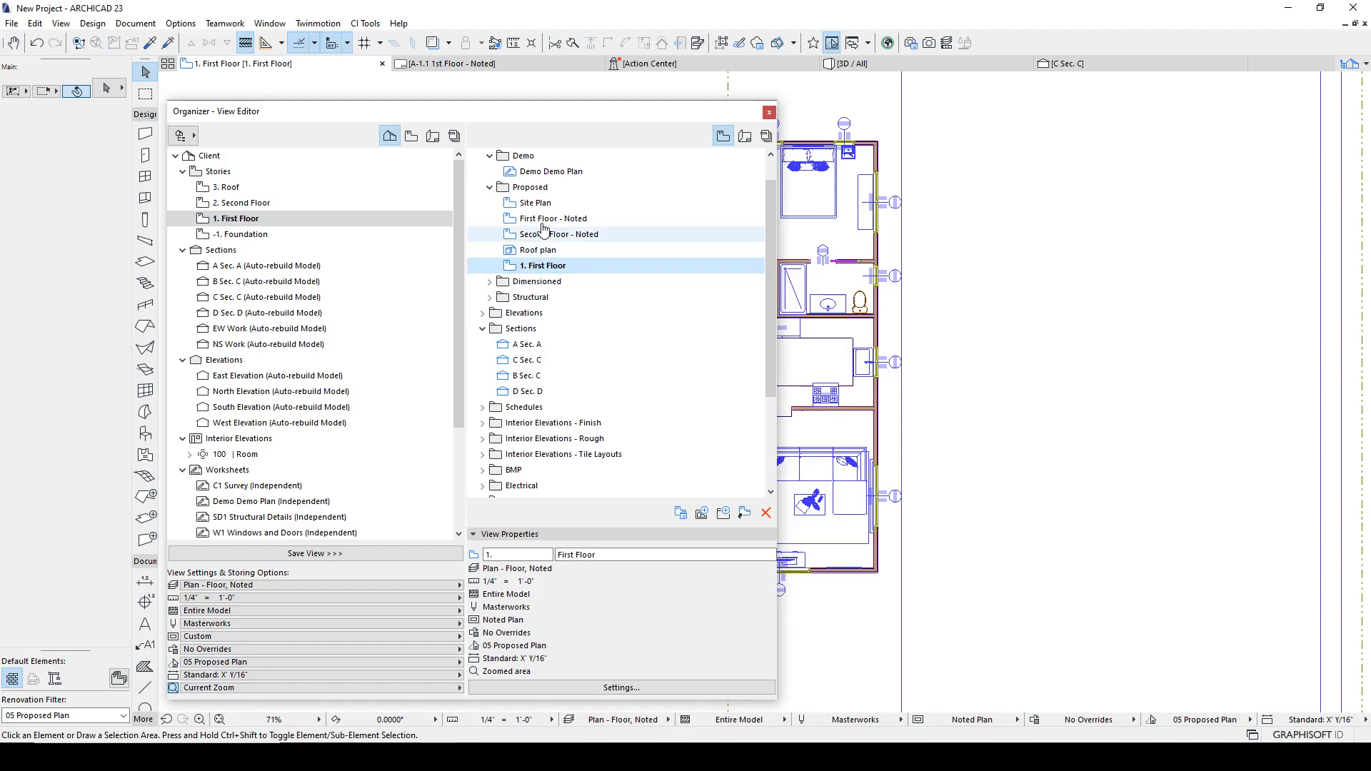
pyautogui.click(550, 191)
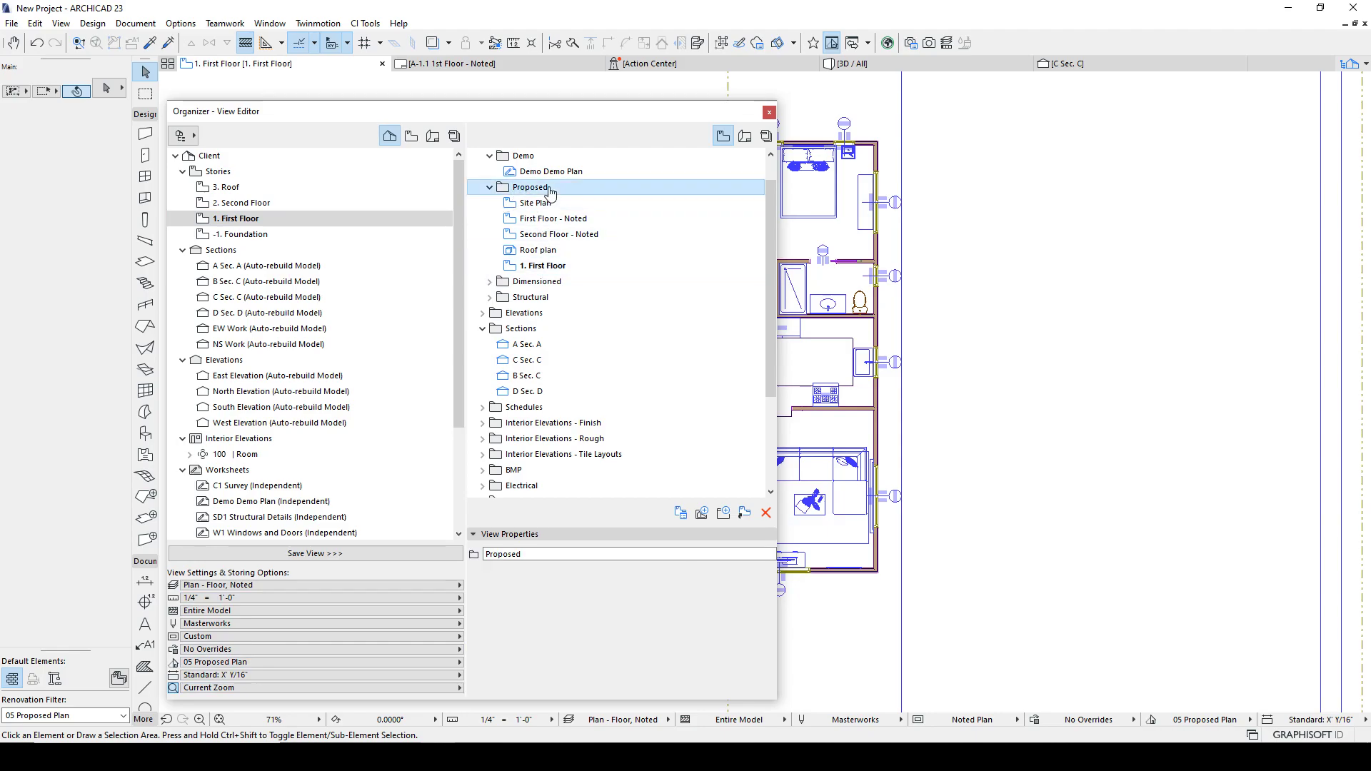
# Give the new 1. First Floor view the ID Temp and the name First Floor Enlarged.
pyautogui.click(547, 266)
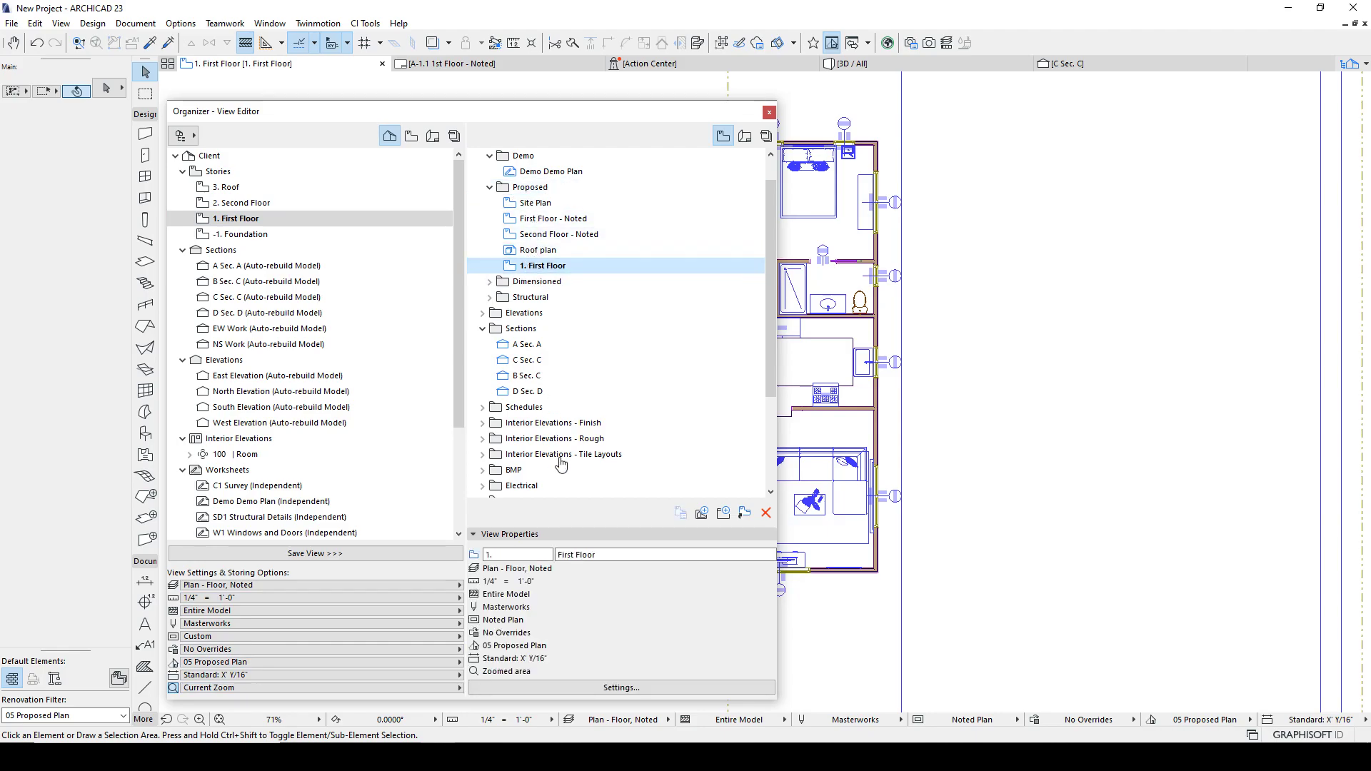
pyautogui.click(600, 559)
pyautogui.moveTo(508, 556); pyautogui.dragTo(460, 557)
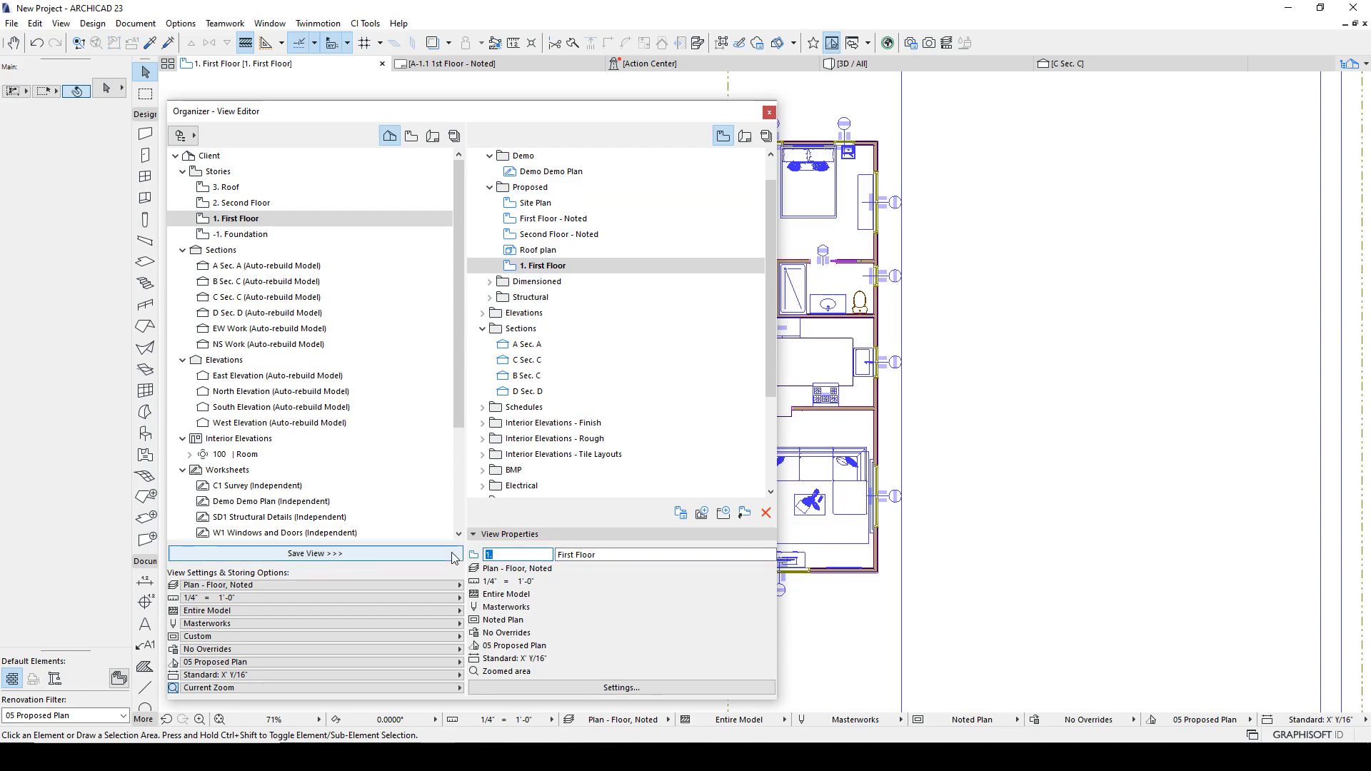
pyautogui.press('Tab')
pyautogui.write('First')
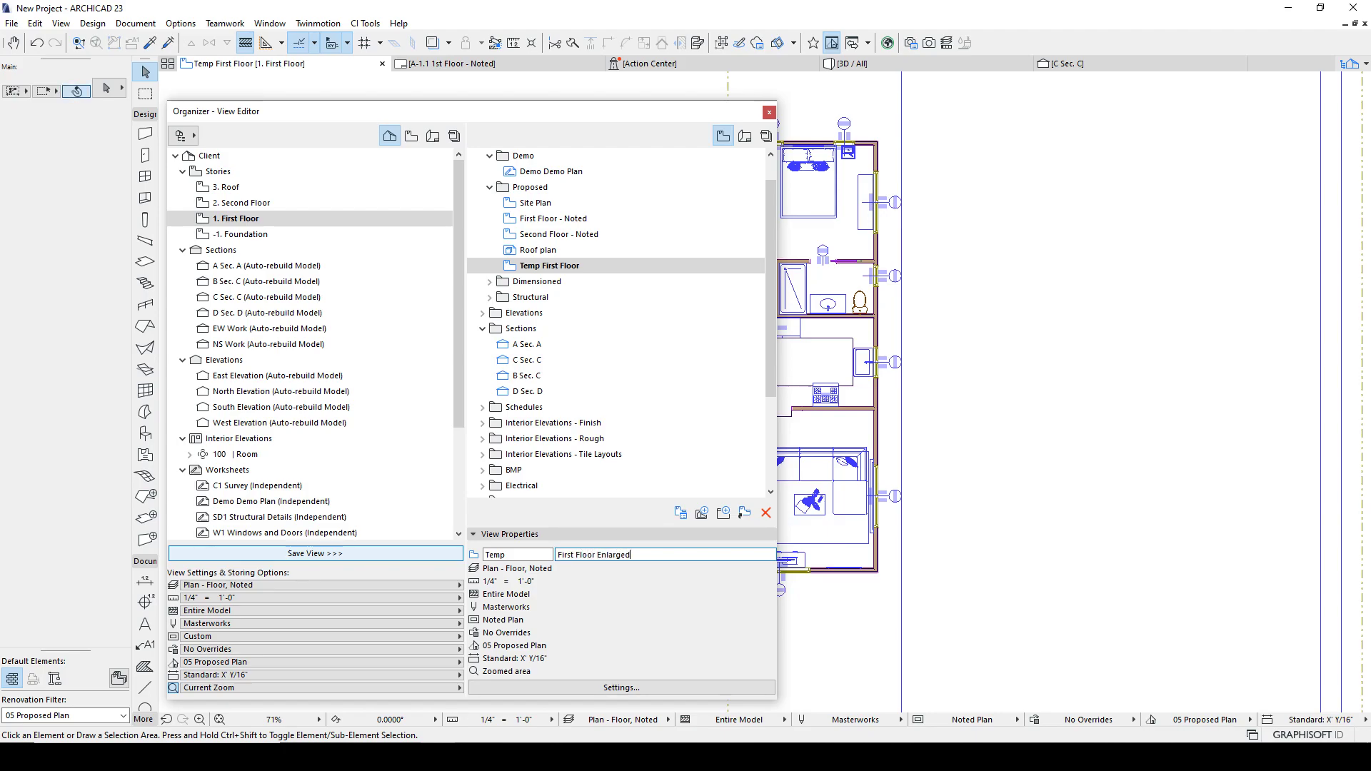
pyautogui.press('Return')
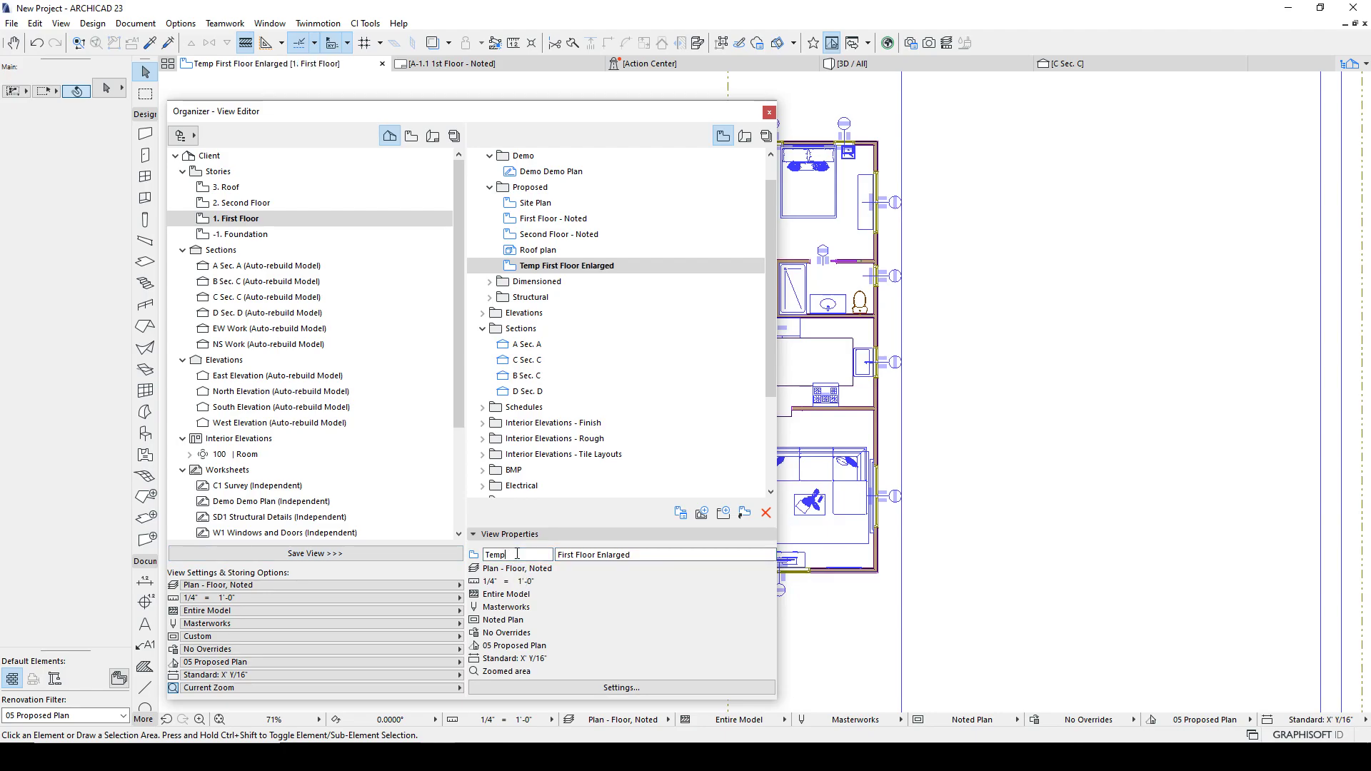
# Set the Temp First Floor Enlarged view's scale to 1/2" = 1'-0" in its View Settings.
pyautogui.click(544, 253)
pyautogui.click(541, 268)
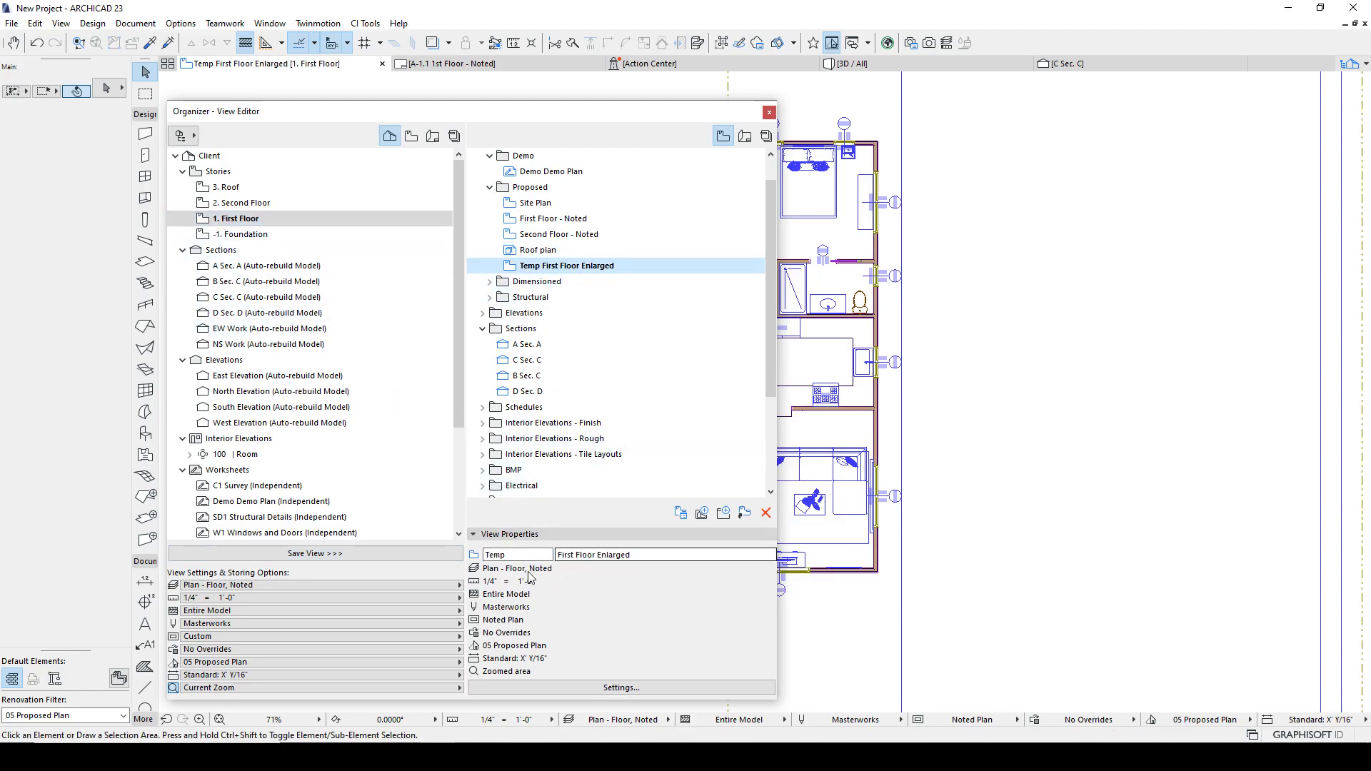
pyautogui.click(621, 688)
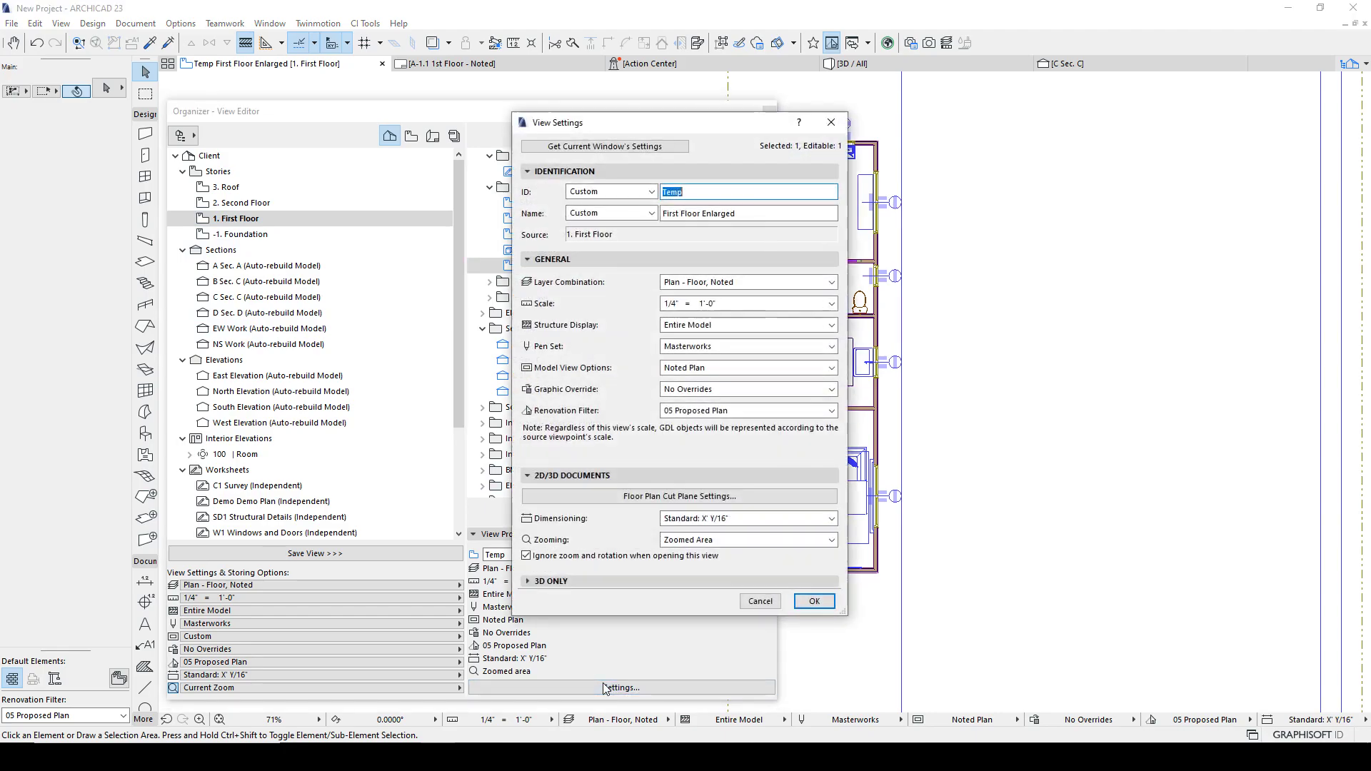
pyautogui.click(703, 305)
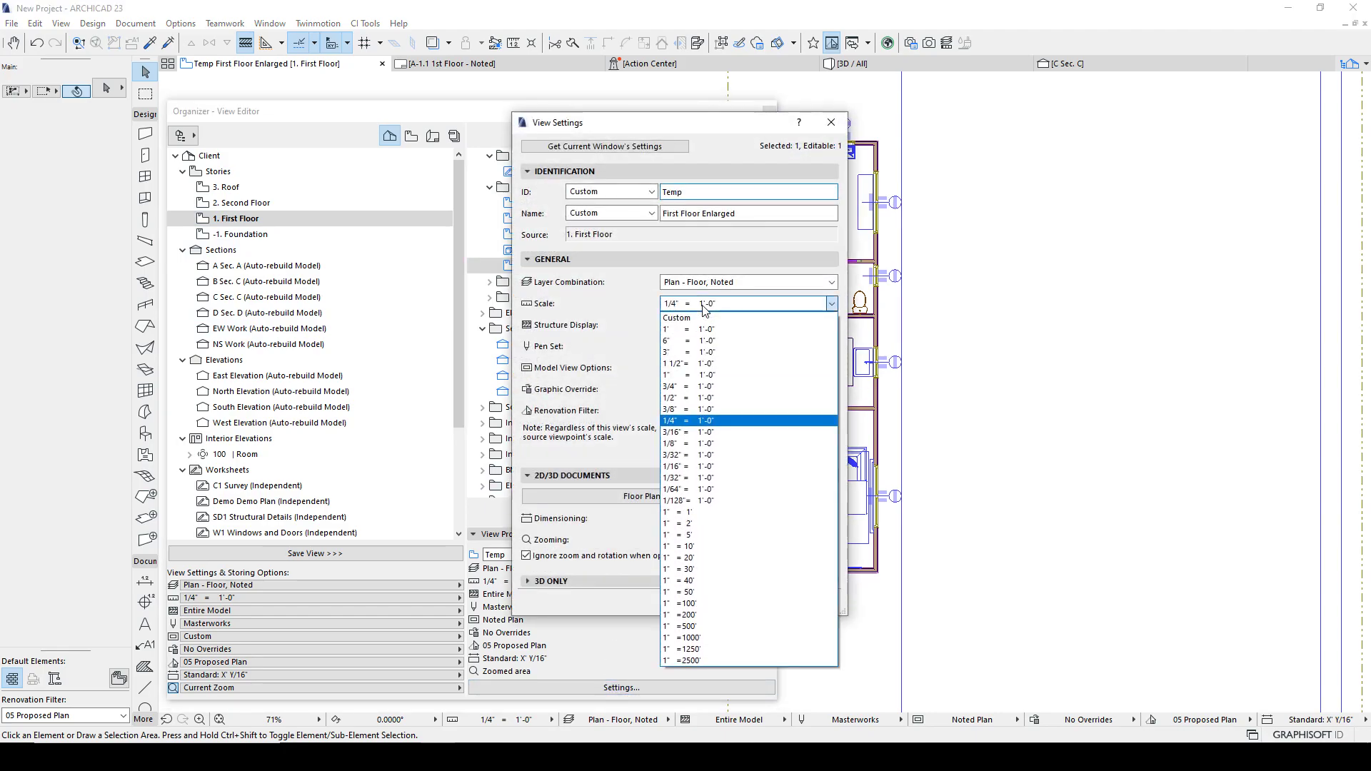
pyautogui.click(685, 405)
pyautogui.click(813, 600)
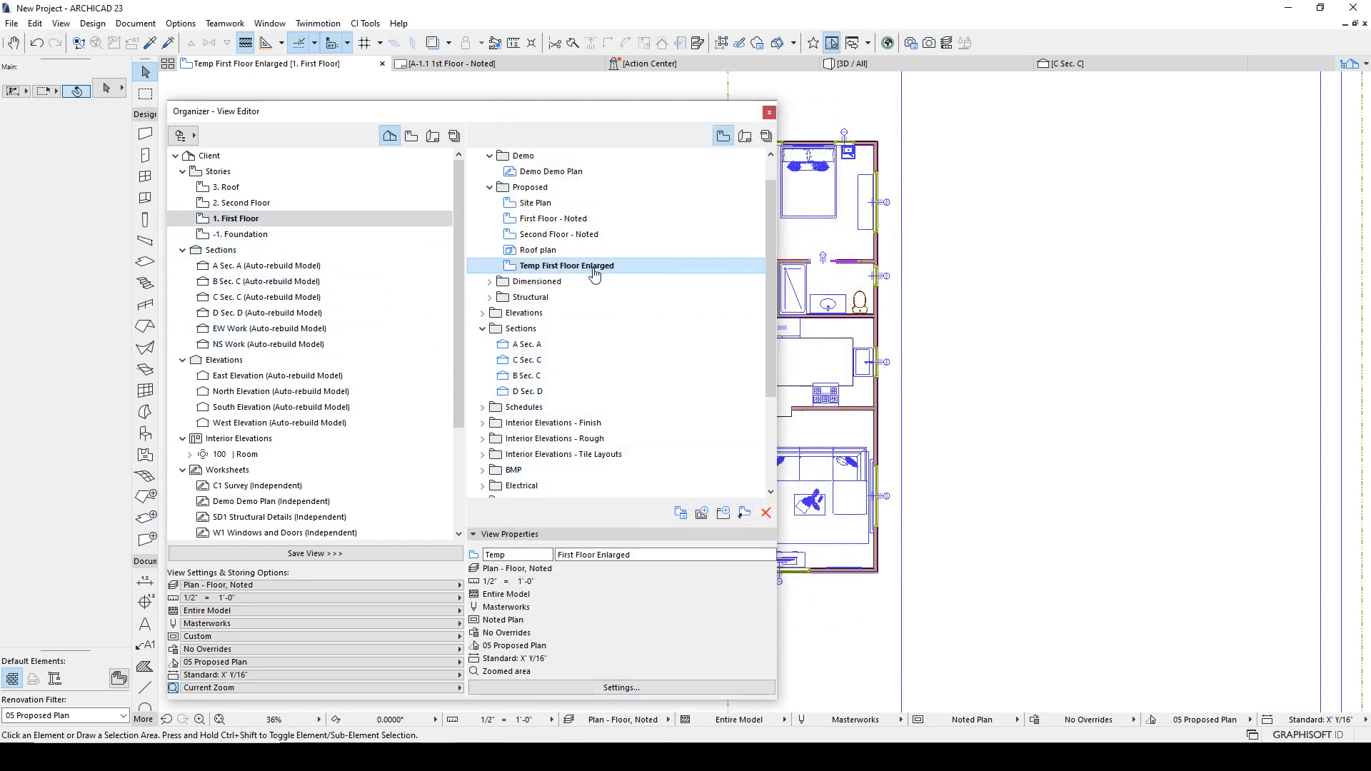
# Open the 1. First Floor story from the Project Map and check the Temp First Floor Enlarged view's settings.
pyautogui.doubleClick(251, 223)
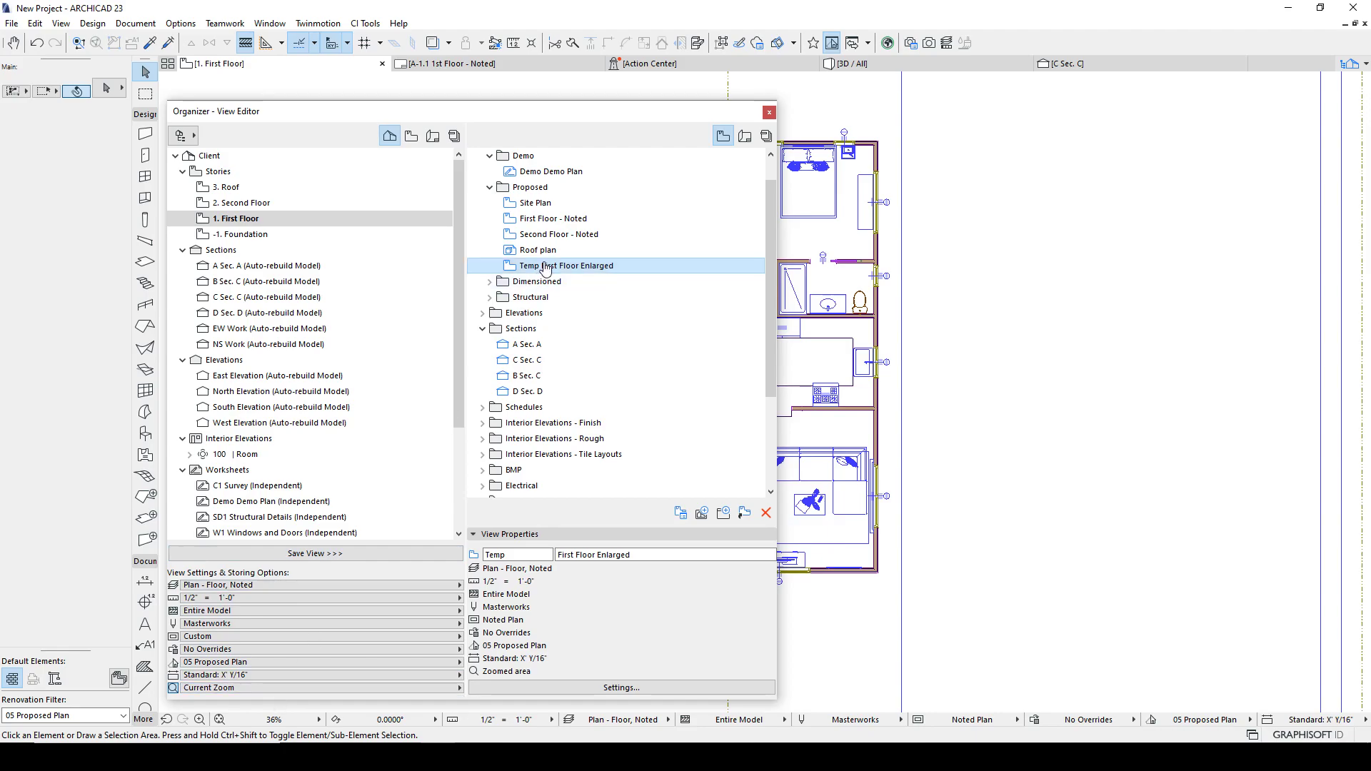
pyautogui.click(621, 689)
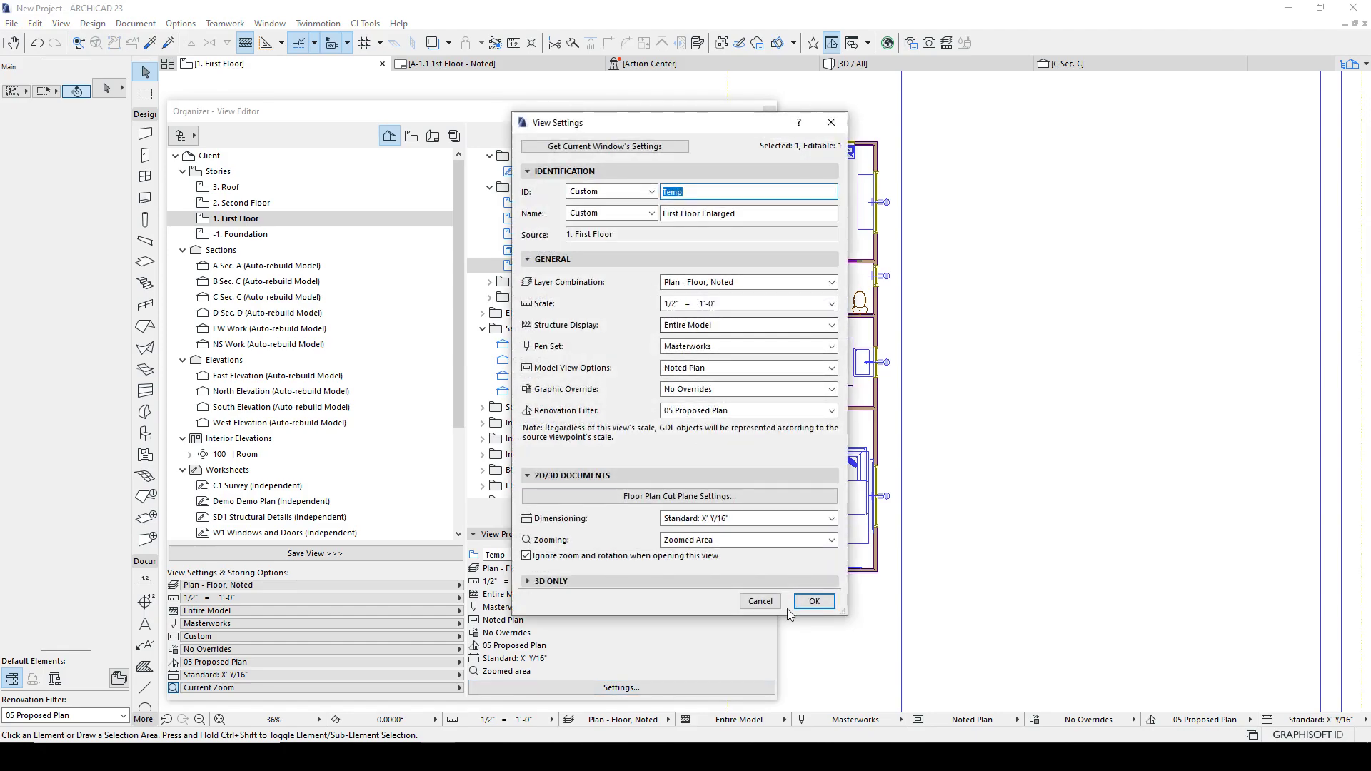
pyautogui.click(808, 601)
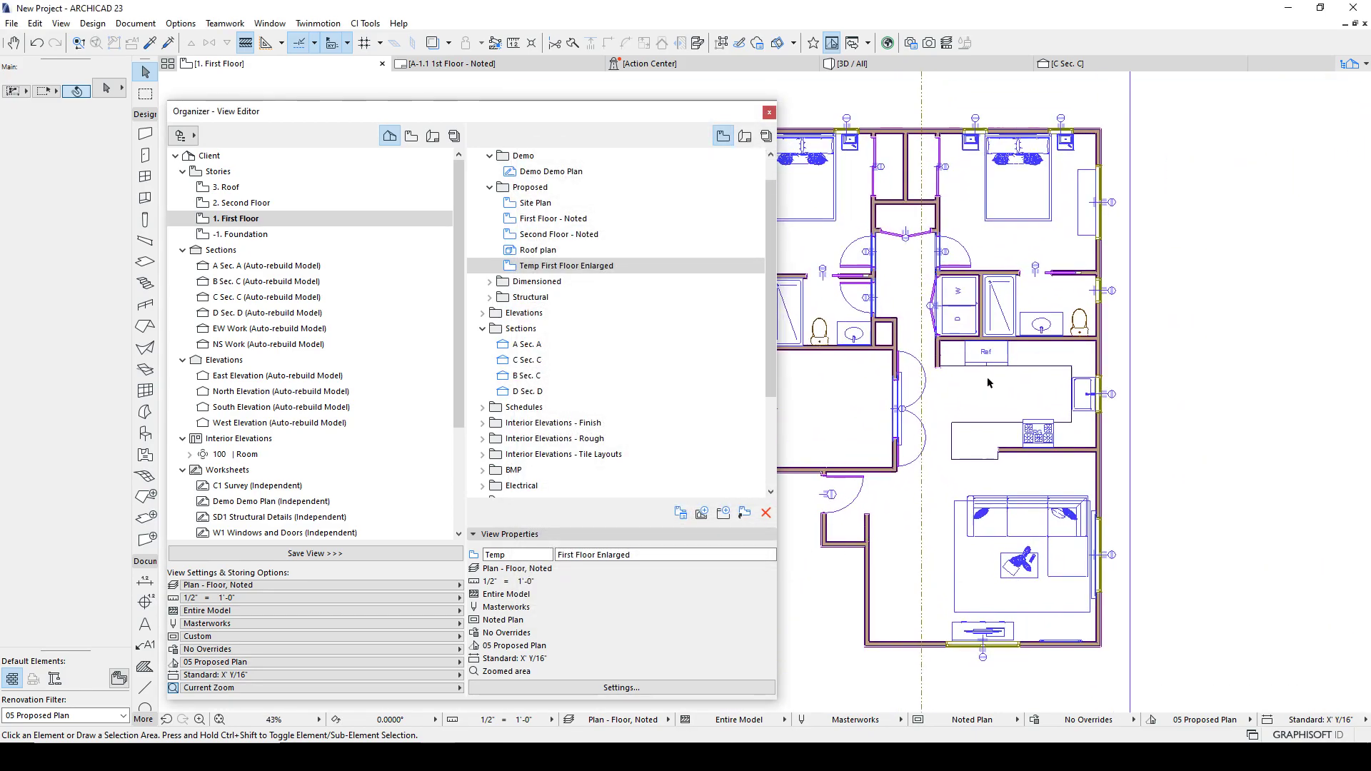
# Examine the window markers and their text size on the first floor plan at the 1/2" = 1'-0" scale.
pyautogui.scroll(5, 986, 388)
pyautogui.scroll(-6, 910, 362)
pyautogui.scroll(7, 1084, 423)
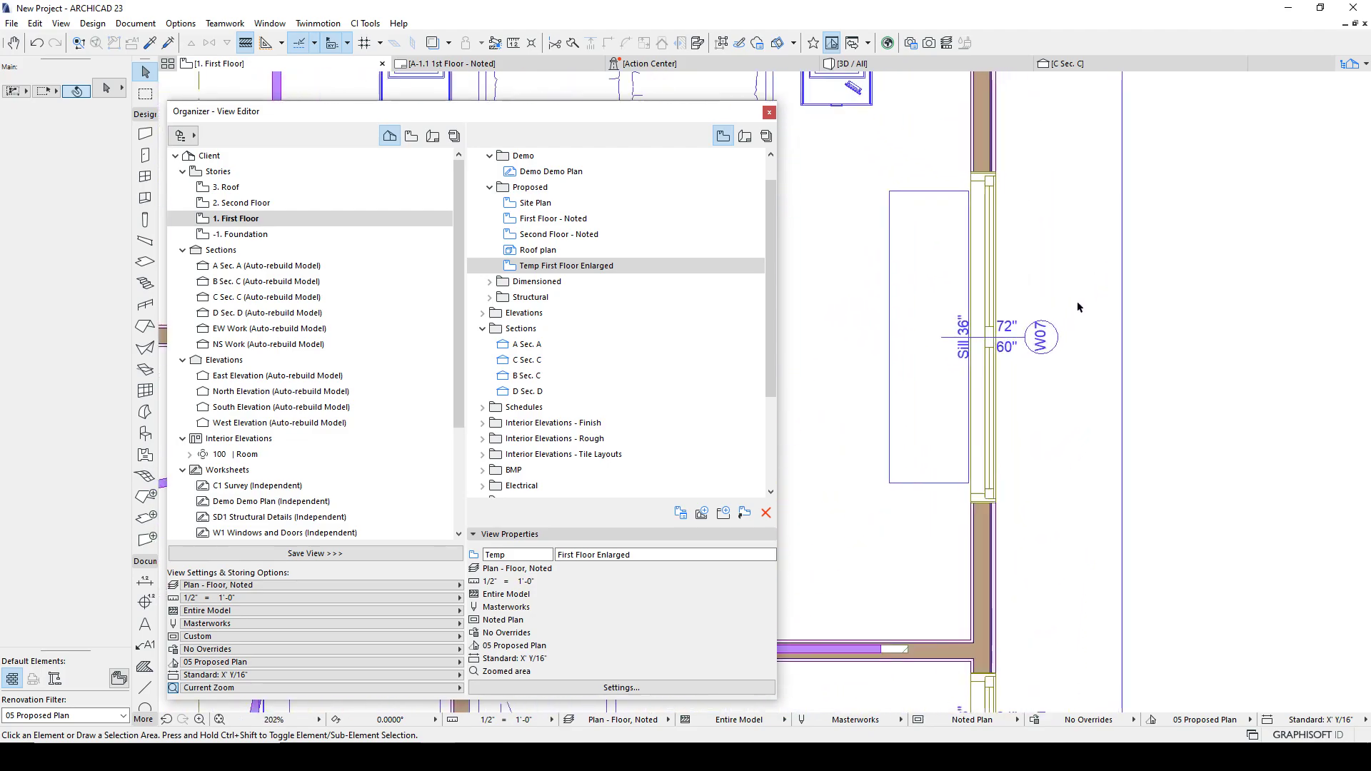
pyautogui.scroll(-5, 1032, 385)
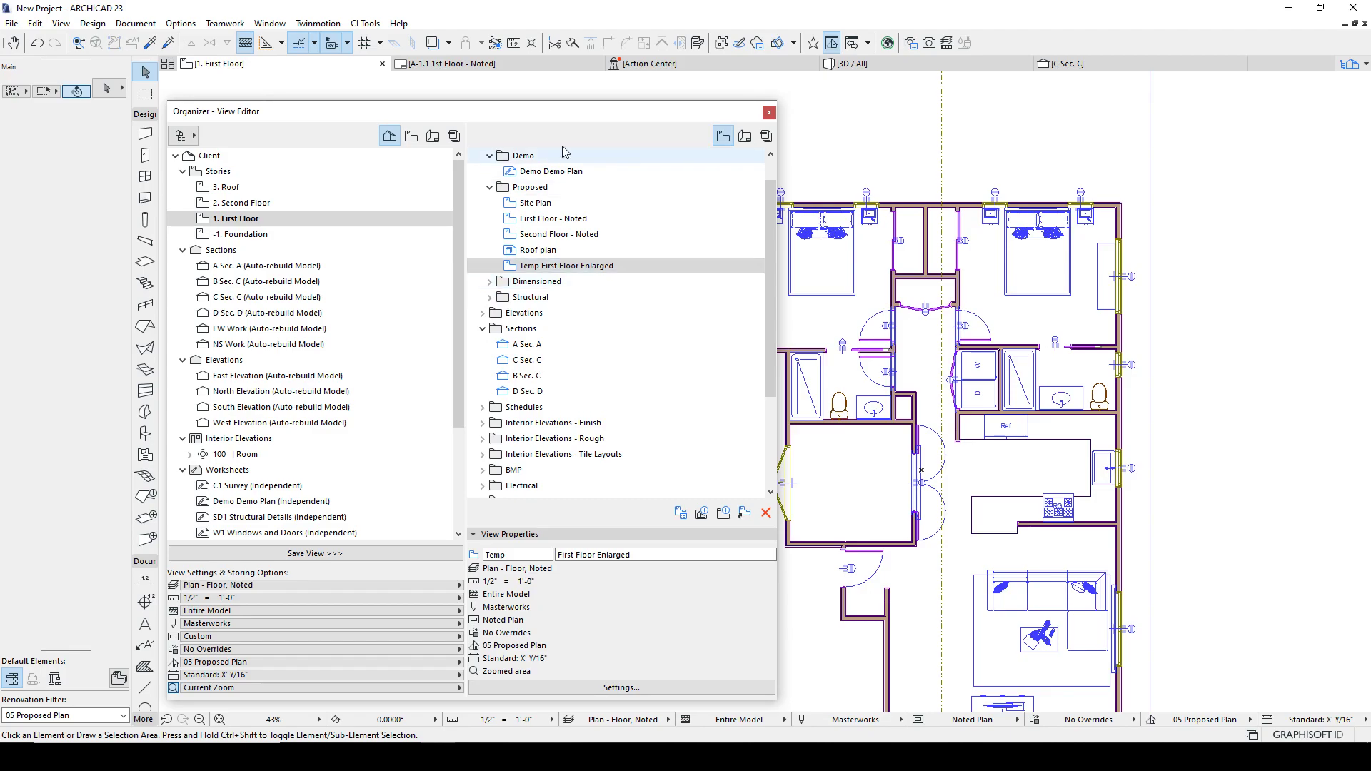
# Create a layout named Enlaged Plan in the A-1 First Floor subset below A-1.2, using the Arch-D - Masterworks master layout.
pyautogui.click(411, 137)
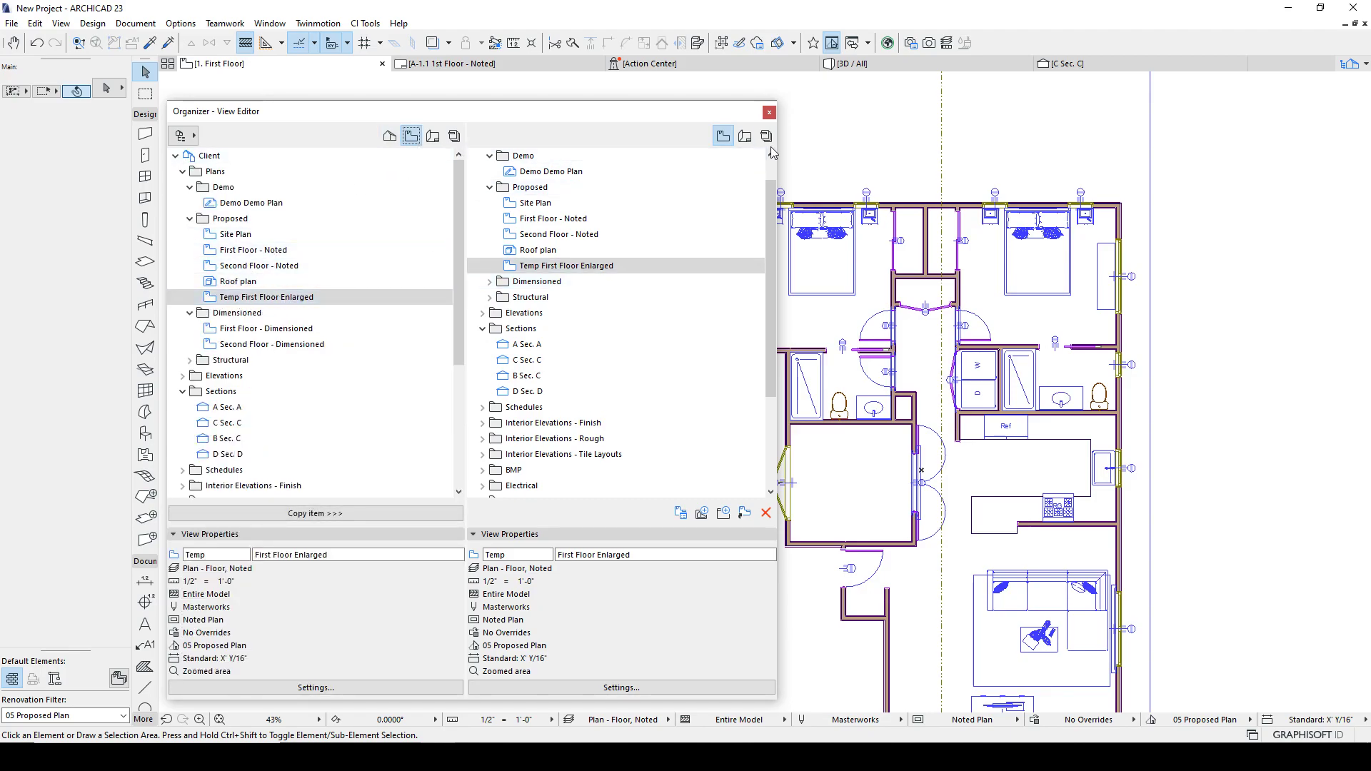
pyautogui.click(744, 136)
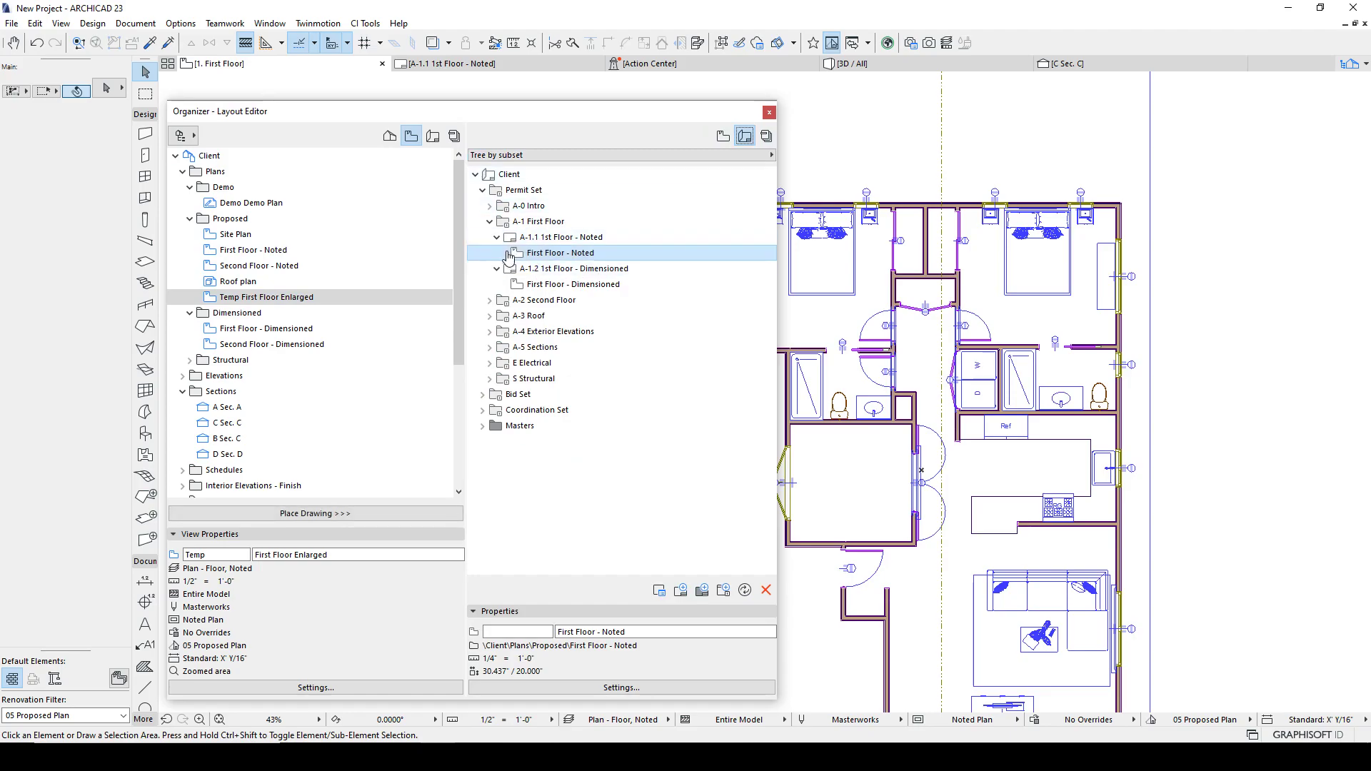
pyautogui.click(497, 237)
pyautogui.click(497, 253)
pyautogui.rightClick(540, 252)
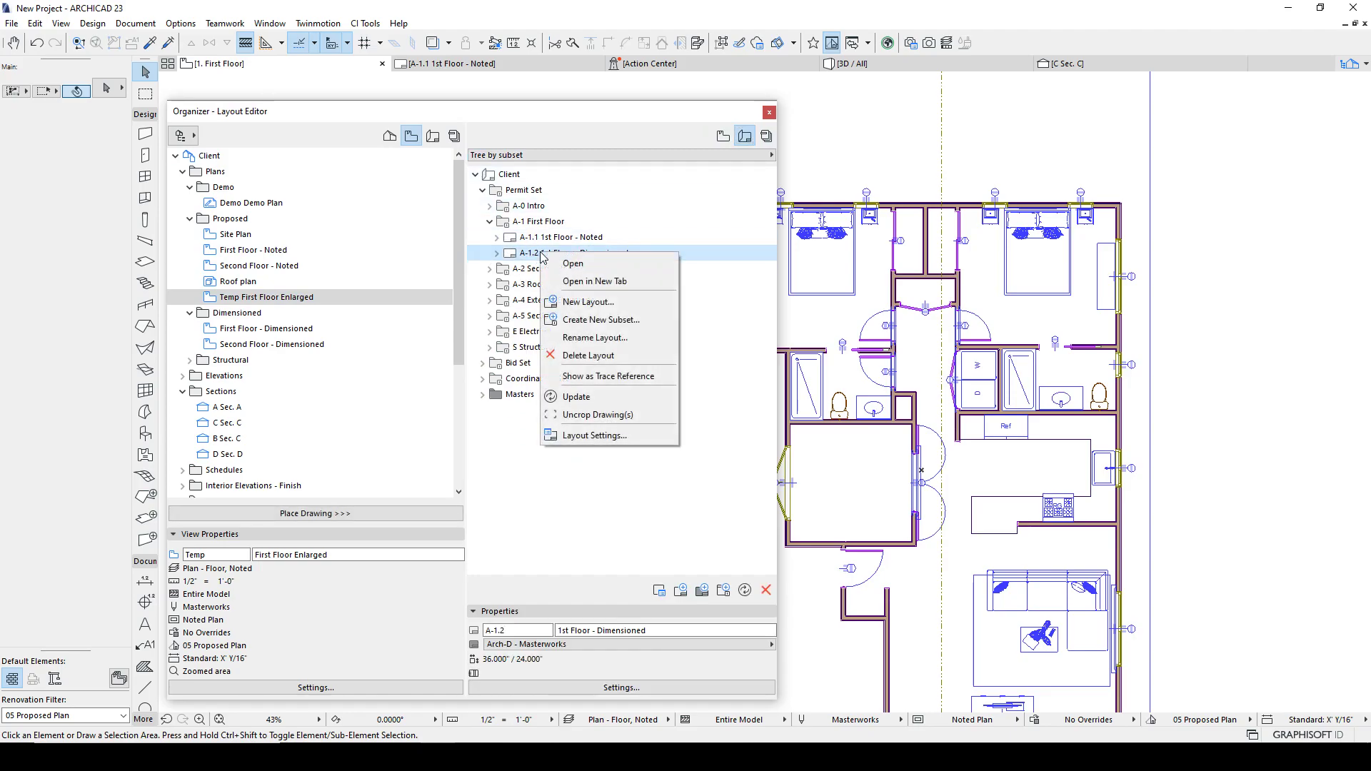
pyautogui.click(588, 302)
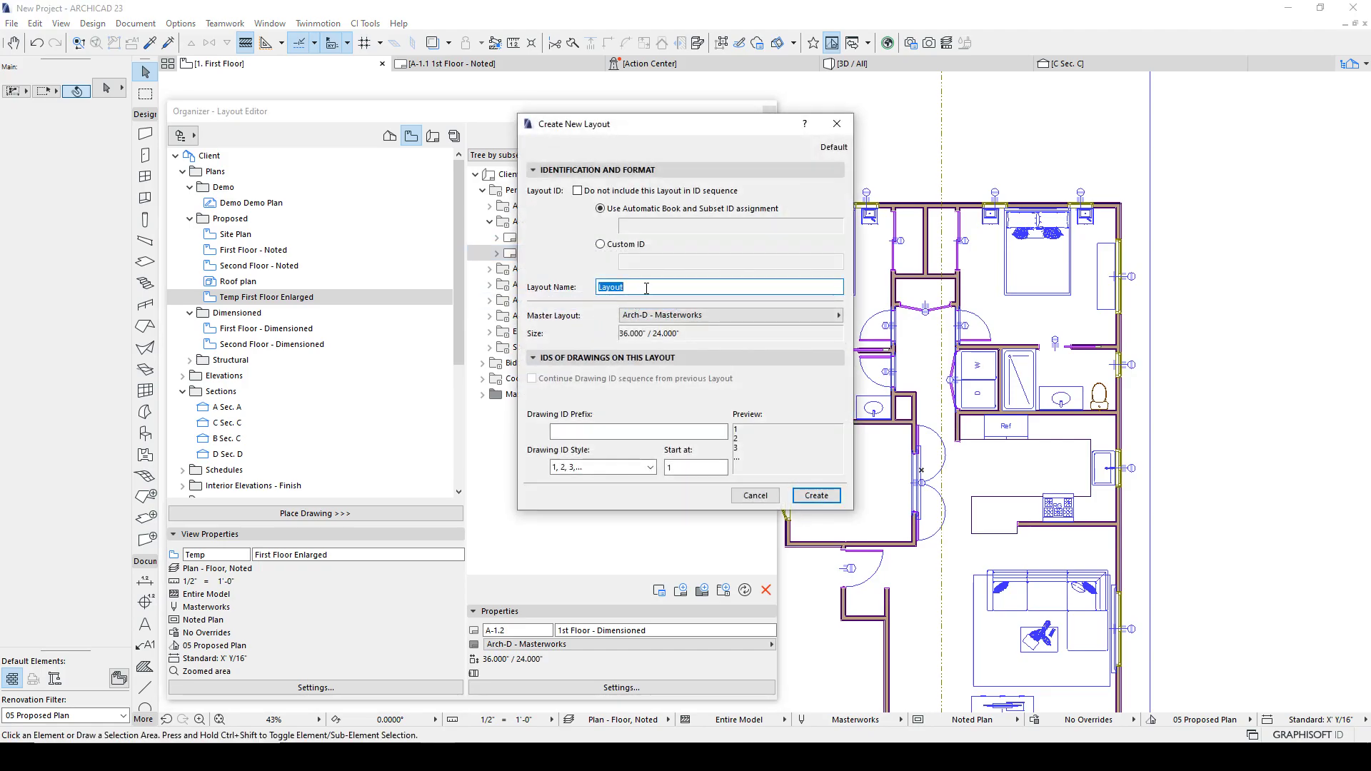
pyautogui.write('Enlaged Plan')
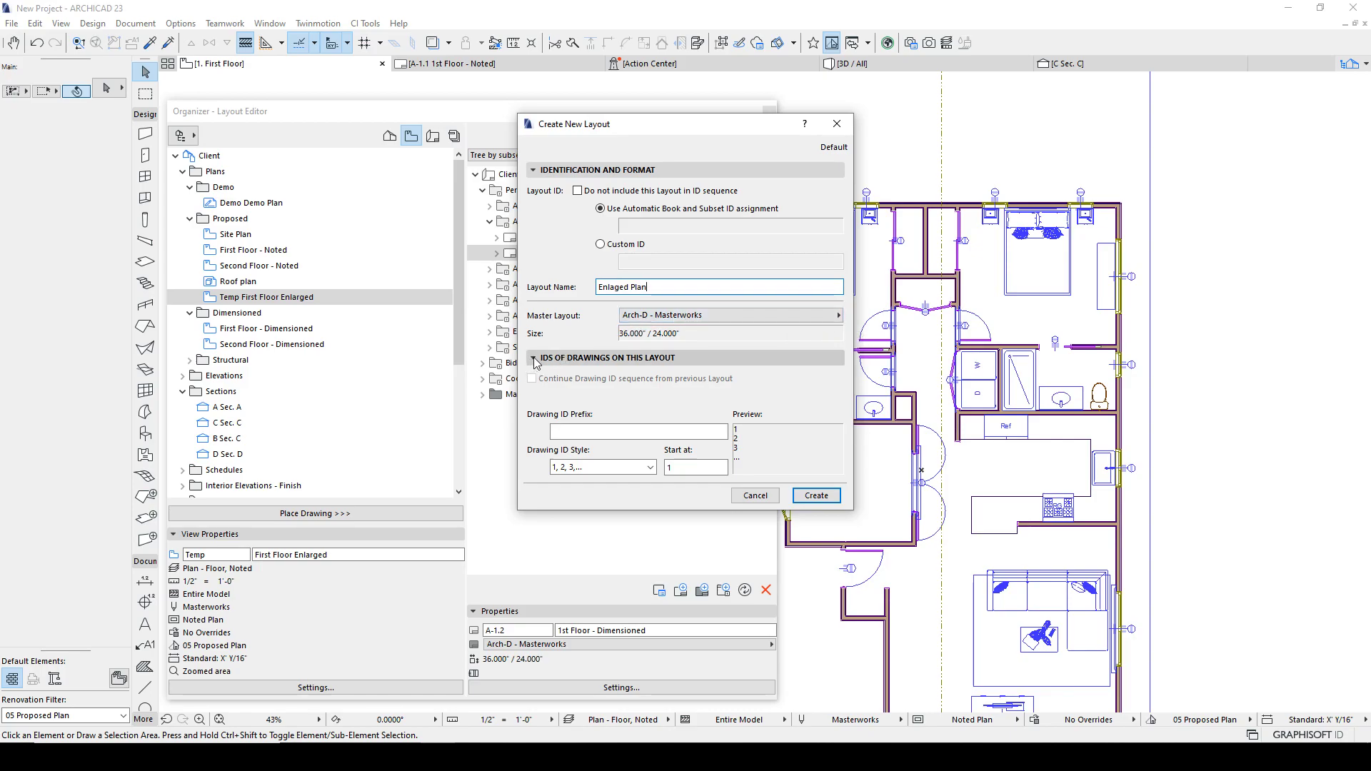
pyautogui.click(815, 497)
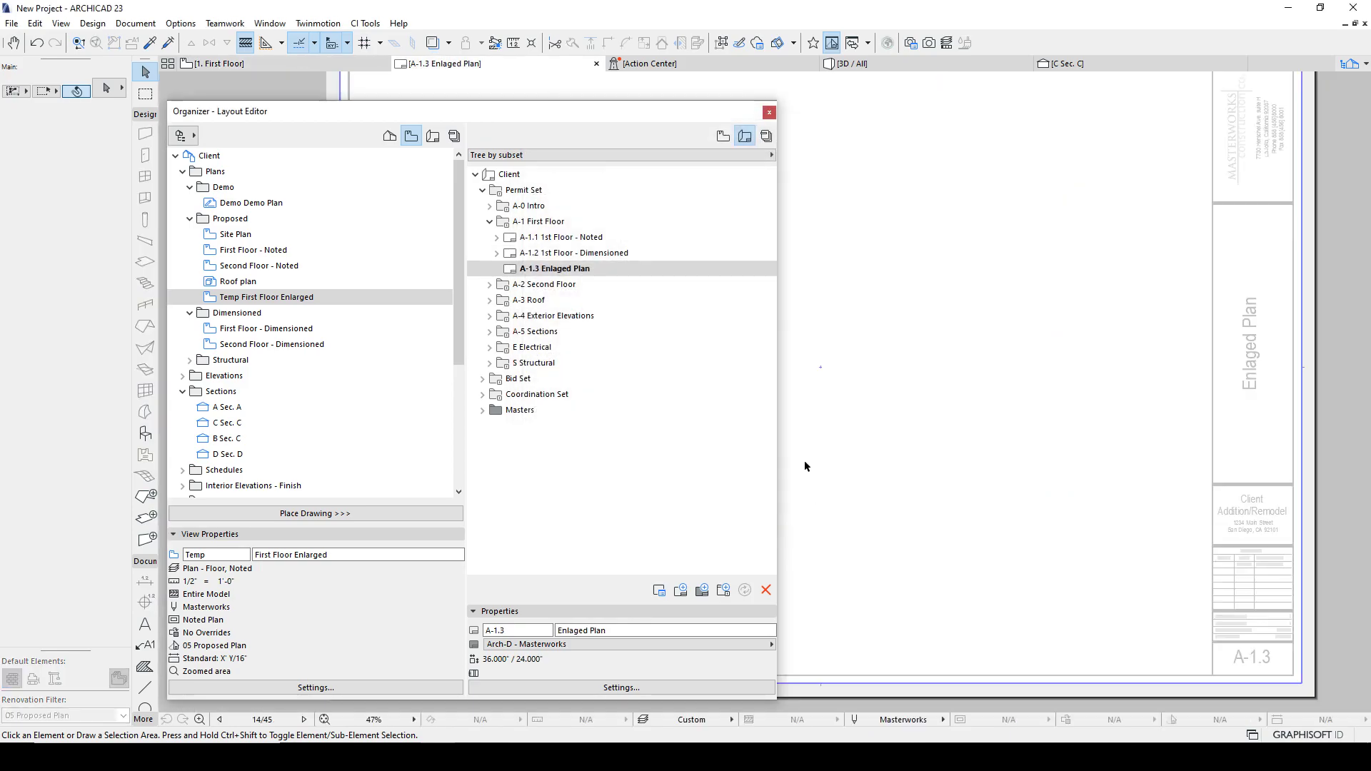
# Examine the ID, master layout and drawing ID options in the A-1.3 Enlaged Plan layout's settings, then dismiss them.
pyautogui.click(545, 271)
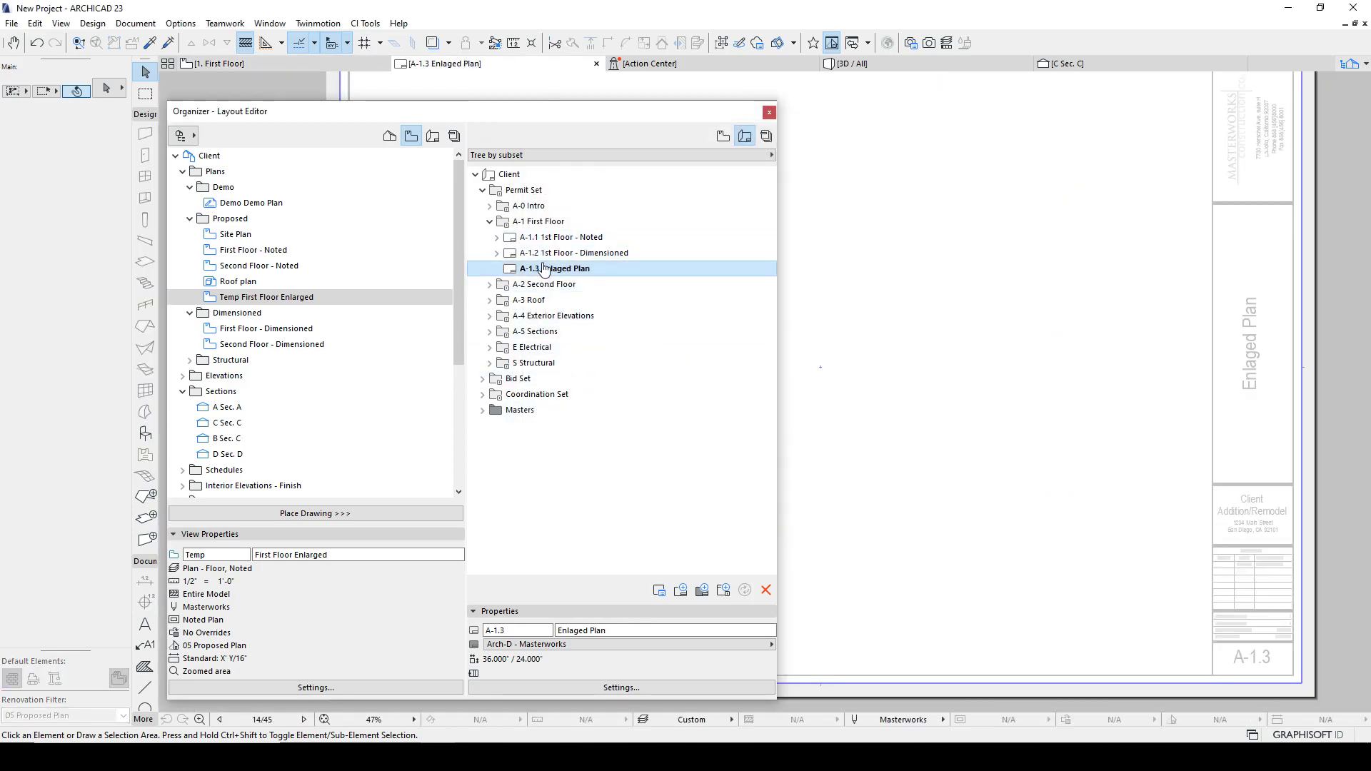
pyautogui.moveTo(520, 112); pyautogui.dragTo(306, 143)
pyautogui.scroll(-2, 693, 208)
pyautogui.moveTo(776, 272); pyautogui.dragTo(848, 293, button='middle')
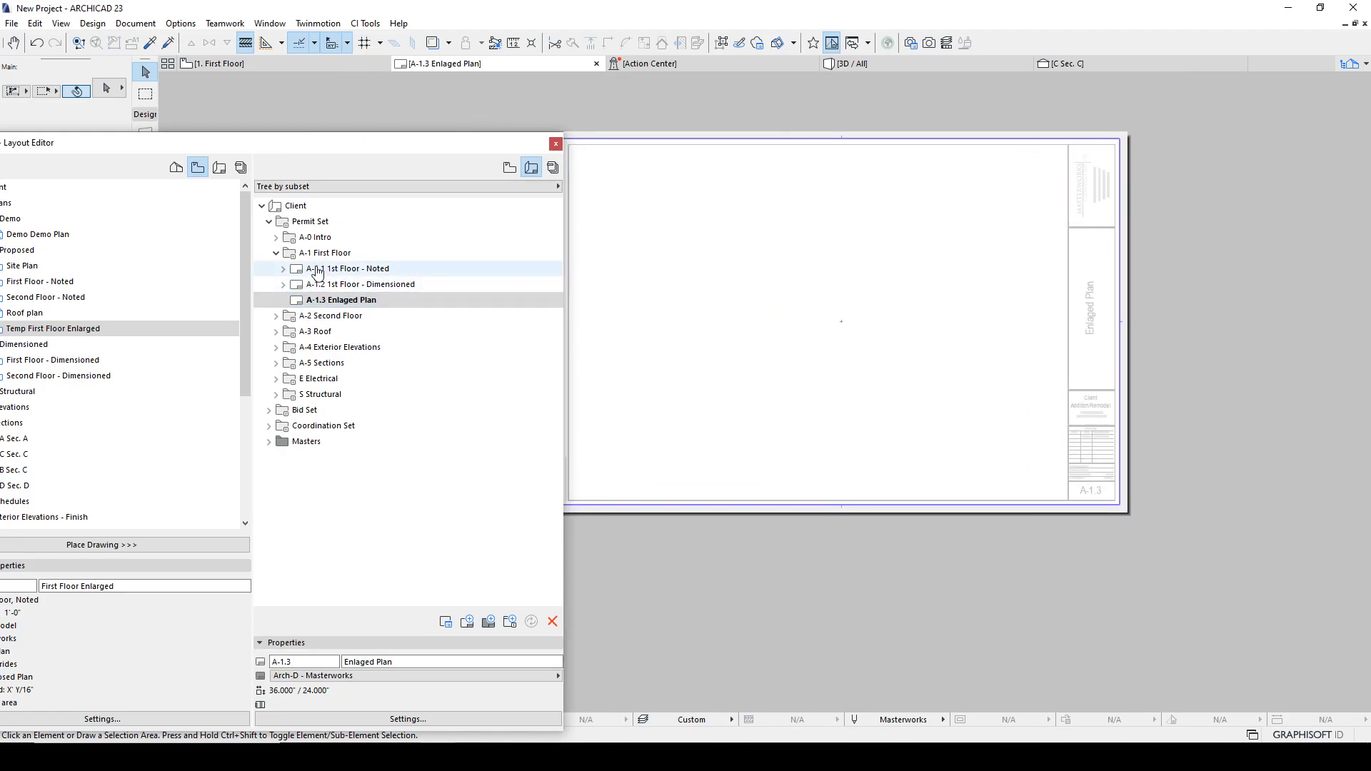
pyautogui.click(309, 301)
pyautogui.rightClick(301, 306)
pyautogui.press('Escape')
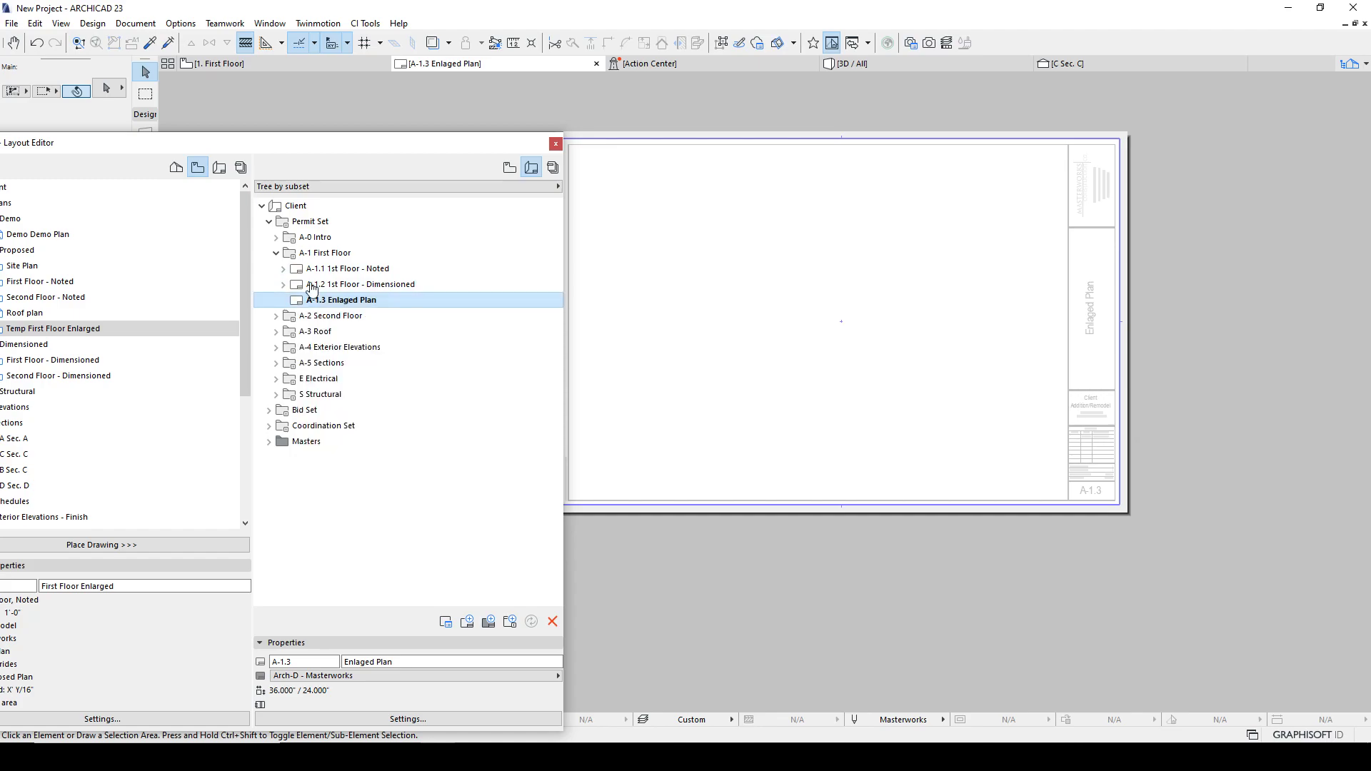
pyautogui.moveTo(327, 147); pyautogui.dragTo(413, 128)
pyautogui.rightClick(404, 279)
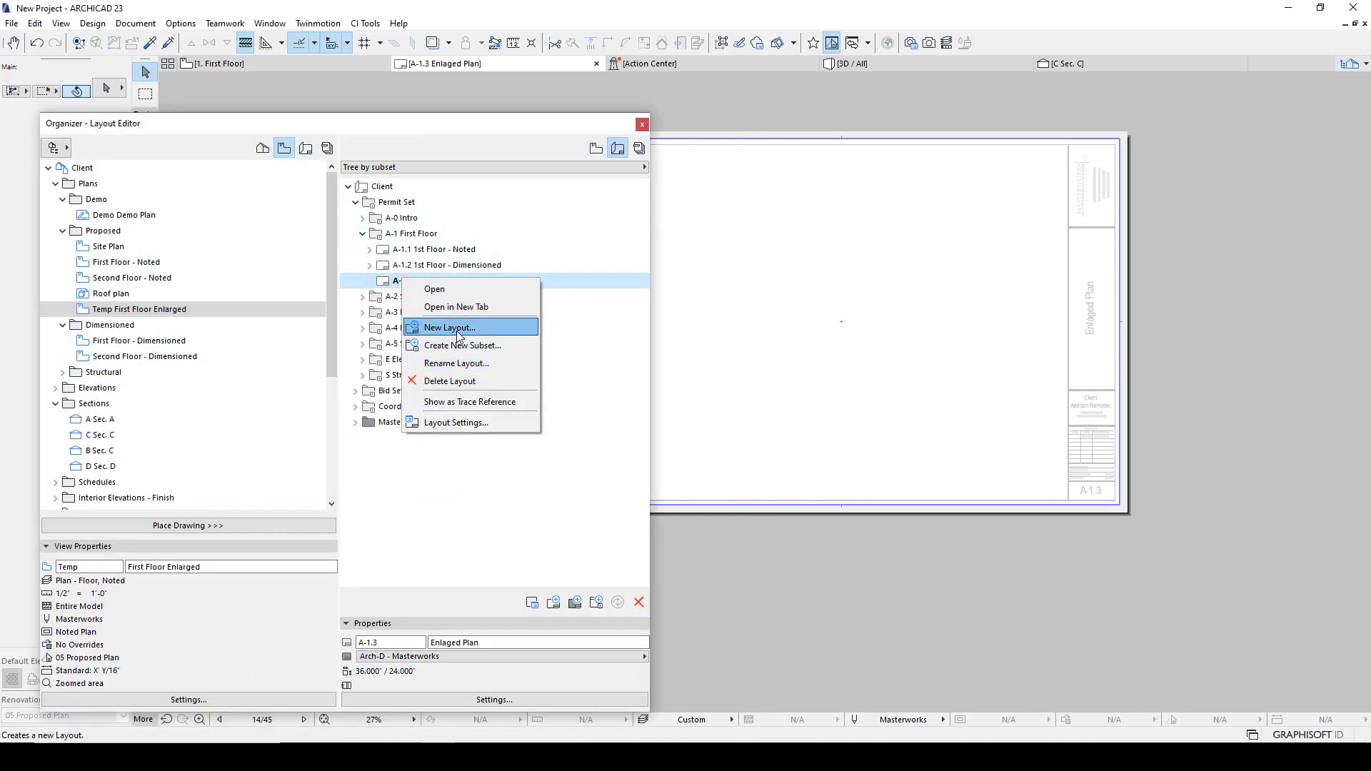
pyautogui.click(452, 420)
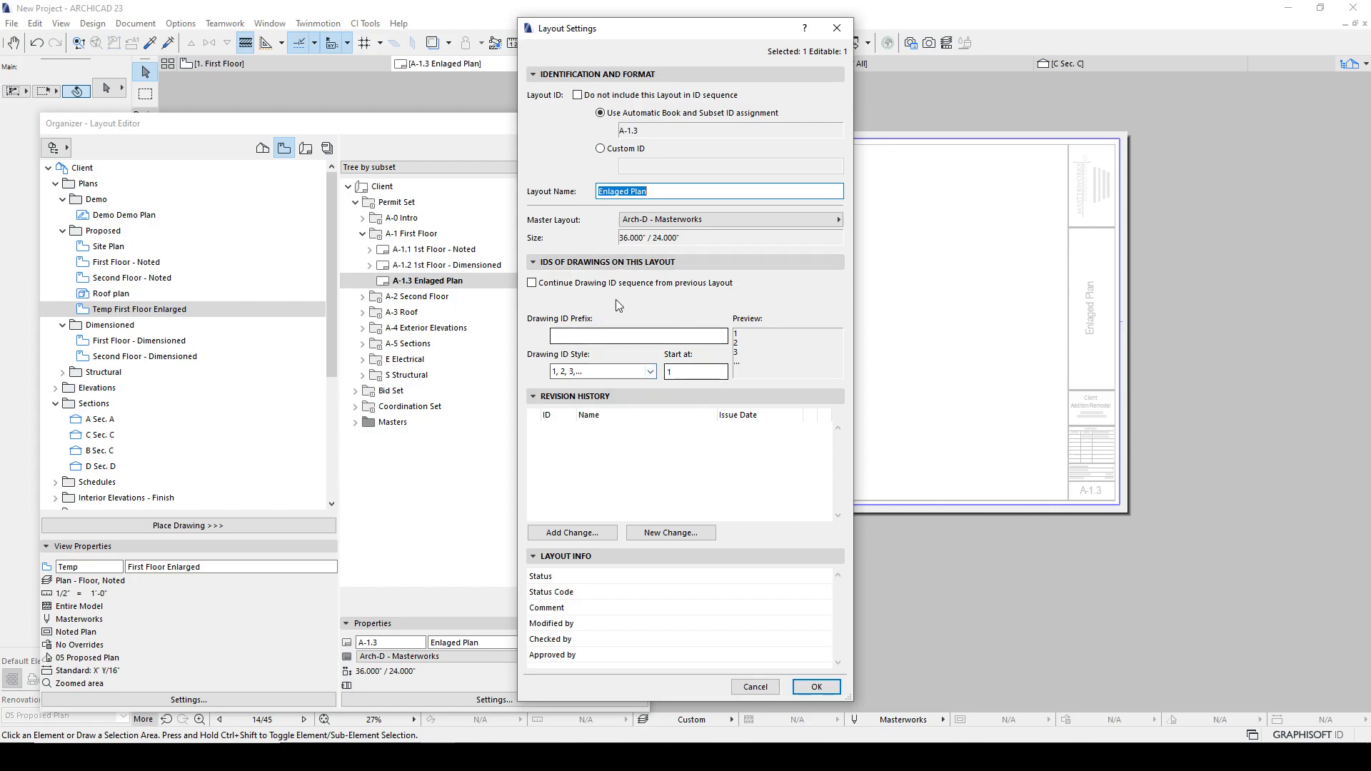
pyautogui.click(742, 689)
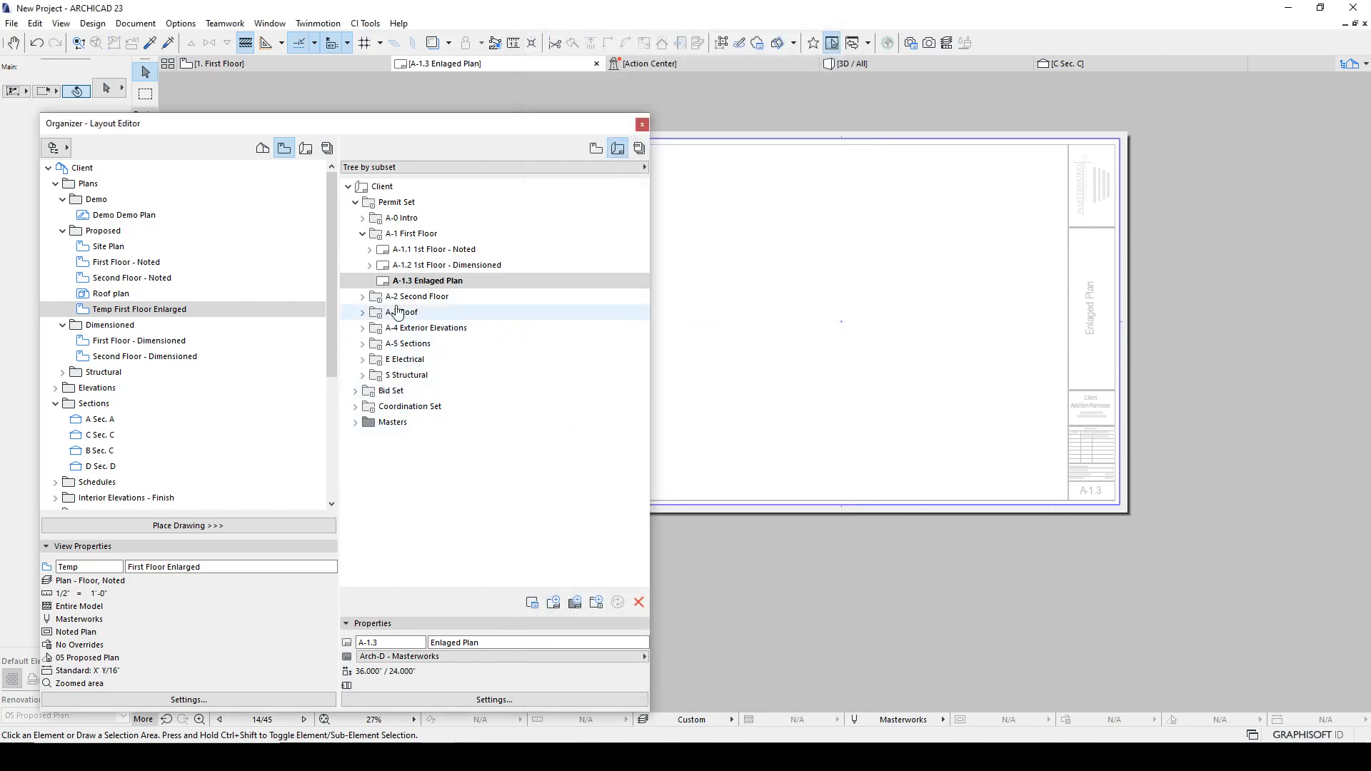
# Place the Temp First Floor Enlarged view from the View Map as a drawing on the A-1.3 Enlaged Plan layout.
pyautogui.moveTo(804, 334); pyautogui.dragTo(904, 364, button='middle')
pyautogui.scroll(1, 812, 368)
pyautogui.click(405, 285)
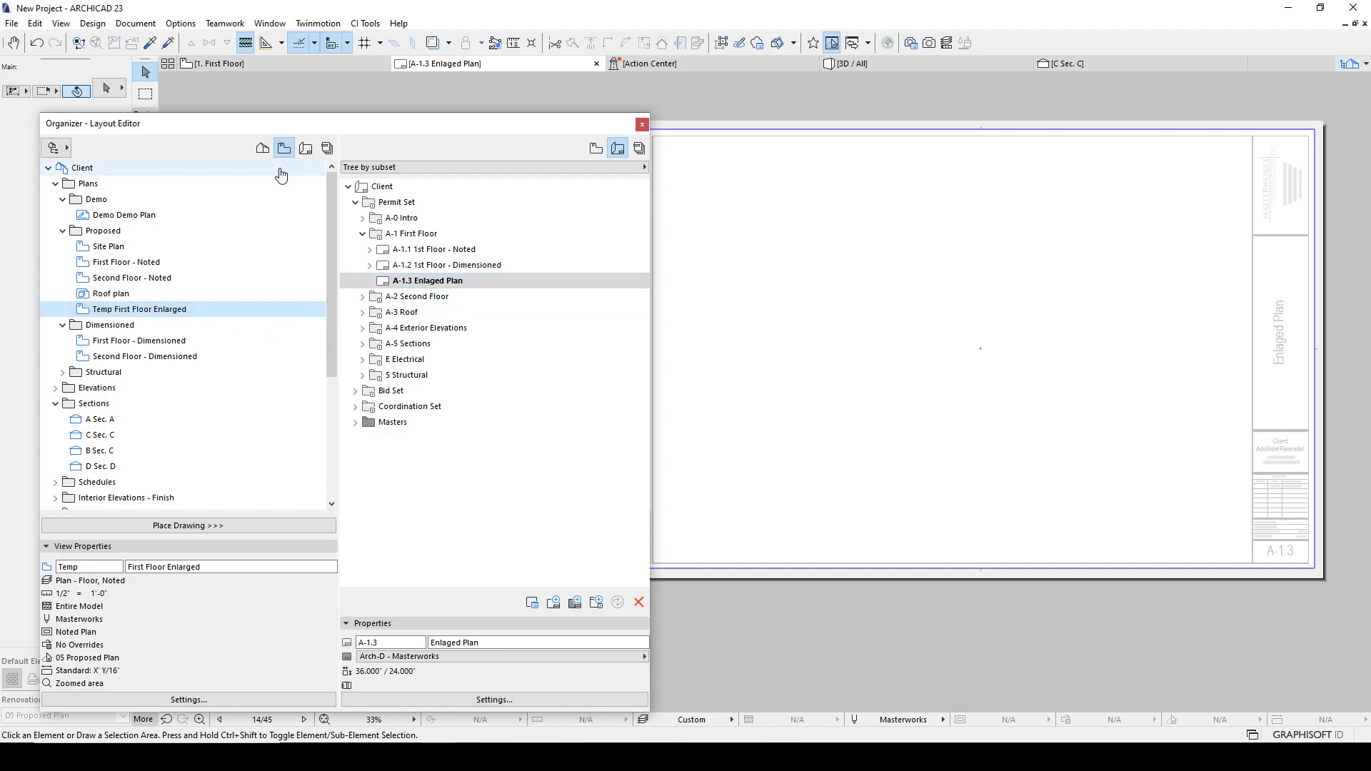
pyautogui.click(262, 148)
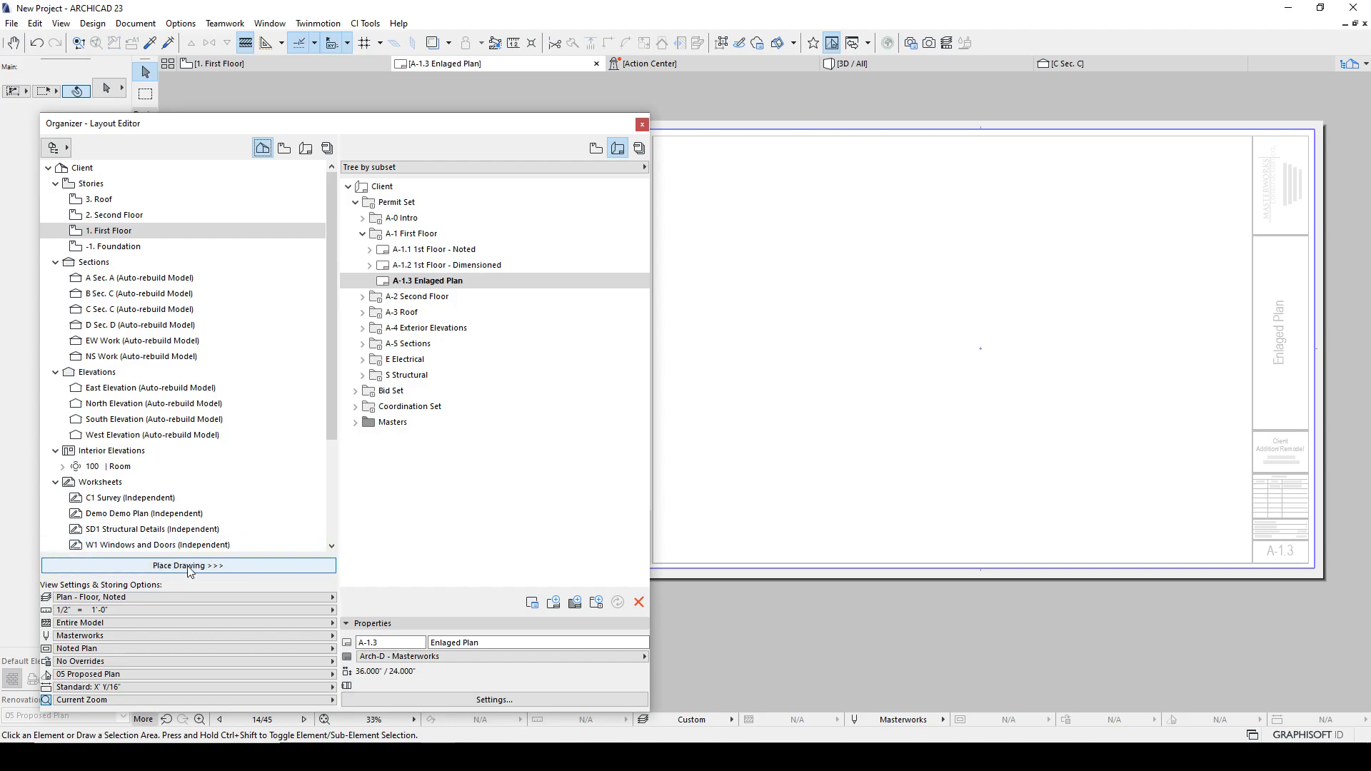
pyautogui.click(284, 148)
pyautogui.moveTo(118, 312)
pyautogui.mouseDown()
pyautogui.moveTo(346, 282)
pyautogui.moveTo(666, 293)
pyautogui.moveTo(871, 306)
pyautogui.moveTo(890, 349)
pyautogui.moveTo(414, 282)
pyautogui.moveTo(871, 327)
pyautogui.moveTo(904, 347)
pyautogui.mouseUp()
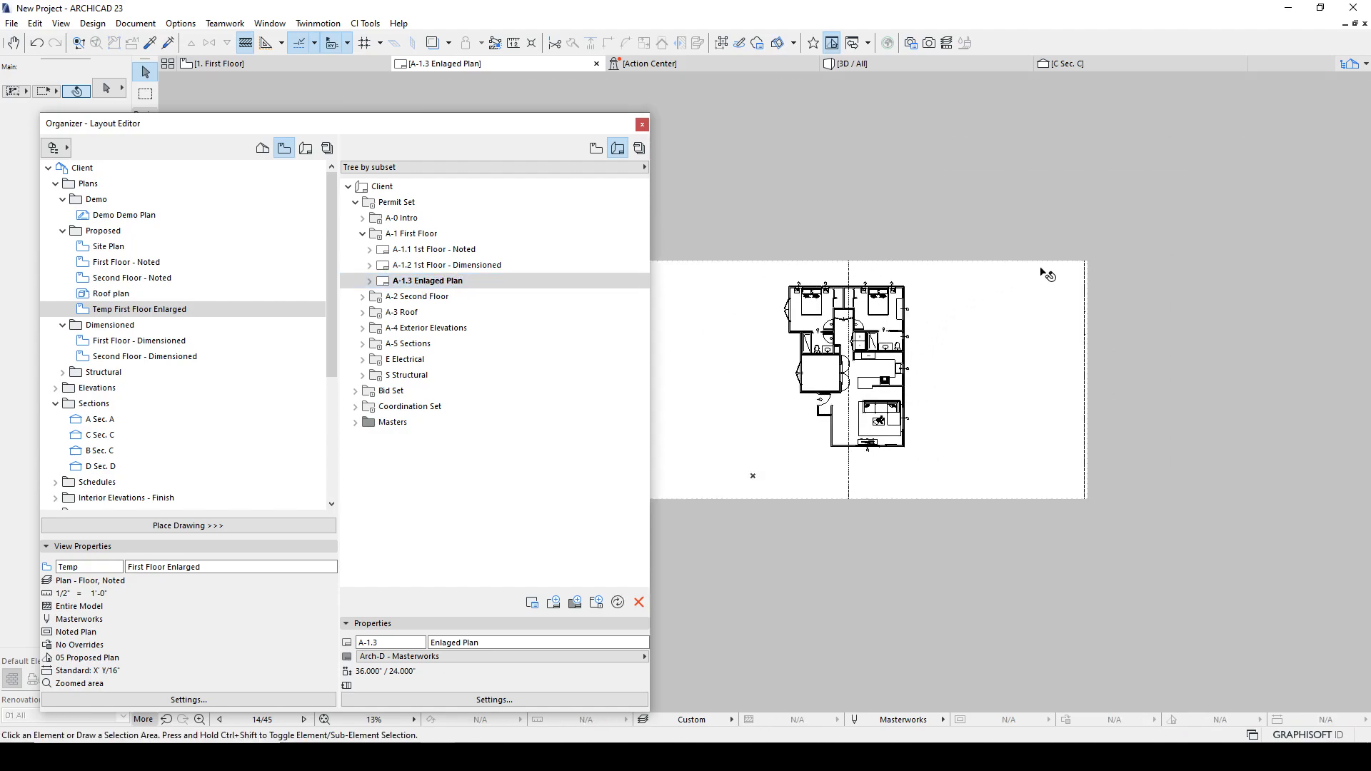
# Crop the placed drawing's frame at two opposite corners so it fits closely around the floor plan.
pyautogui.click(1058, 267)
pyautogui.click(984, 272)
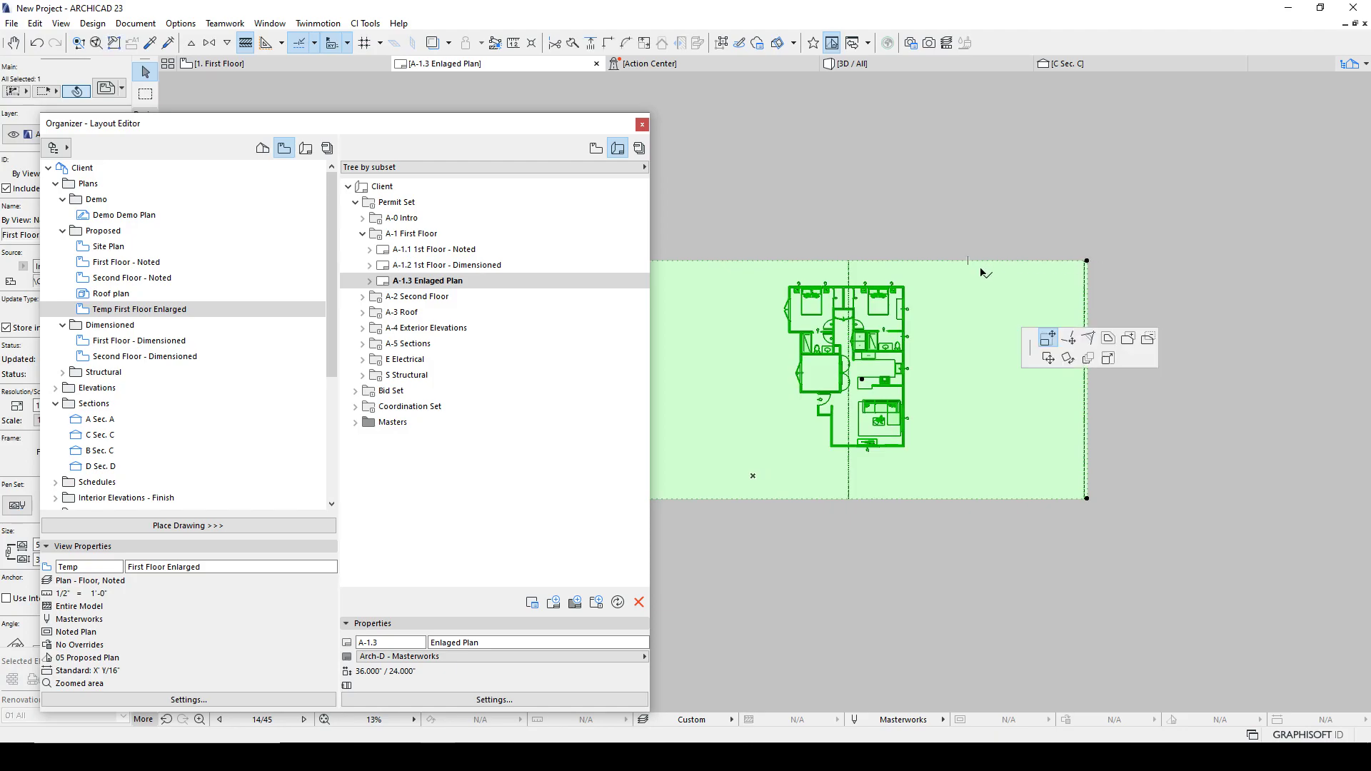
pyautogui.click(930, 276)
pyautogui.moveTo(804, 422); pyautogui.dragTo(952, 419, button='middle')
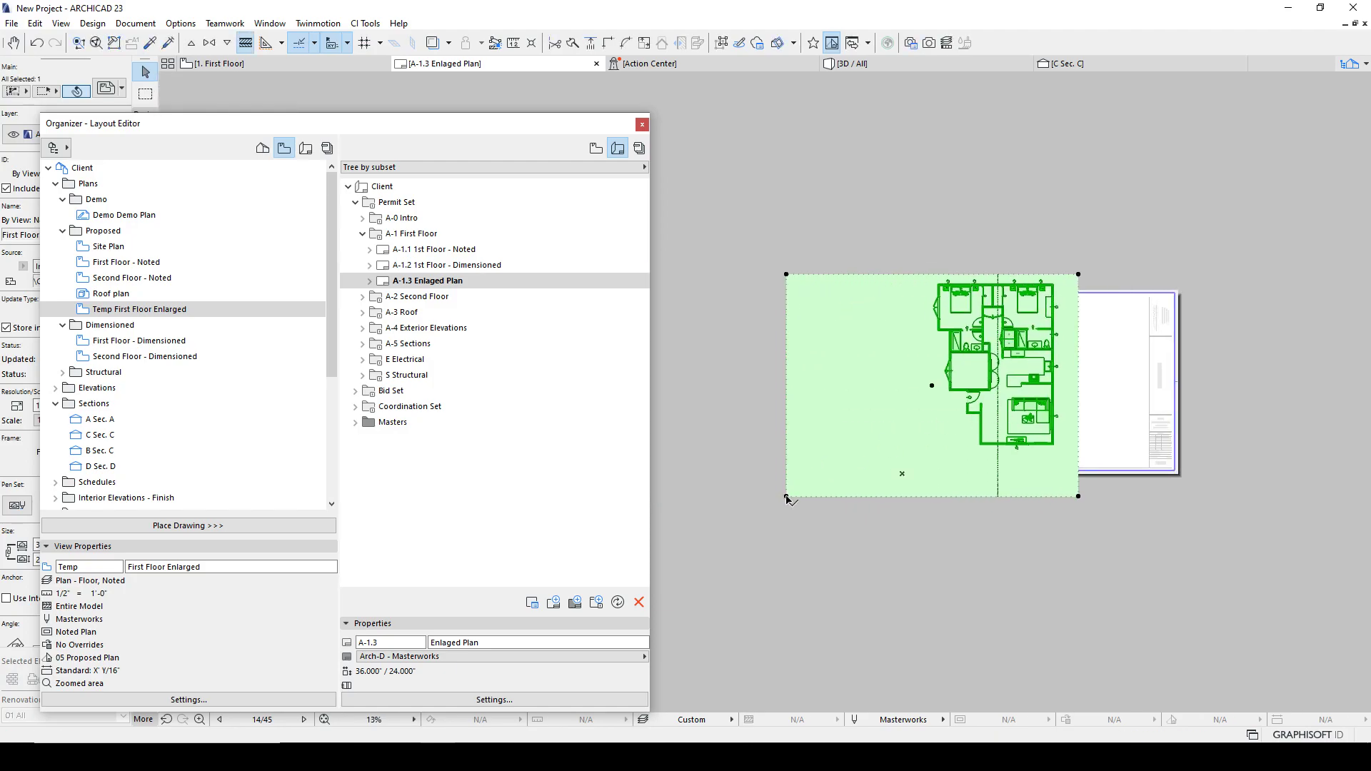
pyautogui.click(787, 497)
pyautogui.click(928, 456)
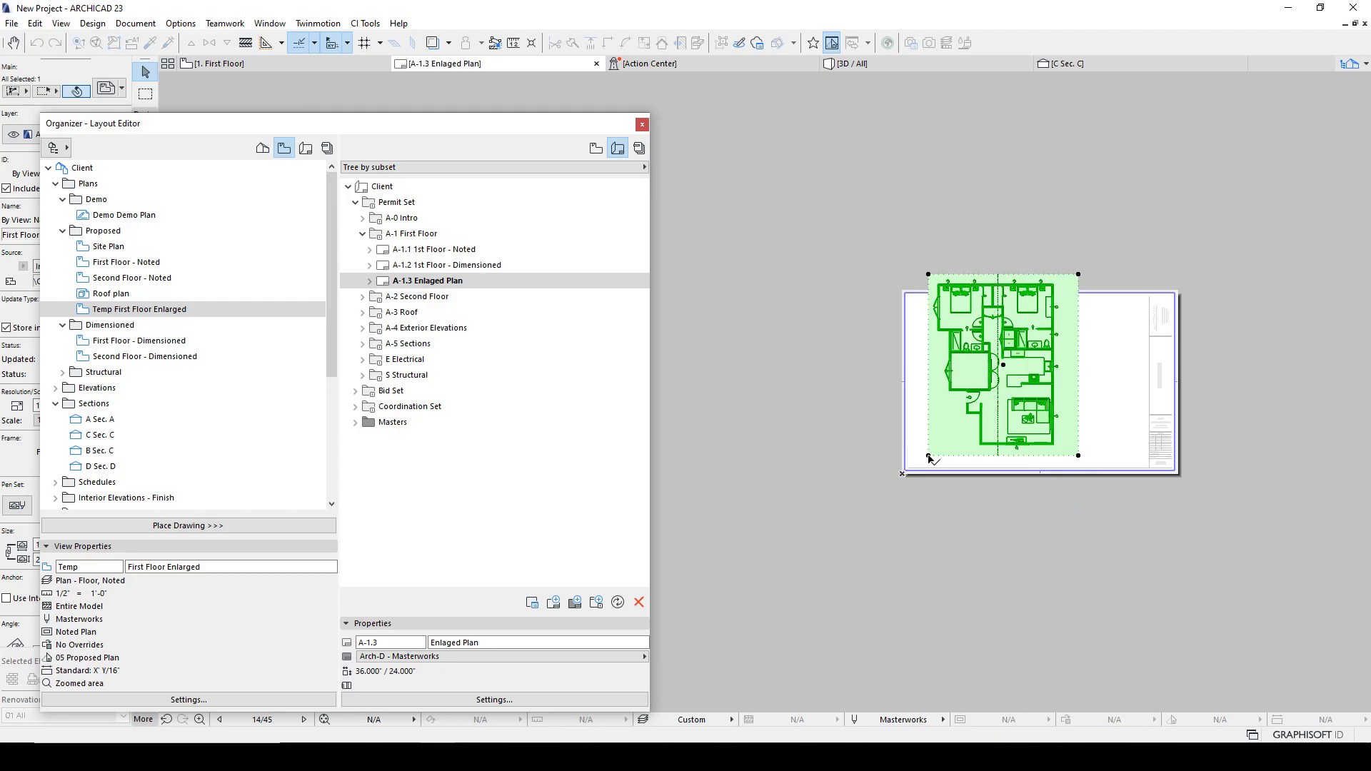
# Rotate the cropped floor plan drawing 90° counterclockwise about its center.
pyautogui.scroll(3, 962, 405)
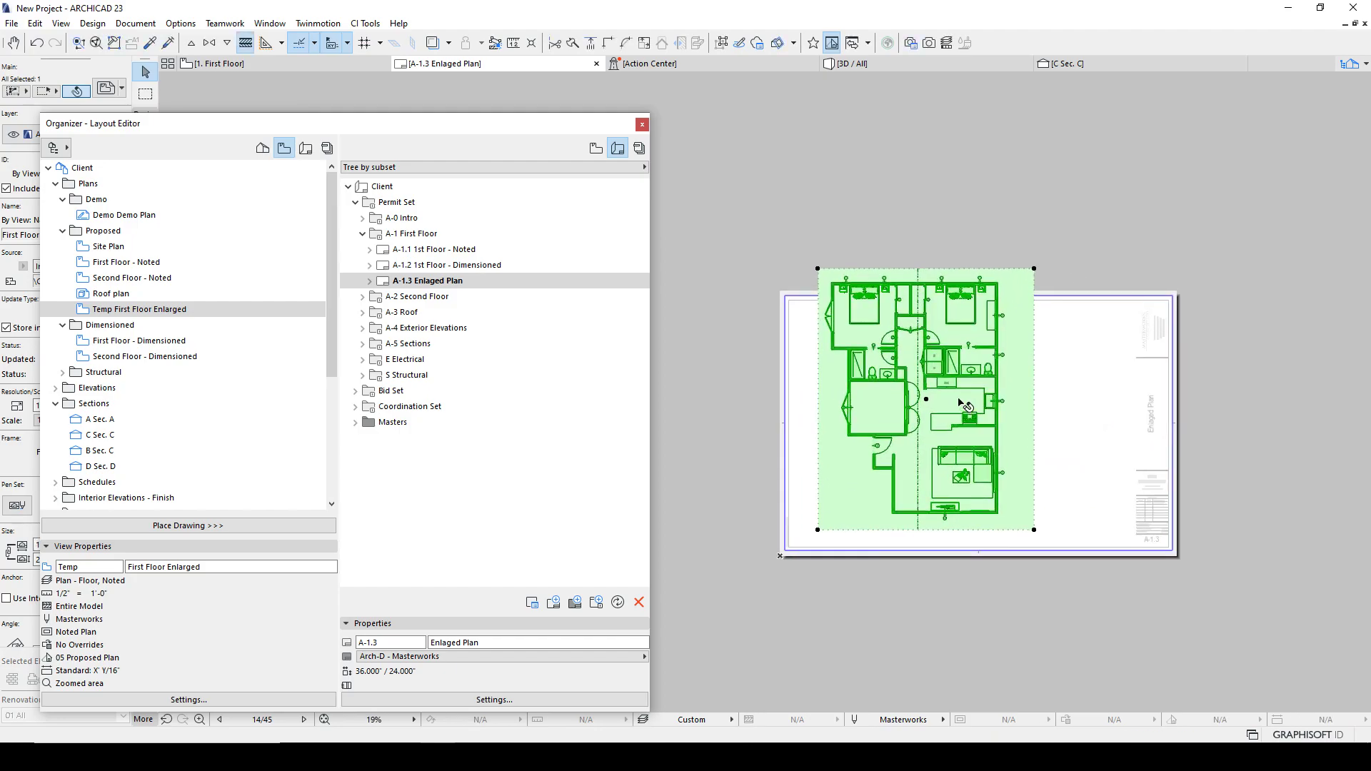
pyautogui.click(926, 399)
pyautogui.click(1057, 399)
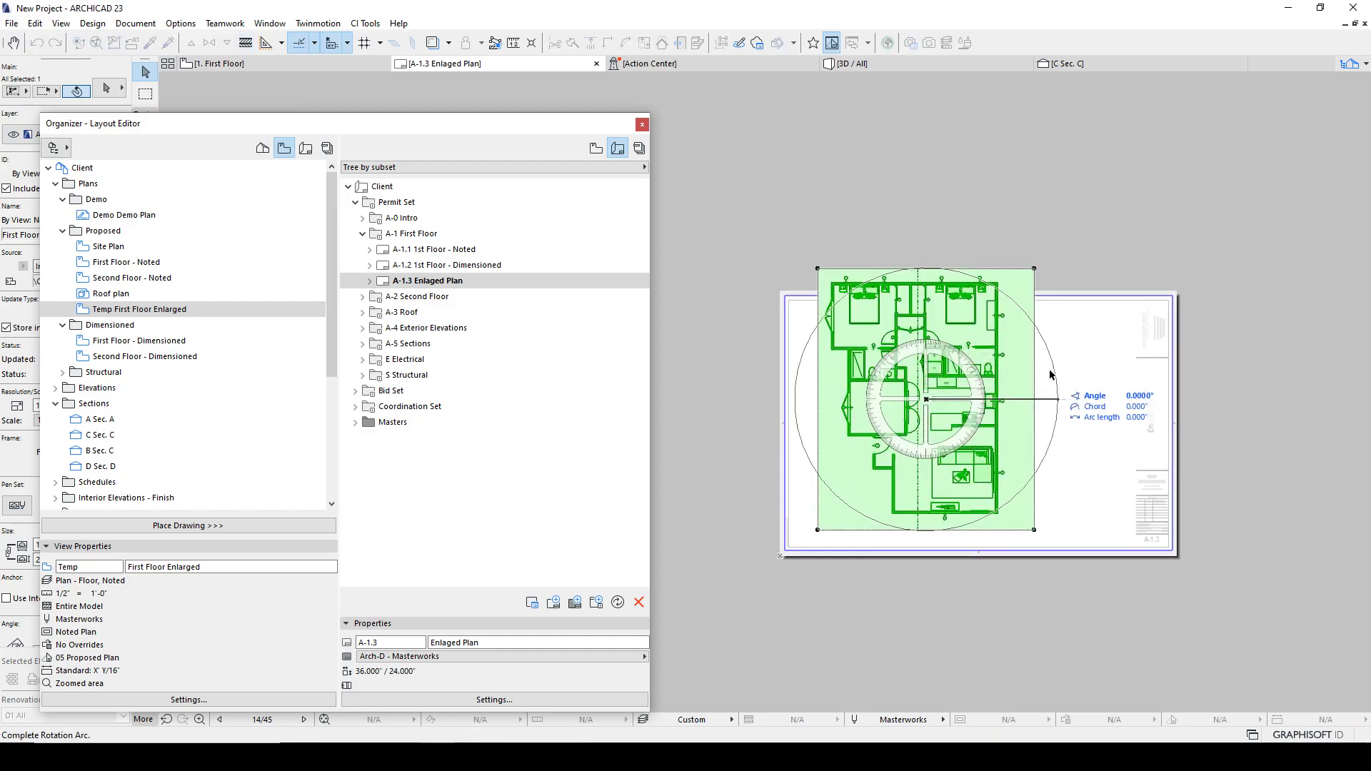
pyautogui.click(926, 286)
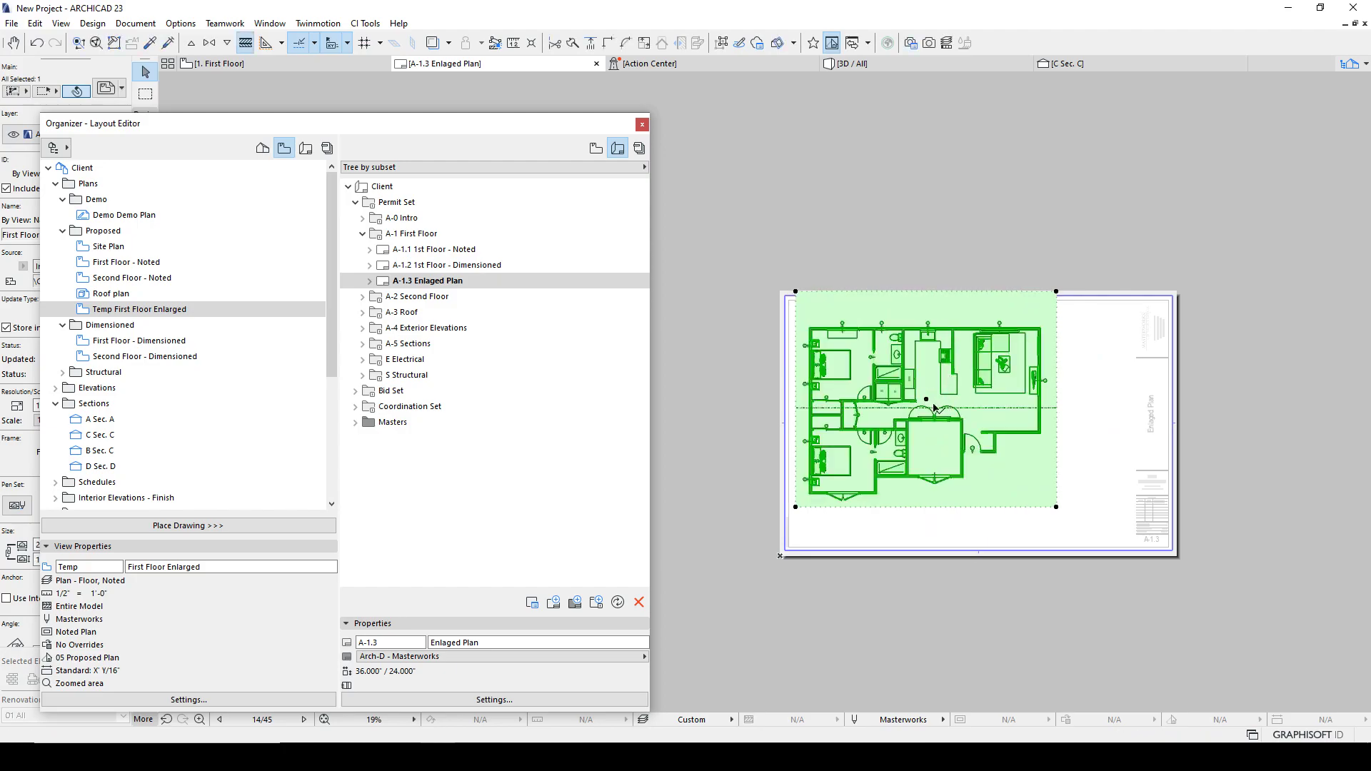
# Move the rotated floor plan drawing to the middle of the sheet's open area, clear of the title block, and deselect it.
pyautogui.click(928, 400)
pyautogui.click(967, 423)
pyautogui.click(1188, 415)
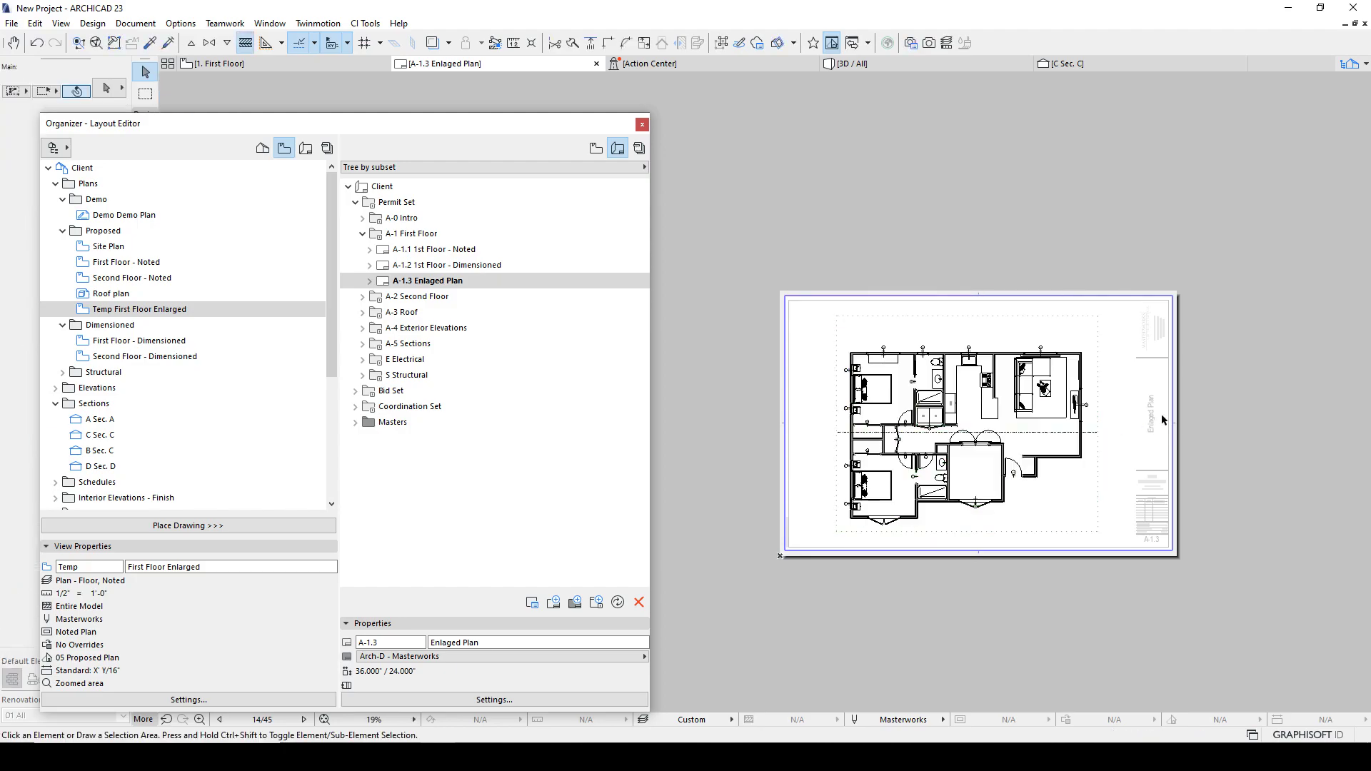
pyautogui.scroll(5, 1188, 413)
pyautogui.scroll(-4, 841, 329)
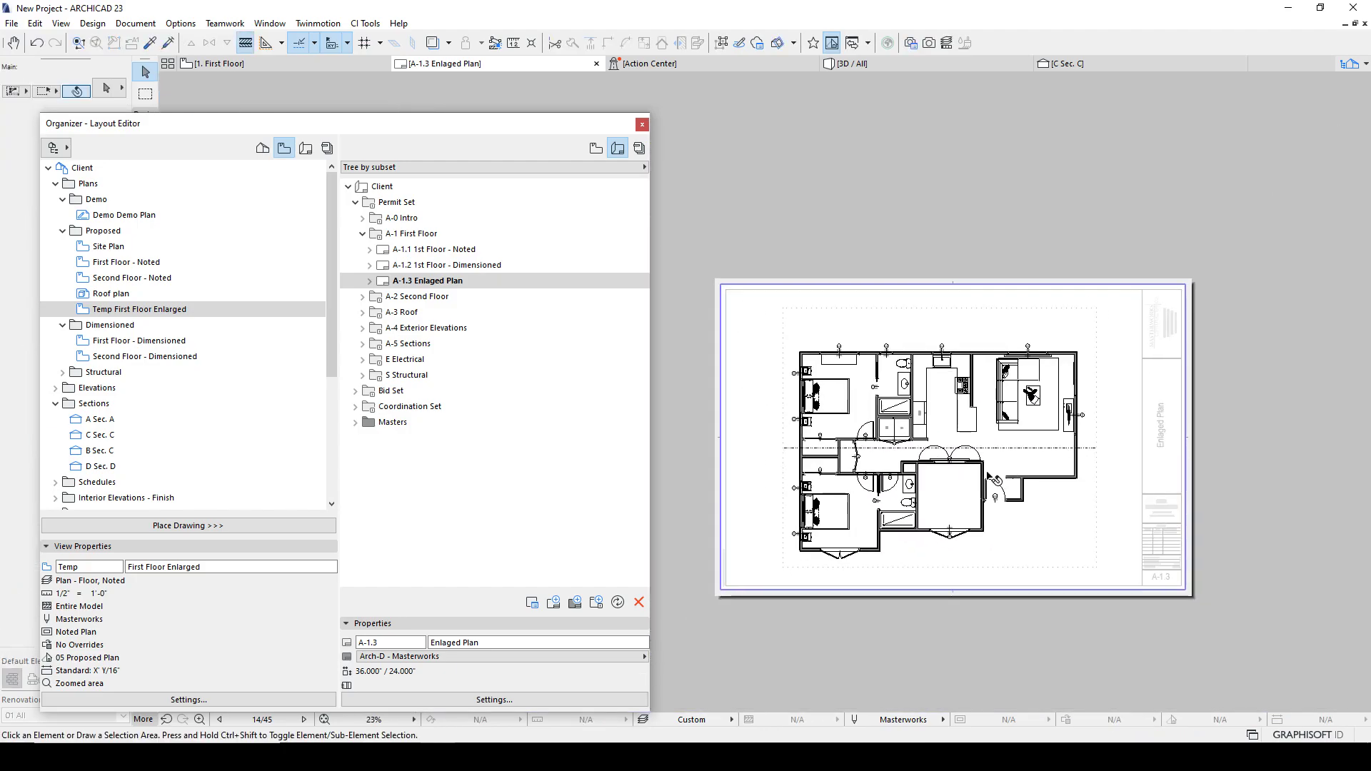
pyautogui.click(847, 334)
pyautogui.moveTo(847, 333); pyautogui.dragTo(835, 329)
pyautogui.click(935, 263)
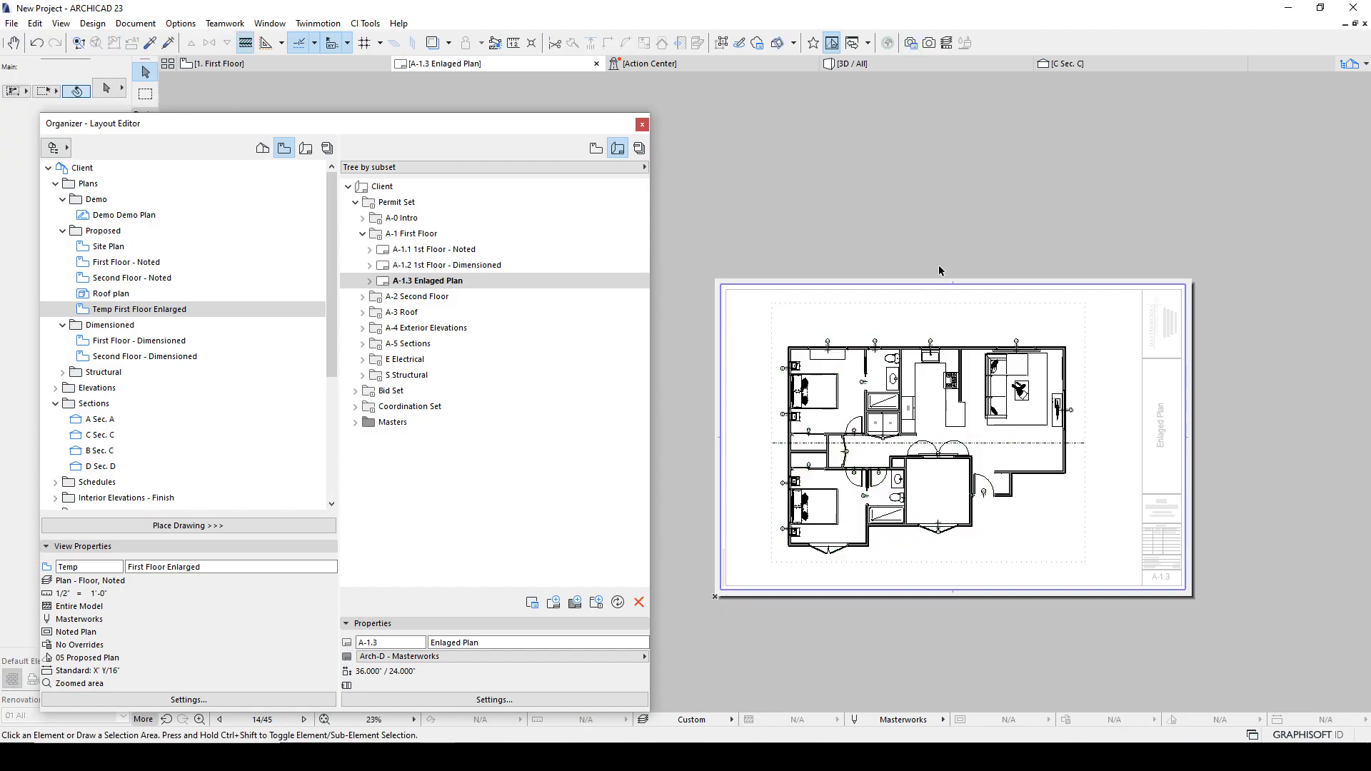
pyautogui.moveTo(992, 464); pyautogui.dragTo(932, 436, button='middle')
pyautogui.click(921, 511)
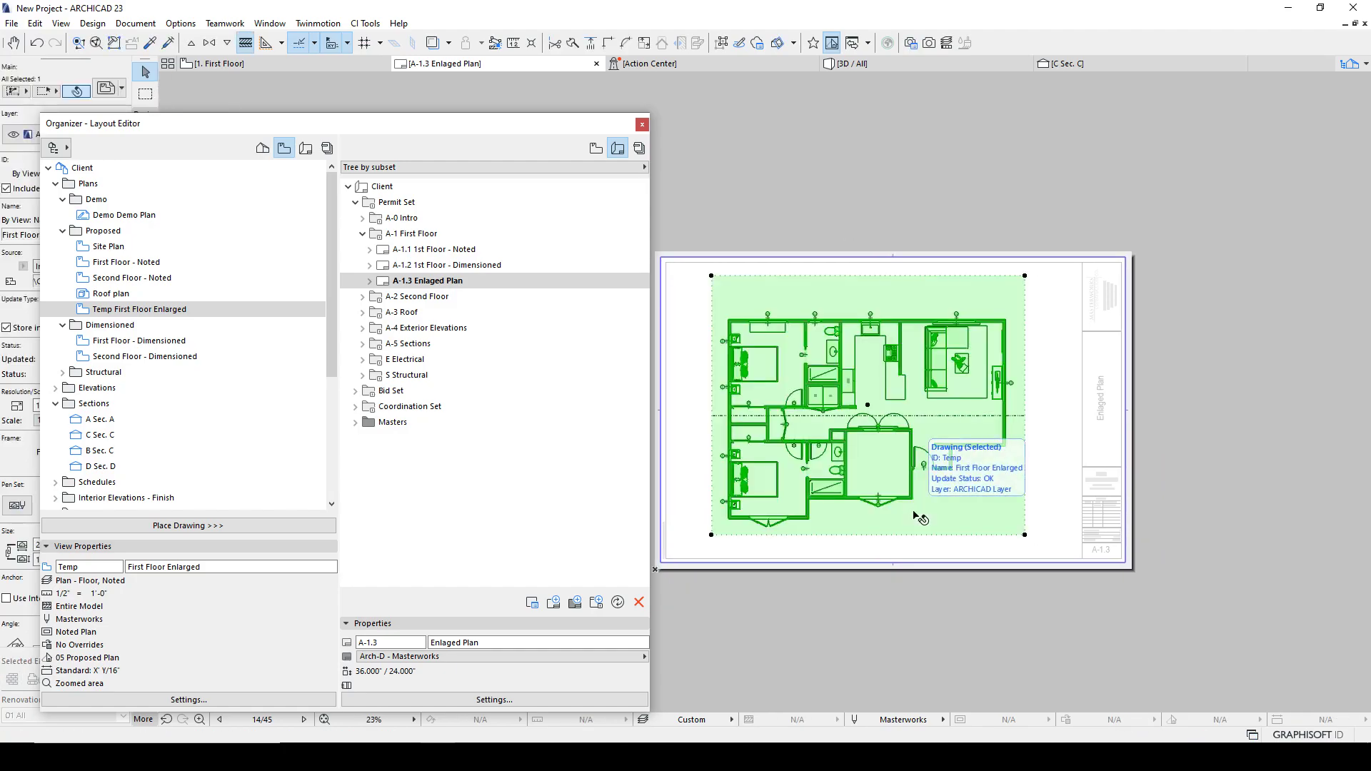
pyautogui.press('Escape')
# Transfer all settings from the First Floor - Dimensioned drawing on A-1.2 to the Temp First Floor Enlarged drawing on A-1.3.
pyautogui.click(369, 265)
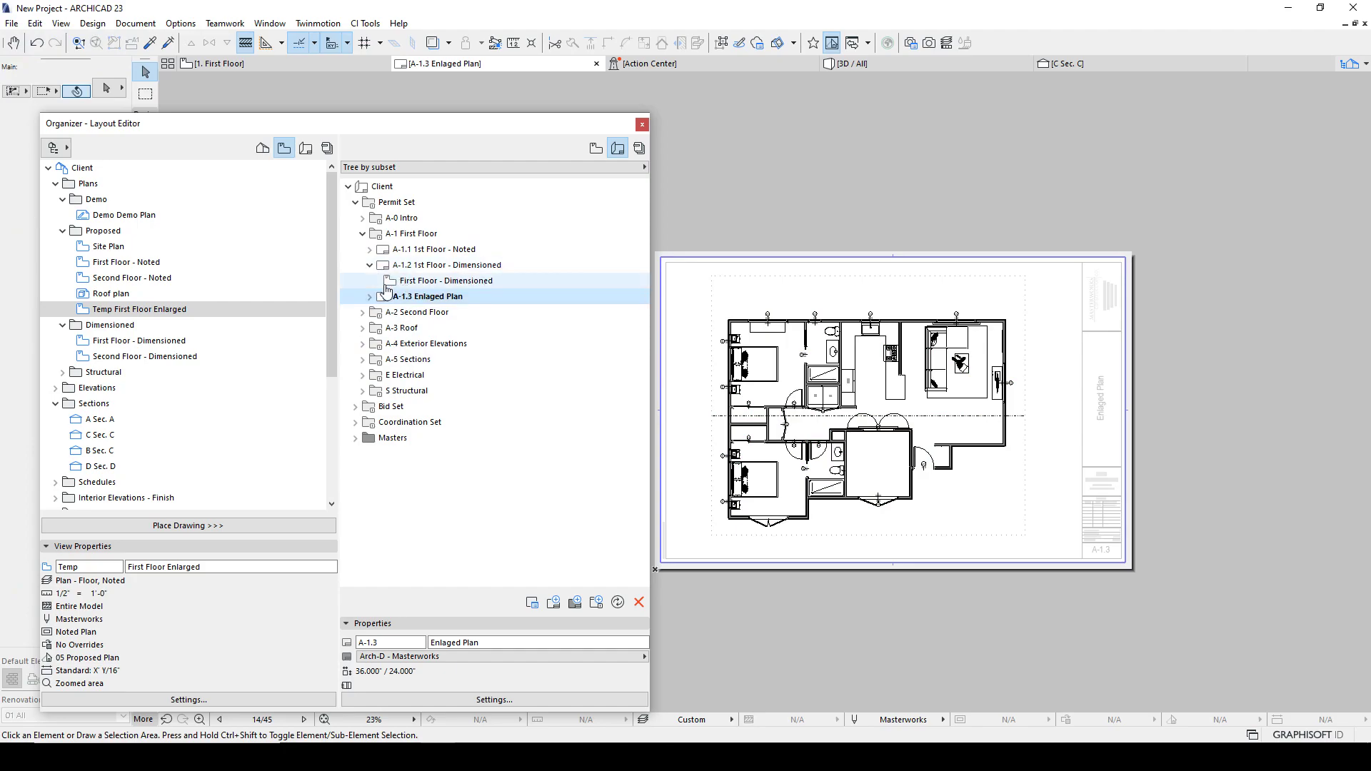
pyautogui.doubleClick(392, 285)
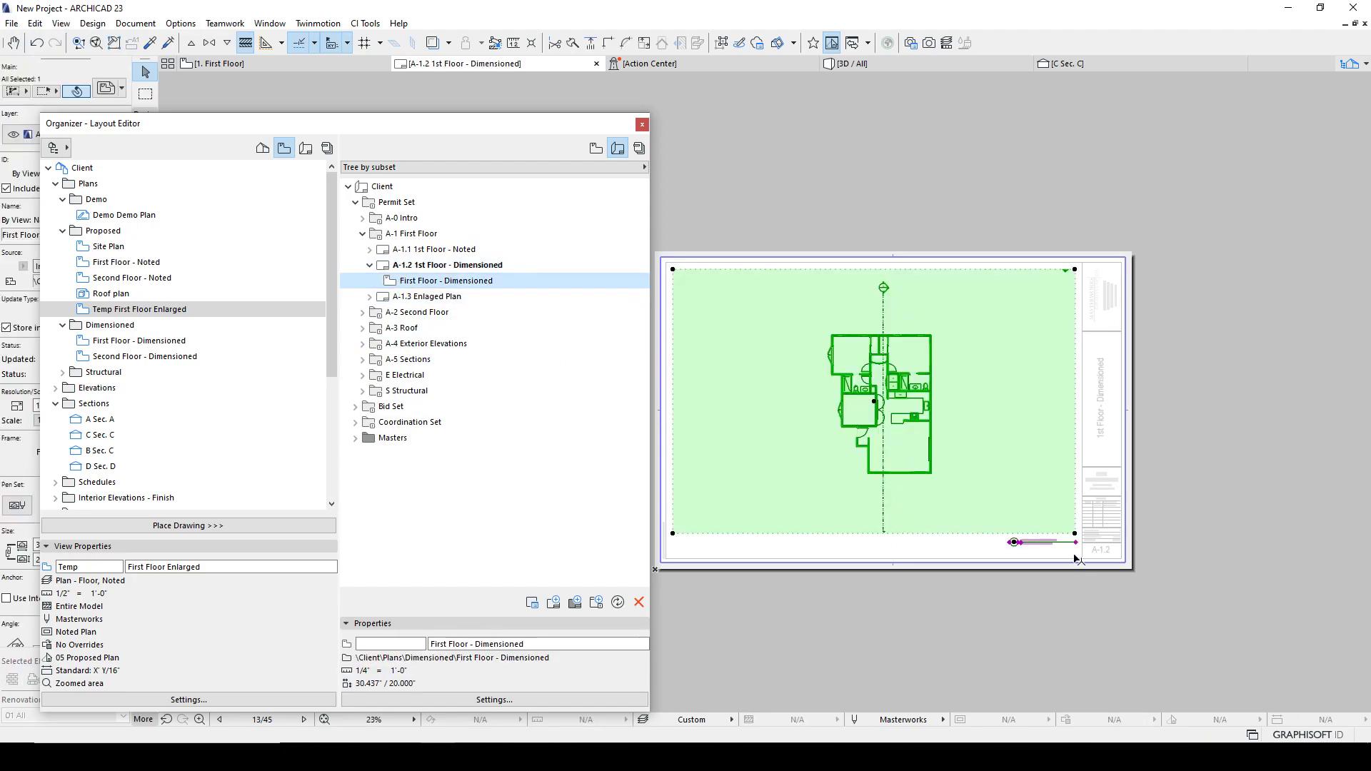
pyautogui.press('Escape')
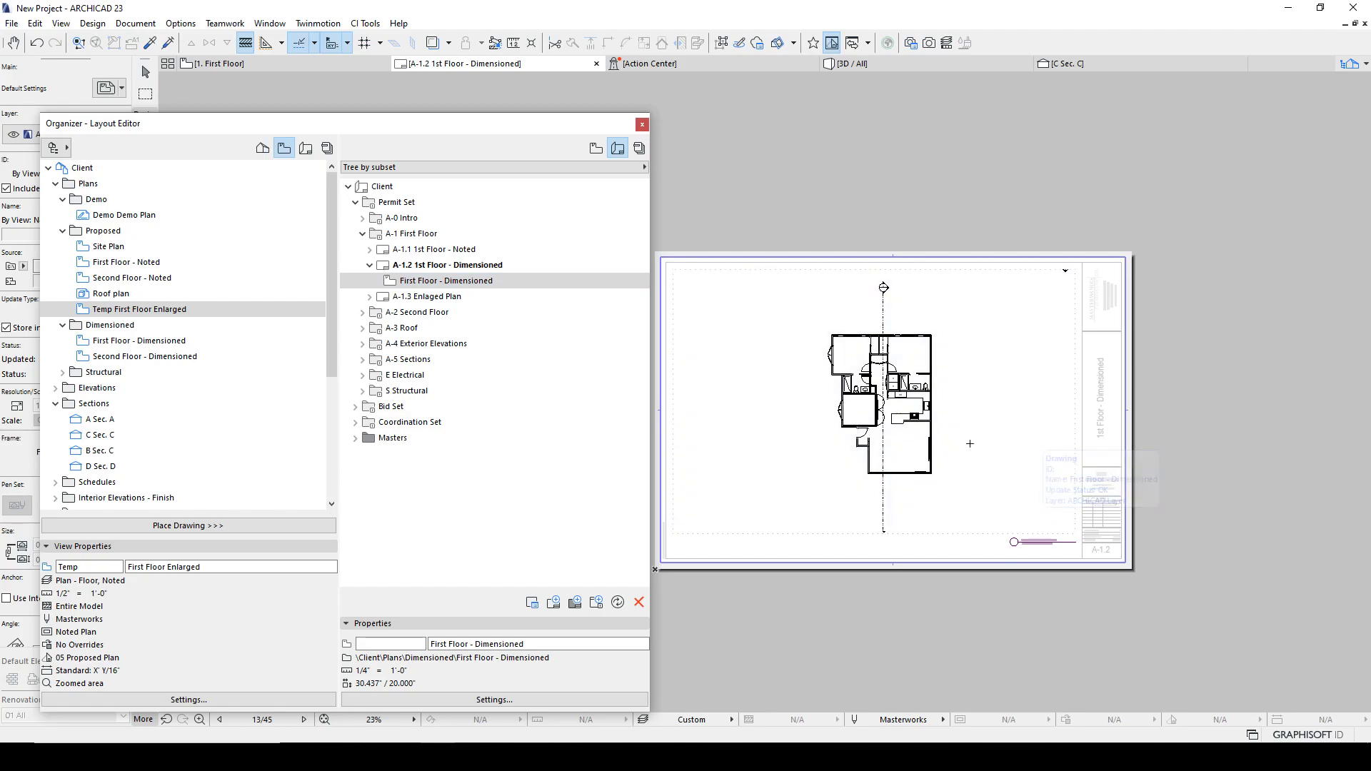
pyautogui.click(396, 298)
pyautogui.click(369, 296)
pyautogui.click(437, 315)
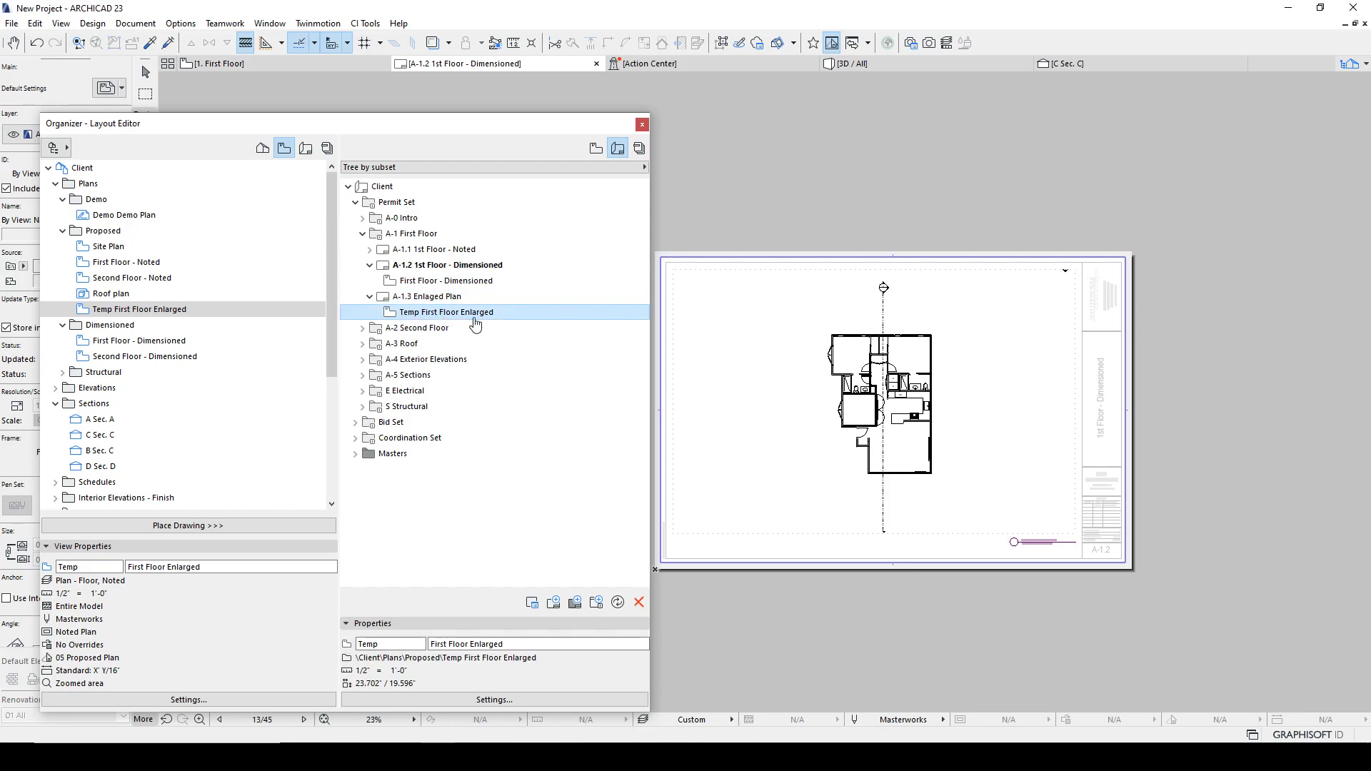
pyautogui.doubleClick(511, 314)
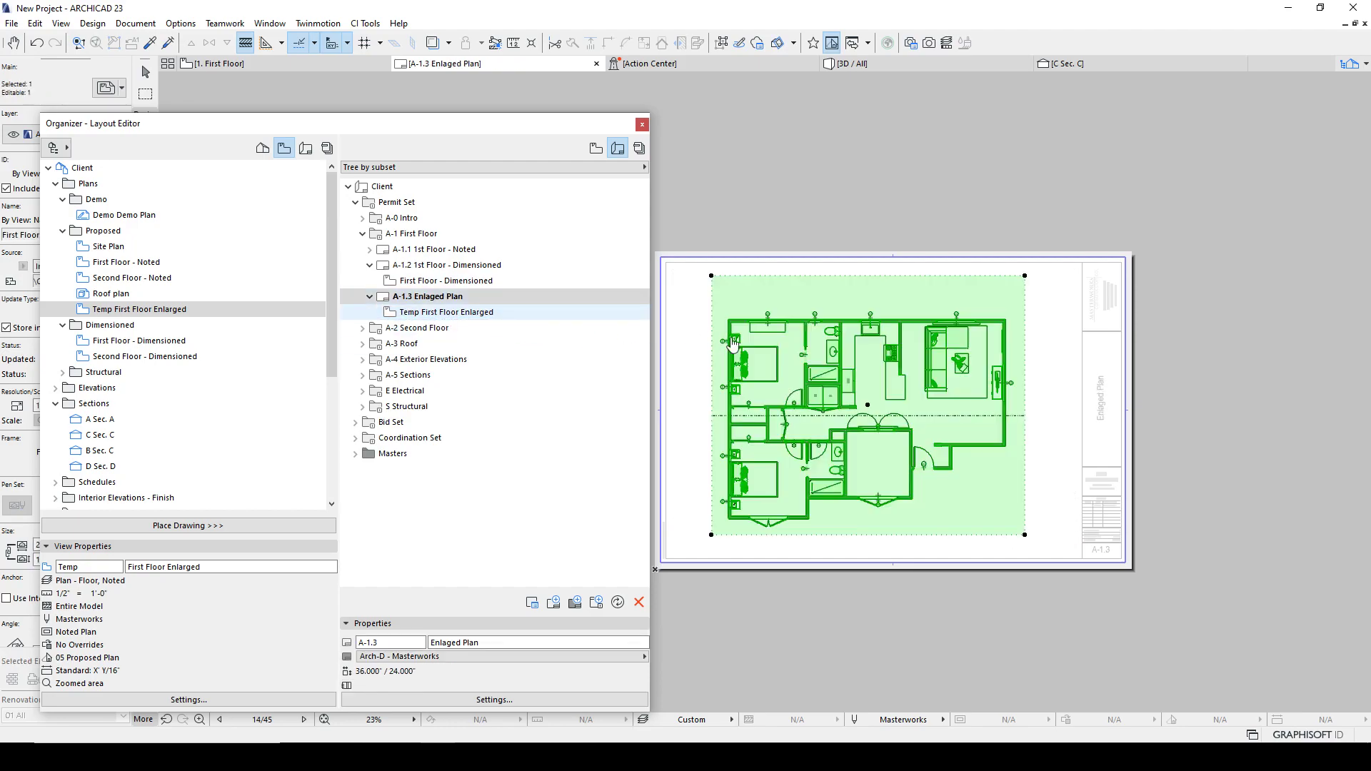
pyautogui.keyDown('ctrl'); pyautogui.keyDown('alt'); pyautogui.click(732, 293); pyautogui.keyUp('alt'); pyautogui.keyUp('ctrl')
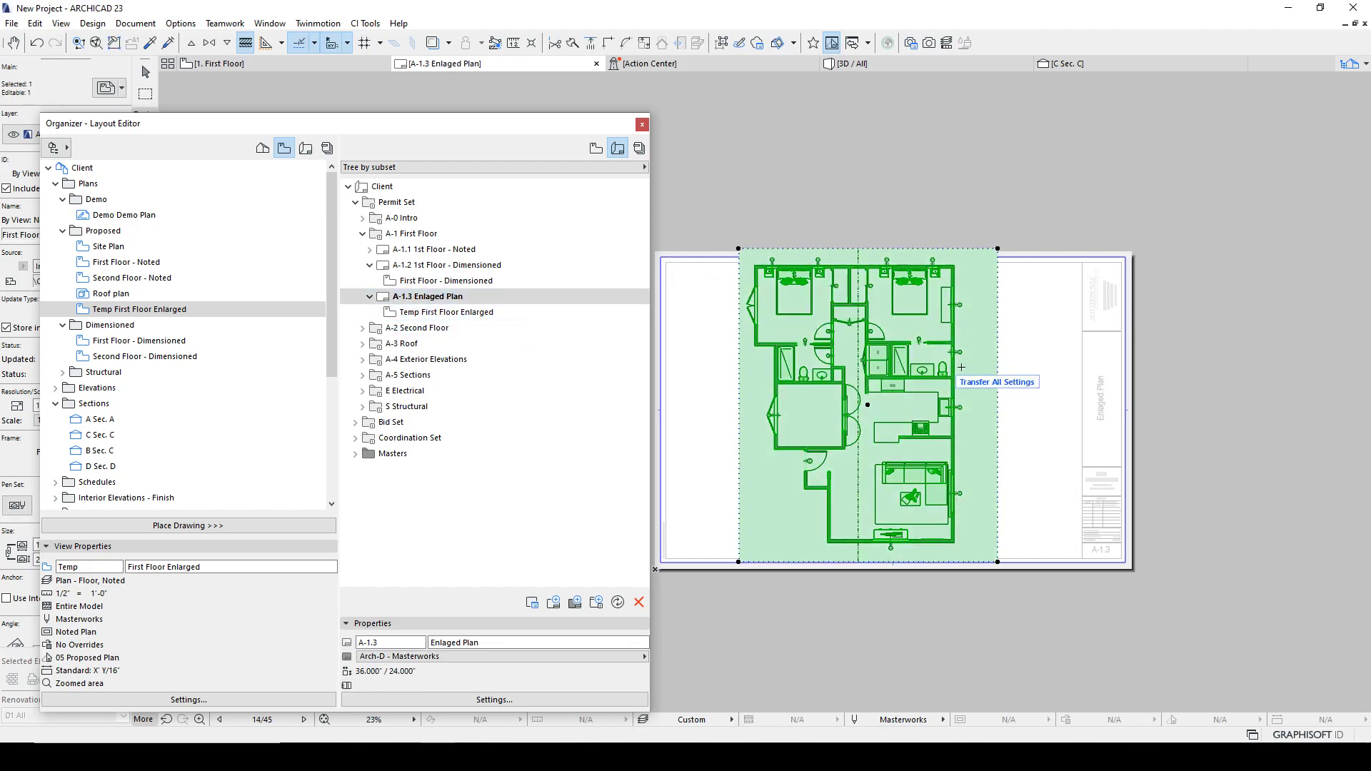
# Try moving the enlarged floor plan drawing upward on the sheet, then undo the move.
pyautogui.scroll(-2, 961, 367)
pyautogui.moveTo(968, 392); pyautogui.dragTo(972, 356)
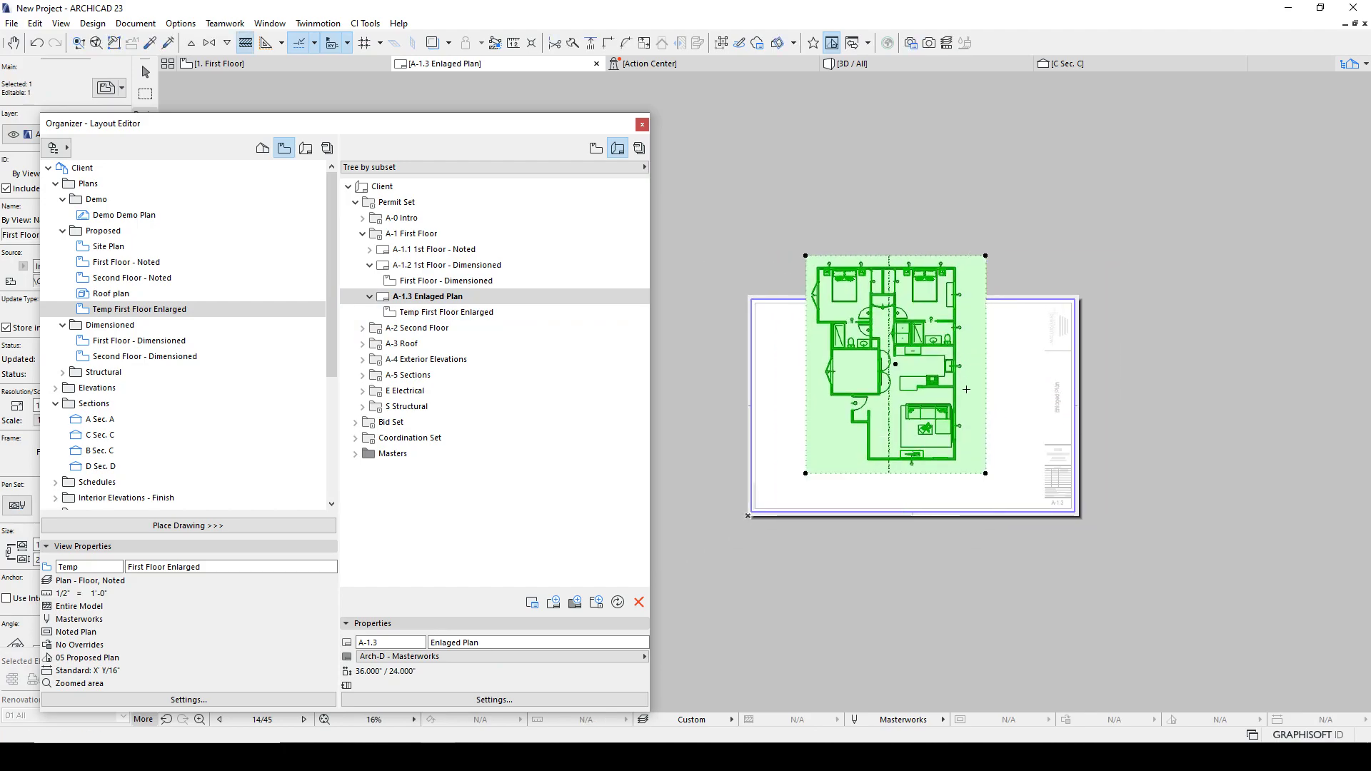
pyautogui.hotkey('ctrl', 'z')
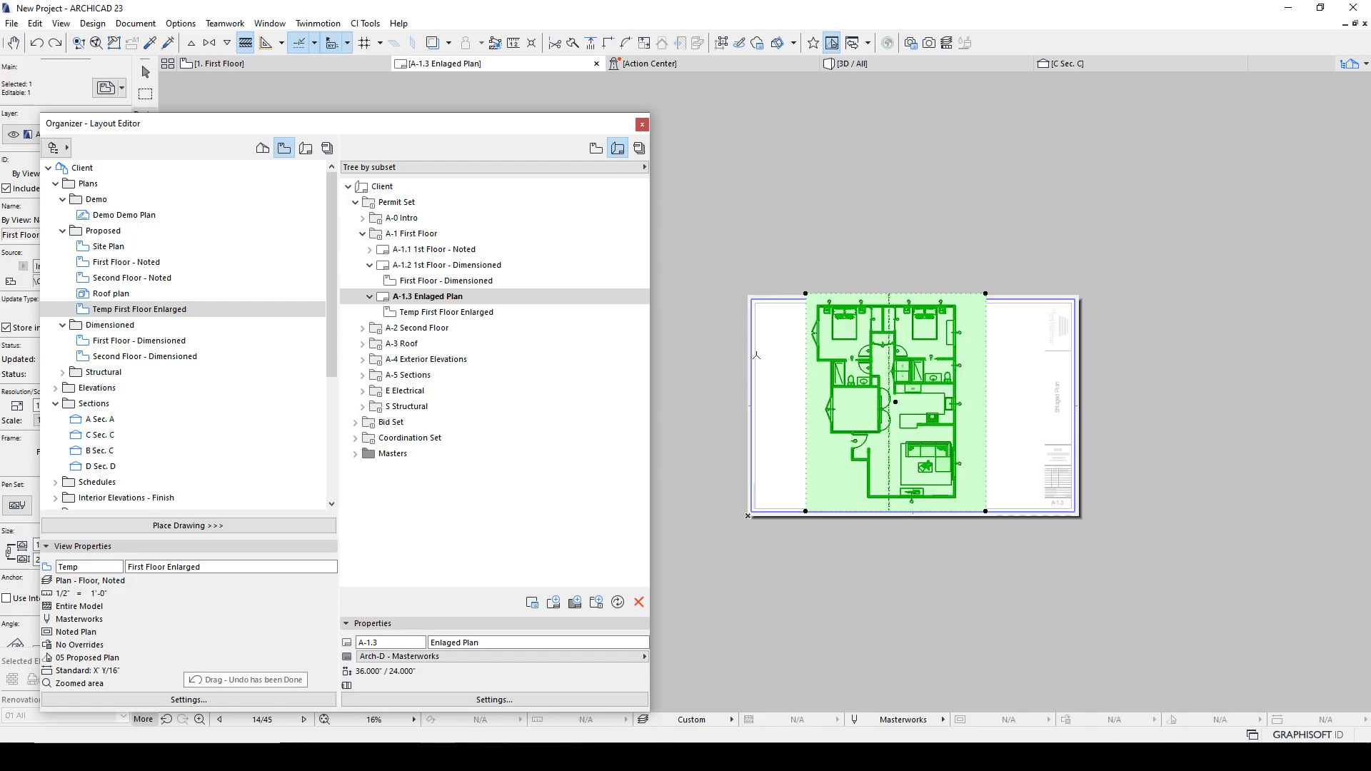
# Set the selected enlarged floor plan drawing's angle to 90° in its drawing settings.
pyautogui.rightClick(984, 362)
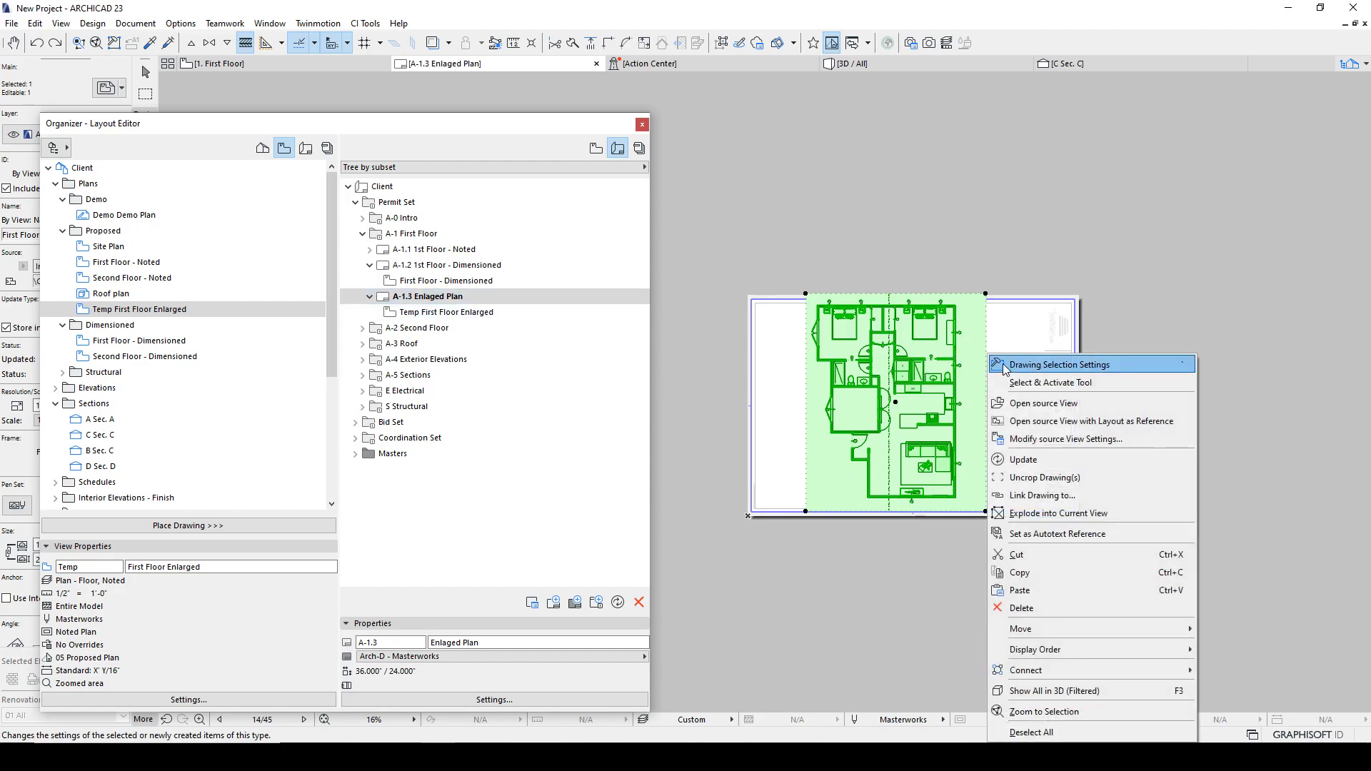
pyautogui.click(1005, 366)
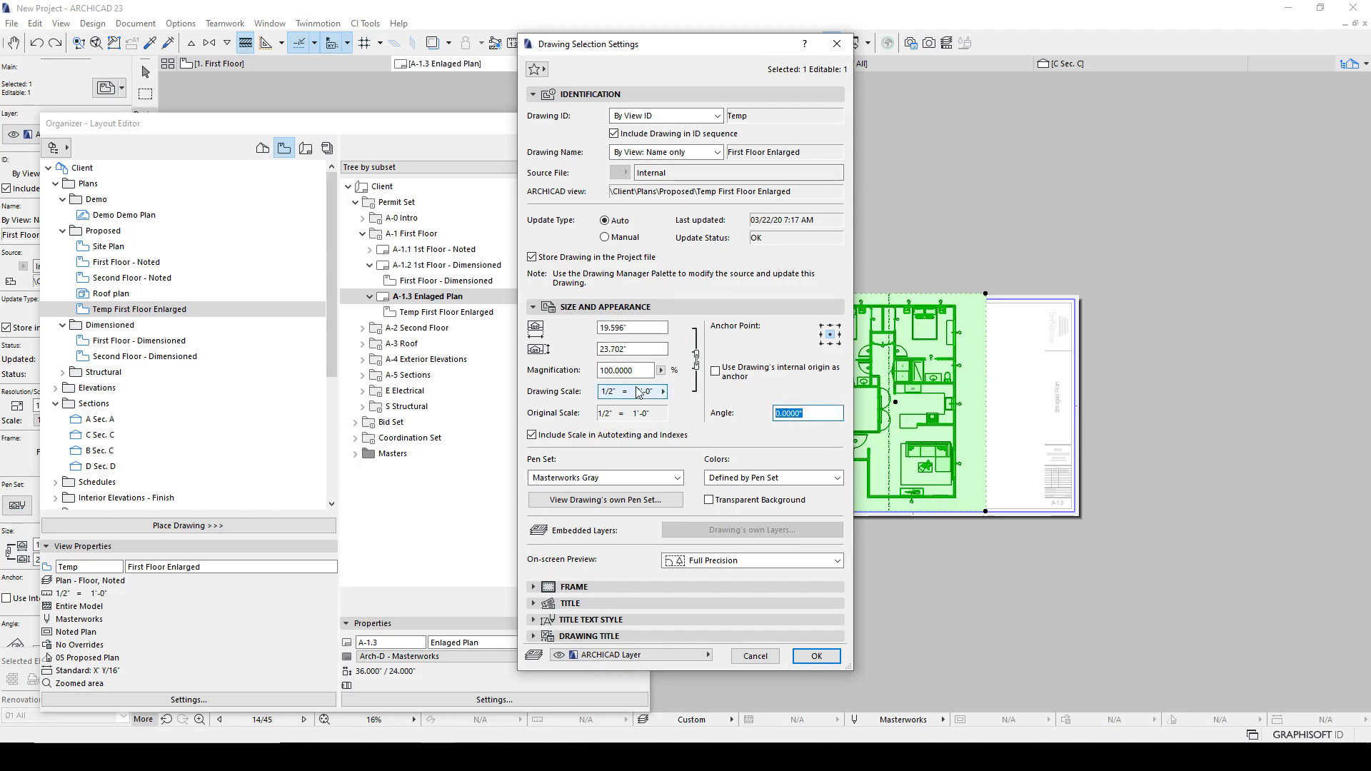
pyautogui.write('90')
pyautogui.press('Return')
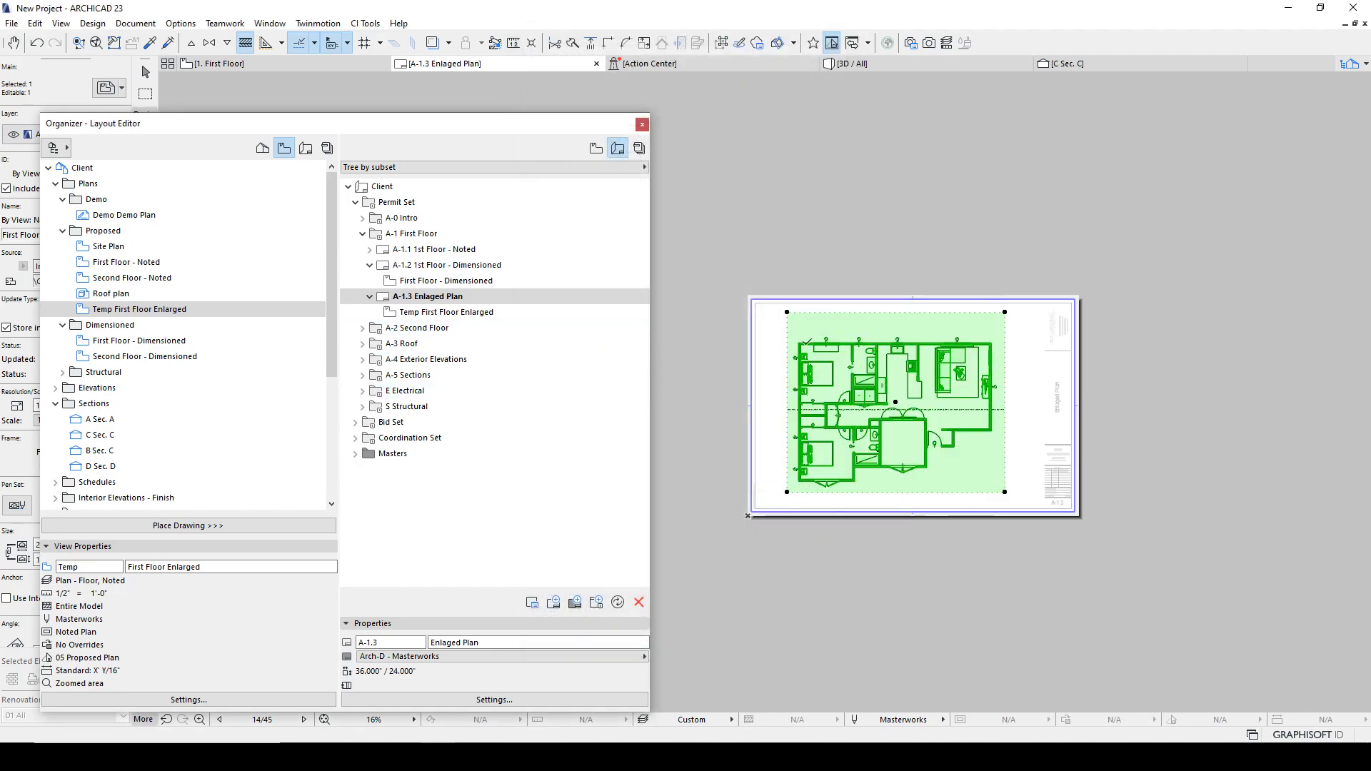
# Change the drawing title's positioning from Custom to Layout for the enlarged floor plan and check the title on the sheet.
pyautogui.rightClick(811, 342)
pyautogui.click(875, 361)
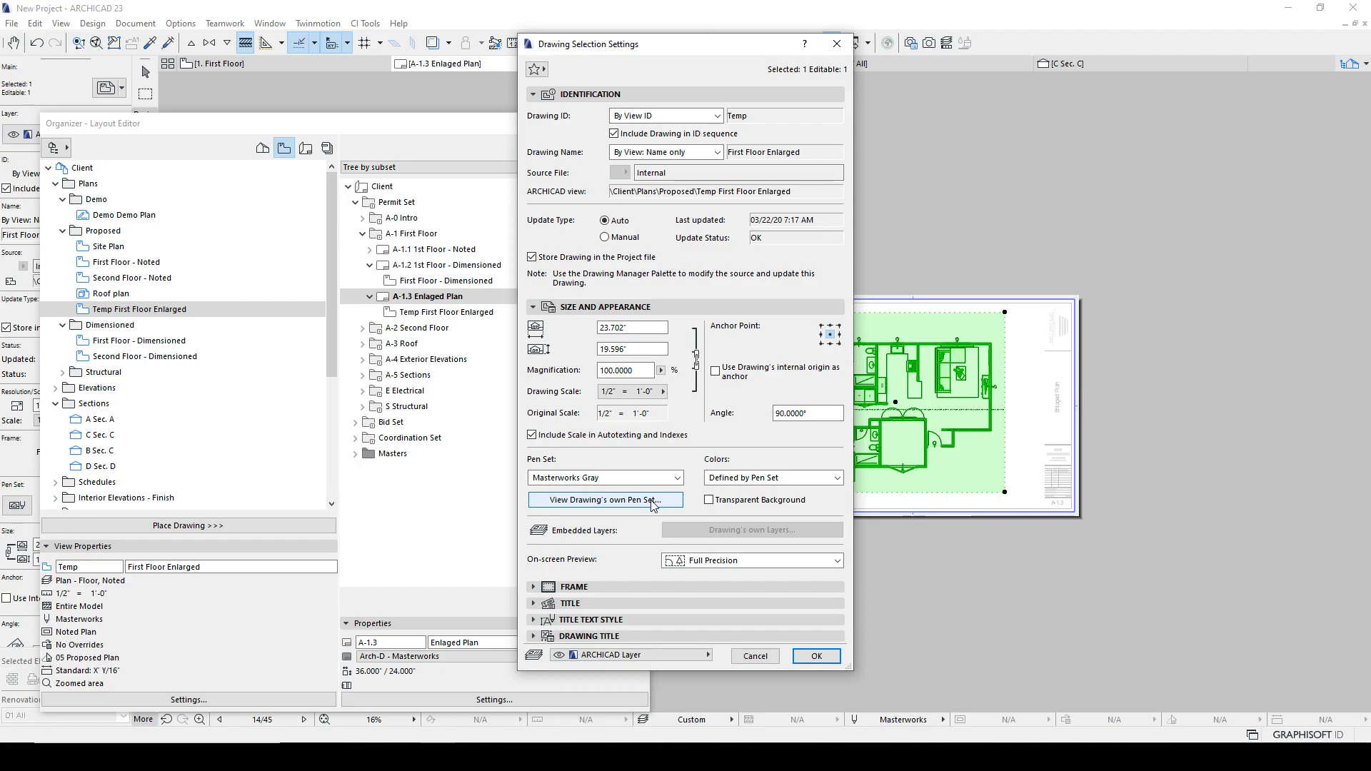
pyautogui.click(568, 604)
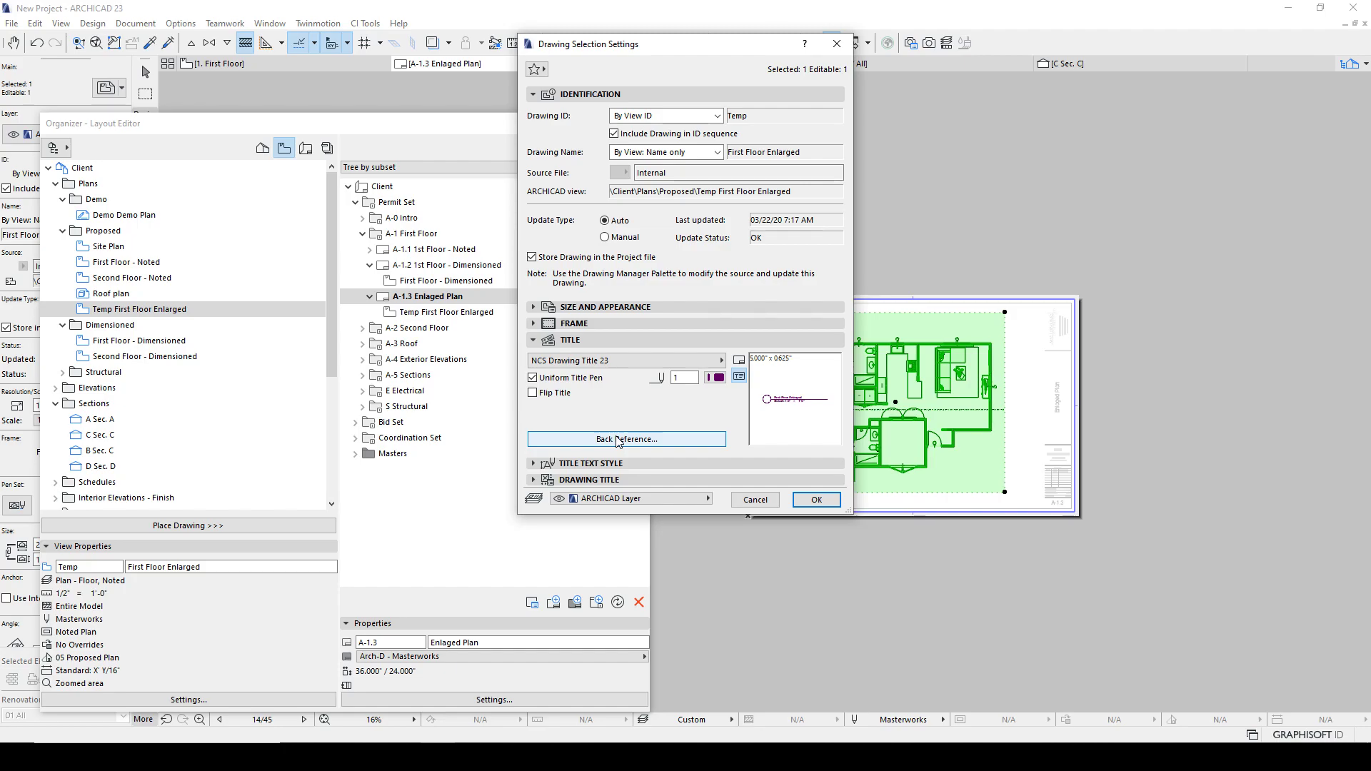
pyautogui.click(573, 464)
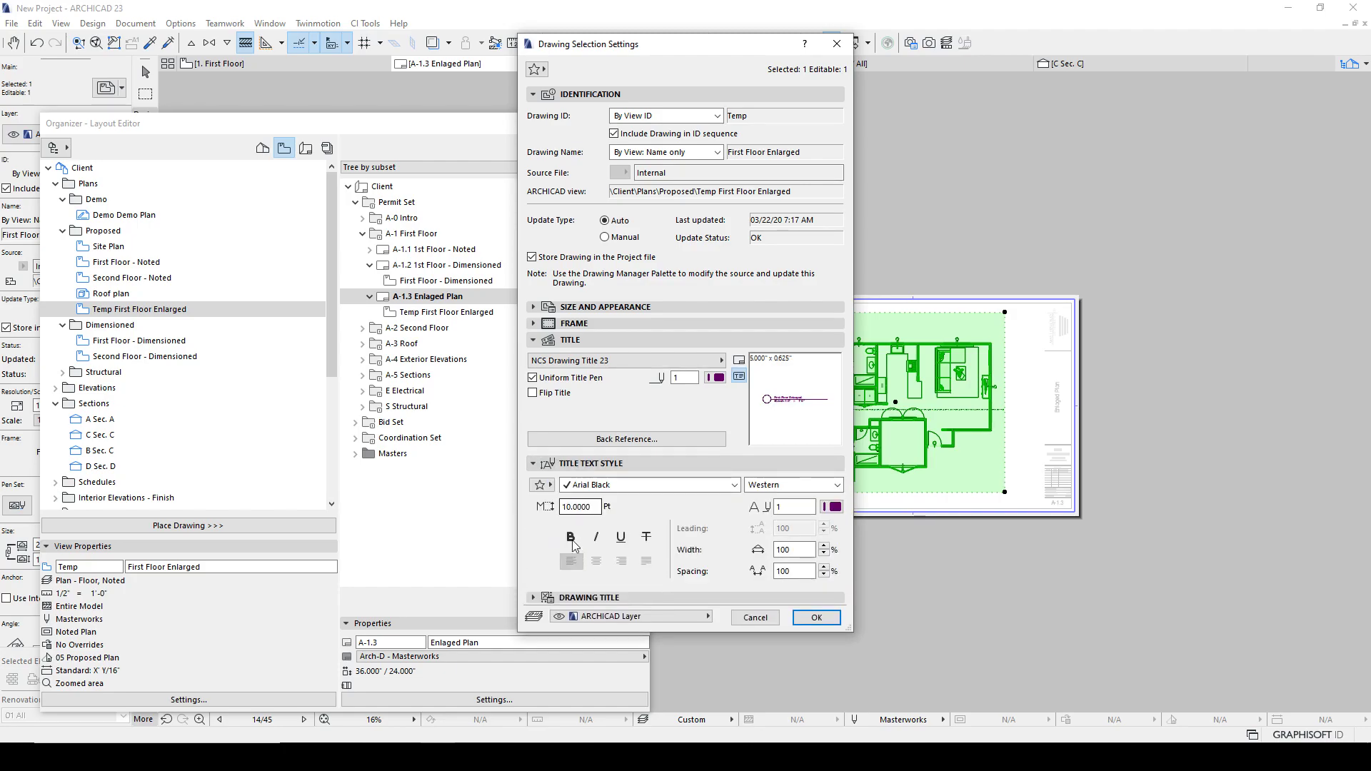
pyautogui.click(583, 595)
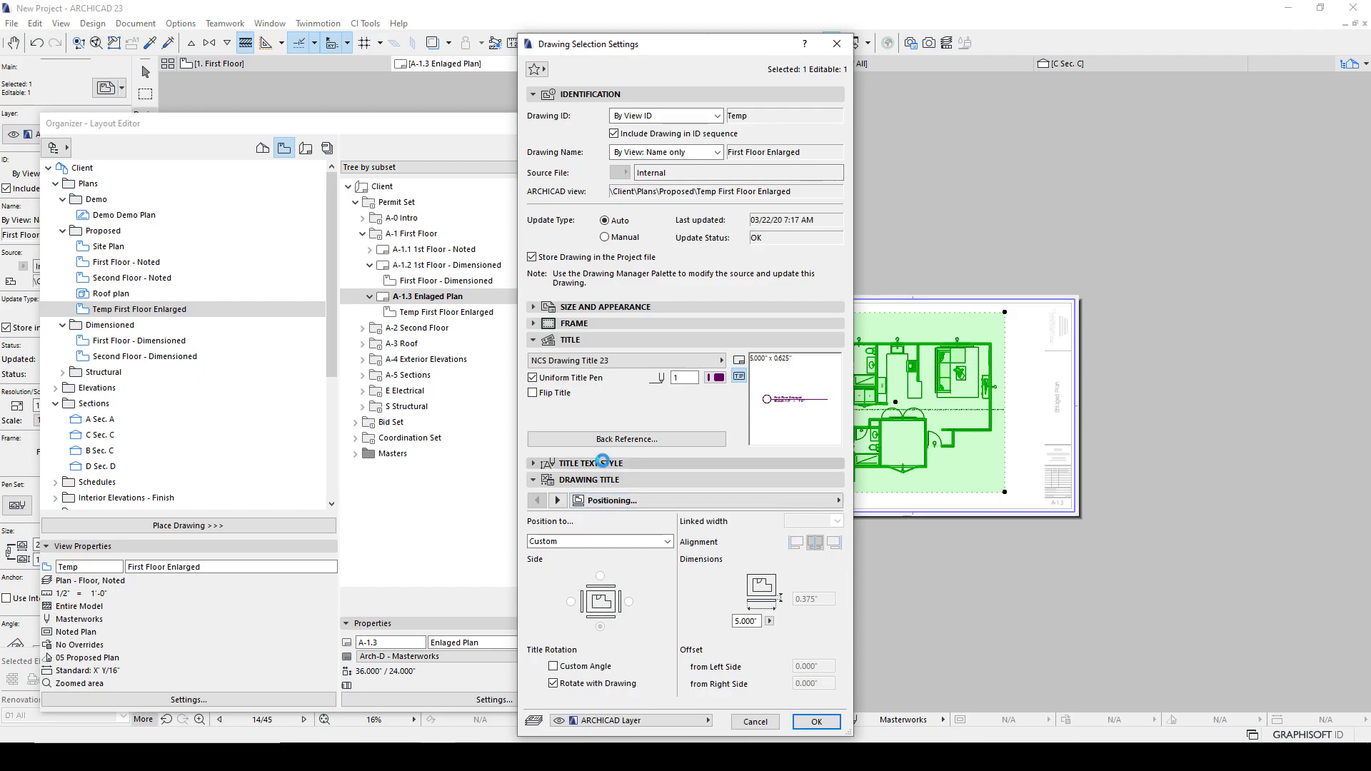
pyautogui.click(581, 541)
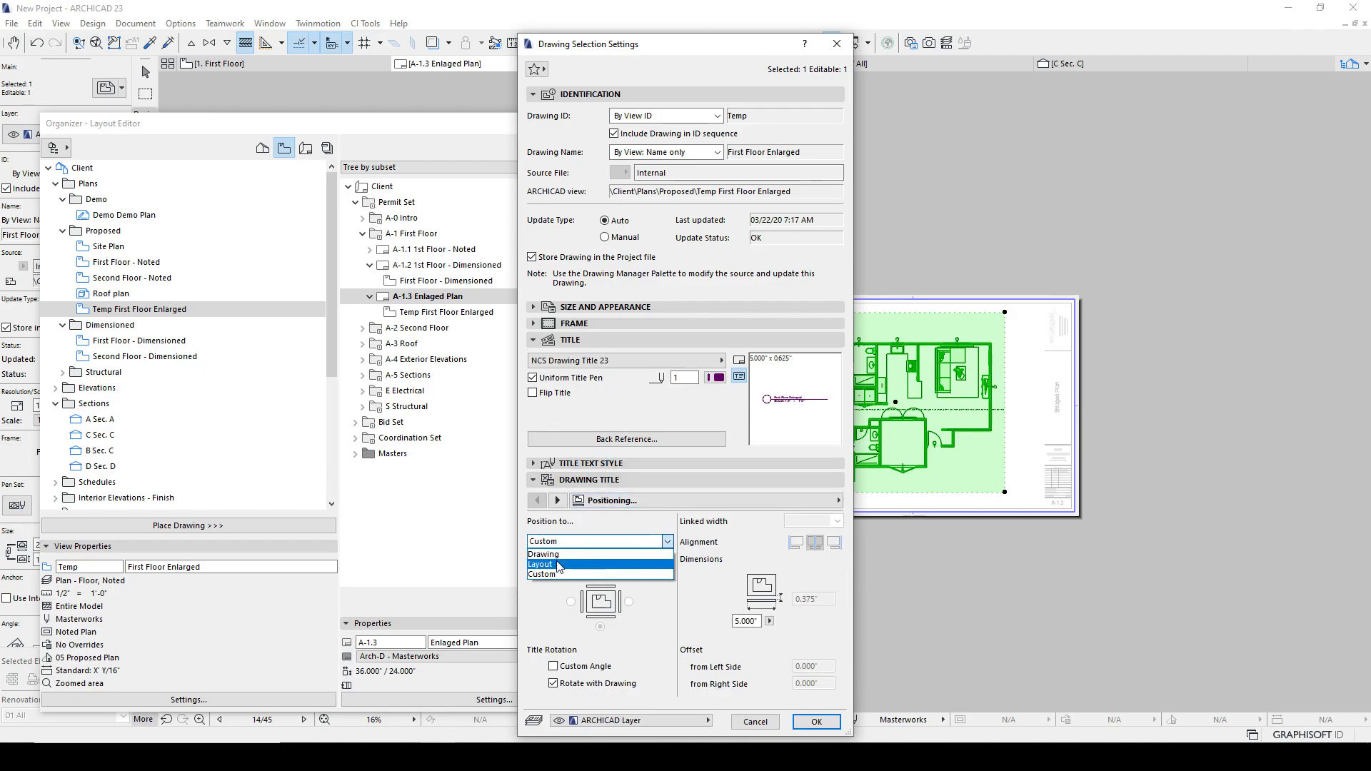
pyautogui.click(559, 565)
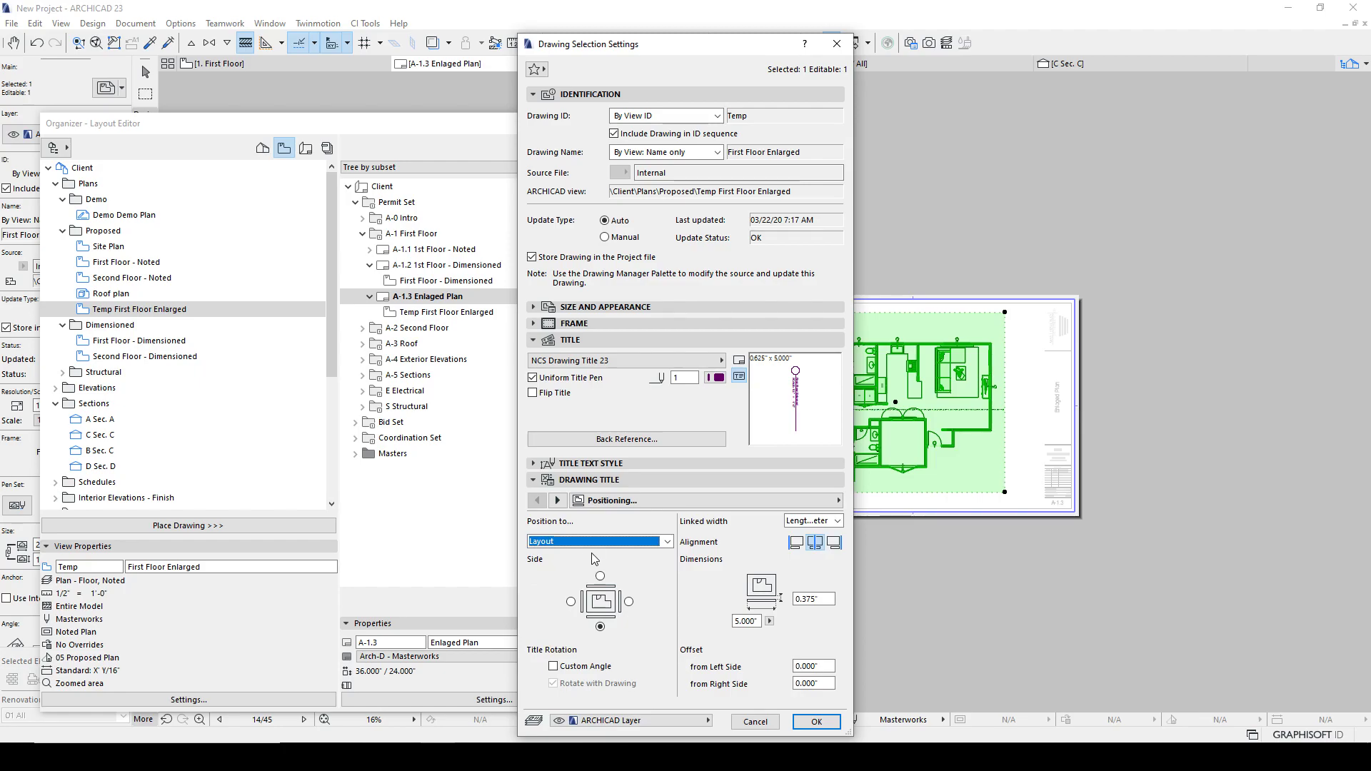
pyautogui.click(555, 543)
pyautogui.click(556, 543)
pyautogui.click(816, 721)
pyautogui.scroll(4, 956, 499)
pyautogui.scroll(4, 861, 513)
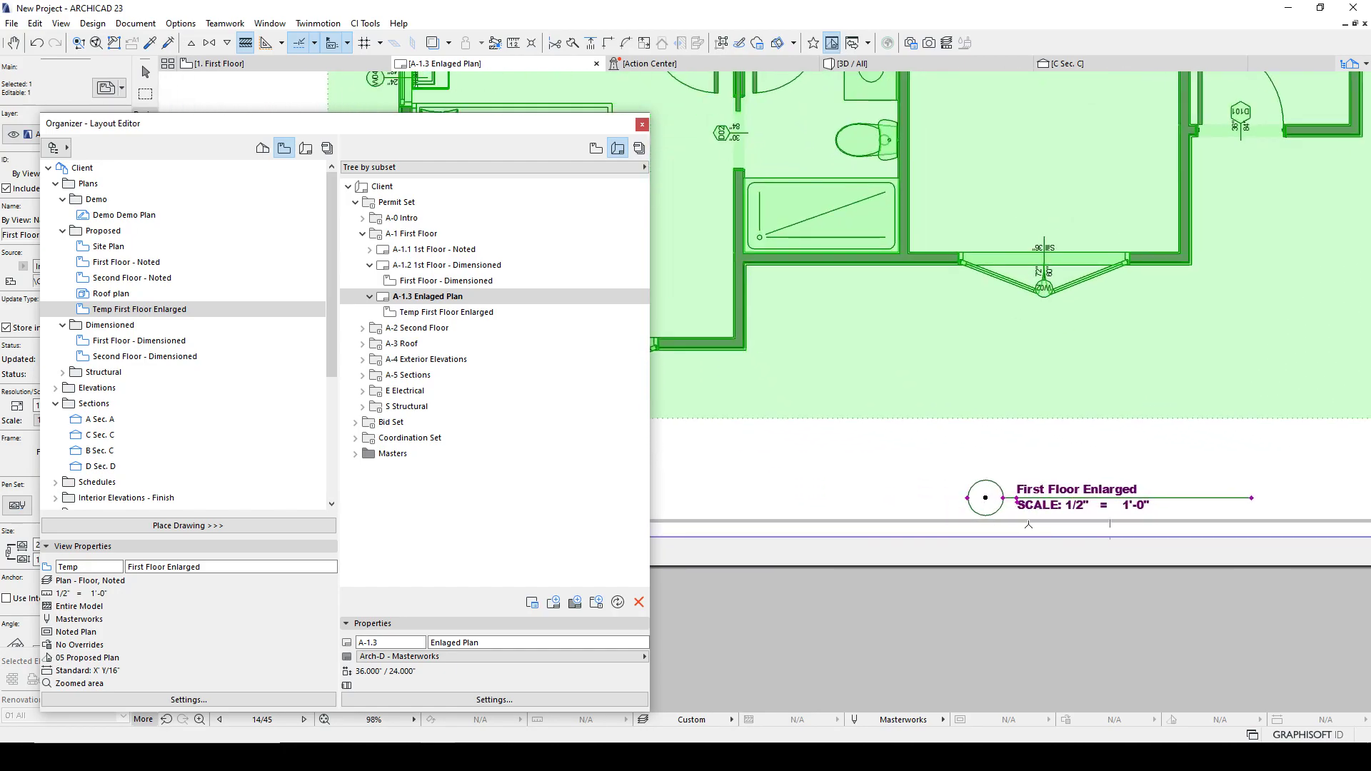
pyautogui.scroll(-4, 1034, 526)
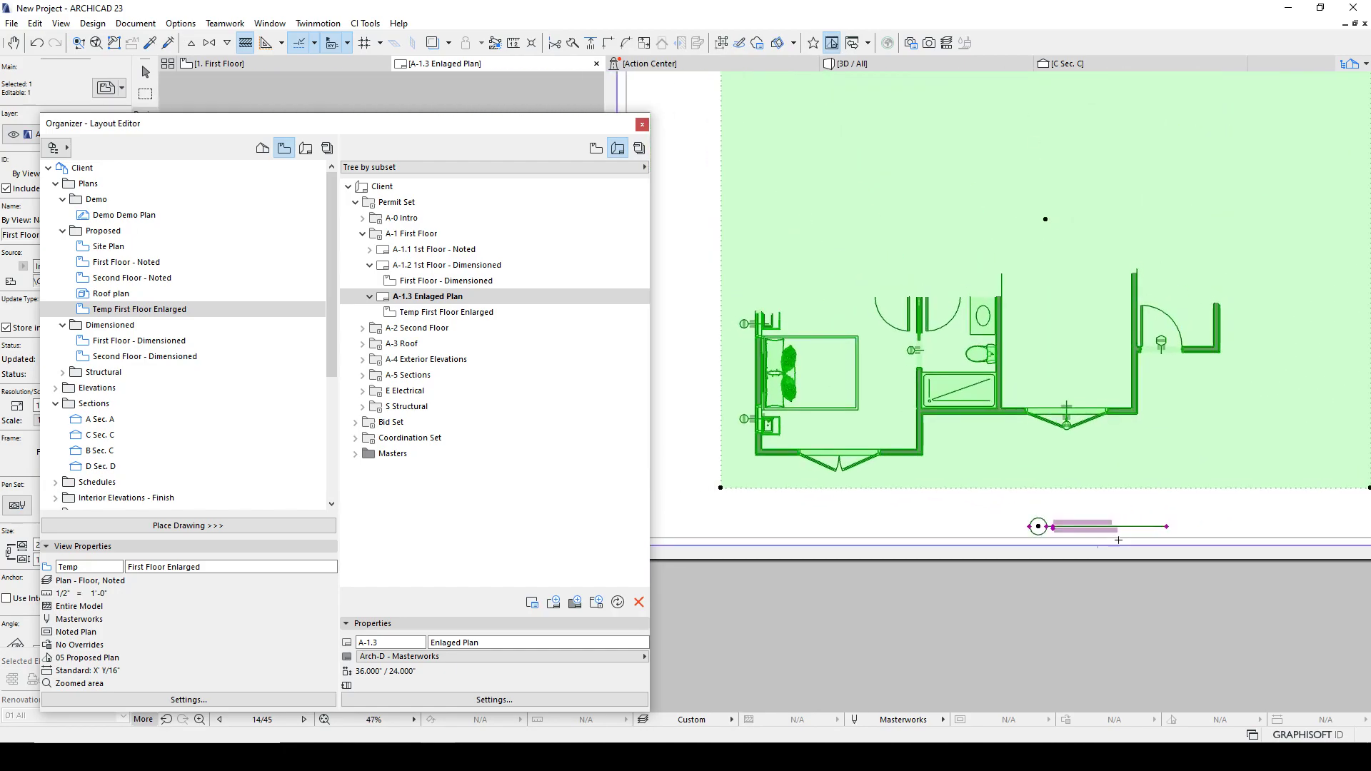
pyautogui.scroll(-3, 1098, 519)
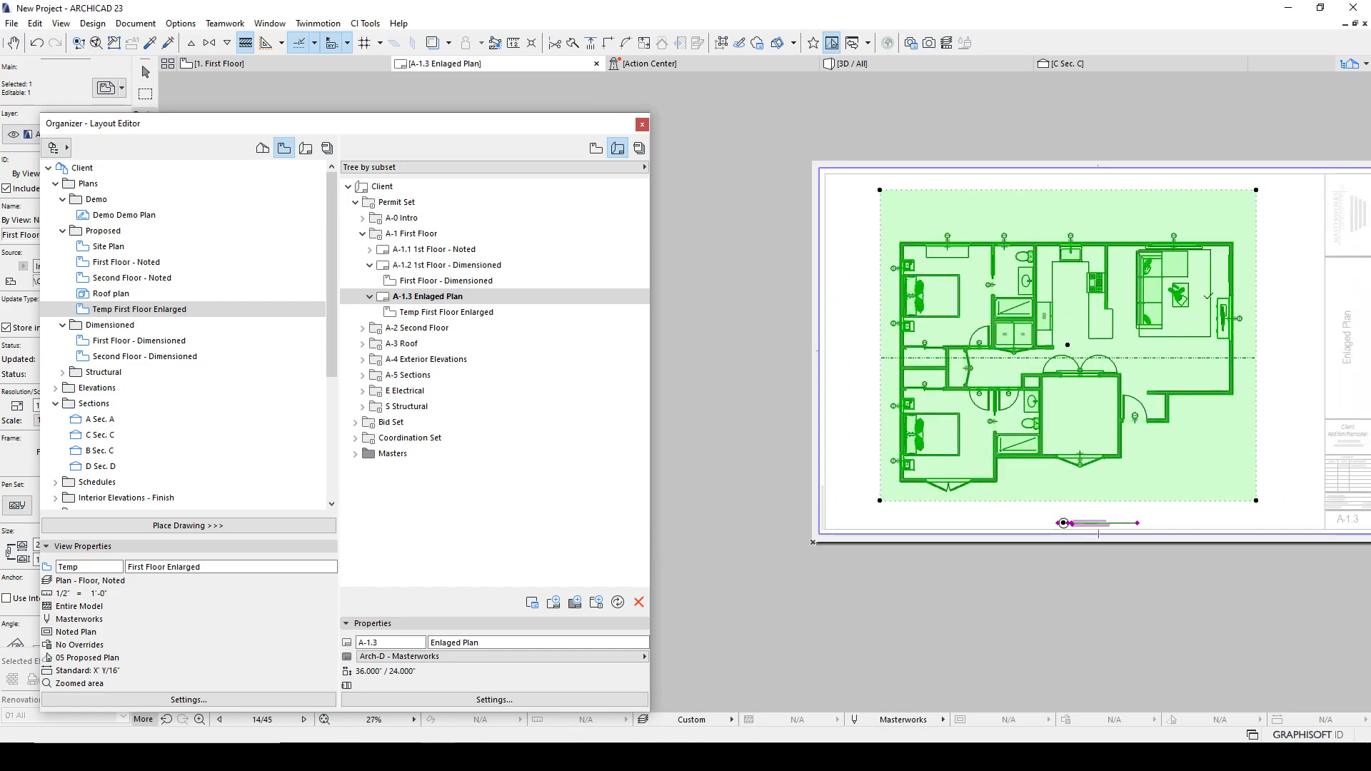
pyautogui.scroll(7, 1075, 560)
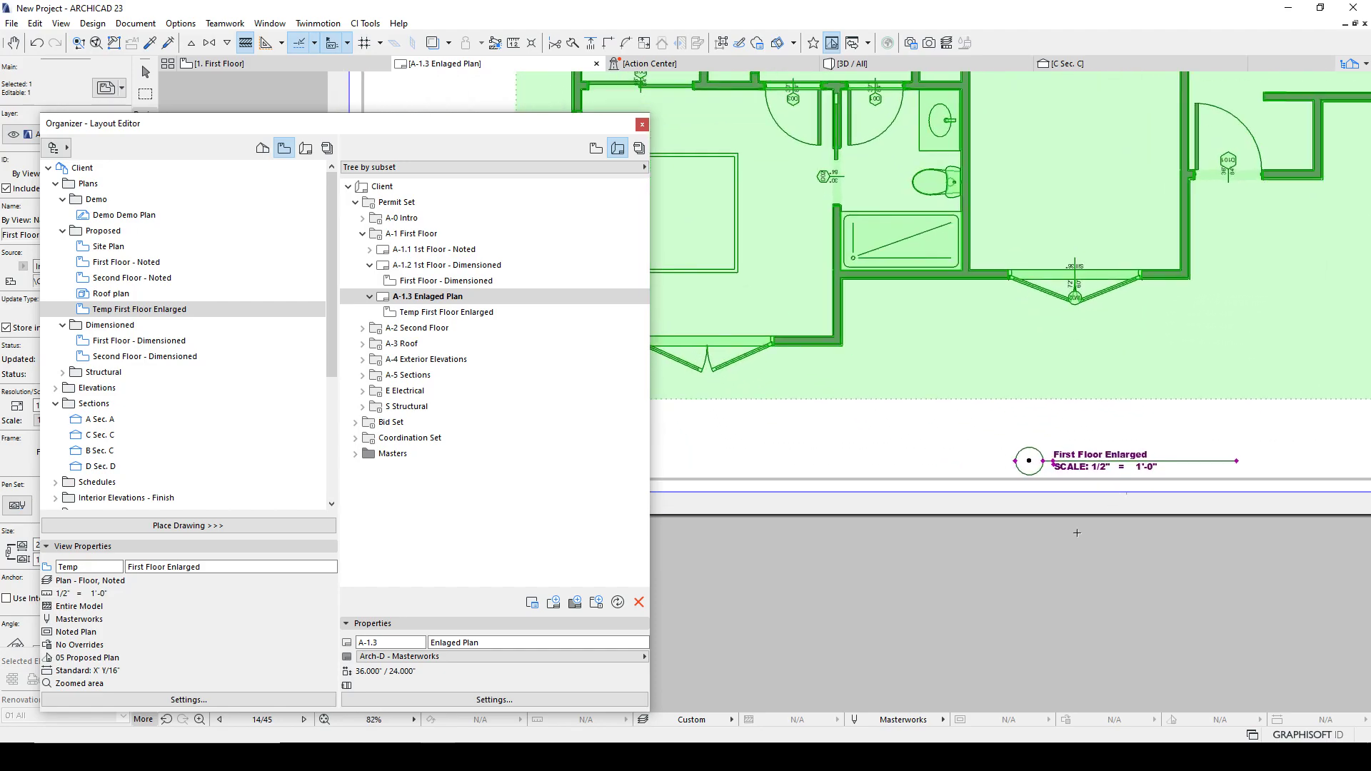
# Set the Temp First Floor Enlarged drawing's pen set to Masterworks with colors defined by the pen set.
pyautogui.click(441, 314)
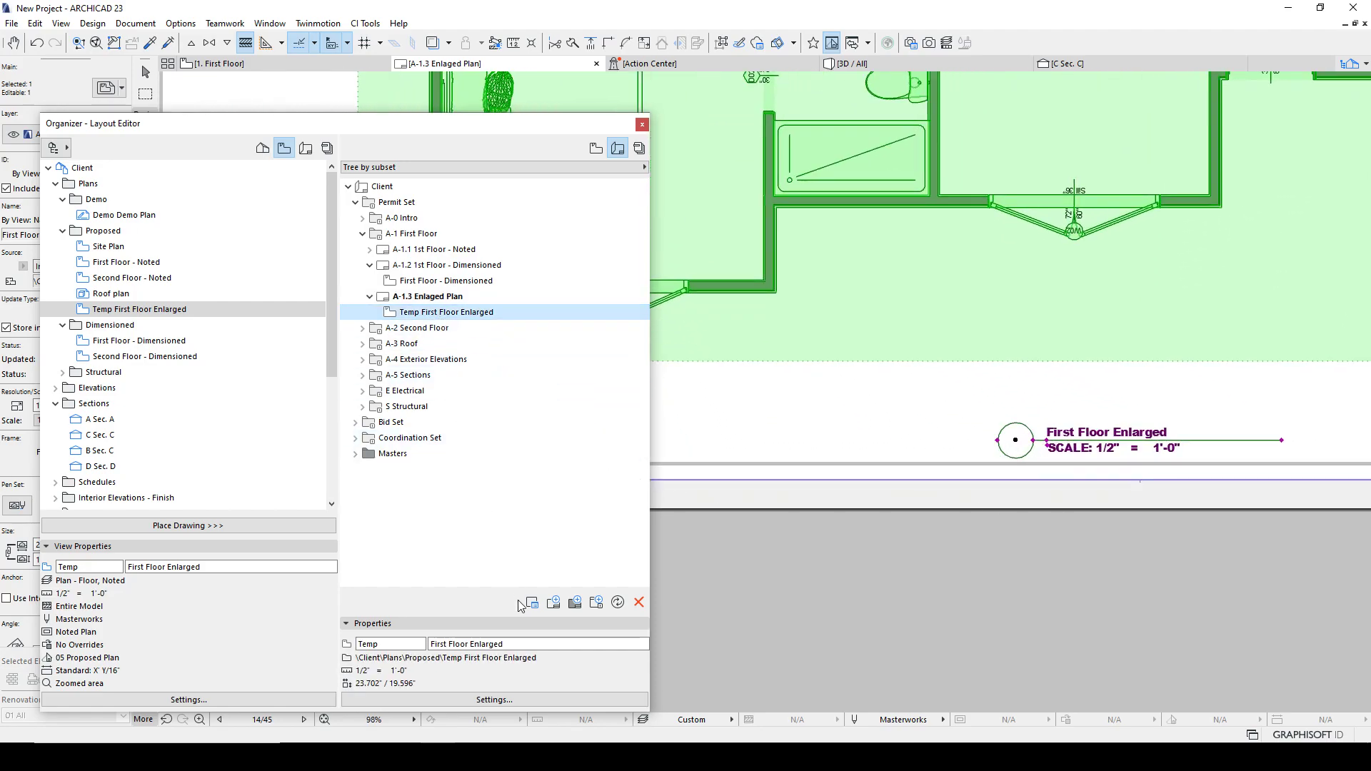
pyautogui.click(458, 699)
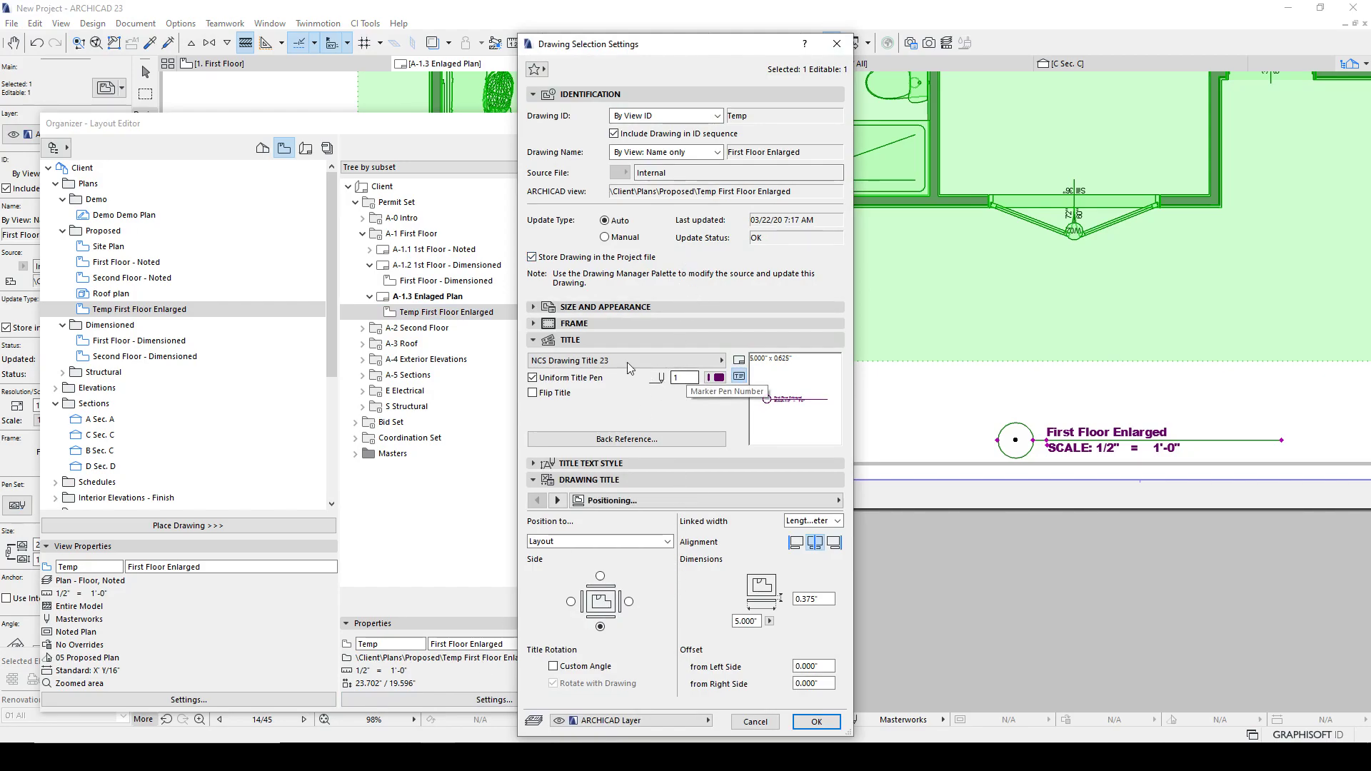
pyautogui.click(534, 341)
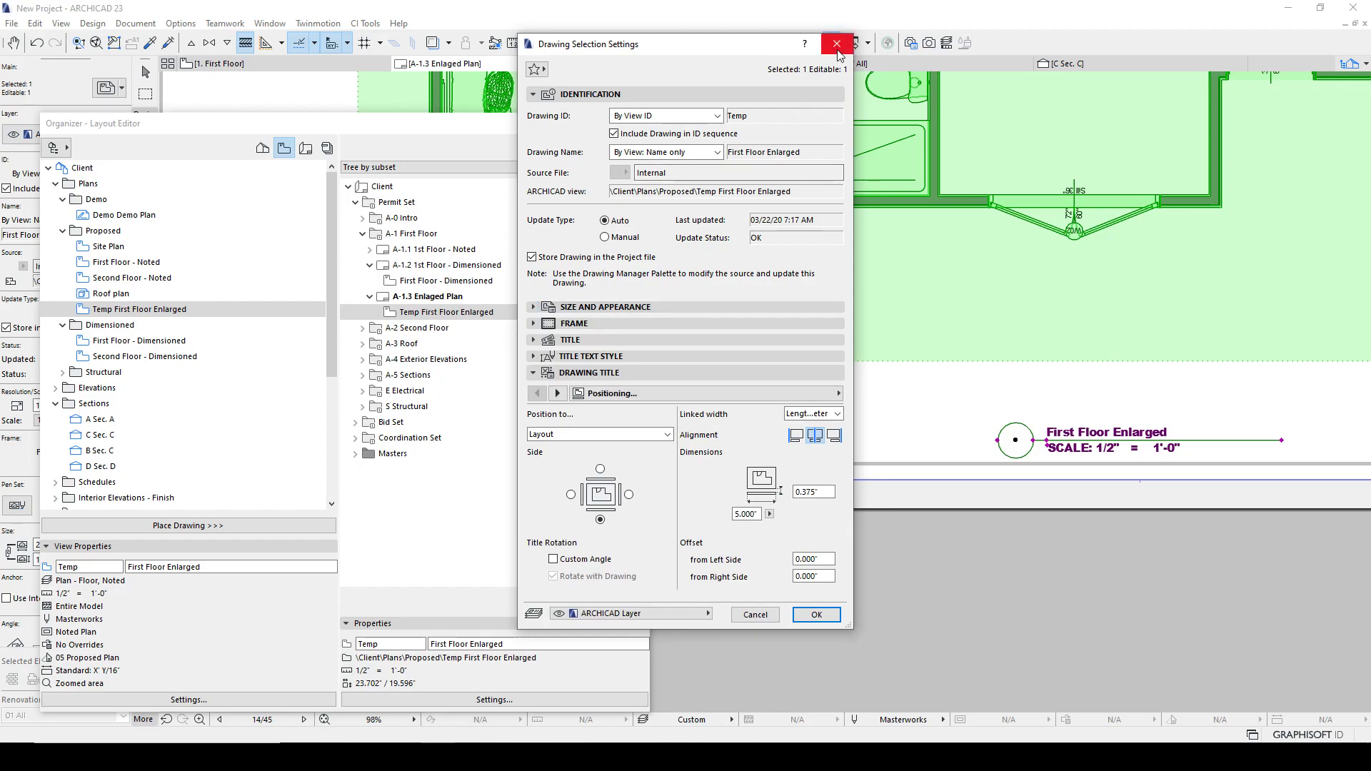
pyautogui.click(534, 307)
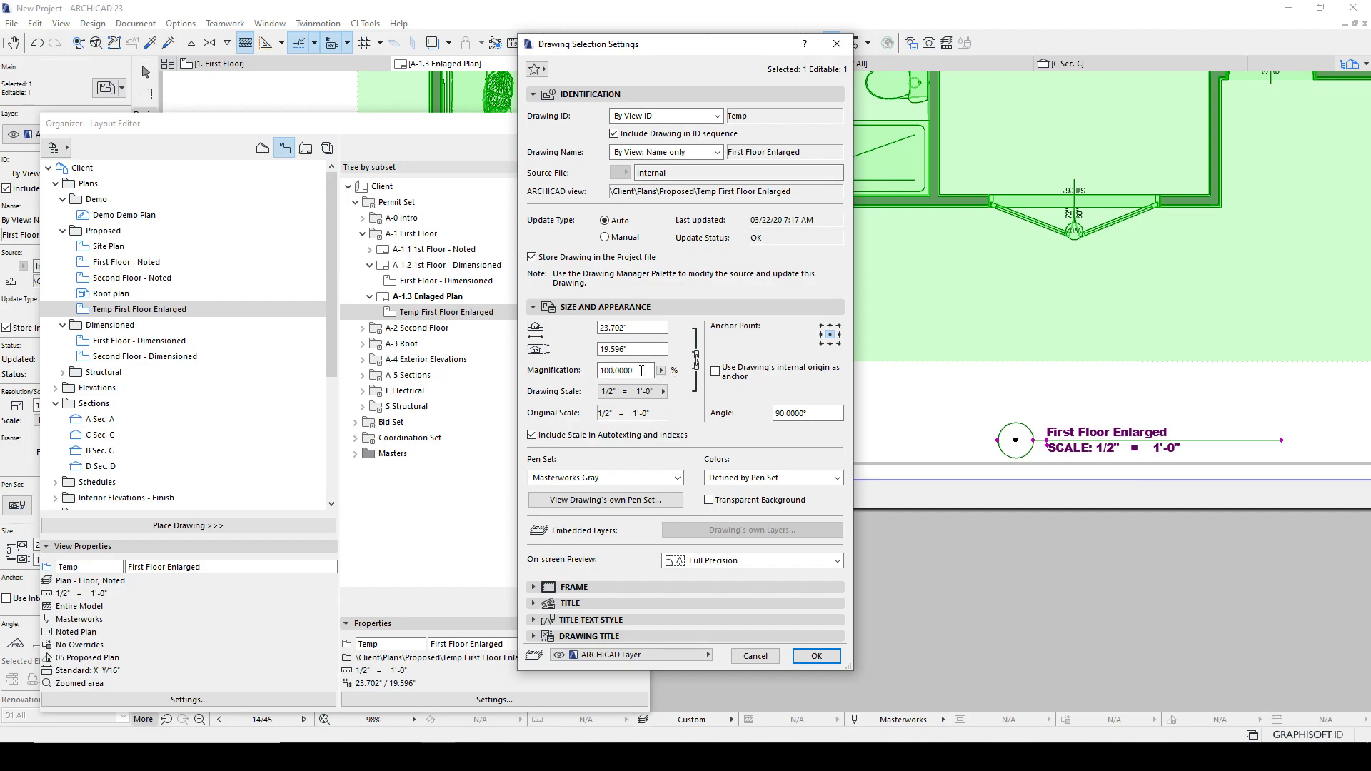
pyautogui.click(677, 477)
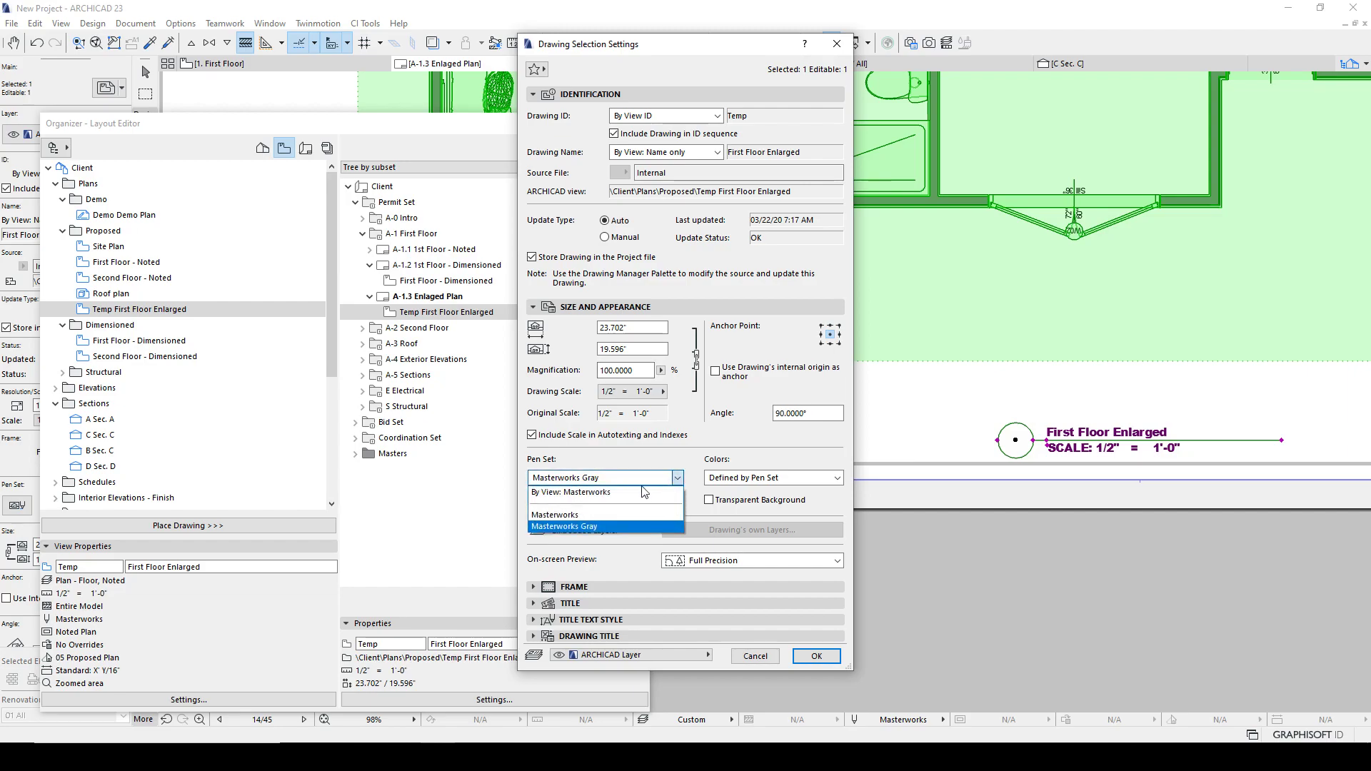
pyautogui.click(591, 515)
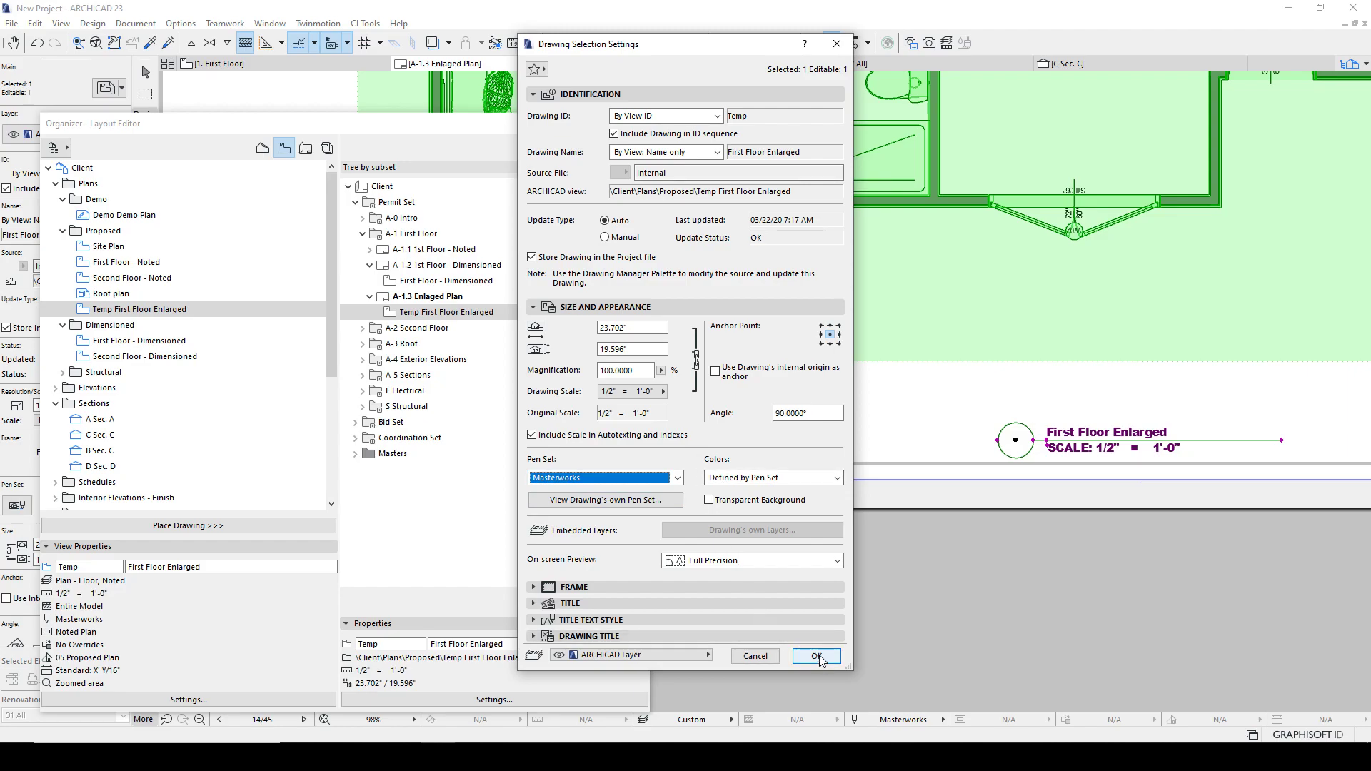
pyautogui.click(839, 478)
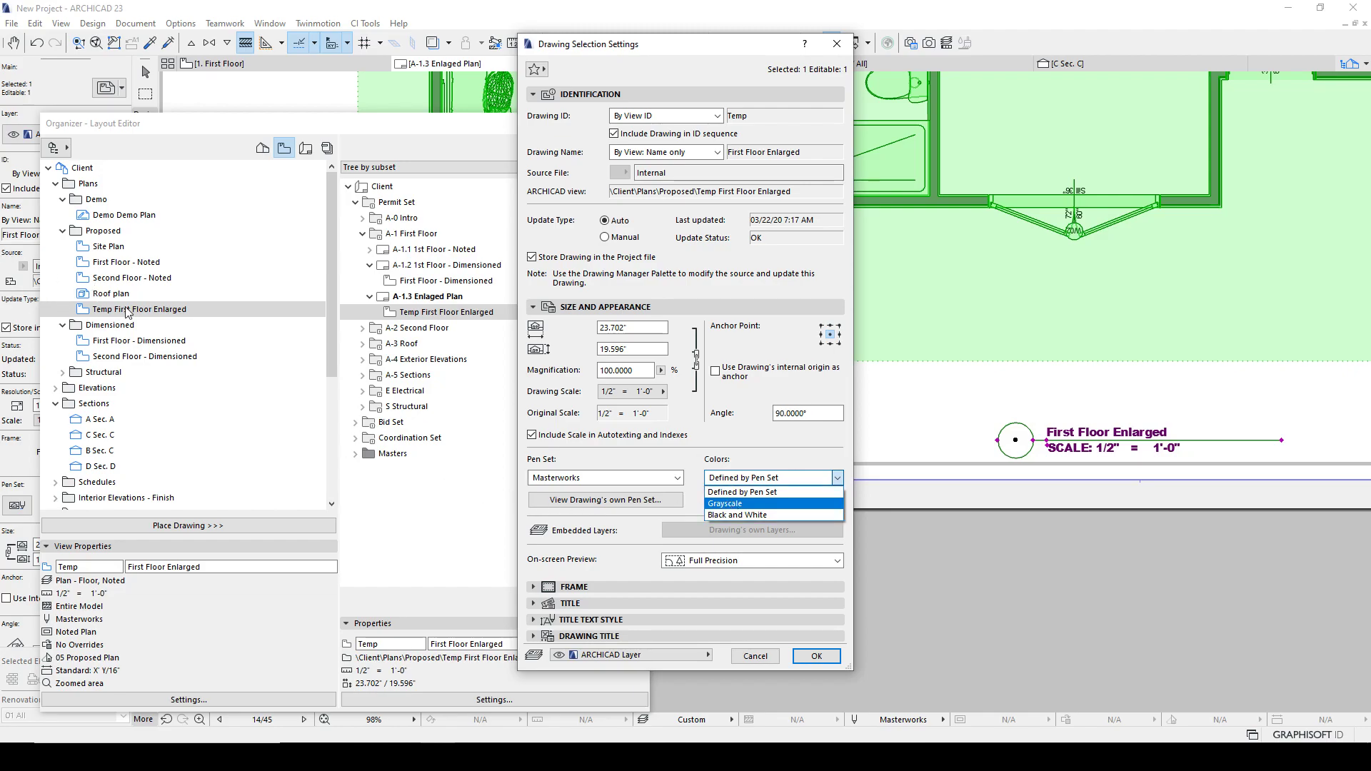
pyautogui.click(742, 492)
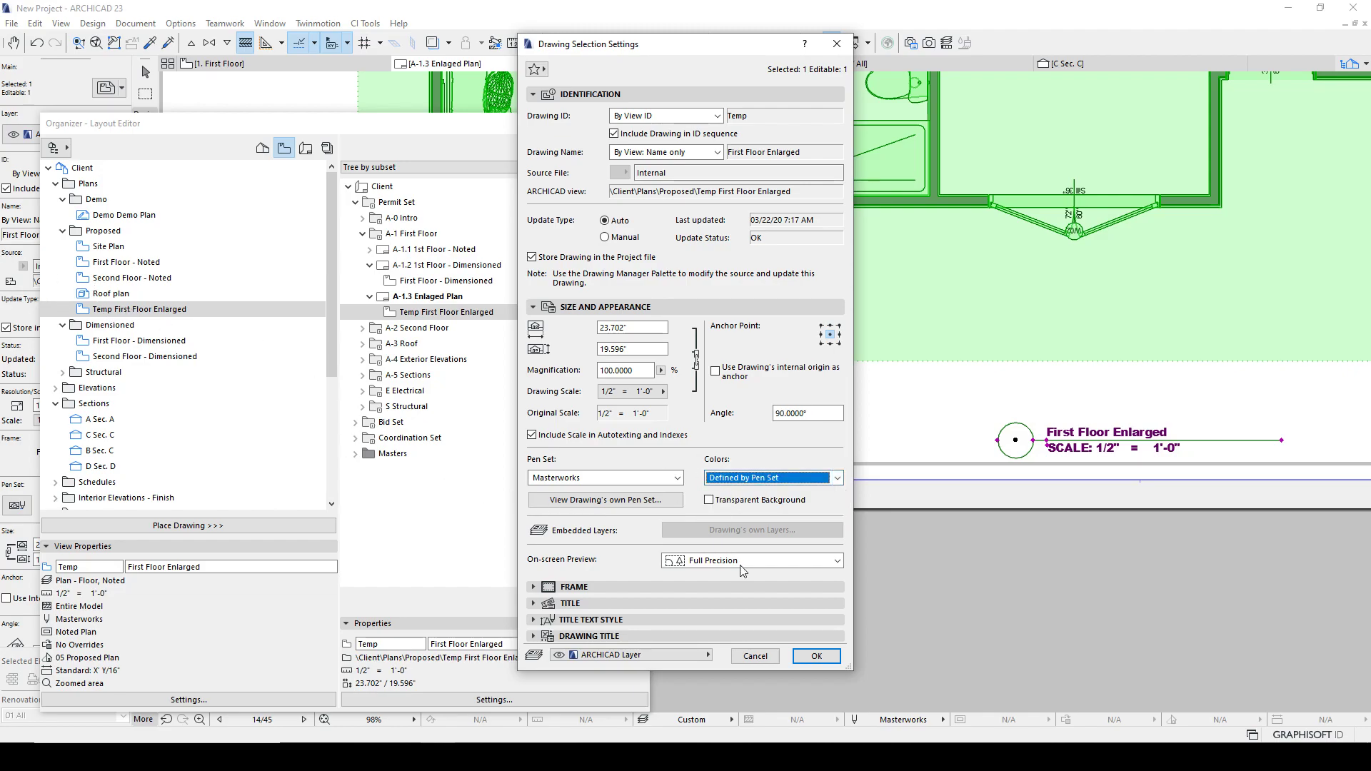
pyautogui.click(827, 654)
pyautogui.scroll(-4, 1050, 333)
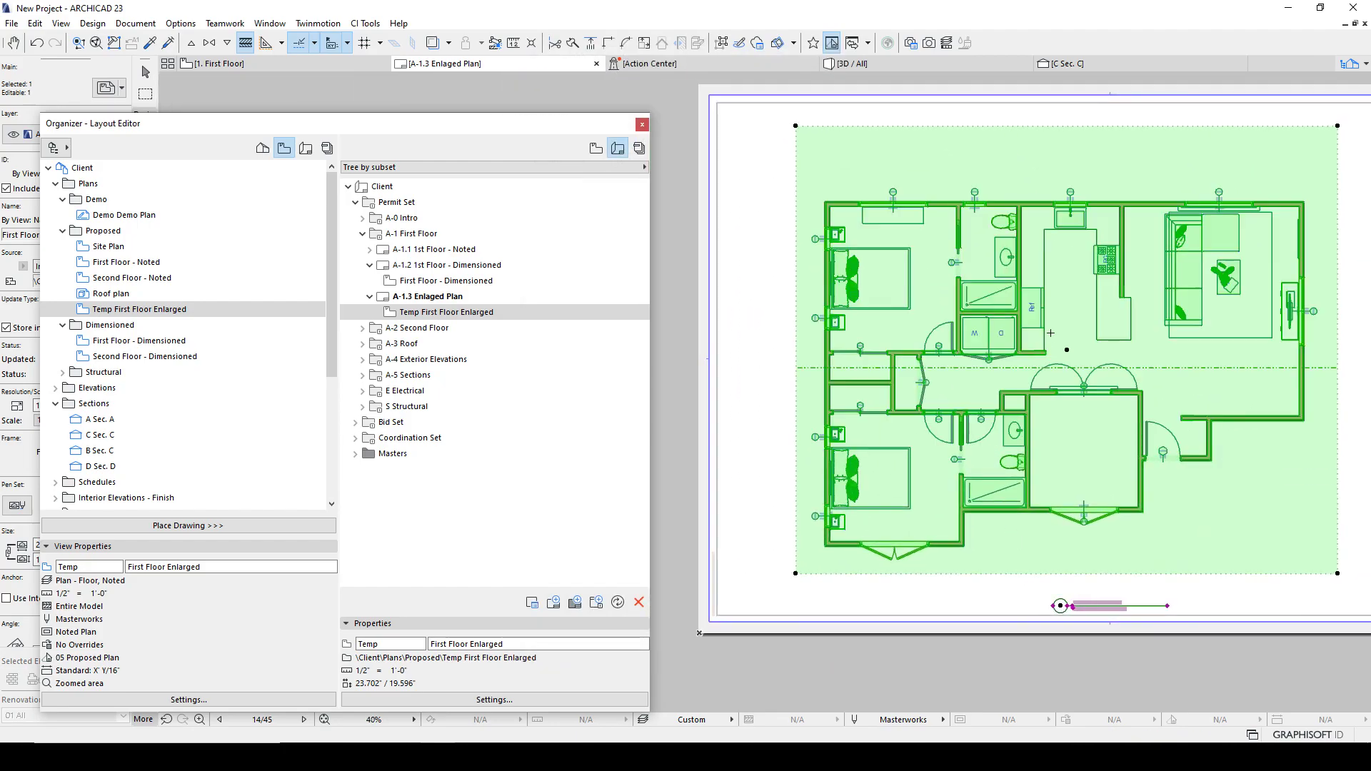
# Reopen the settings of the Temp First Floor Enlarged drawing on A-1.3 and examine the pens in its own pen set.
pyautogui.rightClick(413, 313)
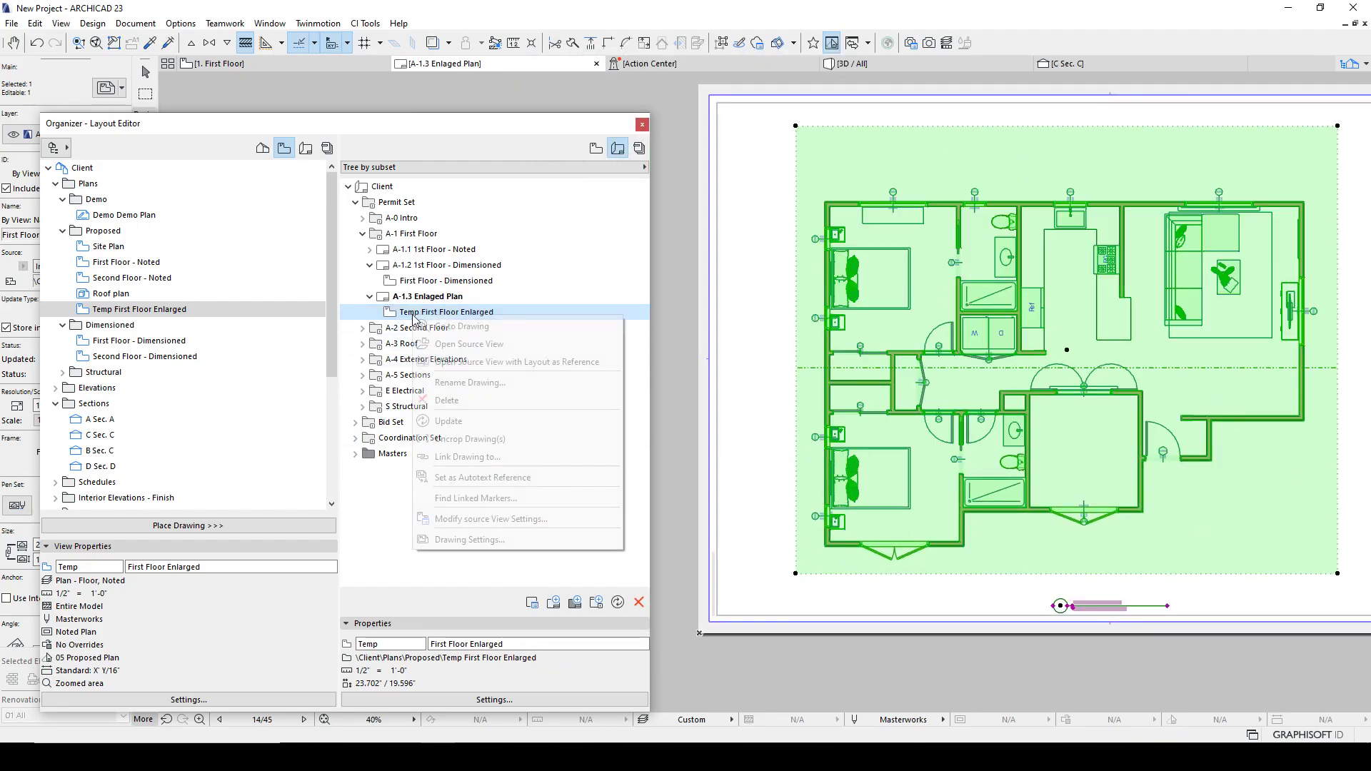
pyautogui.click(479, 331)
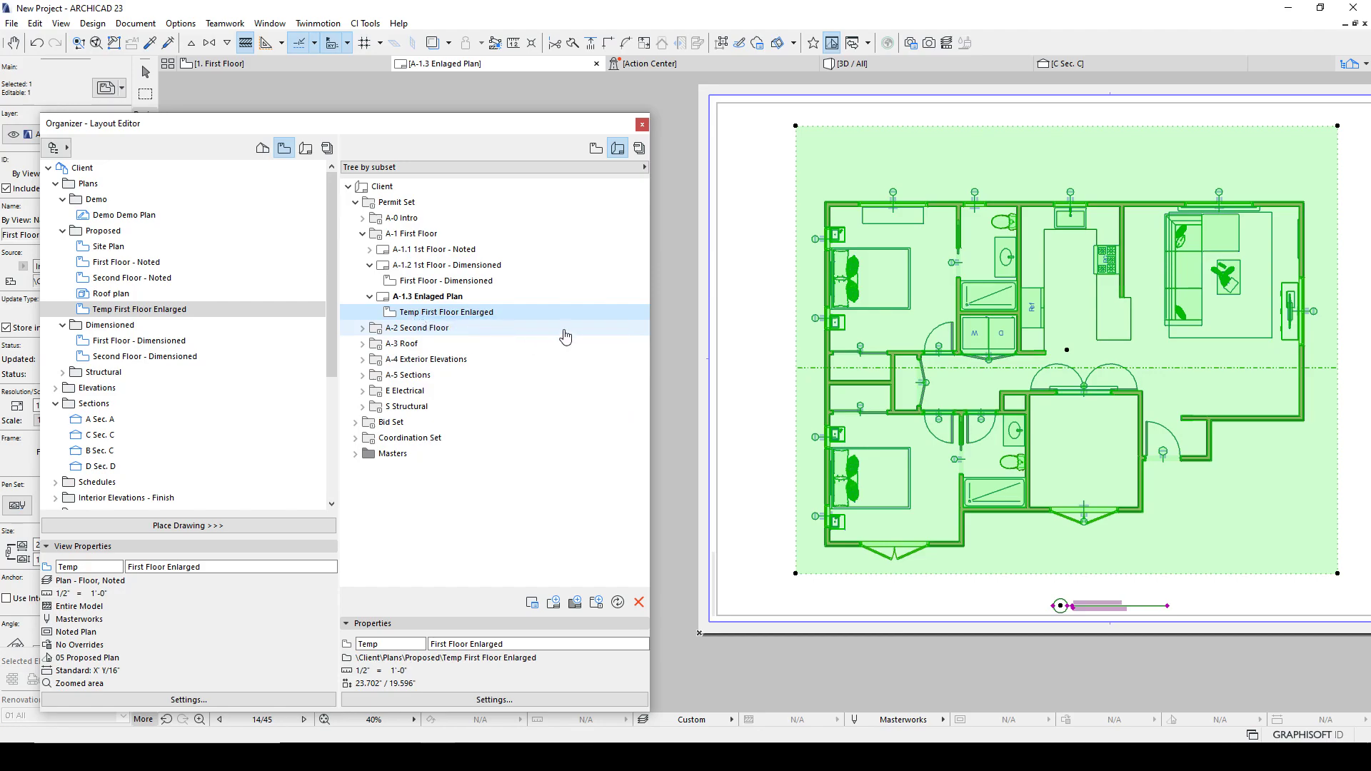
pyautogui.rightClick(480, 312)
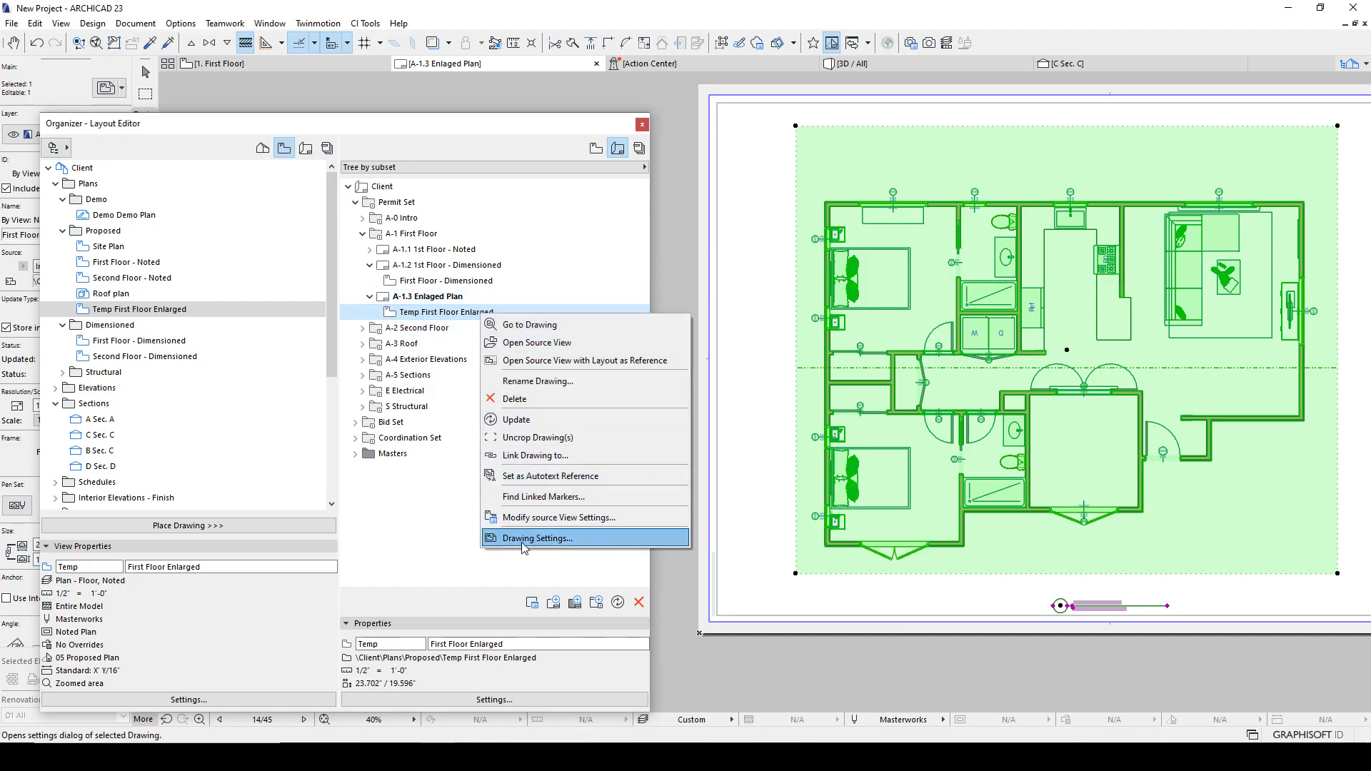
pyautogui.click(568, 538)
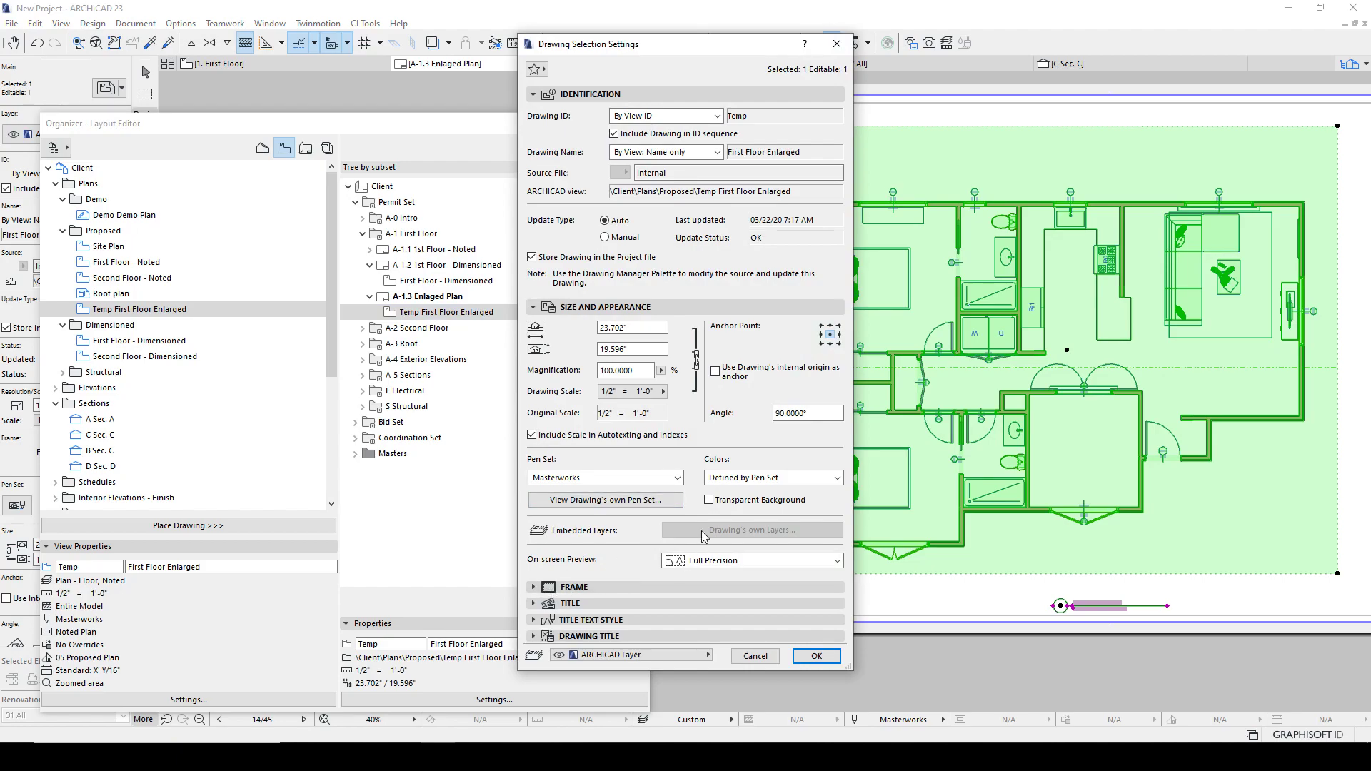
pyautogui.click(598, 504)
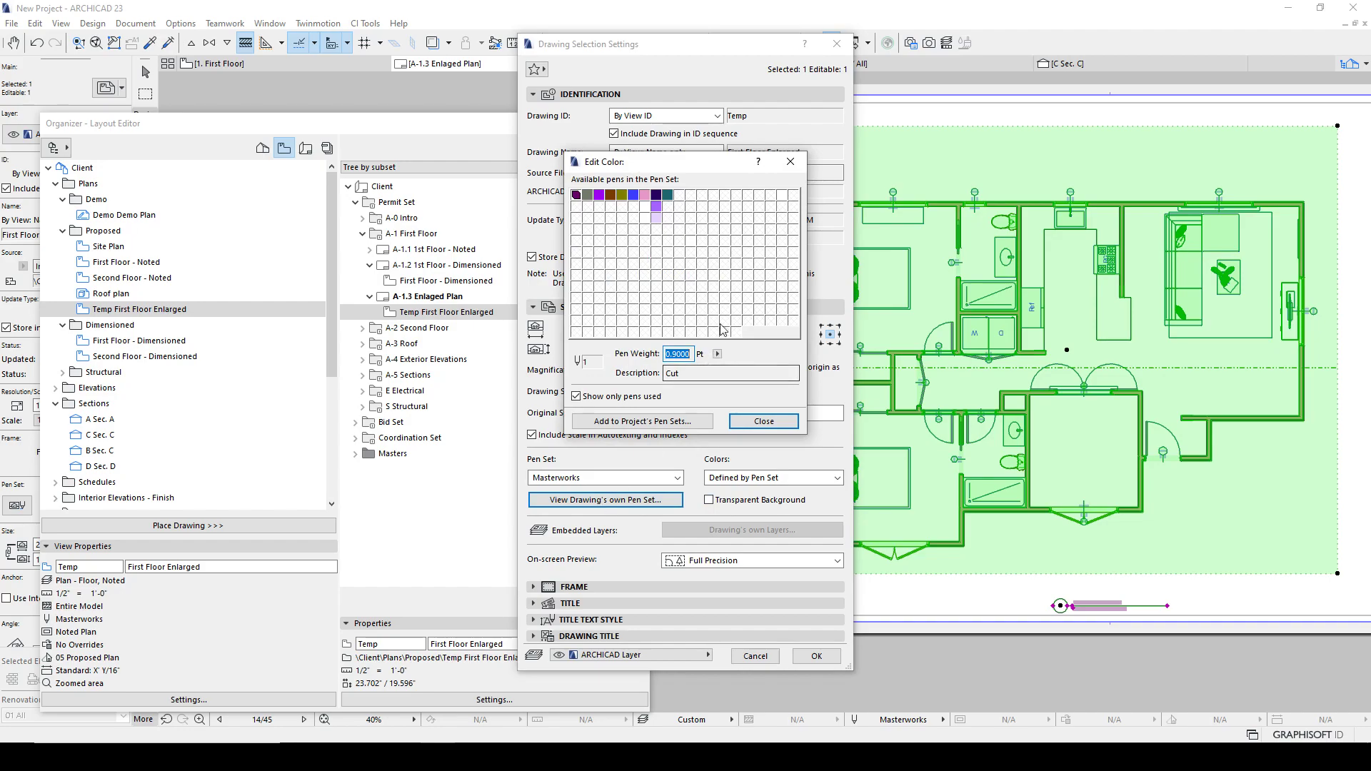
pyautogui.click(762, 421)
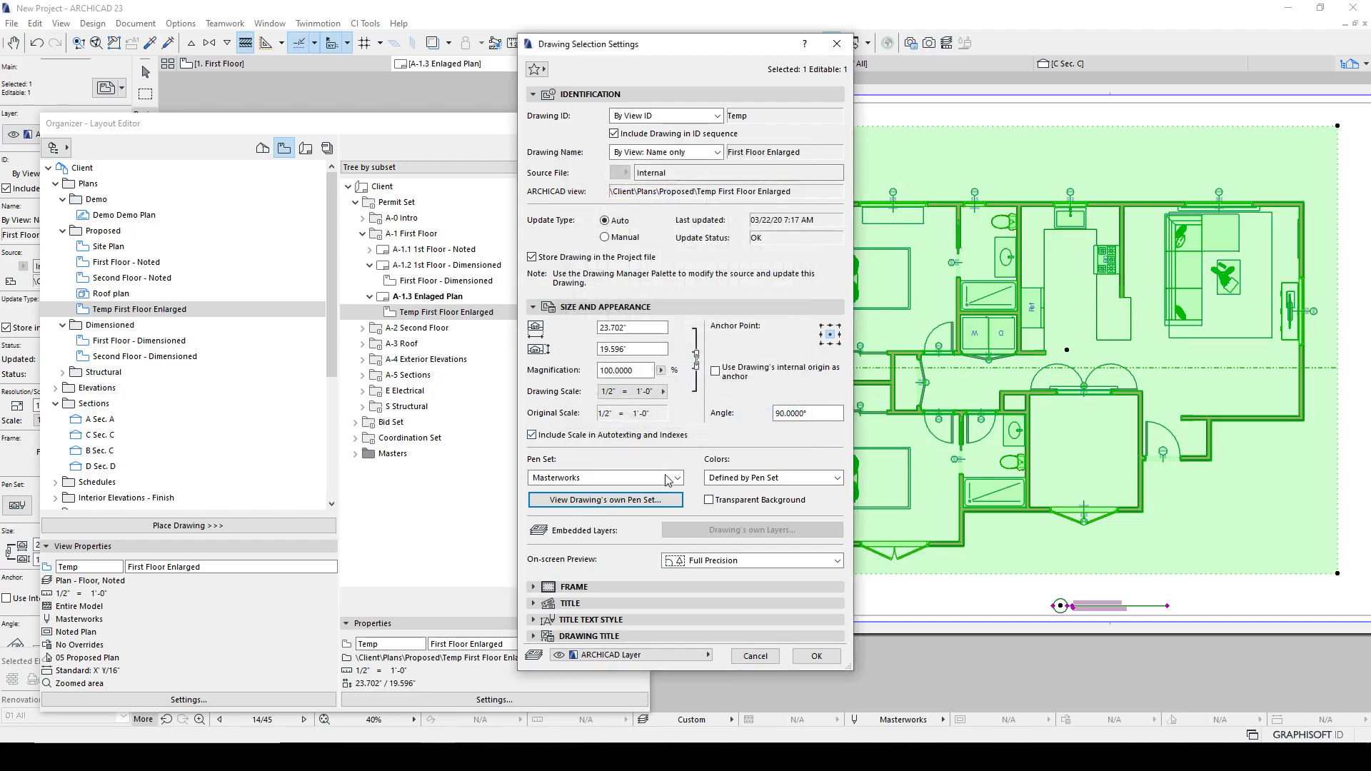
pyautogui.click(619, 501)
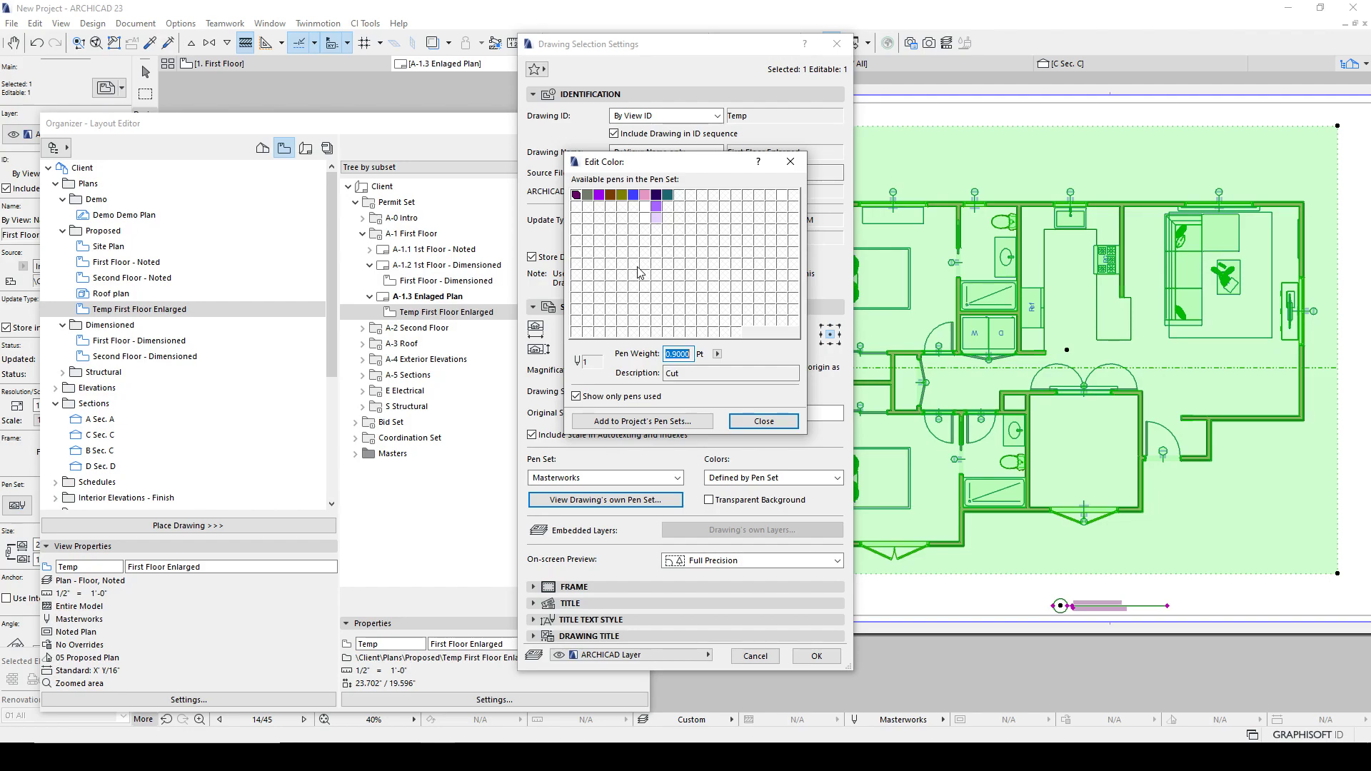
pyautogui.click(761, 421)
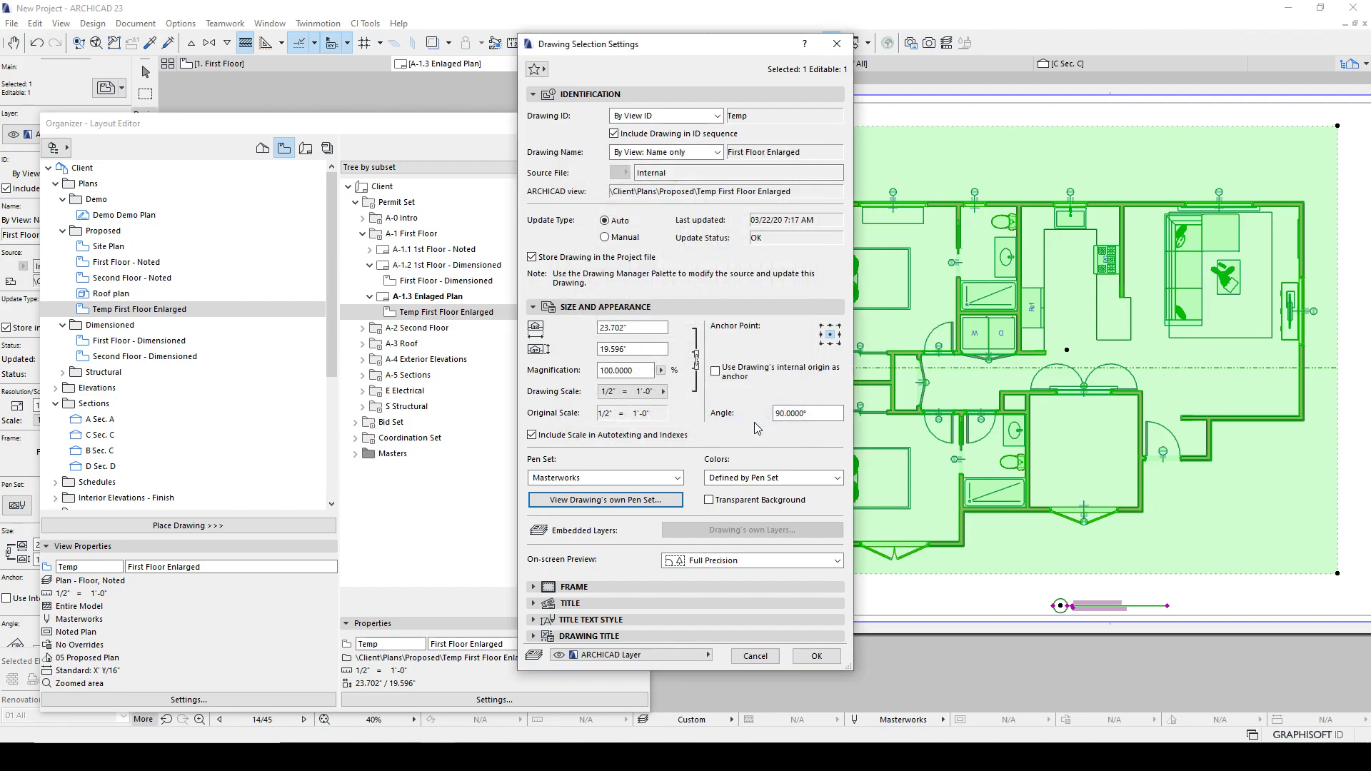
# Set the drawing's pen set to By View: Masterworks and its on-screen preview to Full Precision.
pyautogui.click(622, 484)
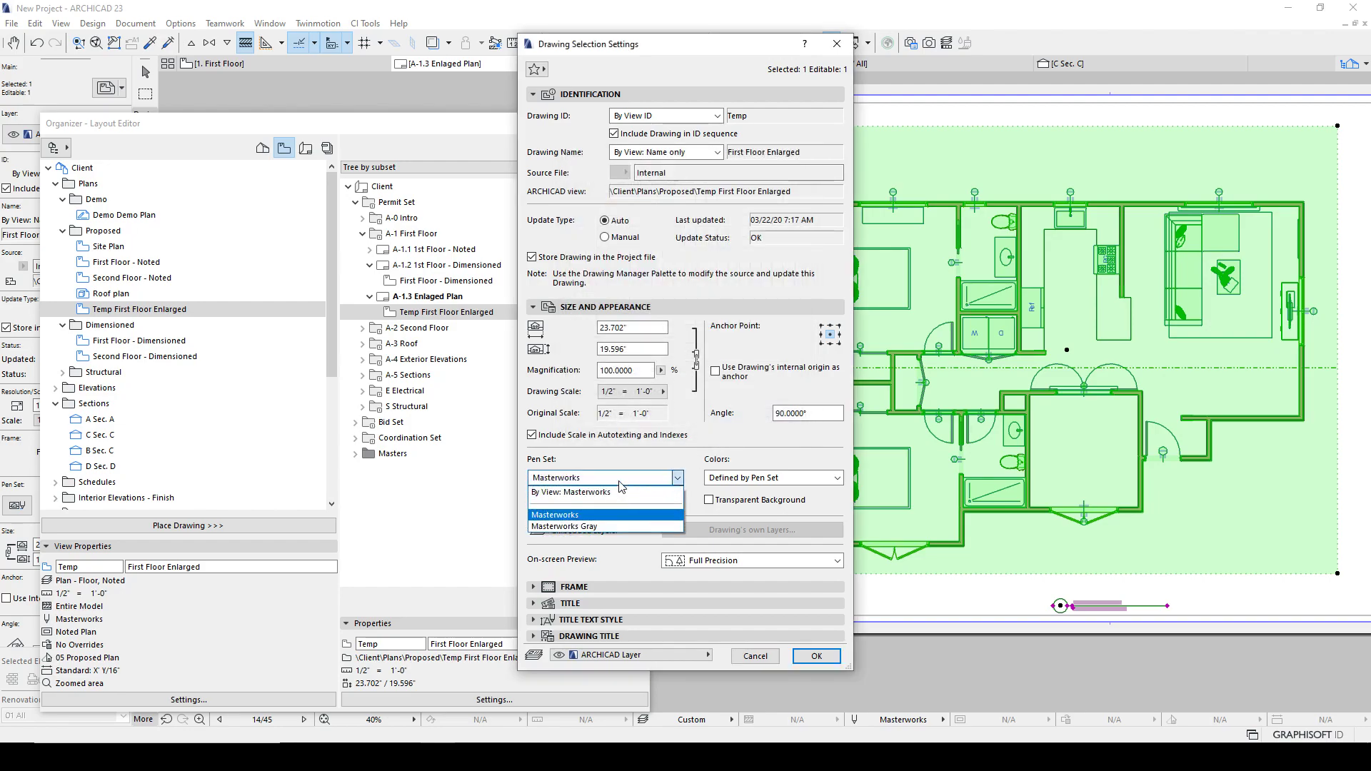
pyautogui.click(612, 492)
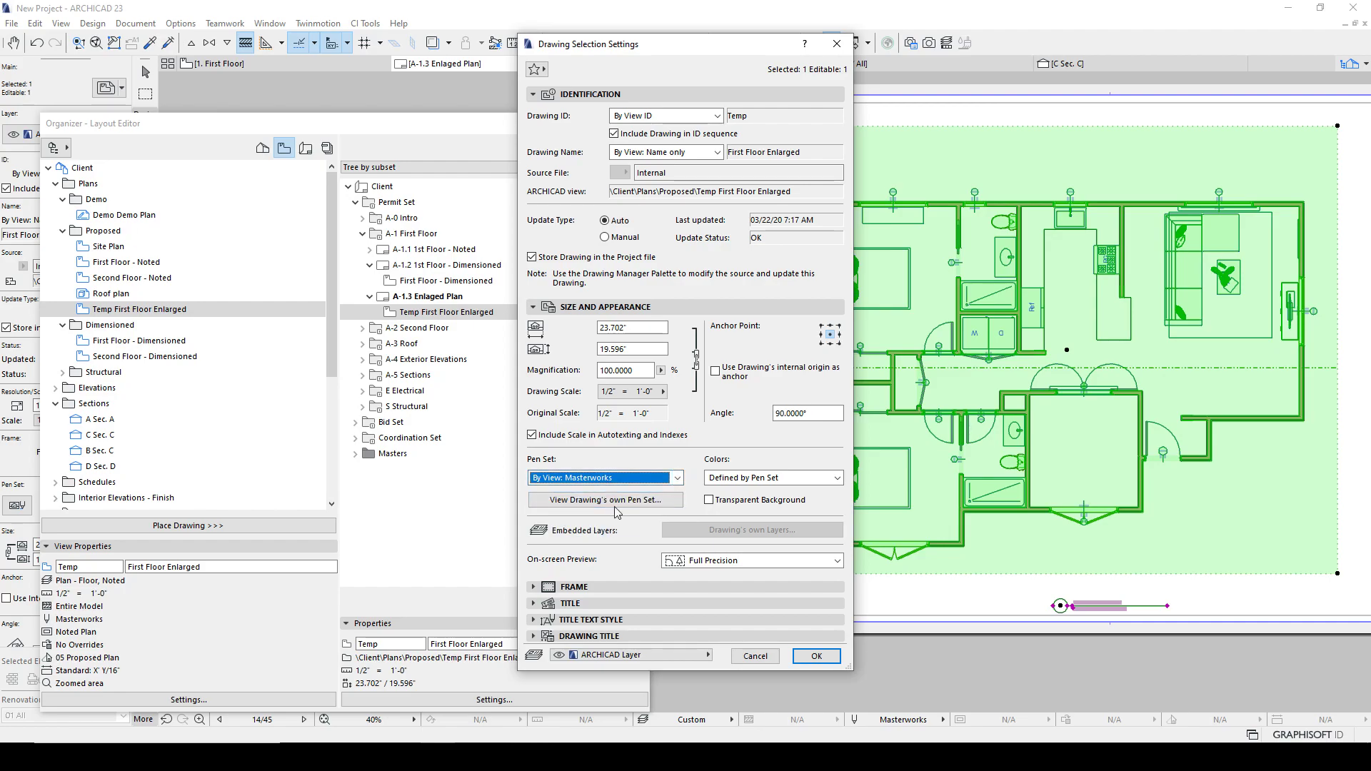
pyautogui.click(710, 561)
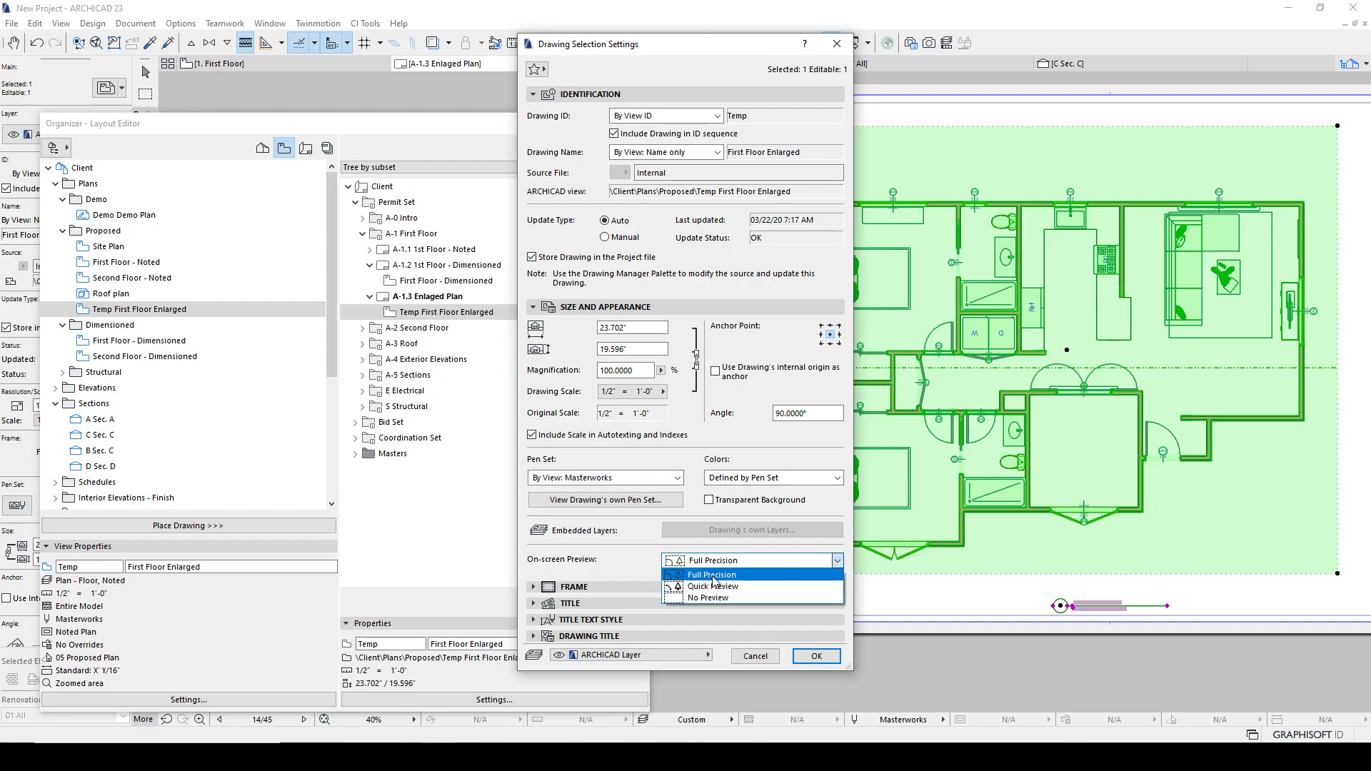
pyautogui.click(713, 576)
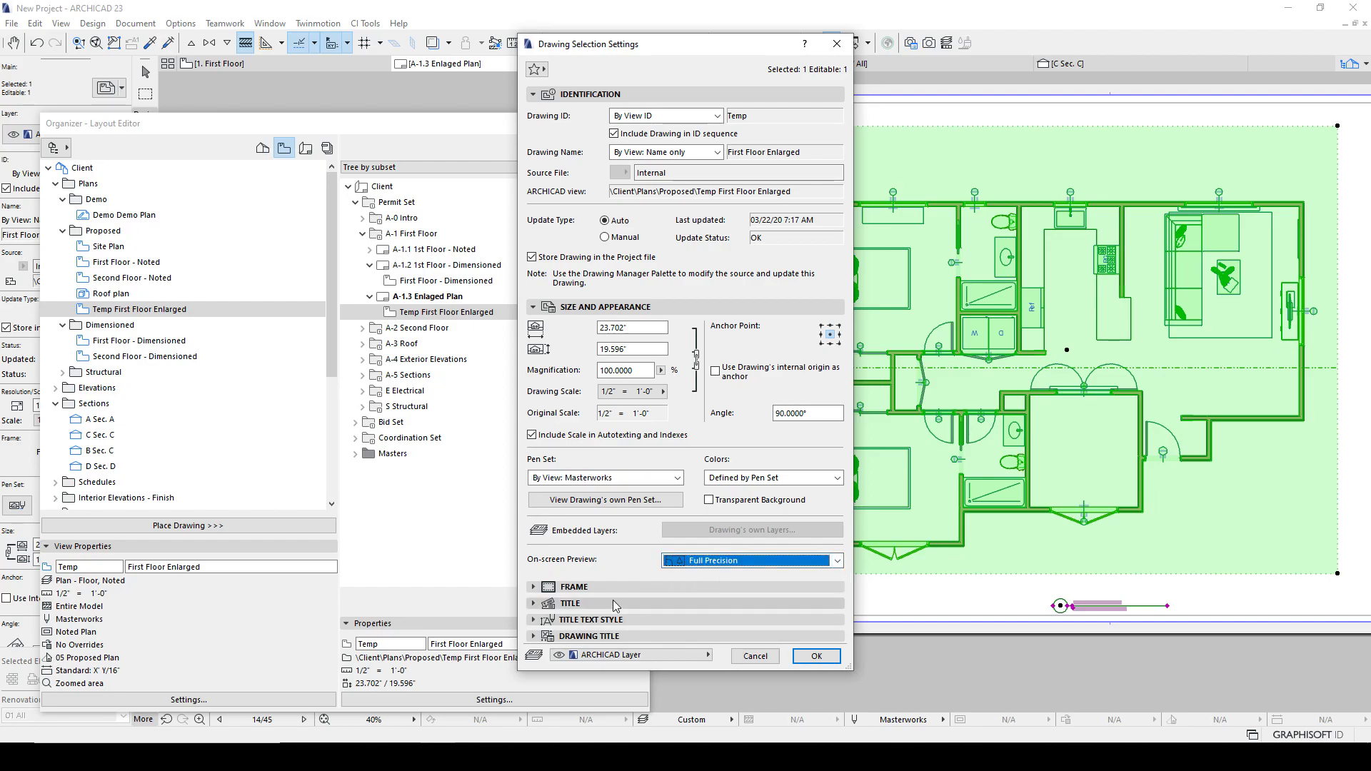
# Add a printable border to the enlarged plan's frame, using pen 7 and the Sketch line type.
pyautogui.click(535, 587)
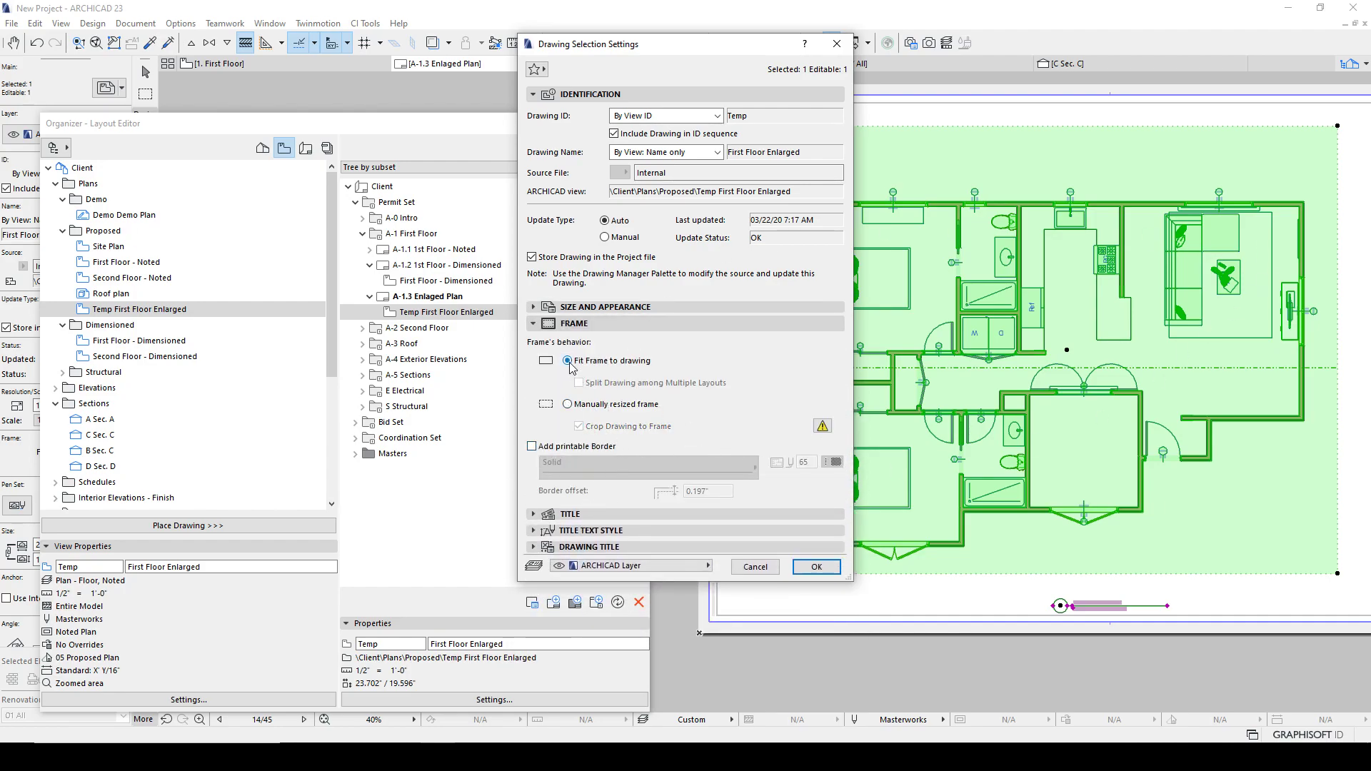
pyautogui.click(532, 446)
pyautogui.click(832, 462)
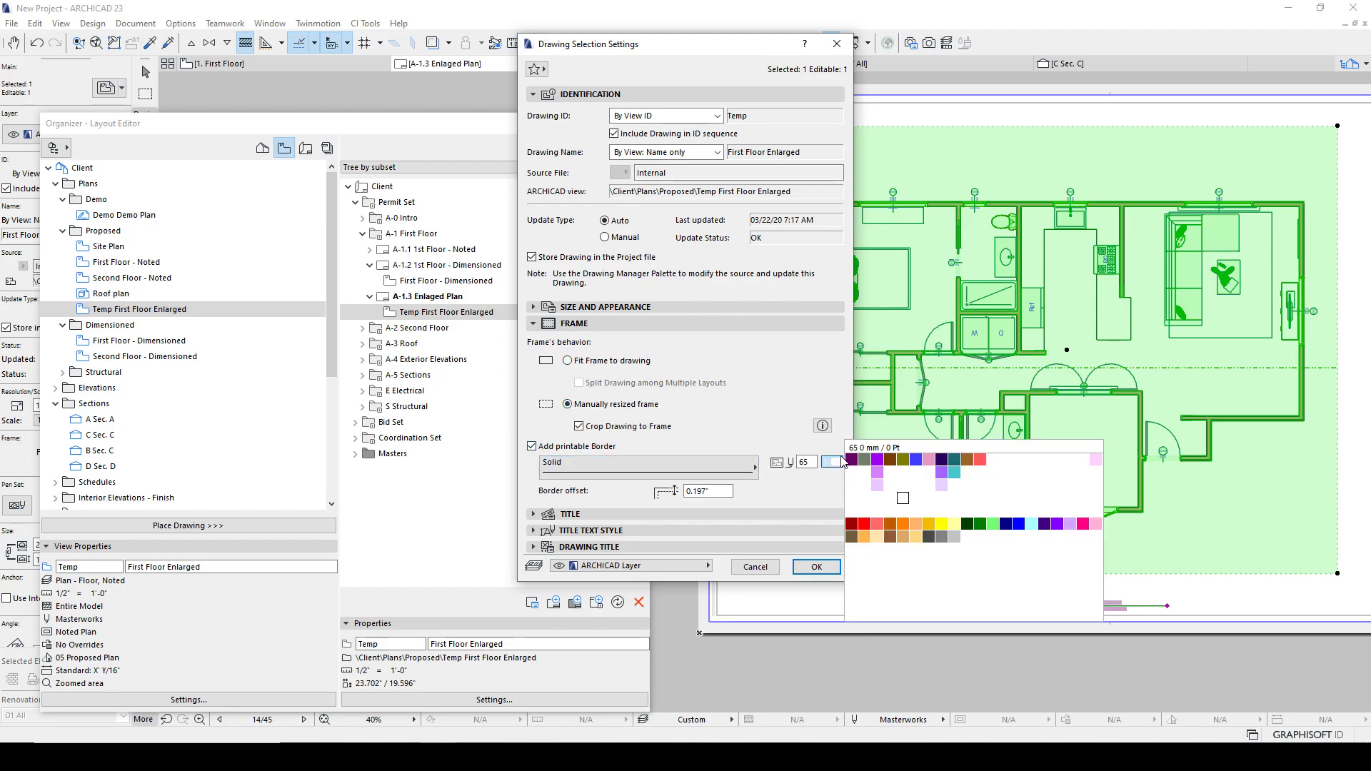
pyautogui.click(928, 459)
pyautogui.click(706, 466)
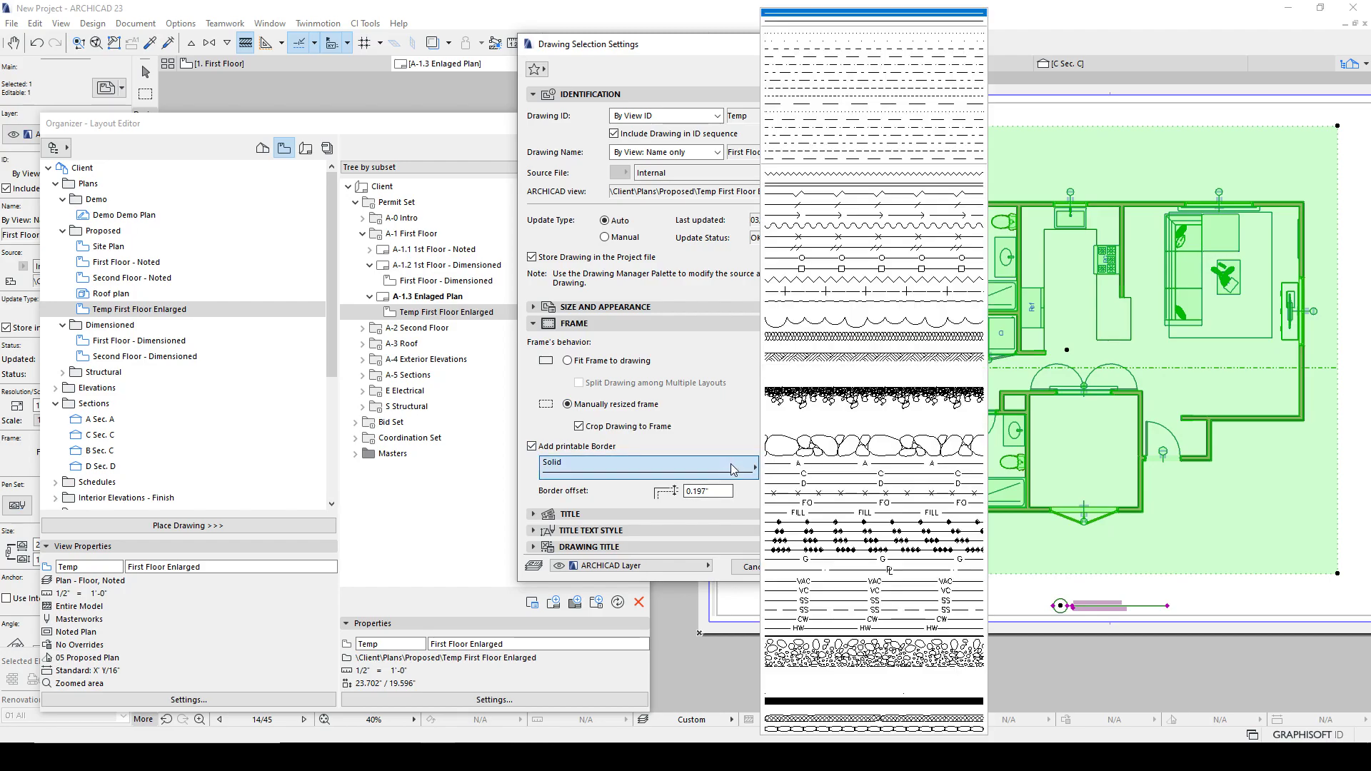
pyautogui.click(853, 308)
pyautogui.click(818, 567)
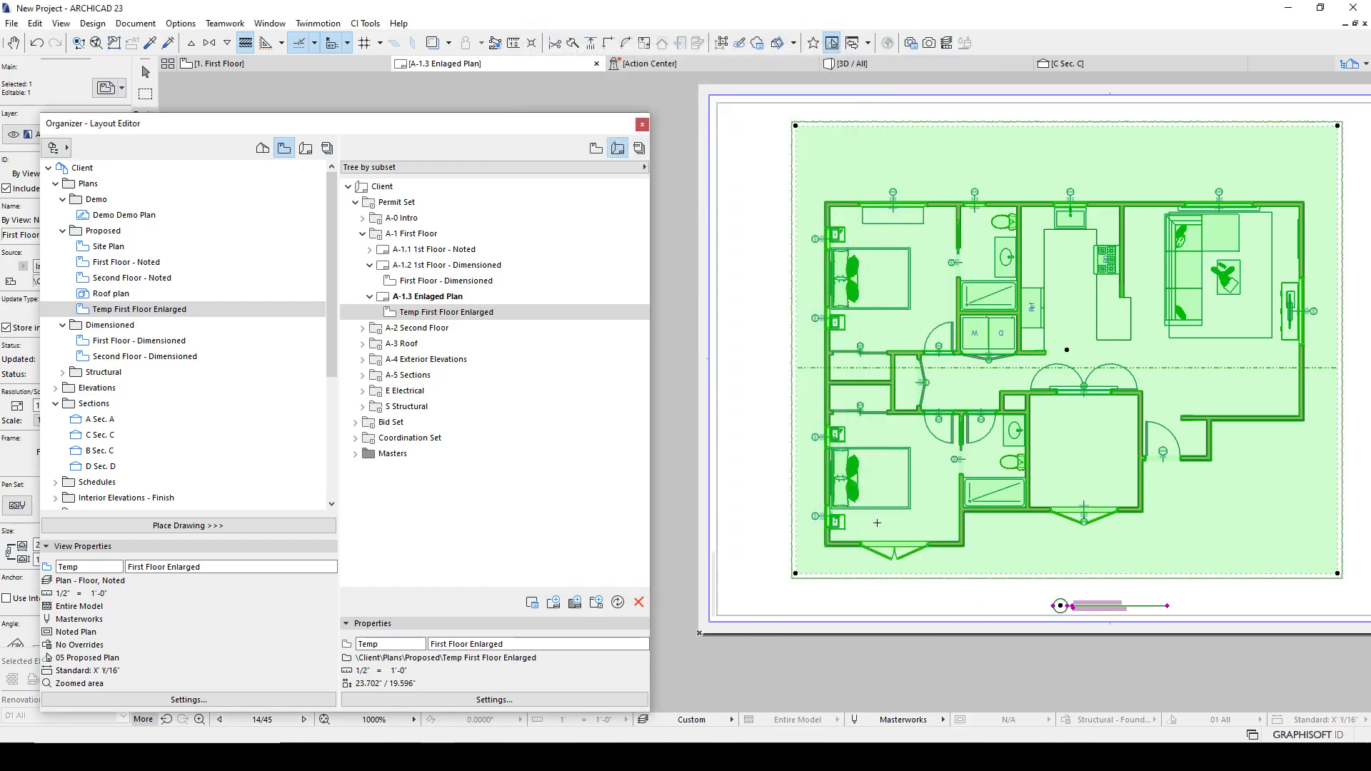
pyautogui.click(945, 521)
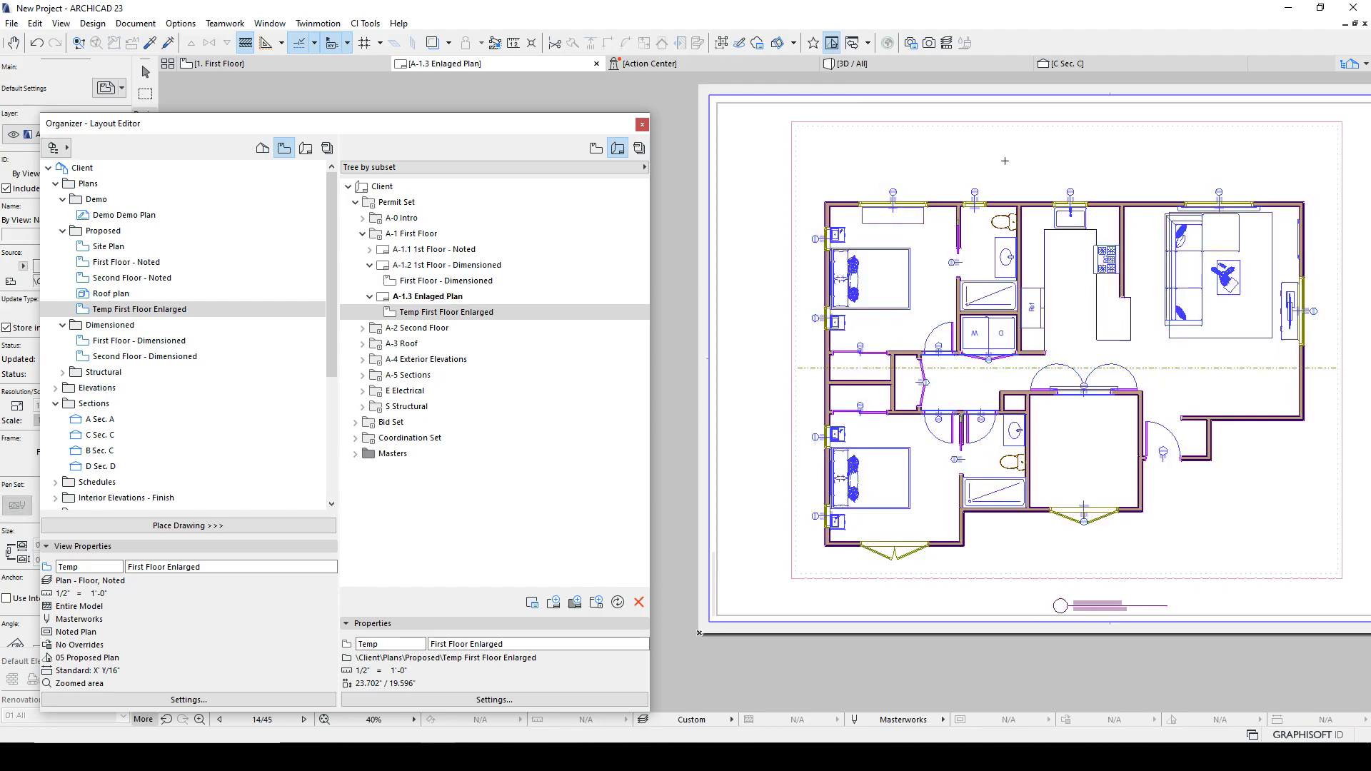
# Set the printable border offset of the enlarged floor plan drawing to 1 inch.
pyautogui.scroll(2, 914, 172)
pyautogui.click(815, 210)
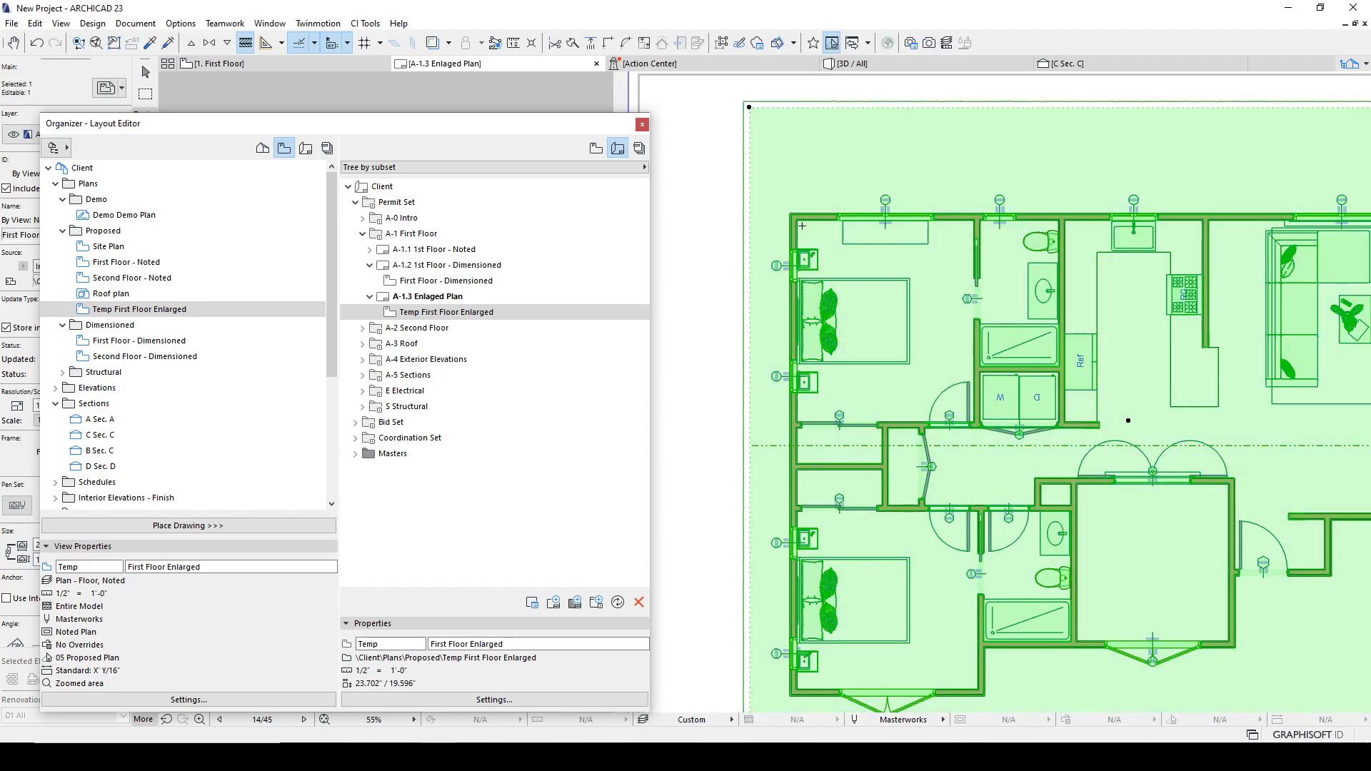
pyautogui.rightClick(786, 262)
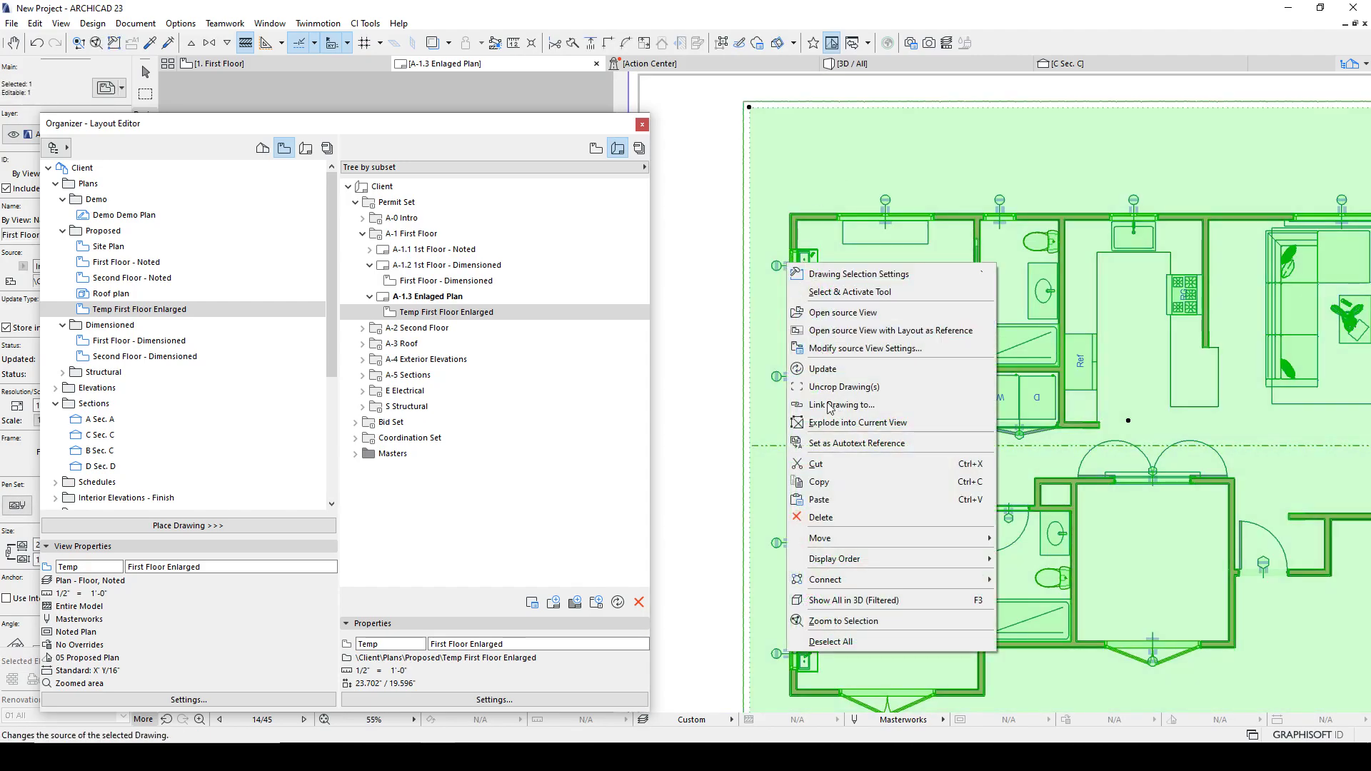
pyautogui.click(850, 274)
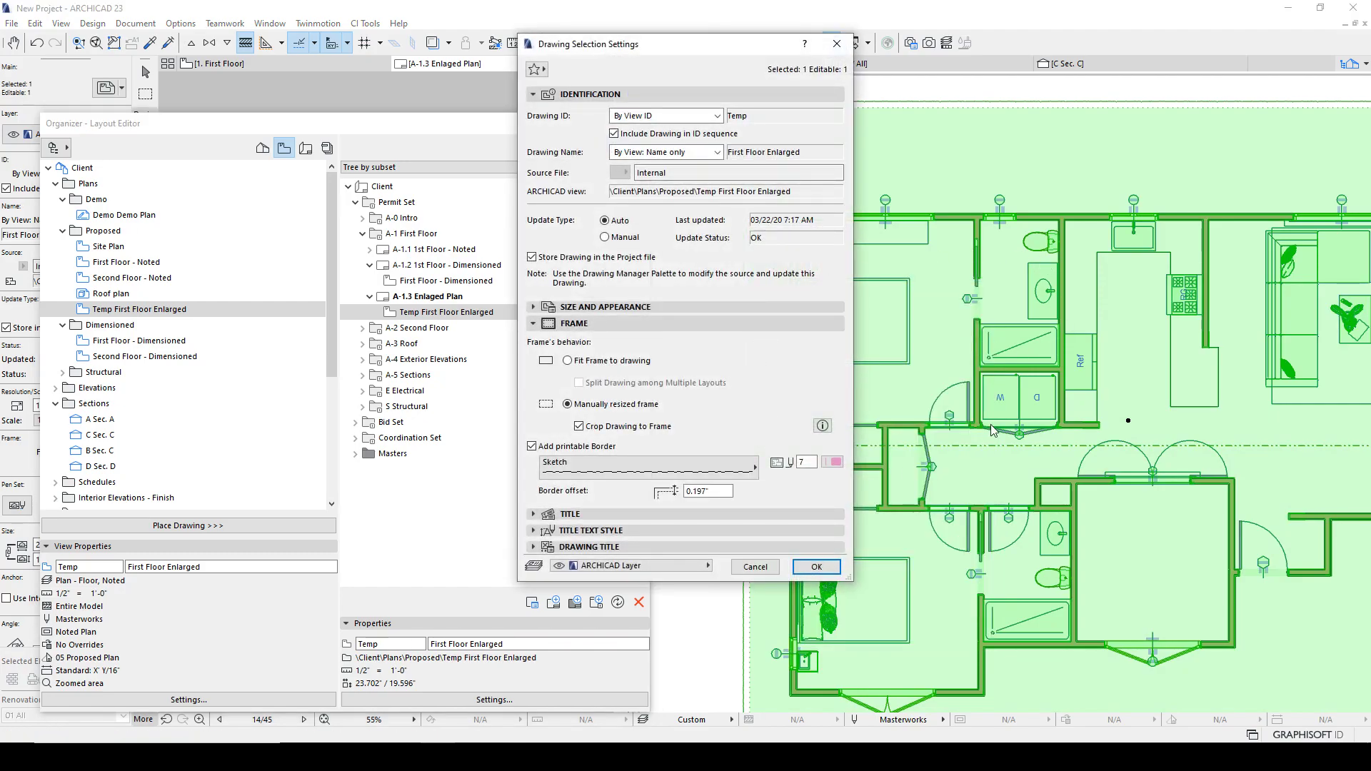
pyautogui.click(591, 469)
pyautogui.click(592, 470)
pyautogui.write('2')
pyautogui.write('1')
pyautogui.click(814, 567)
# Crop the upper, left and right edges of the enlarged plan's frame to about 22.8 by 17.7 inches and deselect it.
pyautogui.scroll(-3, 857, 543)
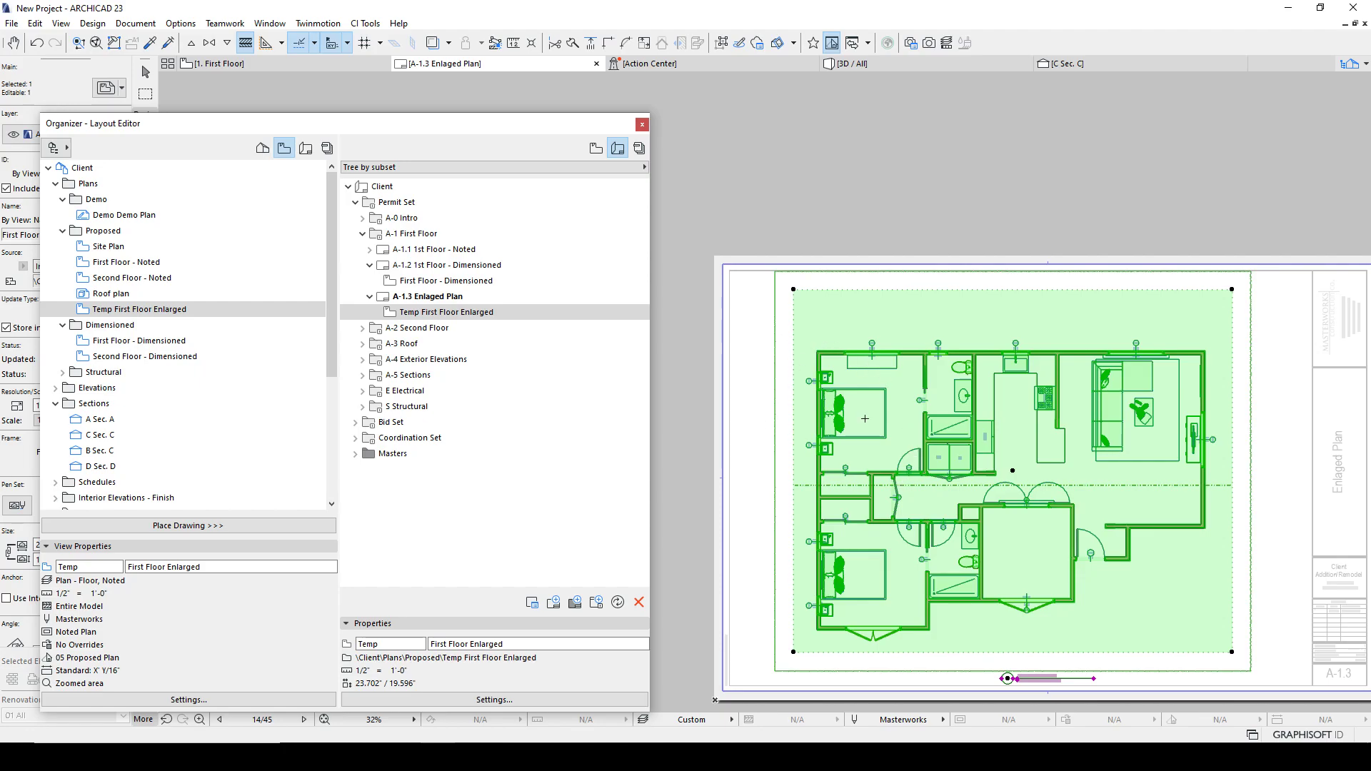
pyautogui.moveTo(815, 290); pyautogui.dragTo(822, 325)
pyautogui.click(793, 345)
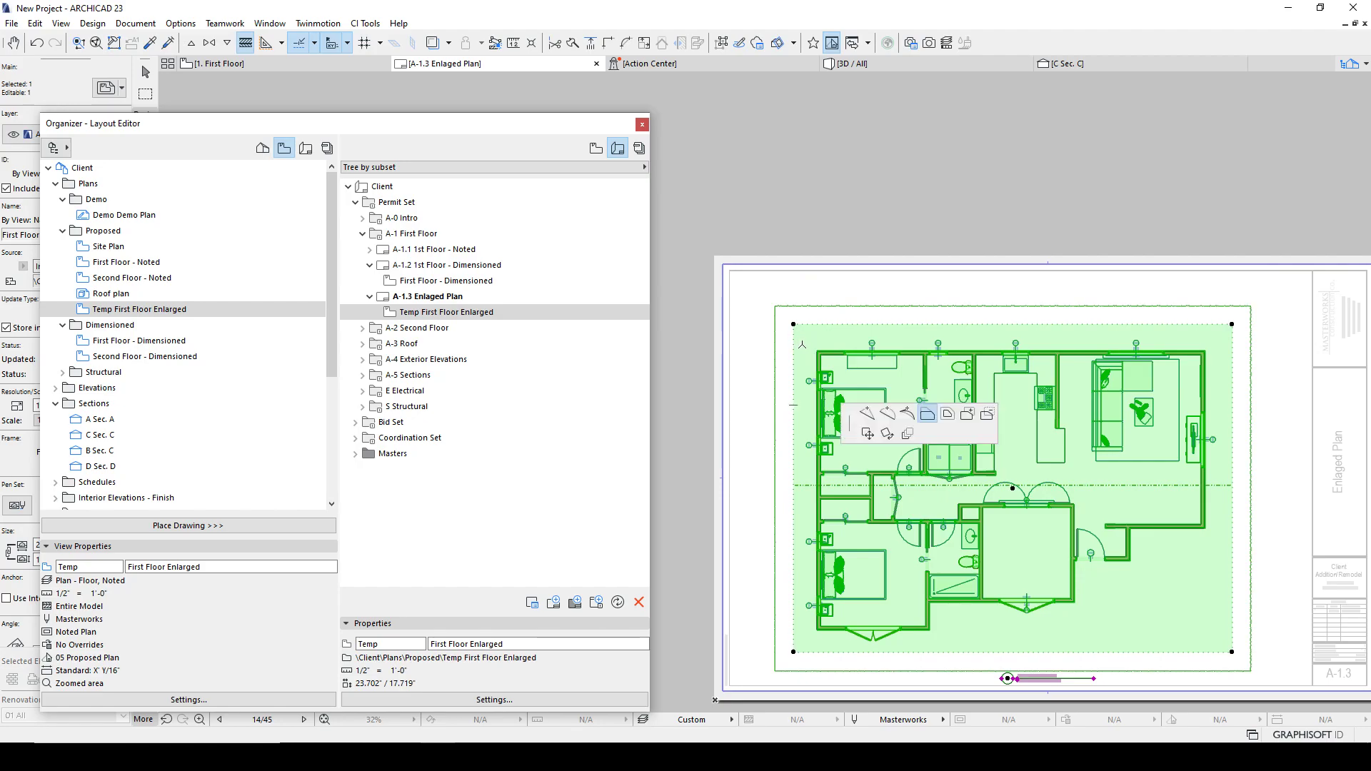
pyautogui.click(801, 346)
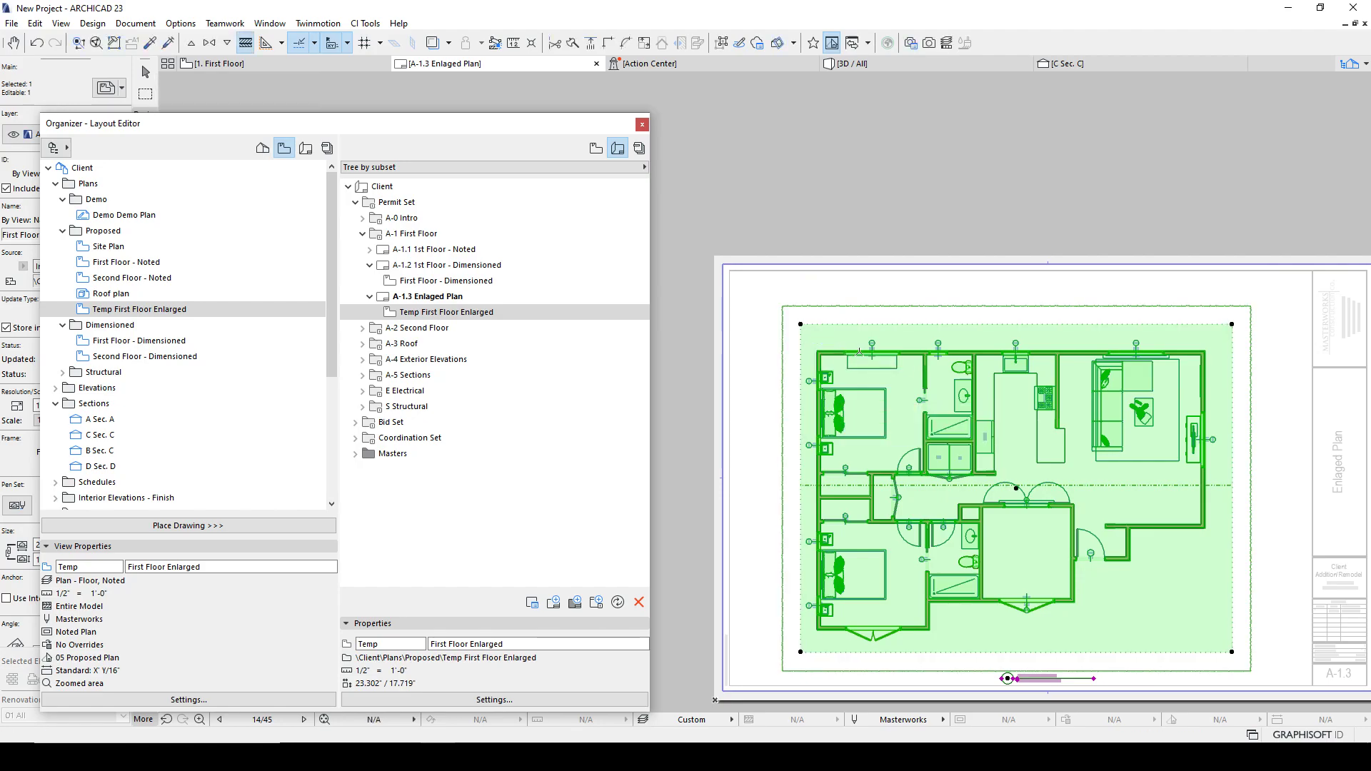
pyautogui.click(1231, 373)
pyautogui.click(1224, 392)
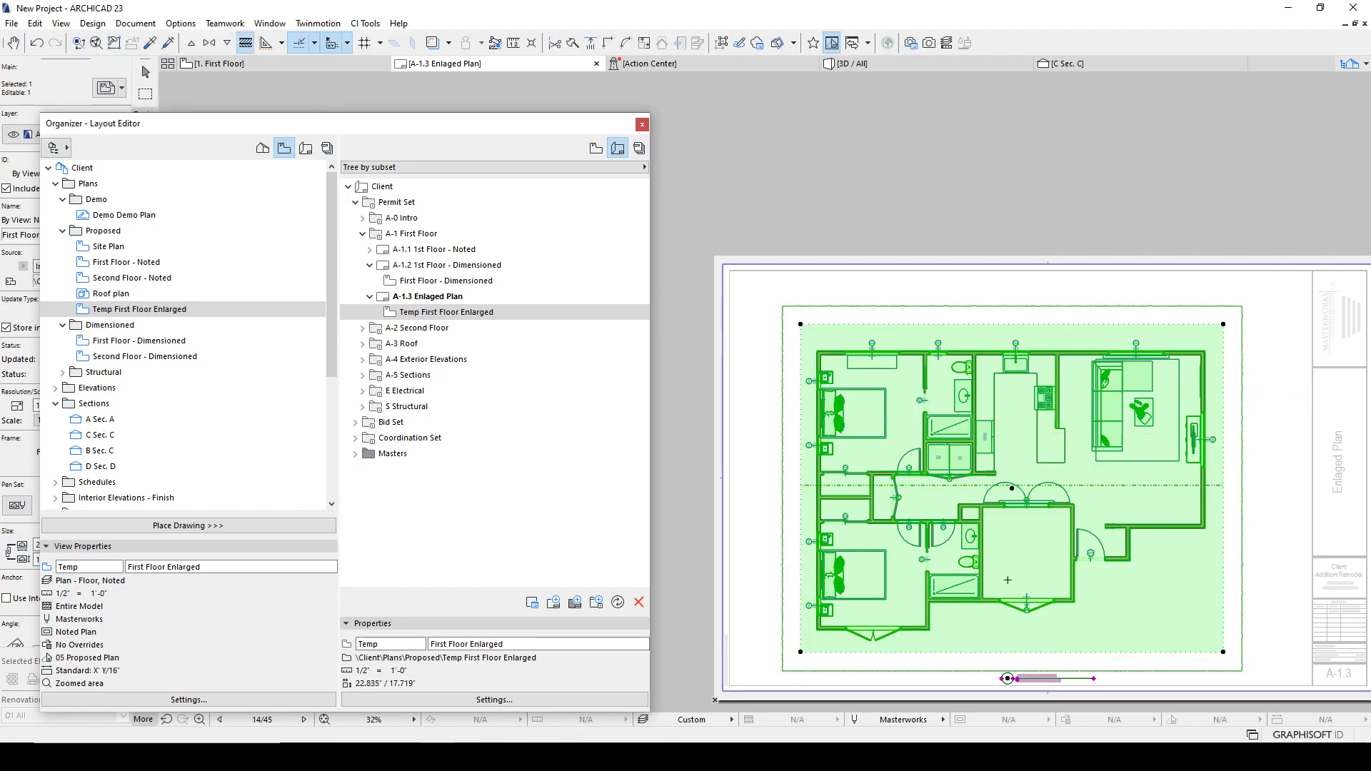
pyautogui.press('Escape')
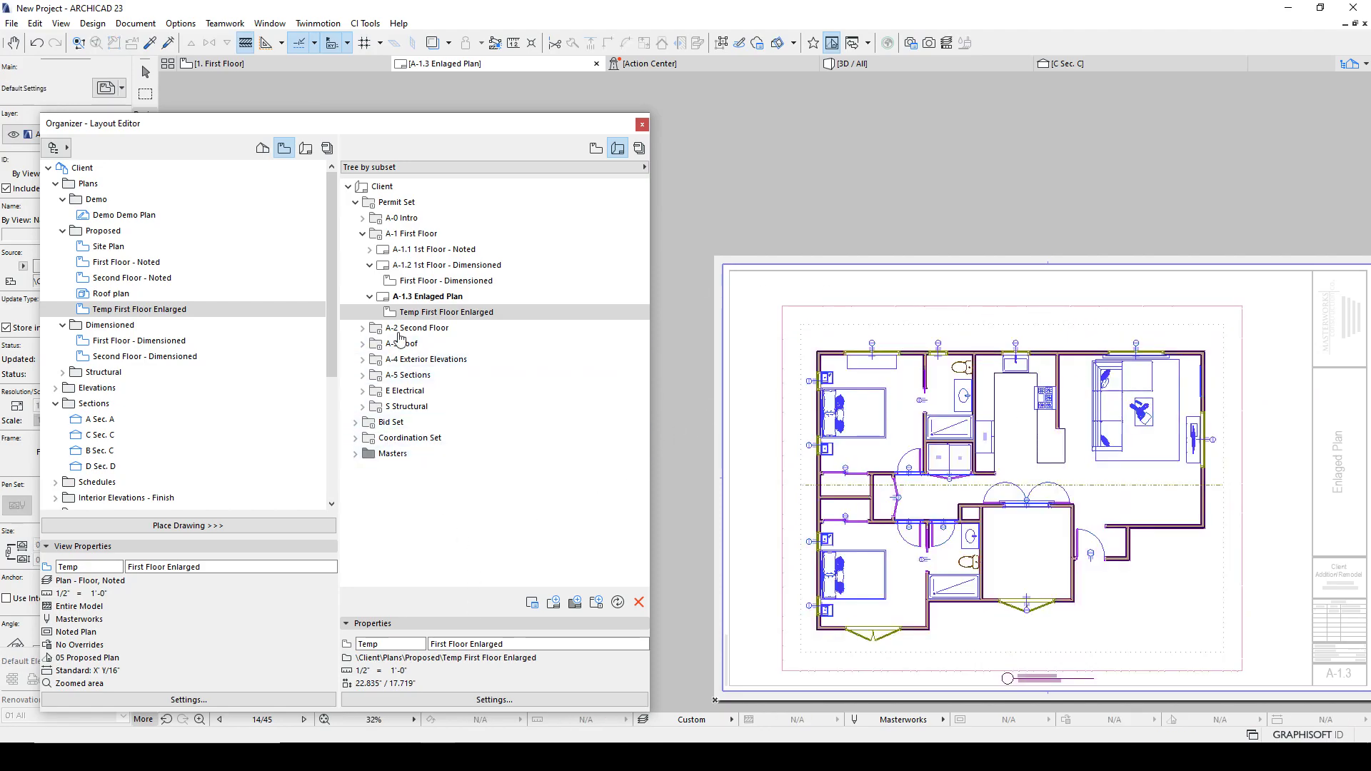
# Examine the viewpoints in the Project Map and the saved views in the View Map.
pyautogui.click(262, 148)
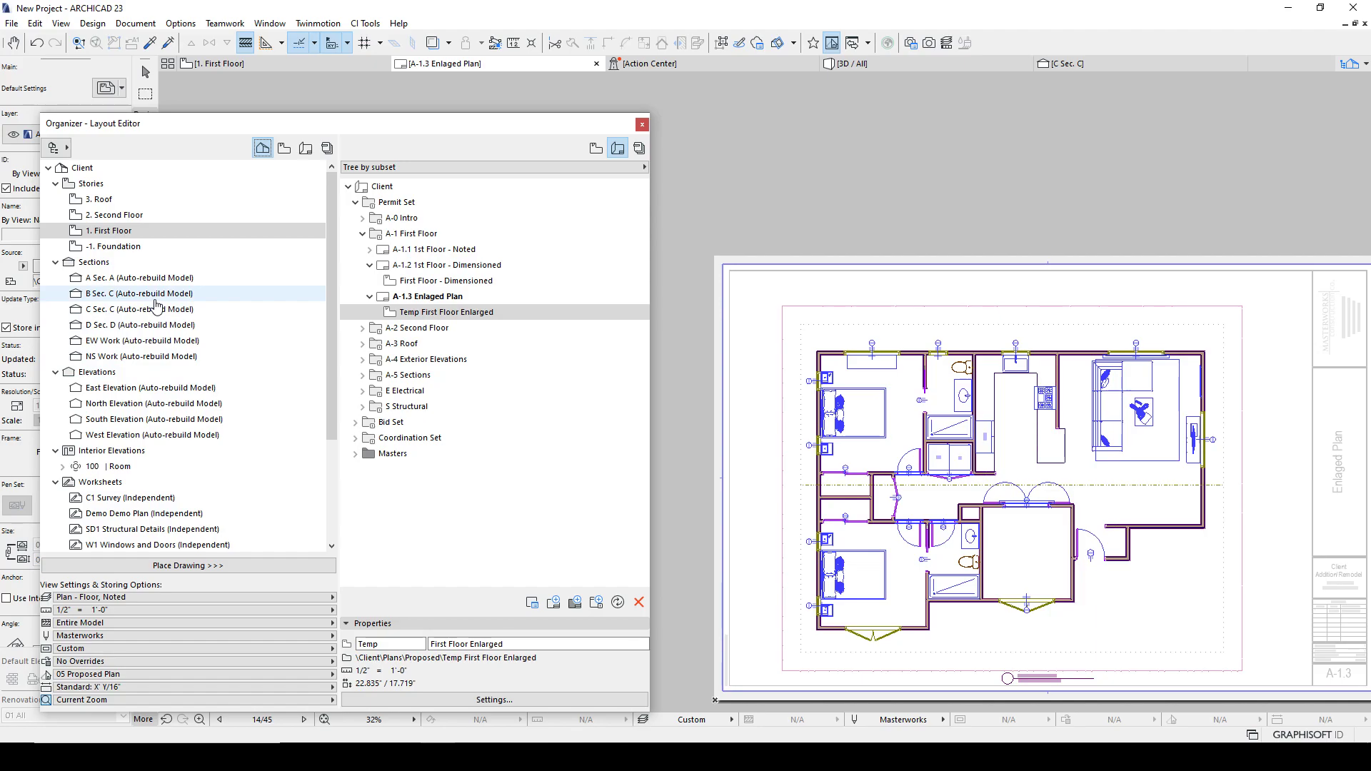
pyautogui.scroll(-3, 157, 307)
pyautogui.scroll(3, 157, 307)
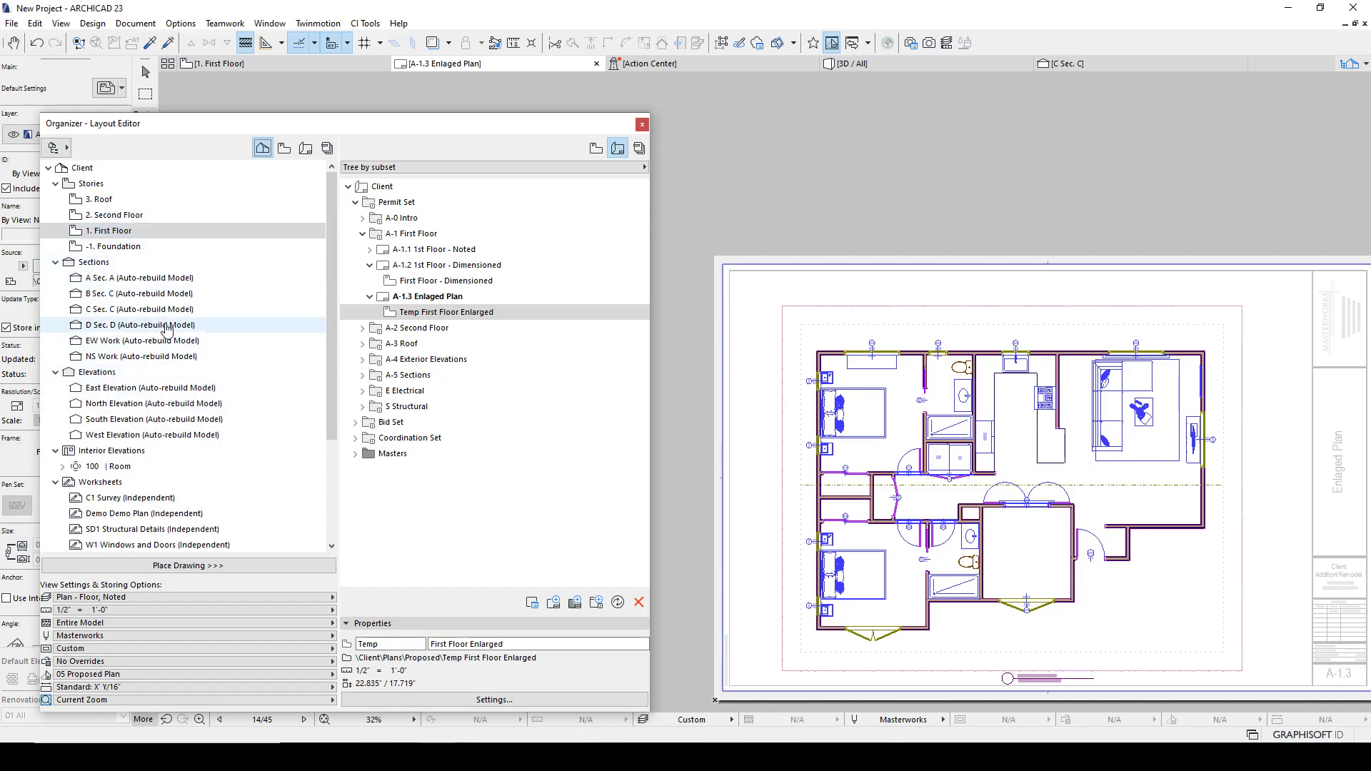
pyautogui.scroll(-3, 200, 277)
pyautogui.scroll(3, 200, 265)
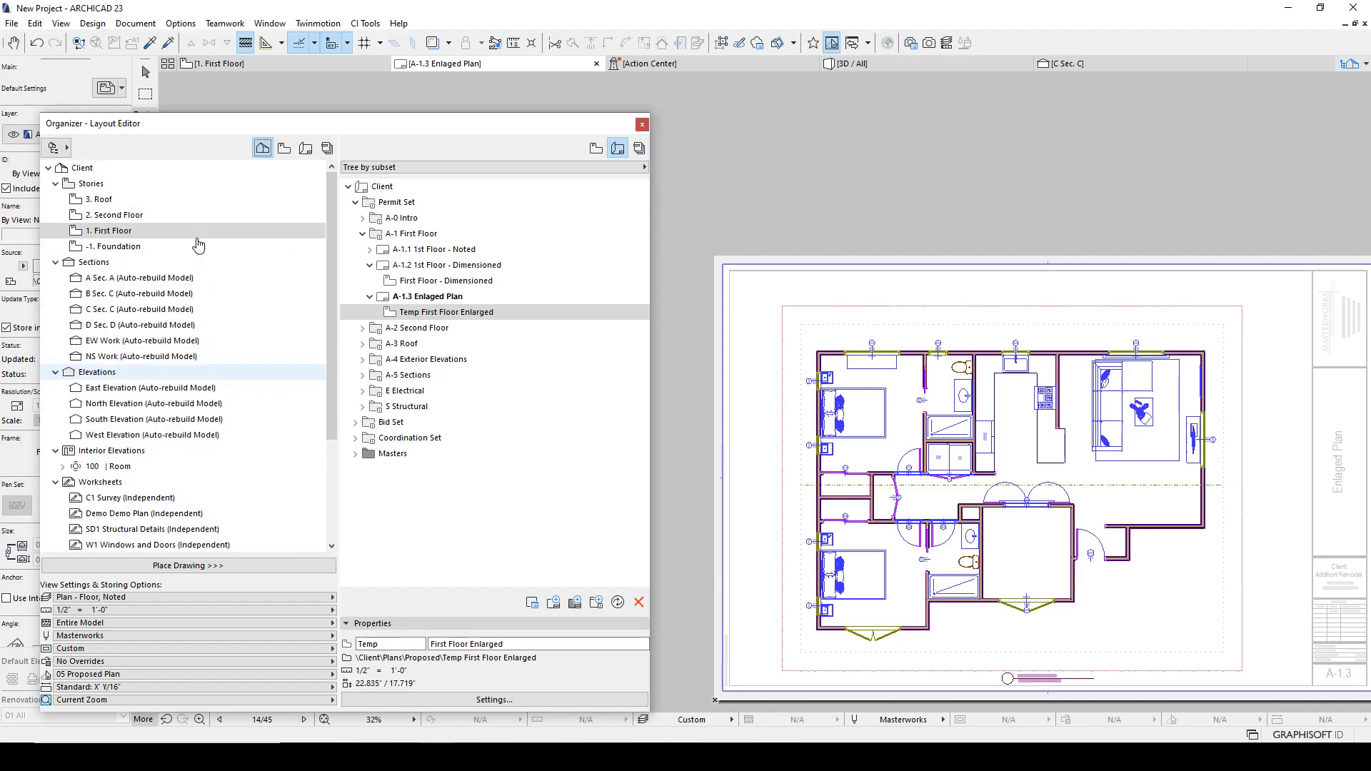
pyautogui.scroll(-3, 171, 428)
pyautogui.scroll(3, 169, 457)
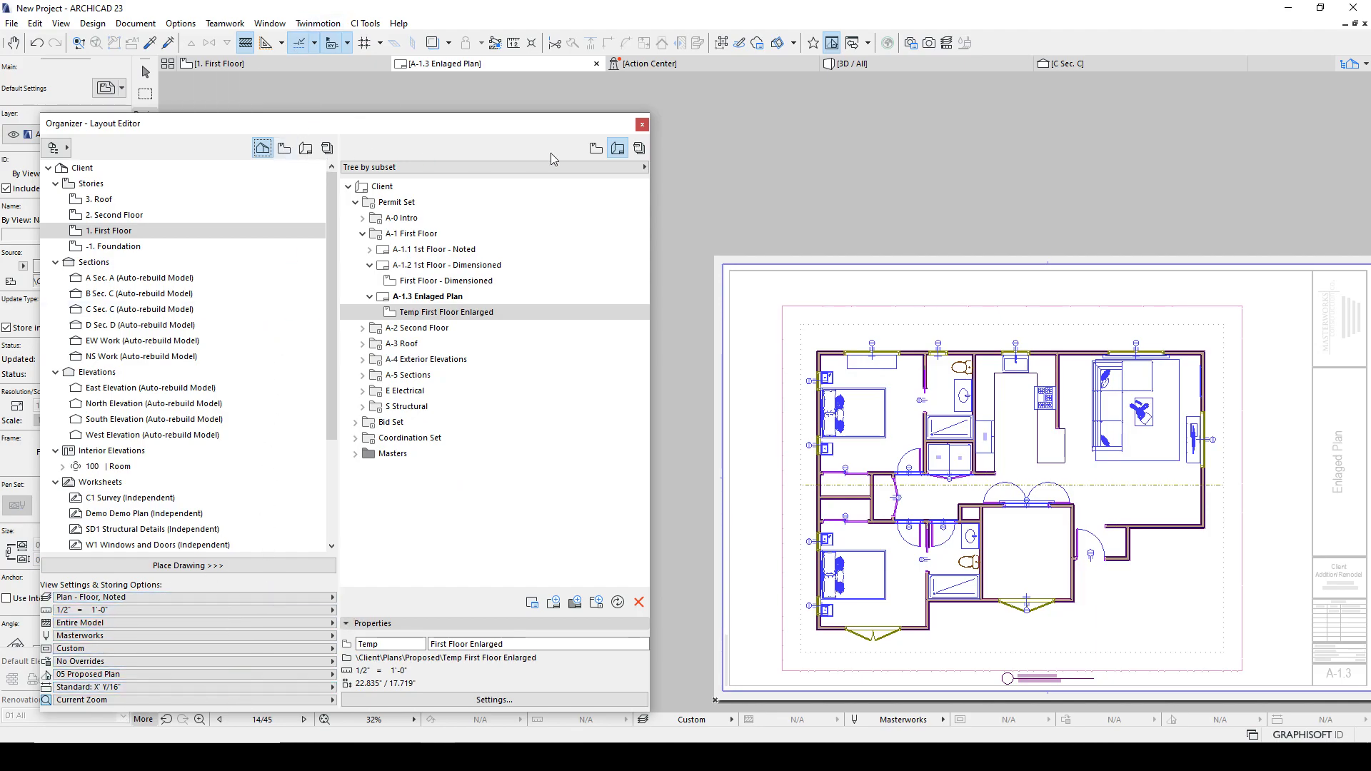
pyautogui.click(596, 148)
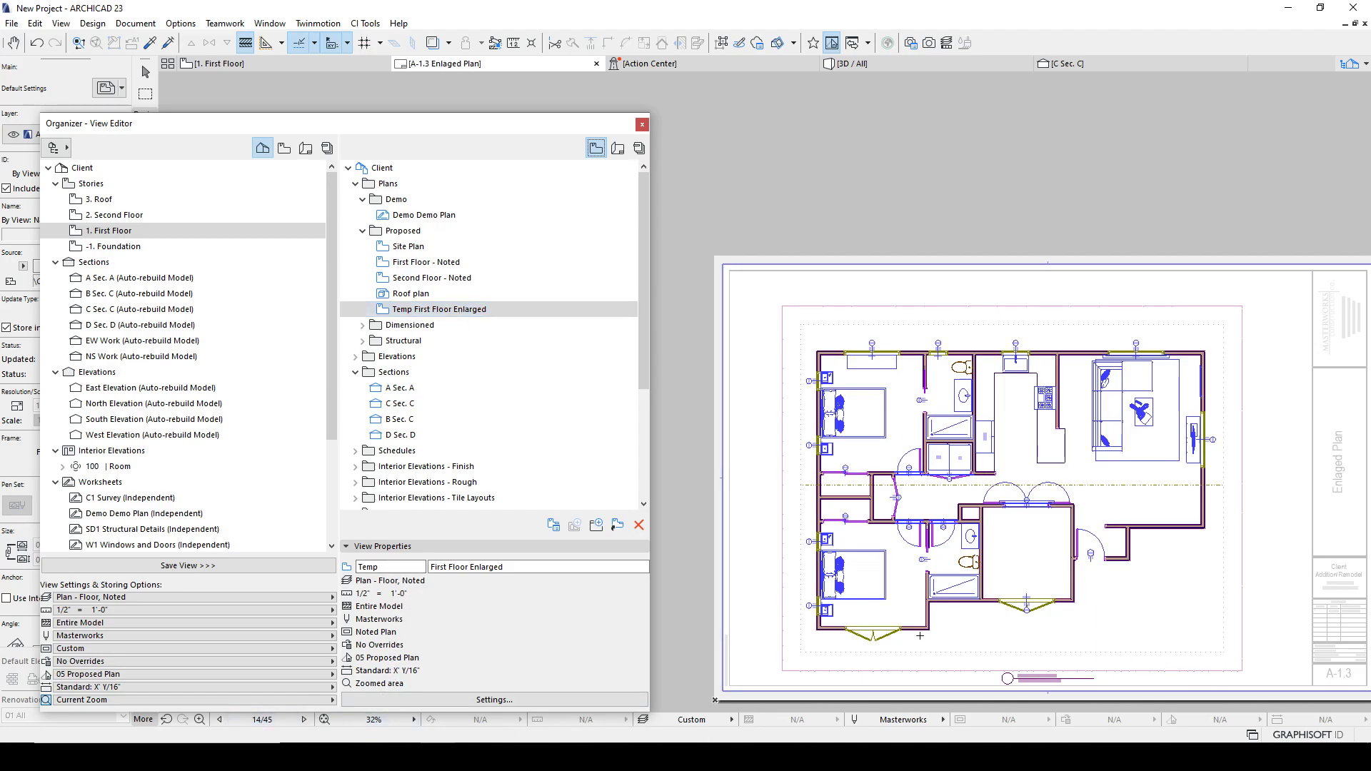
pyautogui.click(284, 149)
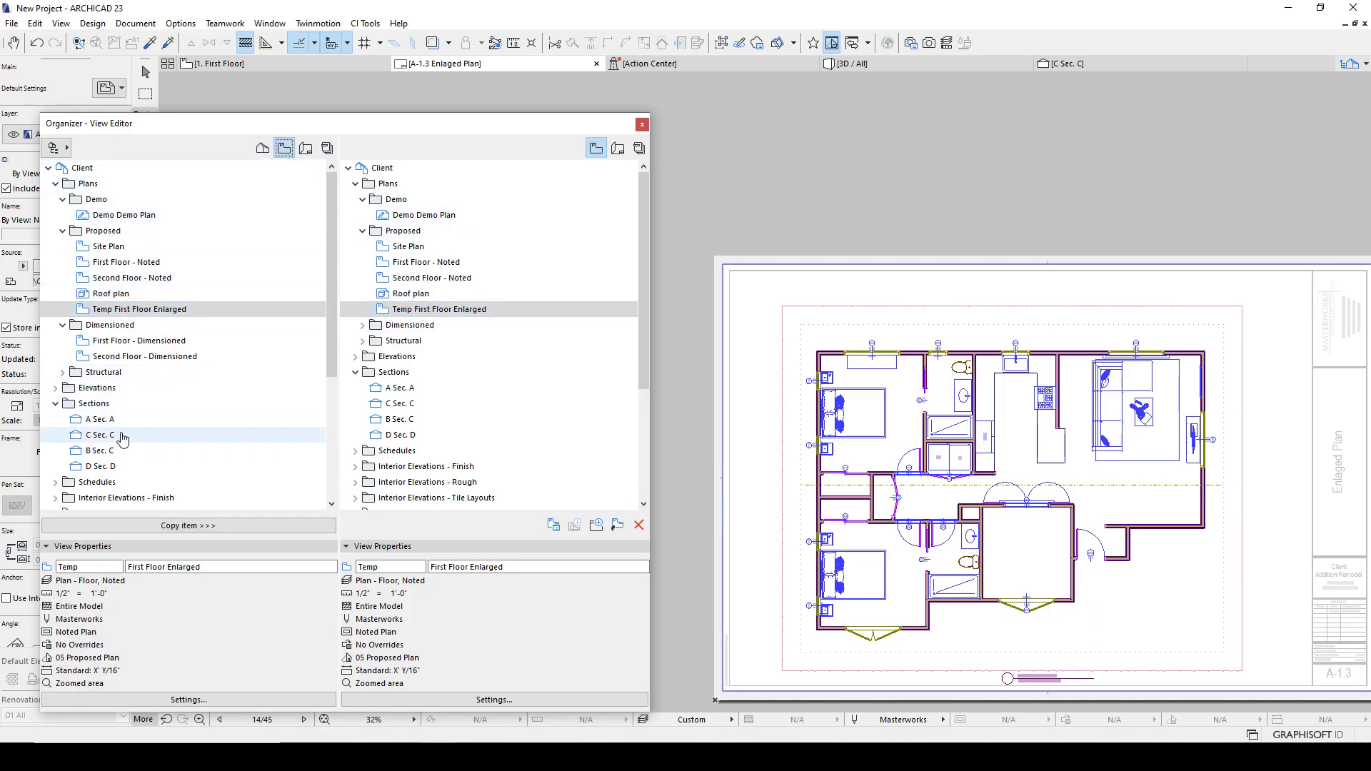
pyautogui.scroll(-5, 124, 439)
pyautogui.scroll(5, 127, 450)
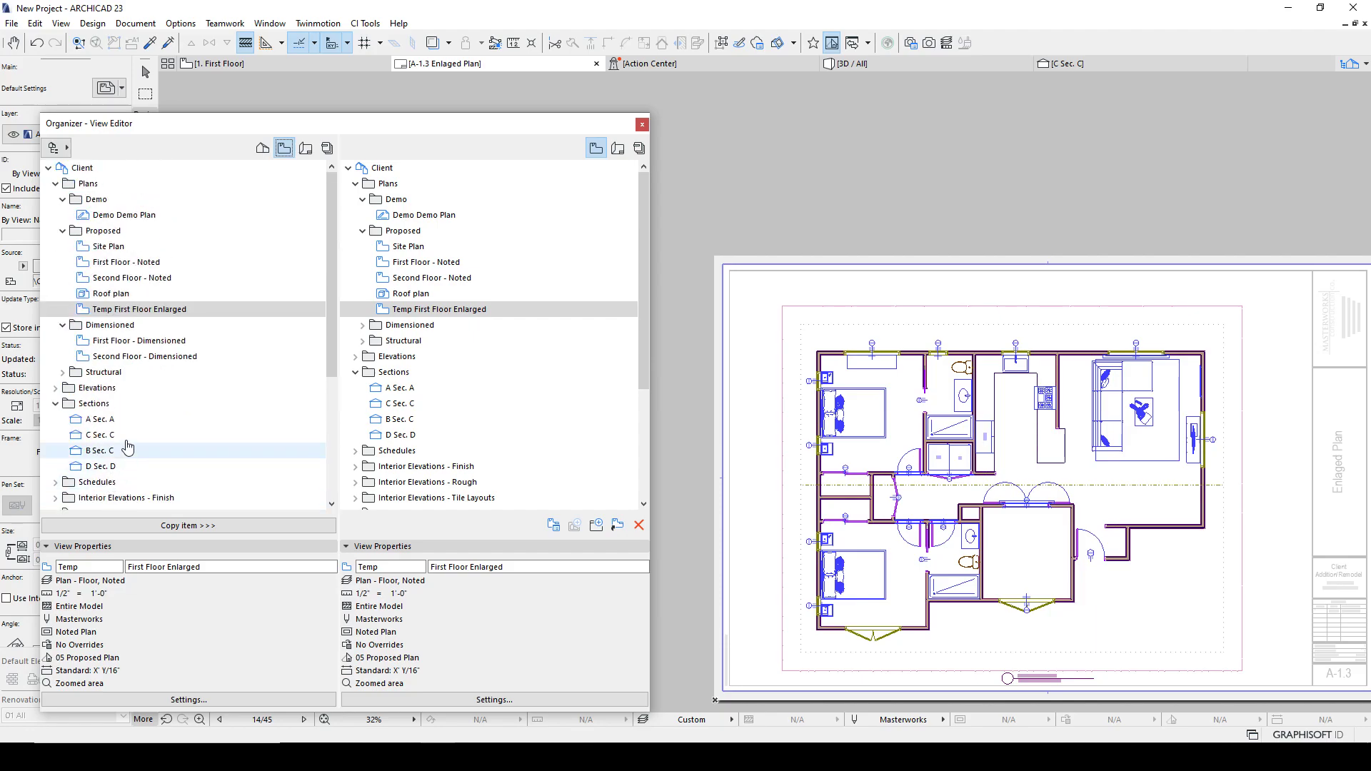
# Return to the Layout Book and check the settings of the Temp First Floor Enlarged drawing on A-1.3 without changing them.
pyautogui.click(618, 150)
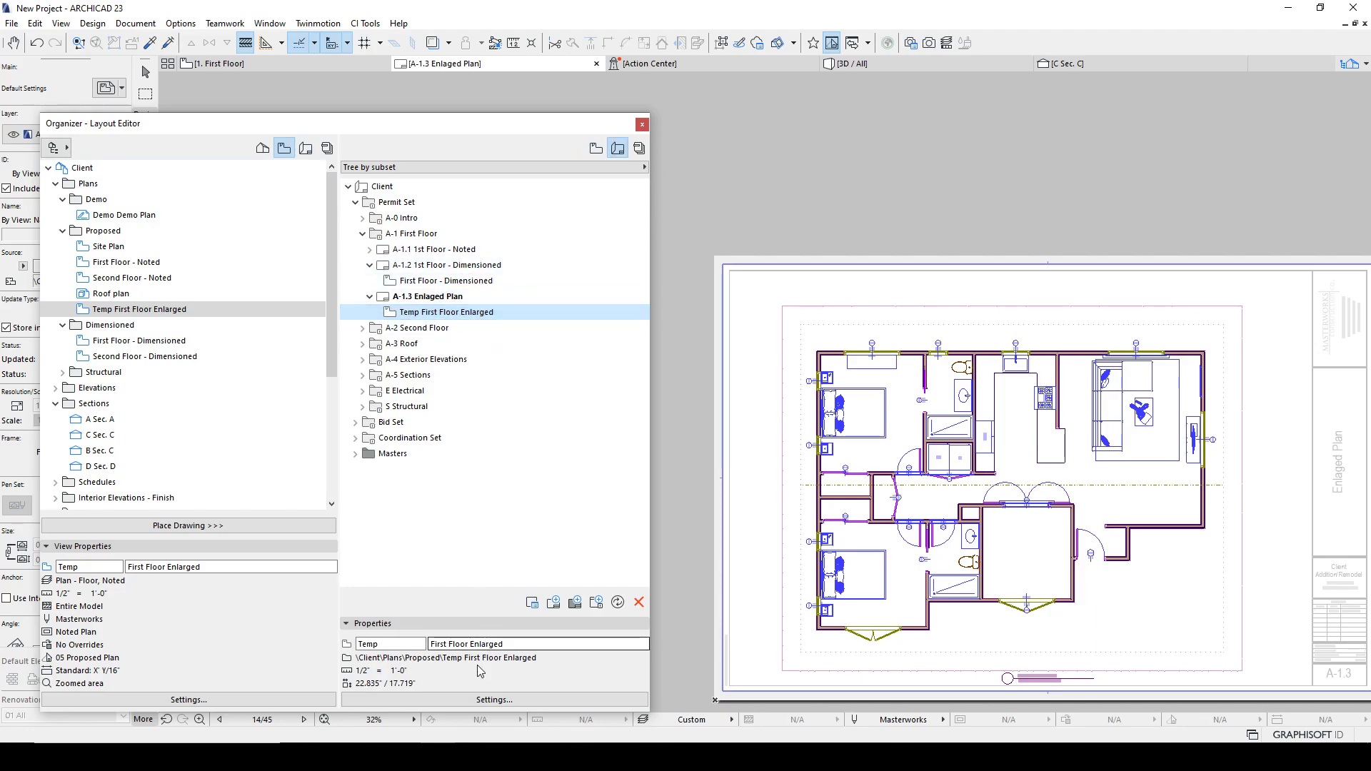
pyautogui.click(494, 699)
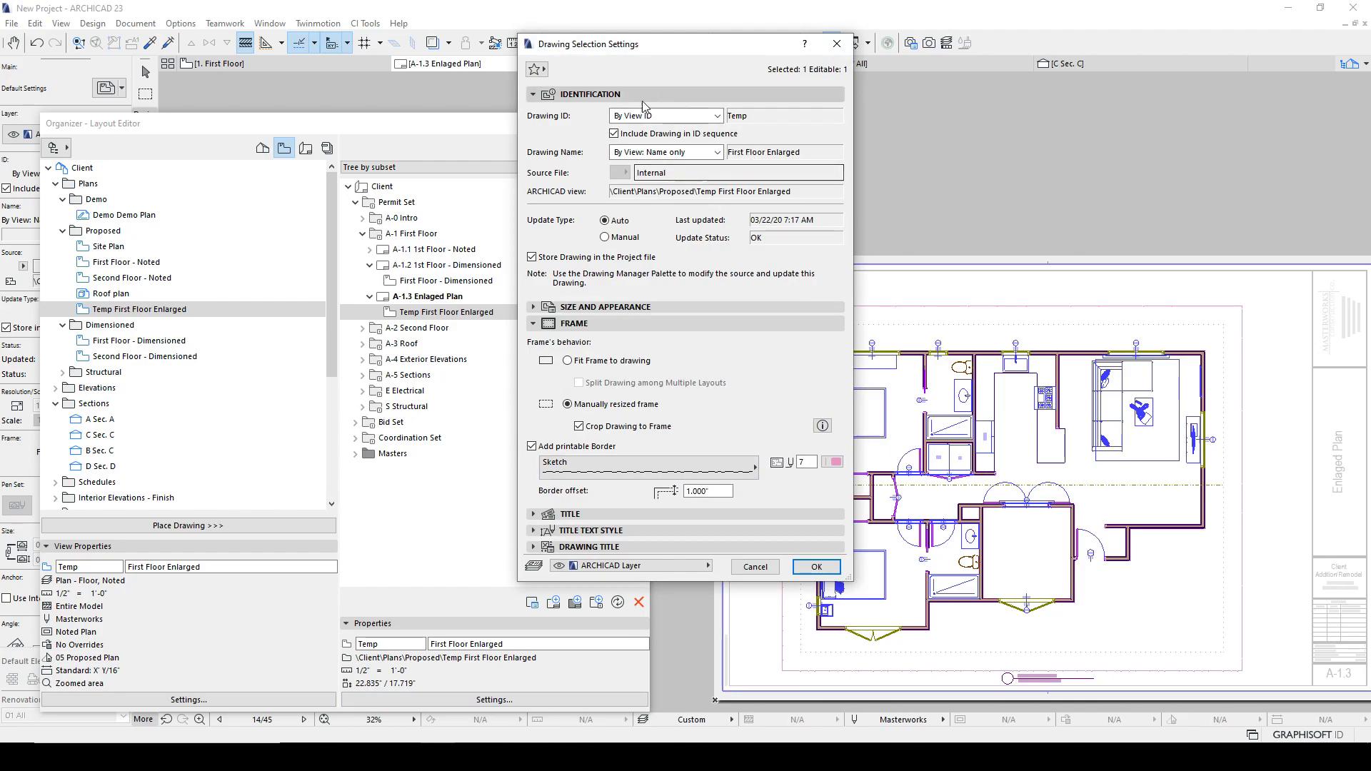
pyautogui.click(755, 566)
pyautogui.click(494, 316)
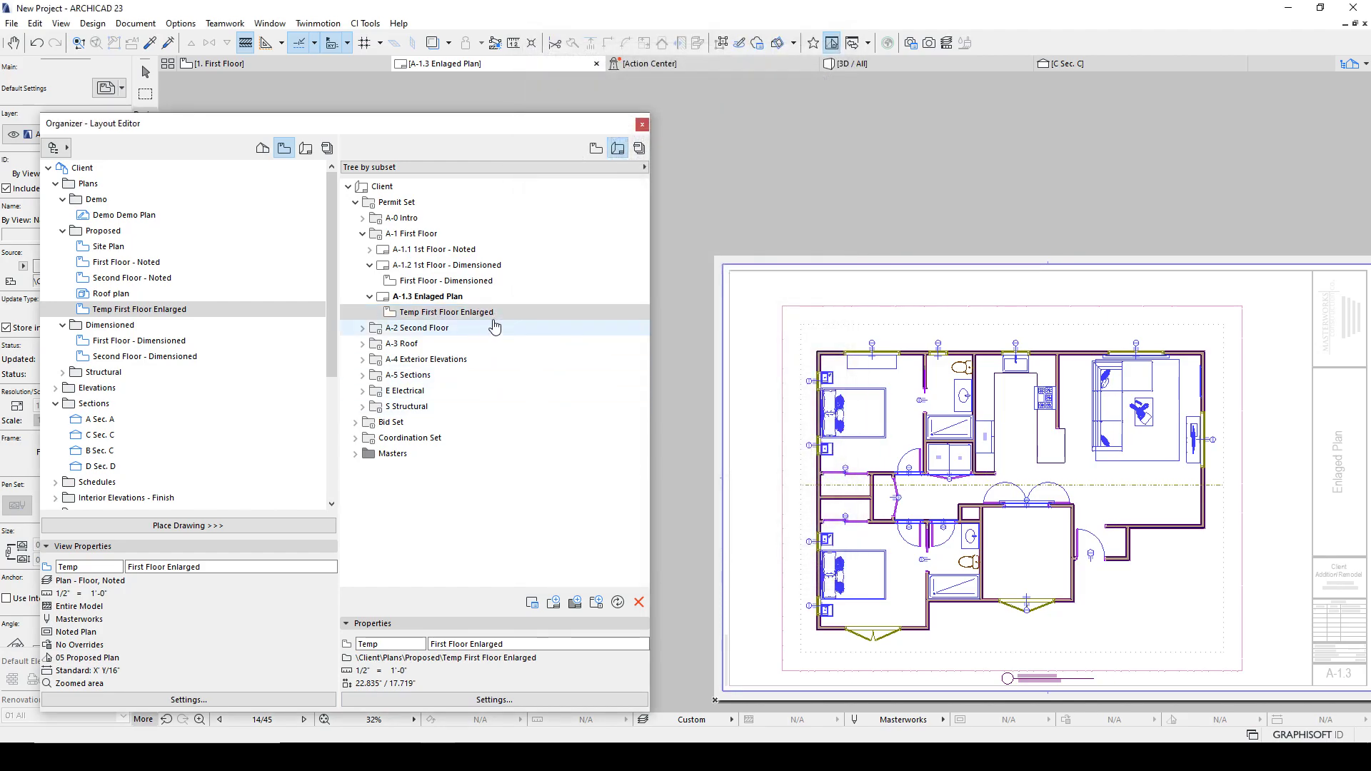
# Place the Temp First Floor Enlarged view a second time on layout A-1.3.
pyautogui.moveTo(404, 312)
pyautogui.mouseDown()
pyautogui.moveTo(177, 309)
pyautogui.moveTo(432, 340)
pyautogui.moveTo(424, 321)
pyautogui.mouseUp()
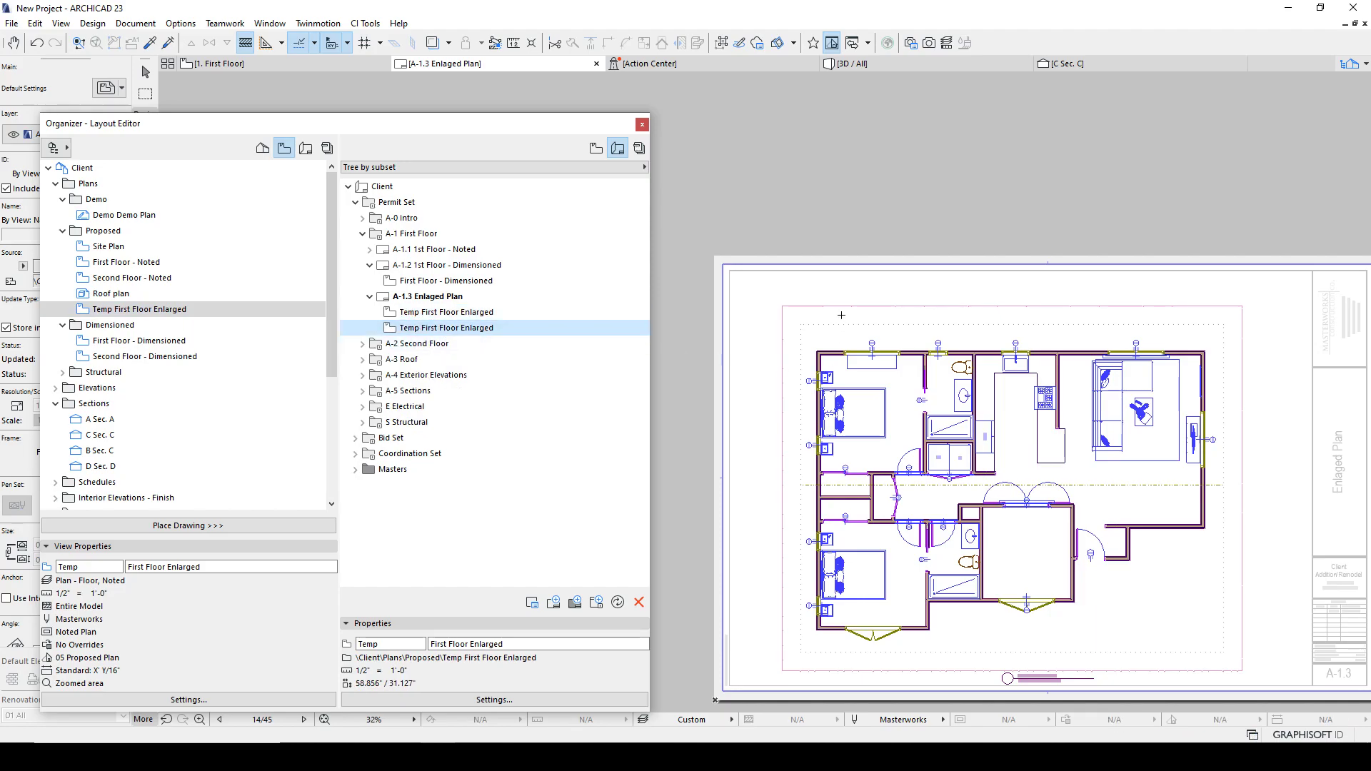
pyautogui.press('Escape')
pyautogui.scroll(-3, 843, 334)
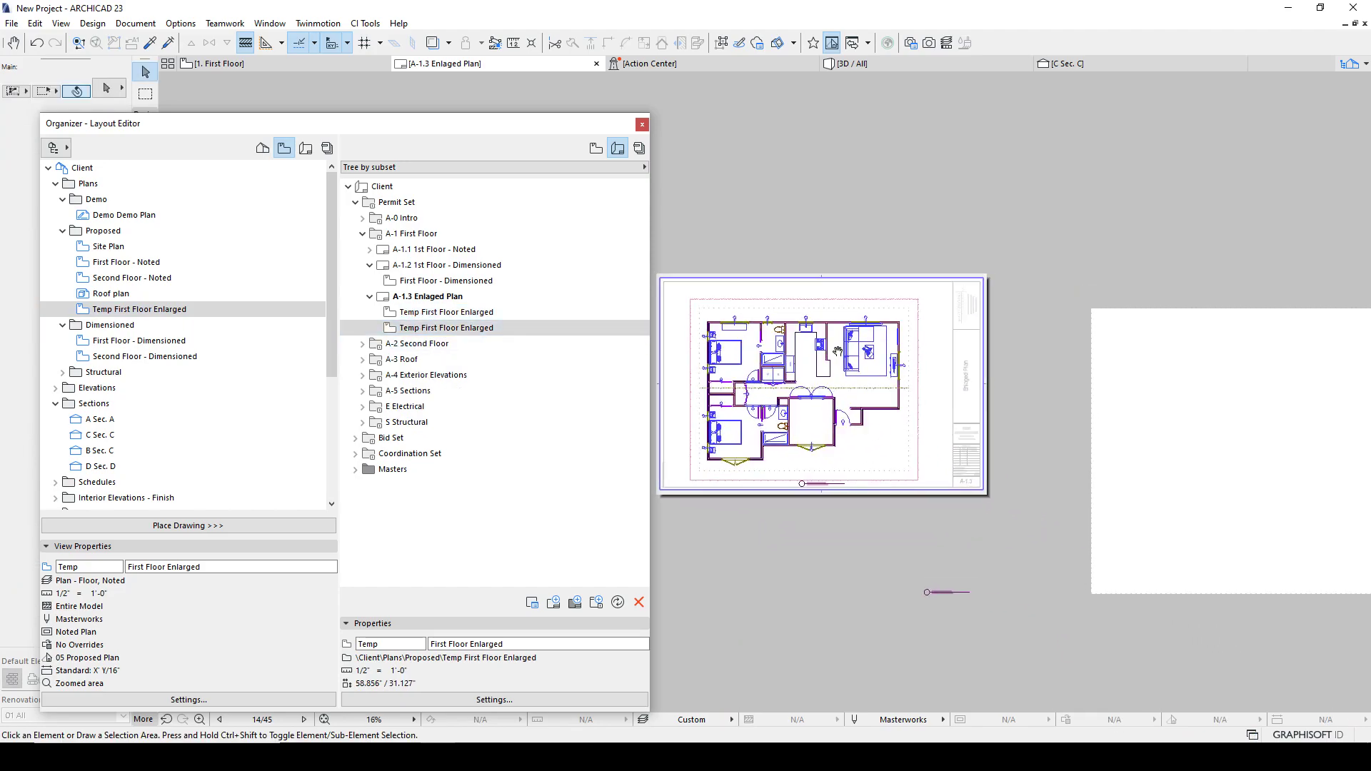
# Crop the second drawing's frame around the floor plan to about 19.4 by 23.9 inches.
pyautogui.click(875, 357)
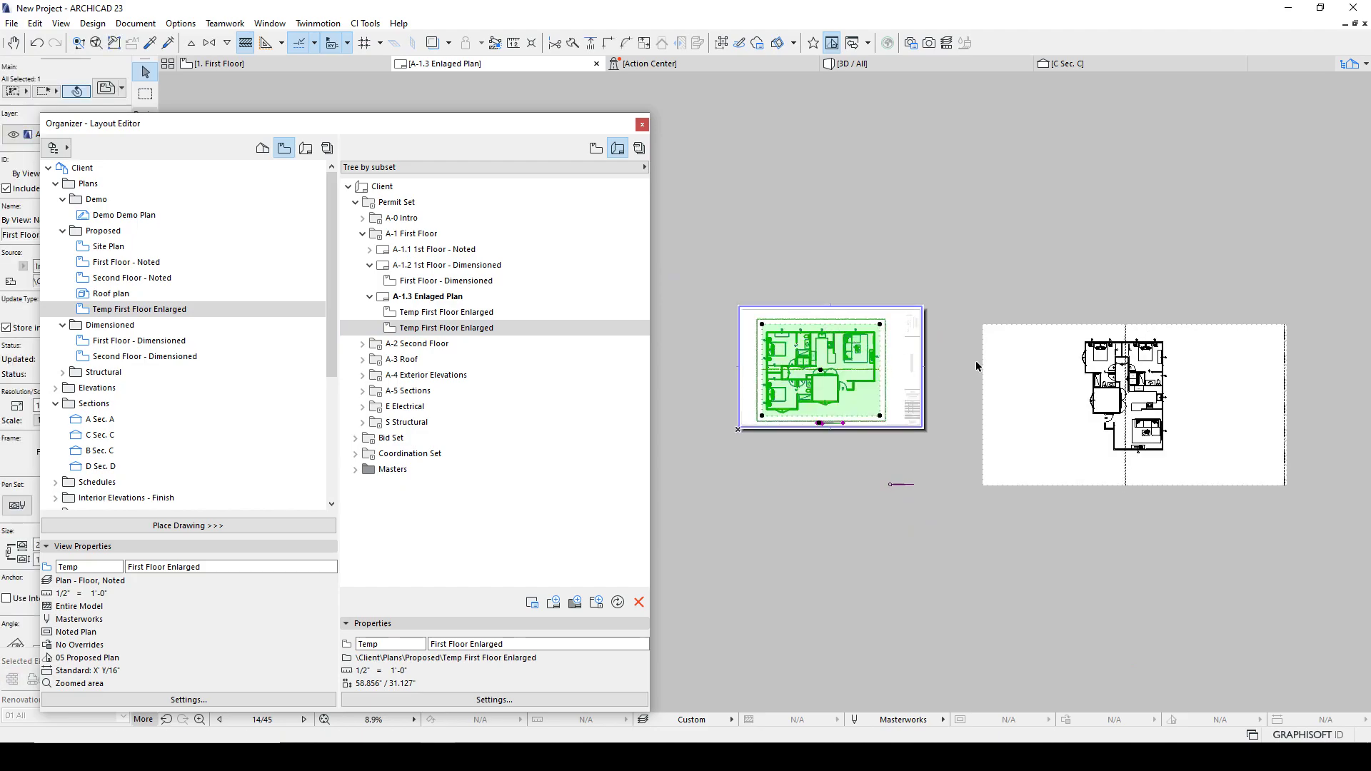
pyautogui.click(1034, 373)
pyautogui.moveTo(982, 380)
pyautogui.mouseDown()
pyautogui.moveTo(1107, 386)
pyautogui.moveTo(1073, 380)
pyautogui.mouseUp()
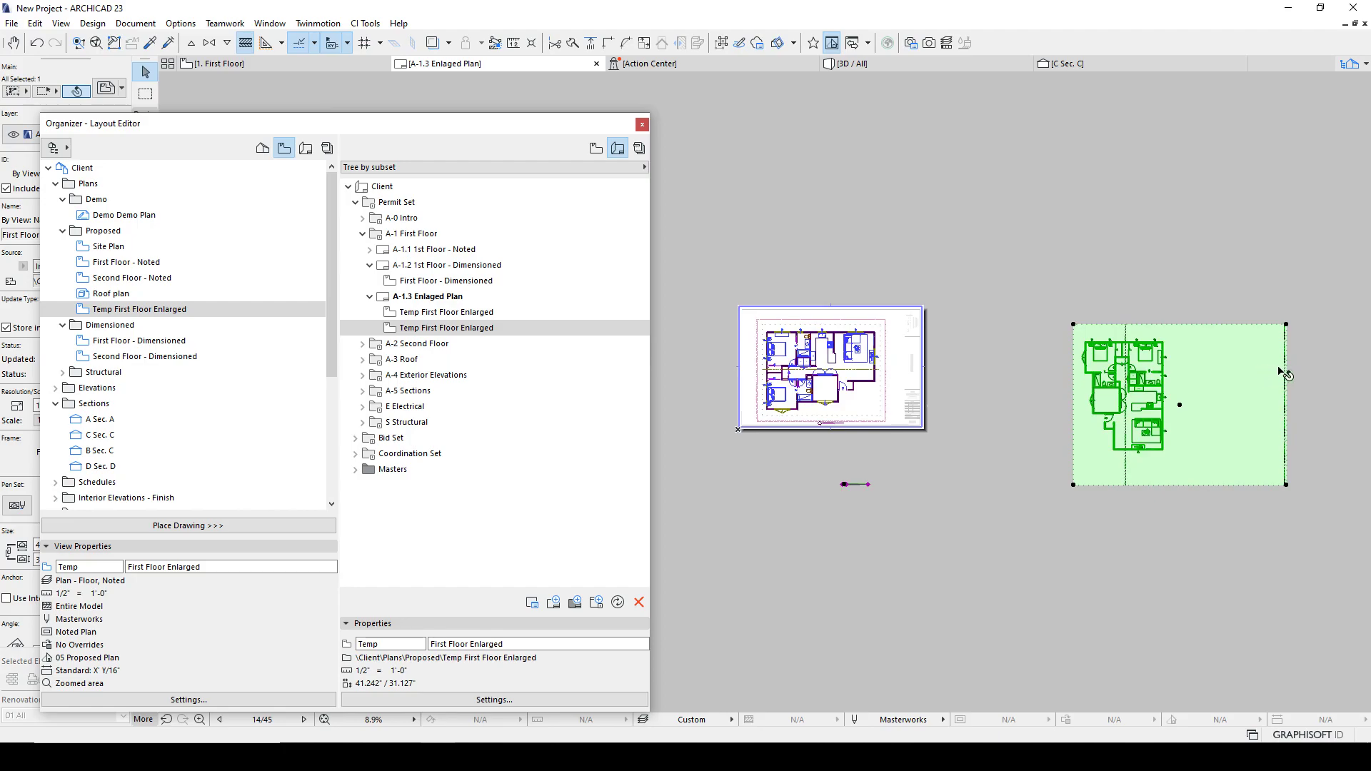
pyautogui.moveTo(1289, 373); pyautogui.dragTo(1172, 382)
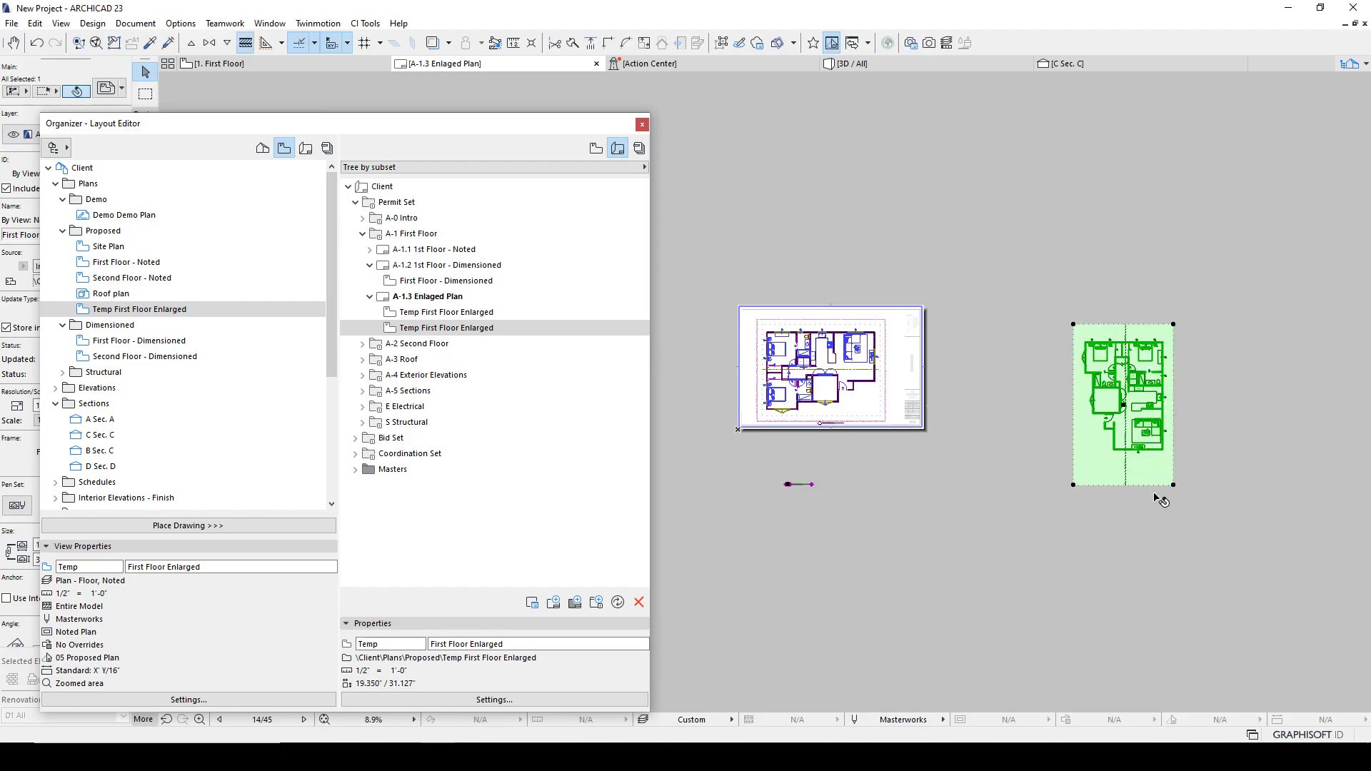
pyautogui.scroll(3, 1157, 493)
pyautogui.moveTo(1151, 484)
pyautogui.mouseDown()
pyautogui.moveTo(1078, 451)
pyautogui.moveTo(1078, 392)
pyautogui.moveTo(1071, 415)
pyautogui.mouseUp()
pyautogui.moveTo(1110, 102); pyautogui.dragTo(1091, 156, button='middle')
pyautogui.click(1085, 134)
pyautogui.click(1082, 158)
# Move the second drawing next to the sheet so it overlaps its lower right corner, and compare it with the original by selecting each.
pyautogui.moveTo(974, 293); pyautogui.dragTo(1292, 336, button='middle')
pyautogui.click(1277, 333)
pyautogui.moveTo(807, 340); pyautogui.dragTo(1082, 368, button='middle')
pyautogui.click(969, 480)
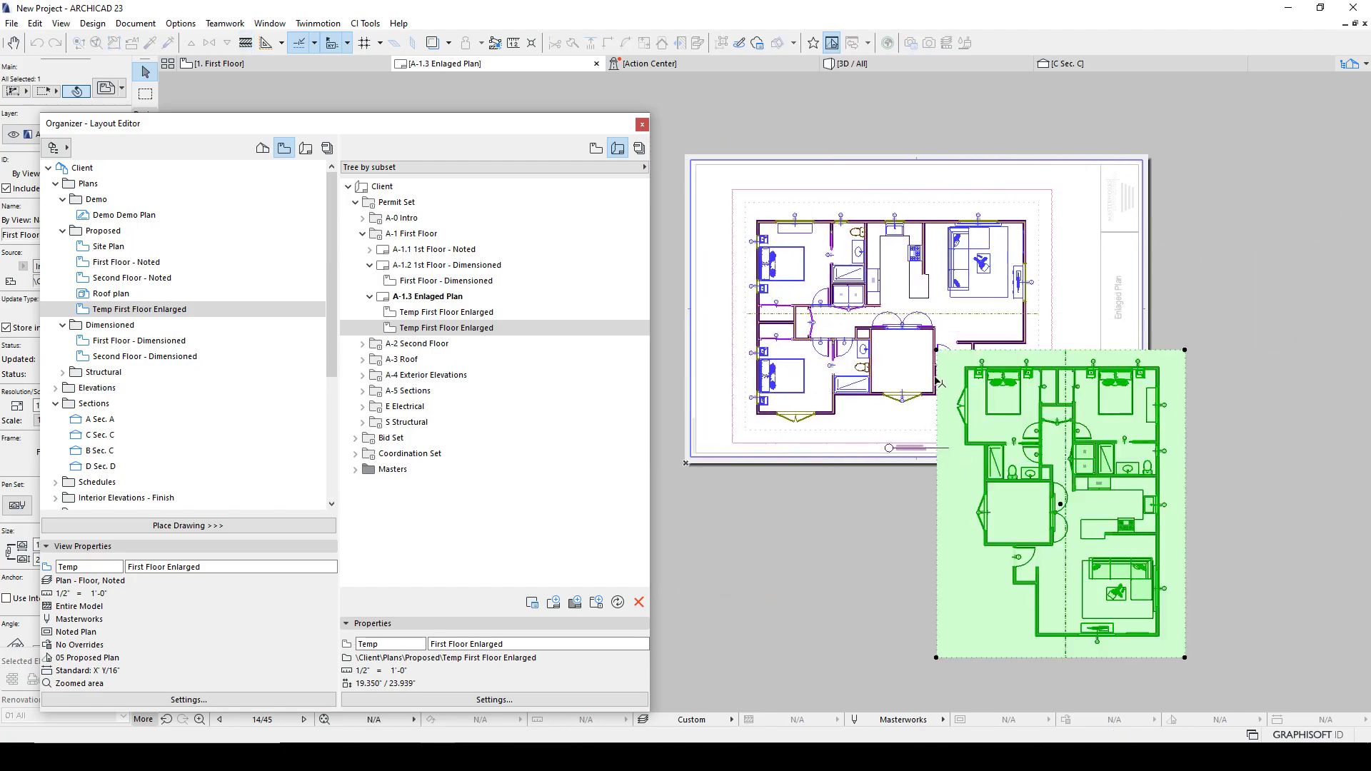
pyautogui.click(919, 284)
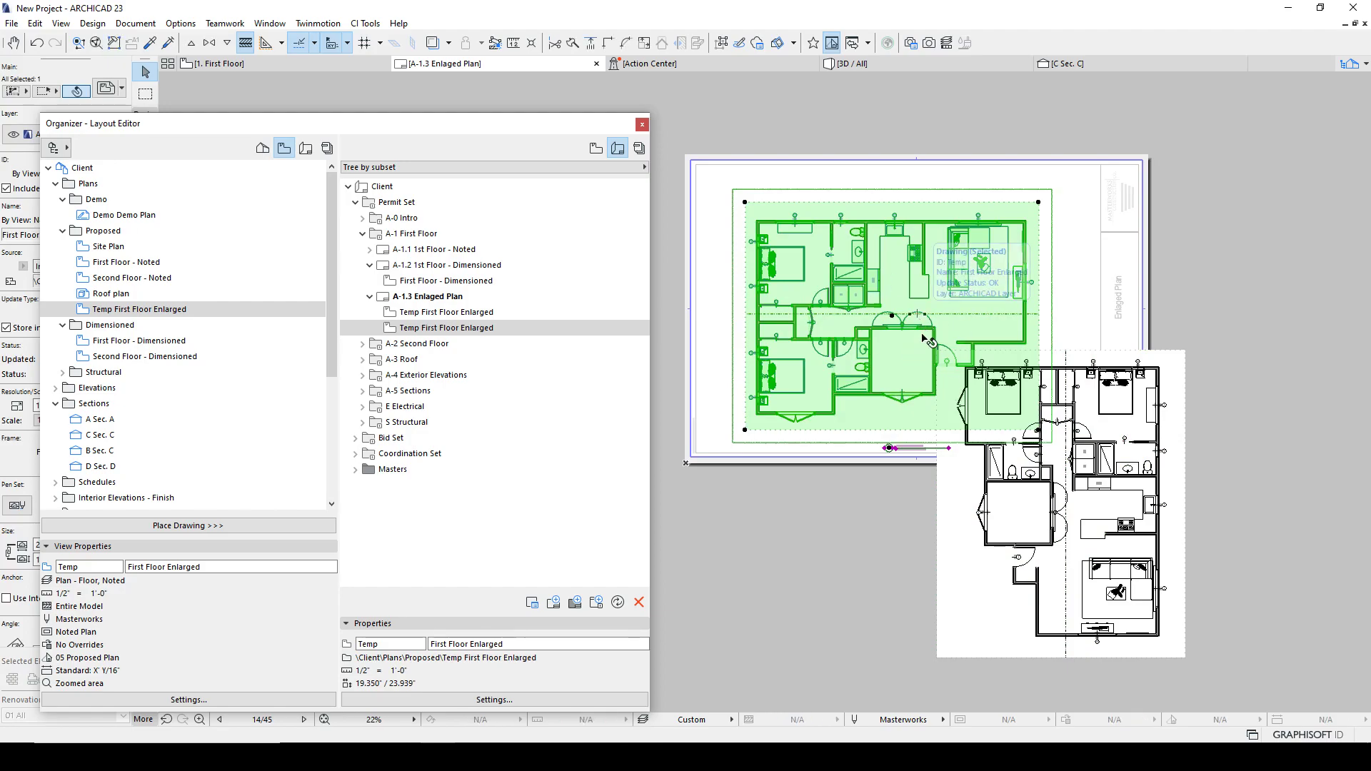
pyautogui.click(1095, 360)
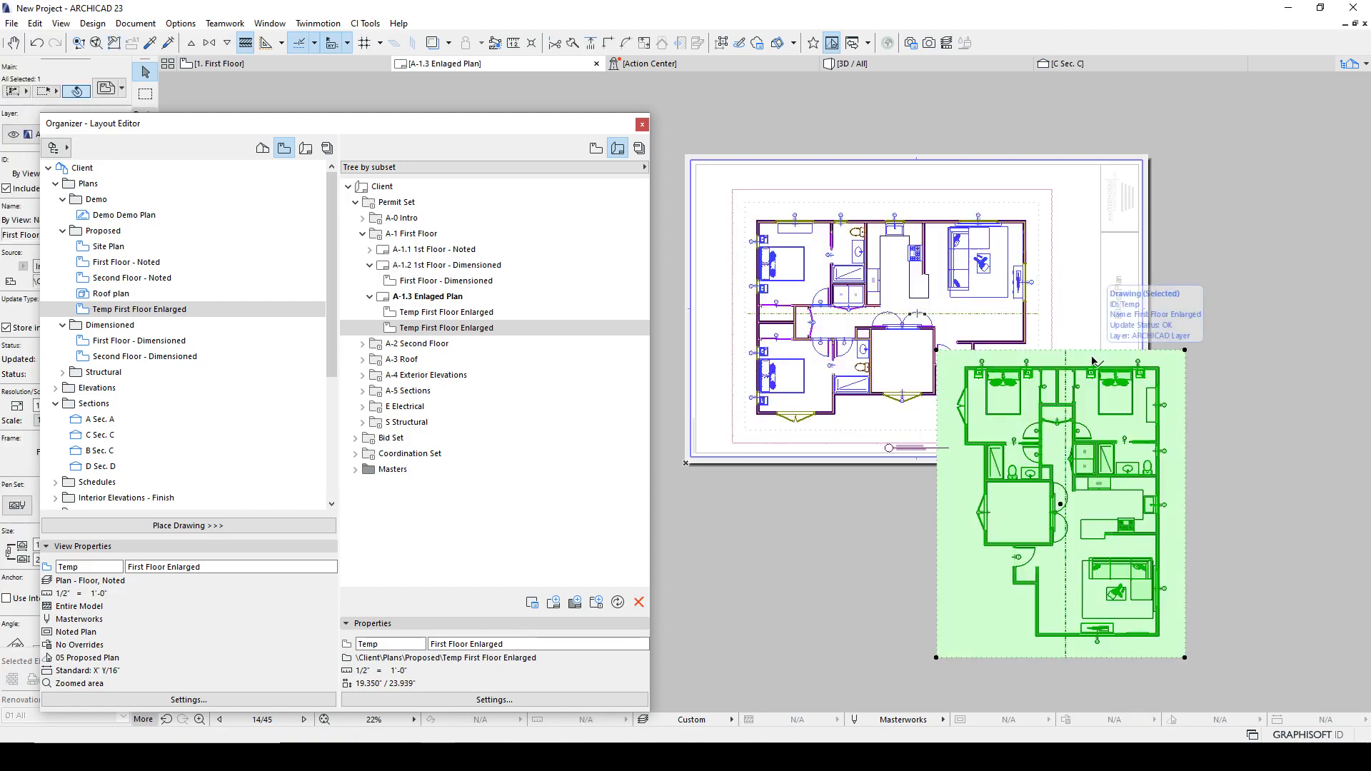
# Compare the two Temp First Floor Enlarged drawings on A-1.3, and transfer the original drawing's settings to the second one.
pyautogui.click(921, 298)
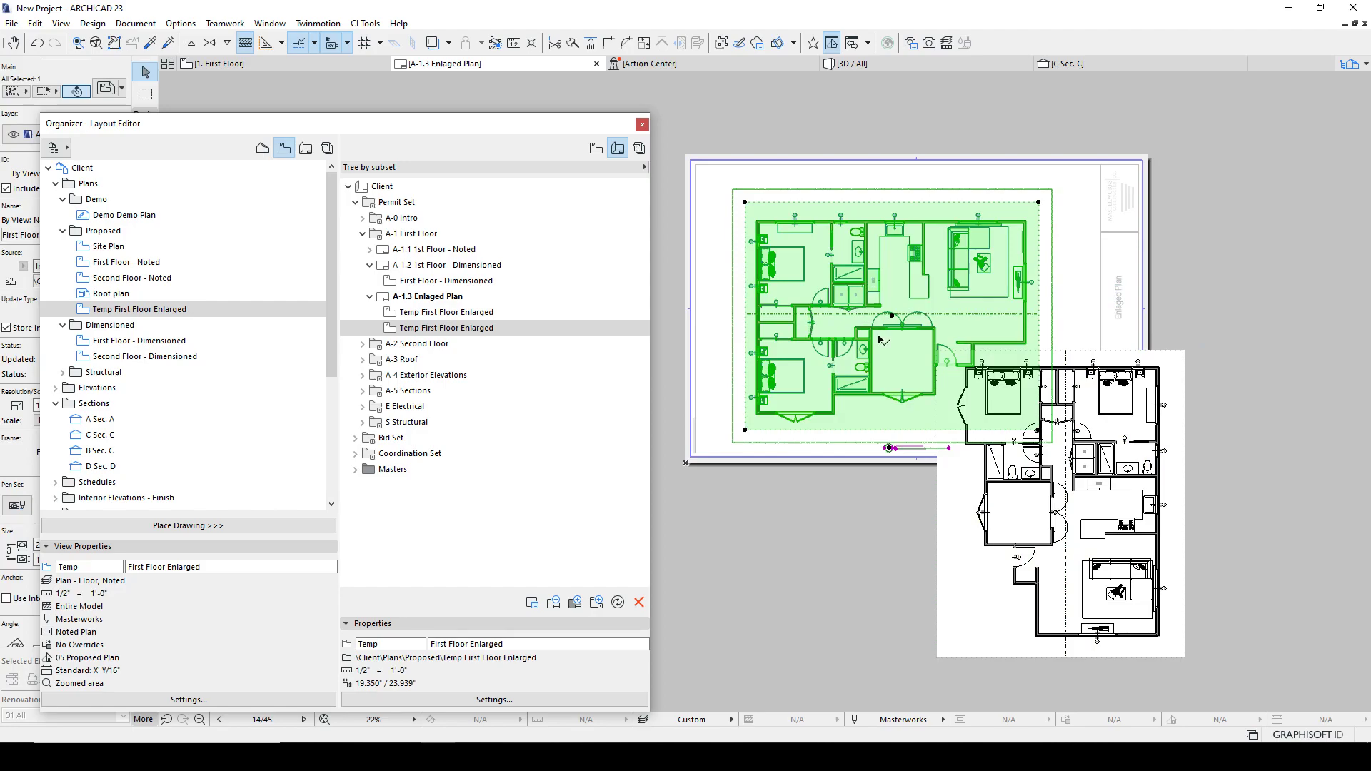
pyautogui.click(955, 400)
pyautogui.click(980, 506)
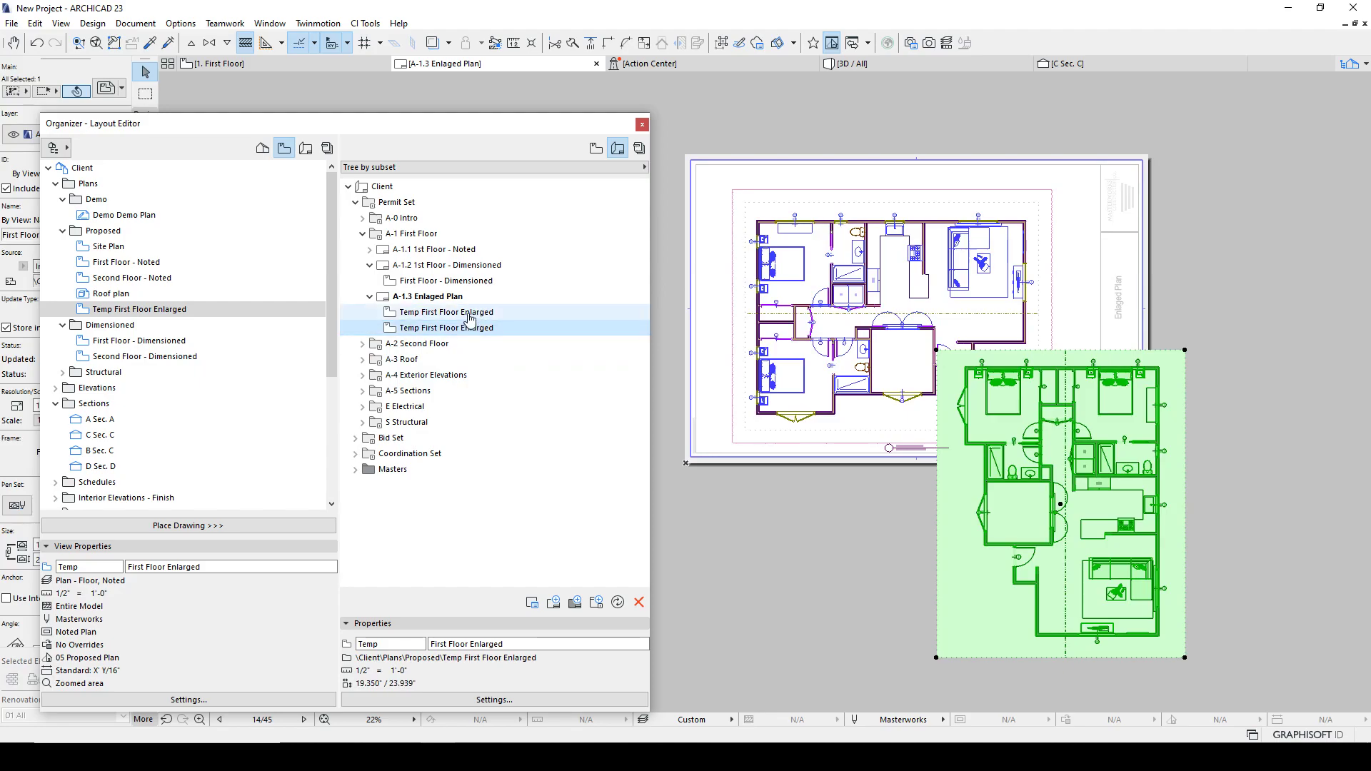
pyautogui.click(412, 312)
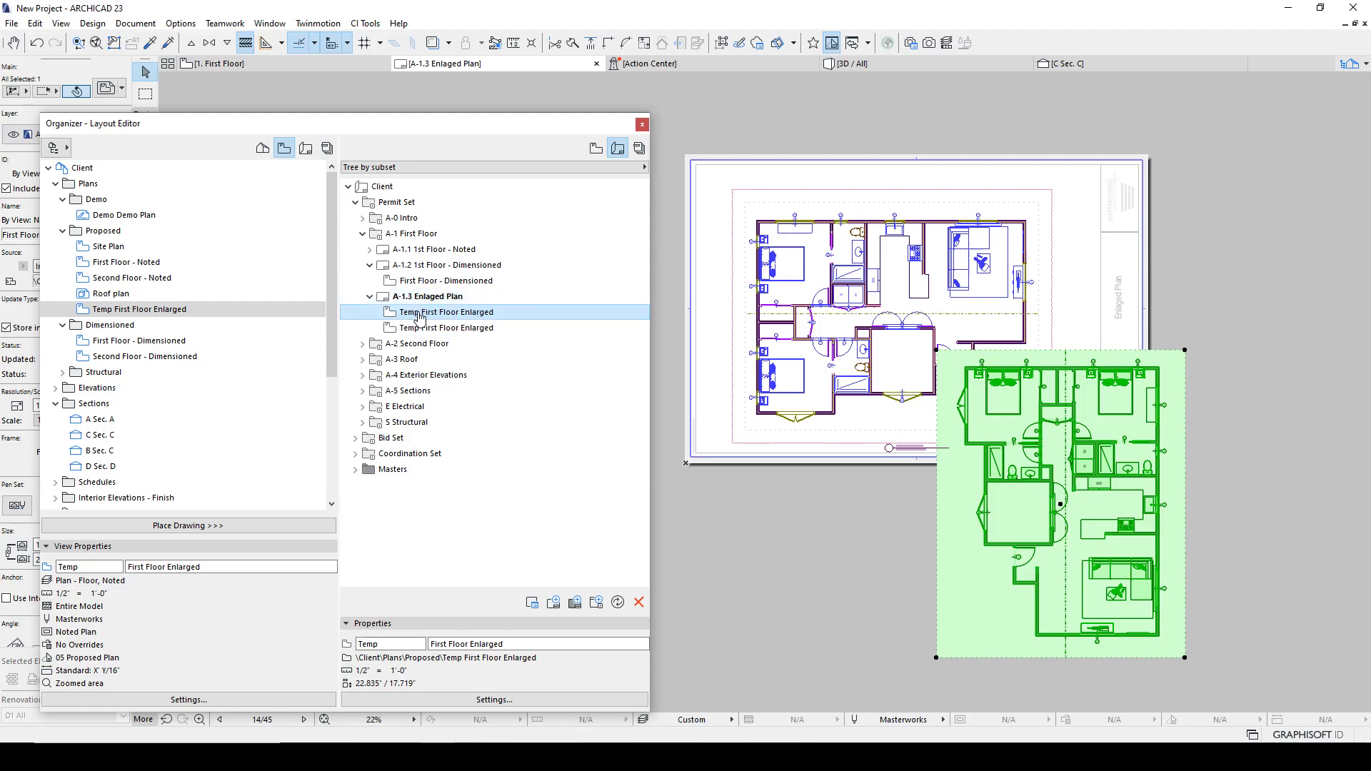
pyautogui.click(821, 208)
pyautogui.click(897, 223)
pyautogui.click(984, 307)
pyautogui.keyDown('alt'); pyautogui.click(1006, 217); pyautogui.keyUp('alt')
pyautogui.keyDown('ctrl'); pyautogui.keyDown('alt'); pyautogui.click(1168, 365); pyautogui.keyUp('alt'); pyautogui.keyUp('ctrl')
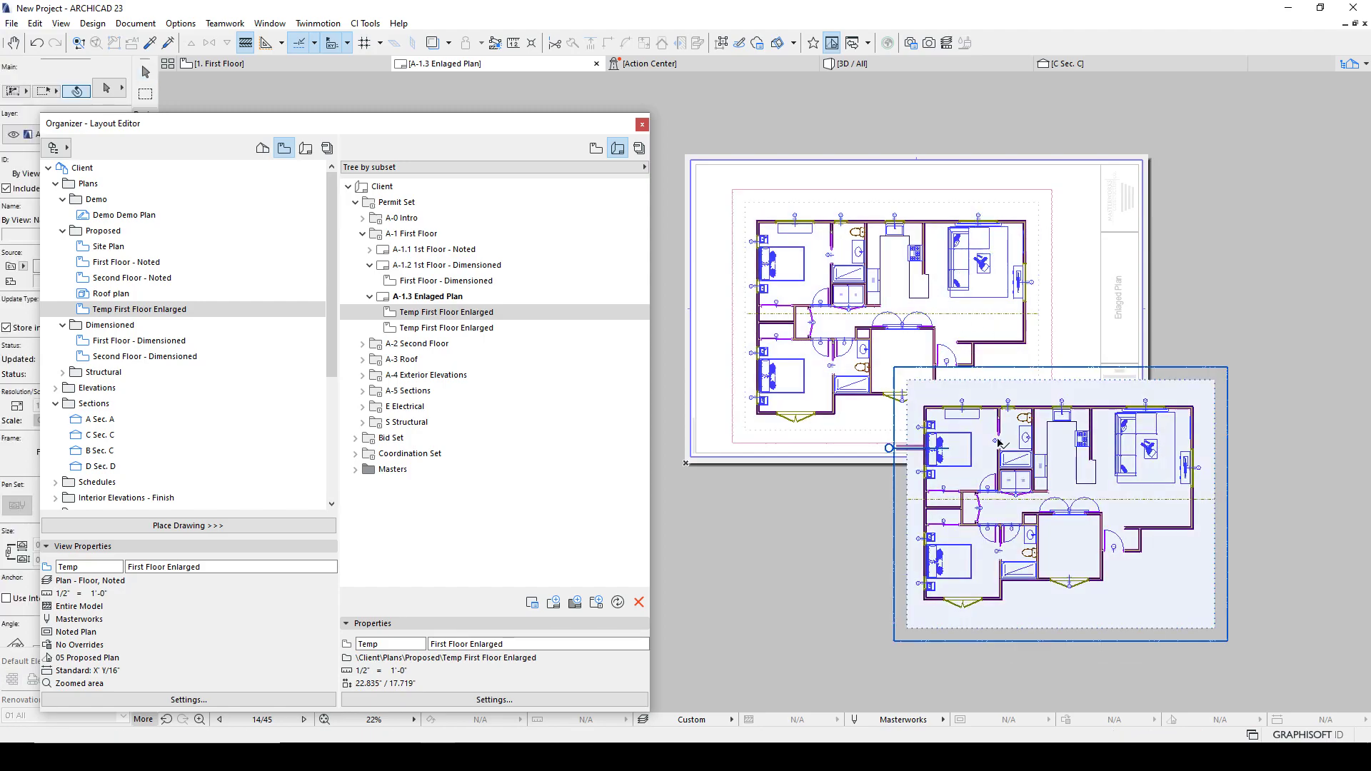
# Rotate the second drawing a quarter turn clockwise about its center.
pyautogui.click(998, 437)
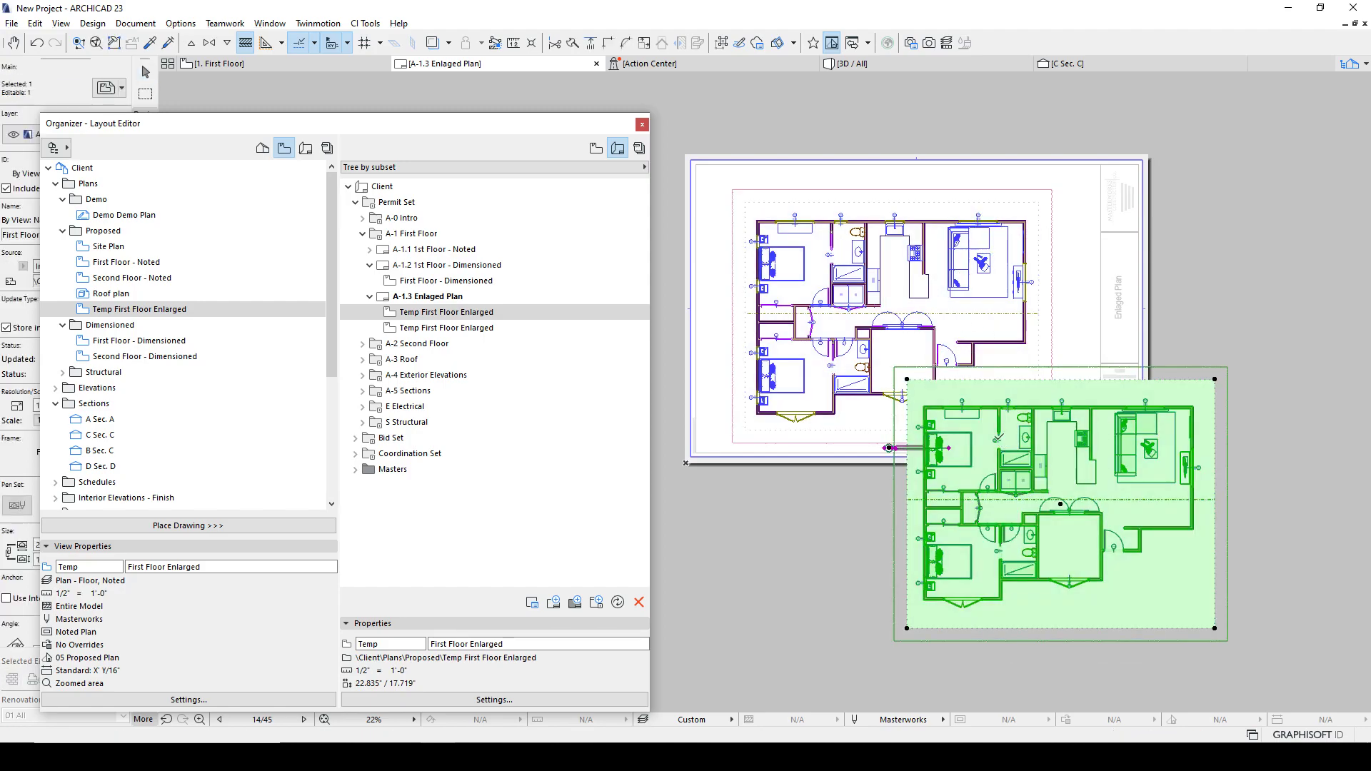
pyautogui.hotkey('ctrl', 'e')
pyautogui.click(1060, 504)
pyautogui.click(1060, 449)
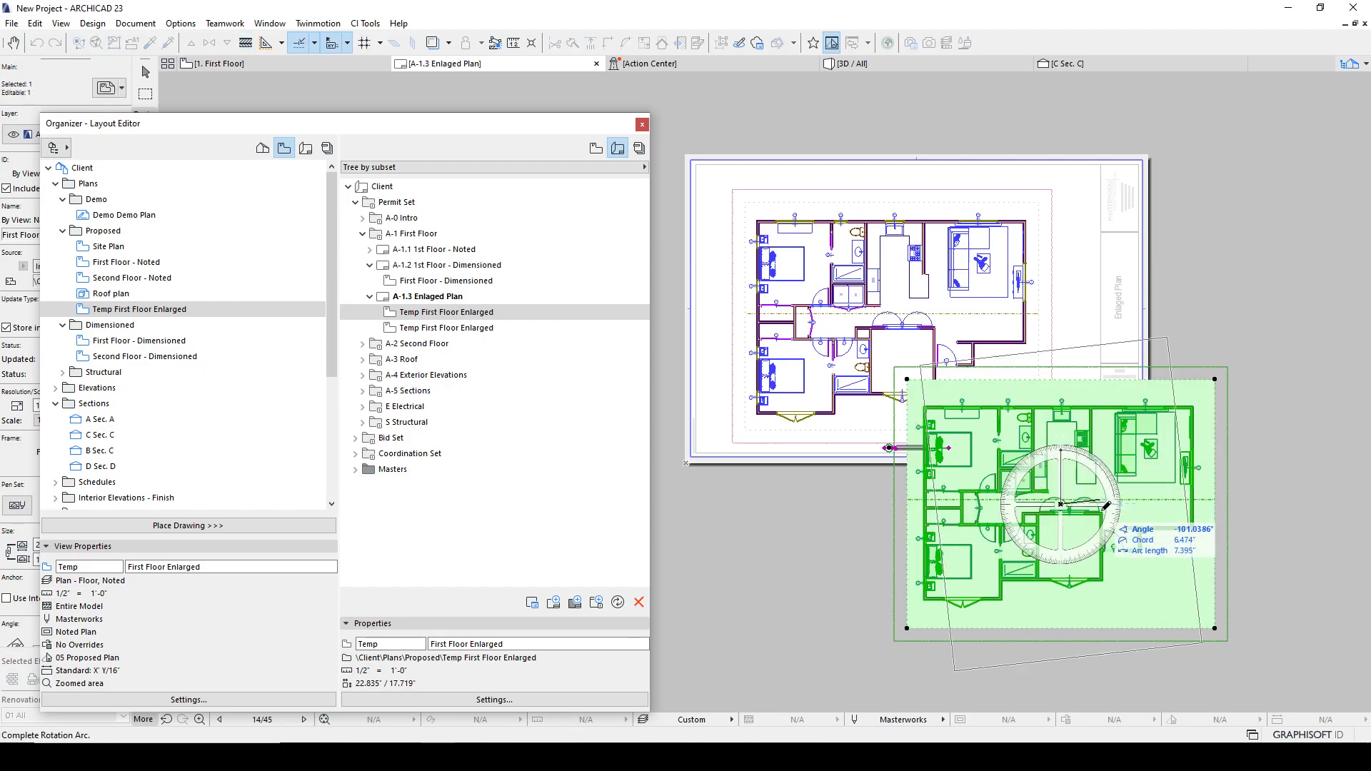
pyautogui.click(1106, 504)
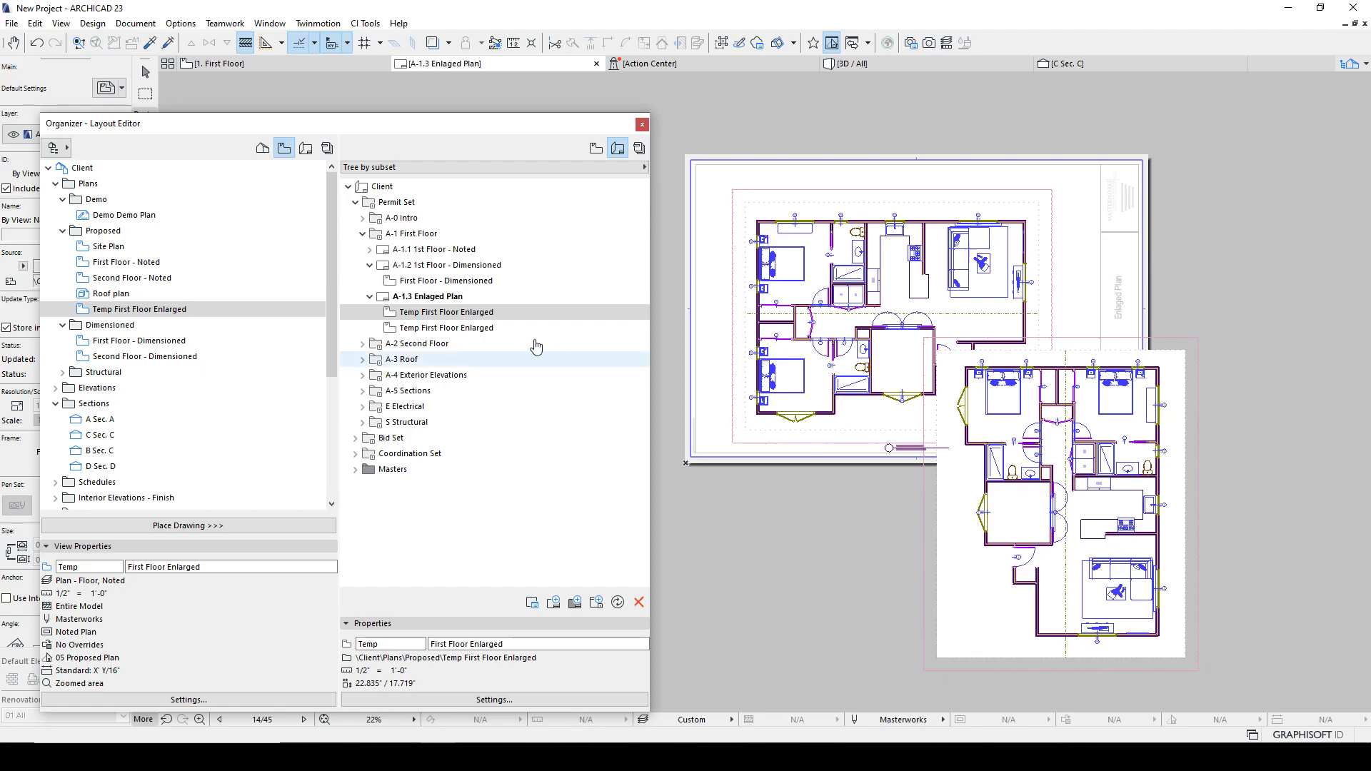
# Rename the first Temp First Floor Enlarged drawing listed under A-1.3 to First Floor Enlarged Rotated.
pyautogui.click(408, 330)
pyautogui.click(414, 314)
pyautogui.click(407, 329)
pyautogui.click(411, 315)
pyautogui.click(407, 330)
pyautogui.click(417, 316)
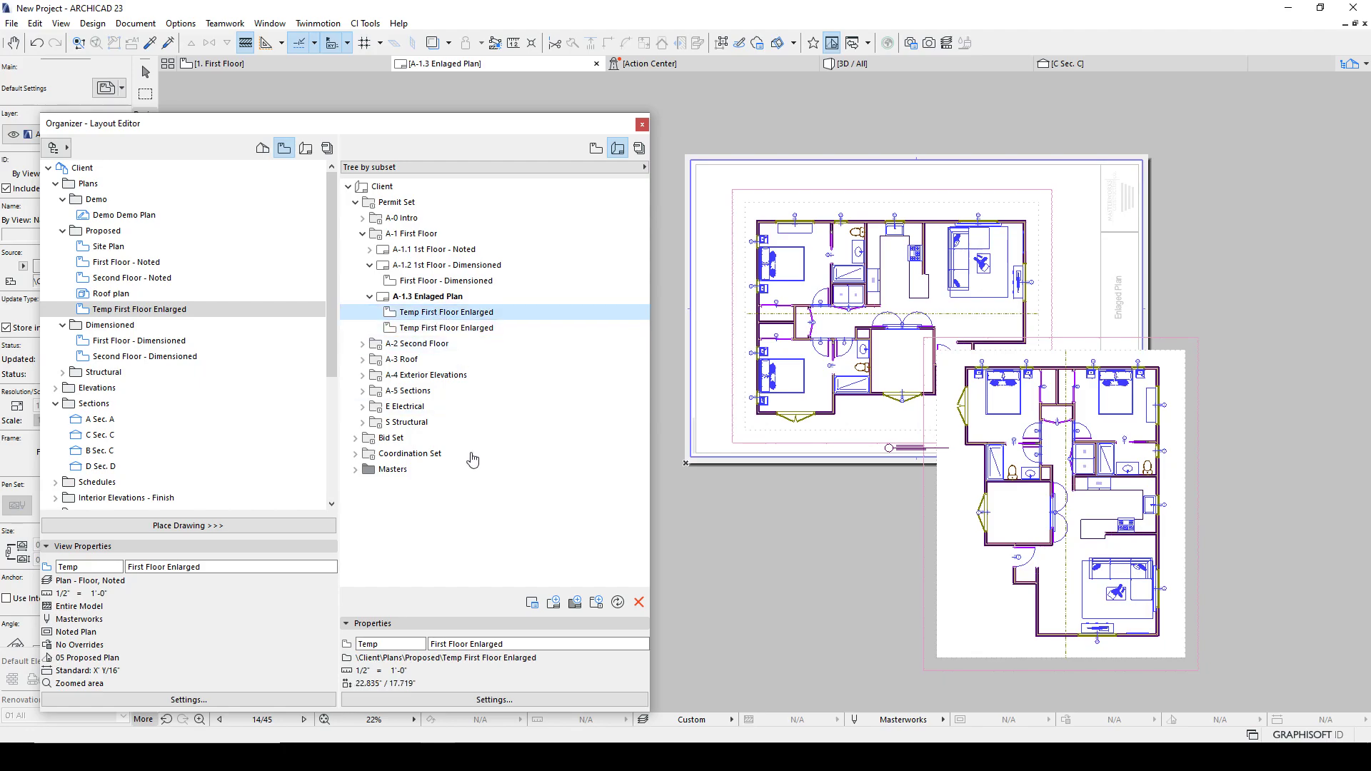
pyautogui.click(524, 643)
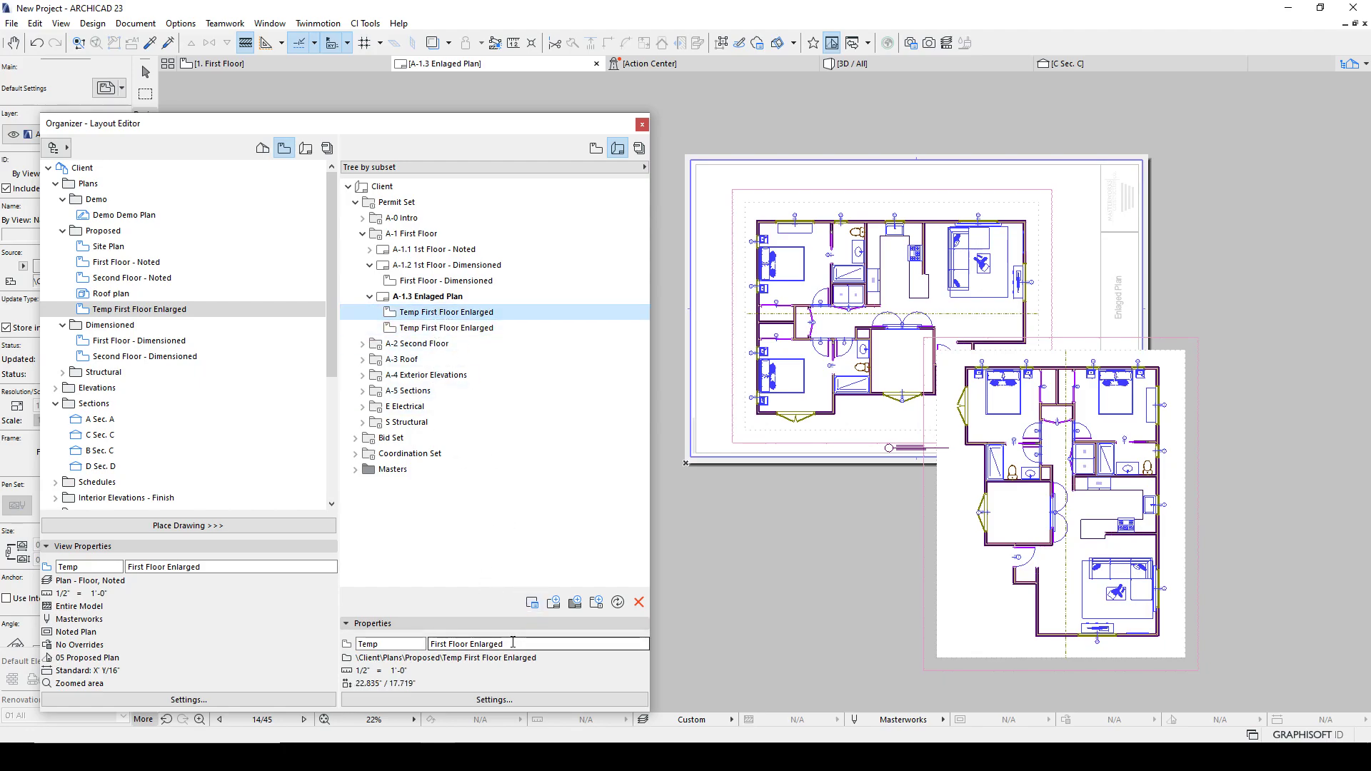
pyautogui.write('Rotated')
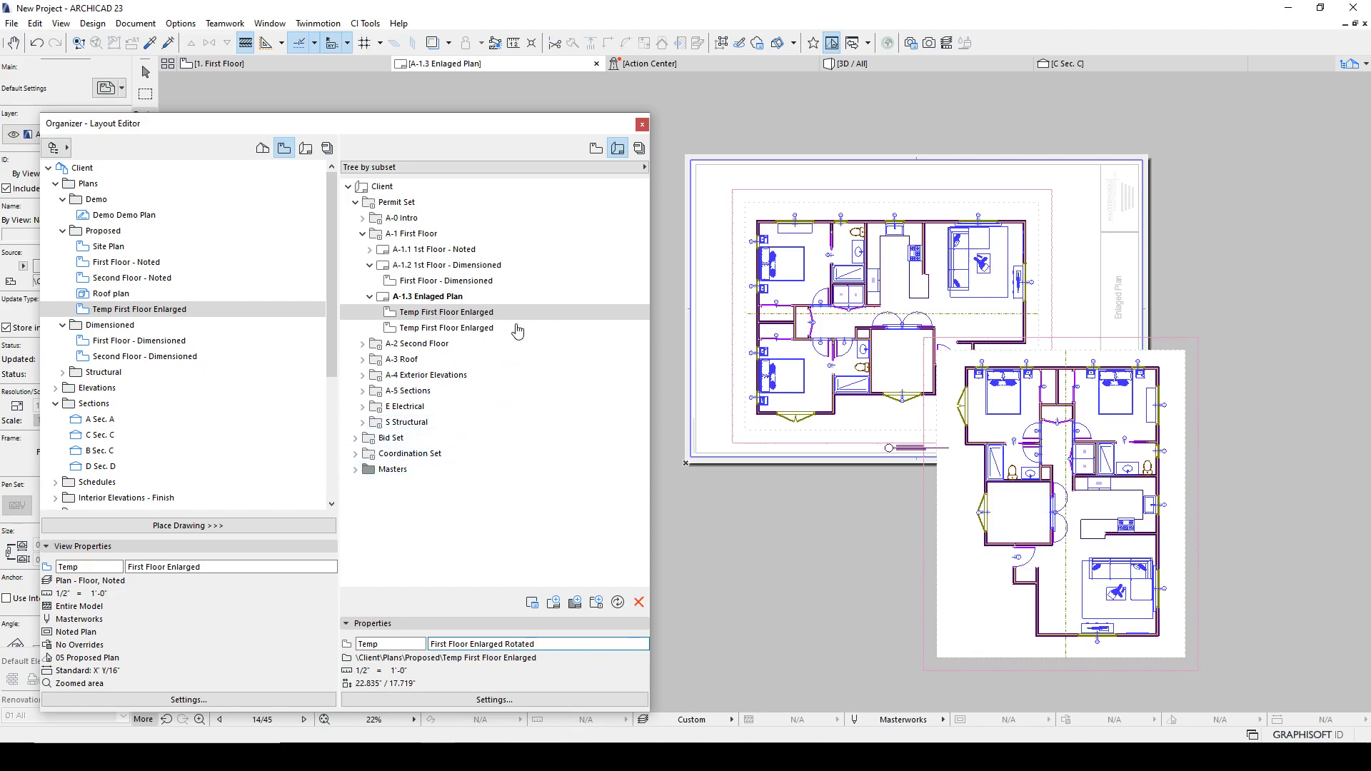
pyautogui.click(493, 328)
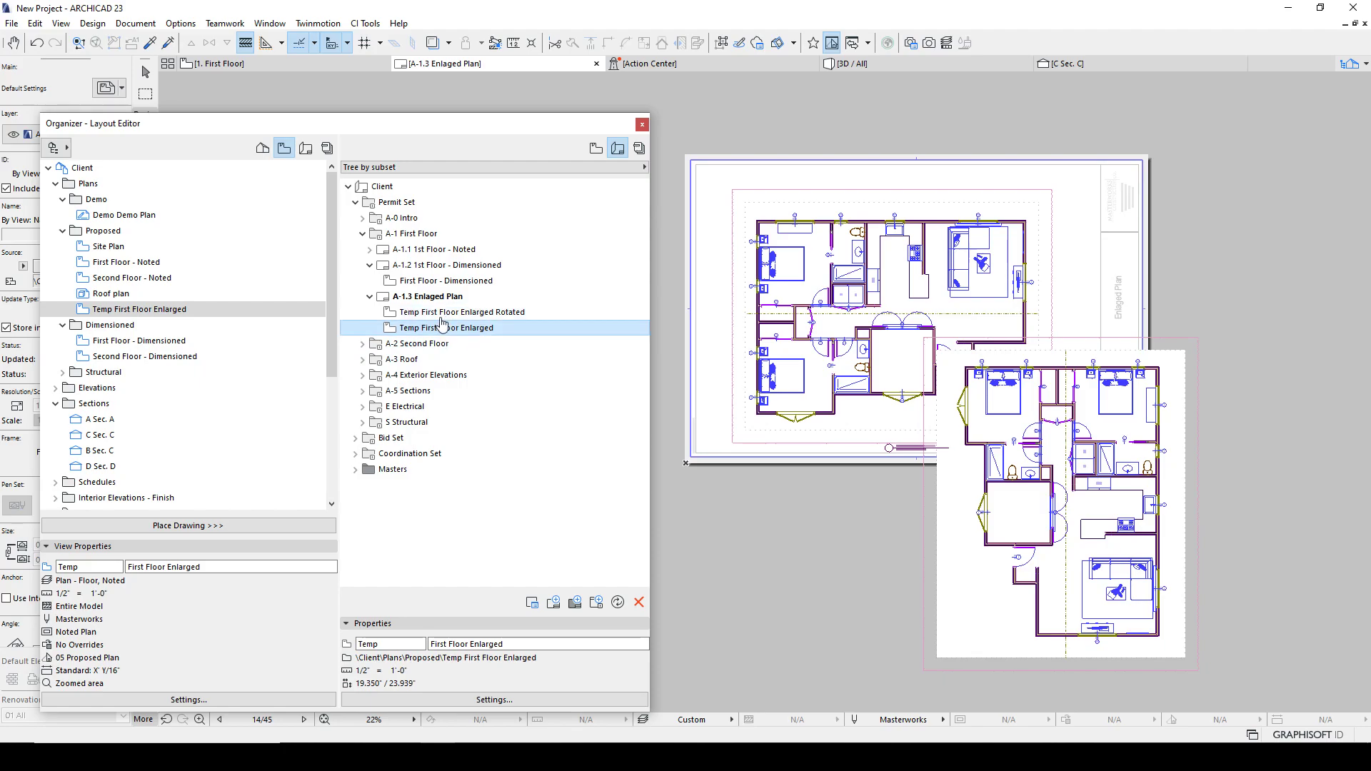
# Check the drawing title beneath the plan, and move the upright second drawing to just below the A-1.3 sheet.
pyautogui.scroll(5, 943, 432)
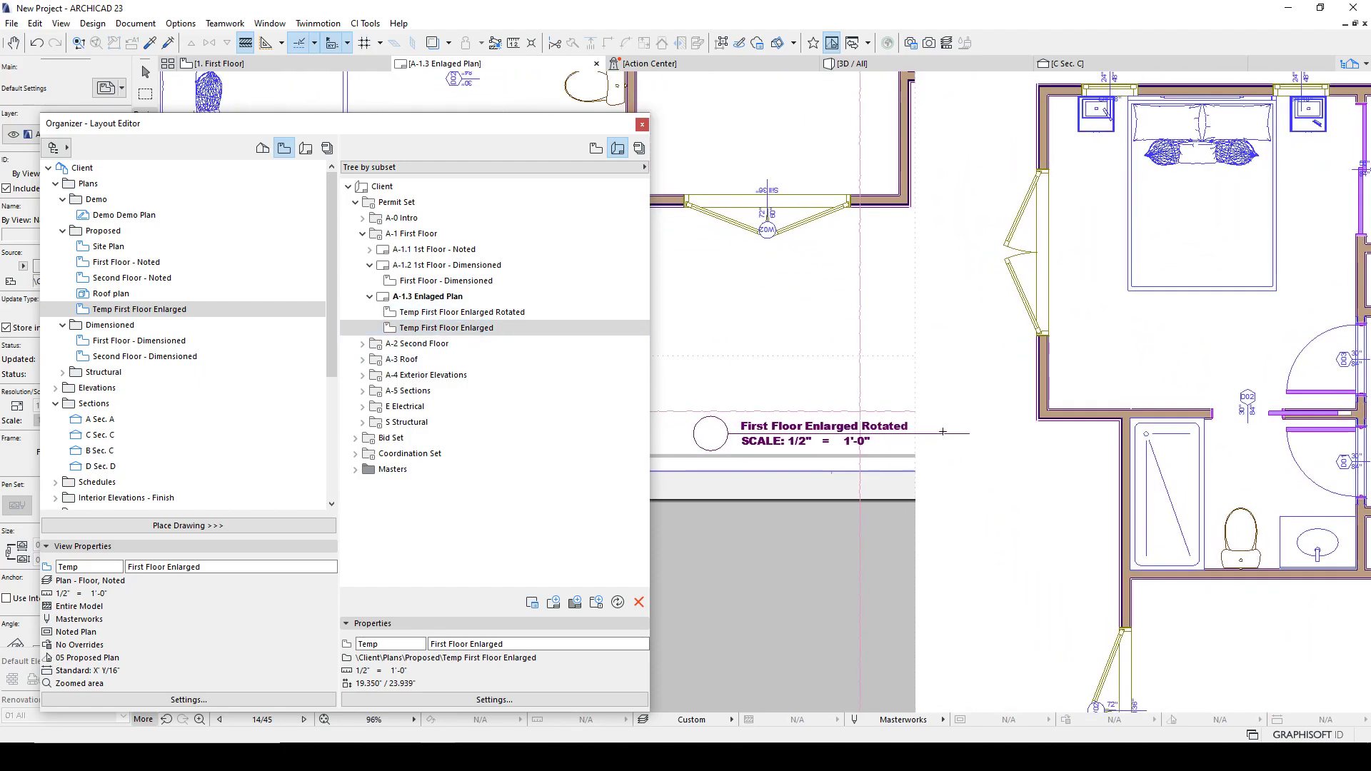
pyautogui.scroll(-5, 881, 432)
pyautogui.click(807, 434)
pyautogui.click(806, 433)
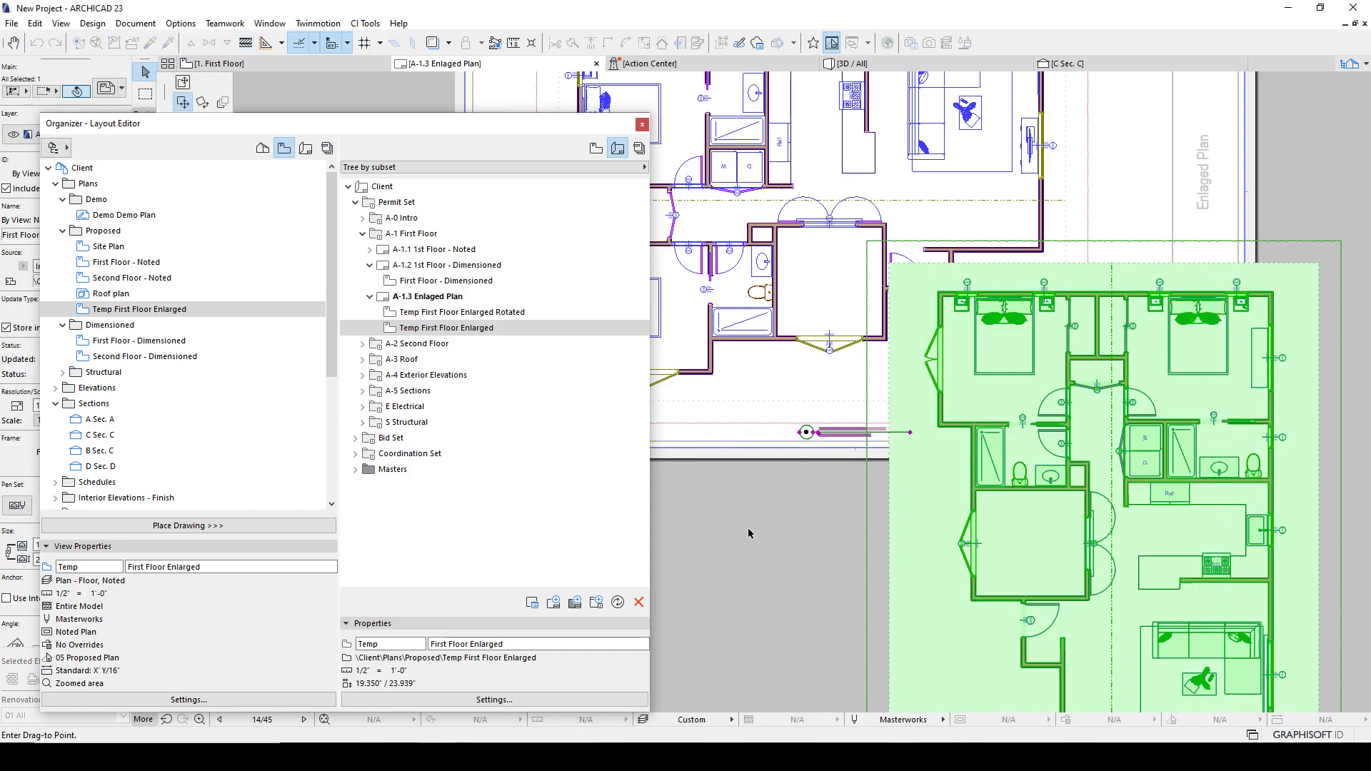
pyautogui.scroll(-3, 757, 546)
pyautogui.click(953, 542)
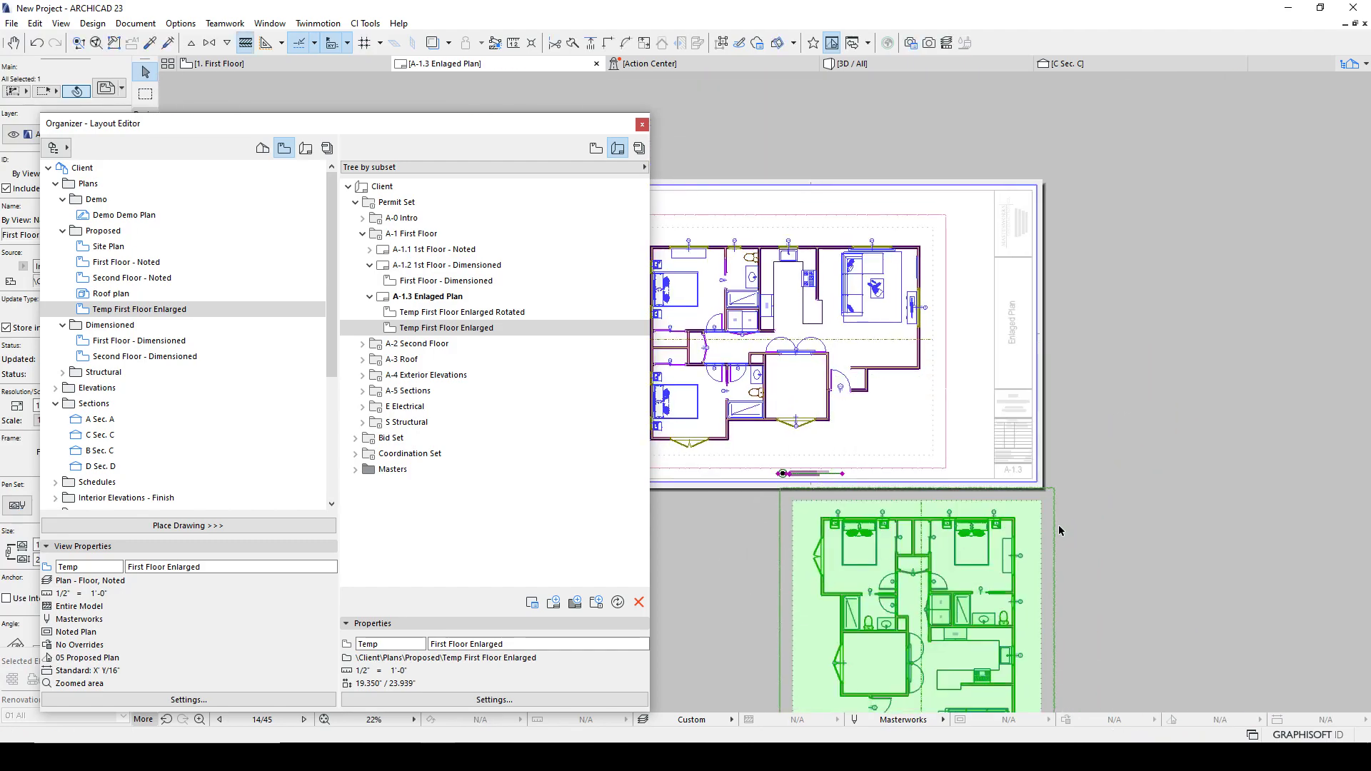
pyautogui.press('Escape')
# Delete both the Temp First Floor Enlarged and Temp First Floor Enlarged Rotated drawings from layout A-1.3.
pyautogui.scroll(5, 971, 526)
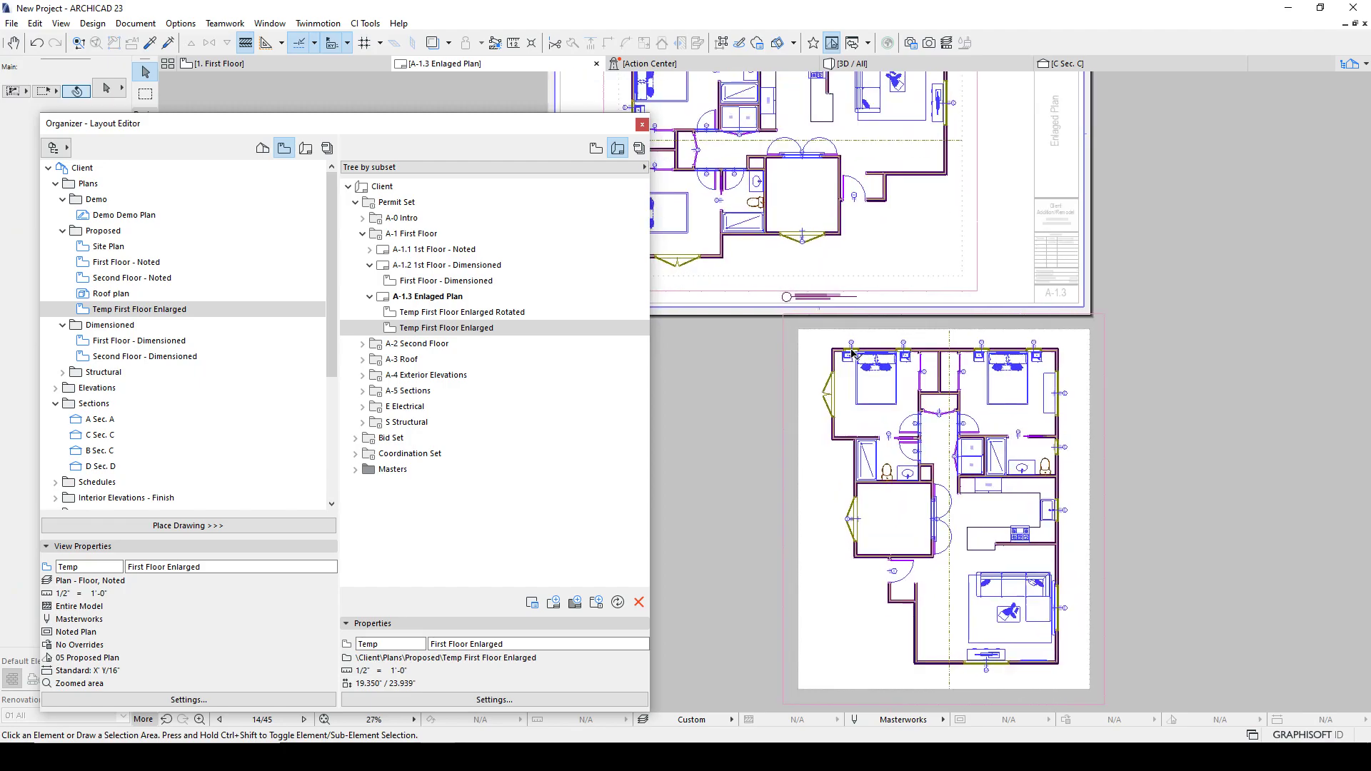
pyautogui.moveTo(855, 127); pyautogui.dragTo(921, 258, button='middle')
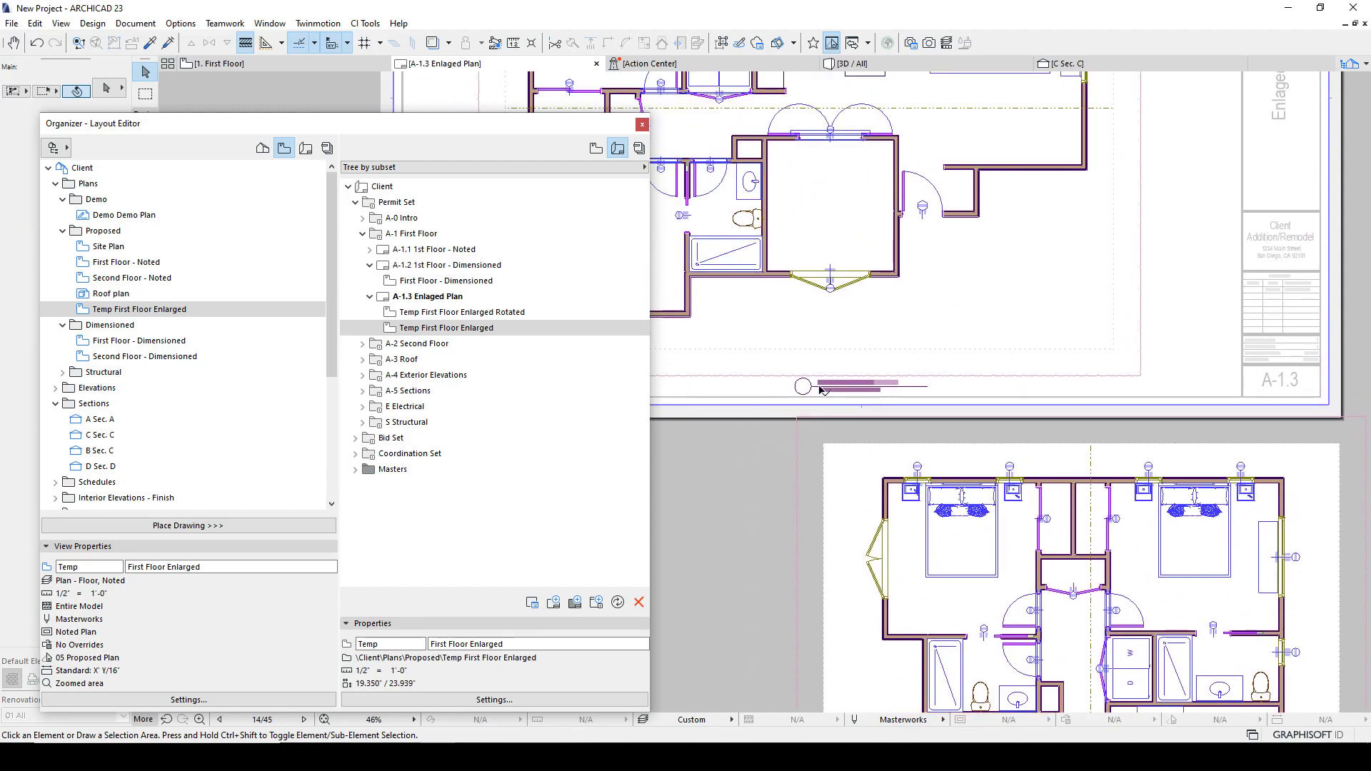
pyautogui.scroll(6, 863, 400)
pyautogui.scroll(-8, 888, 388)
pyautogui.click(446, 312)
pyautogui.click(433, 328)
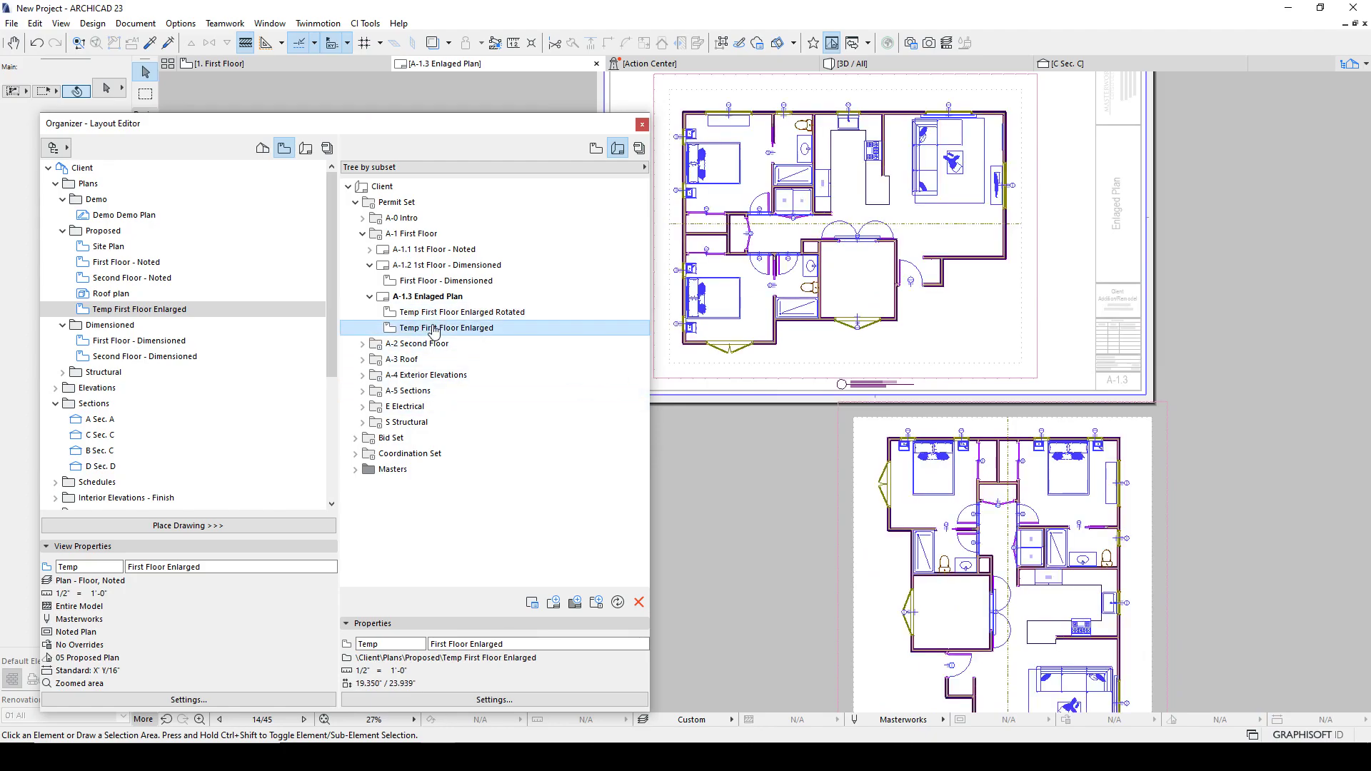
pyautogui.press('Delete')
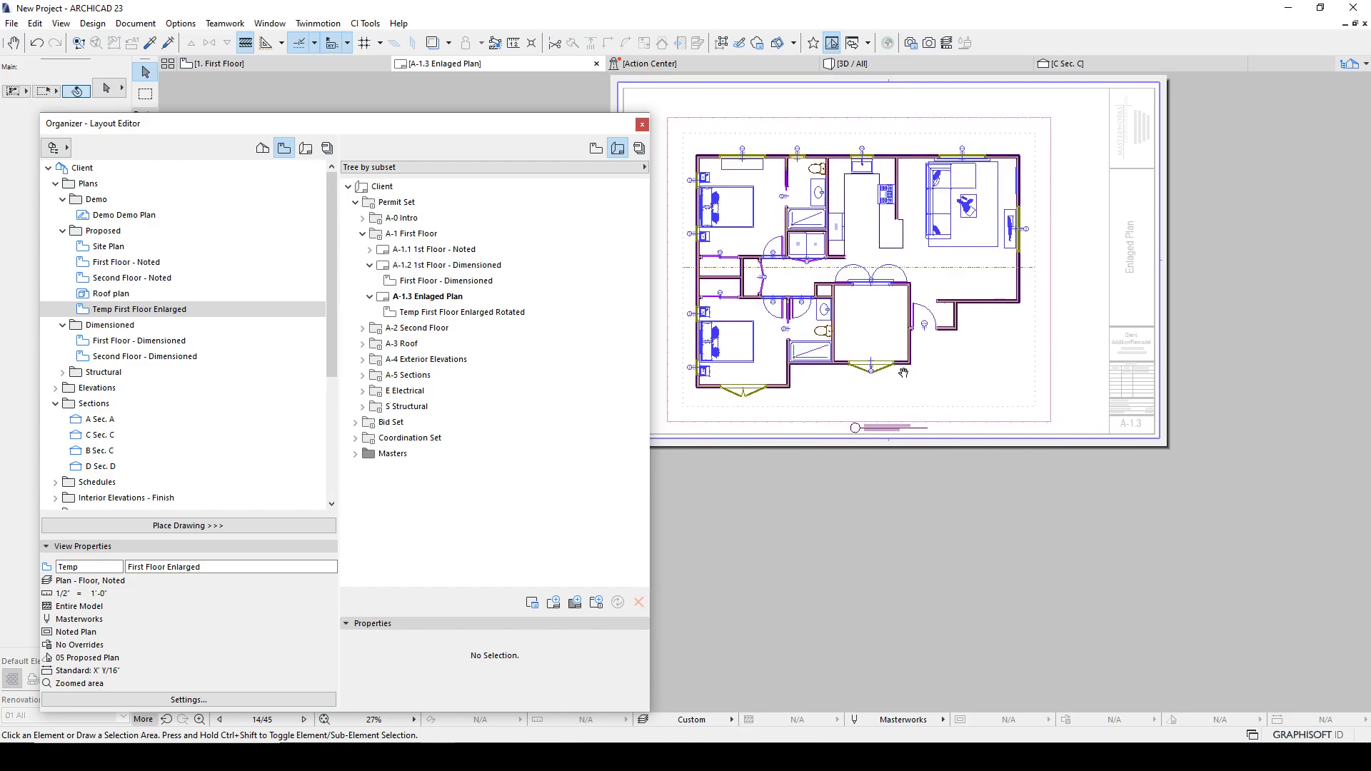
pyautogui.click(438, 314)
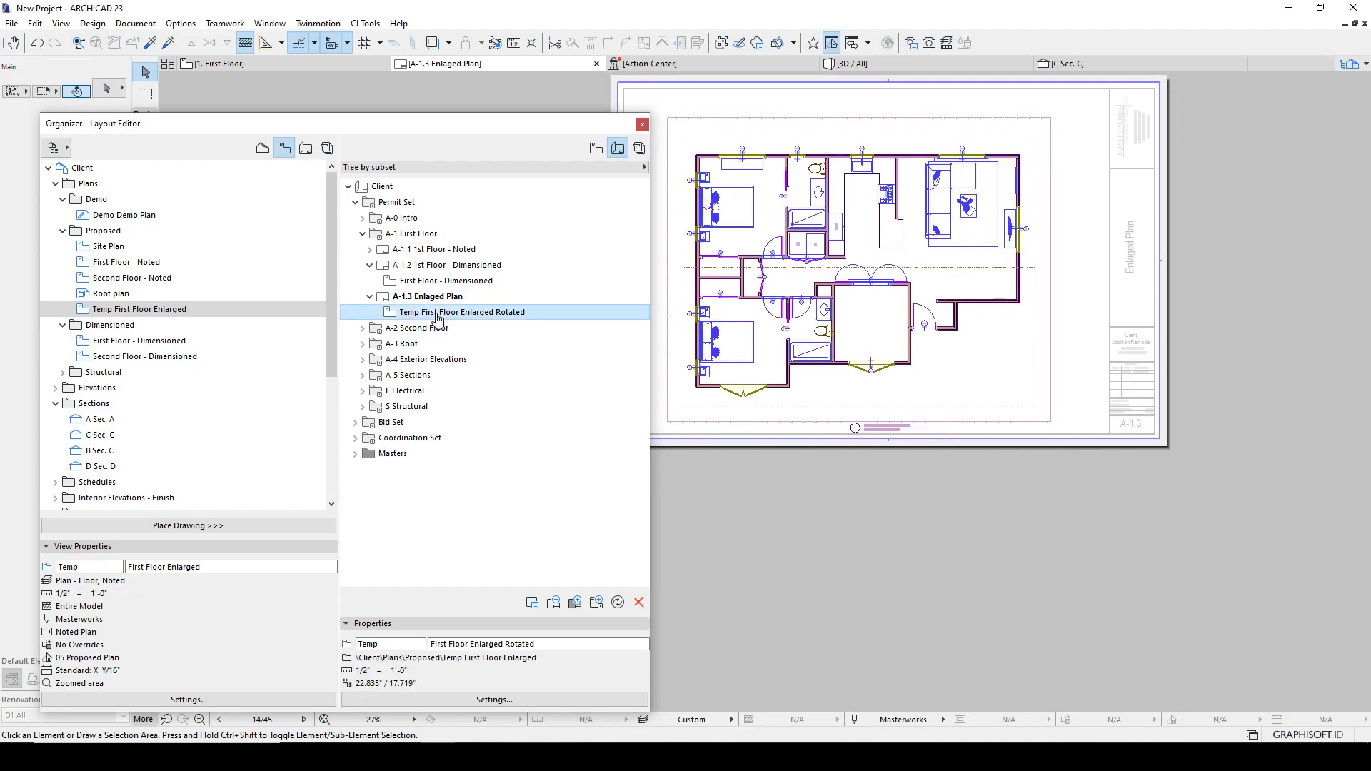
pyautogui.press('Delete')
# Delete the empty layout A-1.3 Enlaged Plan, and collapse layout A-1.2 in the Layout Book.
pyautogui.click(412, 299)
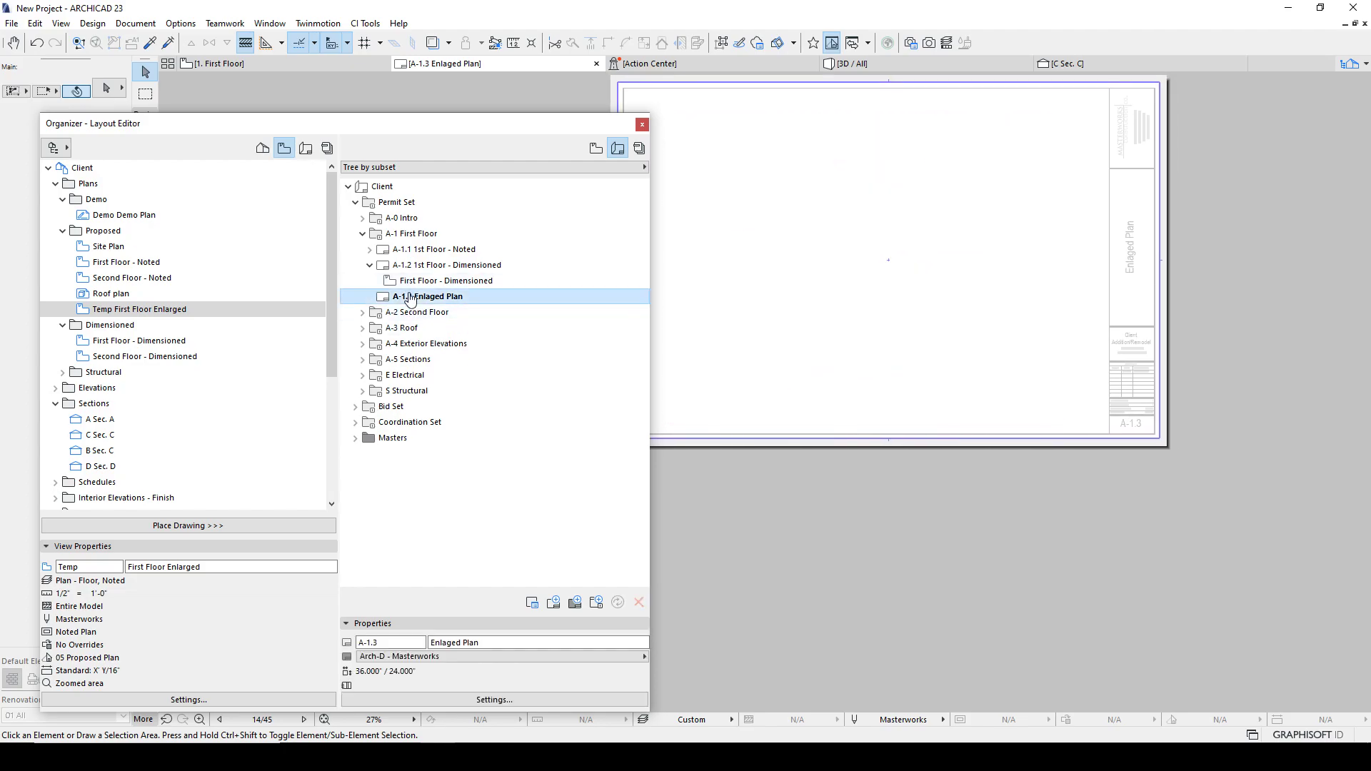
pyautogui.press('Delete')
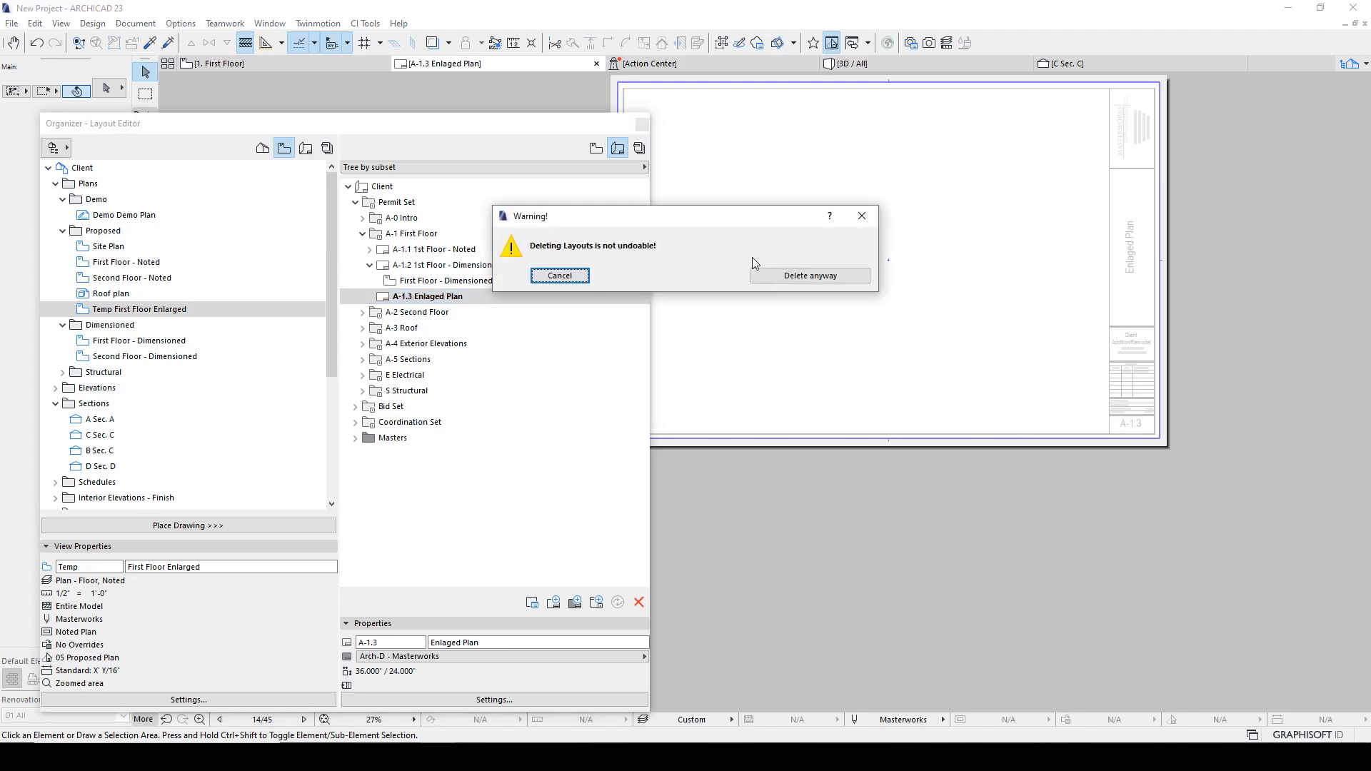
pyautogui.click(778, 276)
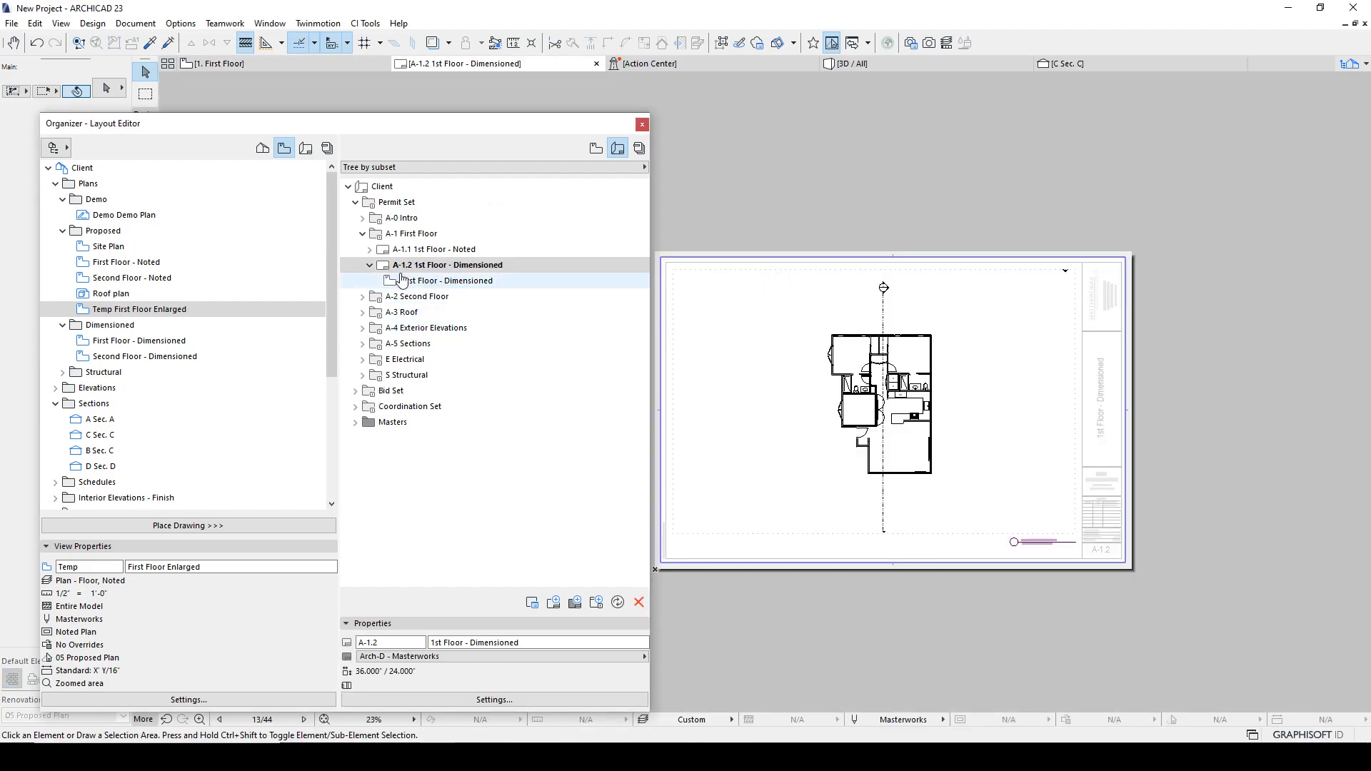
pyautogui.click(369, 265)
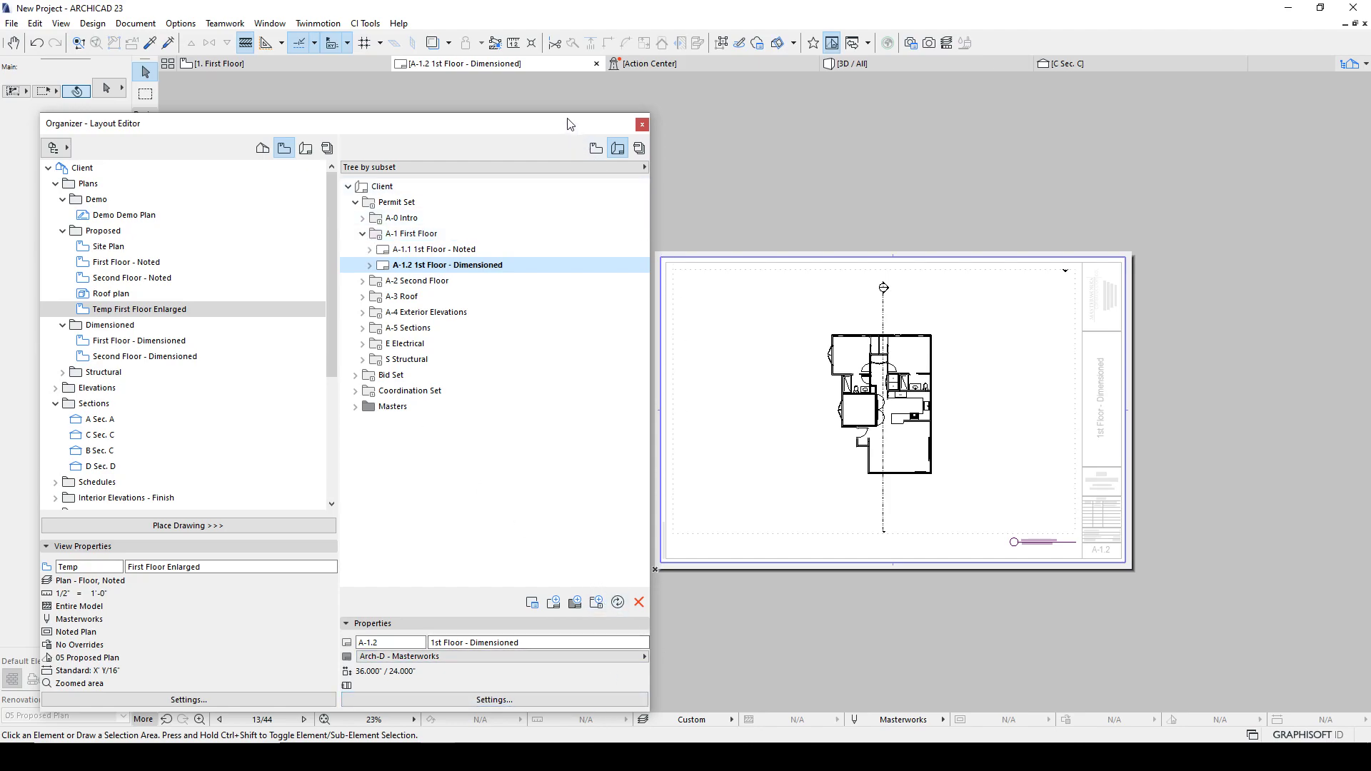
# Move the Organizer aside and review the Project Map, View Map and Layout Book, including the First Floor - Dimensioned drawing under A-1.2.
pyautogui.moveTo(568, 113); pyautogui.dragTo(775, 131)
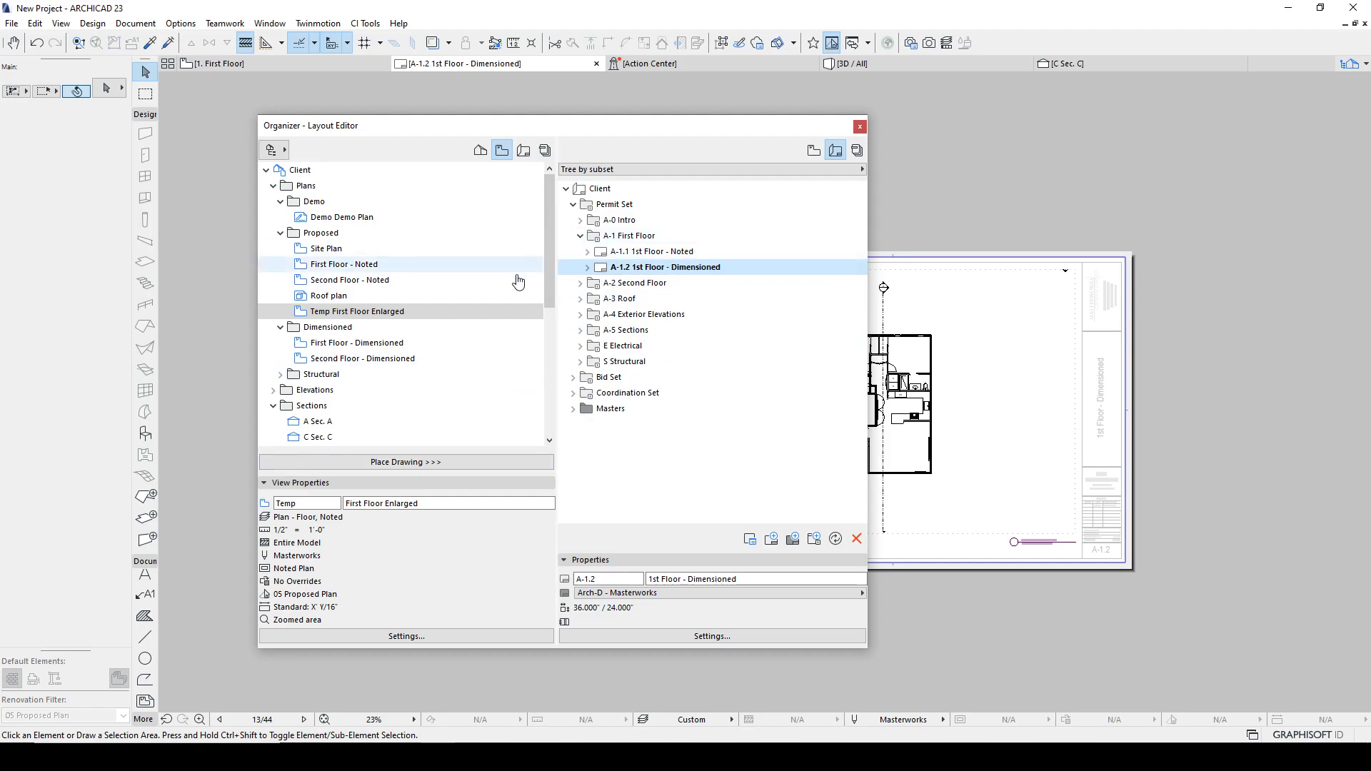
pyautogui.moveTo(551, 263)
pyautogui.mouseDown()
pyautogui.moveTo(550, 406)
pyautogui.moveTo(551, 250)
pyautogui.mouseUp()
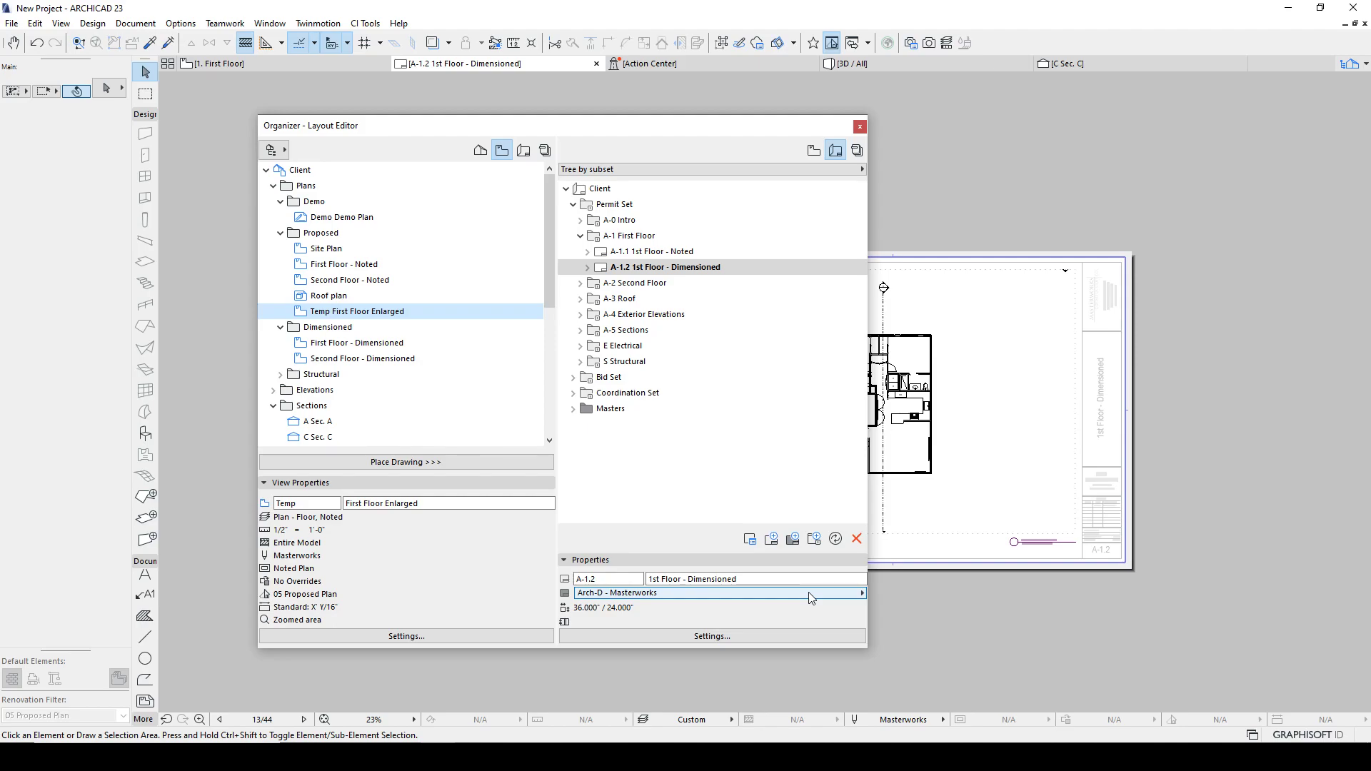
pyautogui.click(480, 150)
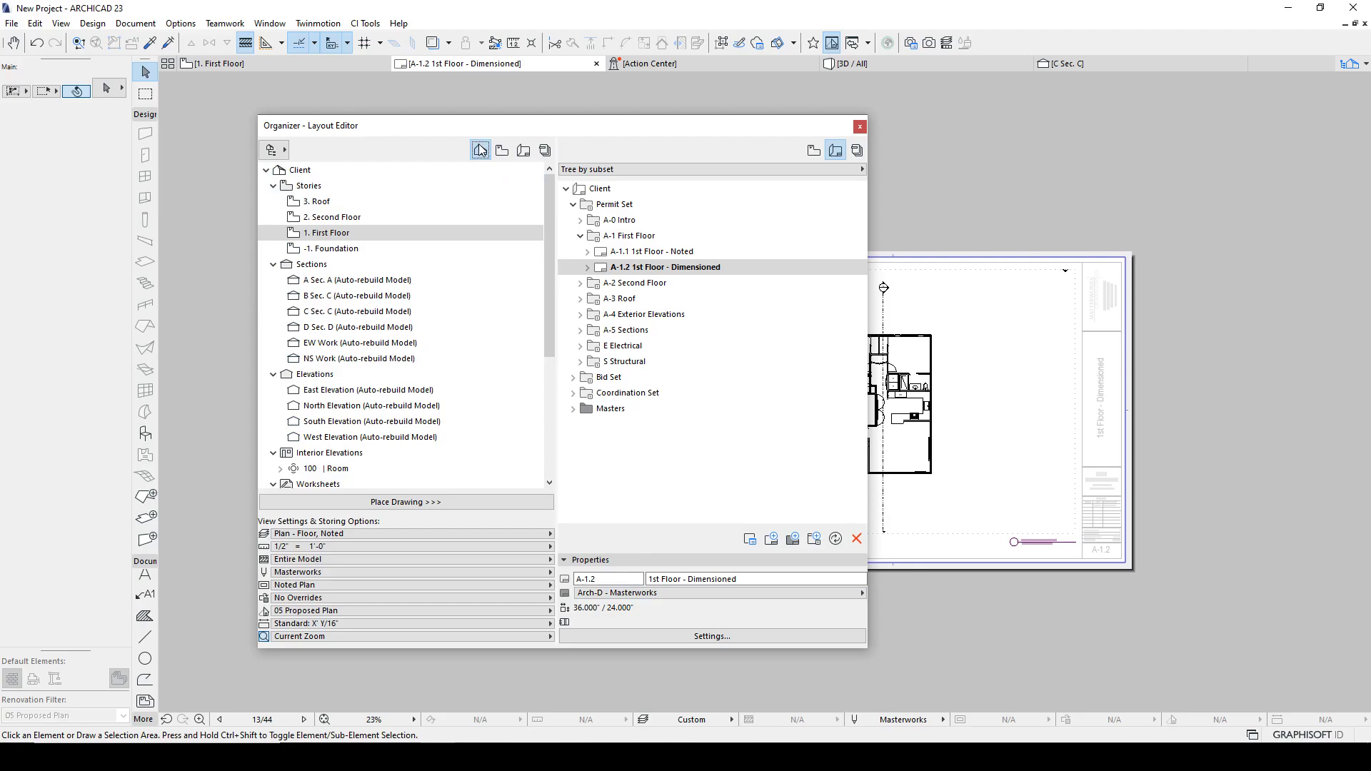
pyautogui.click(502, 151)
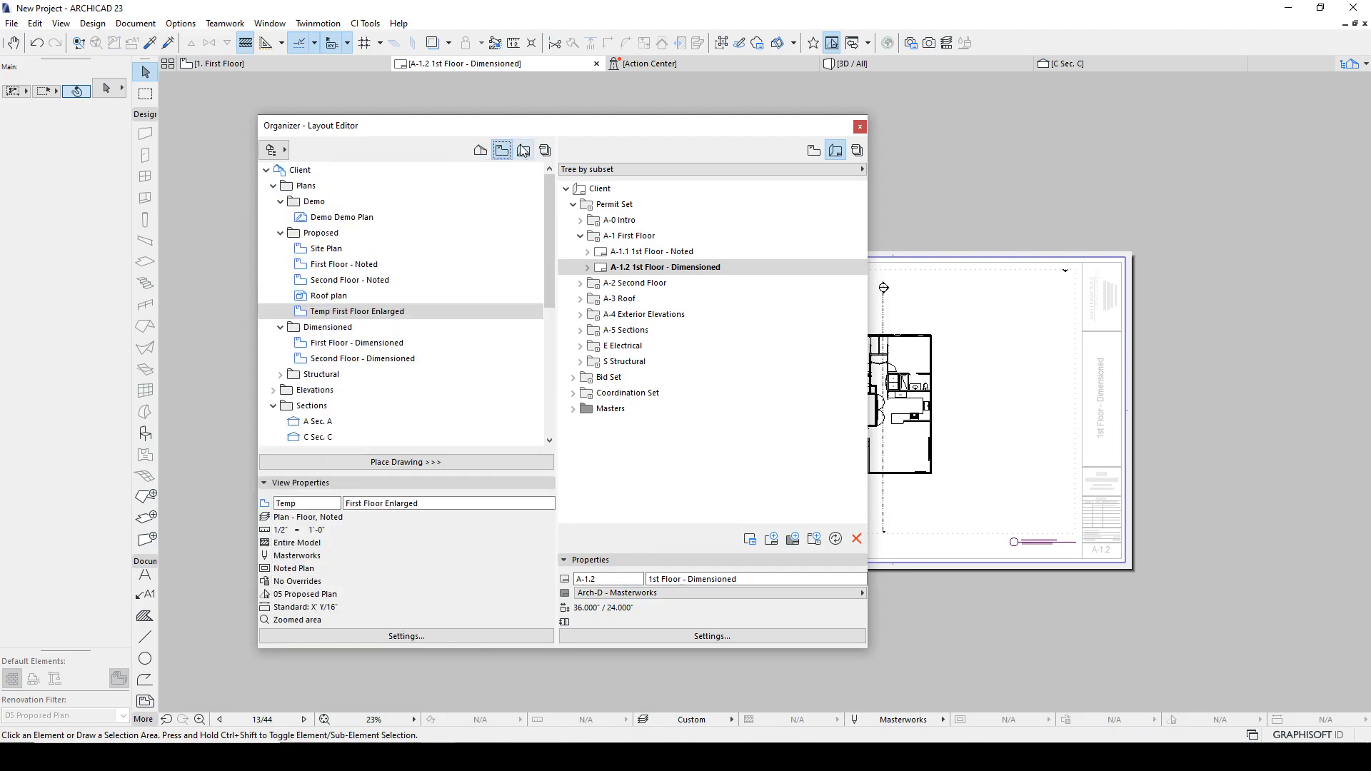
pyautogui.click(524, 151)
pyautogui.click(587, 268)
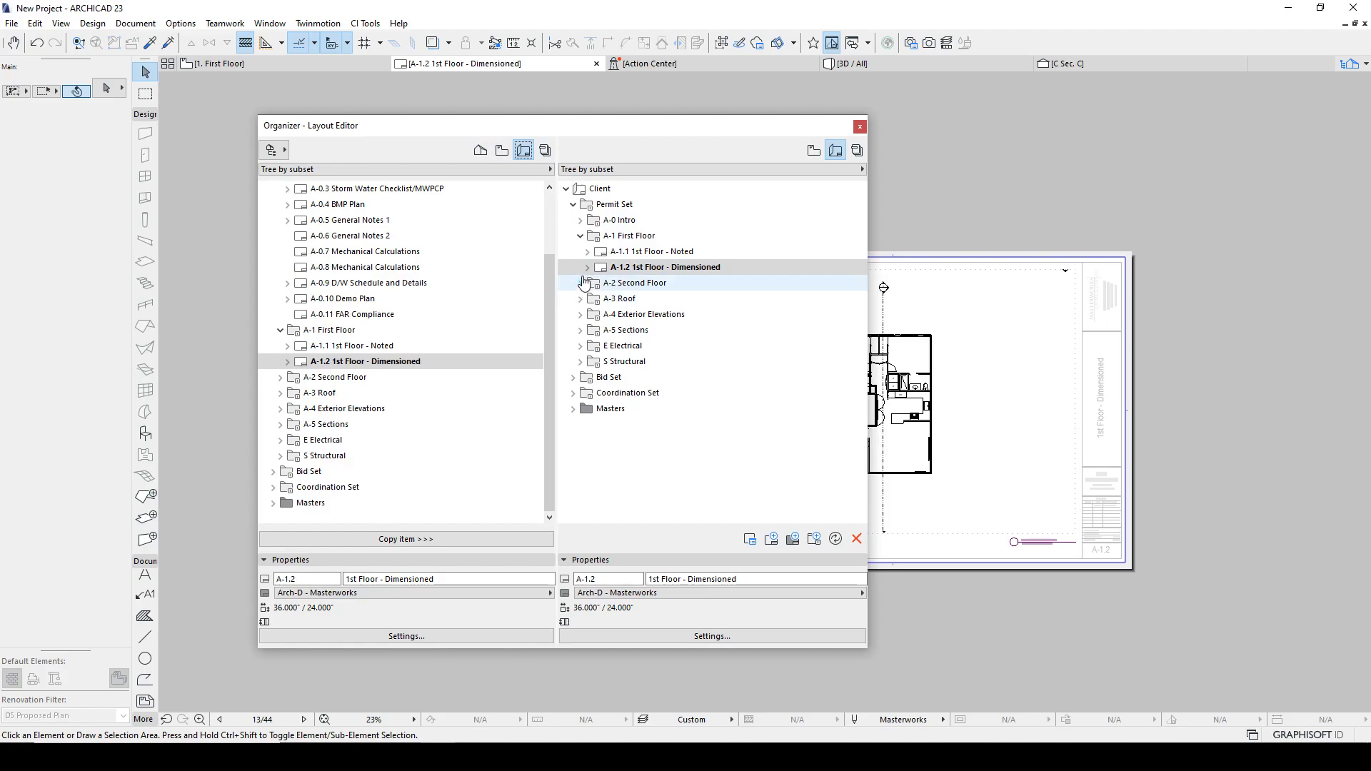
pyautogui.click(661, 284)
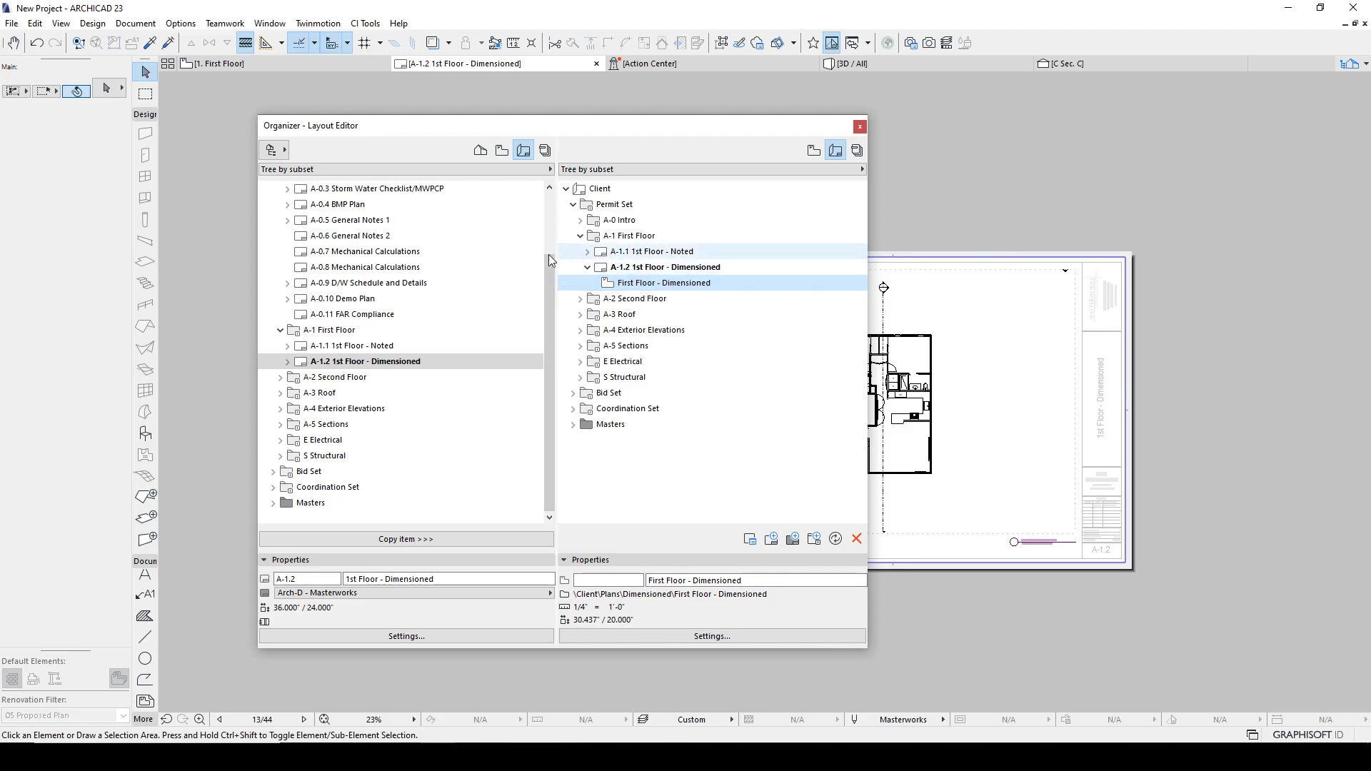
pyautogui.moveTo(554, 335); pyautogui.dragTo(550, 263)
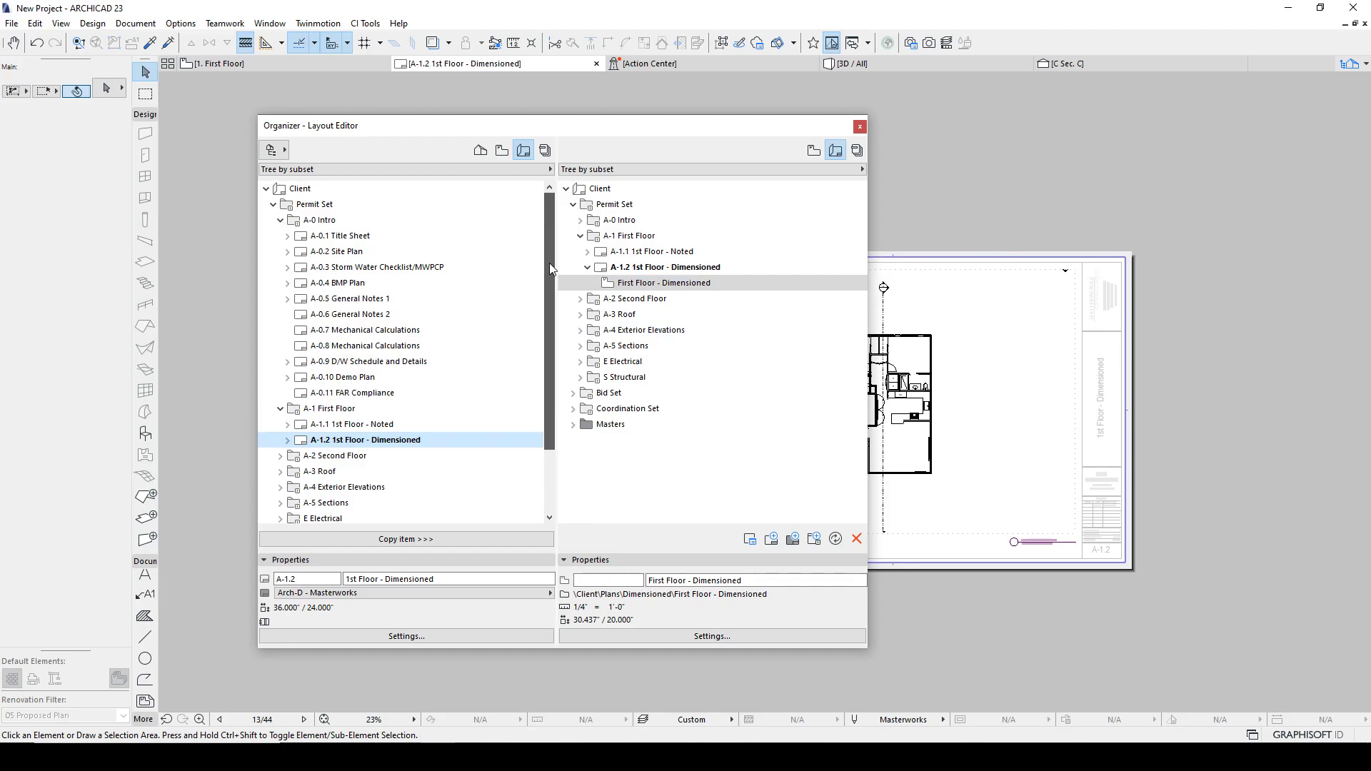
# Place the 1. First Floor viewpoint directly from the Project Map on layout A-1.2, and compare the new drawing's properties with its source.
pyautogui.click(480, 150)
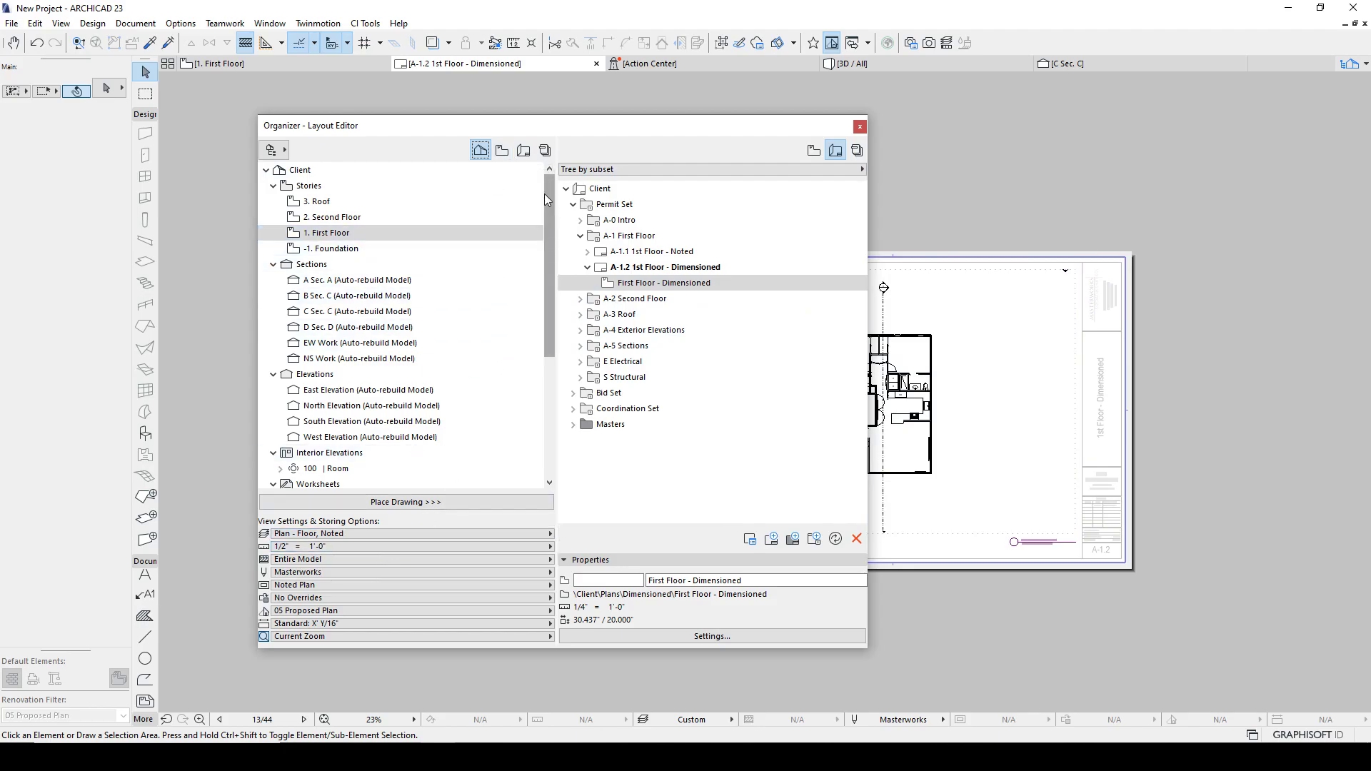
pyautogui.click(612, 272)
pyautogui.click(432, 501)
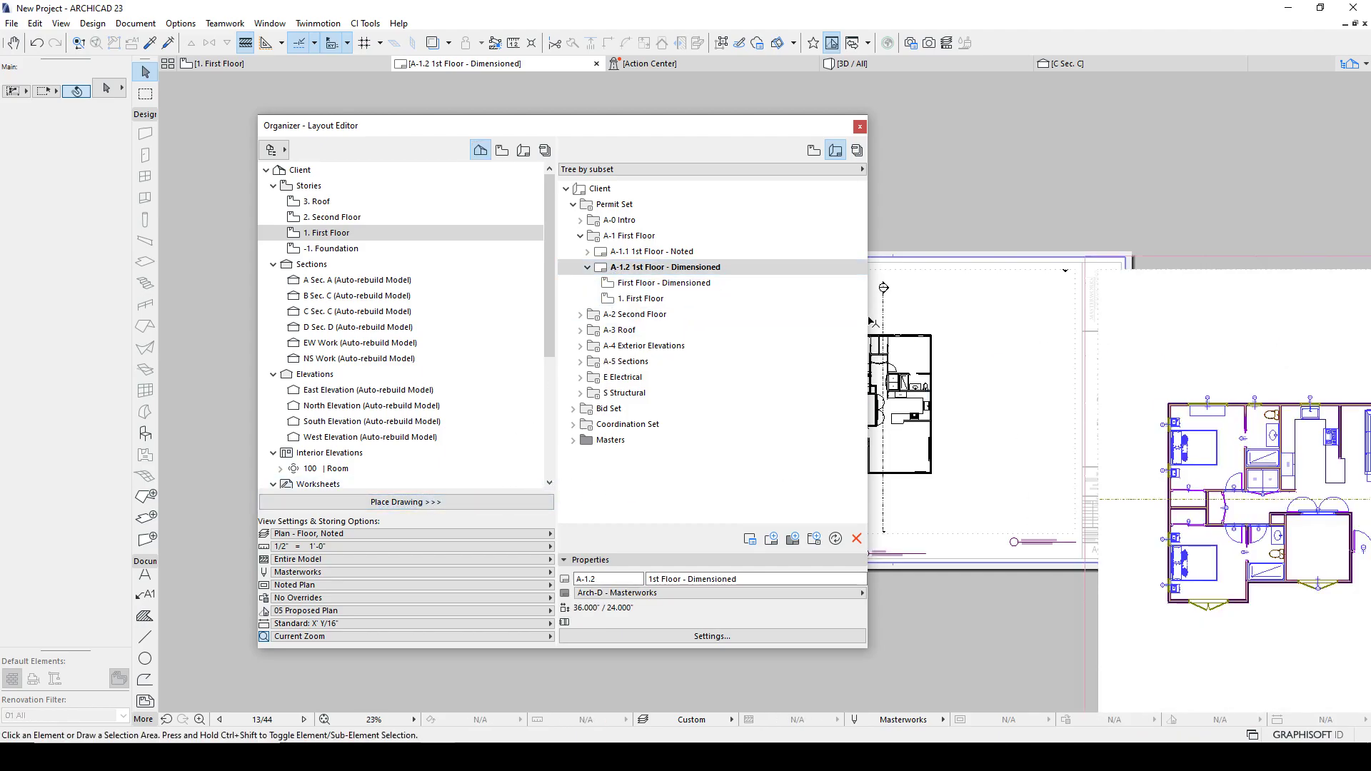
pyautogui.click(647, 300)
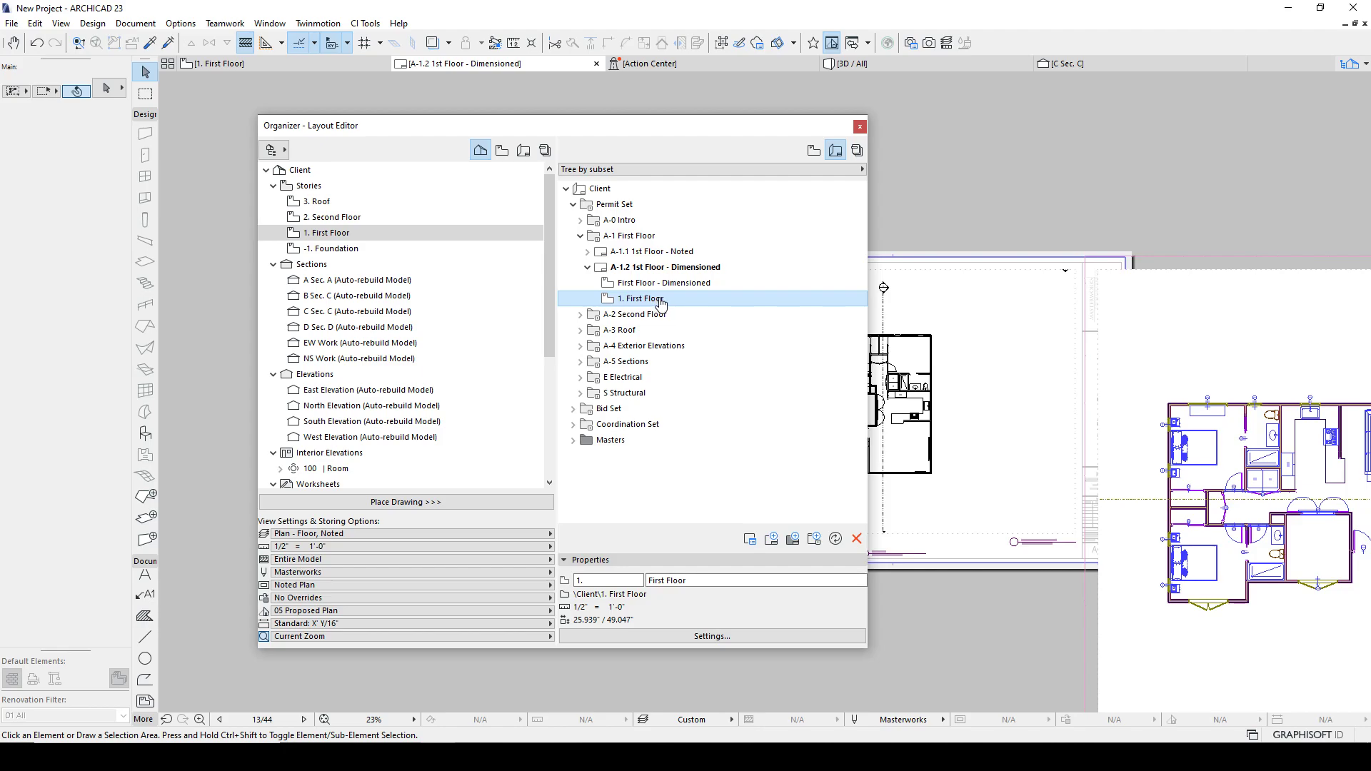
pyautogui.click(307, 235)
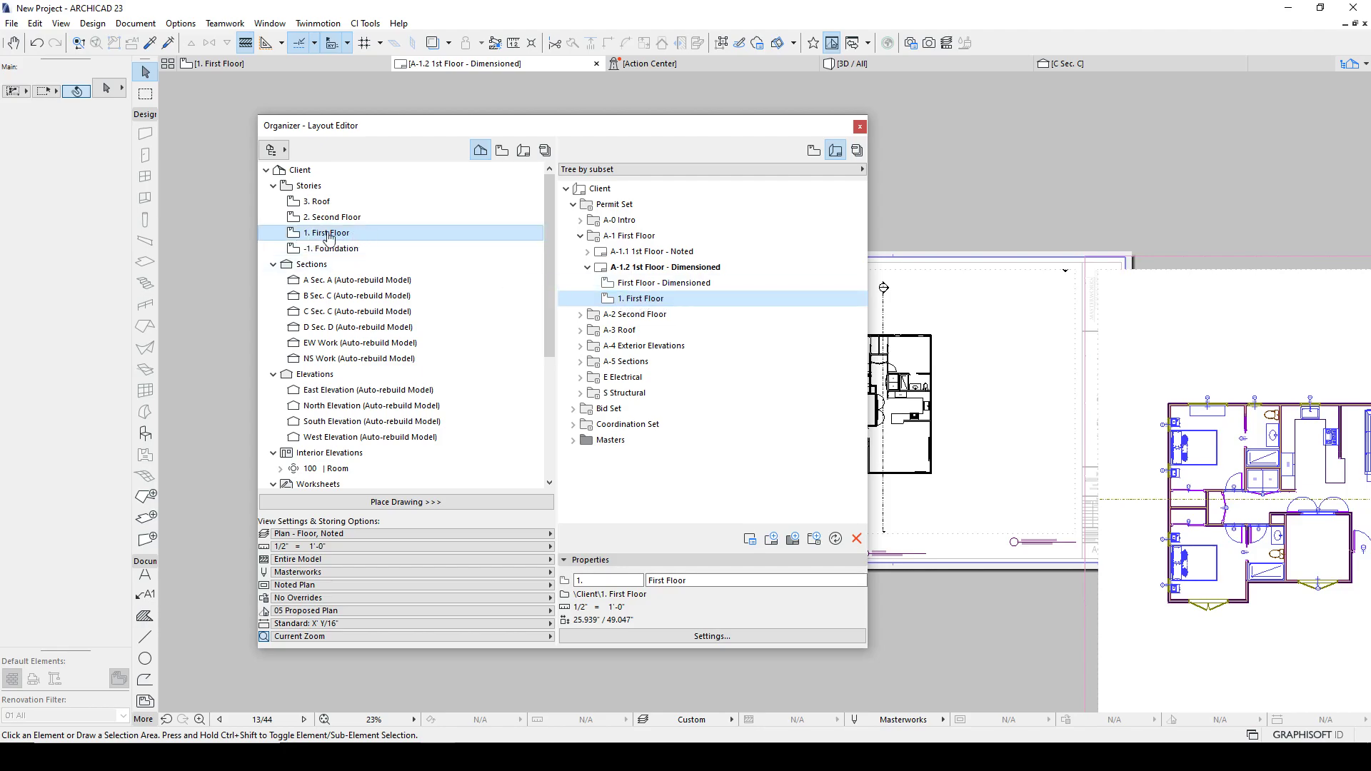
pyautogui.click(592, 300)
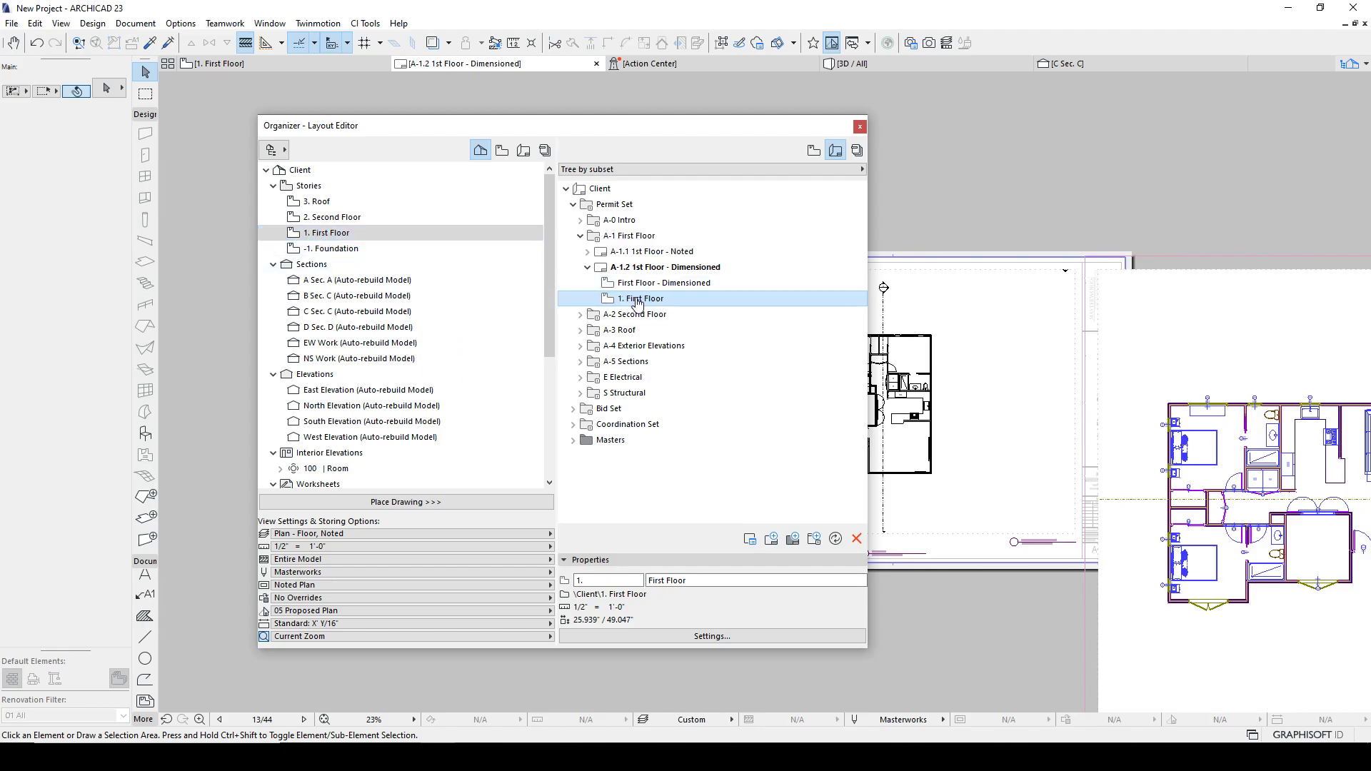
# Compare the 1. First Floor drawing on layout A-1.2 with the views in the View Map and the Project Map viewpoints.
pyautogui.click(502, 150)
pyautogui.moveTo(550, 237); pyautogui.dragTo(550, 368)
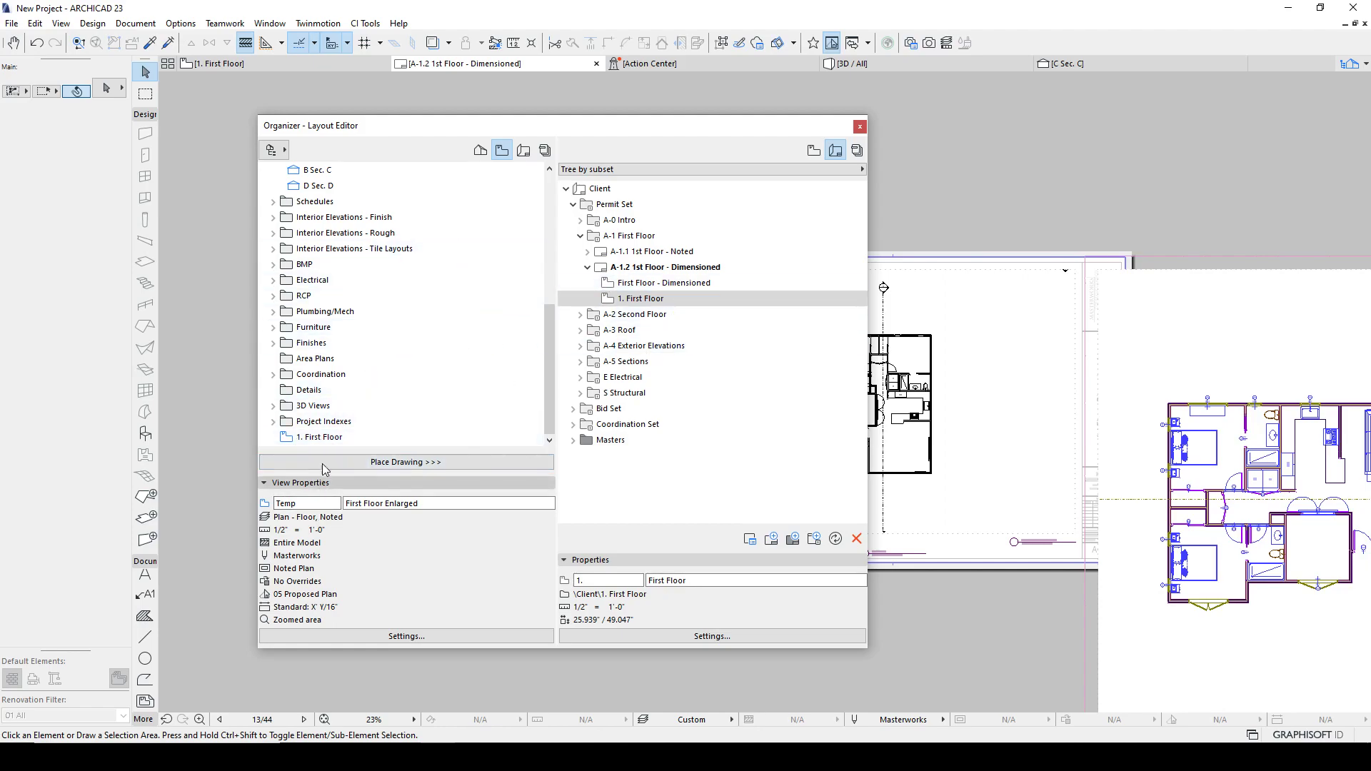
pyautogui.click(619, 303)
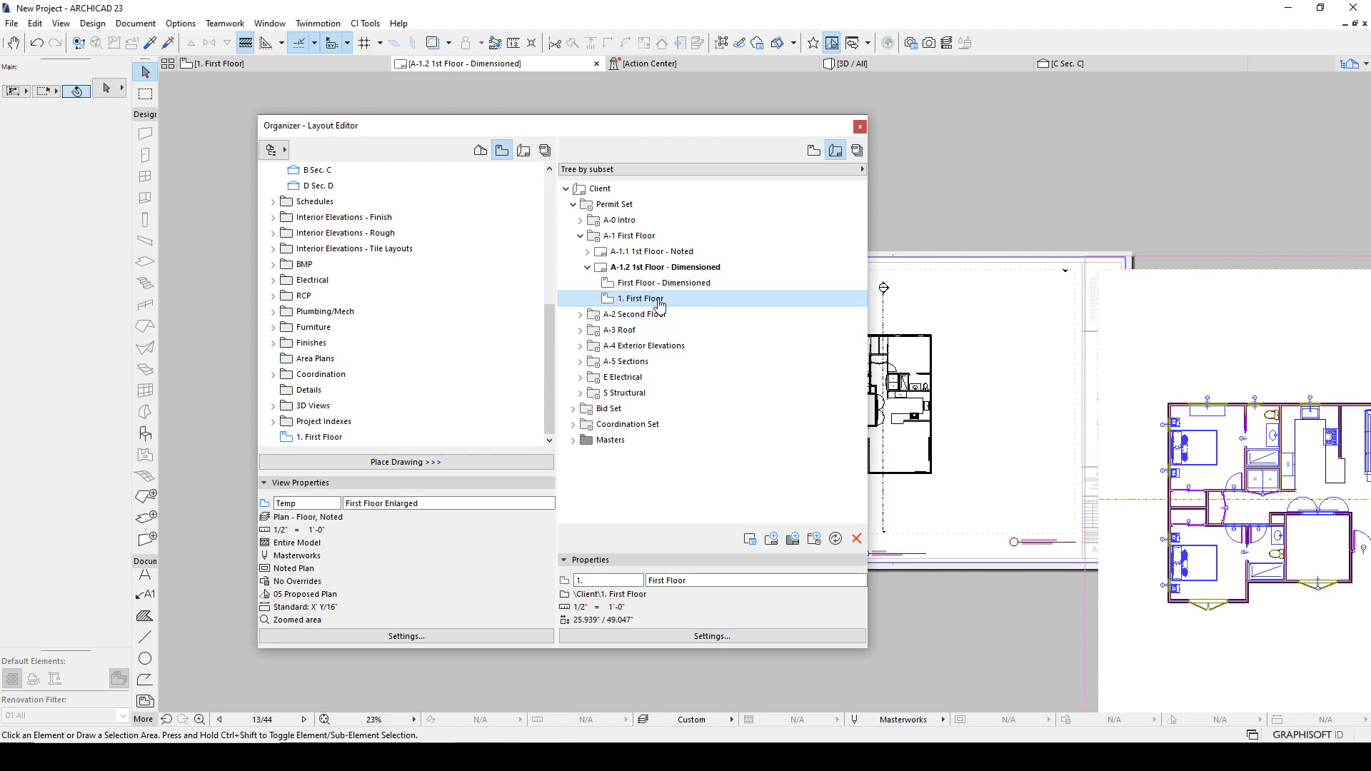
pyautogui.scroll(2, 417, 425)
pyautogui.scroll(-2, 419, 426)
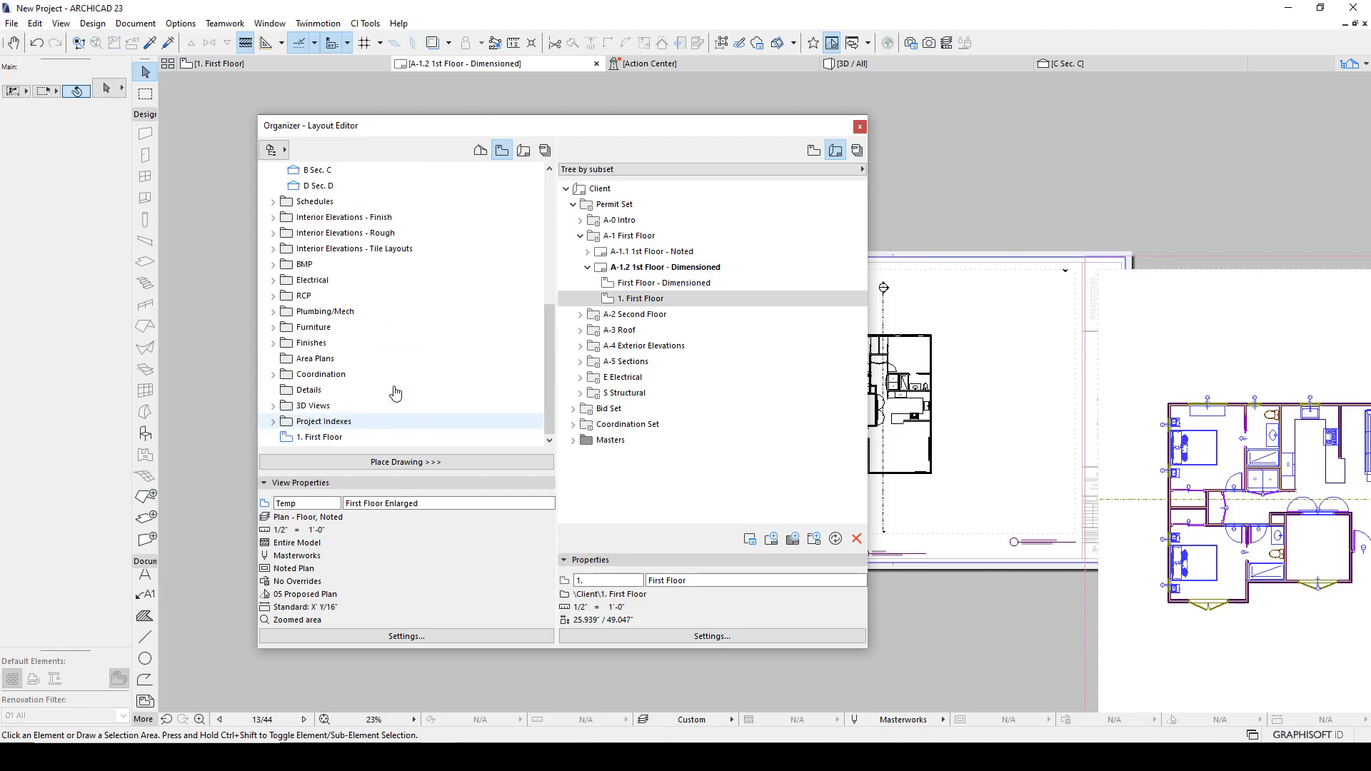
pyautogui.scroll(5, 335, 423)
pyautogui.click(581, 303)
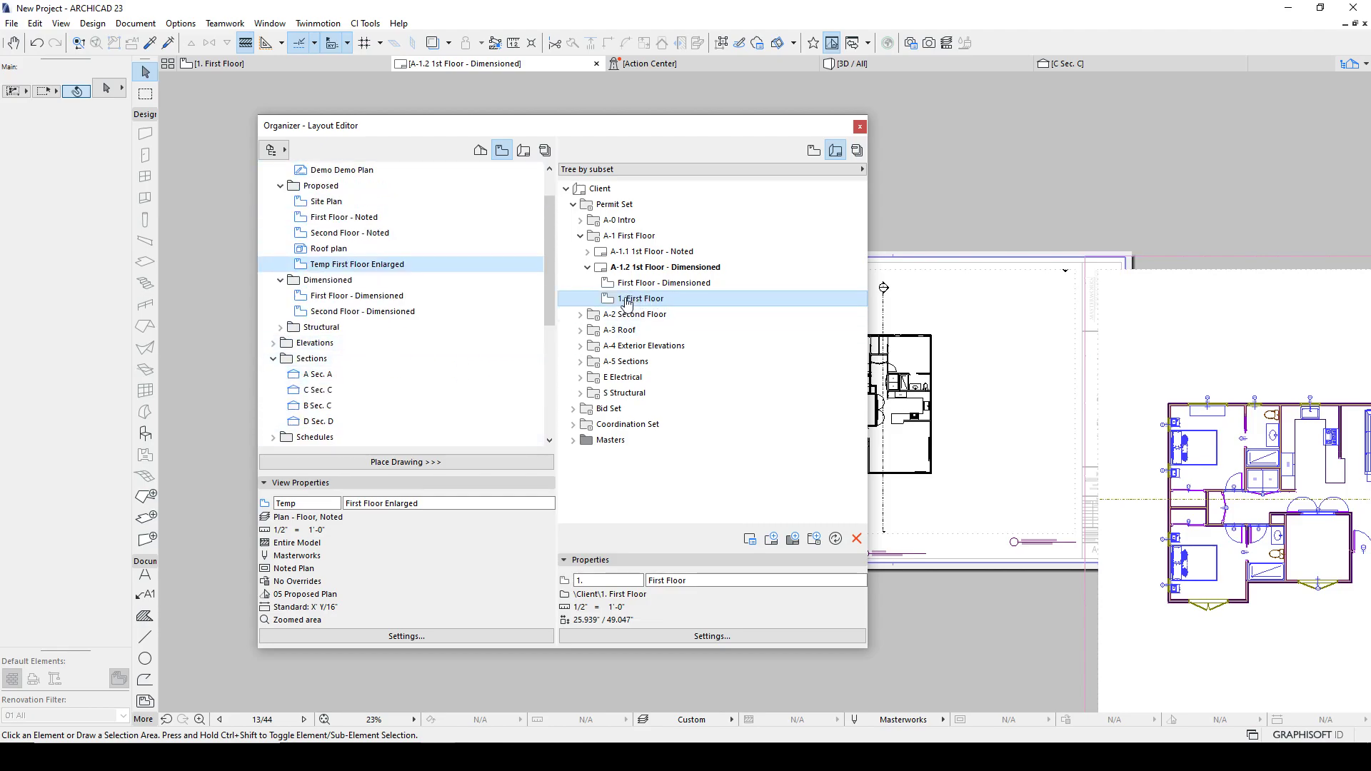
pyautogui.click(481, 150)
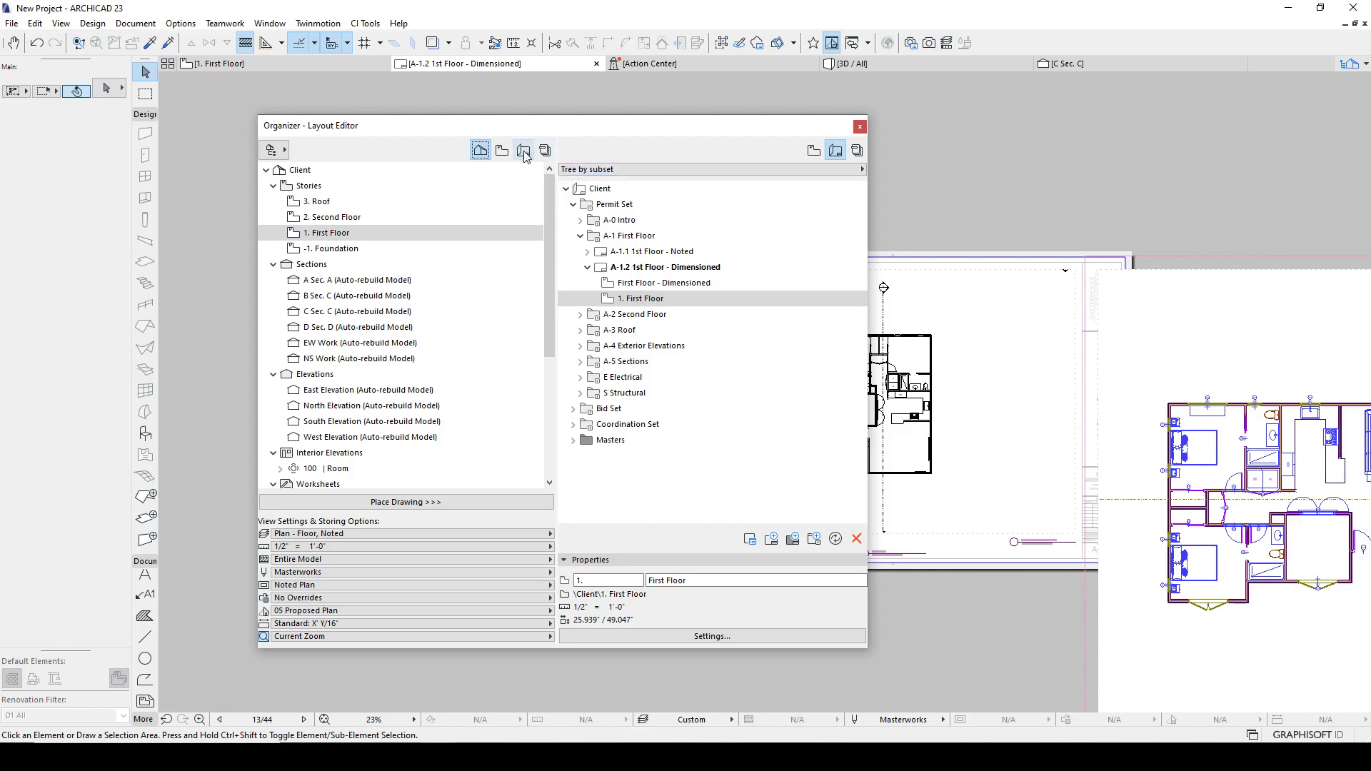
pyautogui.click(644, 300)
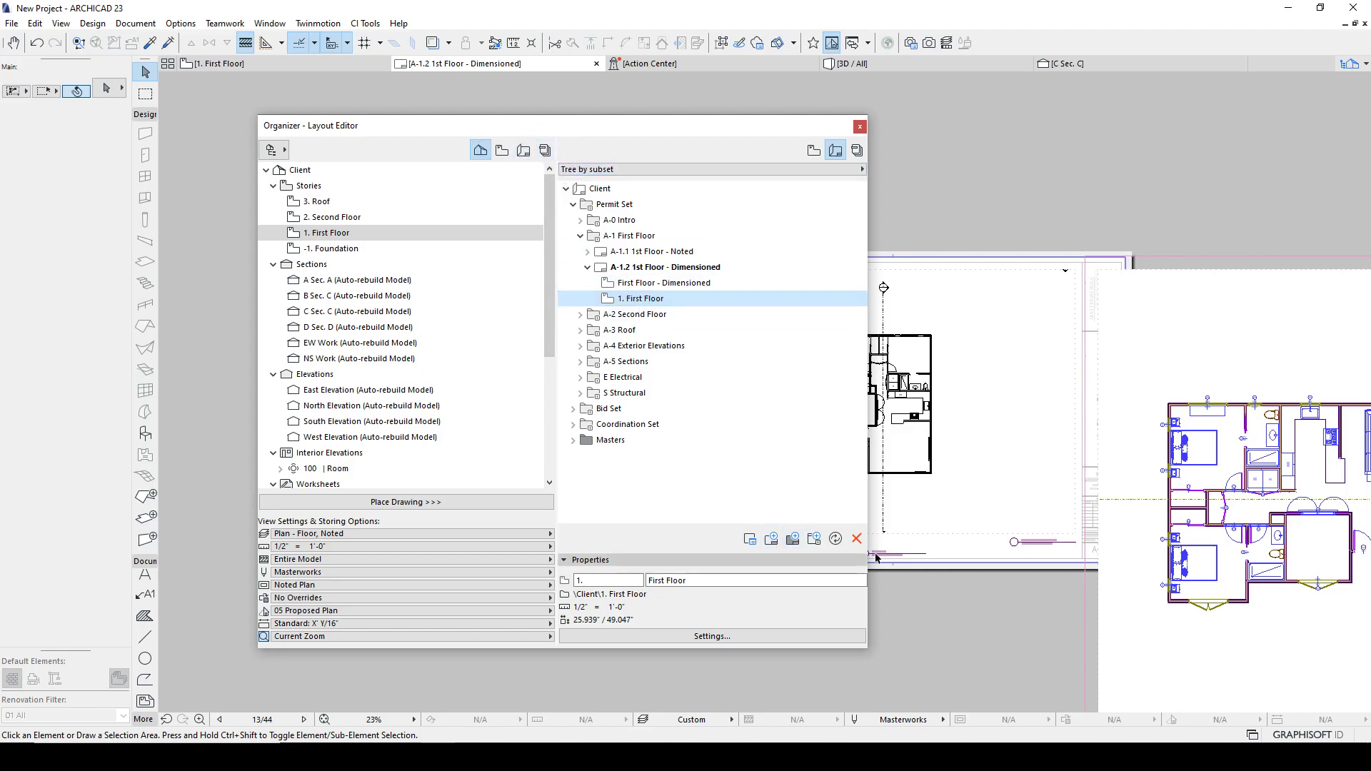
# Delete the 1. First Floor drawing from layout A-1.2, and move and widen the Organizer.
pyautogui.click(856, 538)
pyautogui.moveTo(717, 127); pyautogui.dragTo(667, 119)
pyautogui.moveTo(816, 238); pyautogui.dragTo(937, 236)
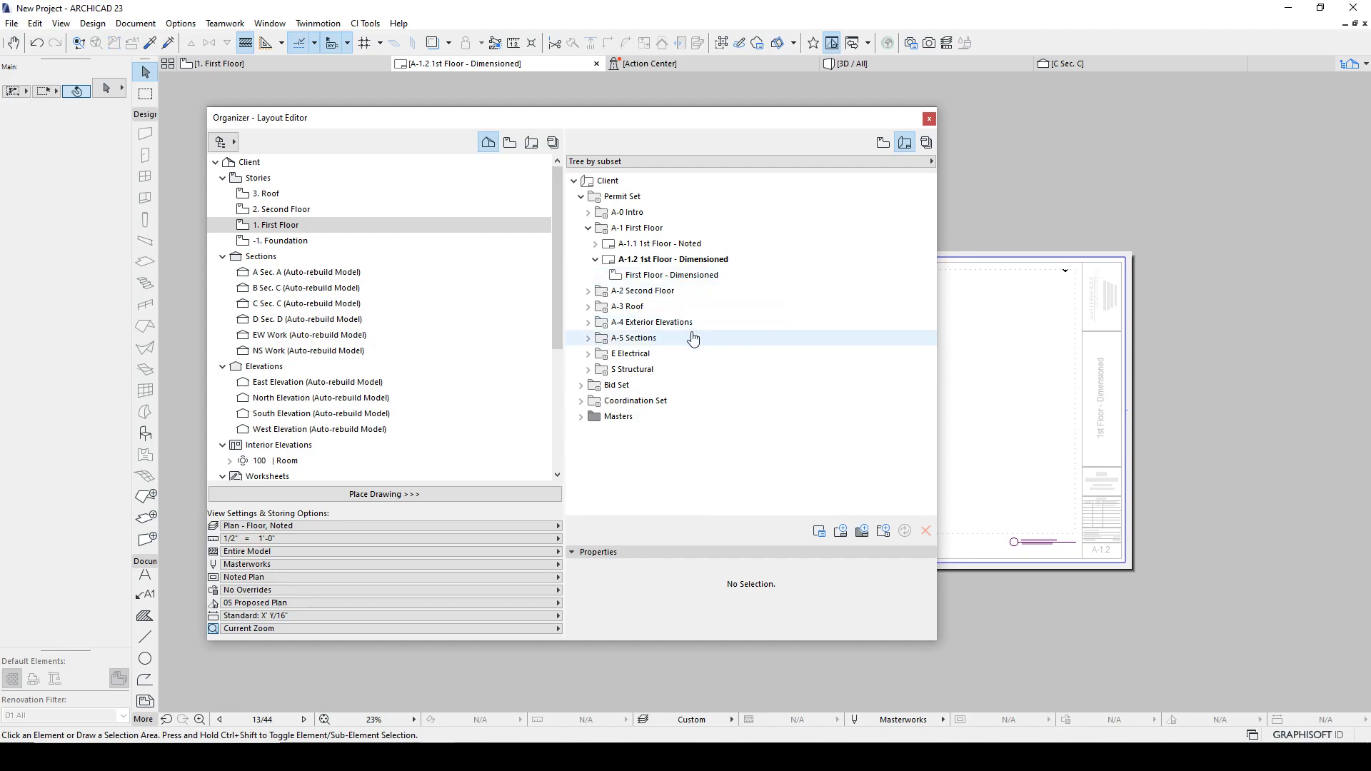
# Open layout A-4.1 Exterior Elevations, move the Organizer aside and inspect the North and East elevation drawings.
pyautogui.click(588, 322)
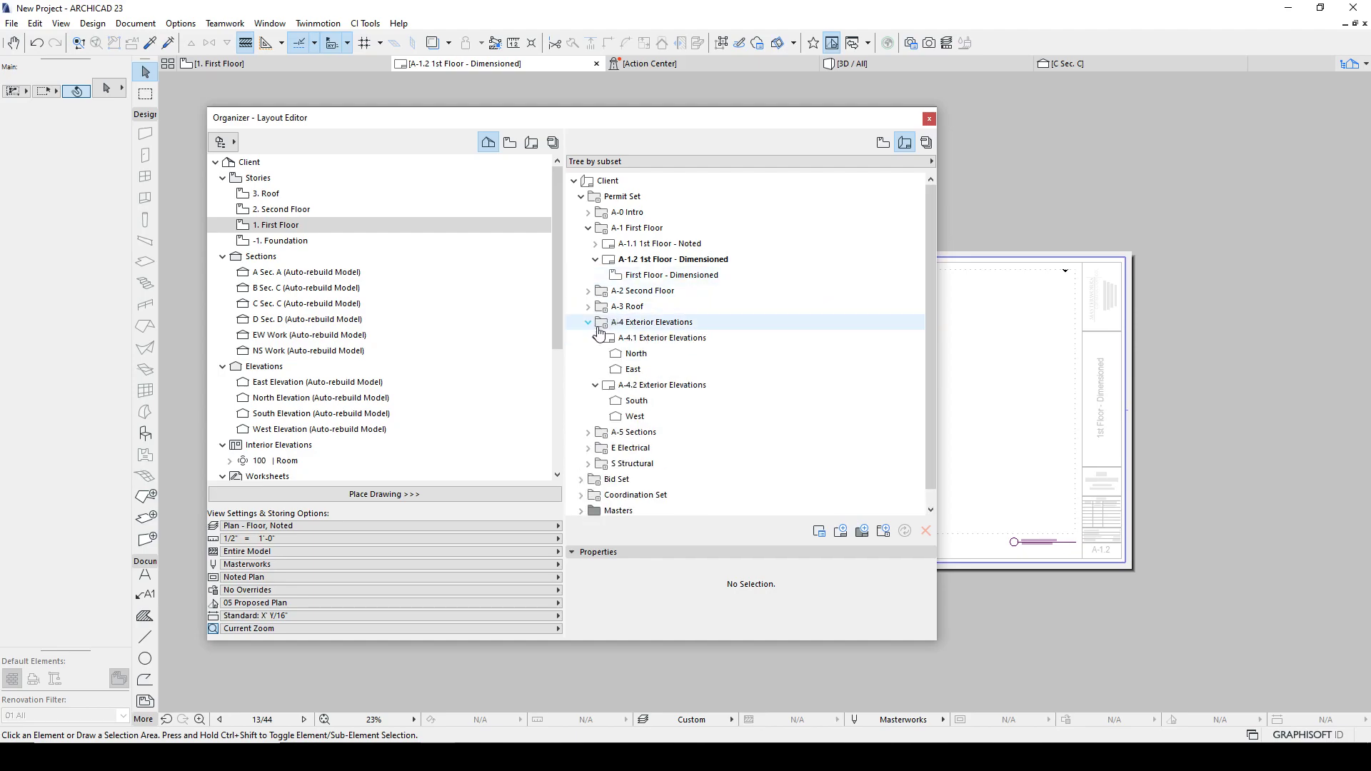
pyautogui.doubleClick(628, 338)
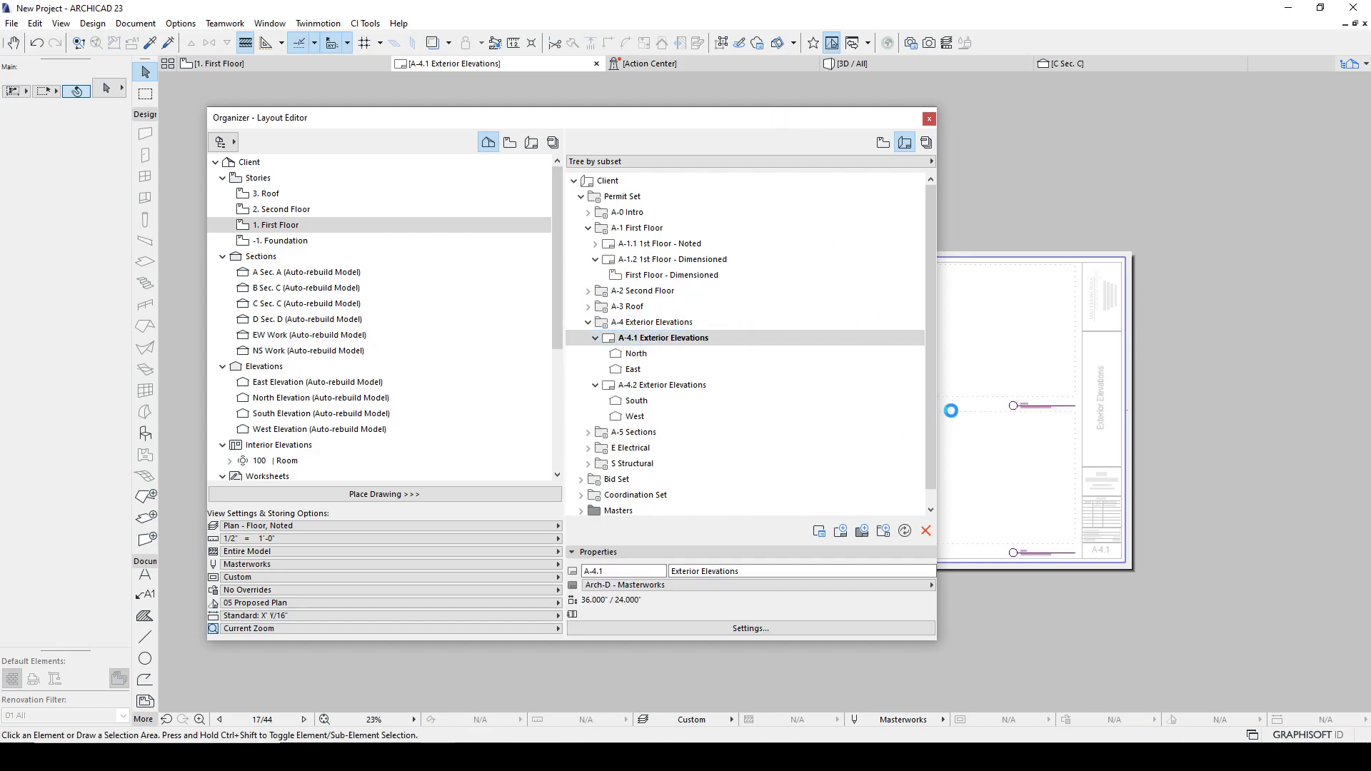
pyautogui.moveTo(819, 120); pyautogui.dragTo(591, 139)
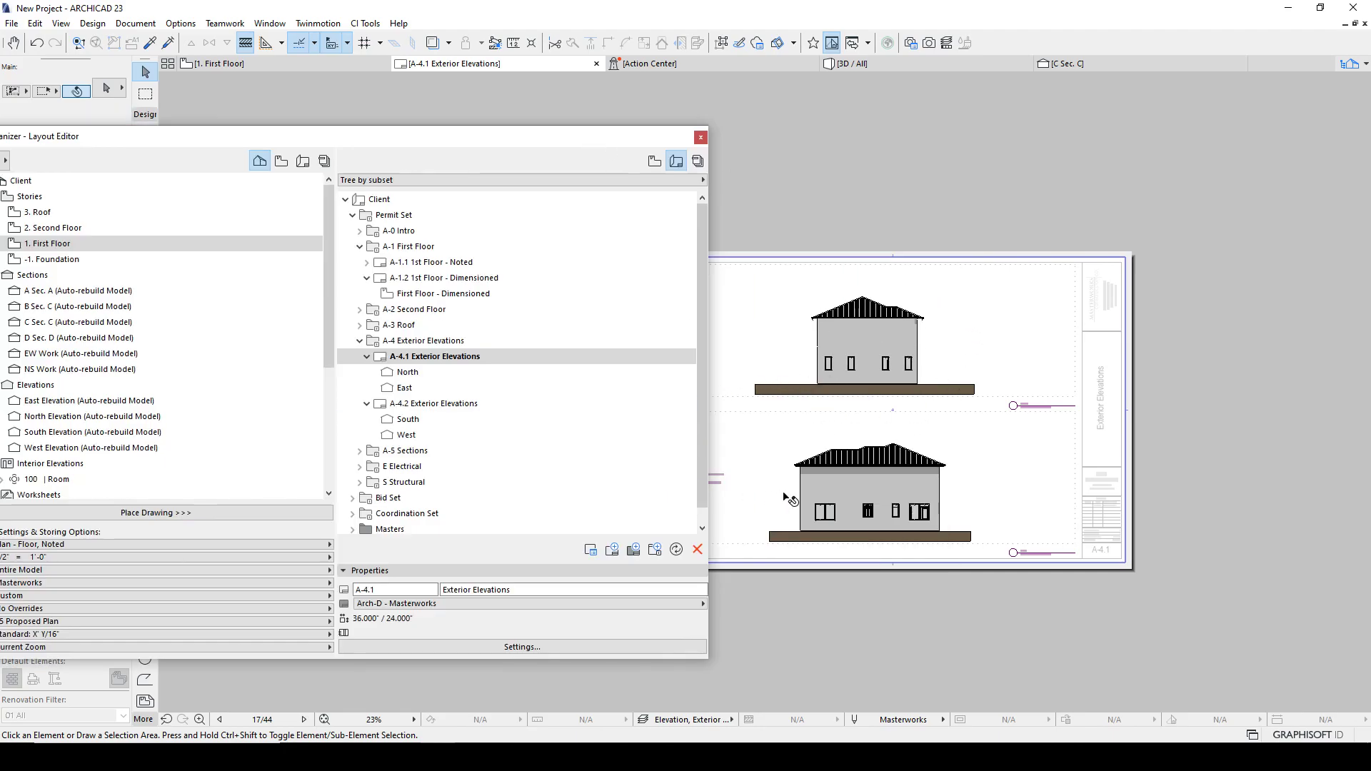
pyautogui.scroll(2, 886, 357)
pyautogui.scroll(2, 886, 357)
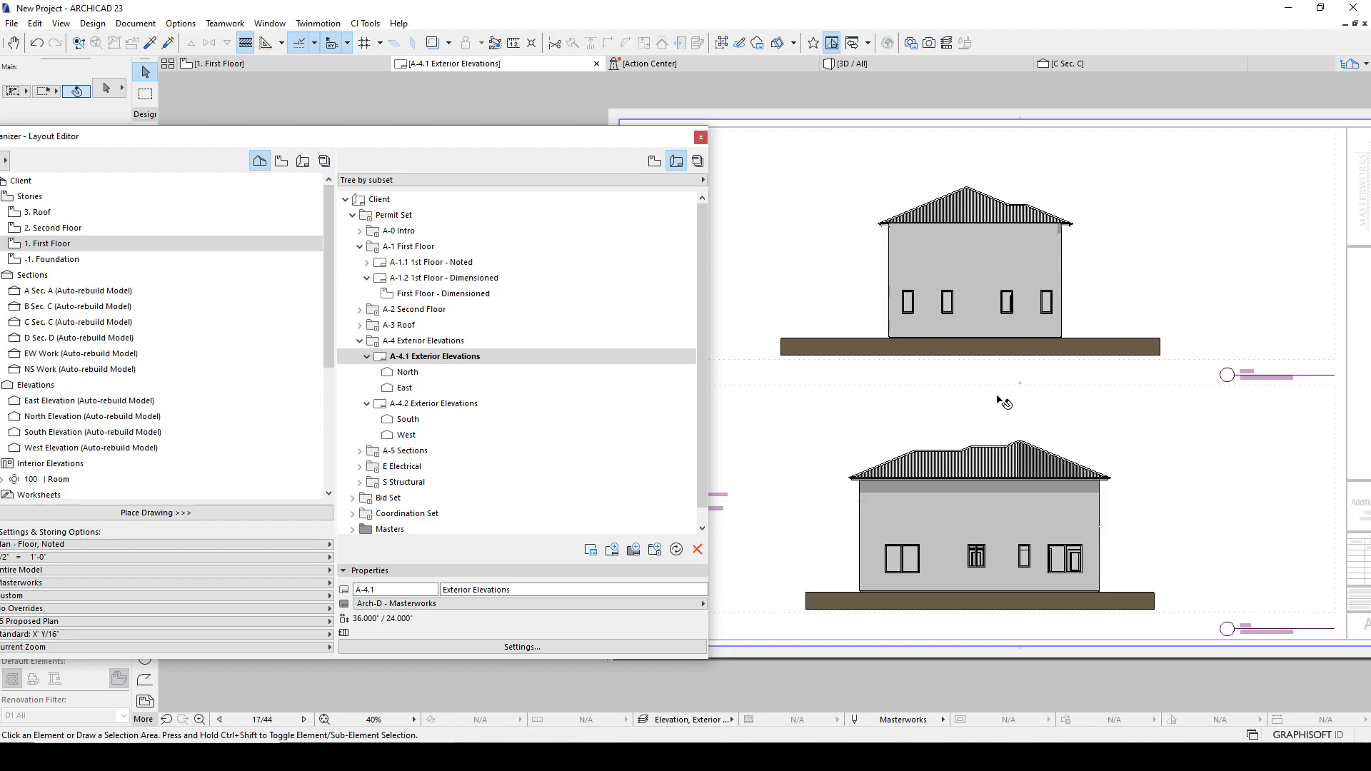
# Open layout A-4.2 Exterior Elevations and view the whole sheet with the South and West elevations.
pyautogui.click(453, 405)
pyautogui.doubleClick(453, 404)
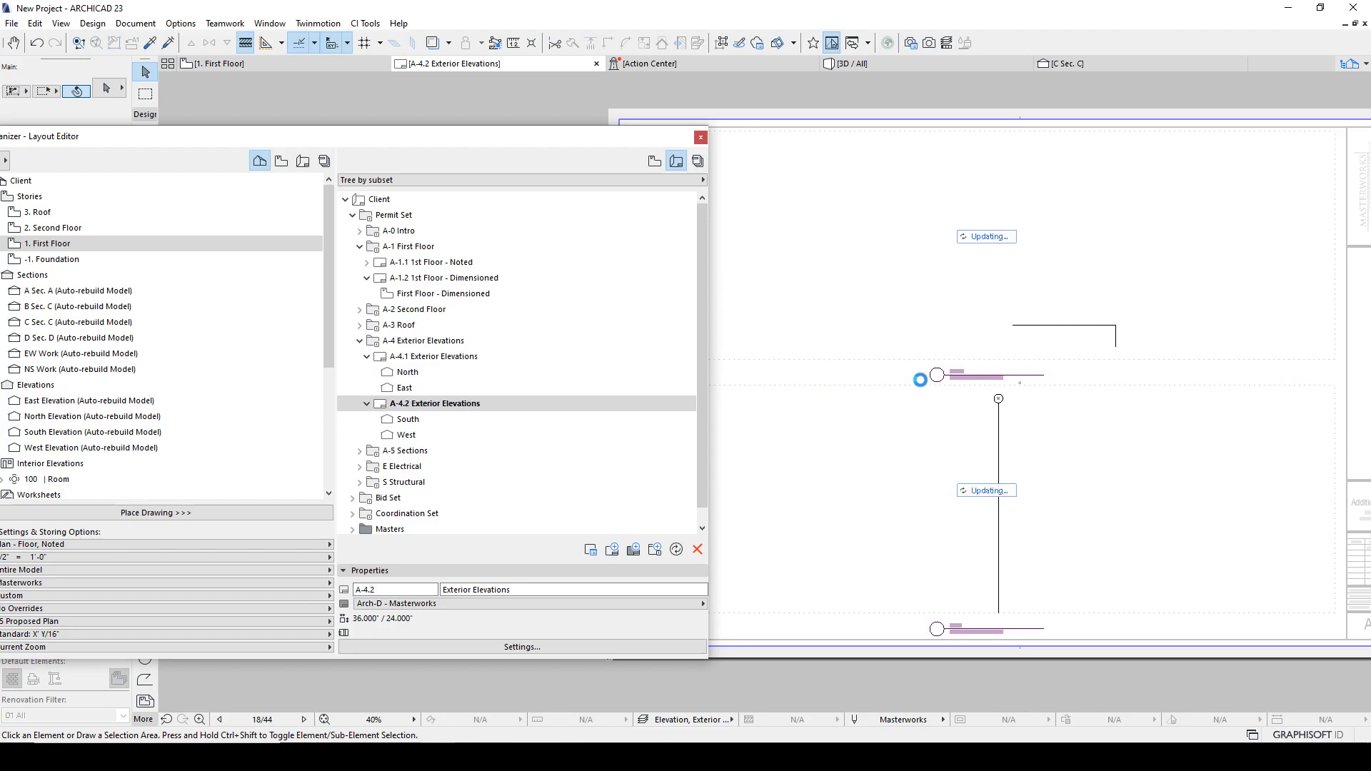
pyautogui.scroll(-3, 1036, 364)
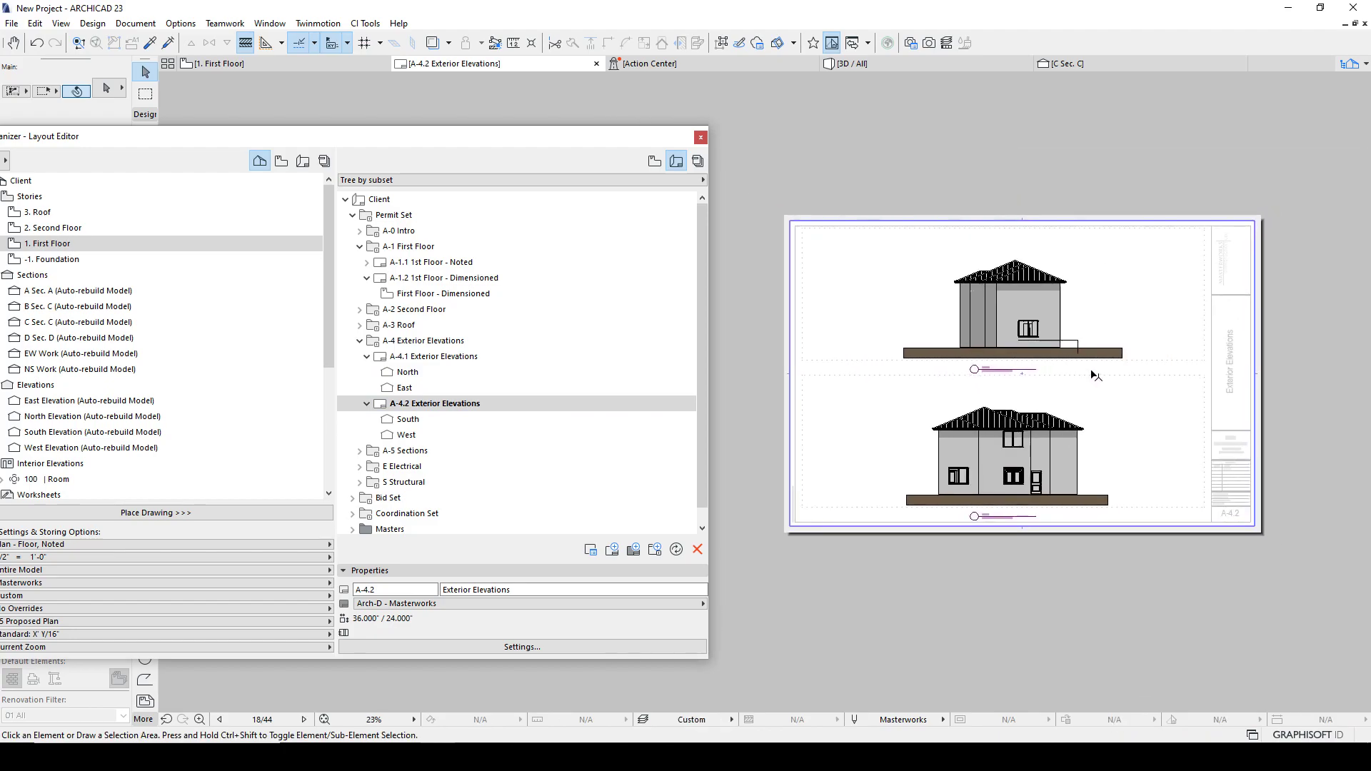
pyautogui.moveTo(1090, 370); pyautogui.dragTo(1119, 338, button='middle')
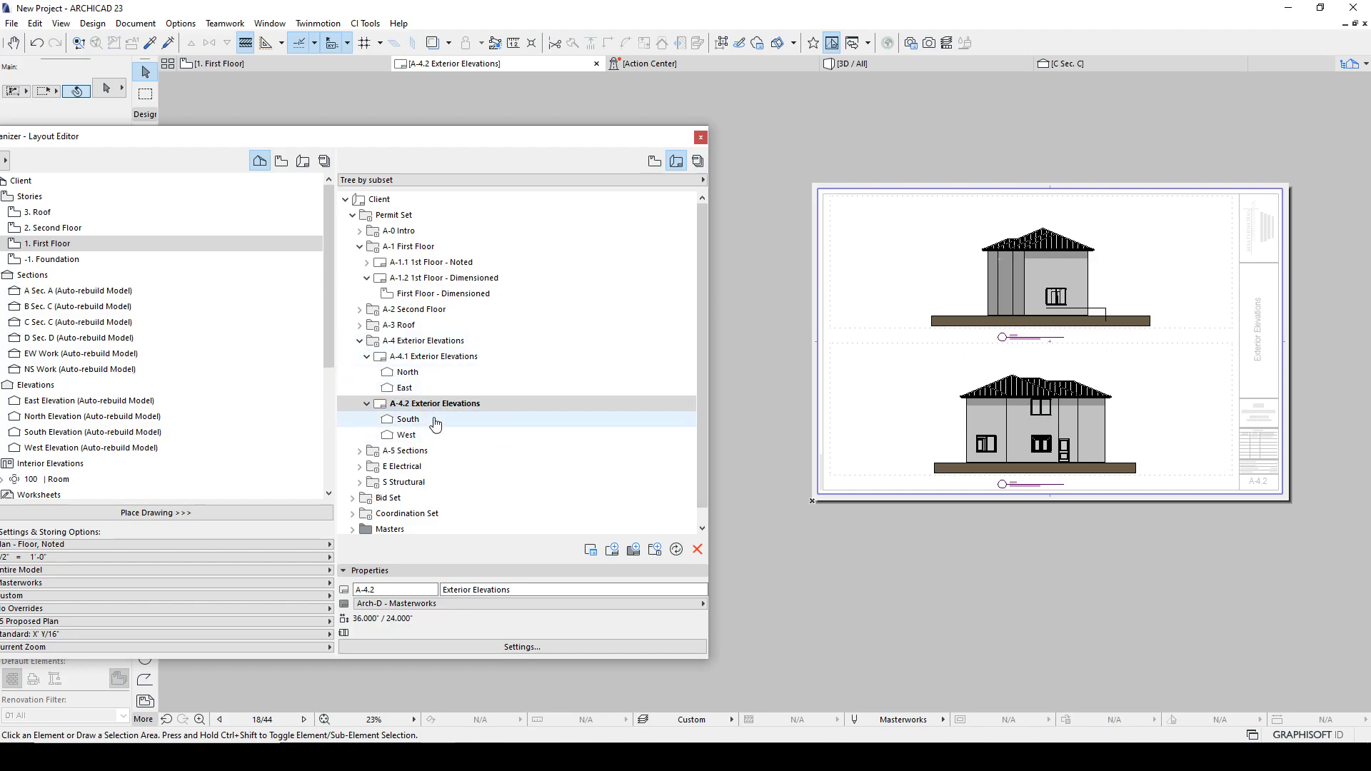
# Expand the A-3 Roof and A-2 Second Floor subsets in the Layout Book, and open layout A-2.1 2nd Floor - Noted.
pyautogui.click(359, 325)
pyautogui.click(402, 342)
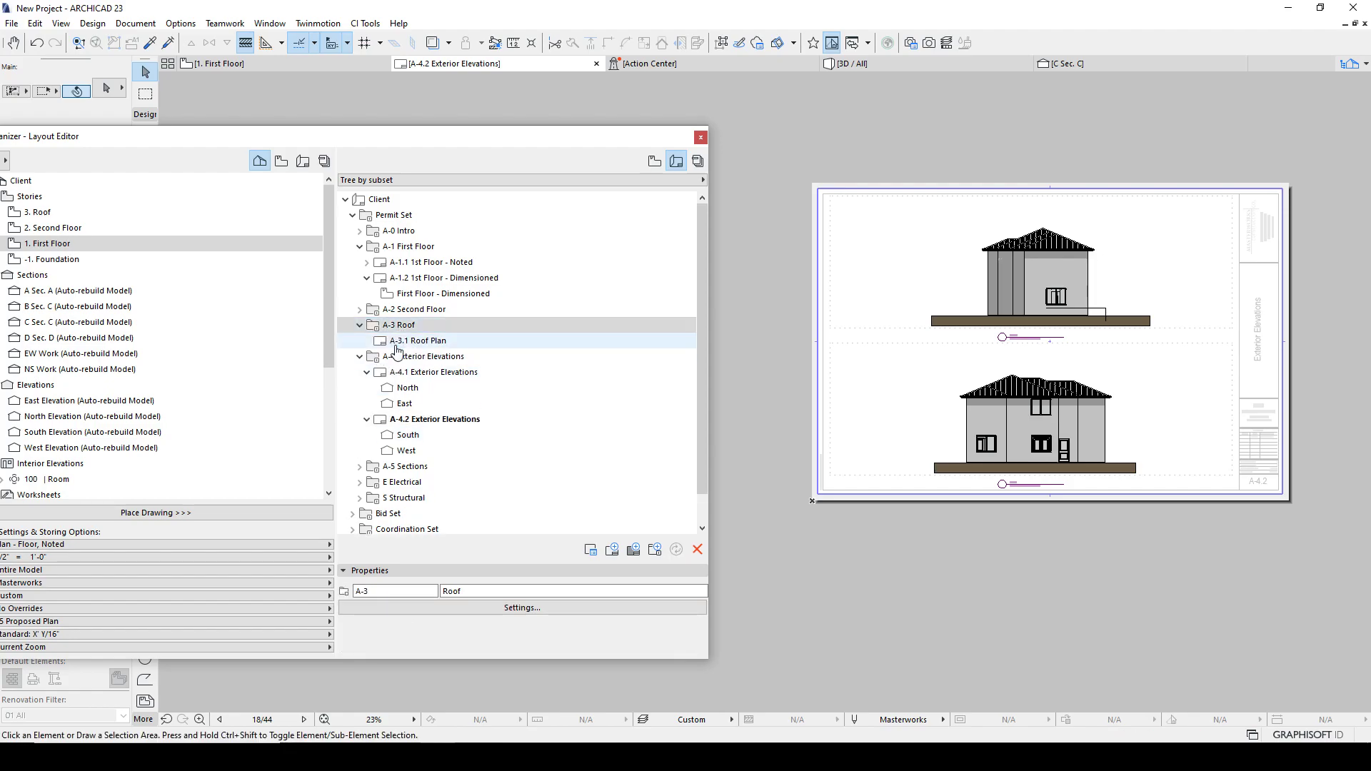
pyautogui.doubleClick(404, 310)
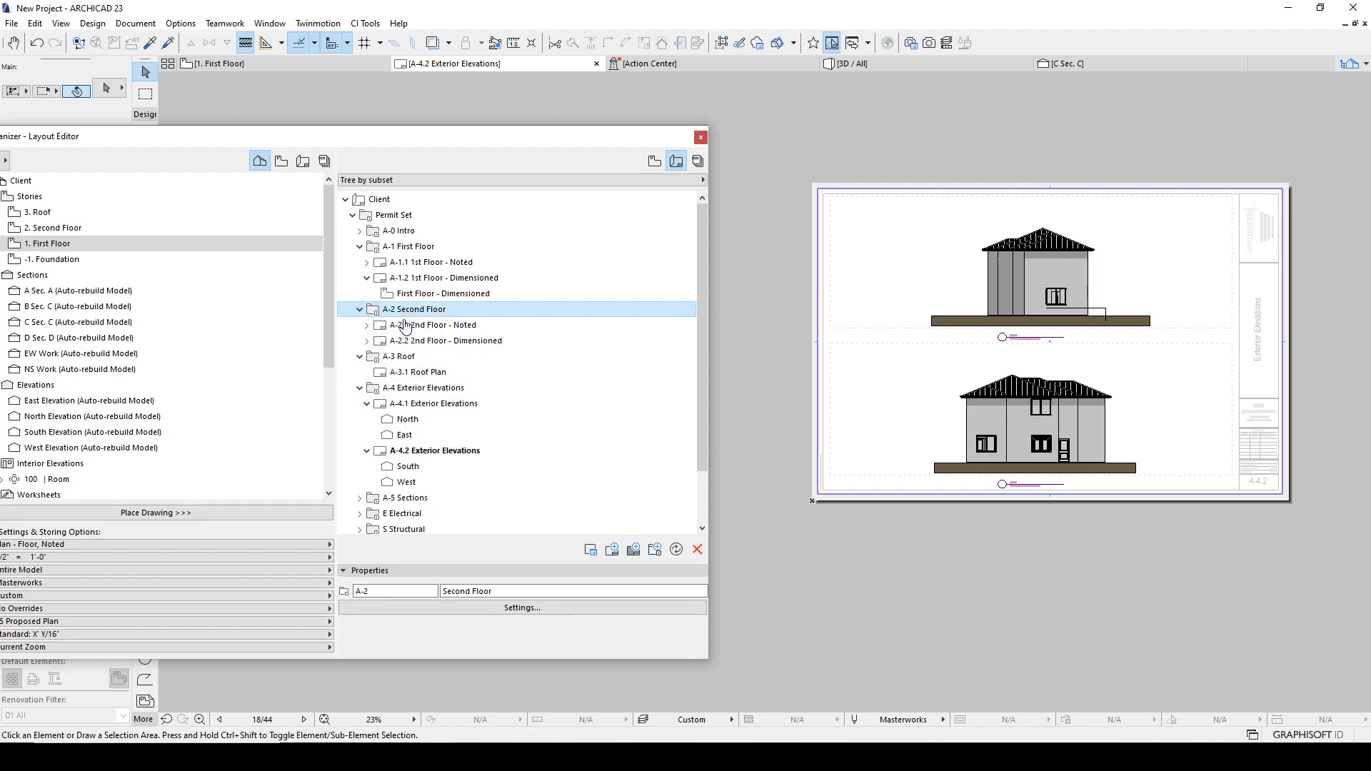
pyautogui.click(407, 326)
pyautogui.doubleClick(407, 326)
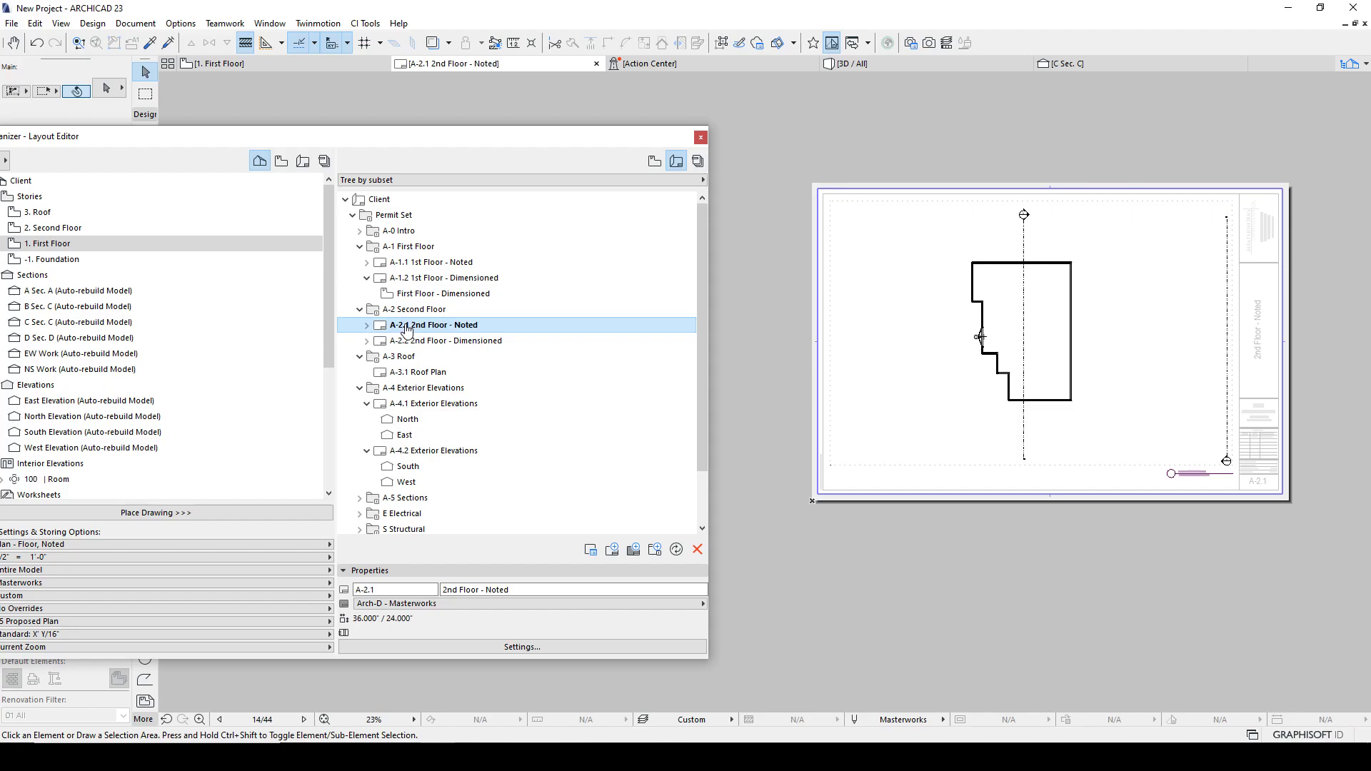
# Open layout A-1.1 1st Floor - Noted and examine its floor plan drawing, drawing title and wall legend up close.
pyautogui.doubleClick(407, 263)
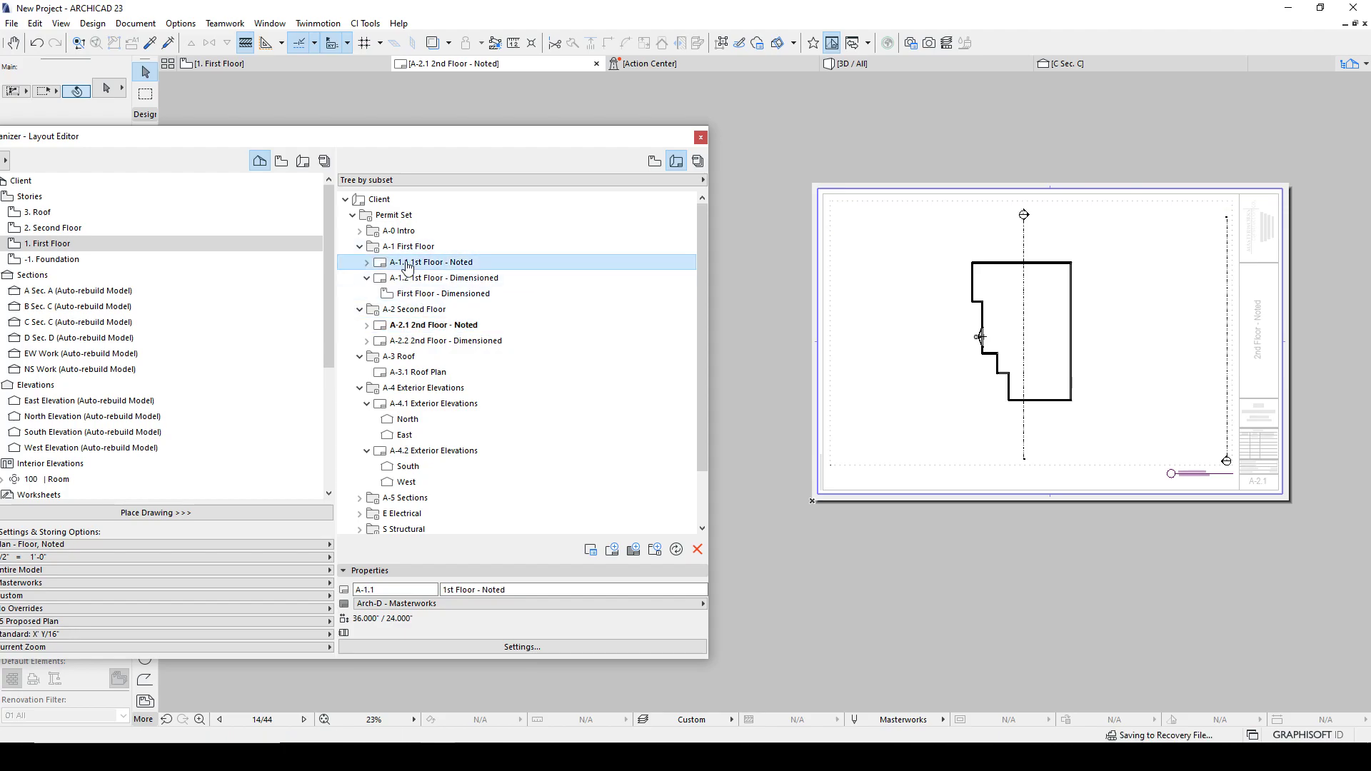
pyautogui.scroll(3, 1030, 325)
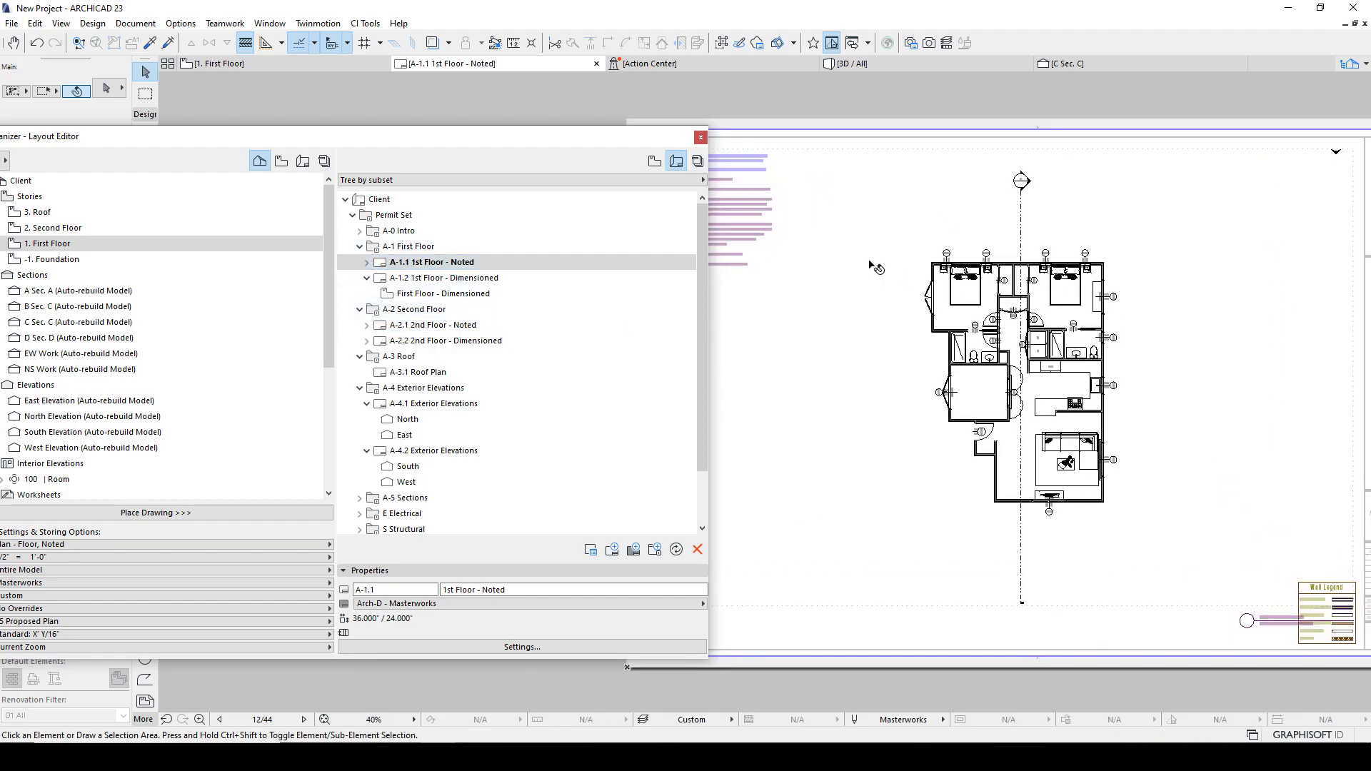
pyautogui.scroll(-1, 842, 250)
pyautogui.scroll(1, 836, 250)
pyautogui.scroll(4, 827, 243)
pyautogui.scroll(-4, 798, 240)
pyautogui.moveTo(934, 346); pyautogui.dragTo(814, 264, button='middle')
pyautogui.moveTo(1216, 567); pyautogui.dragTo(1166, 584, button='middle')
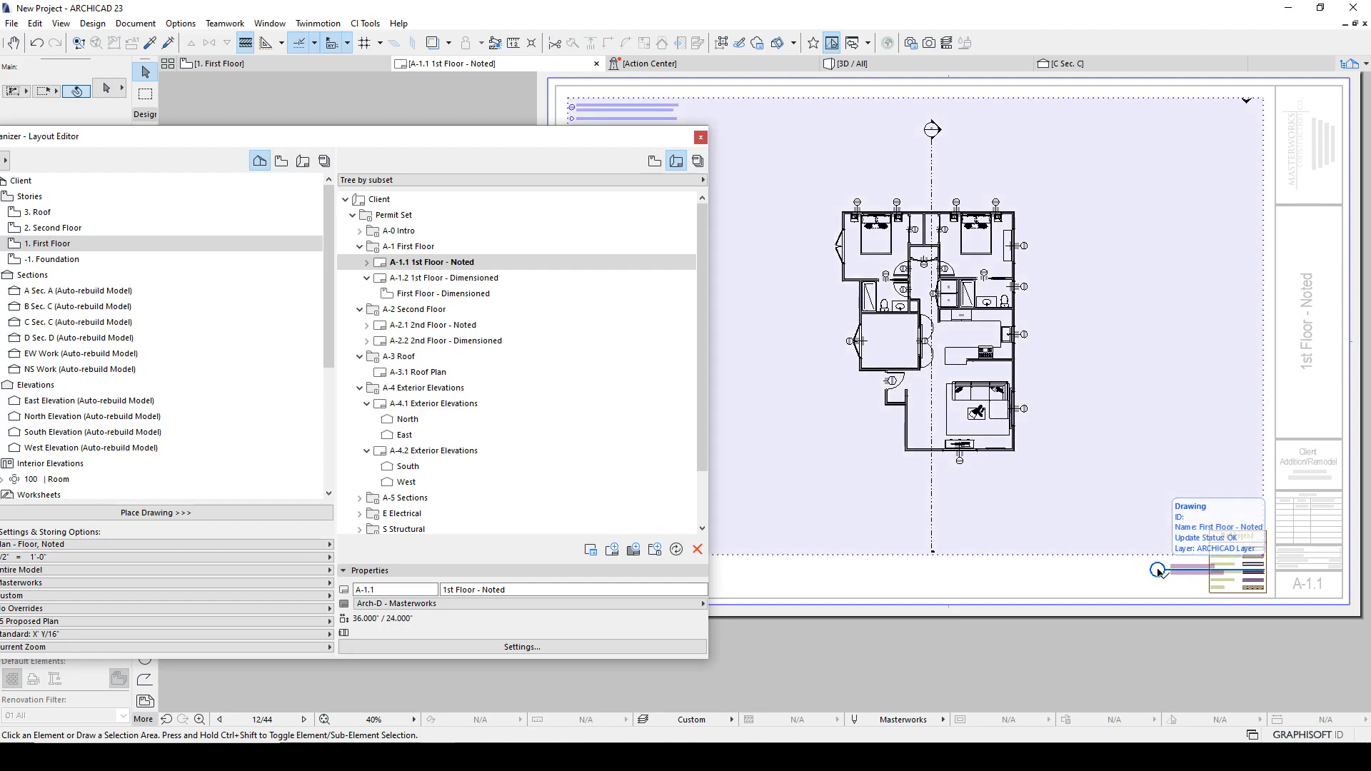
pyautogui.scroll(4, 1158, 572)
pyautogui.scroll(-4, 1145, 585)
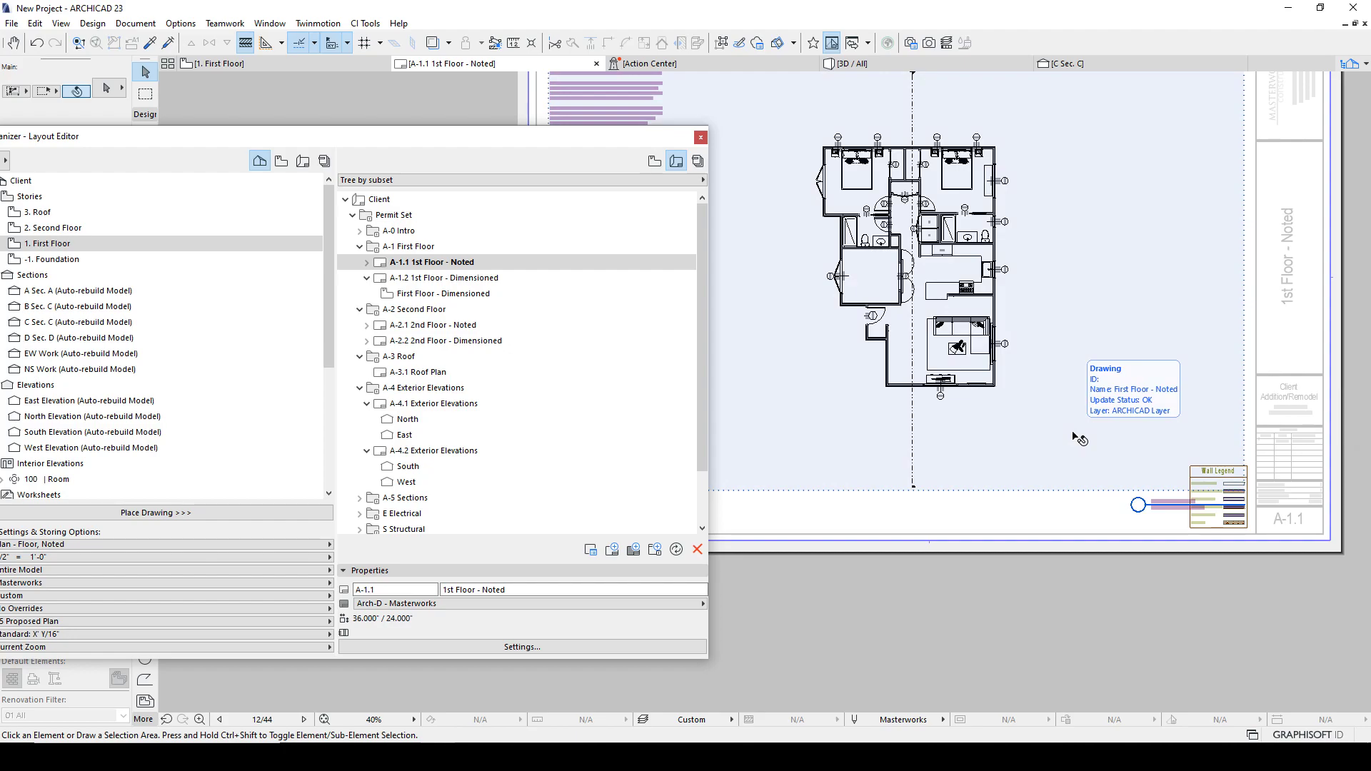
# Bring the Organizer fully back into view and narrow it so the A-1.1 floor plan stays uncovered.
pyautogui.moveTo(593, 136); pyautogui.dragTo(738, 135)
pyautogui.moveTo(846, 317); pyautogui.dragTo(682, 317)
pyautogui.moveTo(469, 141); pyautogui.dragTo(547, 141)
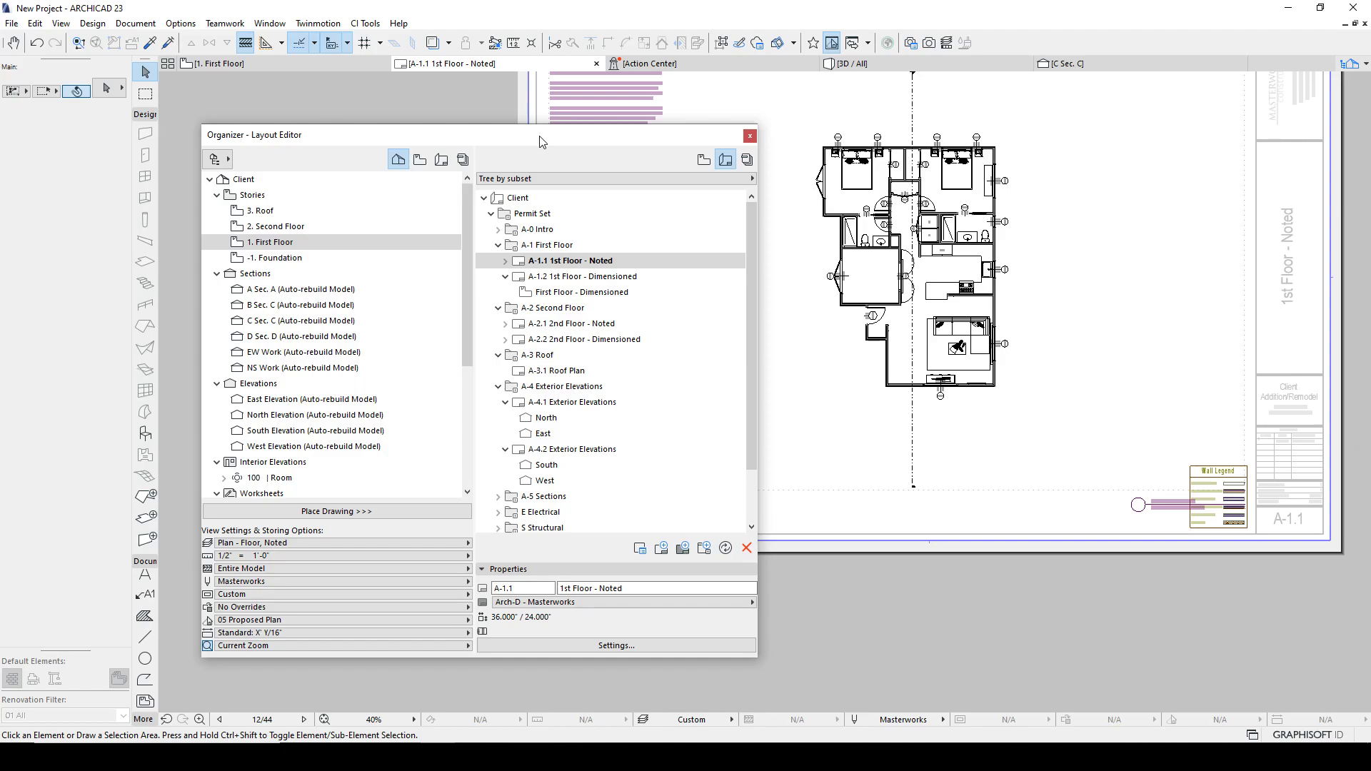
pyautogui.moveTo(486, 132); pyautogui.dragTo(501, 124)
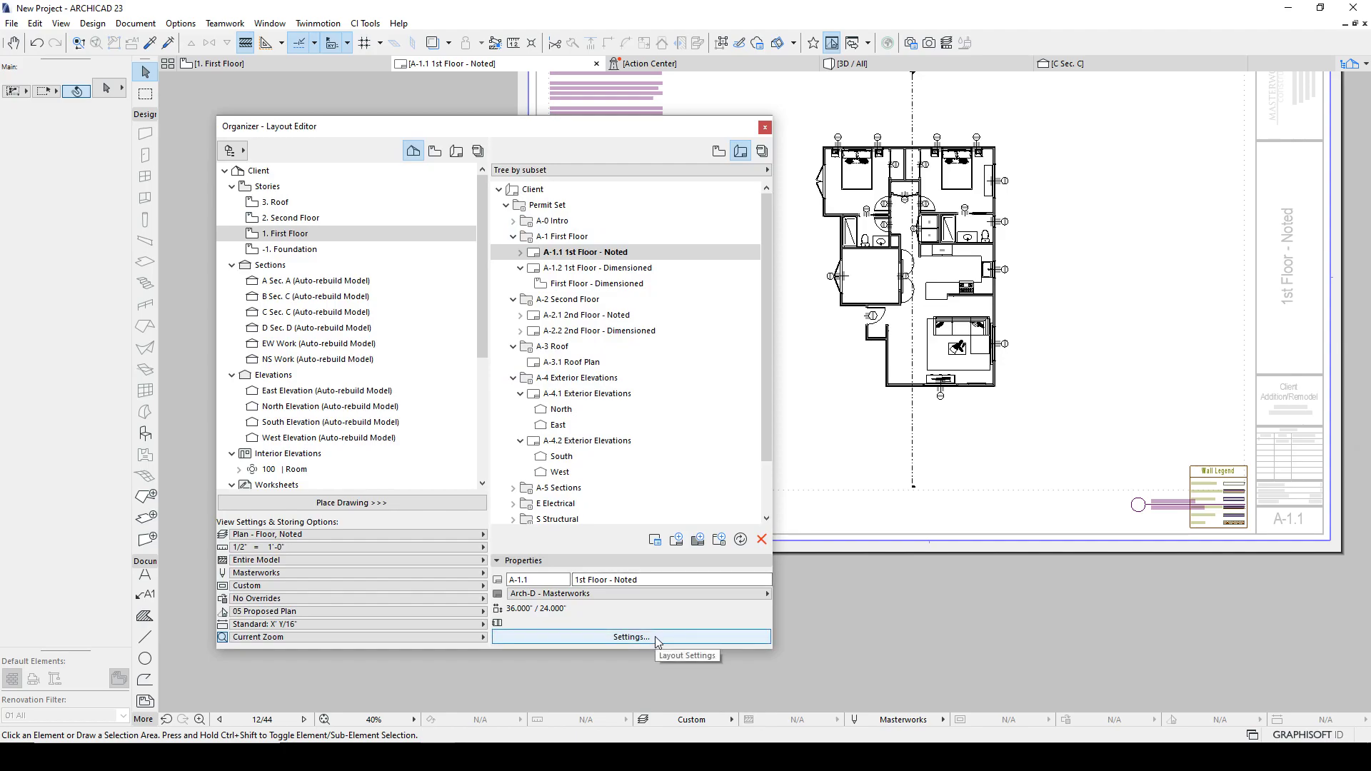